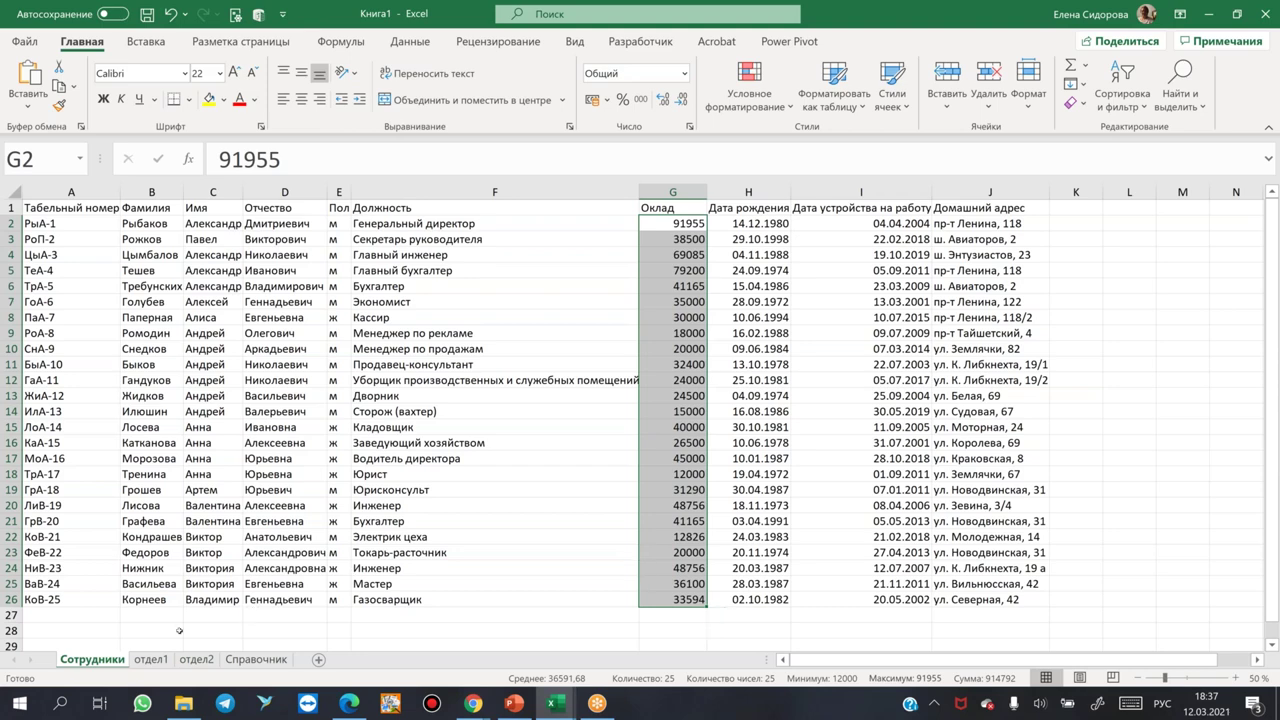
# Add a new worksheet and place it before the Сотрудники sheet.
pyautogui.click(321, 661)
pyautogui.moveTo(150, 661); pyautogui.dragTo(70, 652)
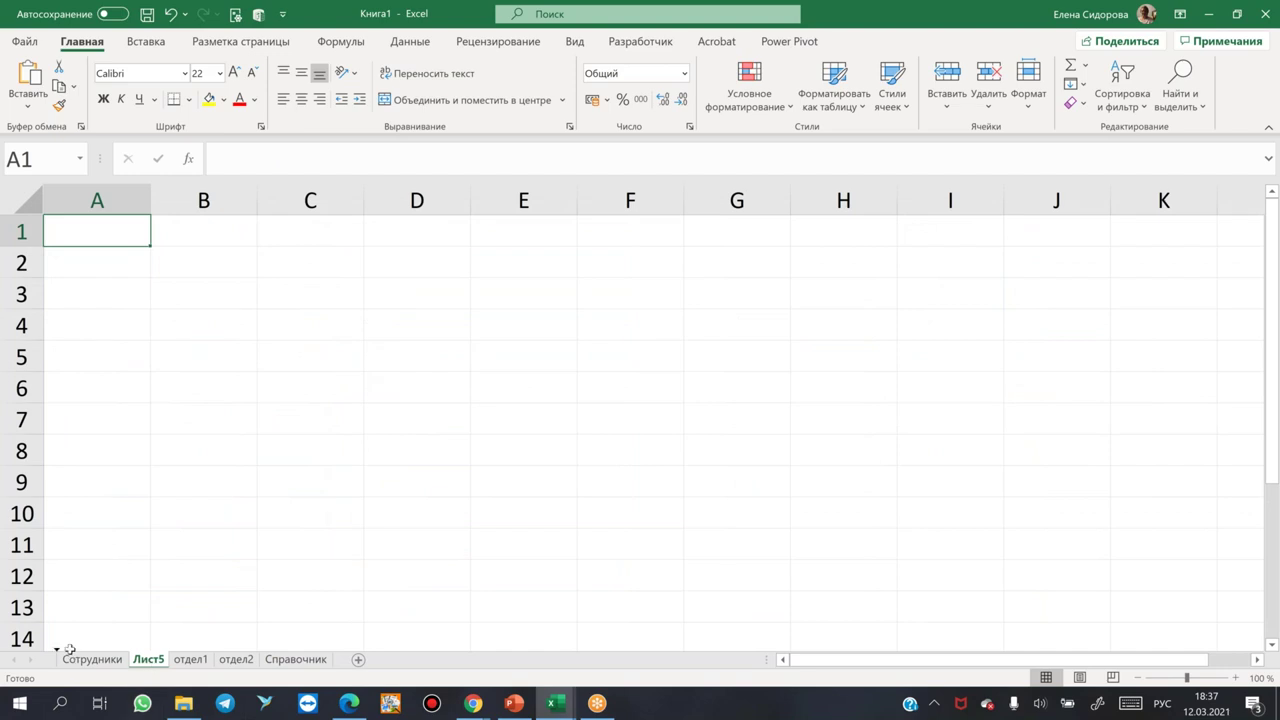
# Enter the labels мин, макс, ср and сумм in cells A2 to A5 of the new sheet.
pyautogui.click(104, 268)
pyautogui.doubleClick(108, 252)
pyautogui.write('мин')
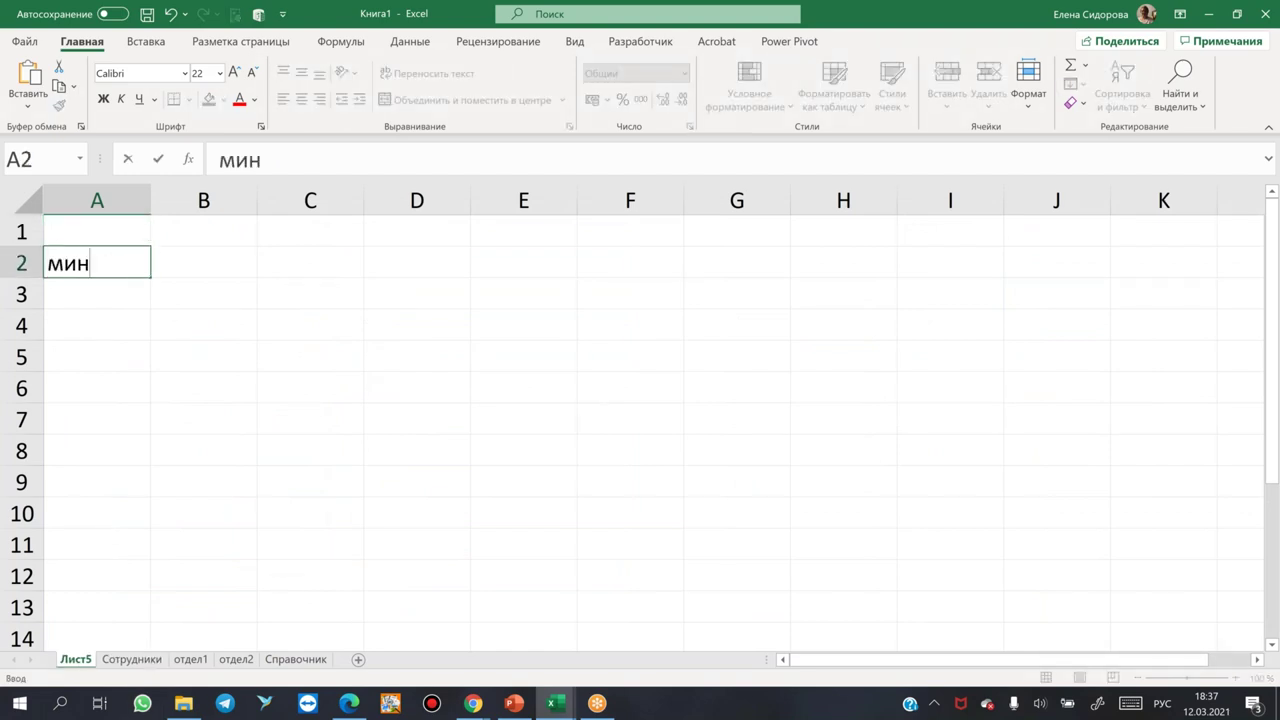
pyautogui.press('Return')
pyautogui.write('макс')
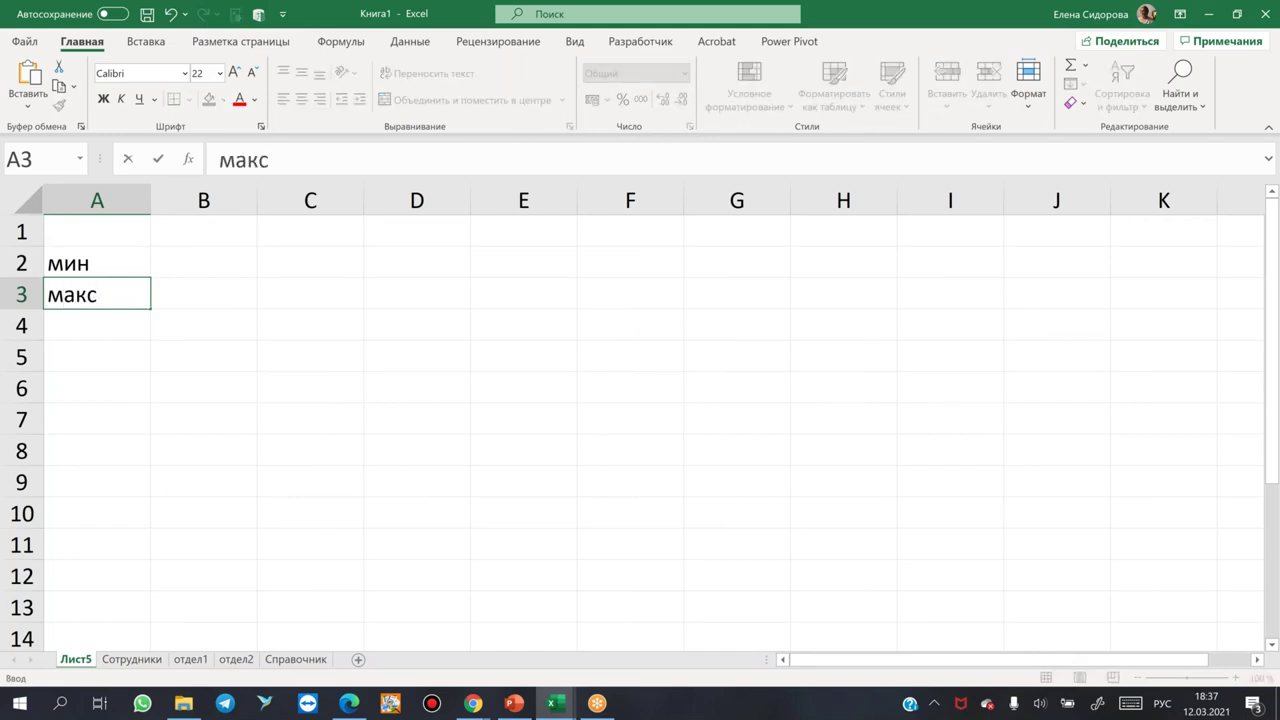
pyautogui.press('Return')
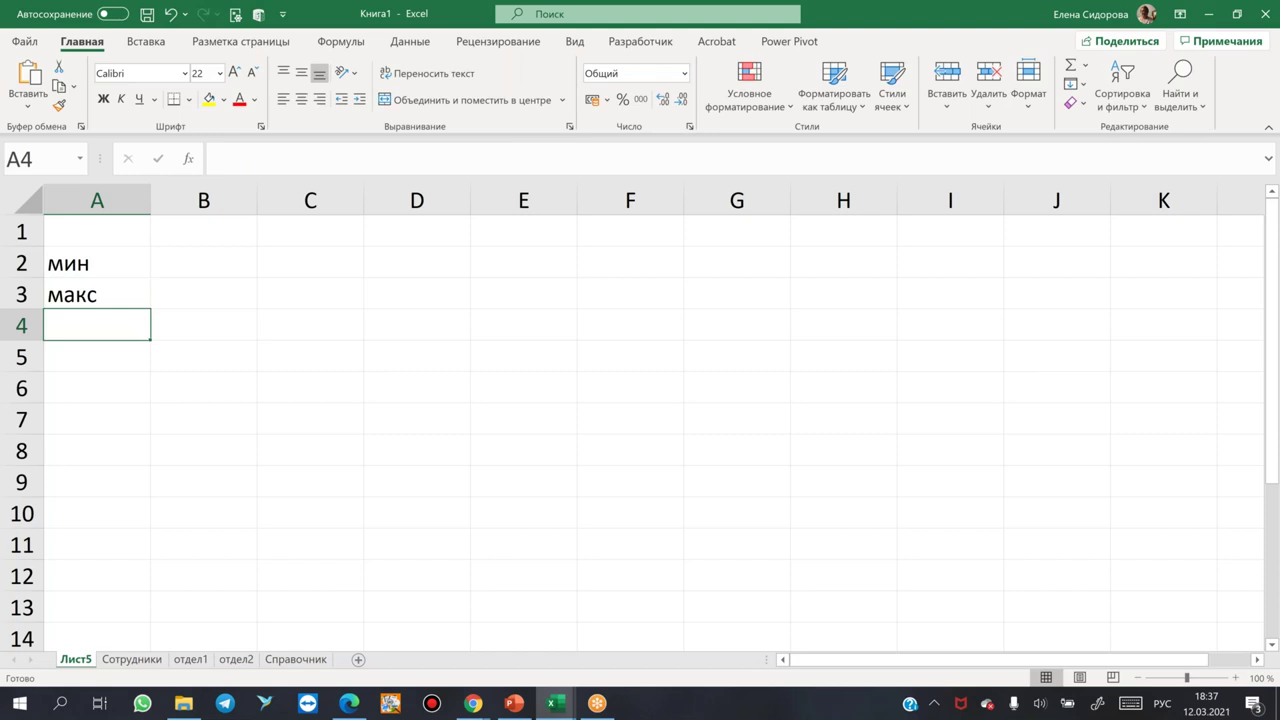
pyautogui.write('ср')
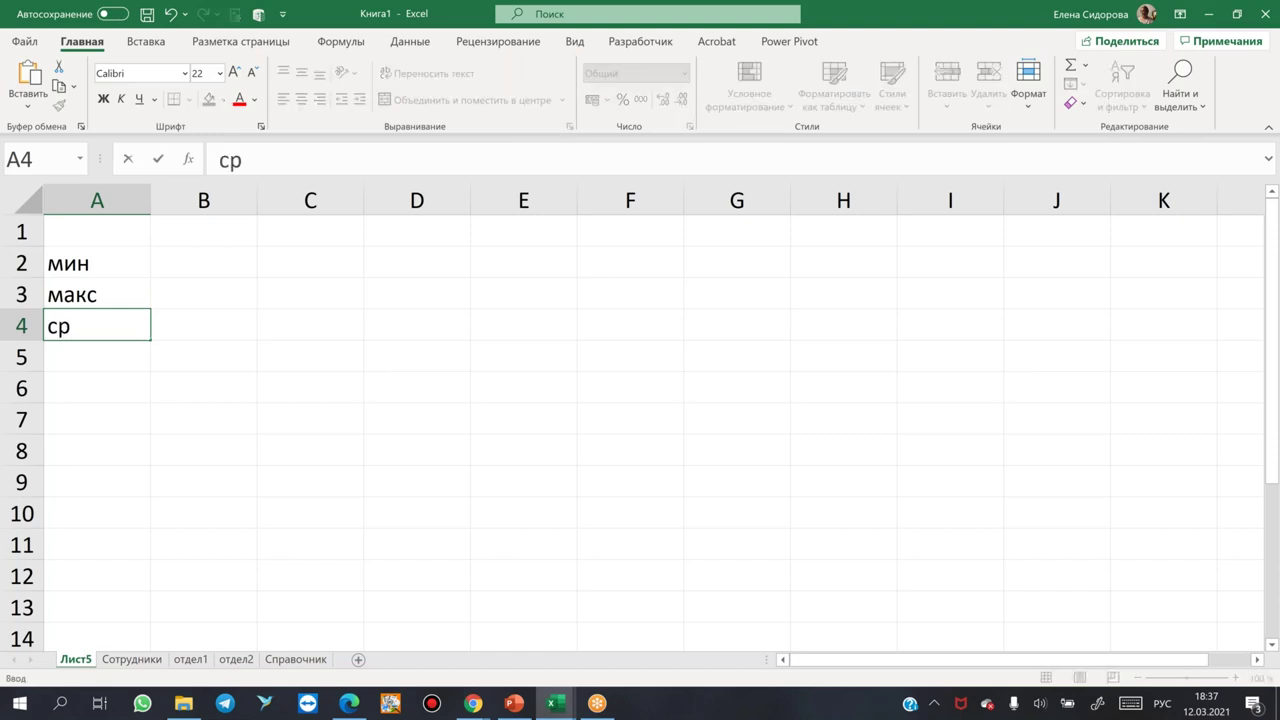
pyautogui.press('Return')
pyautogui.write('сумм')
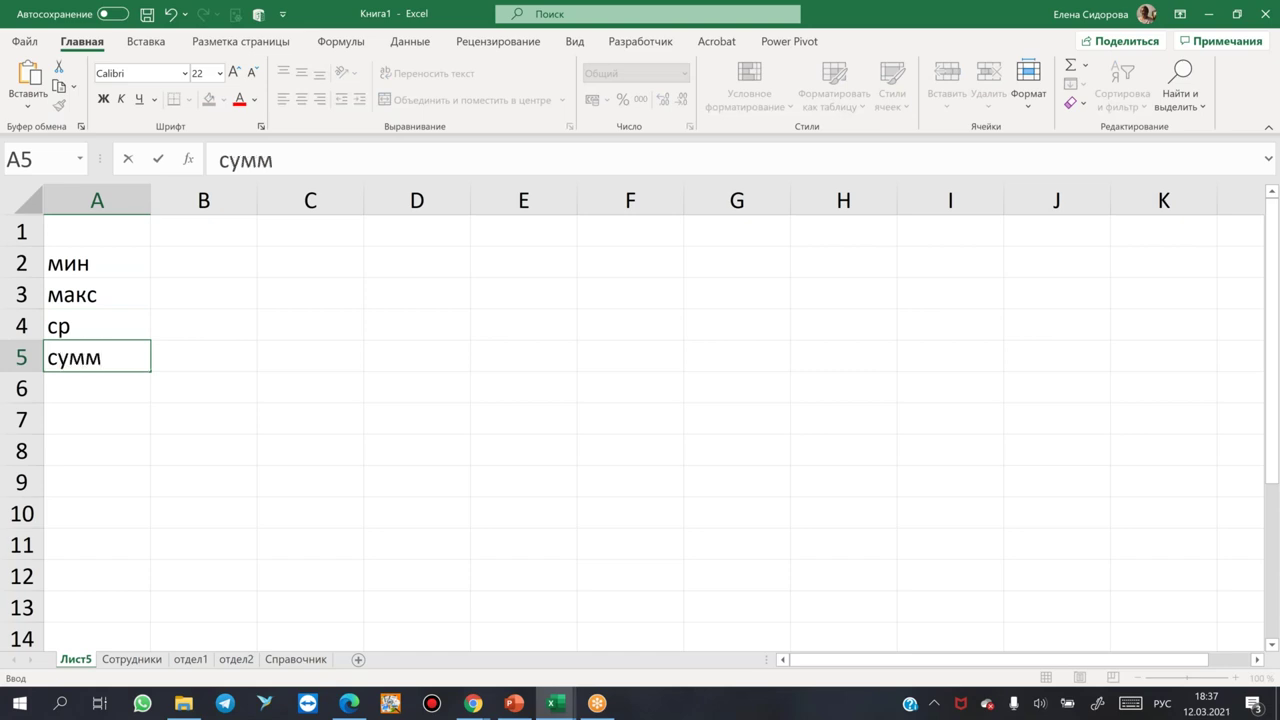
pyautogui.press('Return')
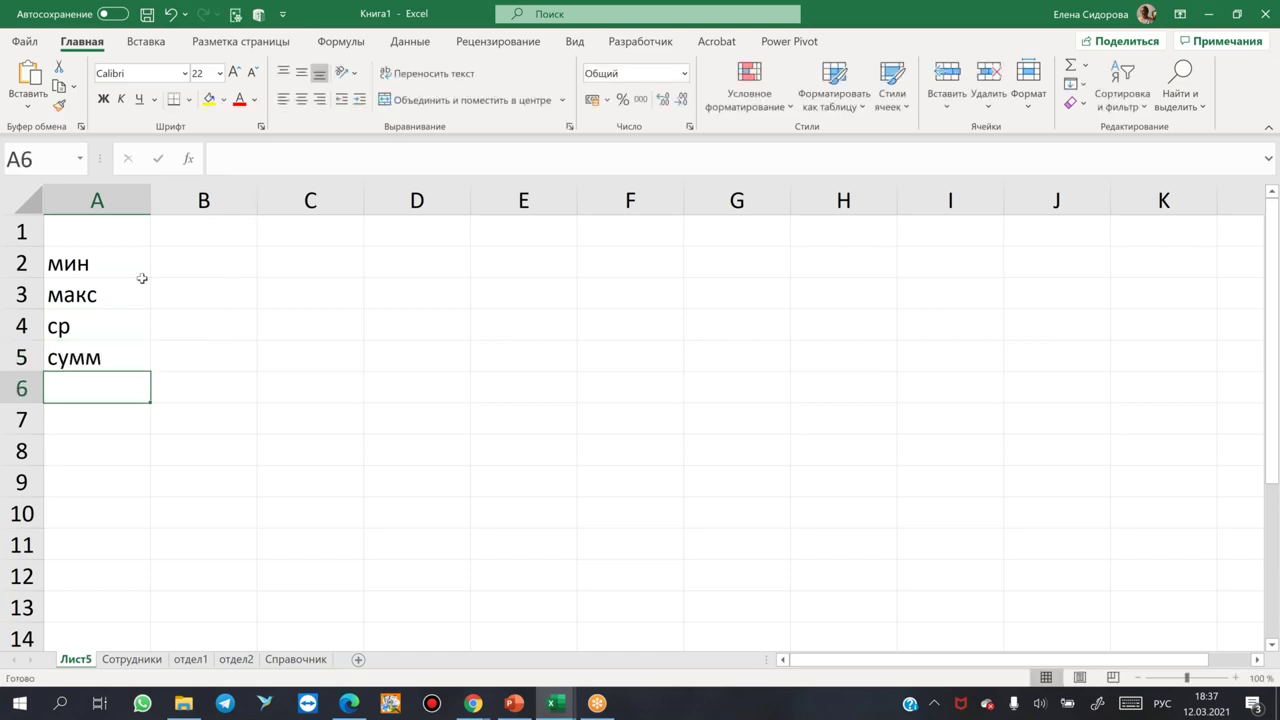
# In B2, calculate the minimum salary with МИН over the whole column G of the Сотрудники sheet.
pyautogui.click(216, 264)
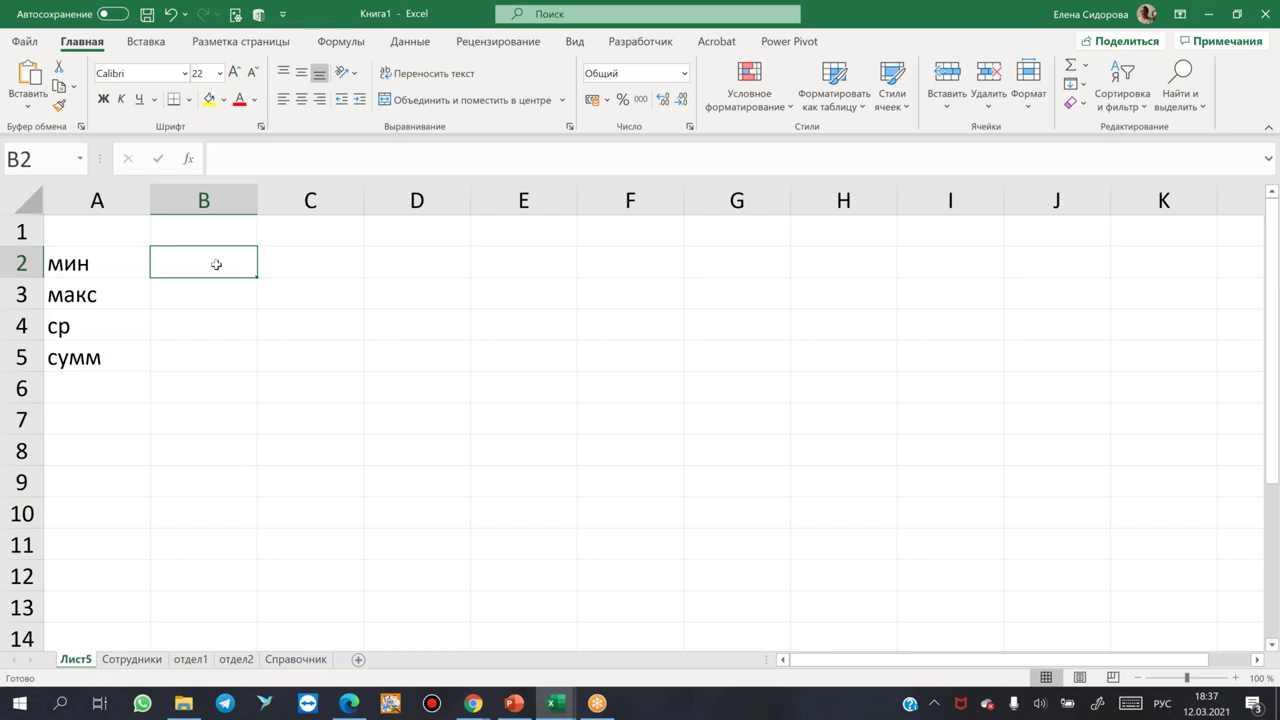
pyautogui.write('=мин')
pyautogui.press('Tab')
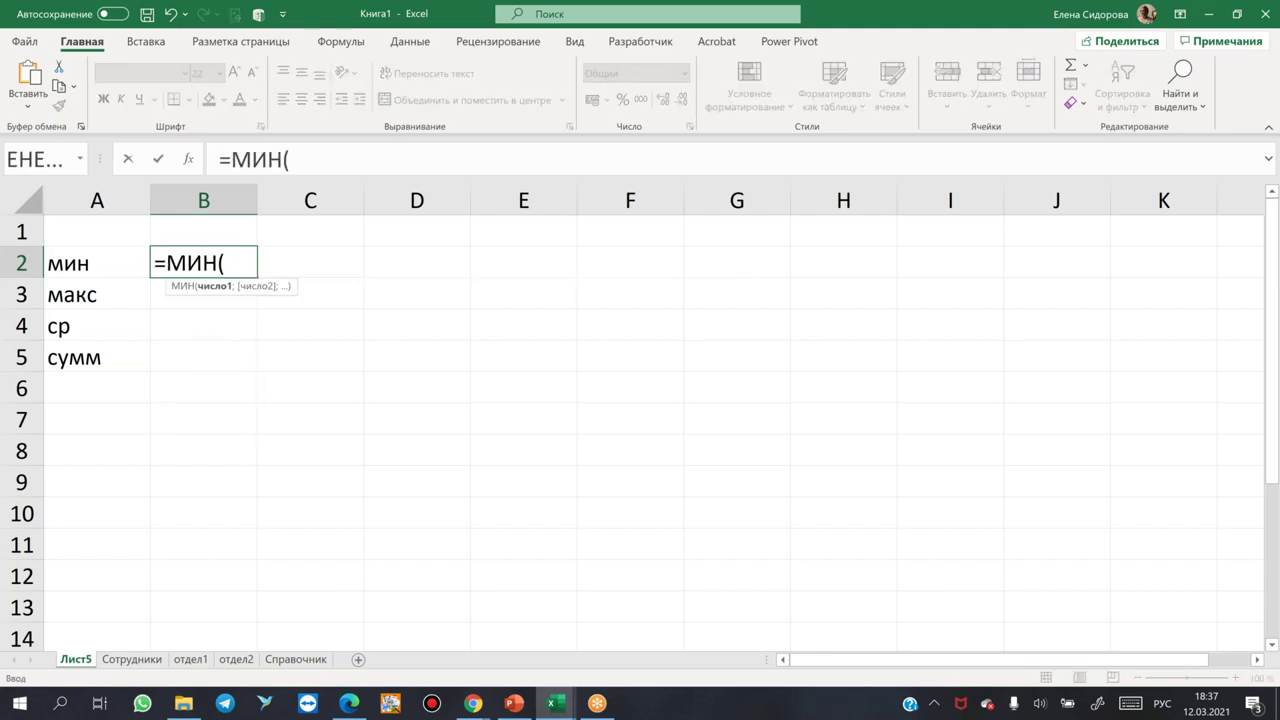
pyautogui.click(133, 660)
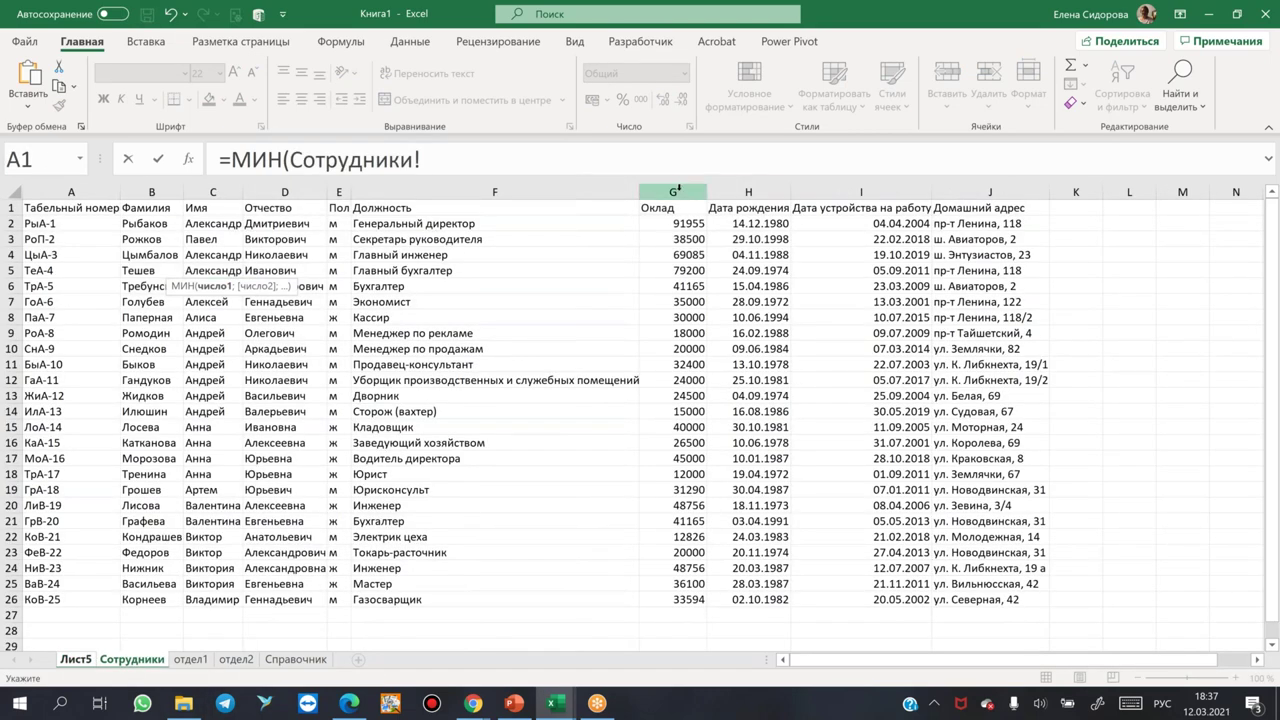
pyautogui.click(677, 190)
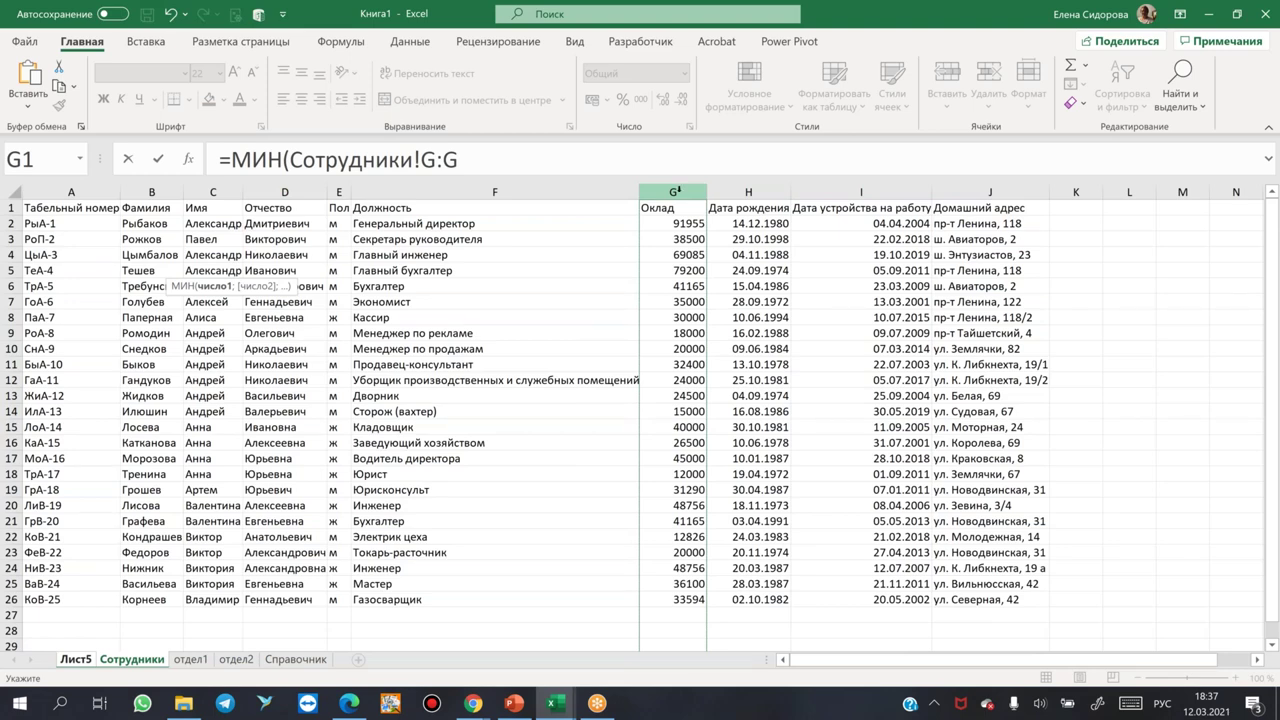
pyautogui.press('Return')
pyautogui.click(180, 260)
pyautogui.click(203, 298)
pyautogui.write('=ма')
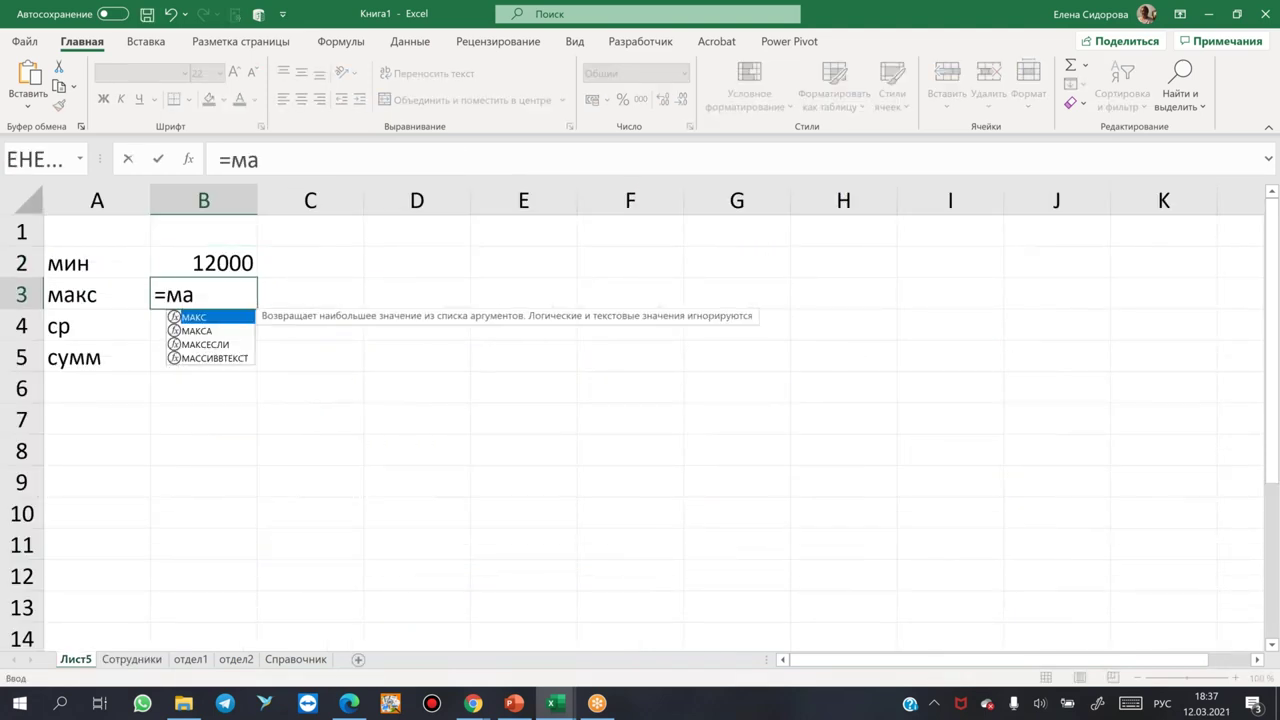
pyautogui.press('Tab')
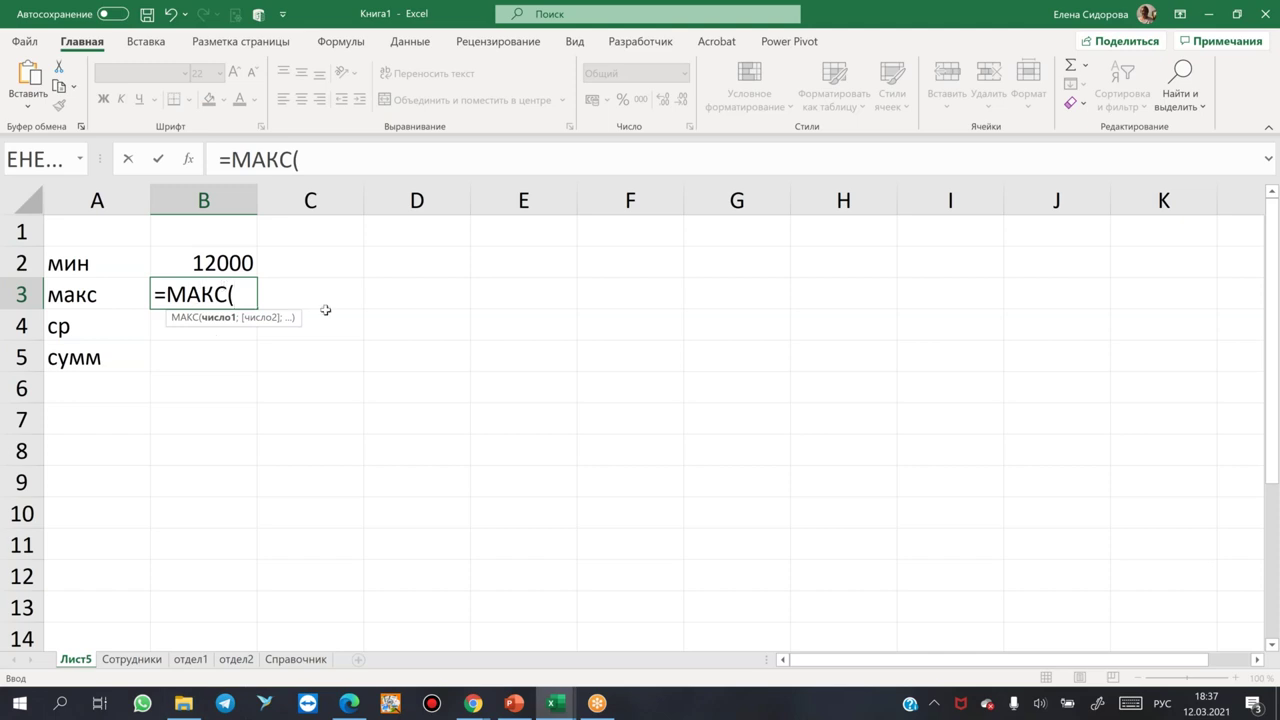
pyautogui.press('Escape')
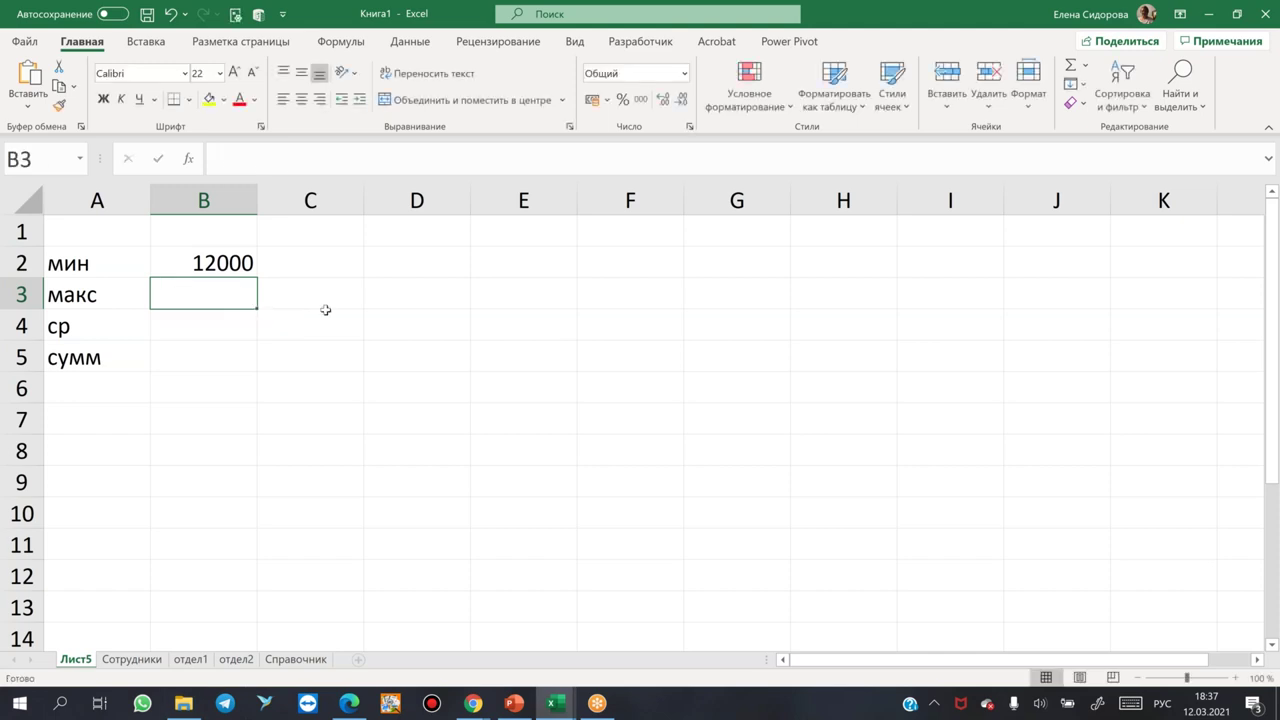
# In B3, calculate the maximum salary with МАКС over the whole column G of the Сотрудники sheet.
pyautogui.write('=')
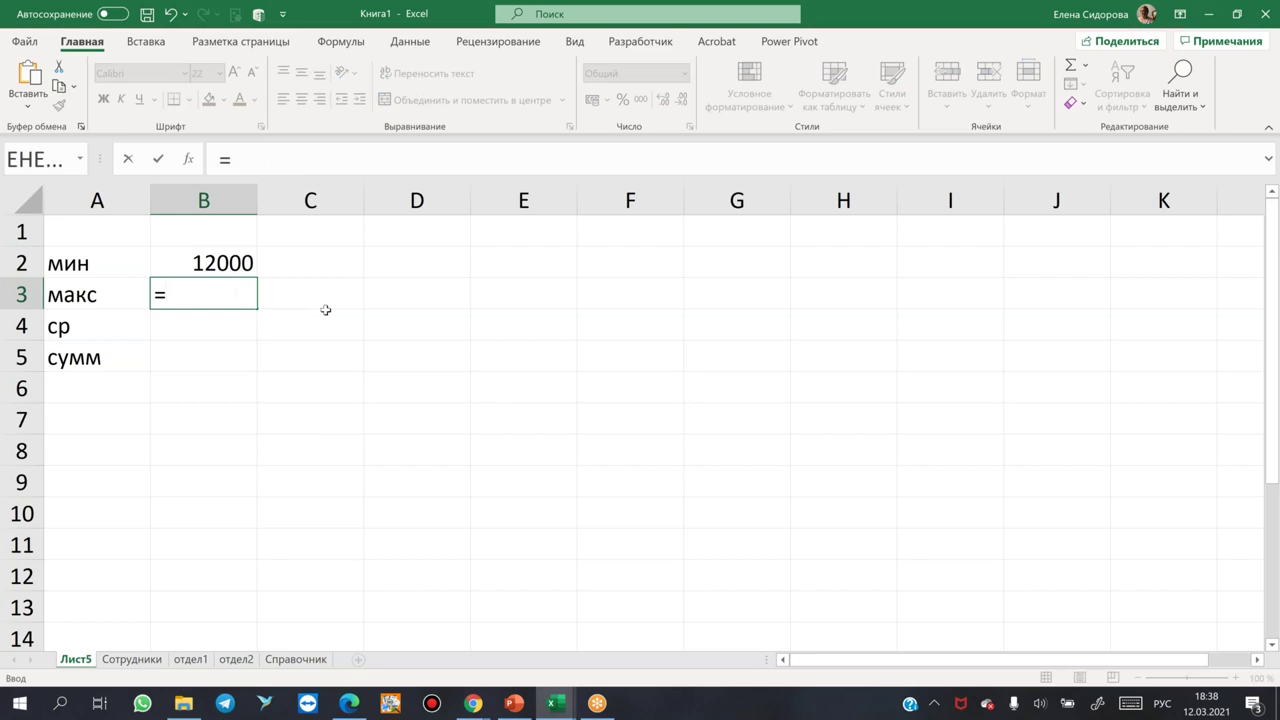
pyautogui.write('ма')
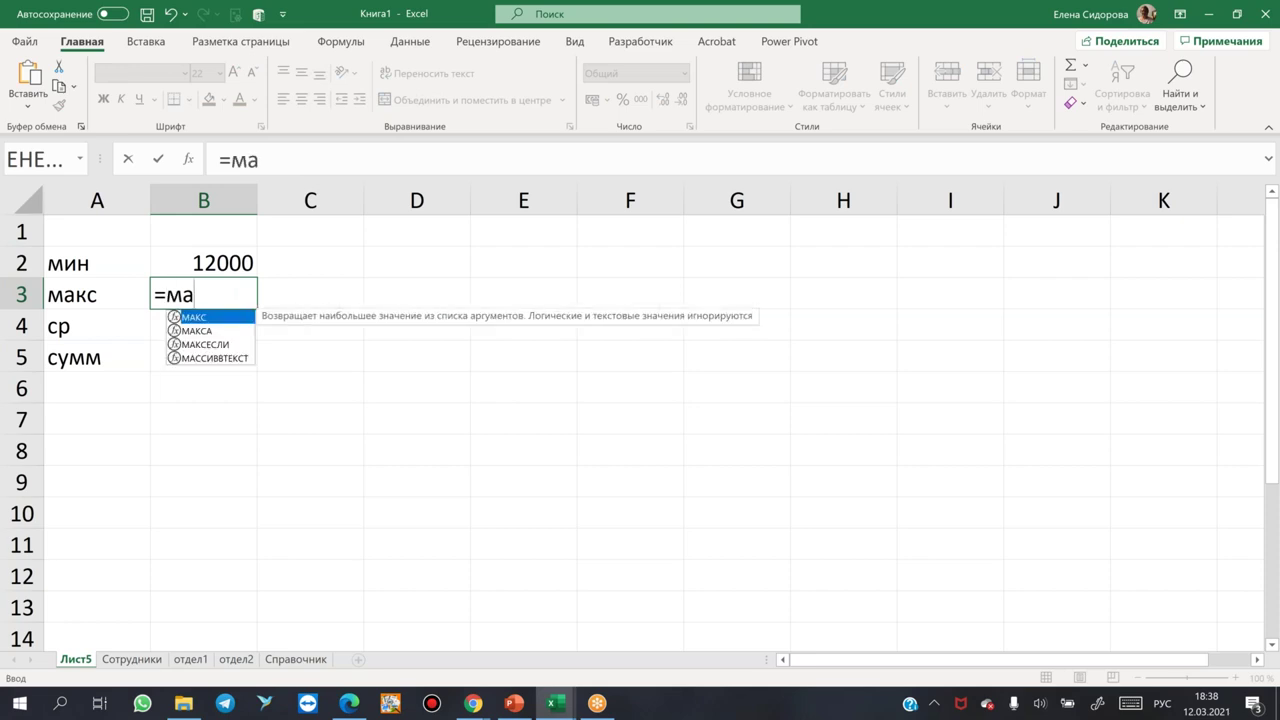
pyautogui.press('Tab')
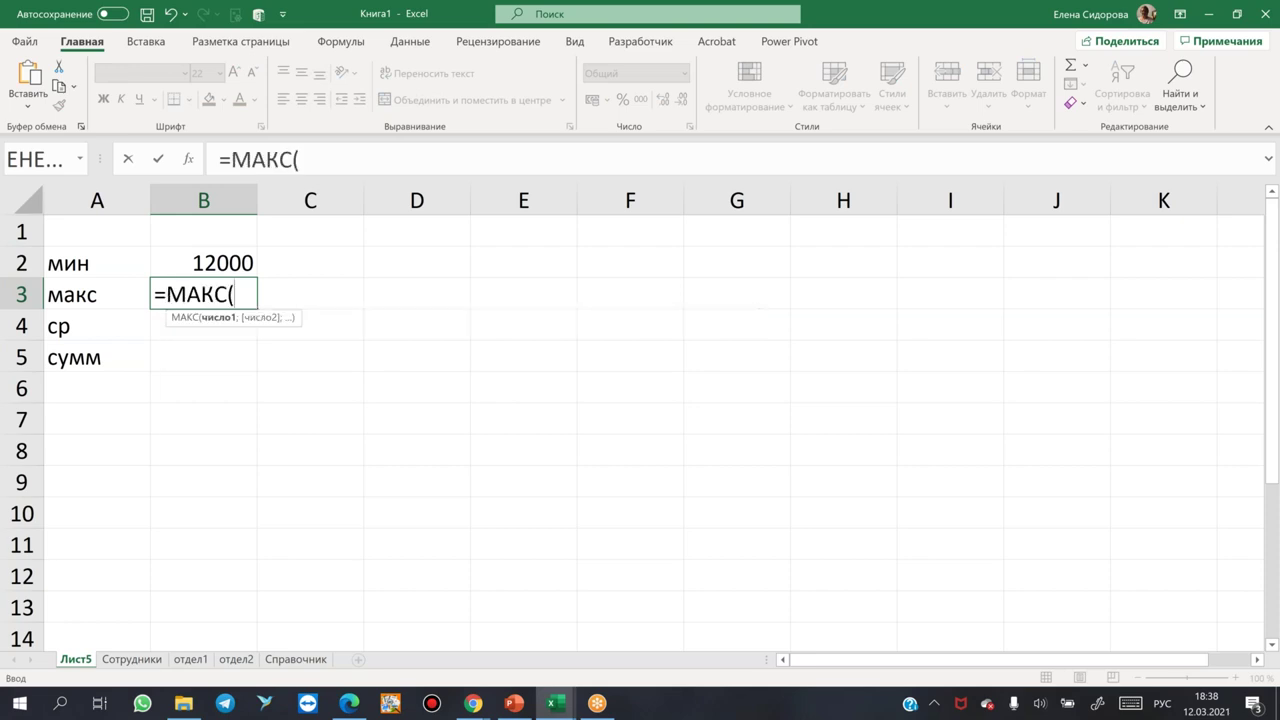
pyautogui.click(132, 661)
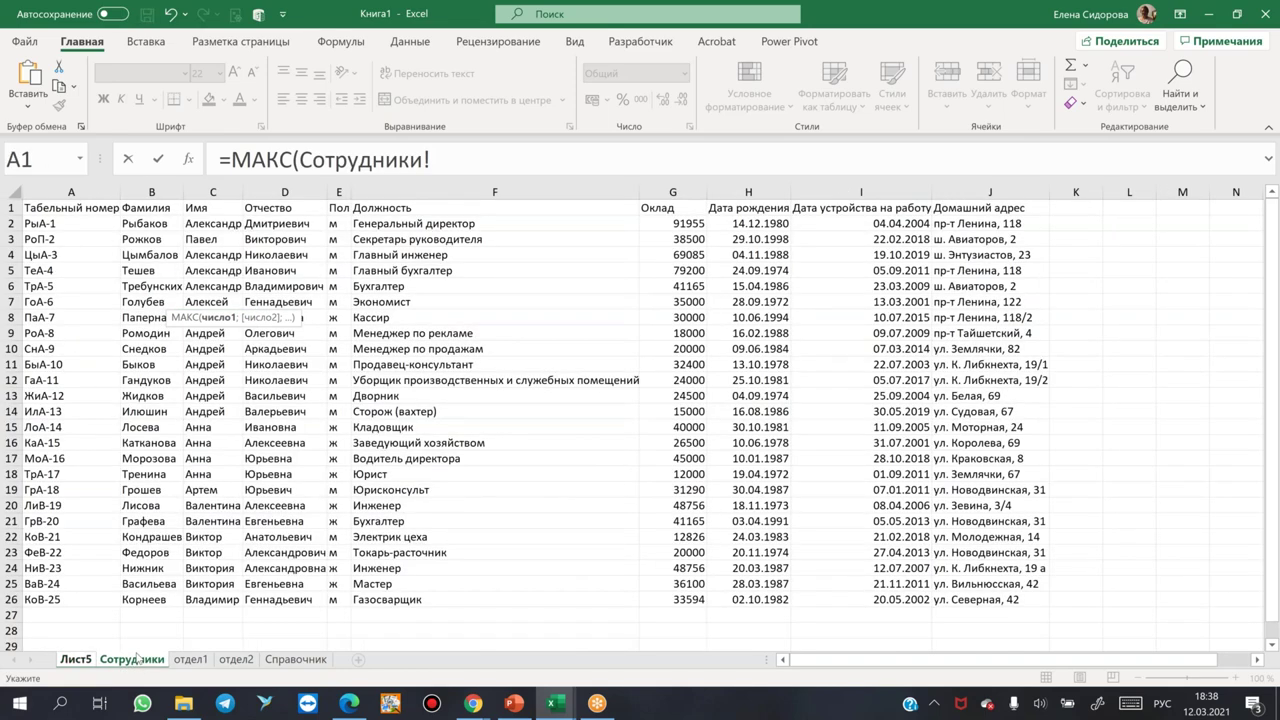
pyautogui.click(677, 188)
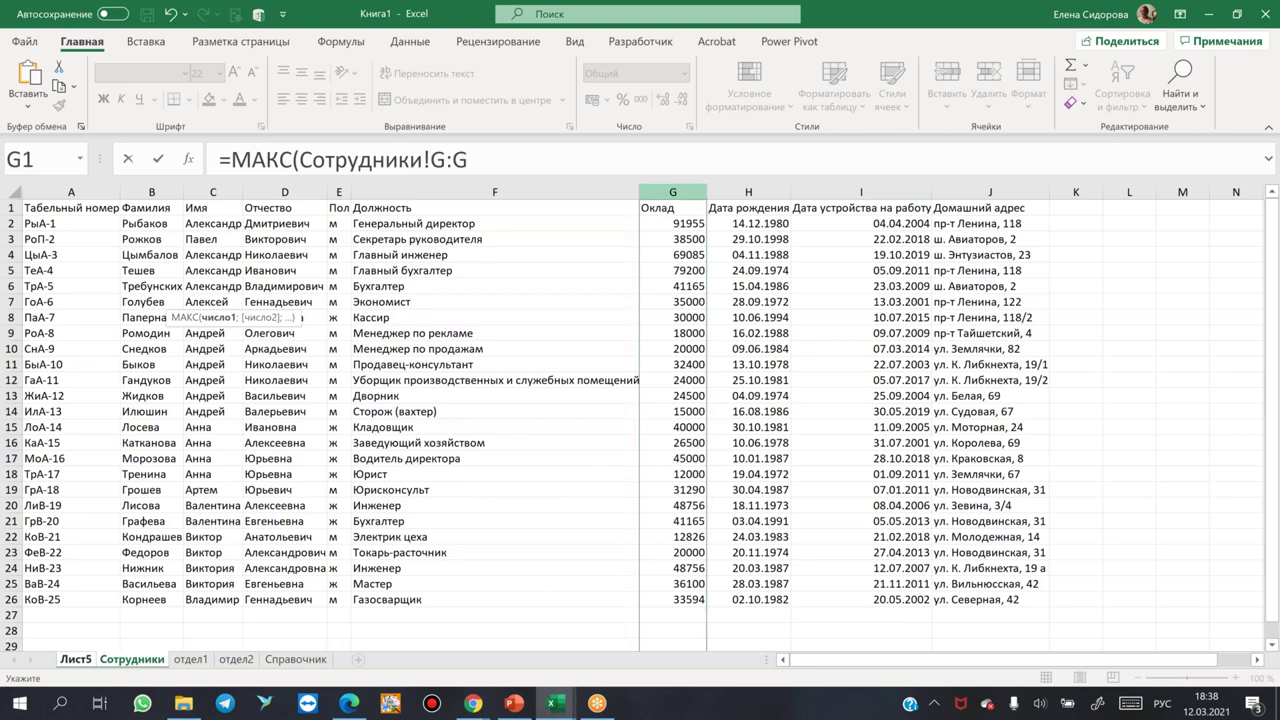
pyautogui.press('Return')
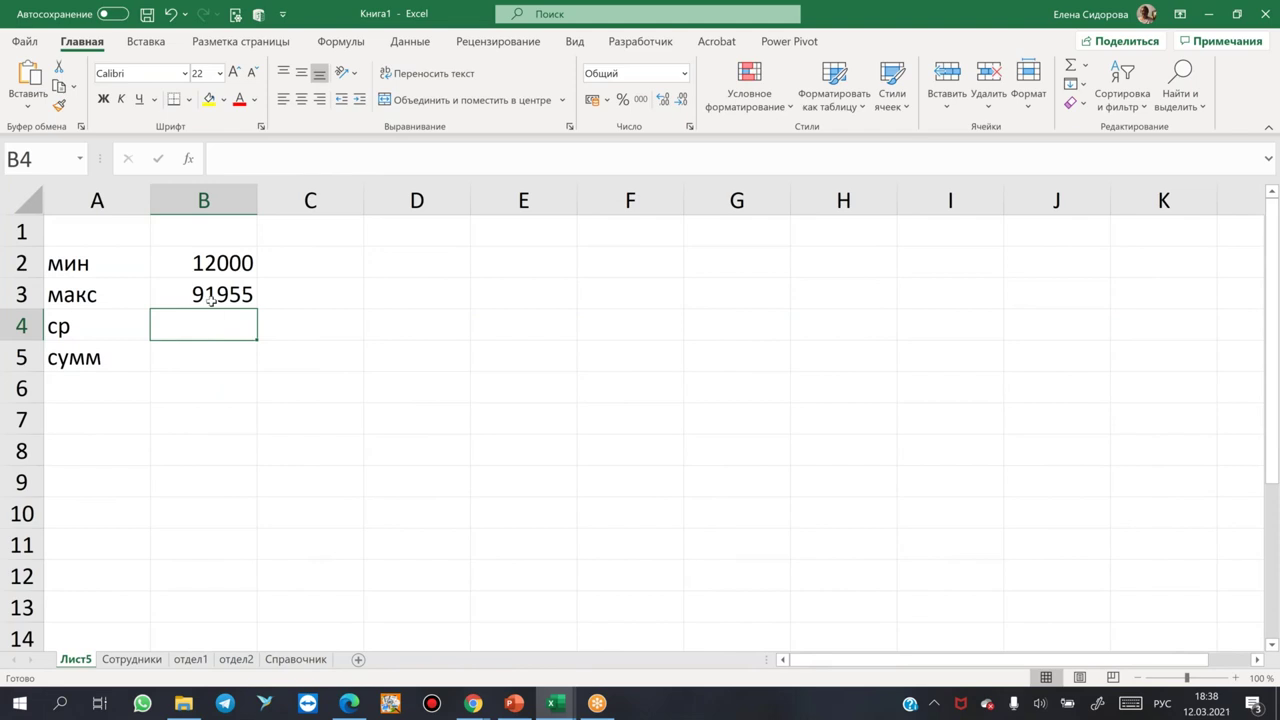
# In B4, calculate the average salary with =СРЗНАЧ(Сотрудники!G2:G26).
pyautogui.write('=срз')
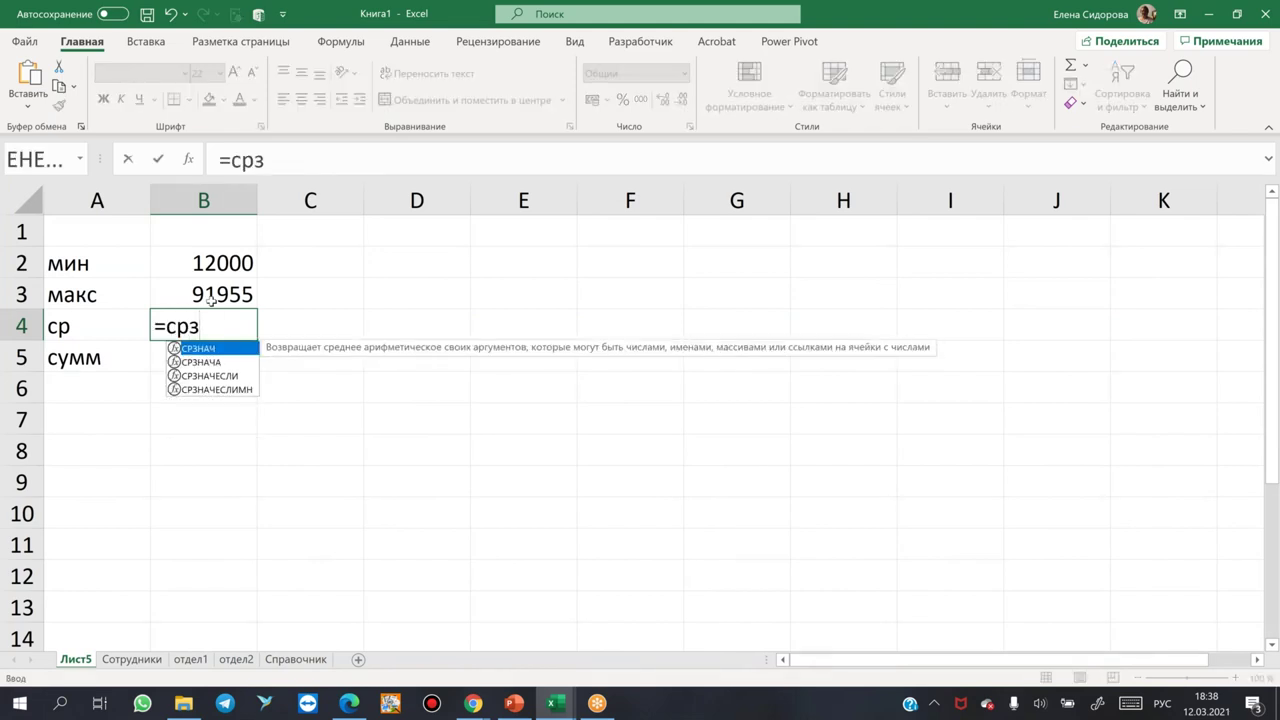
pyautogui.press('Tab')
pyautogui.click(131, 659)
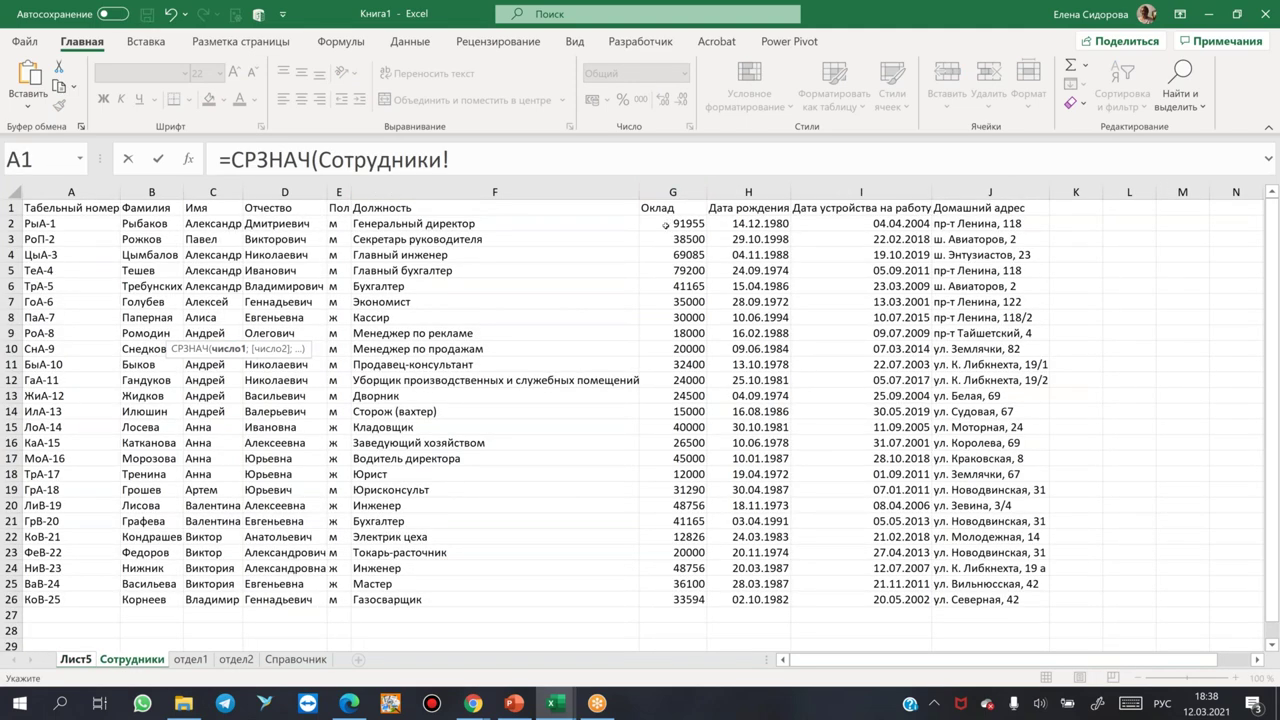
pyautogui.click(662, 220)
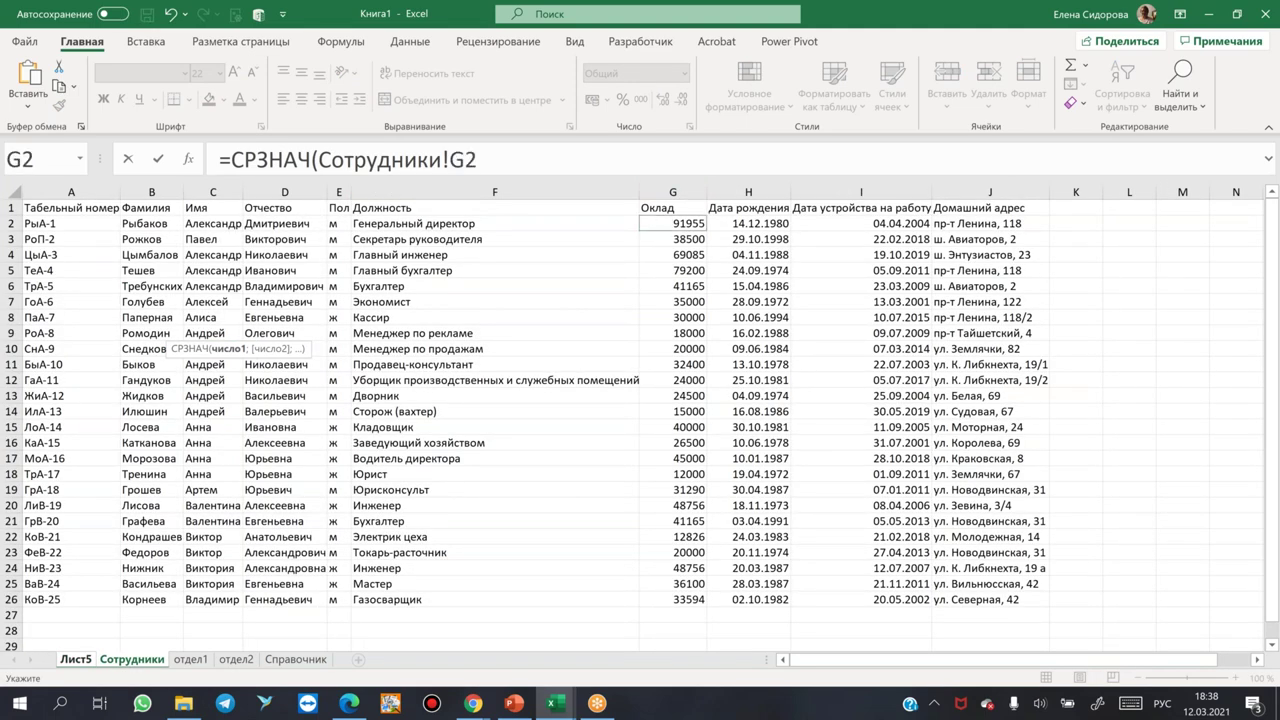
pyautogui.moveTo(672, 223); pyautogui.dragTo(690, 599)
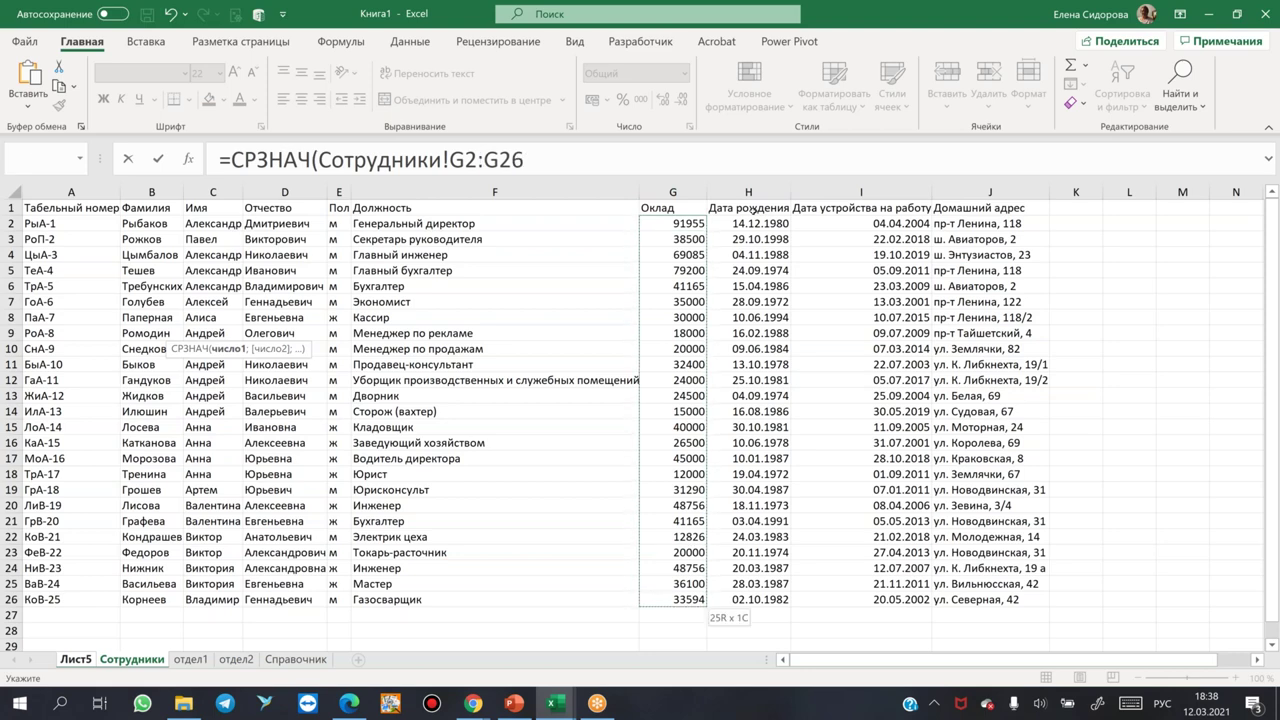
pyautogui.write(')')
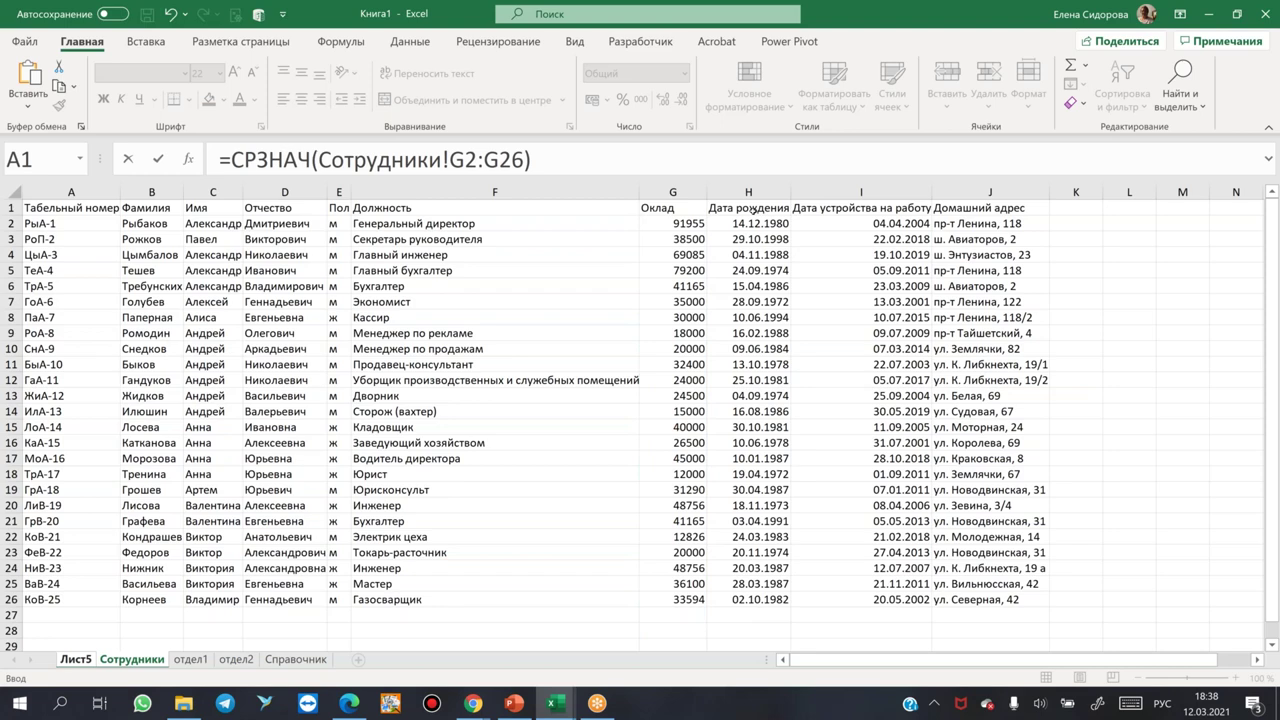
pyautogui.press('Return')
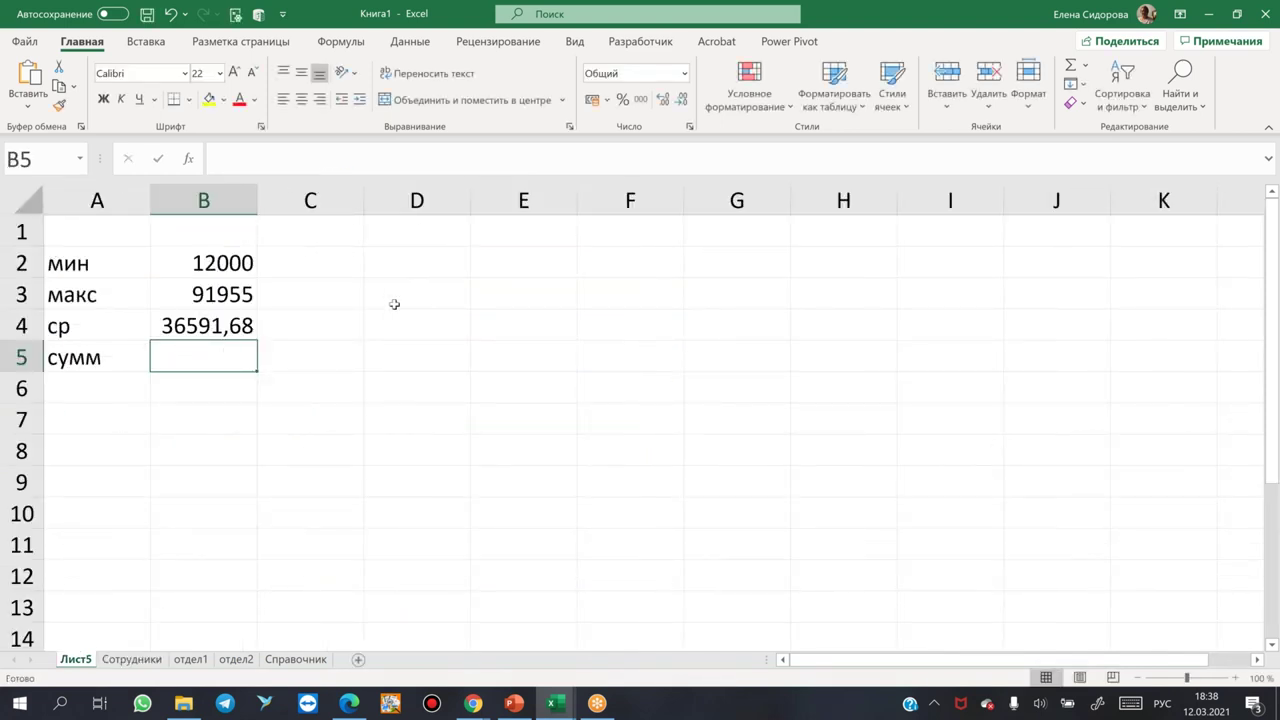
# In B5, total the salaries with СУММ over the whole column G of the Сотрудники sheet.
pyautogui.write('=су')
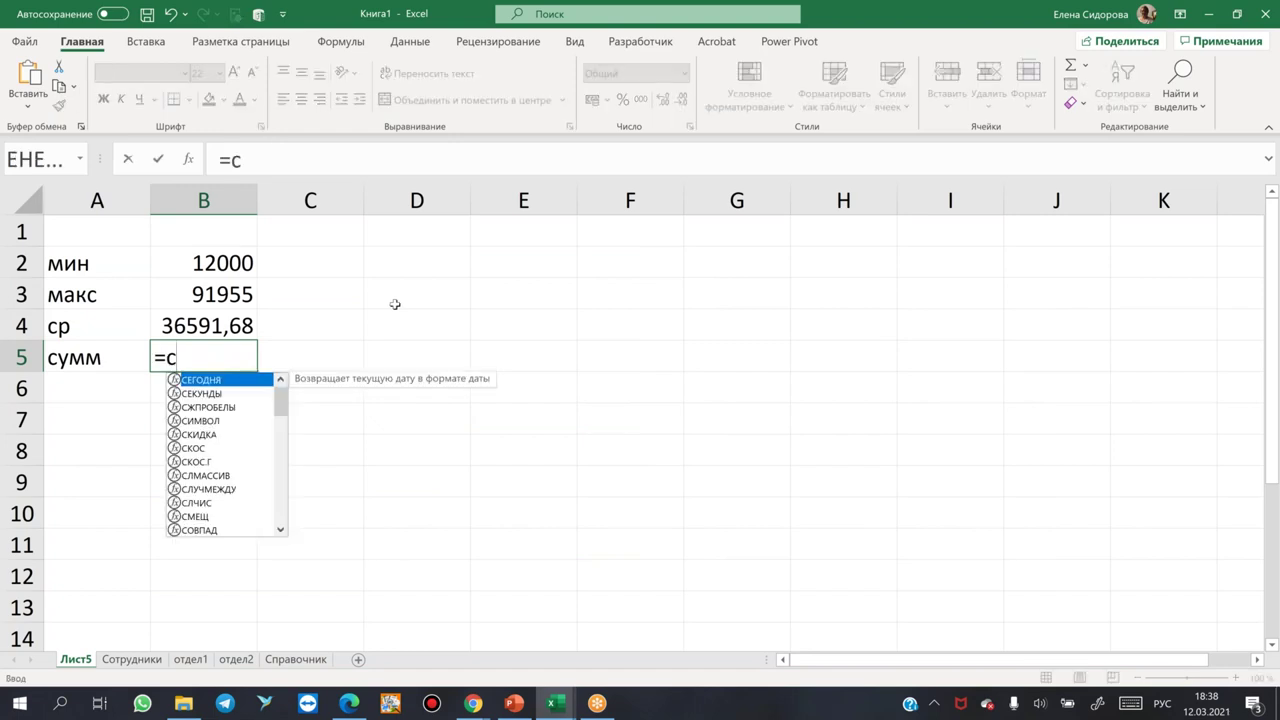
pyautogui.press('Tab')
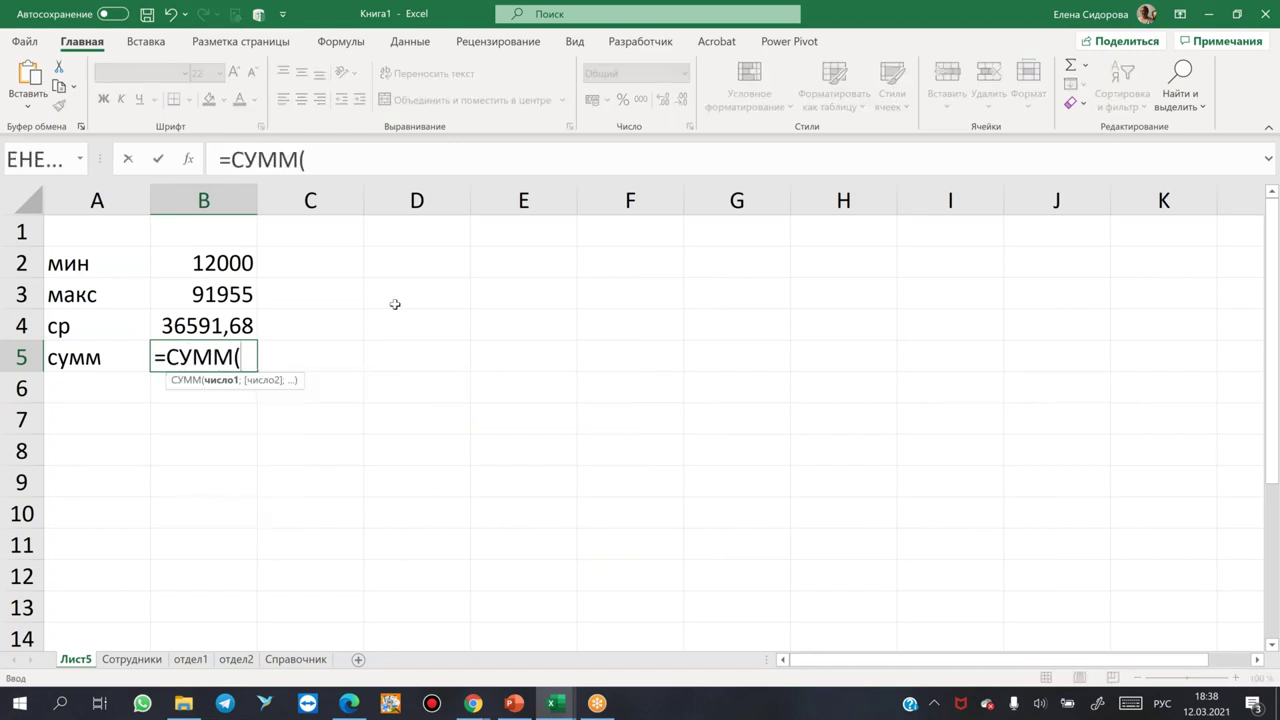
pyautogui.click(131, 659)
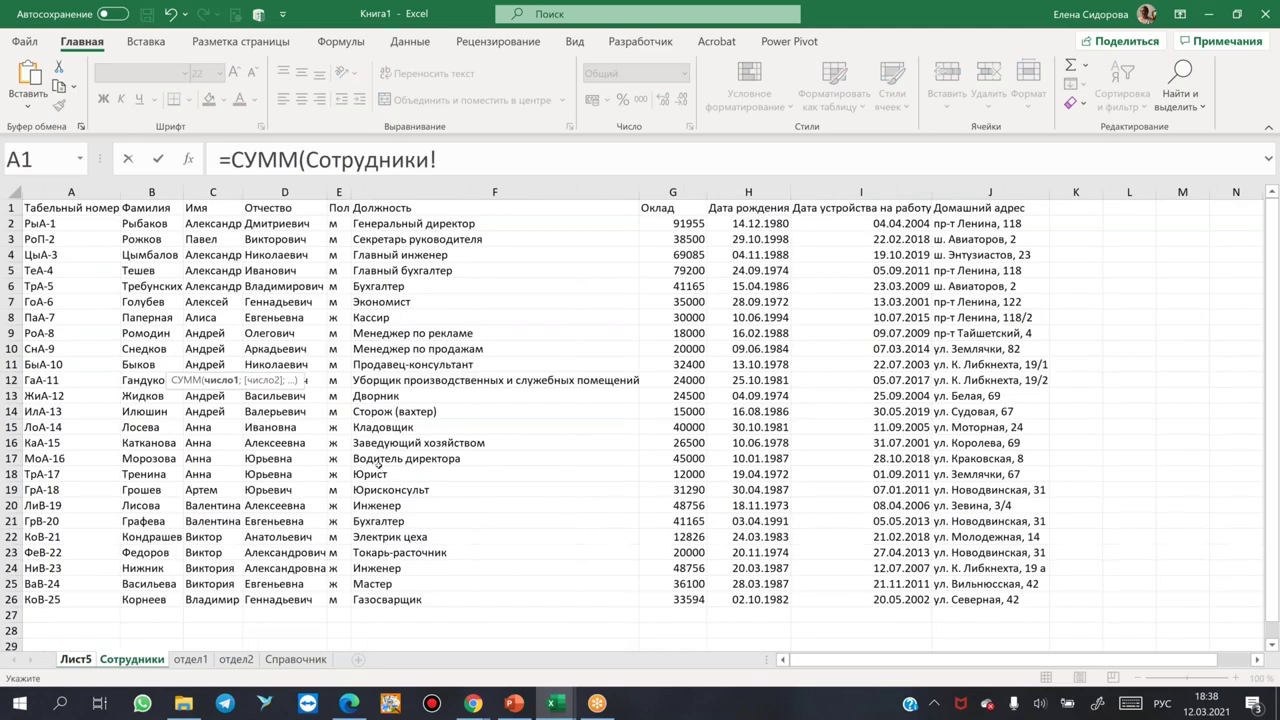
pyautogui.click(675, 191)
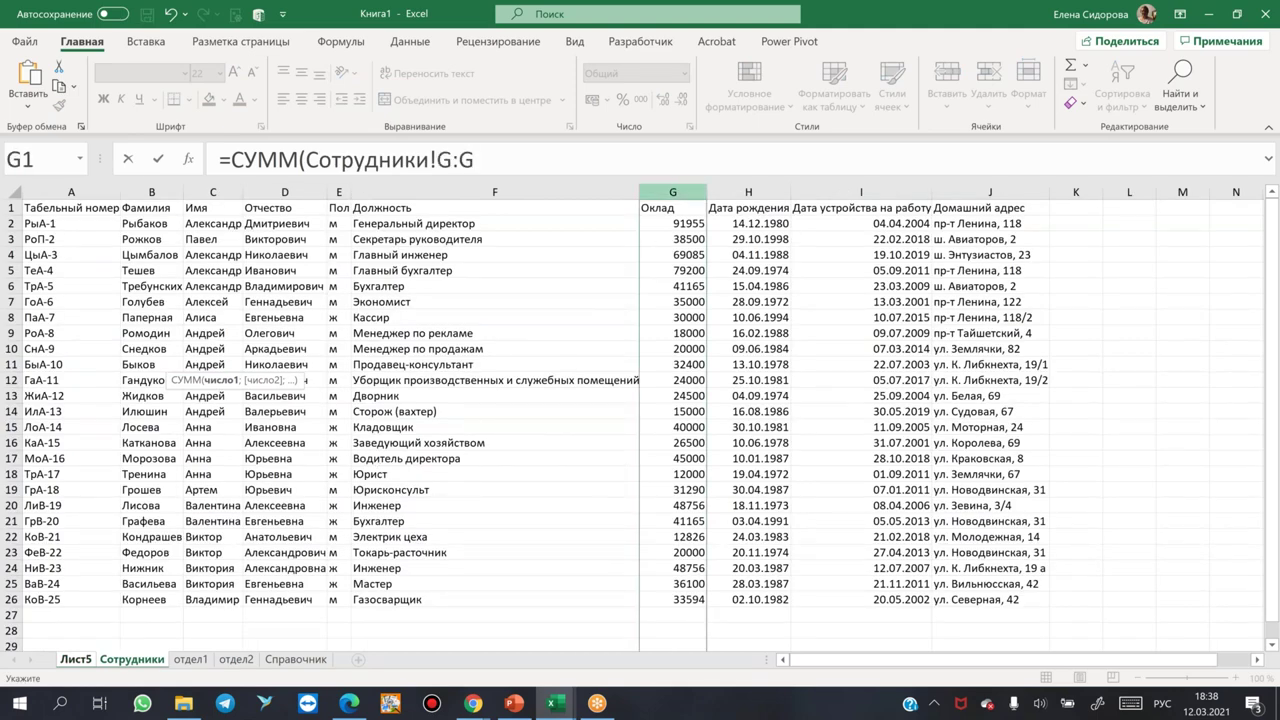
pyautogui.press('Return')
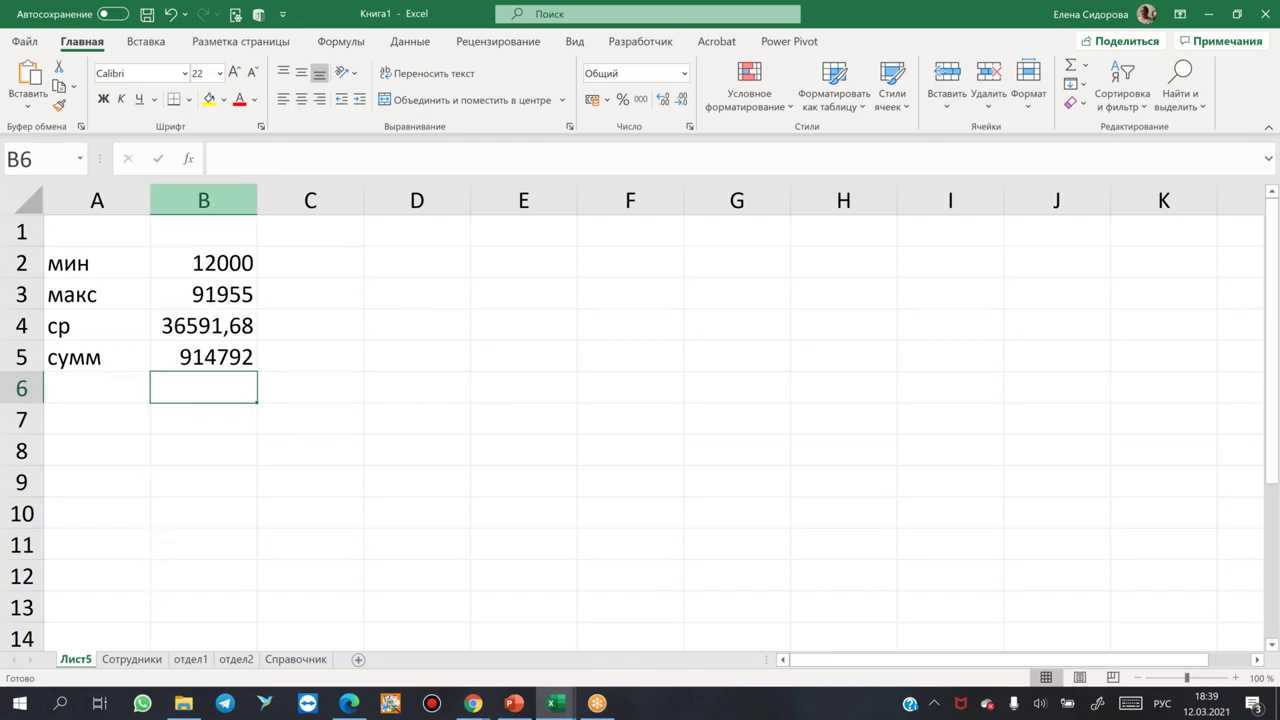
# Check the average formula in B4, return to the Сотрудники sheet and clear the selection of the salary range.
pyautogui.click(190, 331)
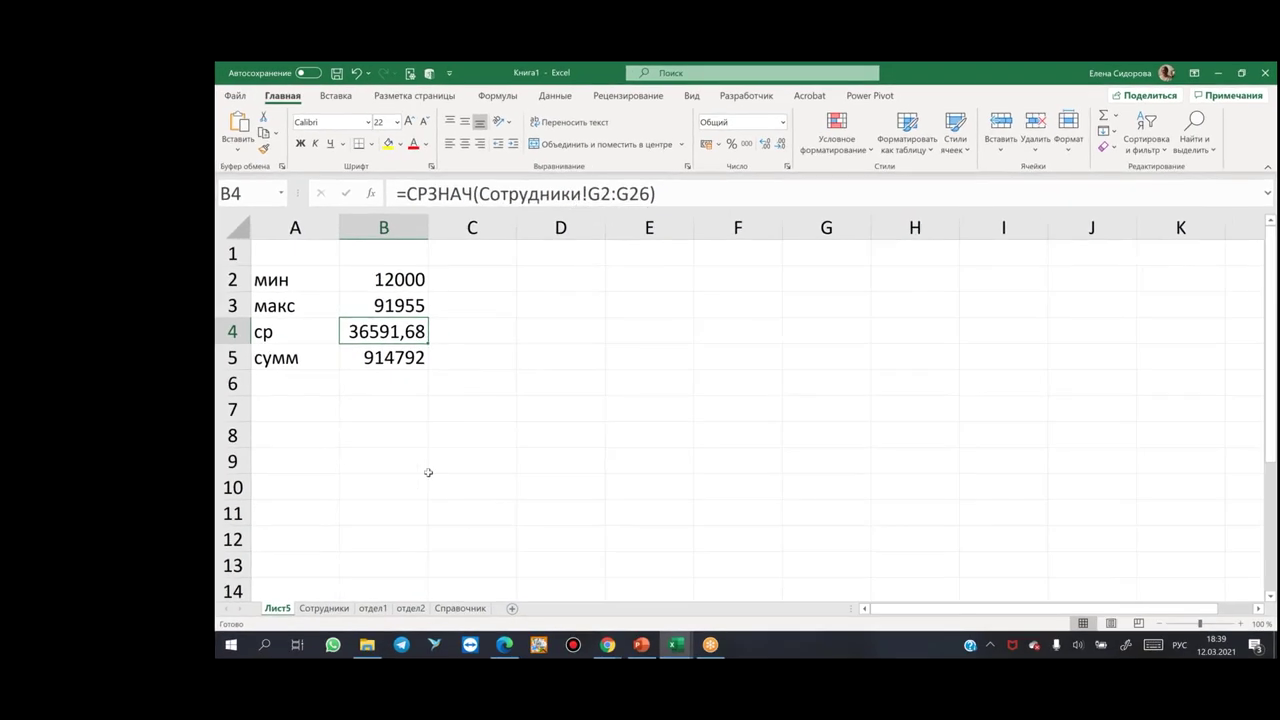
pyautogui.click(347, 608)
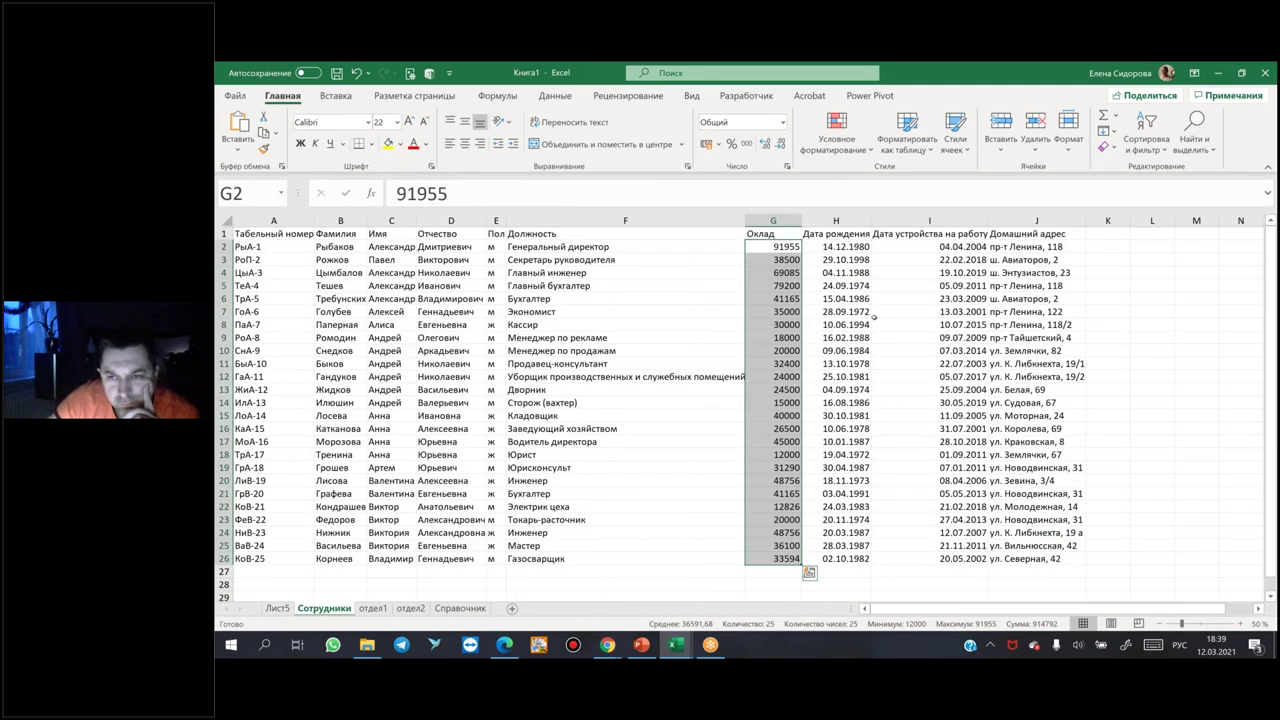
pyautogui.click(770, 299)
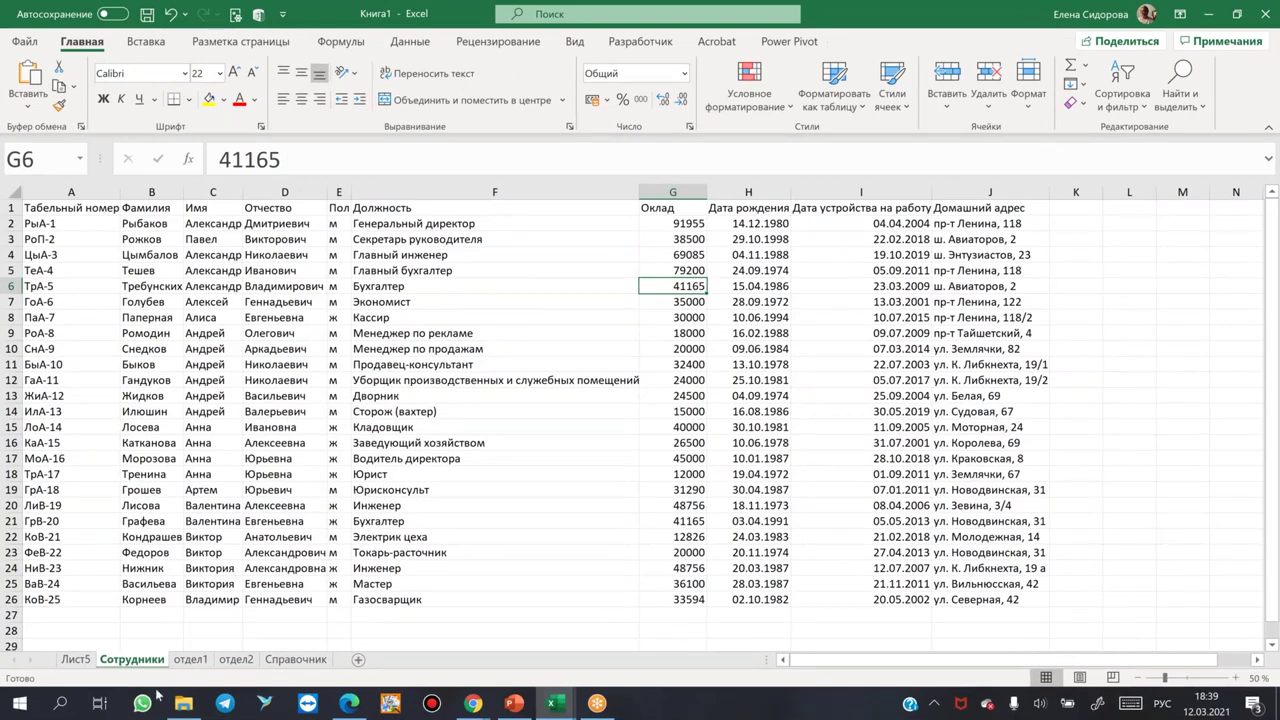
pyautogui.click(617, 613)
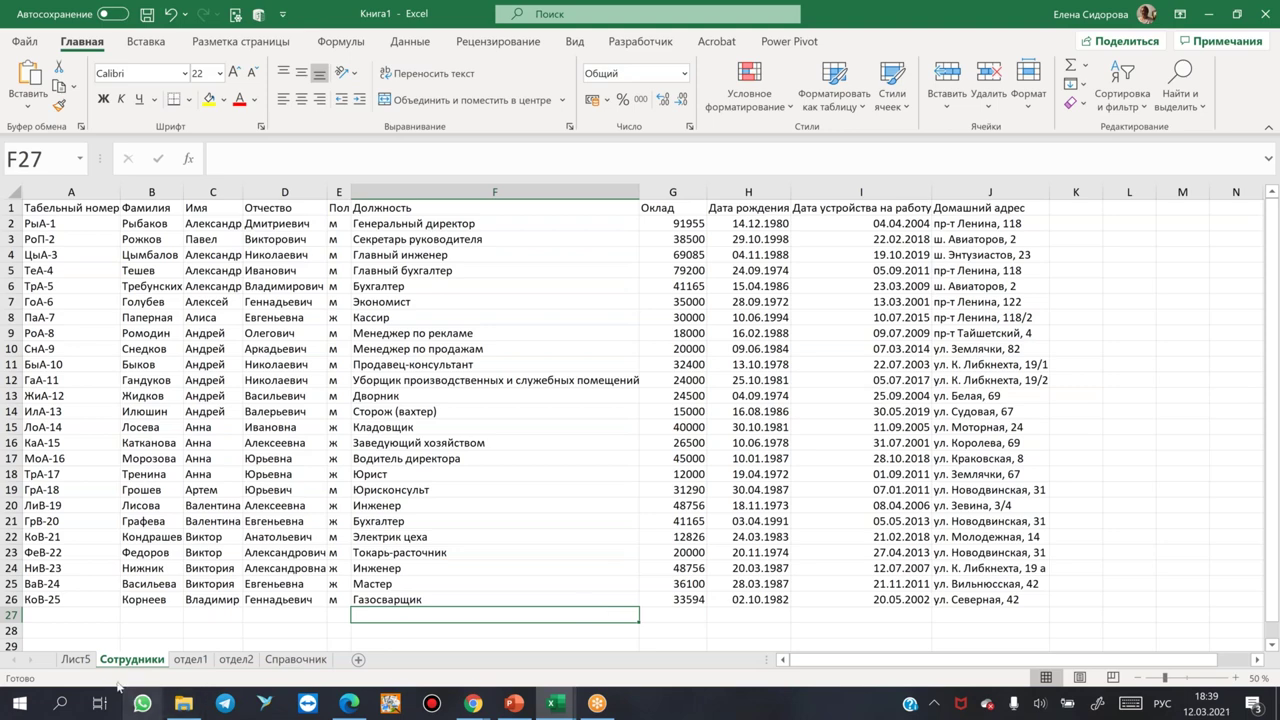
# Duplicate the Сотрудники sheet at the end of the workbook and return to the original sheet.
pyautogui.moveTo(134, 664)
pyautogui.mouseDown()
pyautogui.moveTo(385, 662)
pyautogui.moveTo(305, 668)
pyautogui.mouseUp()
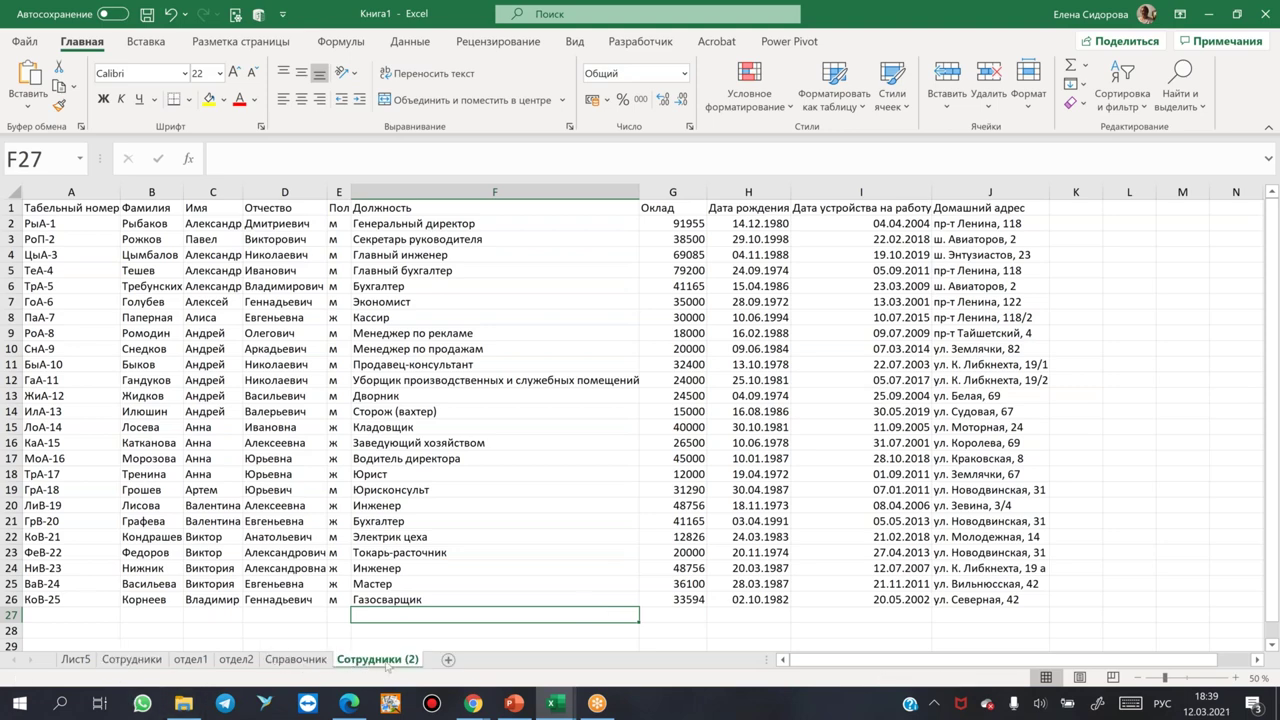
pyautogui.click(129, 660)
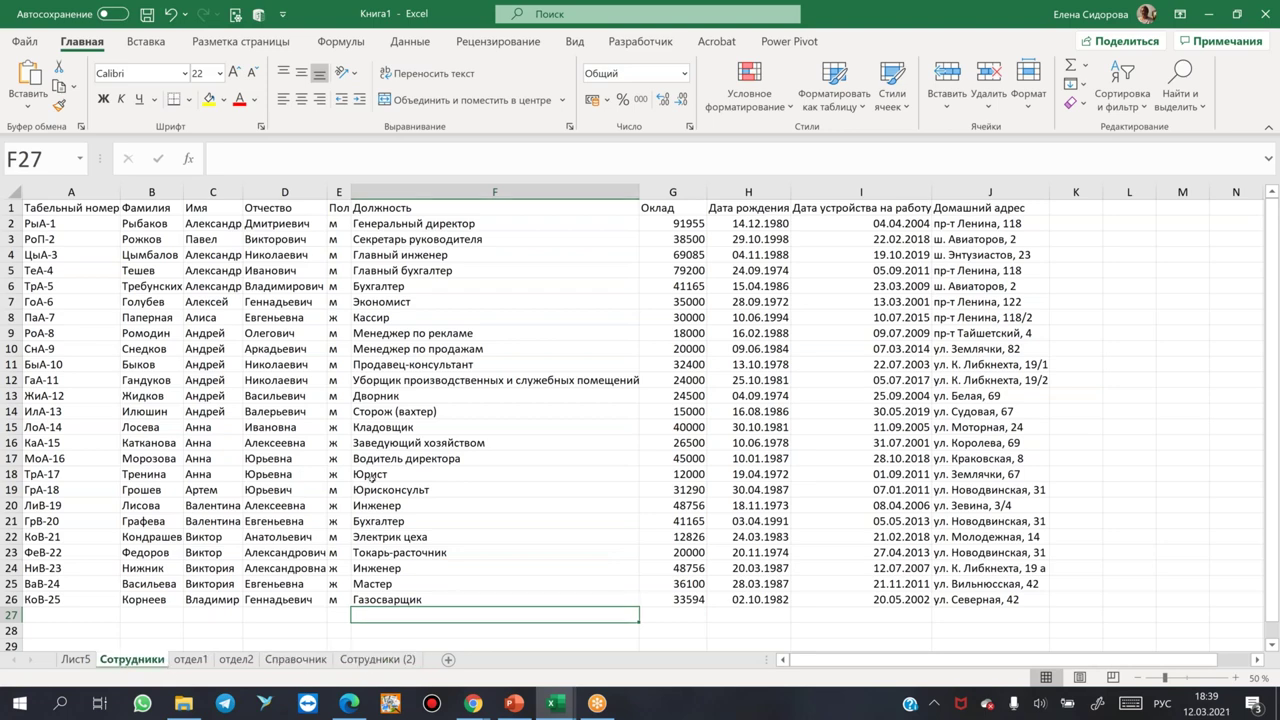
# Format the employee data A1:J26 as a table with headers, using an orange medium table style.
pyautogui.click(355, 463)
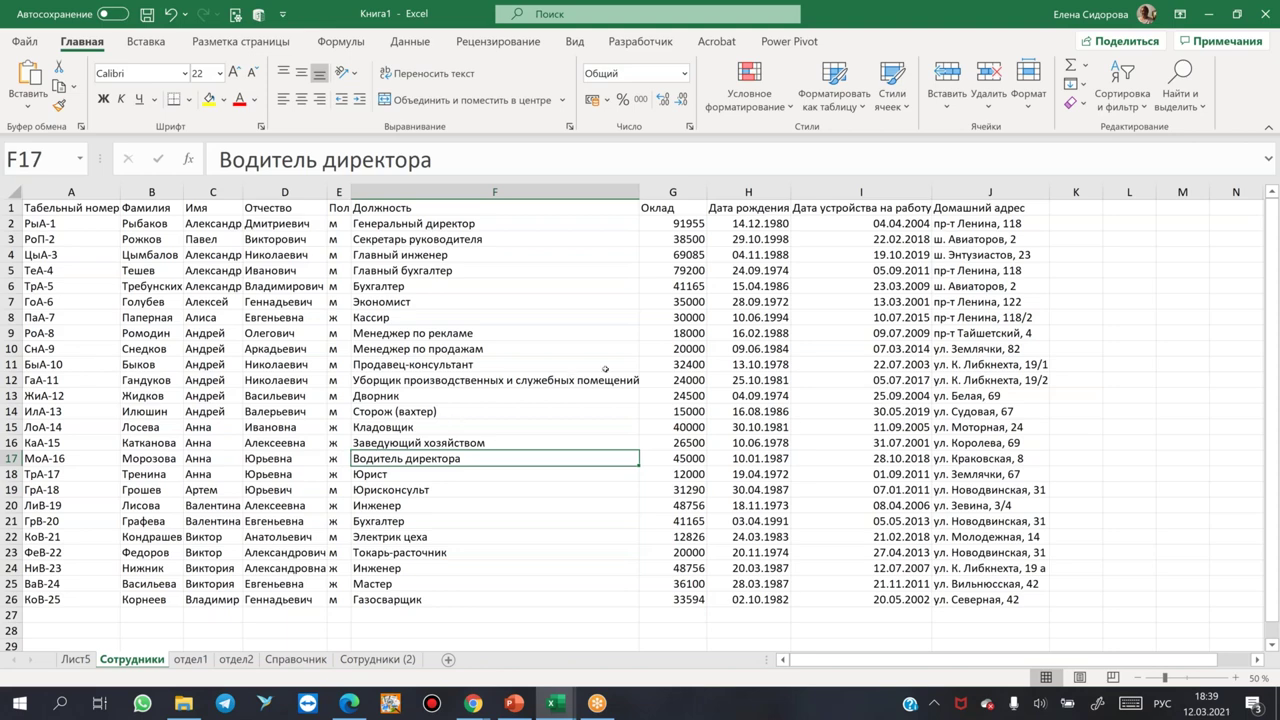
pyautogui.click(636, 287)
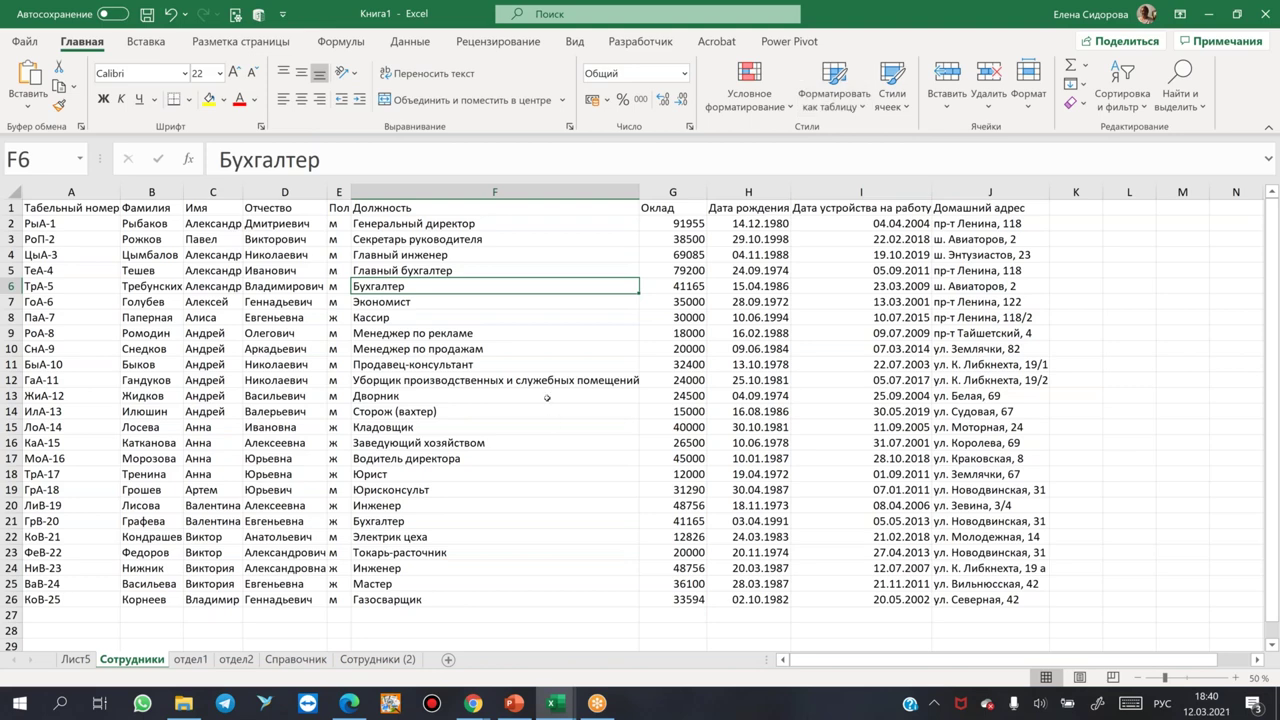
pyautogui.click(546, 336)
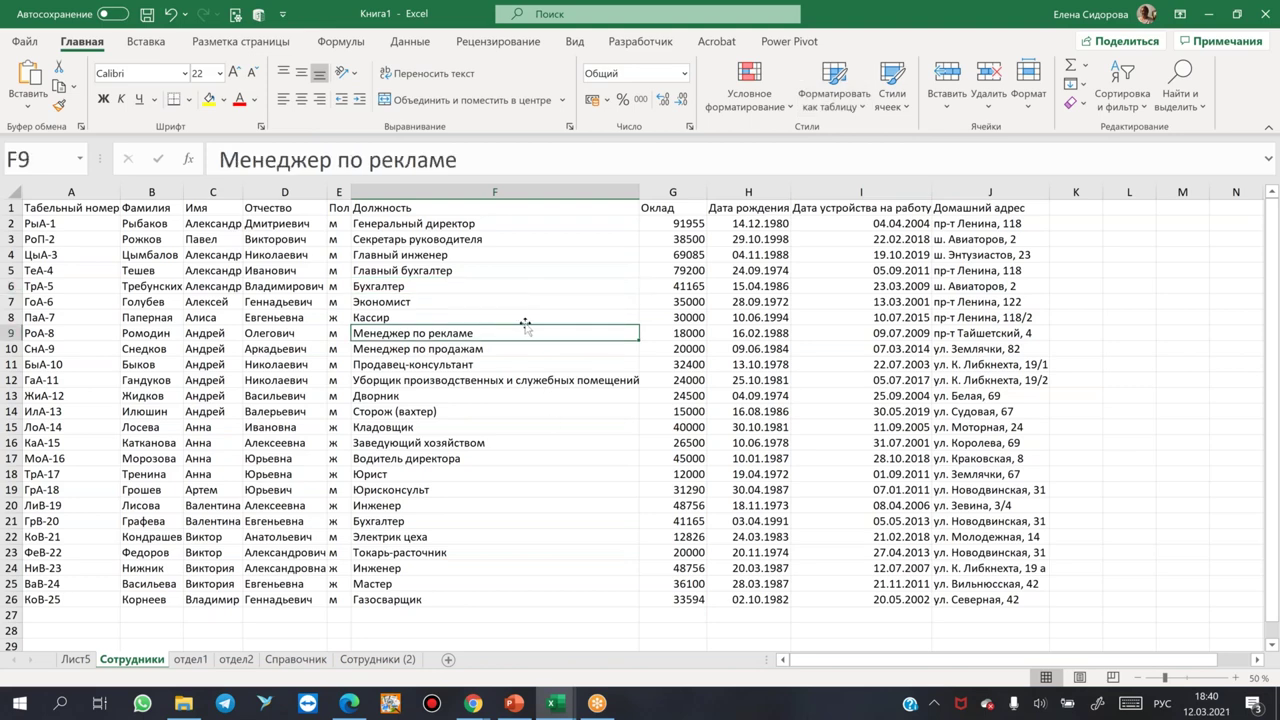
pyautogui.click(835, 88)
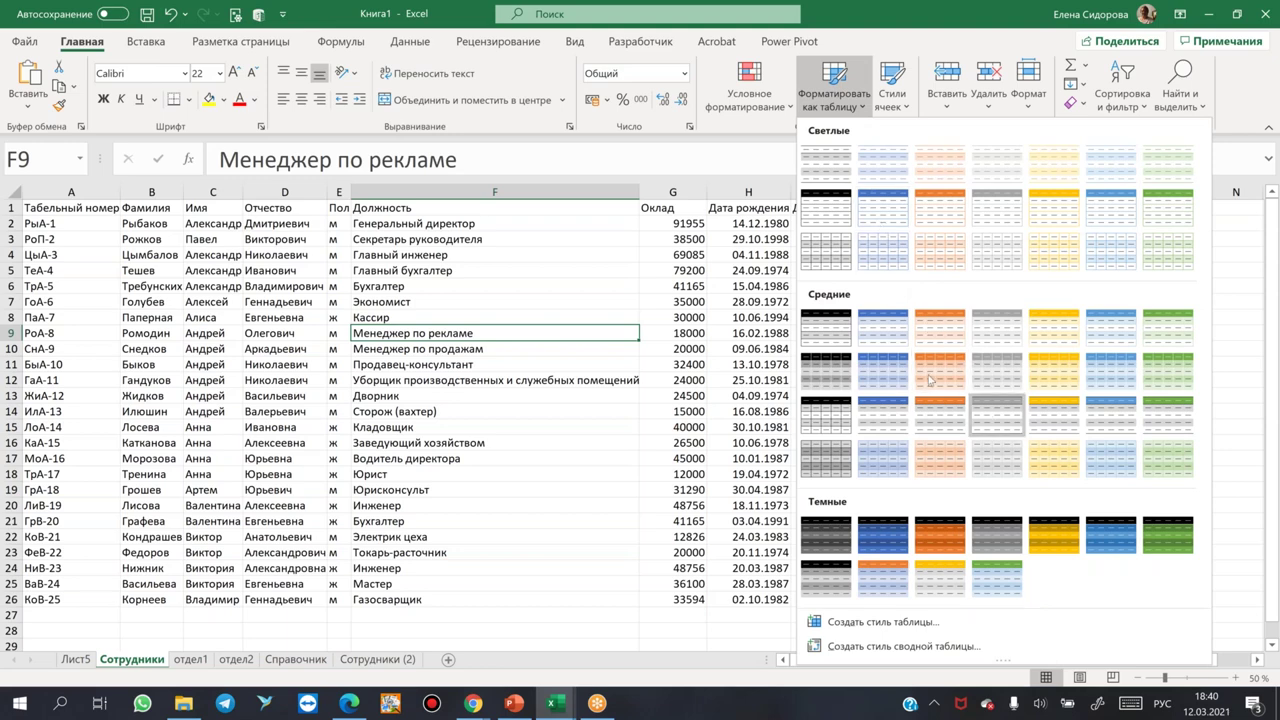
pyautogui.click(941, 331)
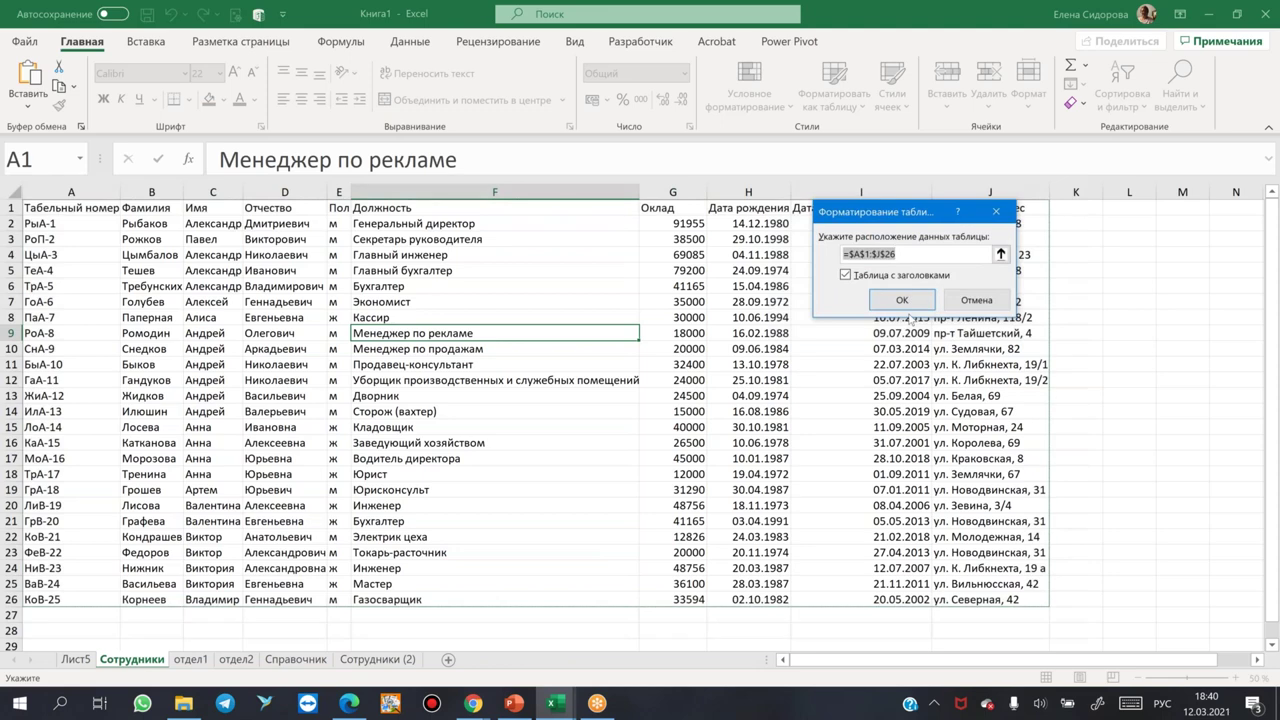
pyautogui.click(976, 300)
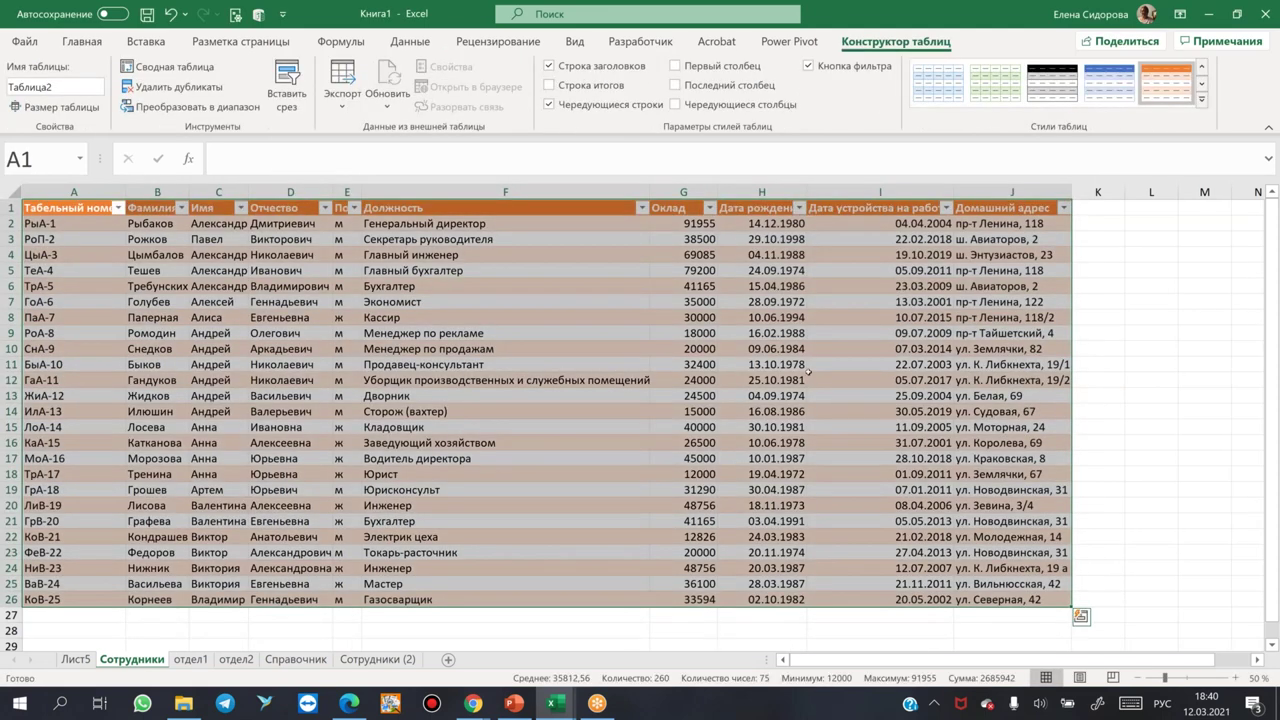
# Add test salaries 864 in G27 and 786 in G28 directly below the employee table.
pyautogui.click(680, 614)
pyautogui.write('864')
pyautogui.press('Return')
pyautogui.write('786')
pyautogui.press('Return')
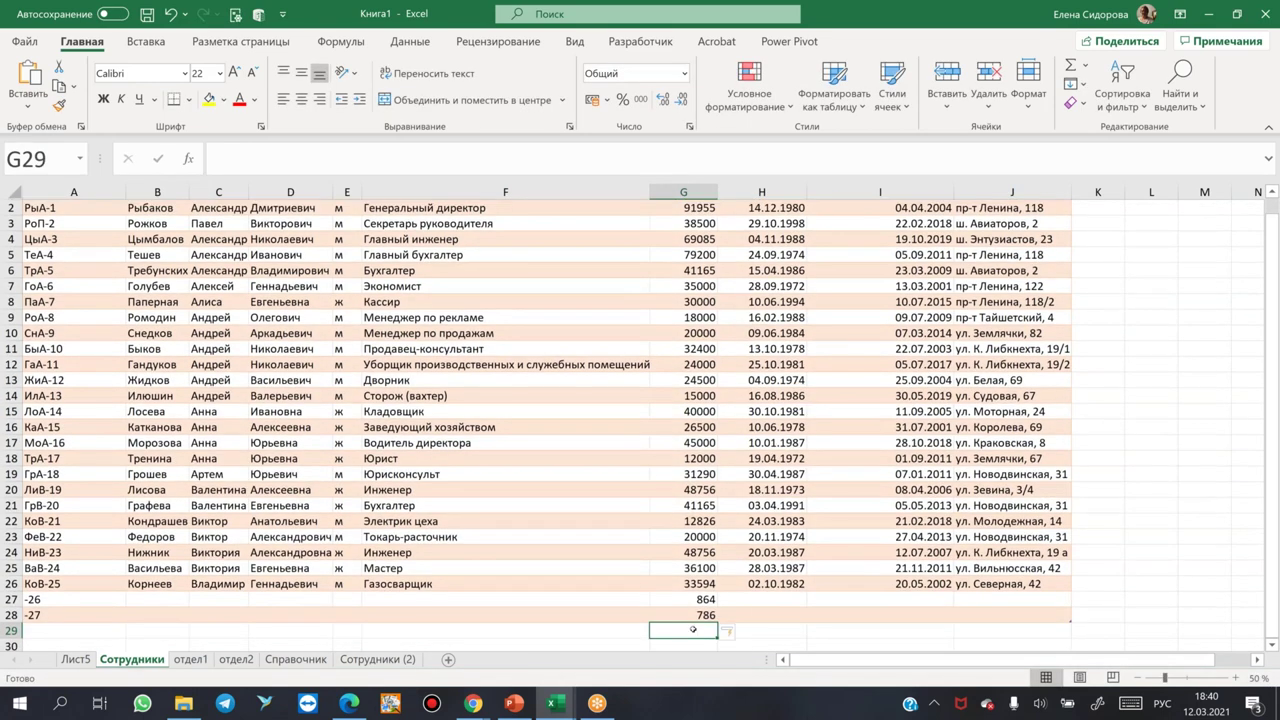
# Undo both test salary entries below the employee table.
pyautogui.hotkey('ctrl', 'z')
pyautogui.hotkey('ctrl', 'z')
pyautogui.hotkey('ctrl', 'z')
pyautogui.hotkey('ctrl', 'z')
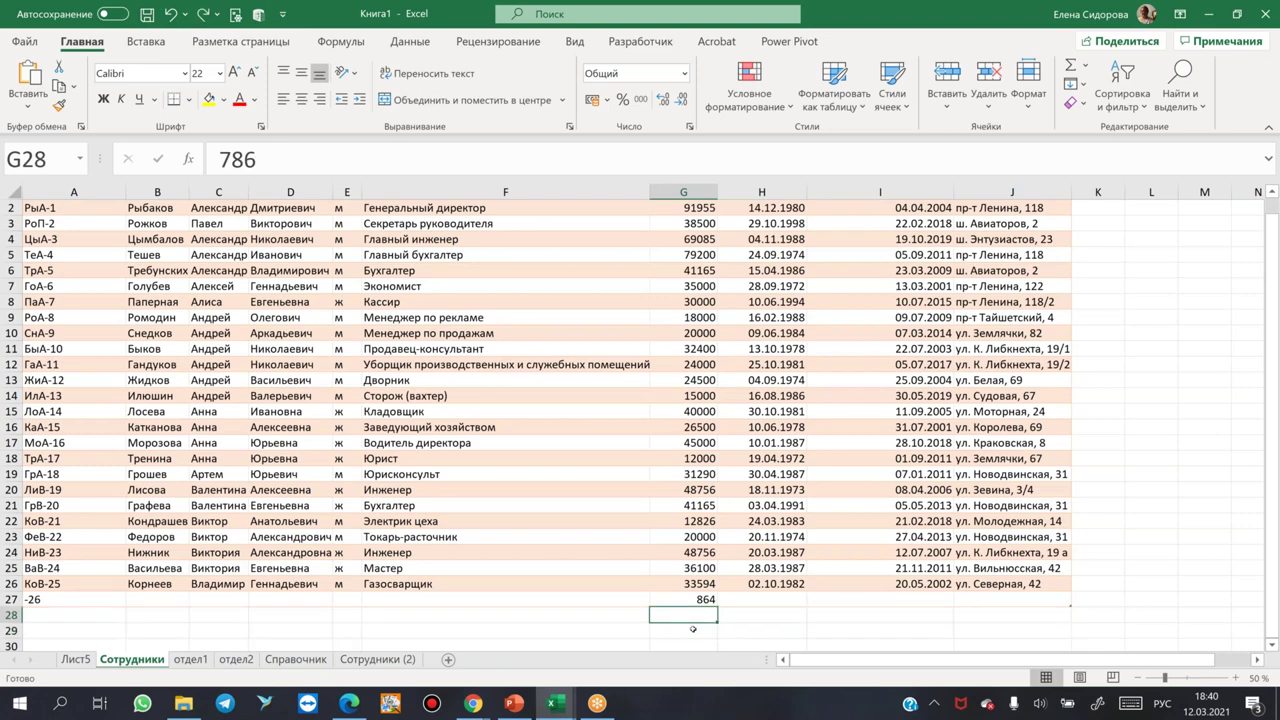
pyautogui.click(703, 443)
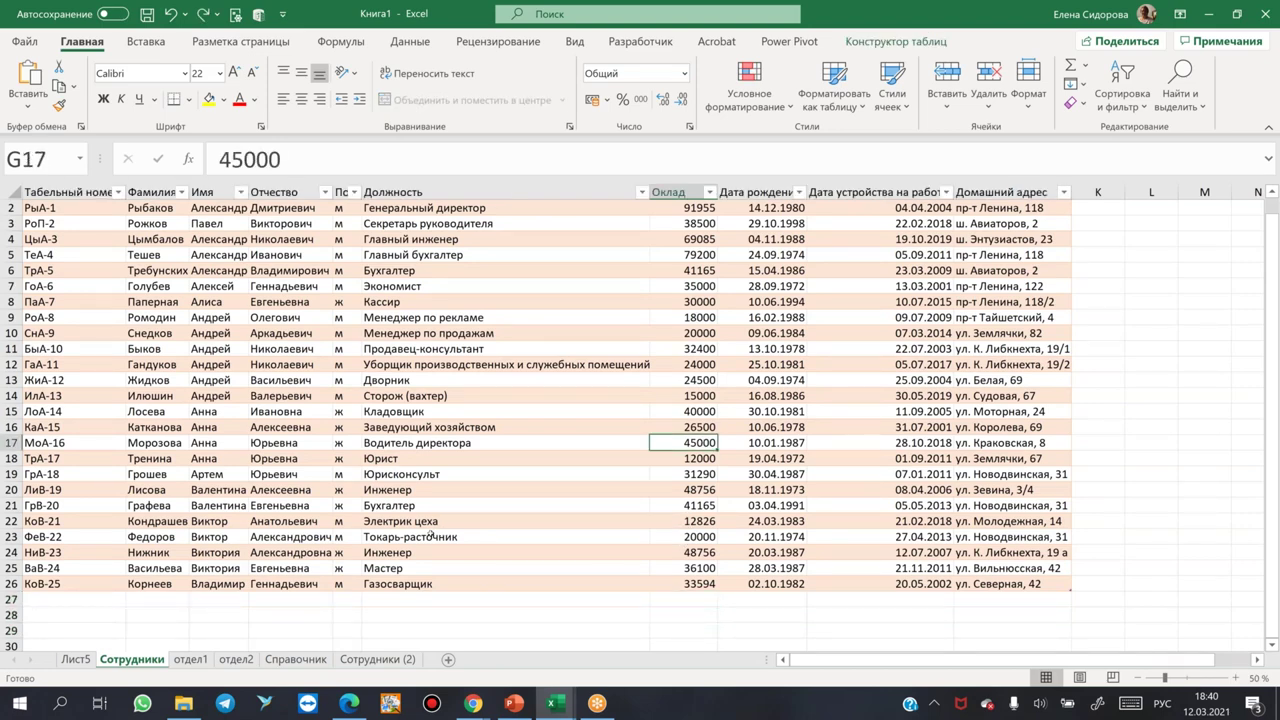
# In C2 of Лист5, calculate the minimum salary with =МИН(Таблица2[Оклад]), referencing the table's salary column.
pyautogui.click(189, 662)
pyautogui.click(72, 661)
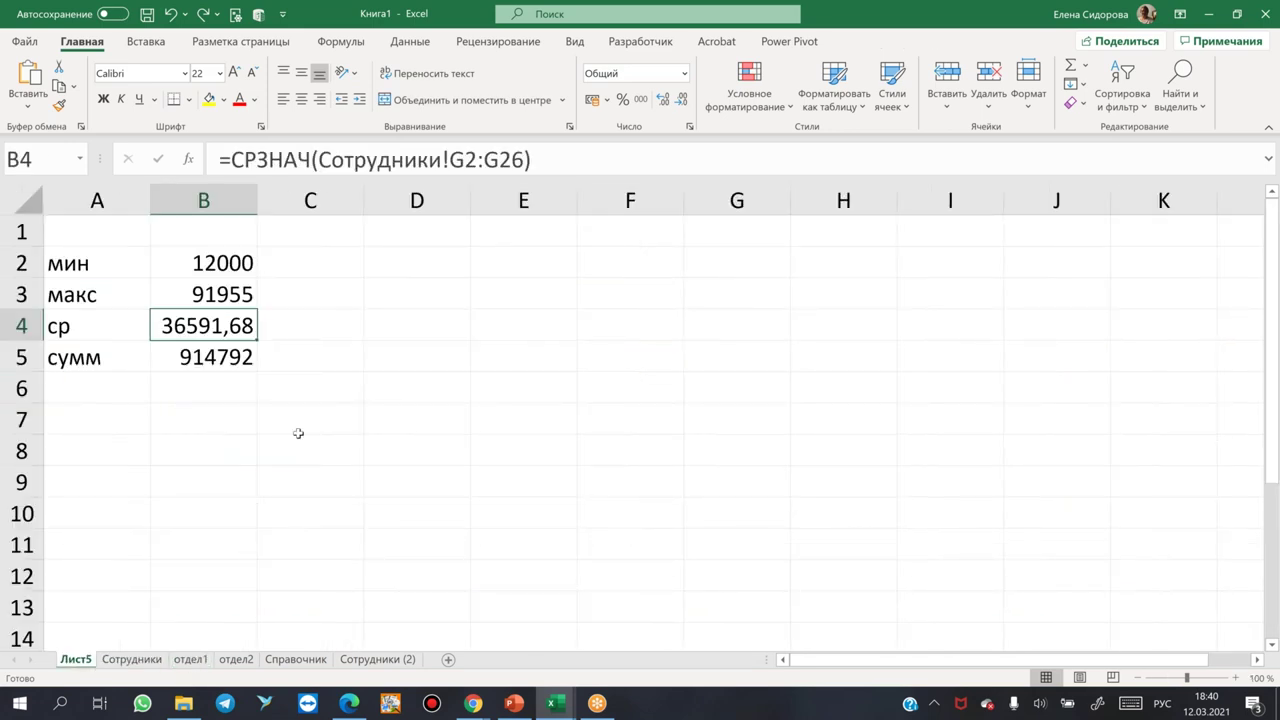
pyautogui.click(319, 265)
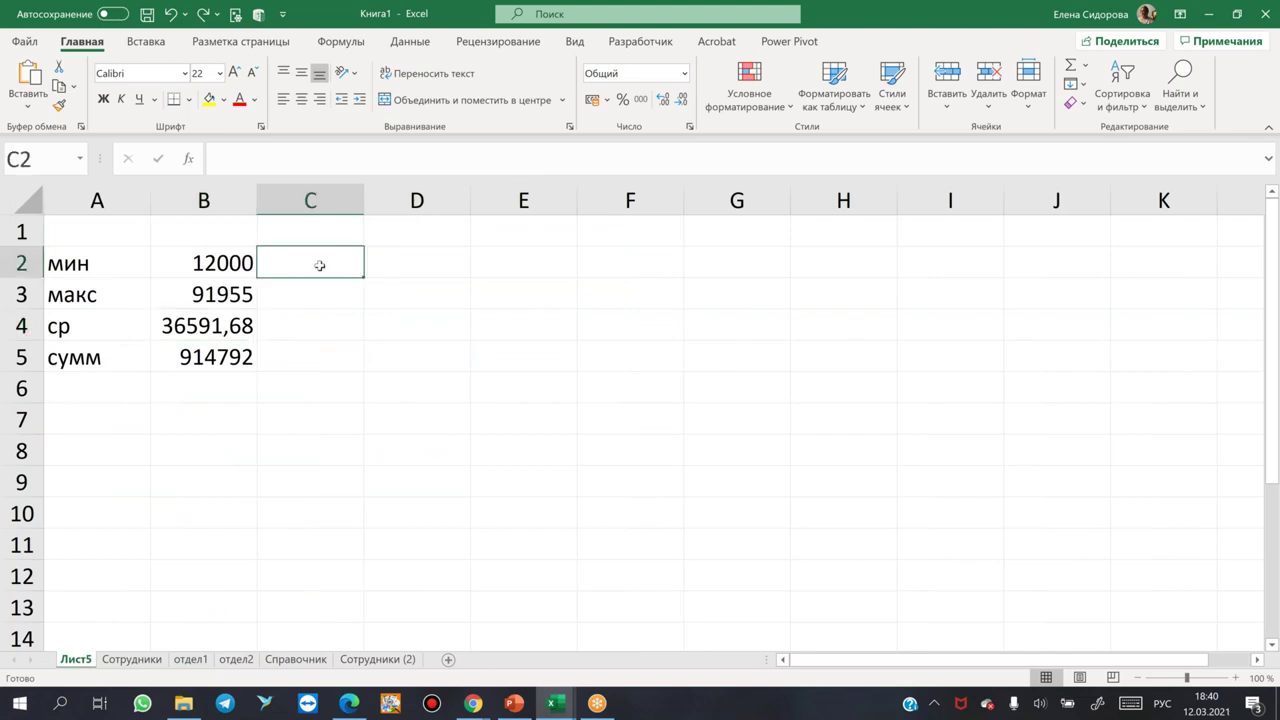
pyautogui.write('=мин')
pyautogui.press('Tab')
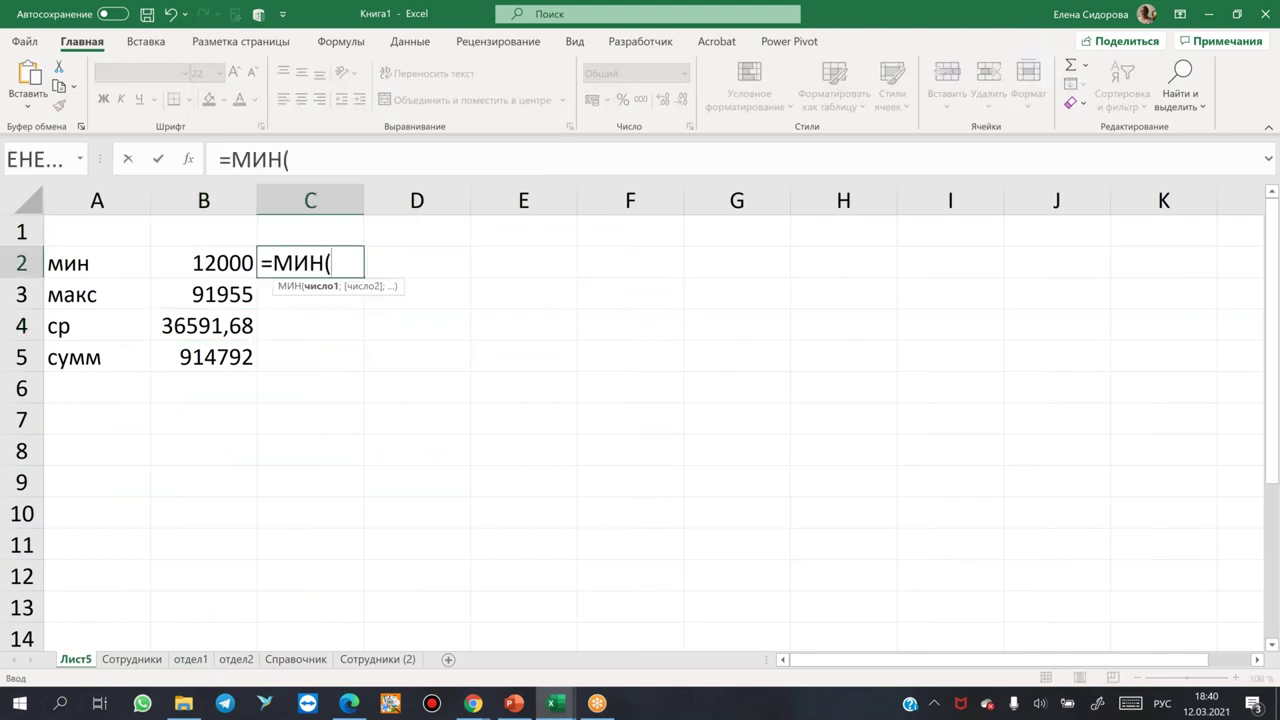
pyautogui.click(143, 666)
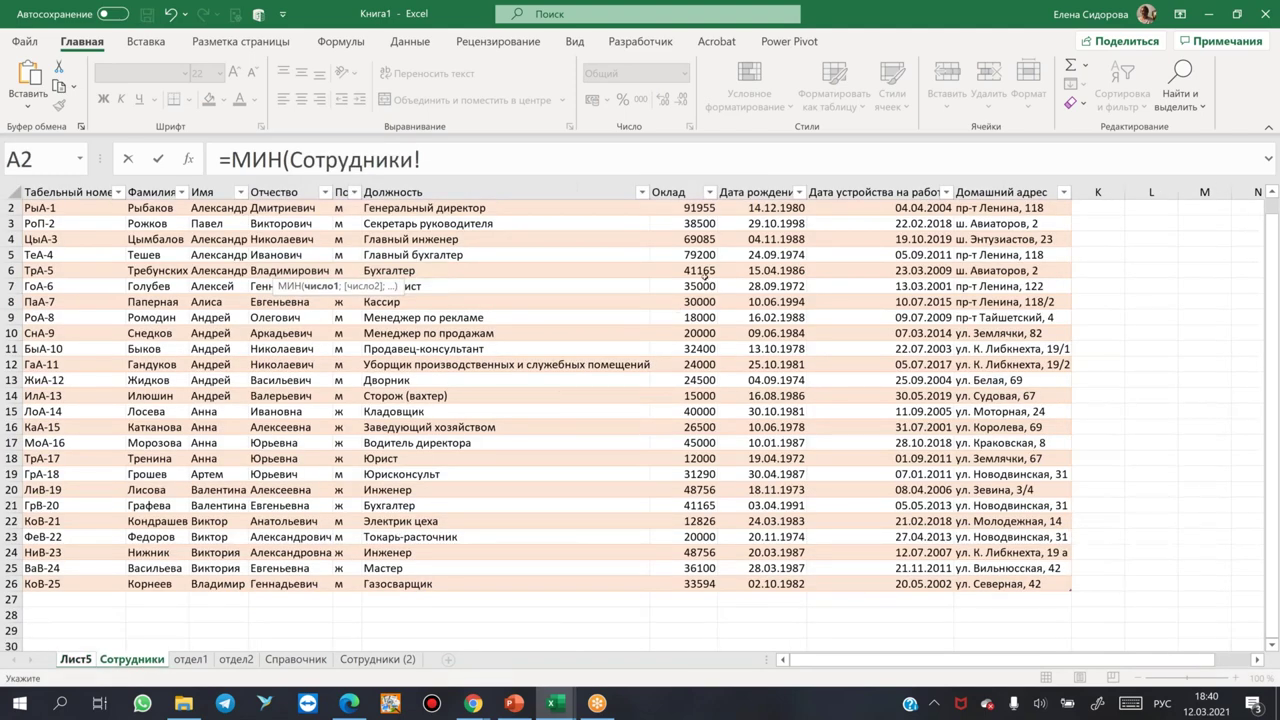
pyautogui.moveTo(665, 210); pyautogui.dragTo(678, 600)
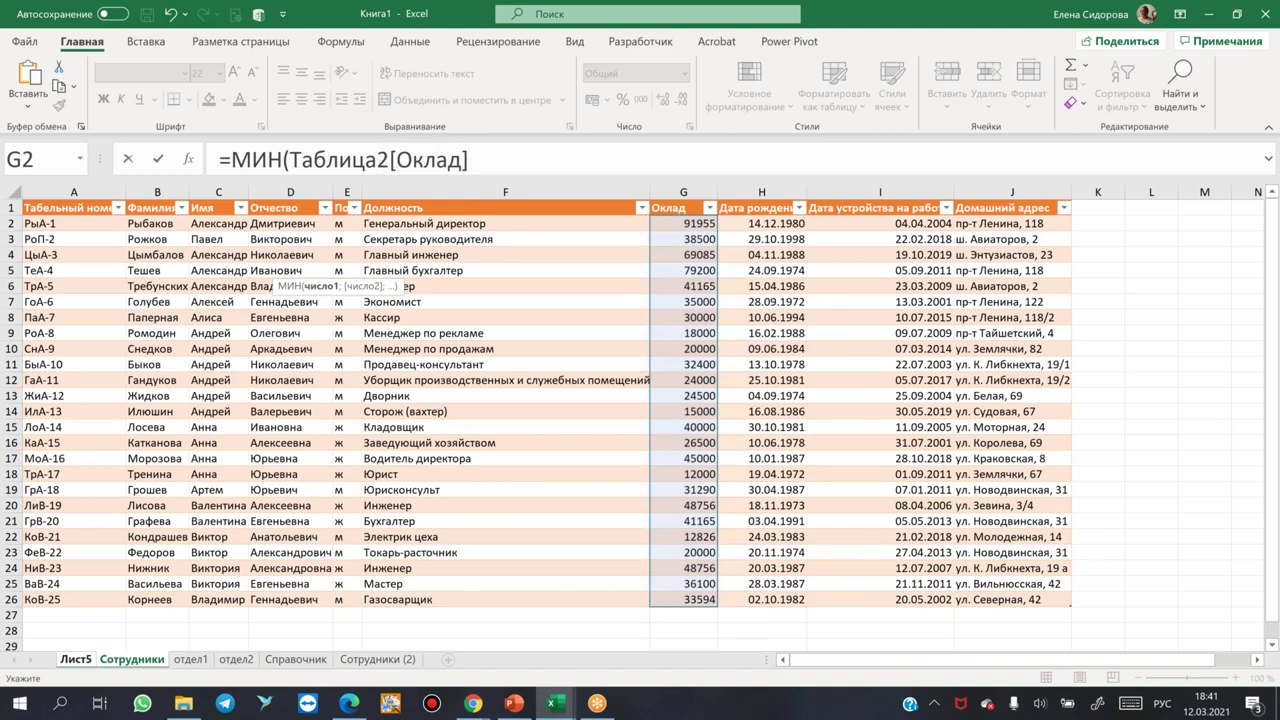
pyautogui.click(478, 157)
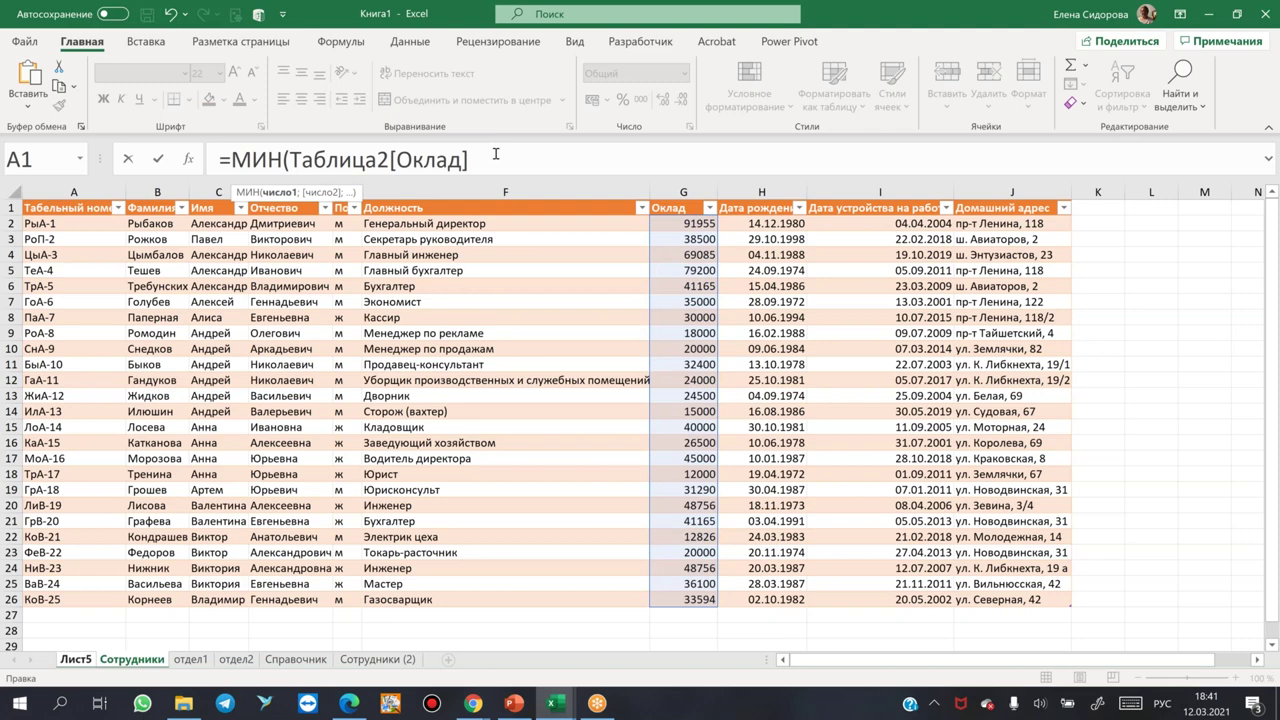
pyautogui.write(')')
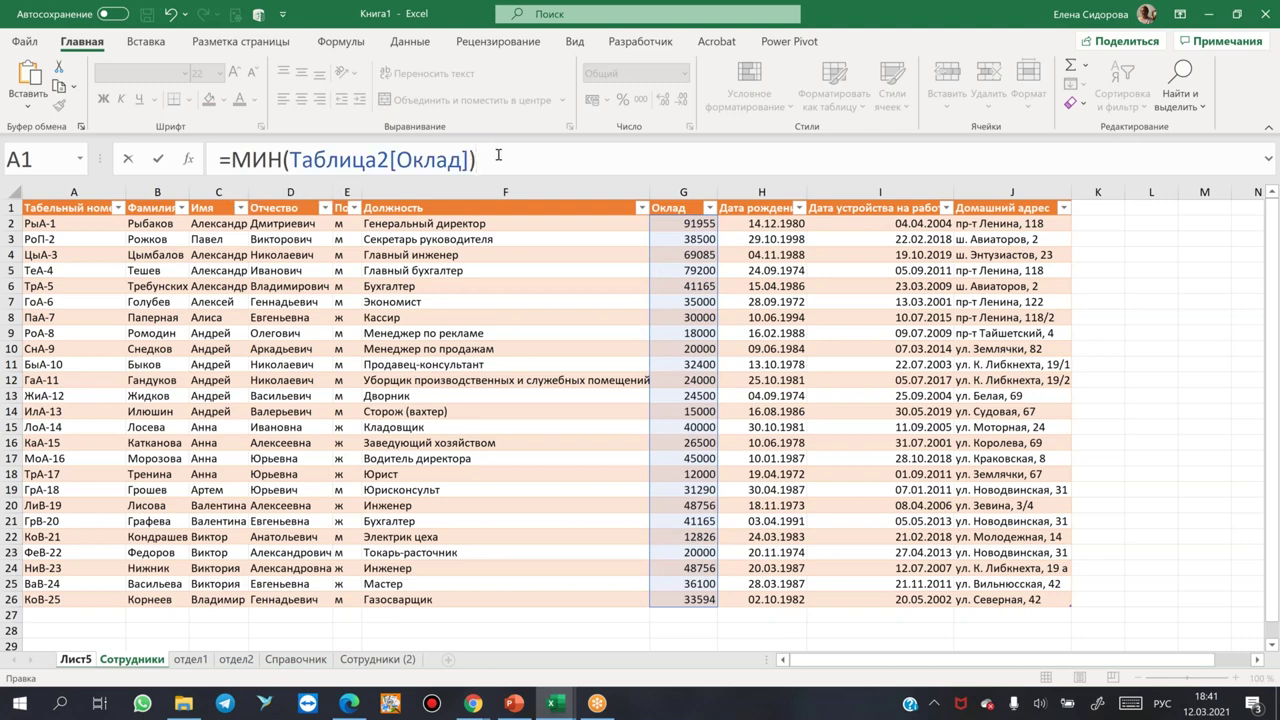
pyautogui.press('Return')
pyautogui.click(302, 262)
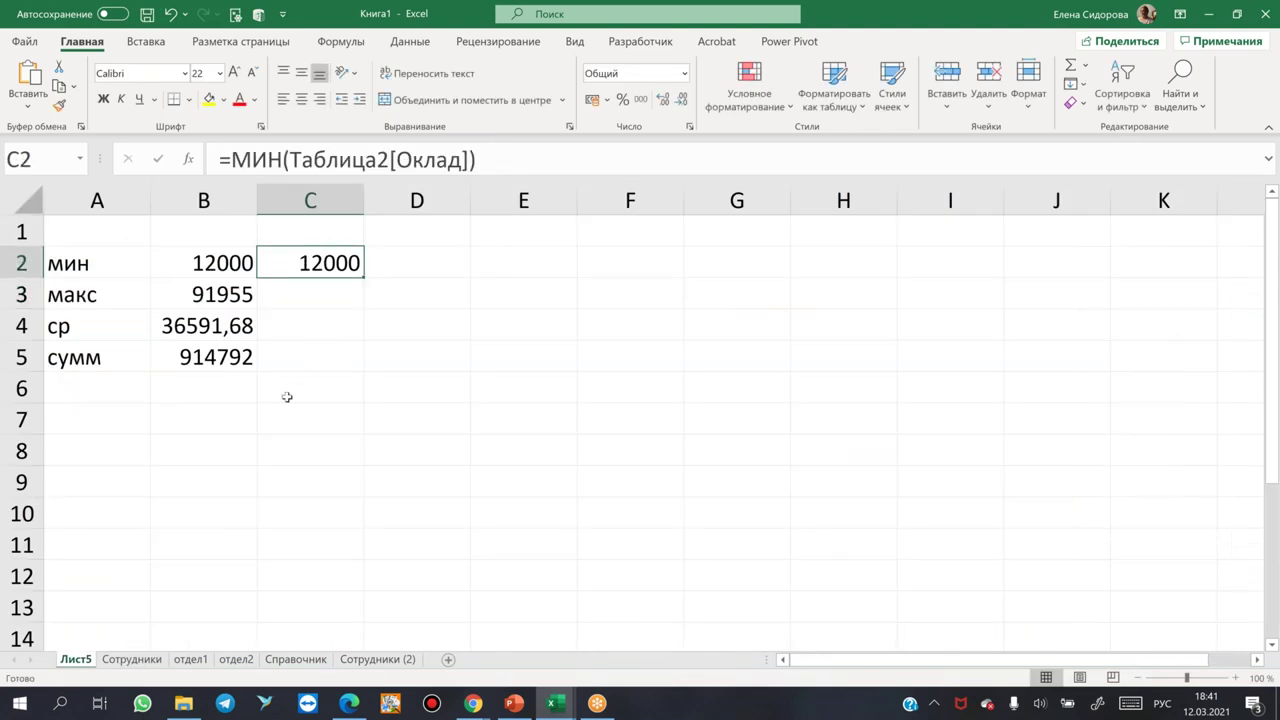
# On the Сотрудники sheet, add a new table row with salary 500 in G27.
pyautogui.click(131, 662)
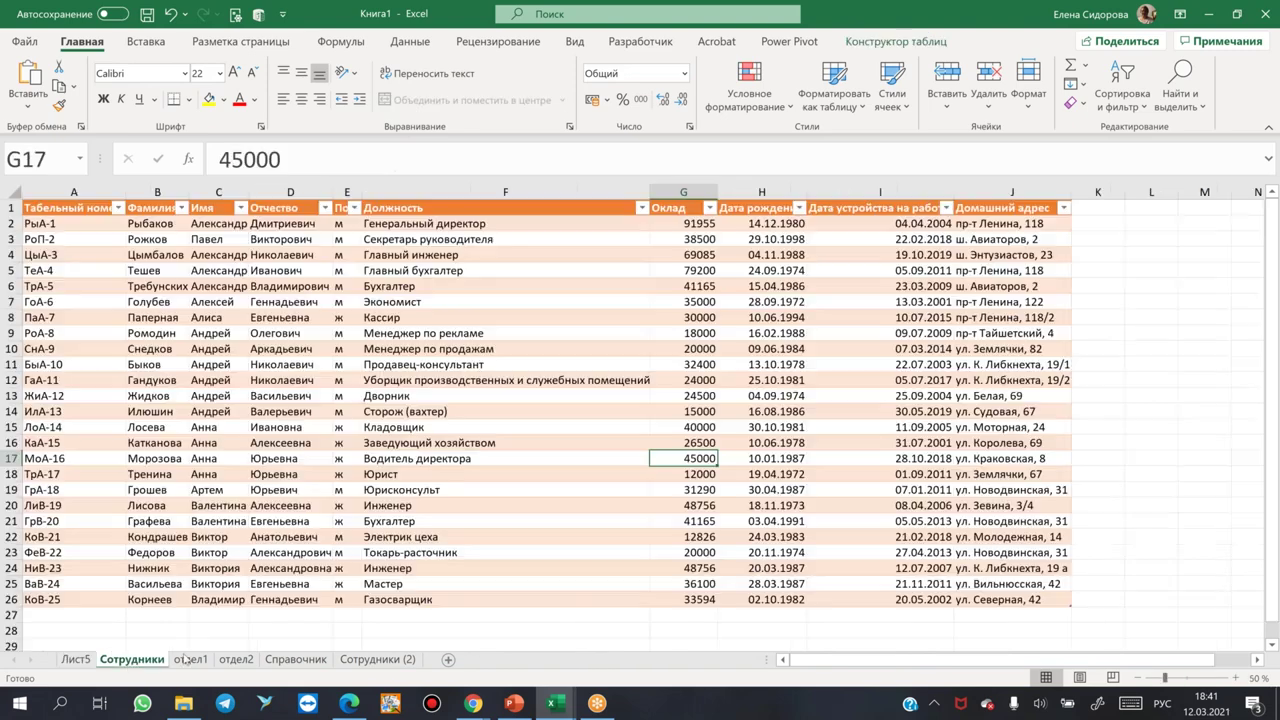
pyautogui.click(675, 613)
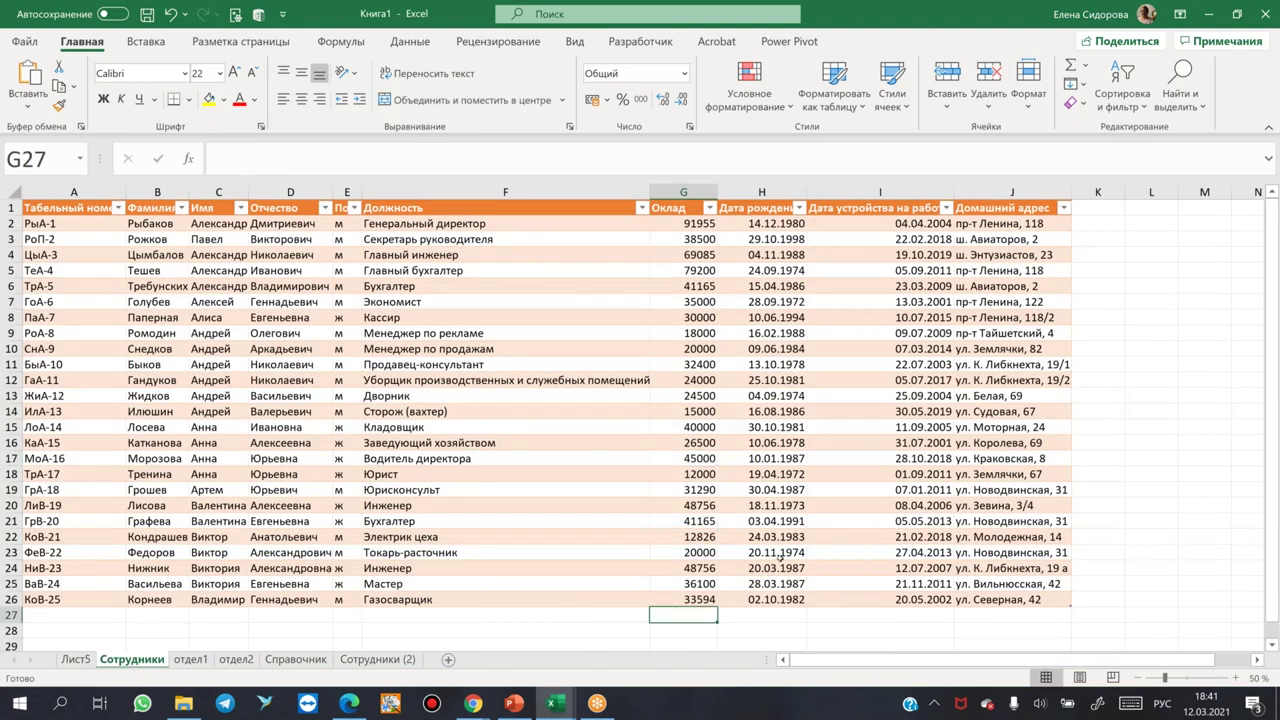
pyautogui.write('500')
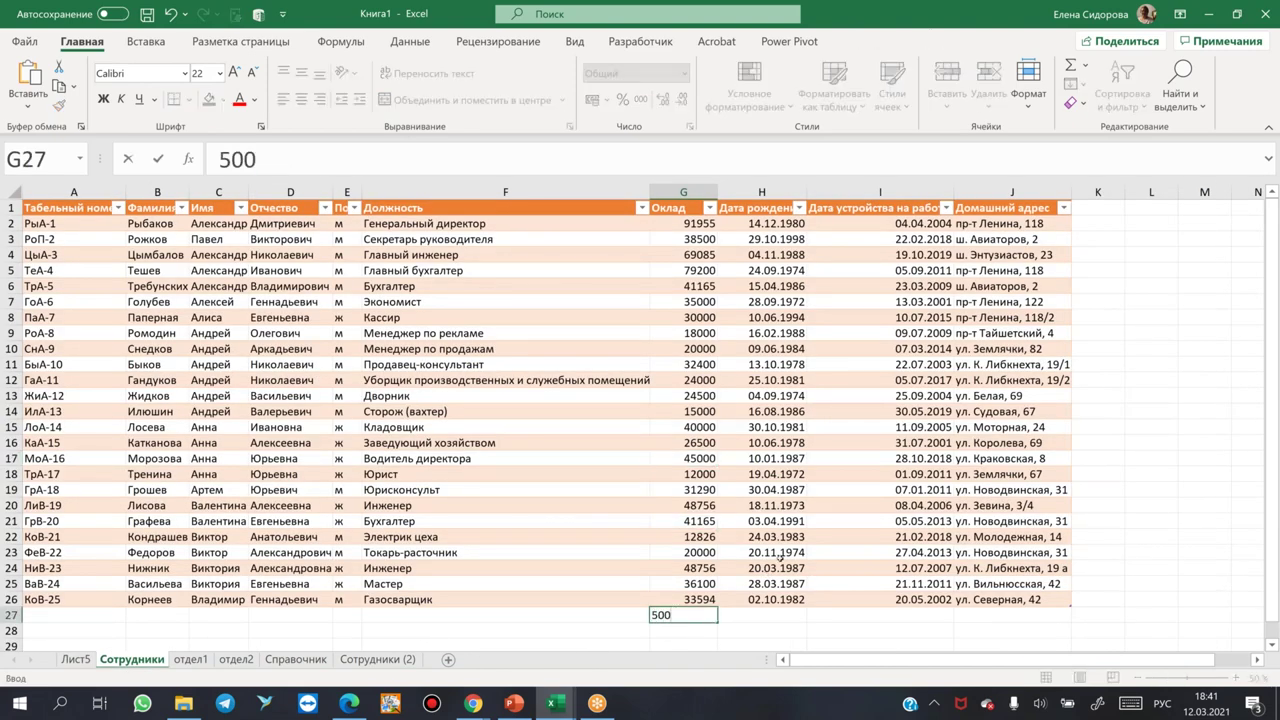
pyautogui.press('Return')
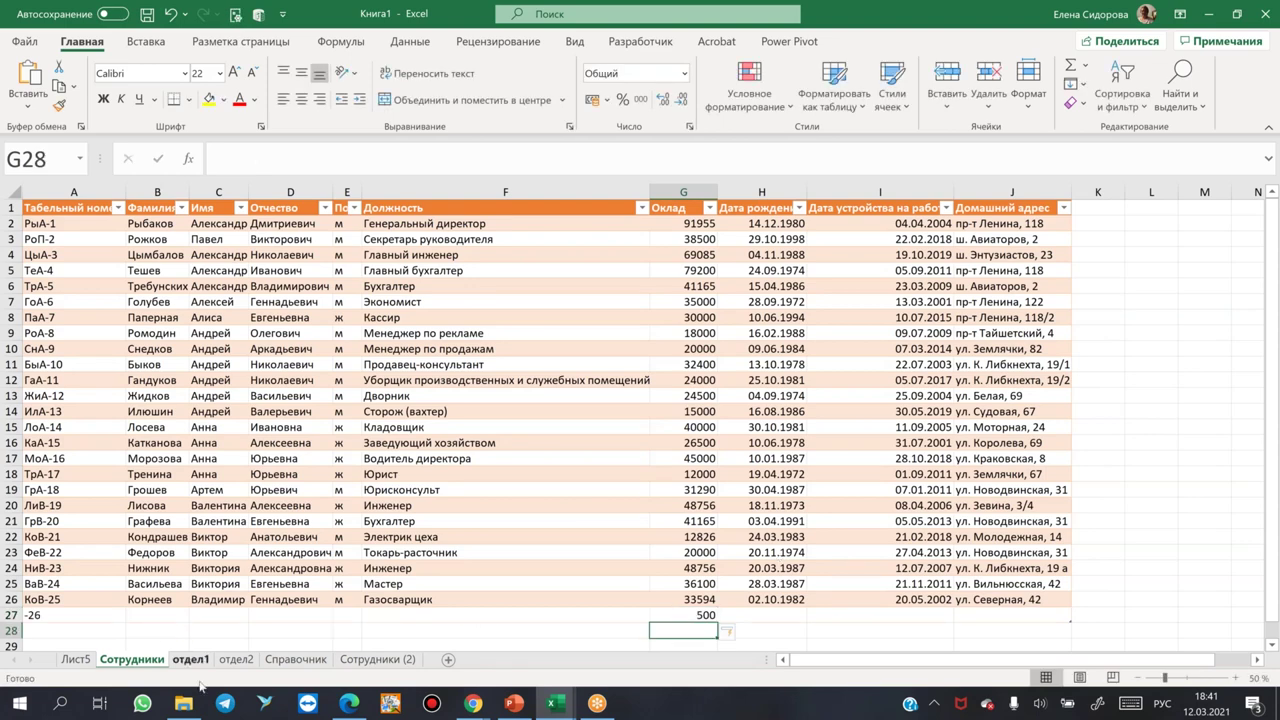
# Compare the minimum salary formulas in B2 and C2 on Лист5, and return to the Сотрудники table.
pyautogui.click(77, 660)
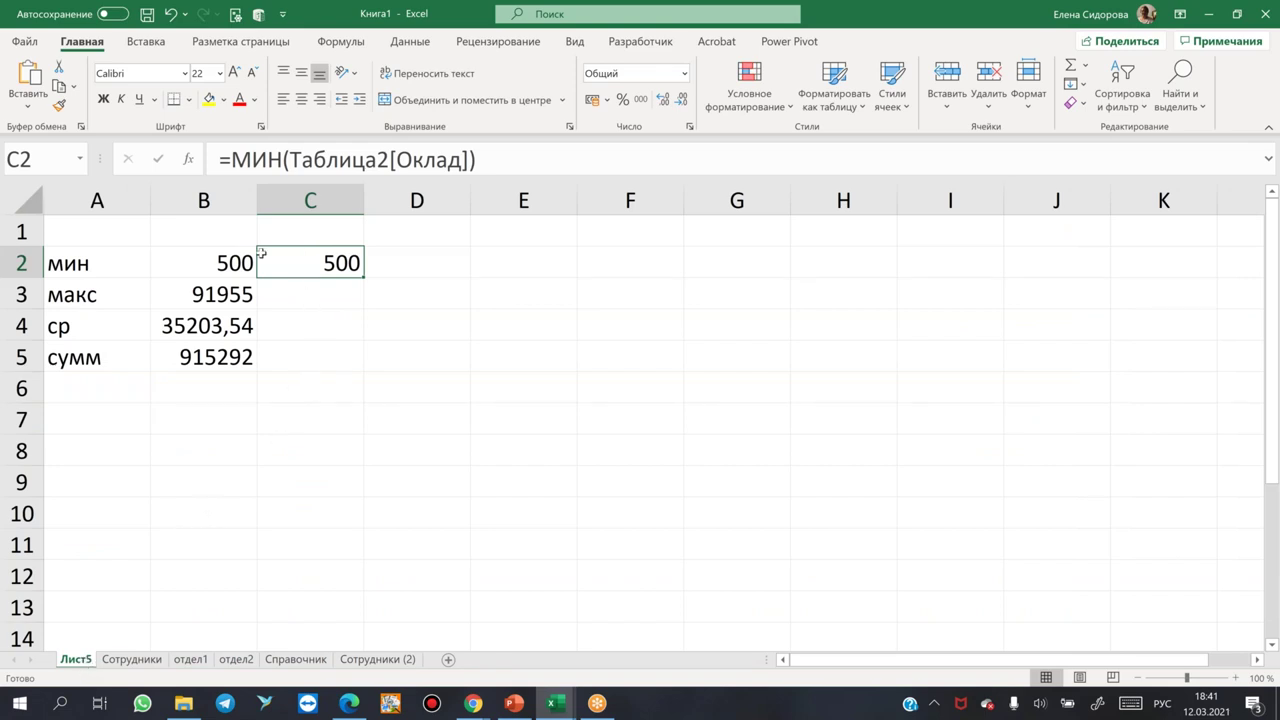
pyautogui.click(210, 263)
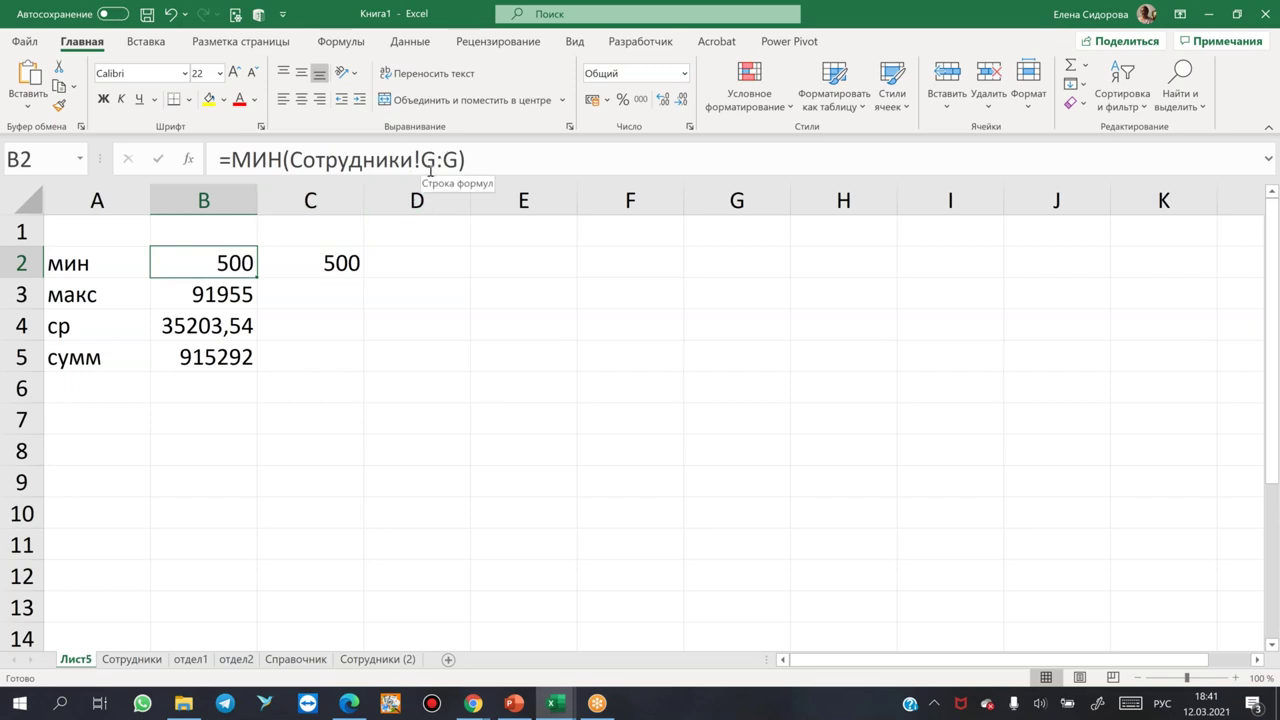
pyautogui.click(306, 259)
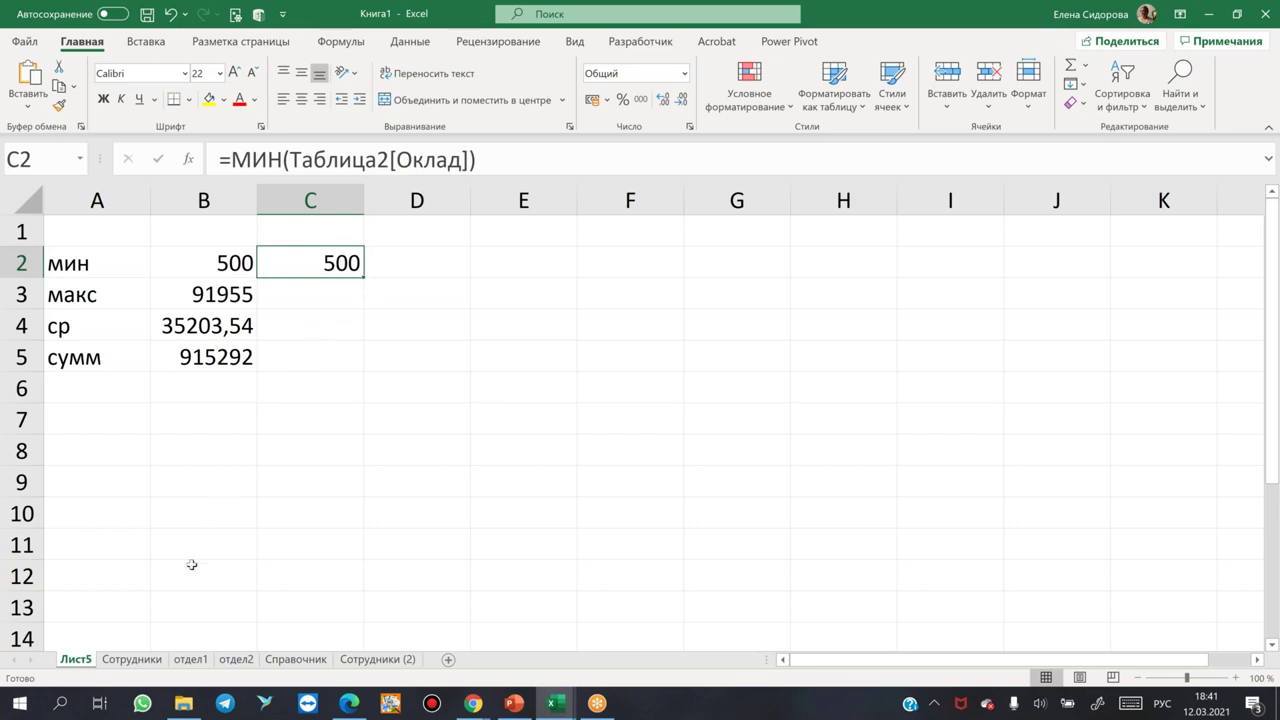
pyautogui.click(156, 664)
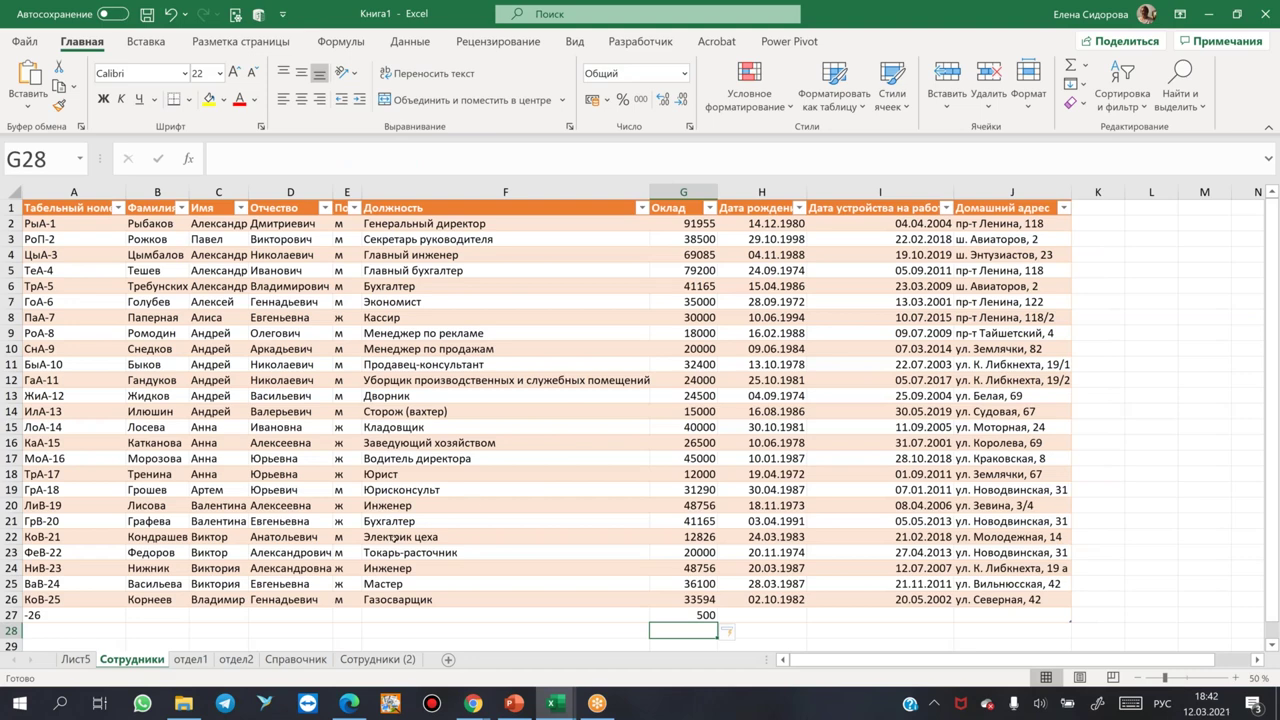
pyautogui.click(657, 456)
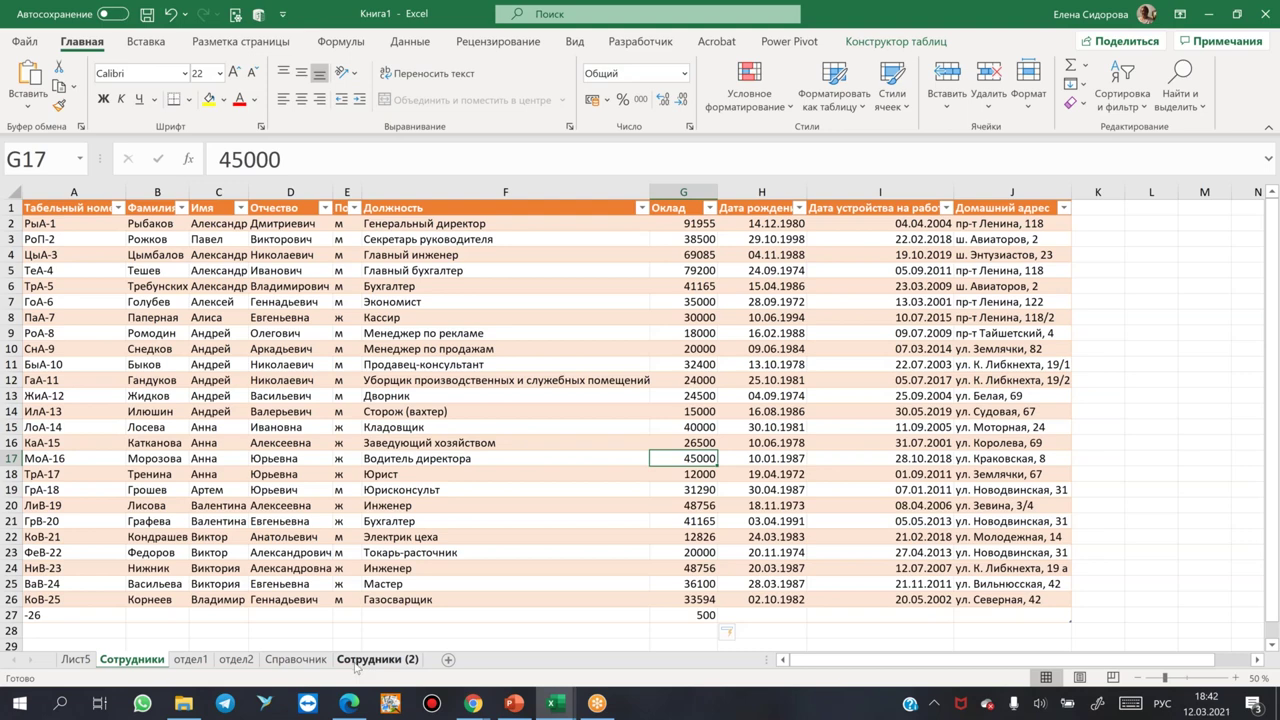
# On the Сотрудники (2) sheet, select the salary range G2:G26.
pyautogui.click(356, 663)
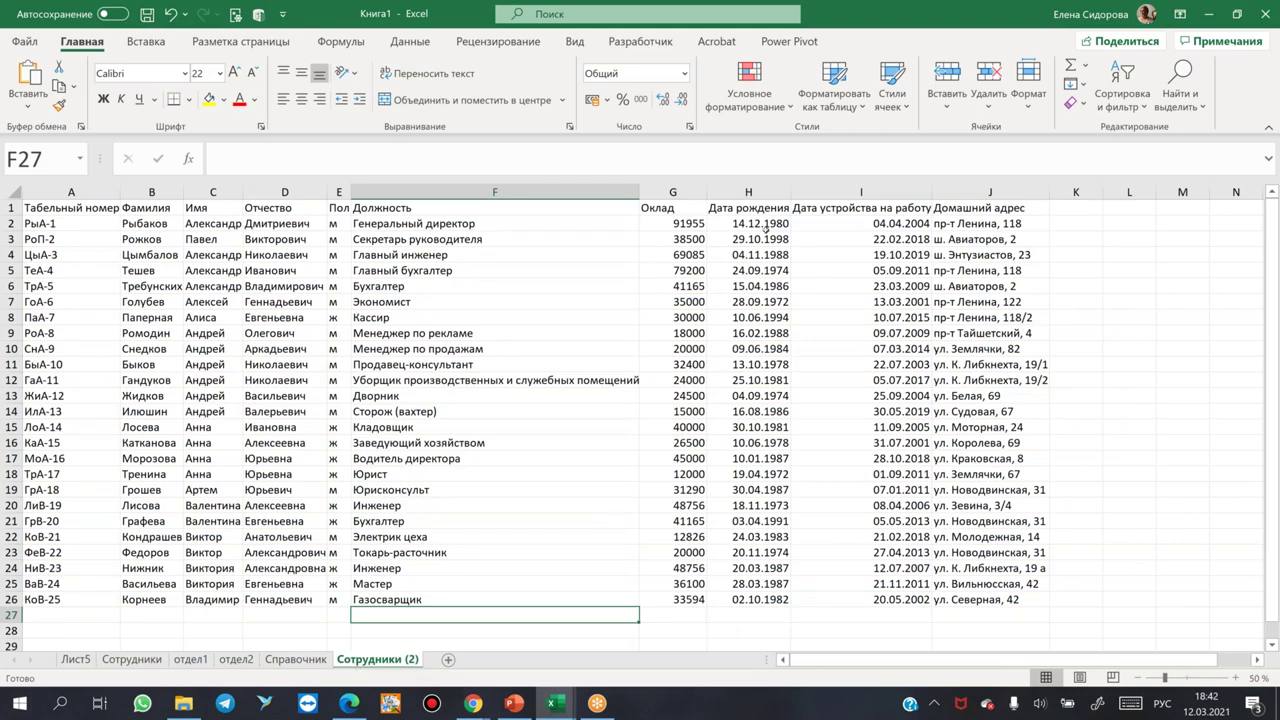
pyautogui.click(673, 271)
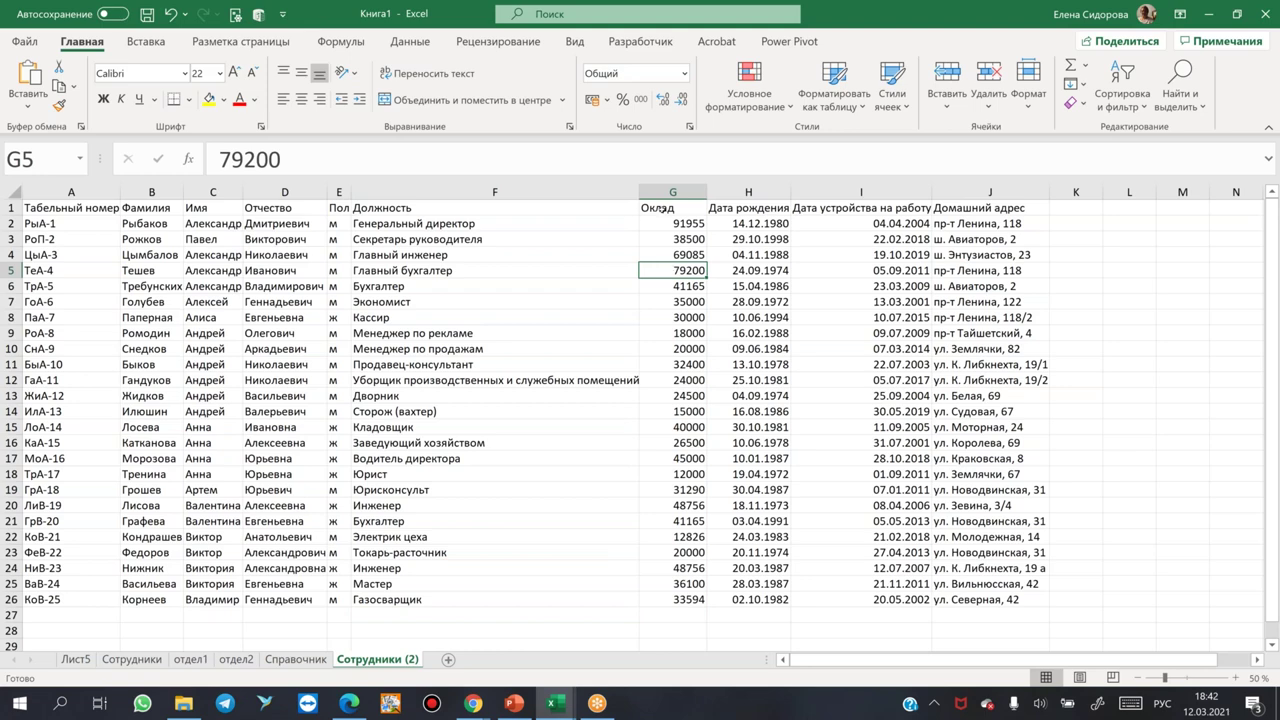
pyautogui.moveTo(662, 223); pyautogui.dragTo(663, 598)
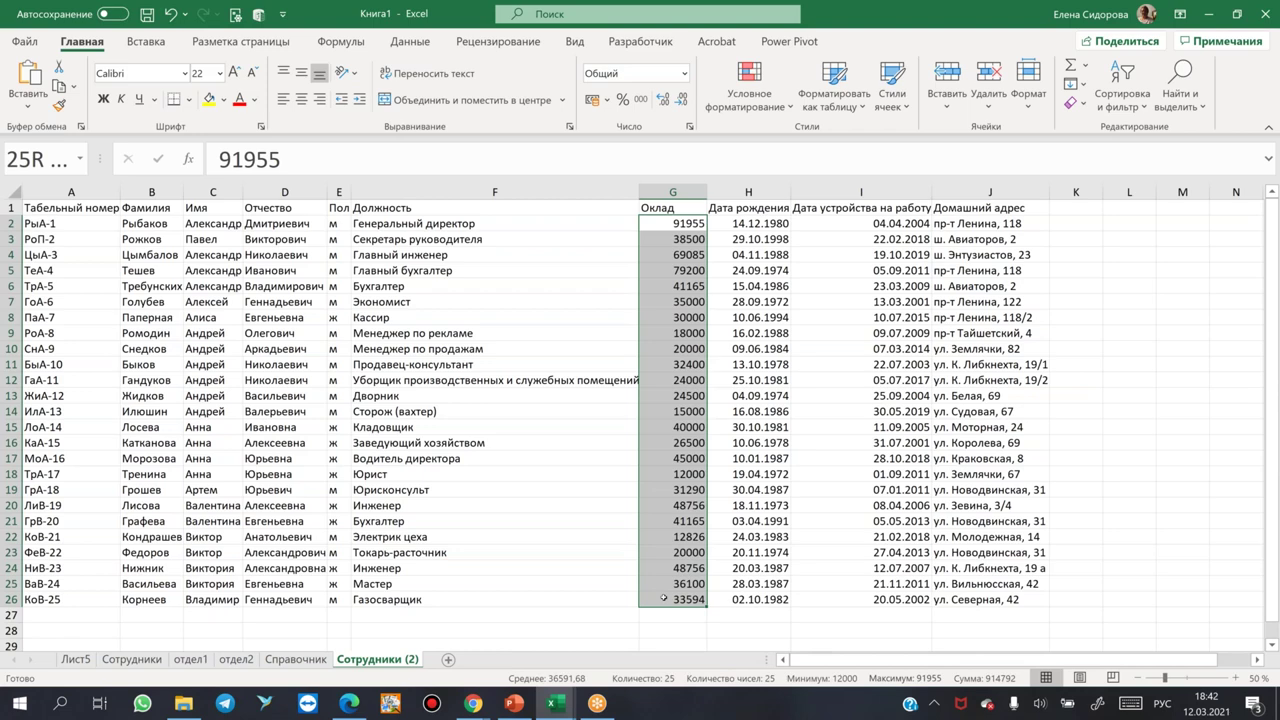
pyautogui.moveTo(663, 598); pyautogui.dragTo(663, 598)
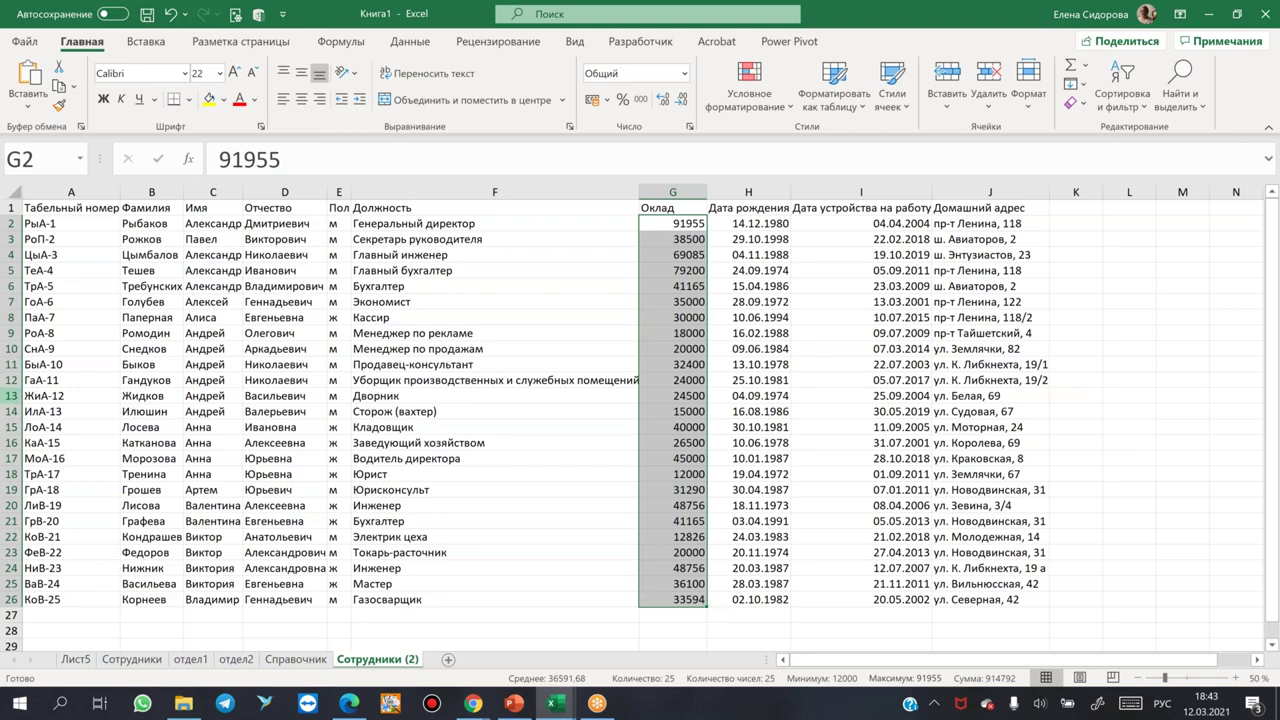
pyautogui.click(176, 424)
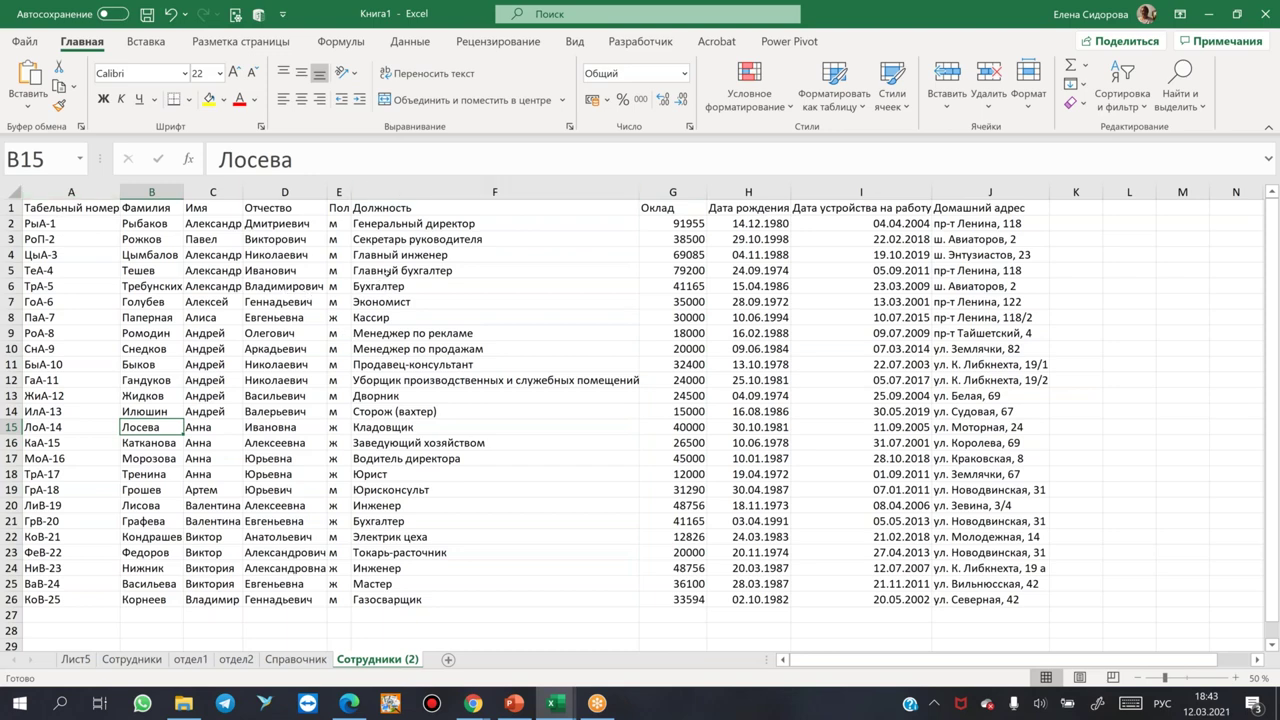
pyautogui.click(383, 270)
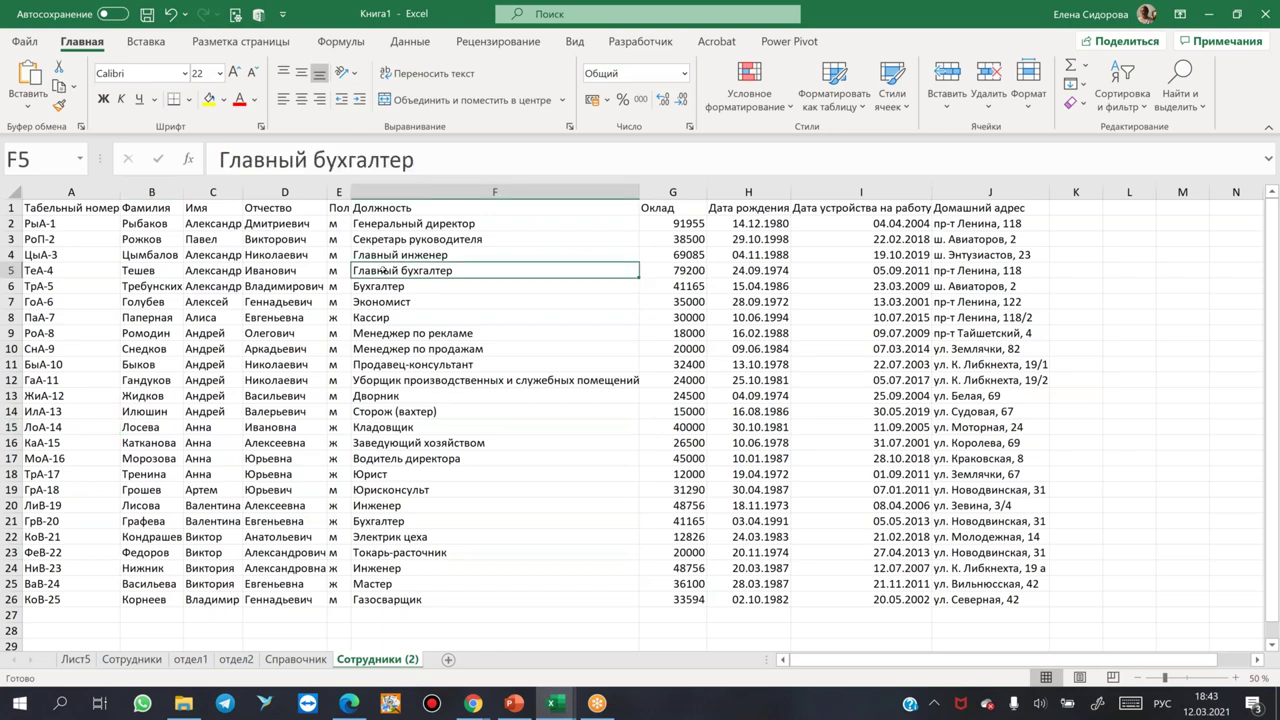
pyautogui.moveTo(383, 270); pyautogui.dragTo(395, 489)
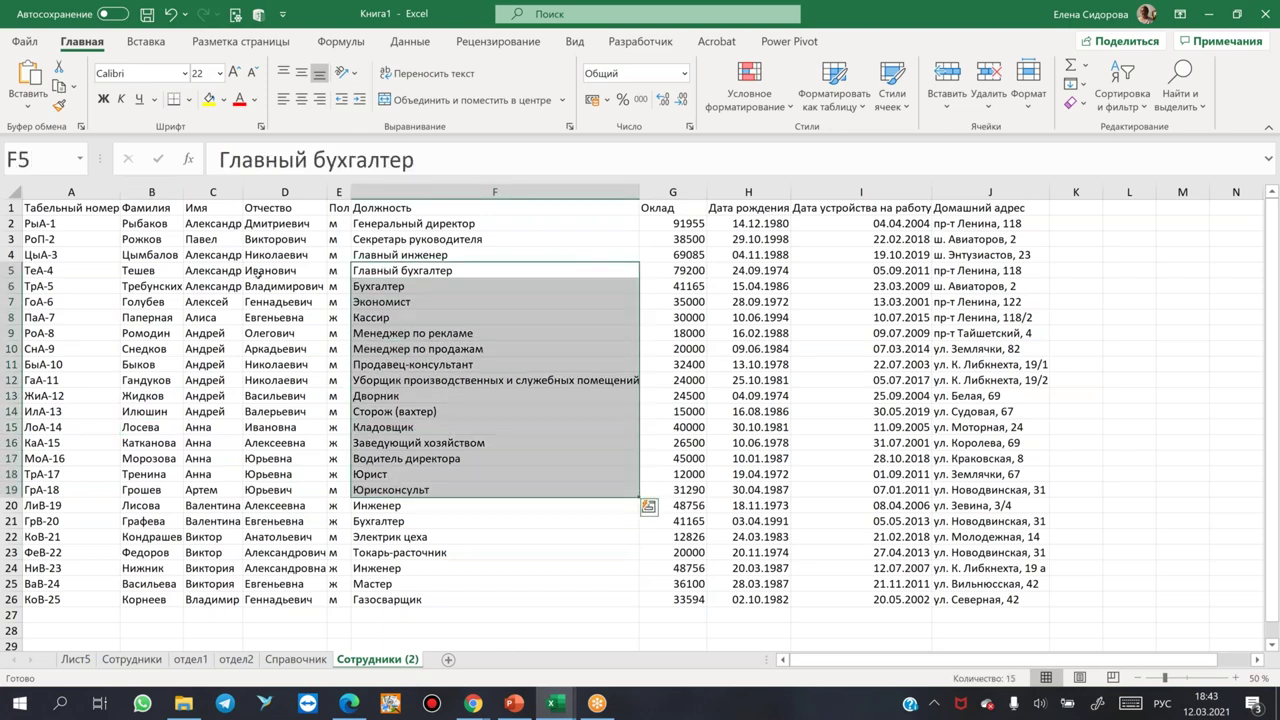
# Highlight the job title cells F5:F19 with a yellow fill.
pyautogui.click(208, 99)
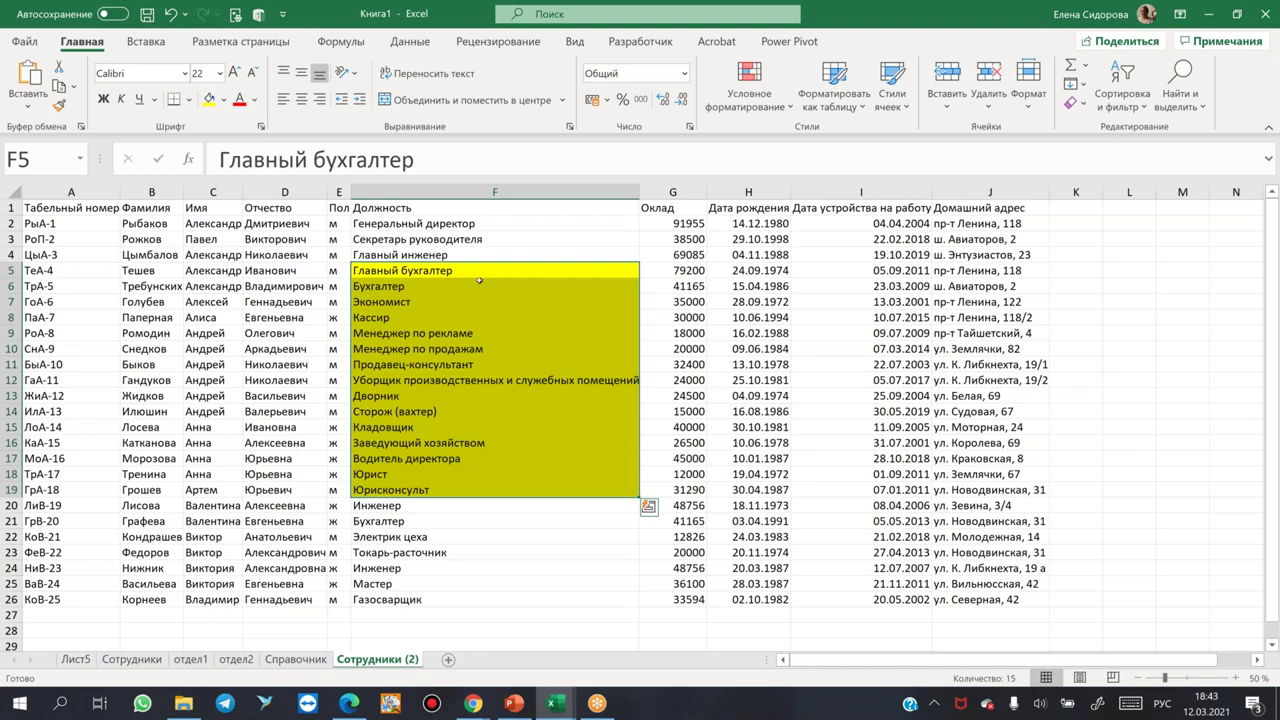
pyautogui.click(480, 276)
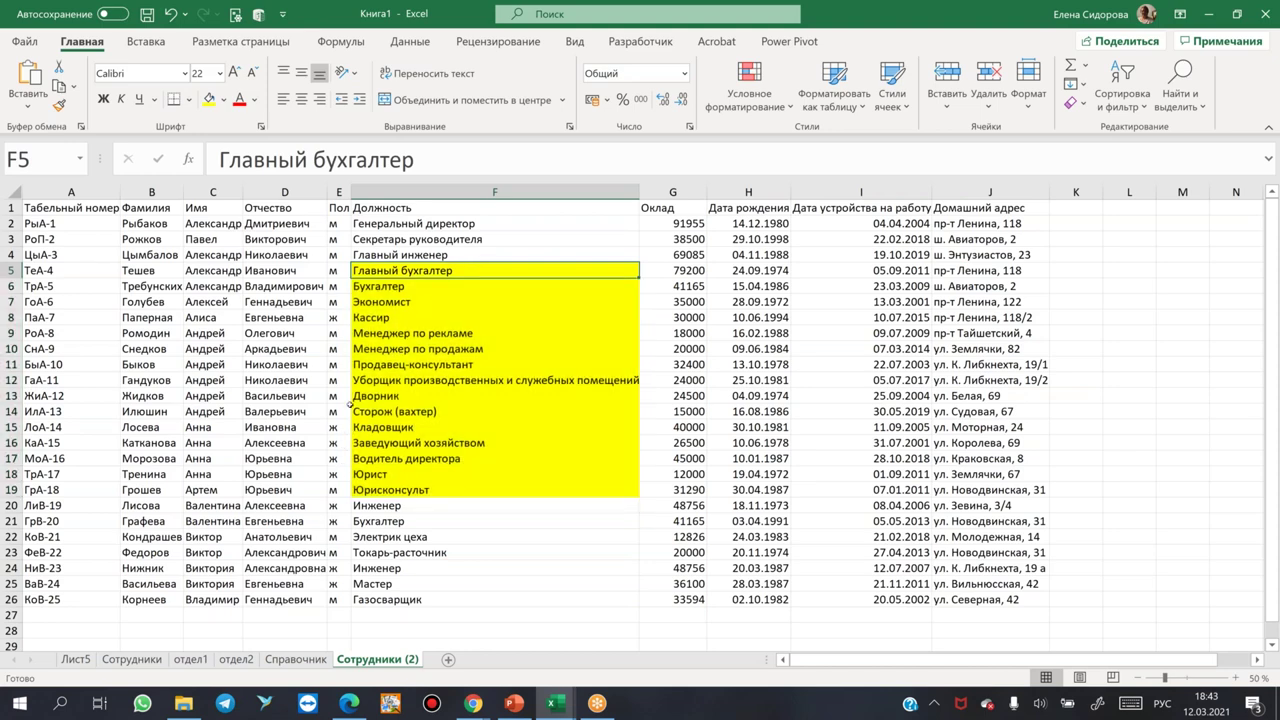
pyautogui.moveTo(208, 225); pyautogui.dragTo(214, 308)
pyautogui.moveTo(285, 364); pyautogui.dragTo(300, 546)
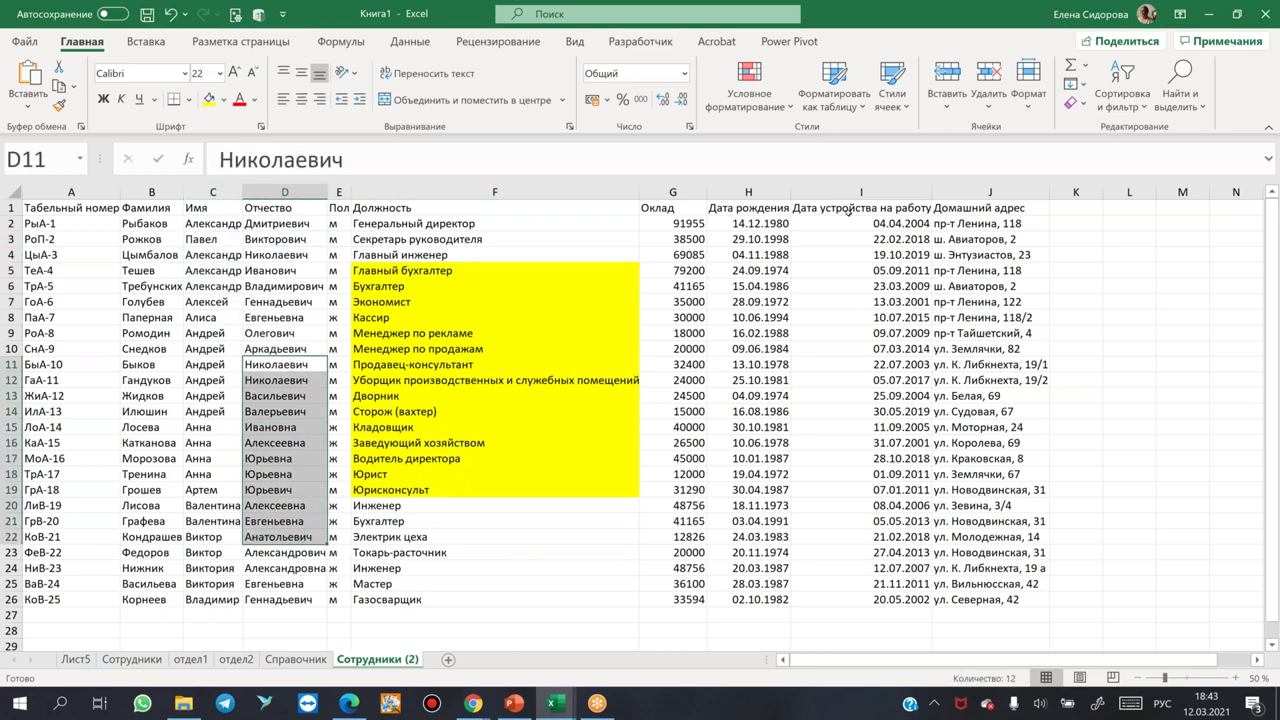
pyautogui.moveTo(748, 224); pyautogui.dragTo(751, 477)
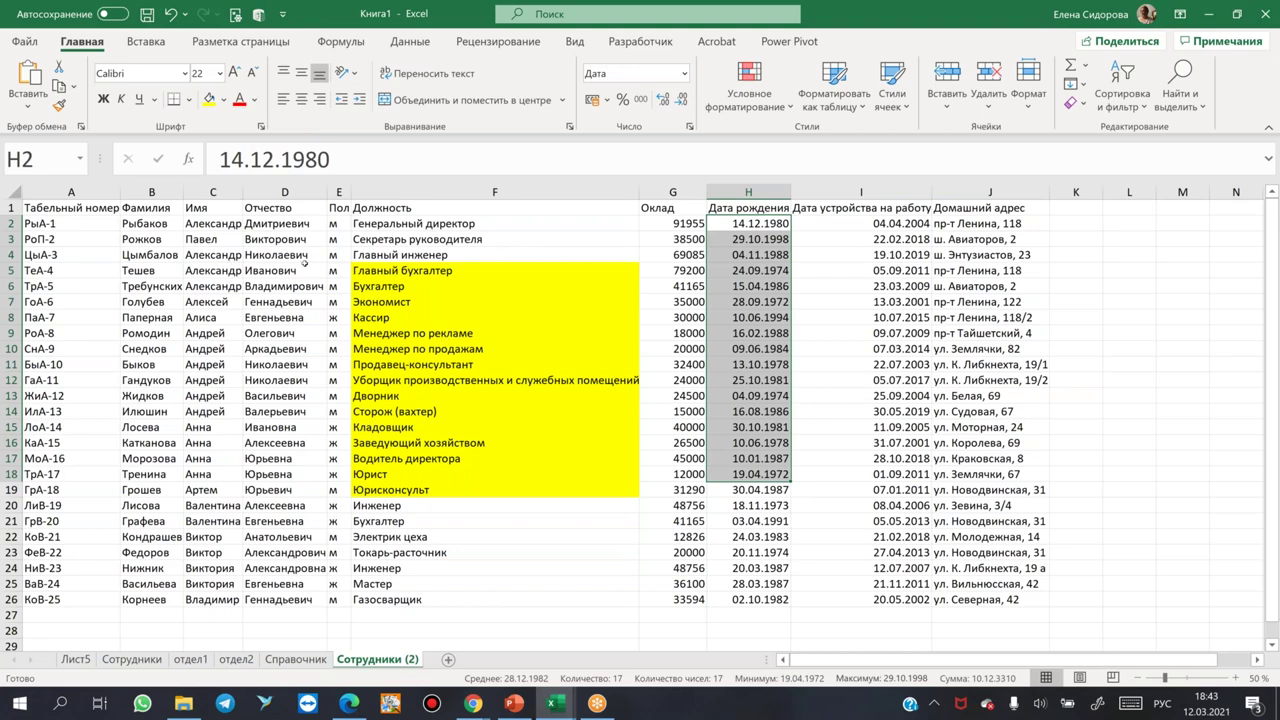
pyautogui.click(746, 270)
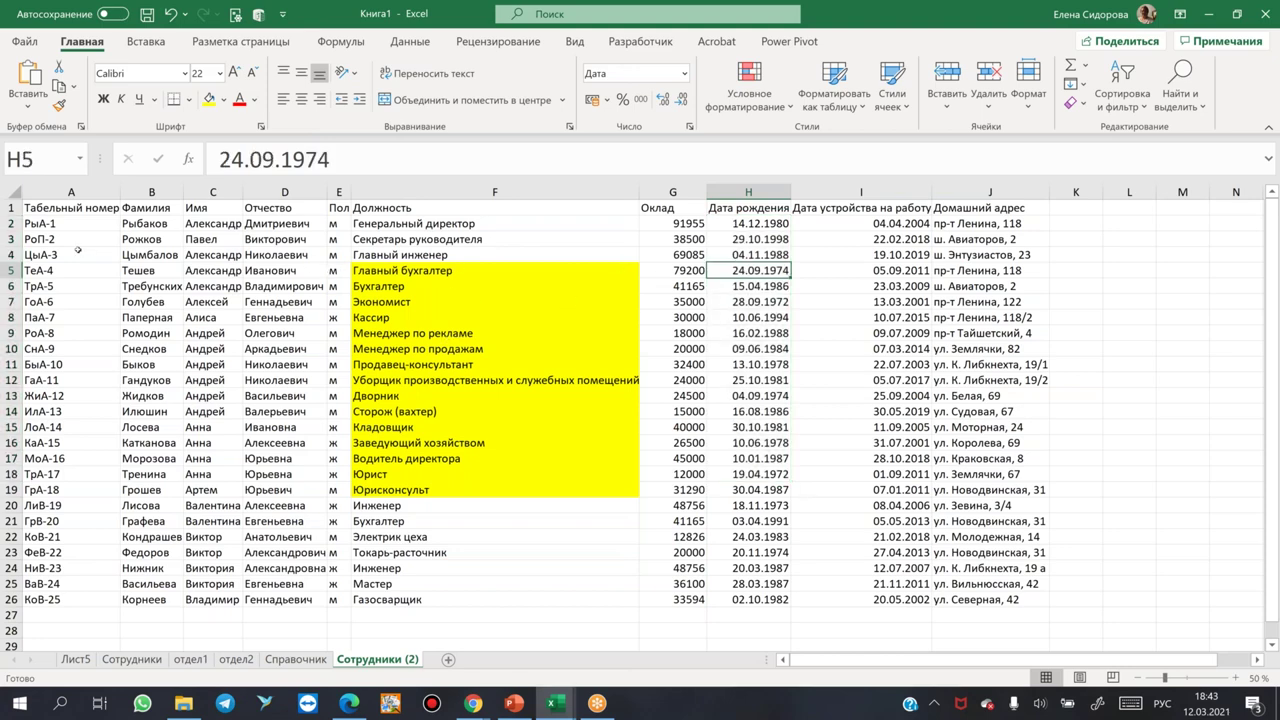
pyautogui.moveTo(33, 256); pyautogui.dragTo(728, 500)
pyautogui.click(573, 380)
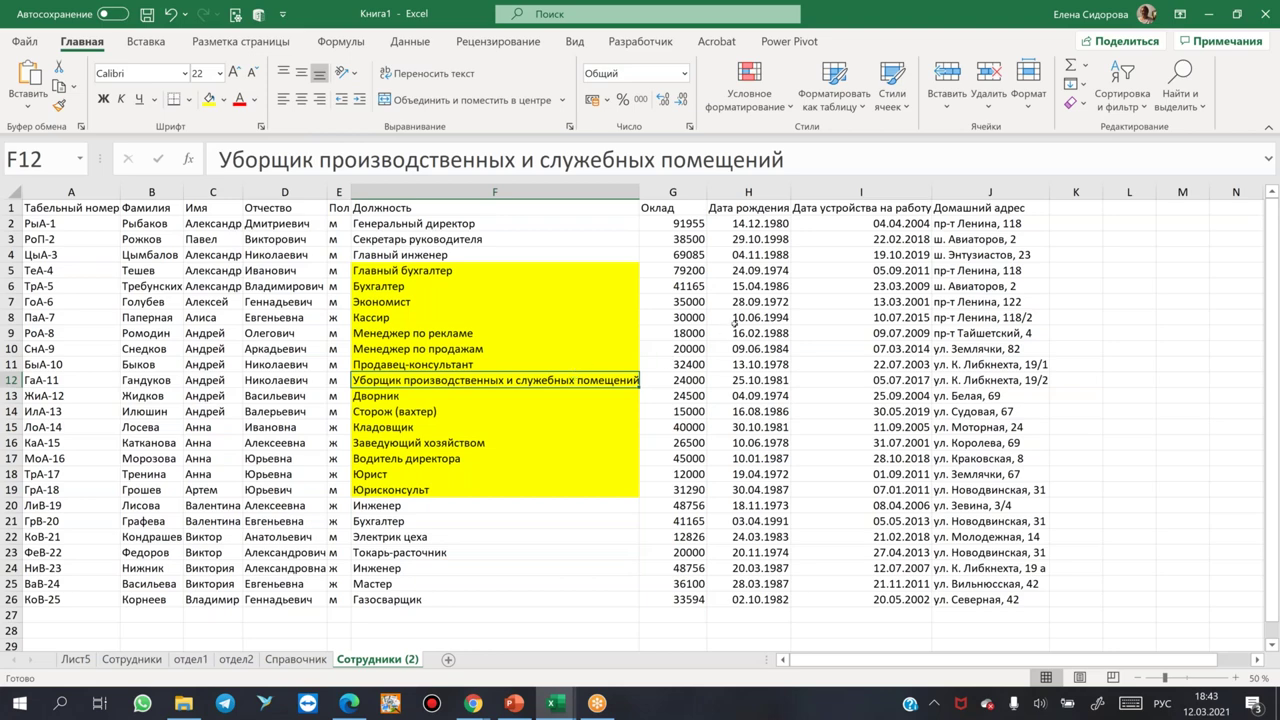
# In M2, begin a СМЕЩ formula with the absolute reference $A$1 as its starting cell.
pyautogui.click(1176, 253)
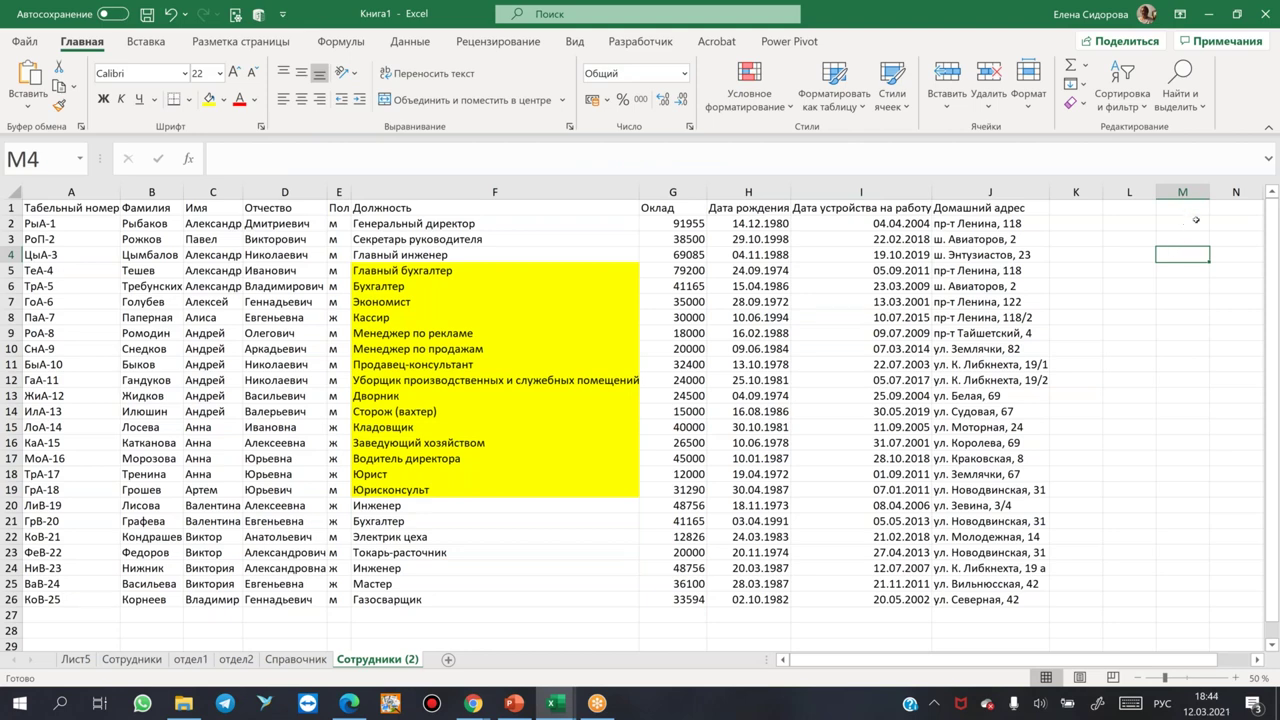
pyautogui.click(1196, 225)
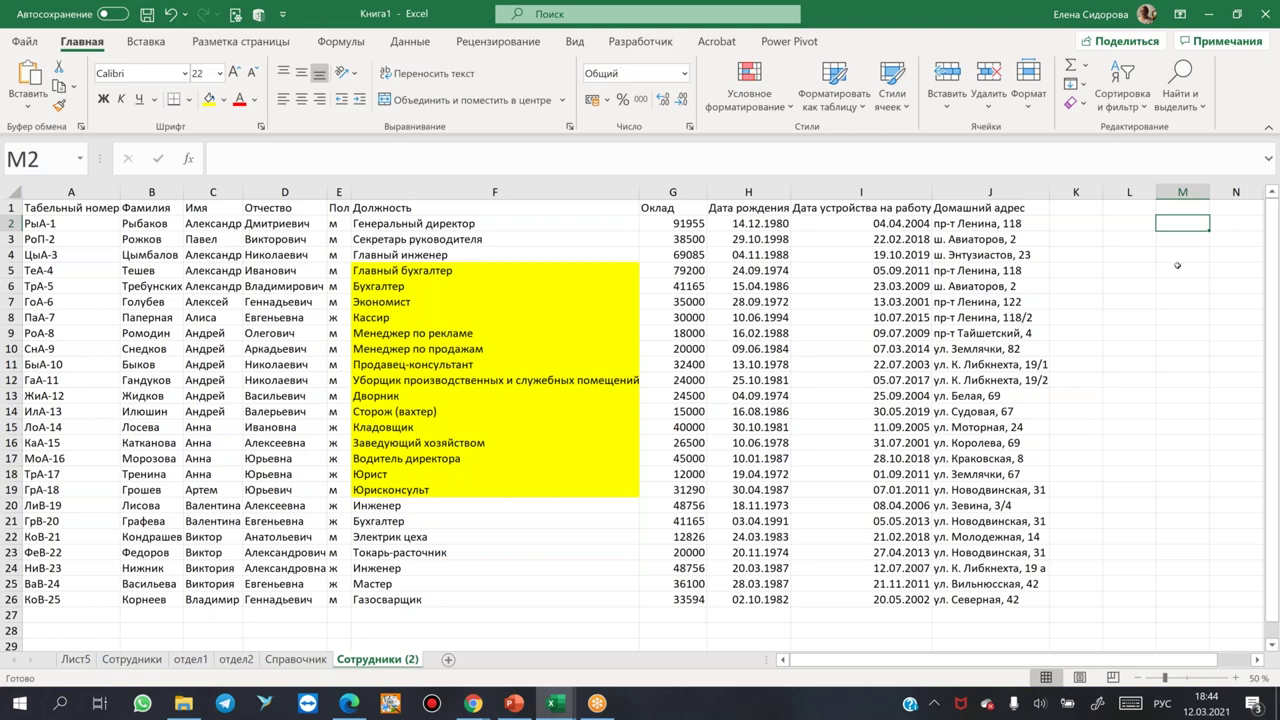
pyautogui.write('=сме')
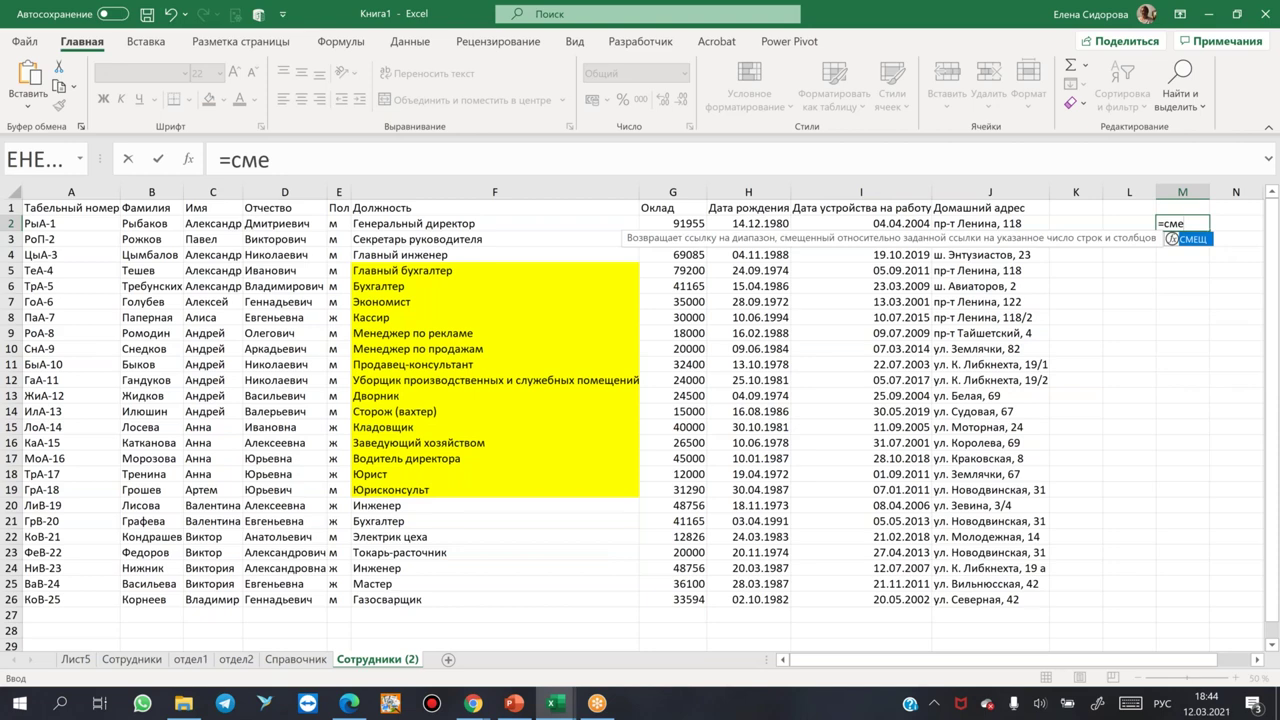
pyautogui.press('Tab')
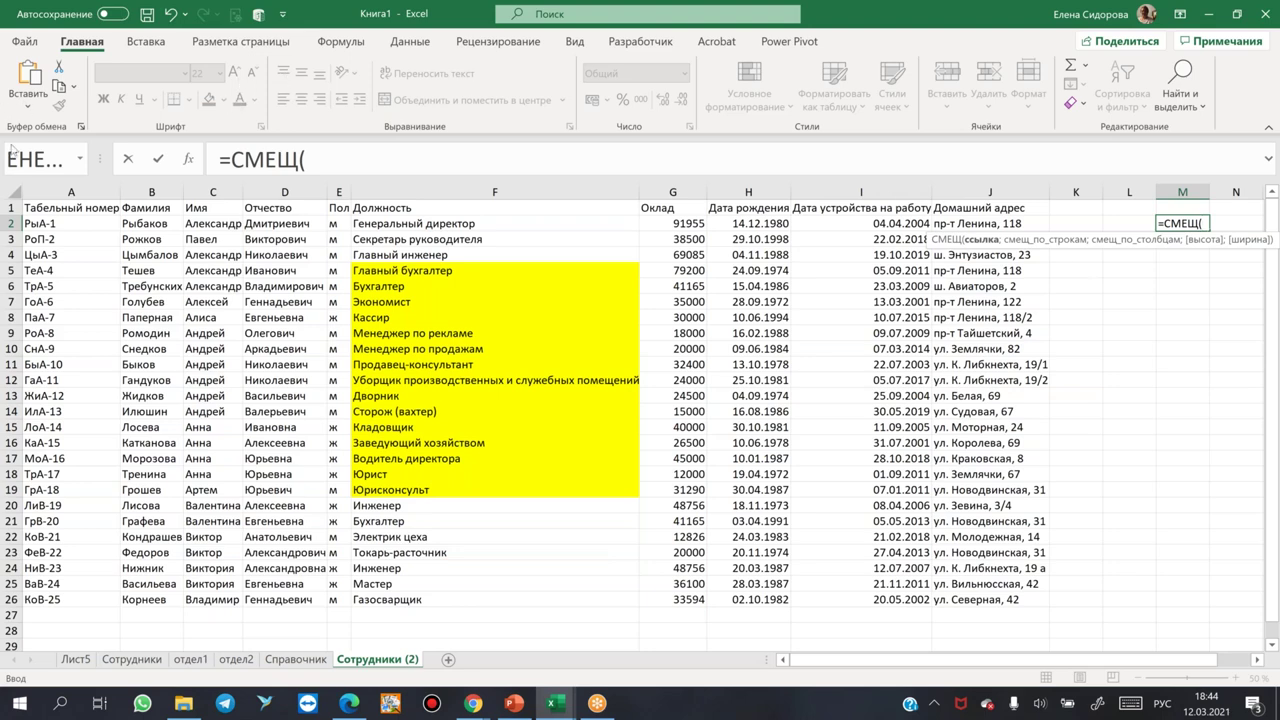
pyautogui.click(73, 207)
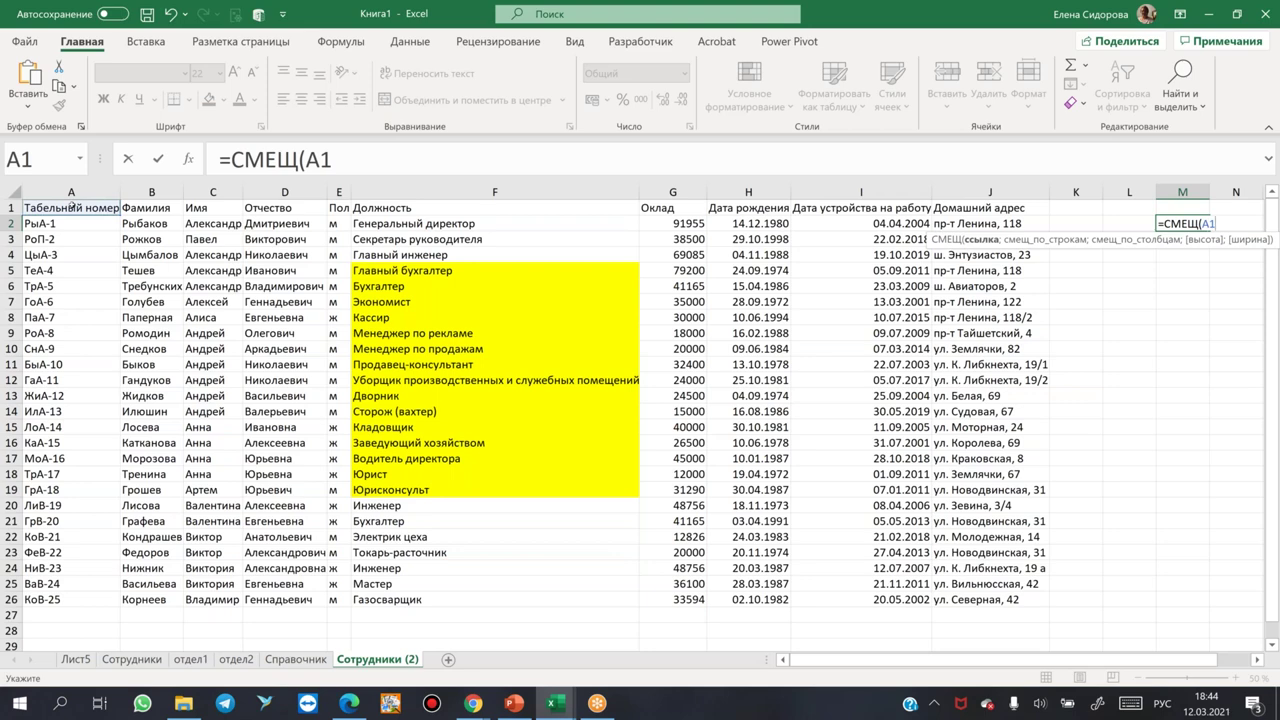
pyautogui.press('F4')
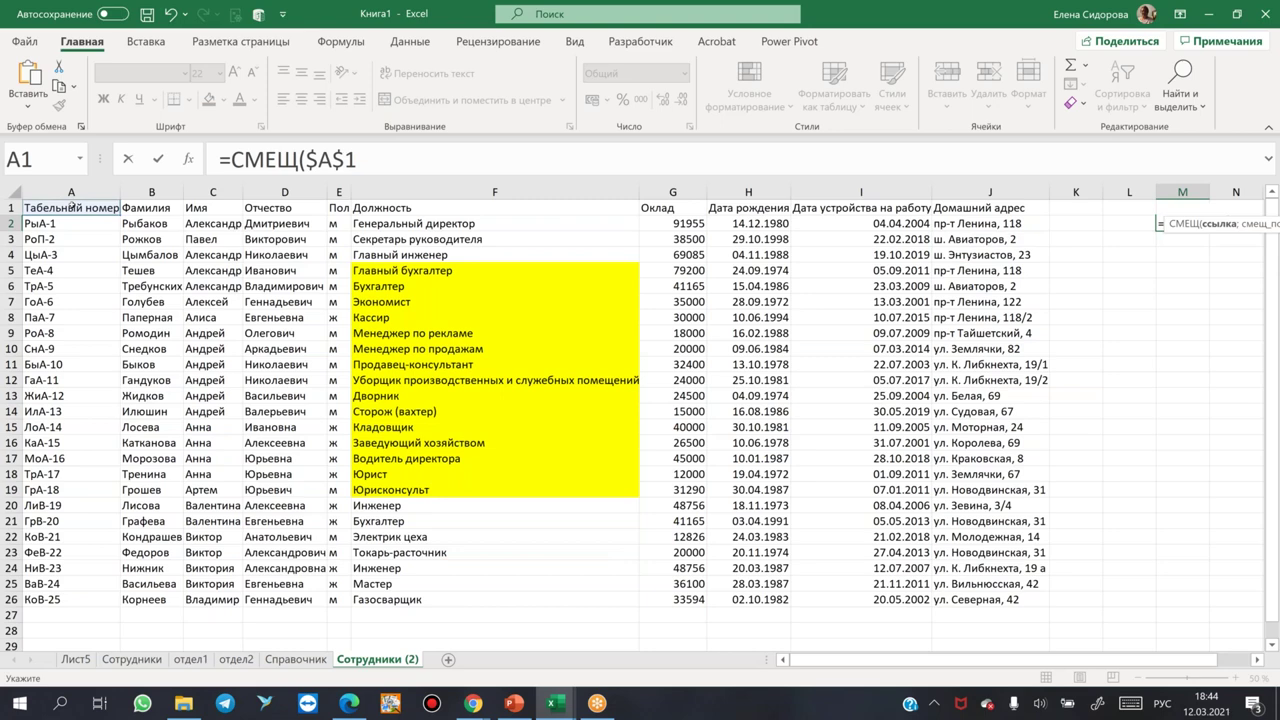
pyautogui.write(';')
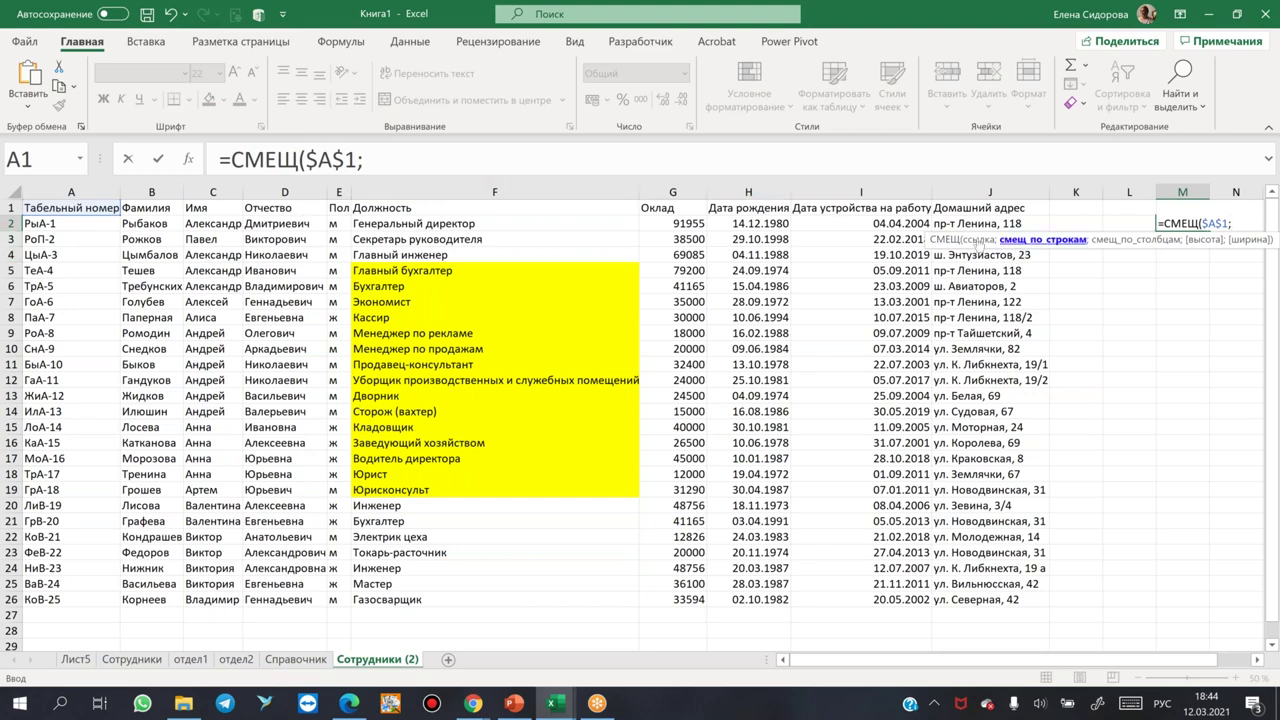
pyautogui.moveTo(928, 242); pyautogui.dragTo(310, 133)
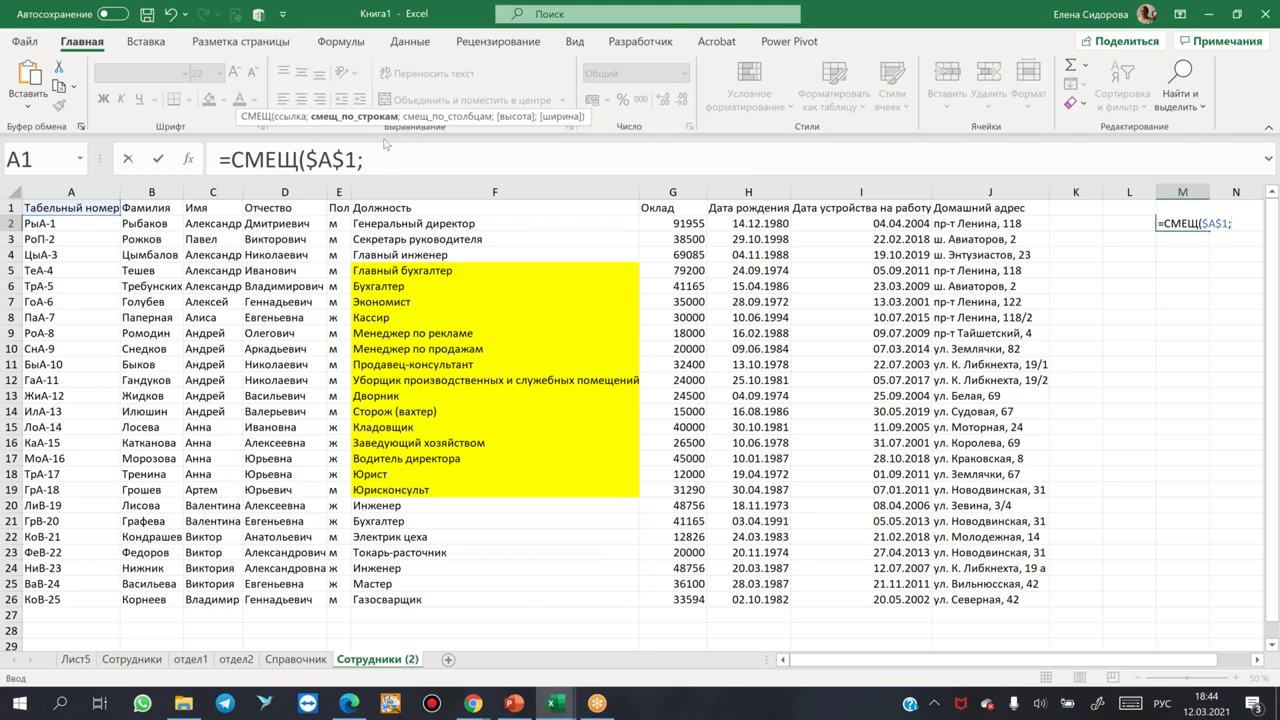
# Enter 4 as the row offset of the СМЕЩ formula in M2.
pyautogui.moveTo(496, 276); pyautogui.dragTo(525, 268)
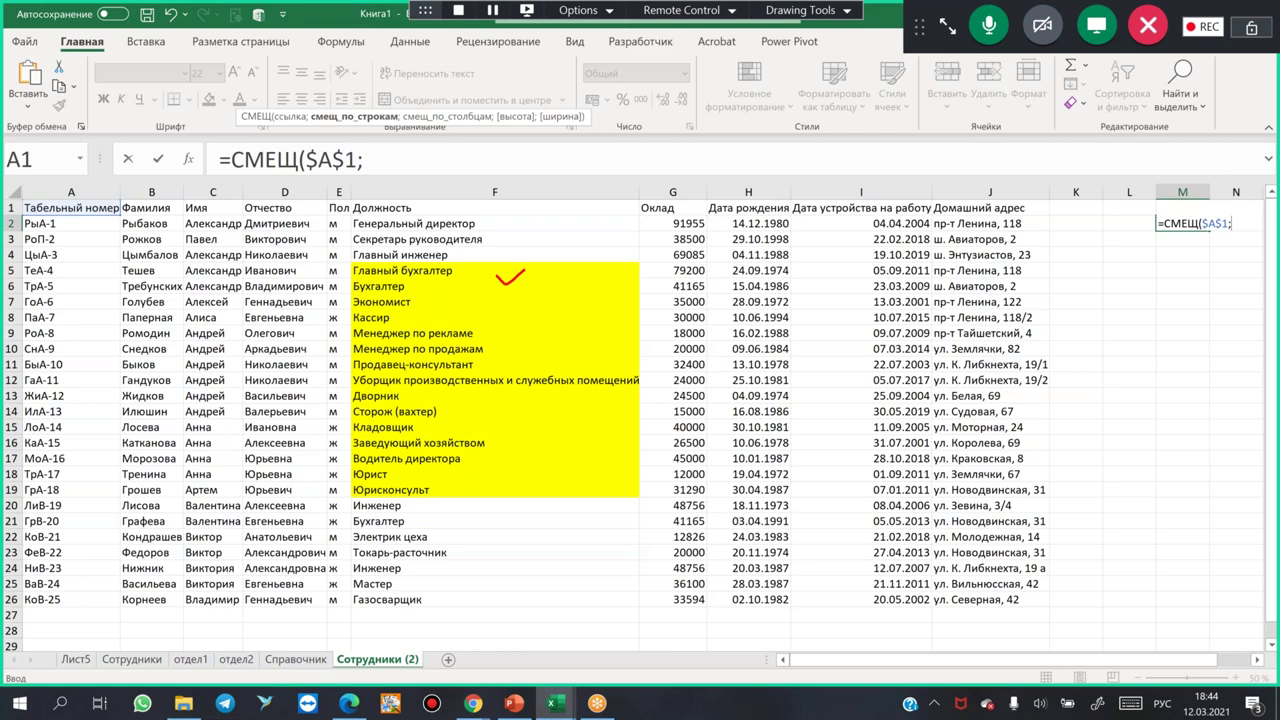
pyautogui.moveTo(68, 218)
pyautogui.mouseDown()
pyautogui.moveTo(62, 264)
pyautogui.moveTo(354, 268)
pyautogui.moveTo(344, 277)
pyautogui.mouseUp()
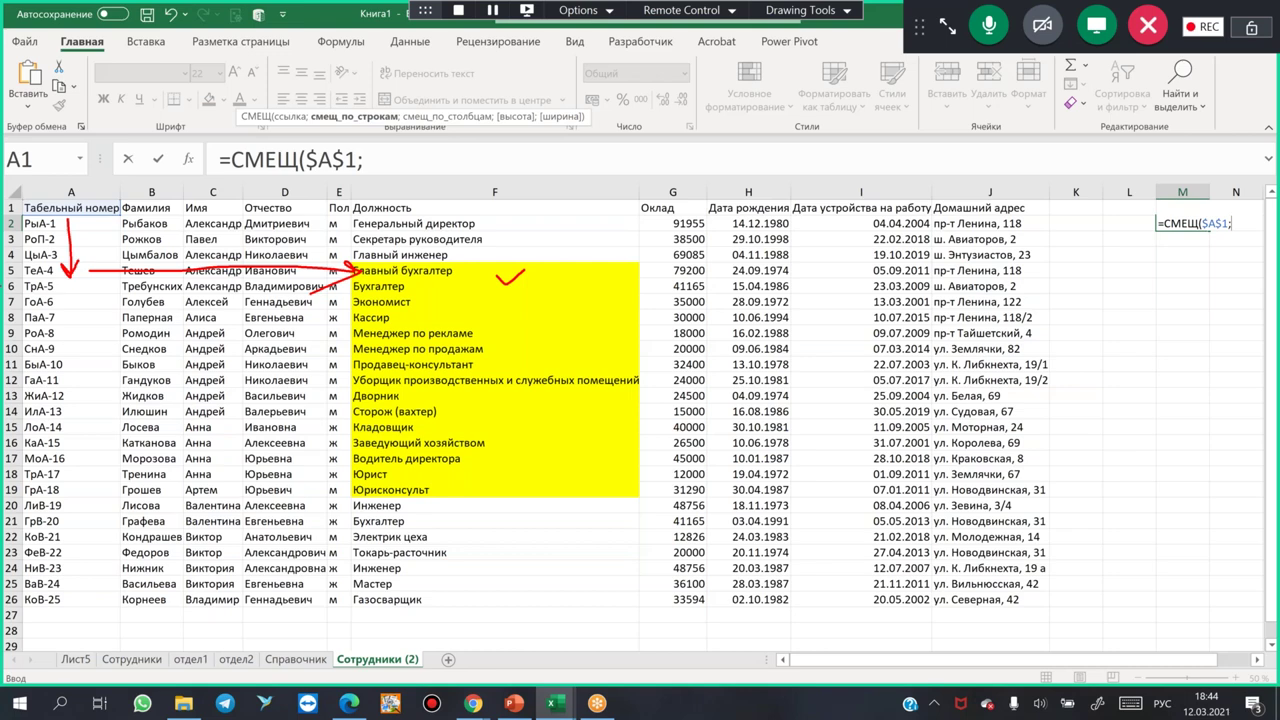
pyautogui.click(390, 152)
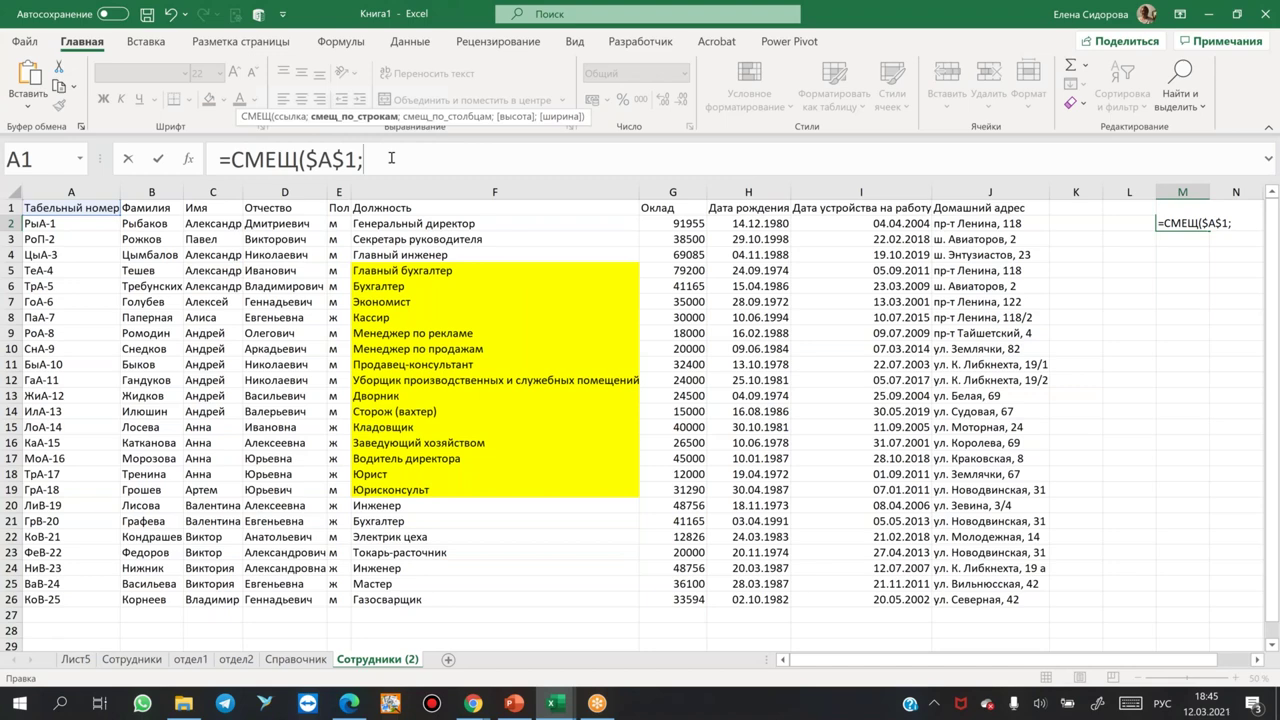
pyautogui.write('4')
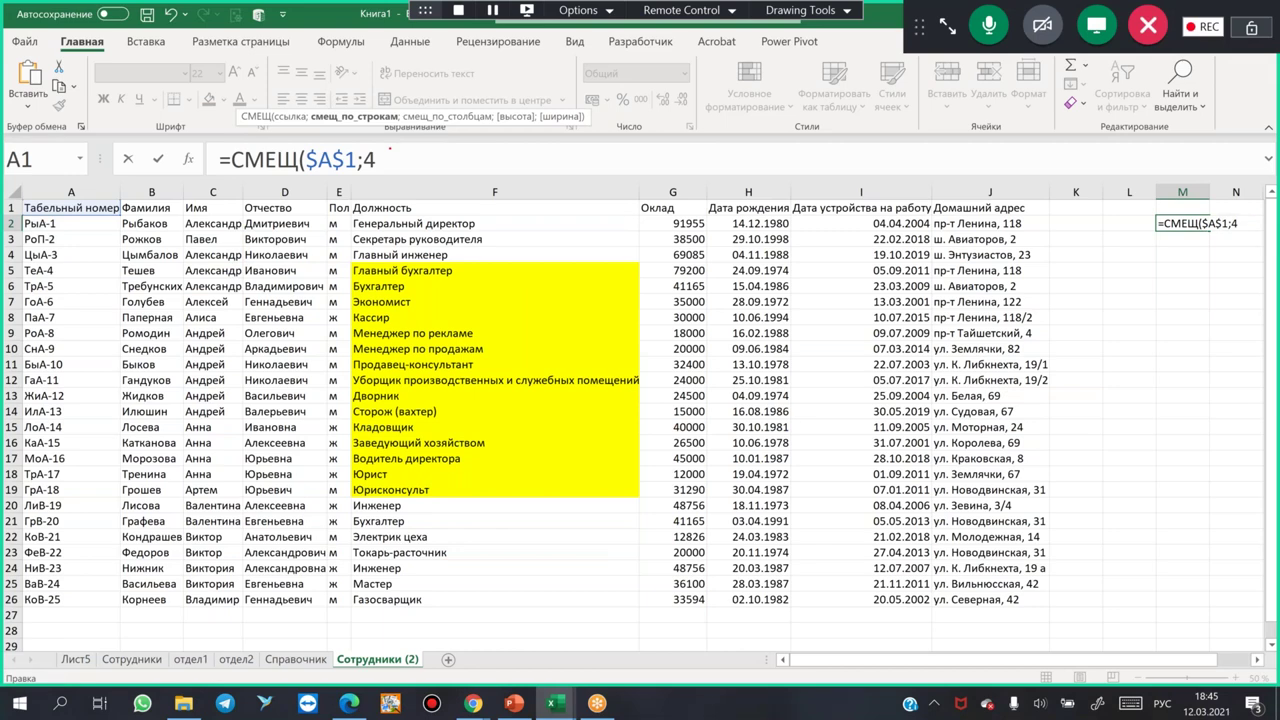
# Enter 5 as the column offset of the СМЕЩ formula and proceed to its height argument.
pyautogui.moveTo(82, 269); pyautogui.dragTo(96, 265)
pyautogui.moveTo(404, 138); pyautogui.dragTo(504, 134)
pyautogui.moveTo(89, 200)
pyautogui.mouseDown()
pyautogui.moveTo(267, 180)
pyautogui.moveTo(452, 203)
pyautogui.mouseUp()
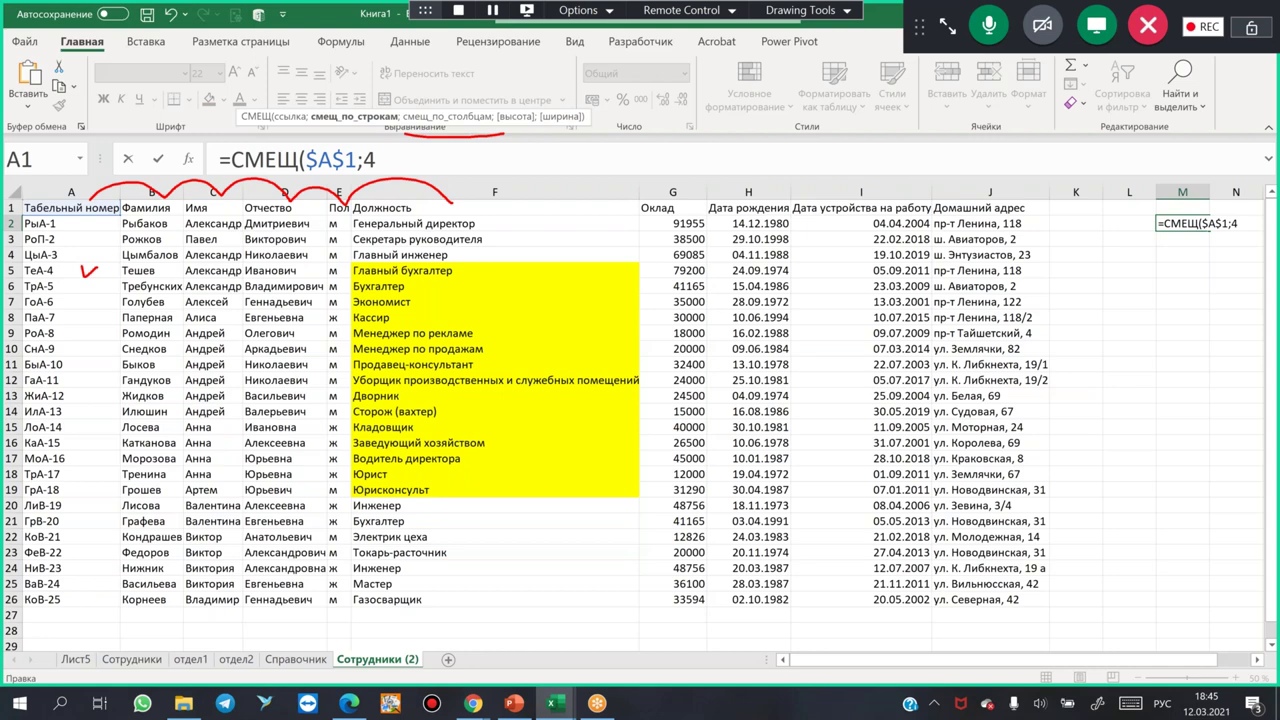
pyautogui.press('Escape')
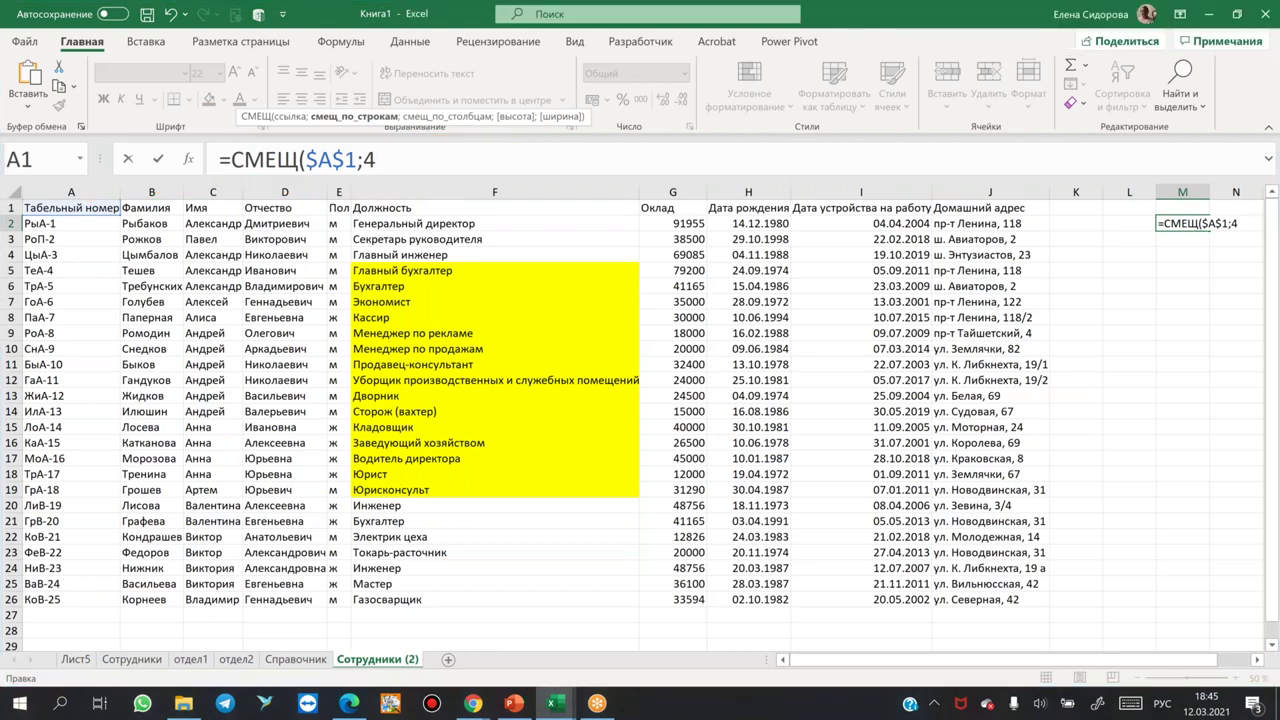
pyautogui.write(';5')
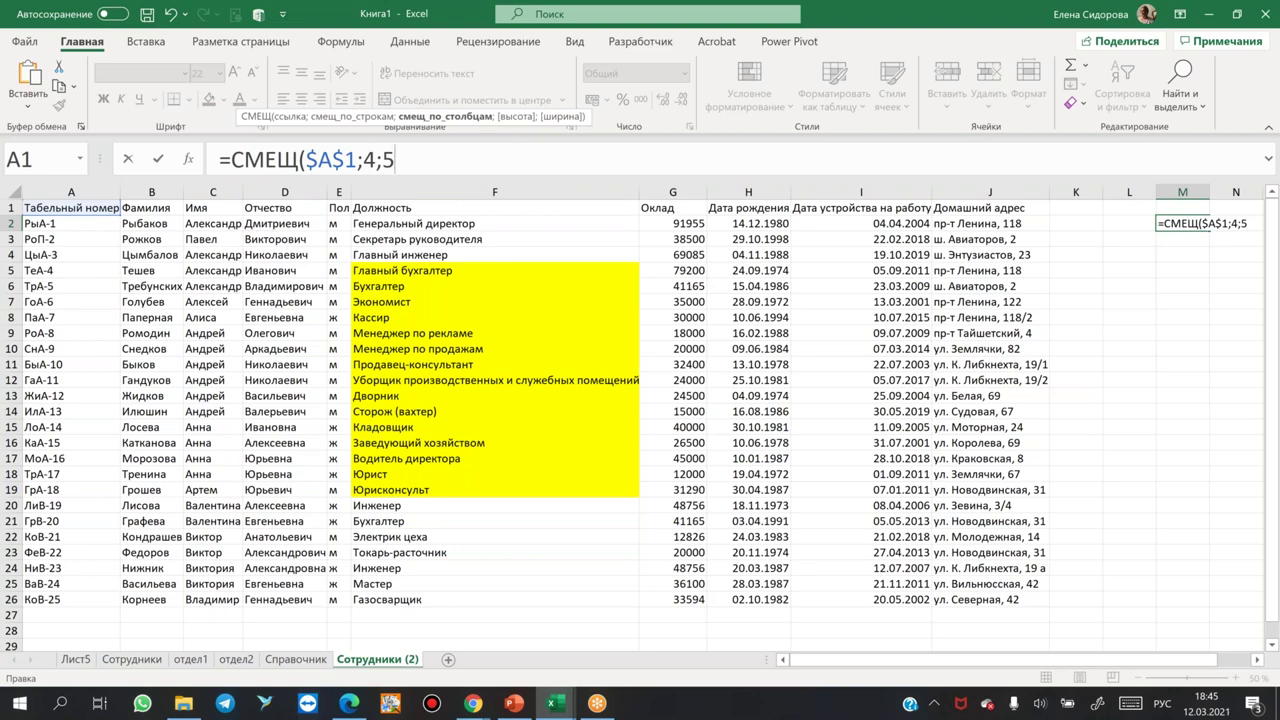
pyautogui.write(';')
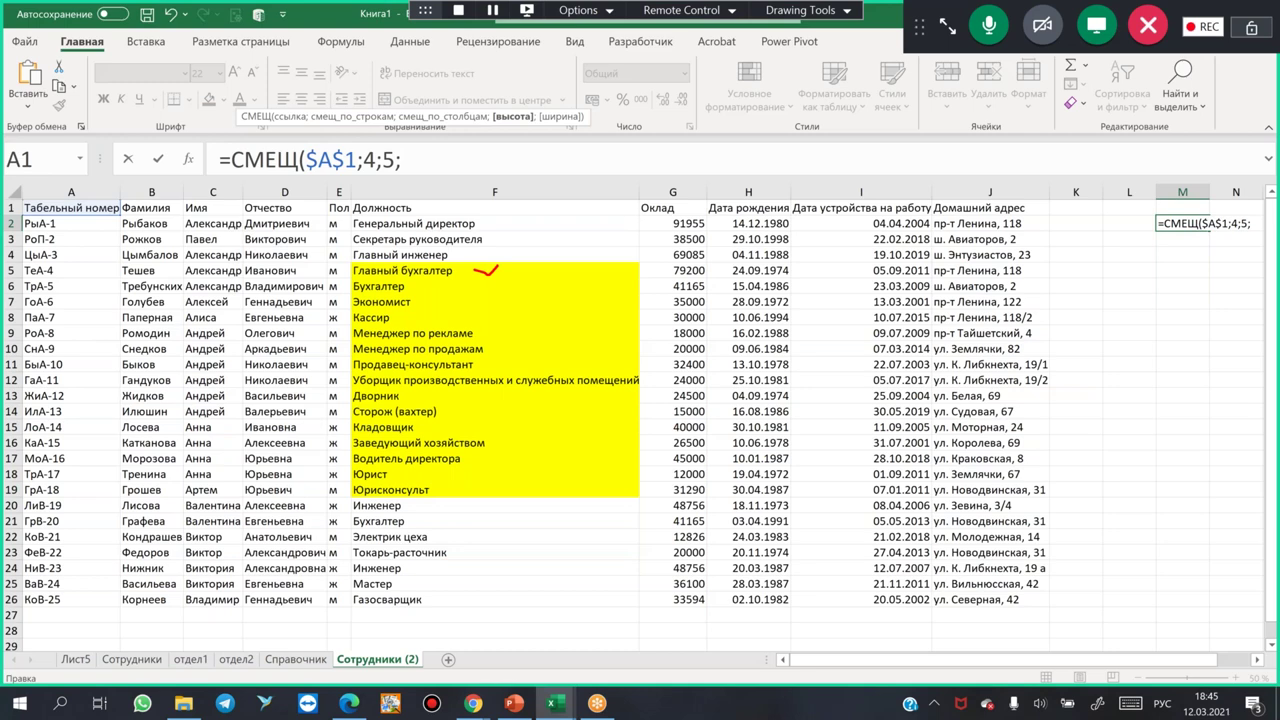
pyautogui.moveTo(566, 90)
pyautogui.mouseDown()
pyautogui.moveTo(496, 136)
pyautogui.moveTo(594, 100)
pyautogui.moveTo(536, 88)
pyautogui.mouseUp()
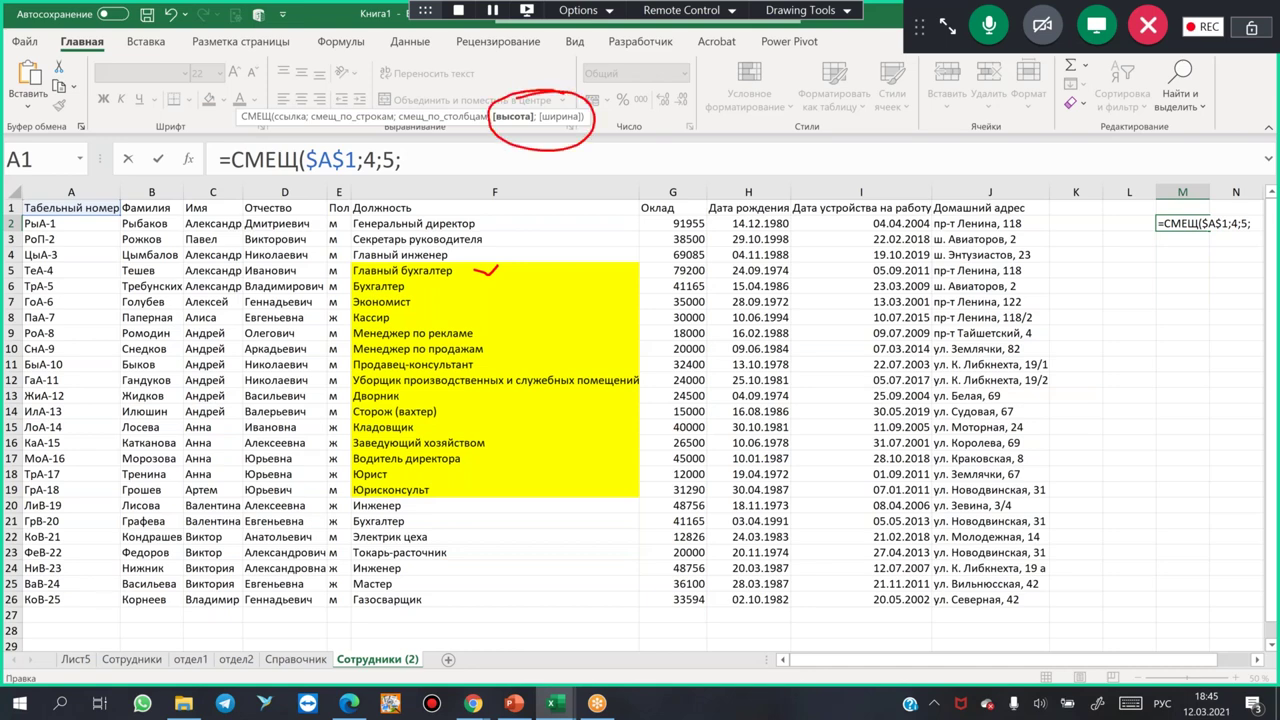
pyautogui.moveTo(530, 272)
pyautogui.mouseDown()
pyautogui.moveTo(530, 440)
pyautogui.moveTo(516, 448)
pyautogui.moveTo(544, 455)
pyautogui.mouseUp()
pyautogui.moveTo(576, 322); pyautogui.dragTo(584, 374)
pyautogui.moveTo(356, 247)
pyautogui.mouseDown()
pyautogui.moveTo(618, 241)
pyautogui.moveTo(590, 257)
pyautogui.mouseUp()
pyautogui.moveTo(494, 200)
pyautogui.mouseDown()
pyautogui.moveTo(527, 228)
pyautogui.moveTo(564, 202)
pyautogui.mouseUp()
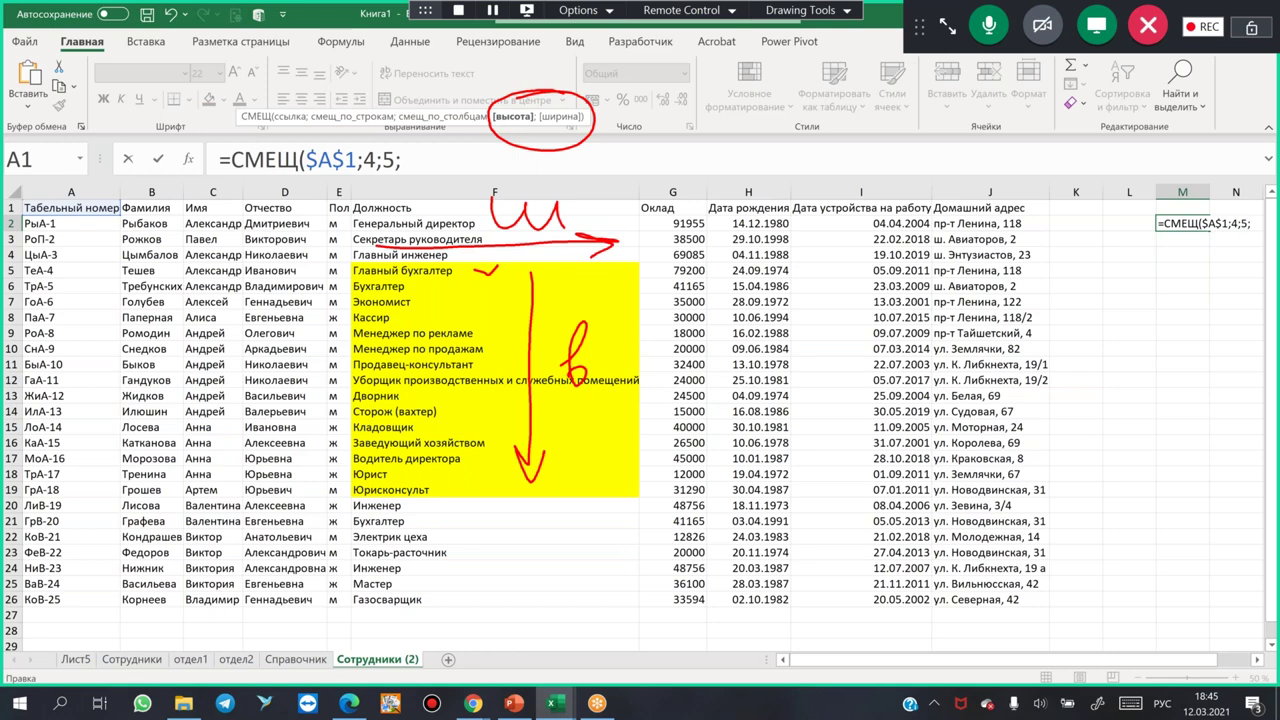
pyautogui.moveTo(19, 275); pyautogui.dragTo(63, 284)
pyautogui.press('Escape')
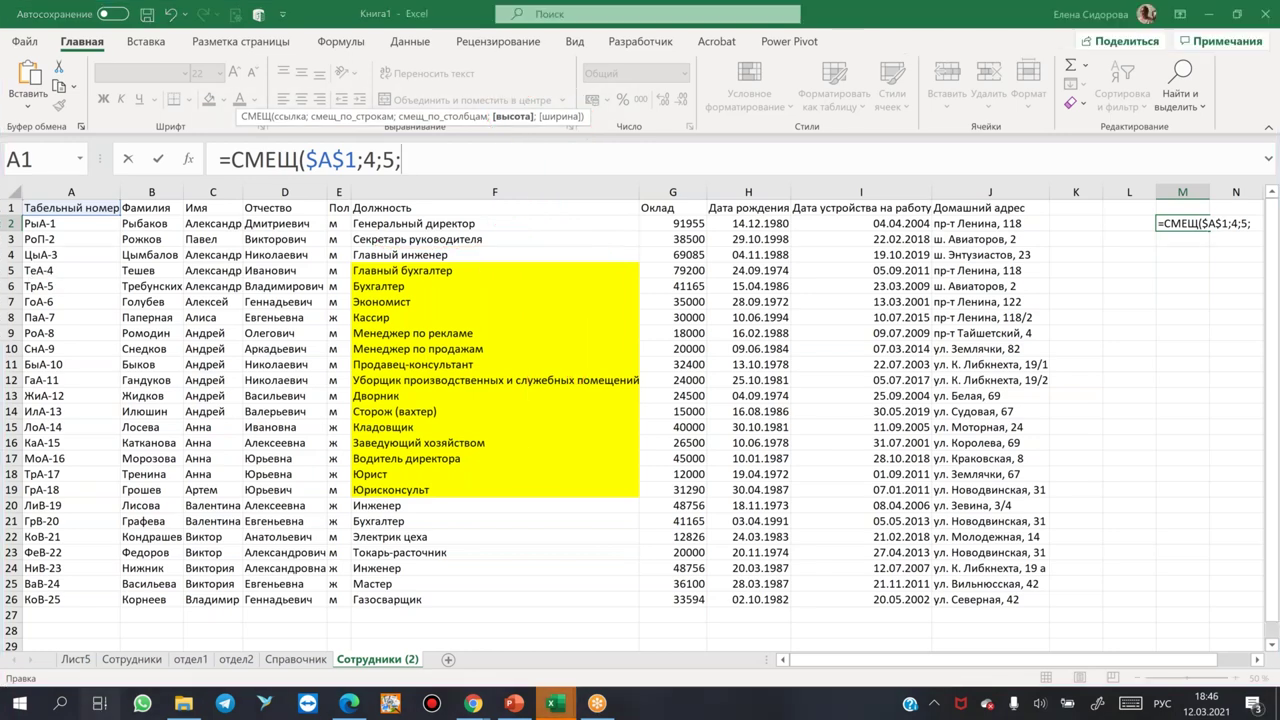
pyautogui.press('super+Tab')
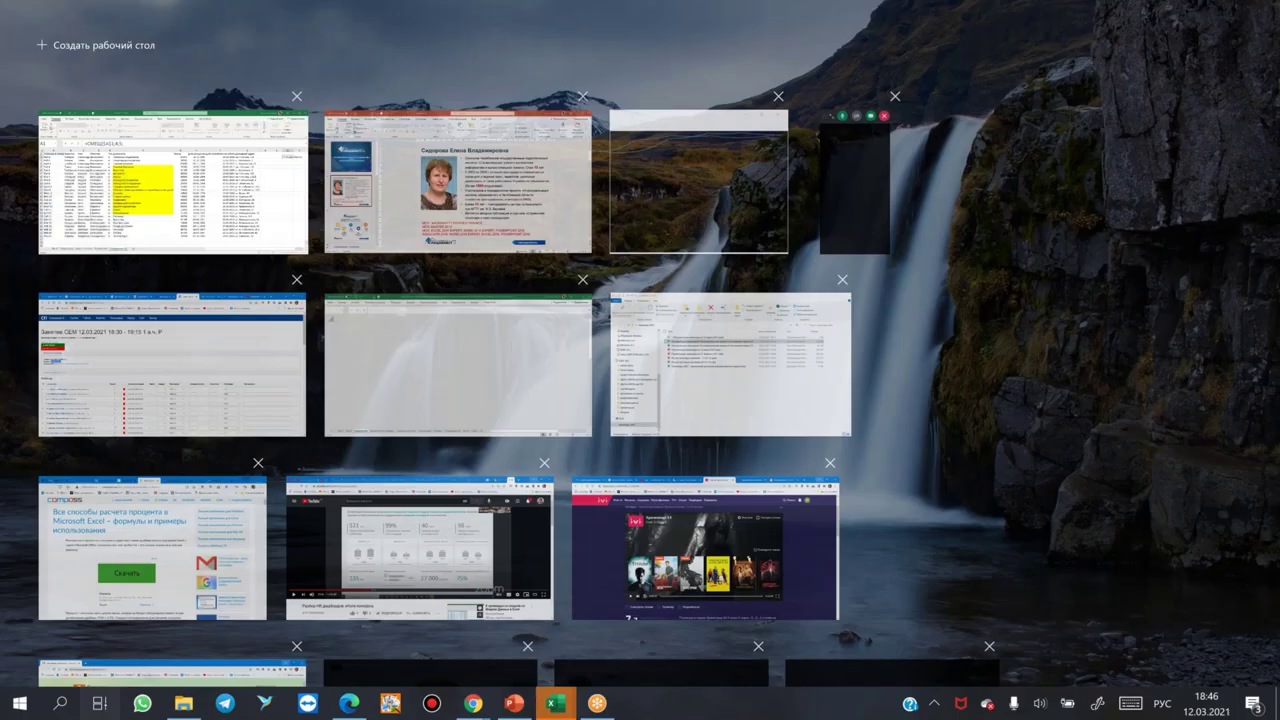
pyautogui.press('Escape')
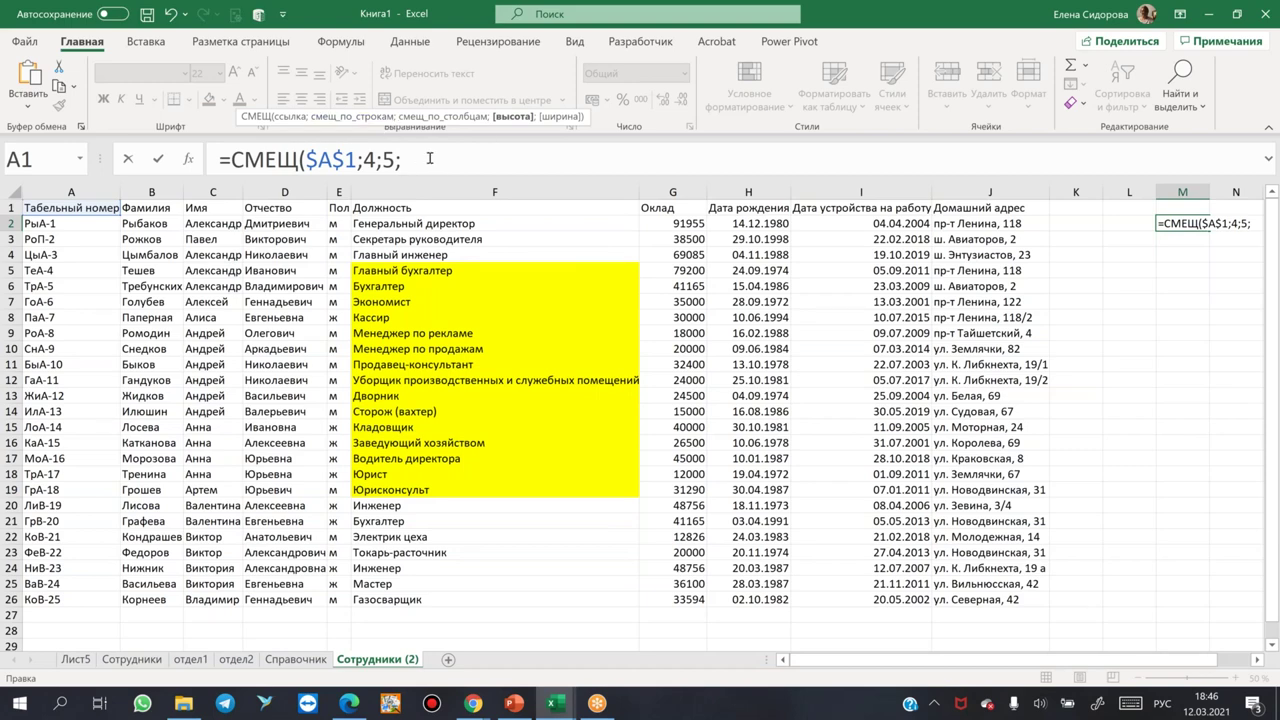
# Complete the formula with height 15 and width 1 as =СМЕЩ($A$1;4;5;15;1).
pyautogui.write('15;')
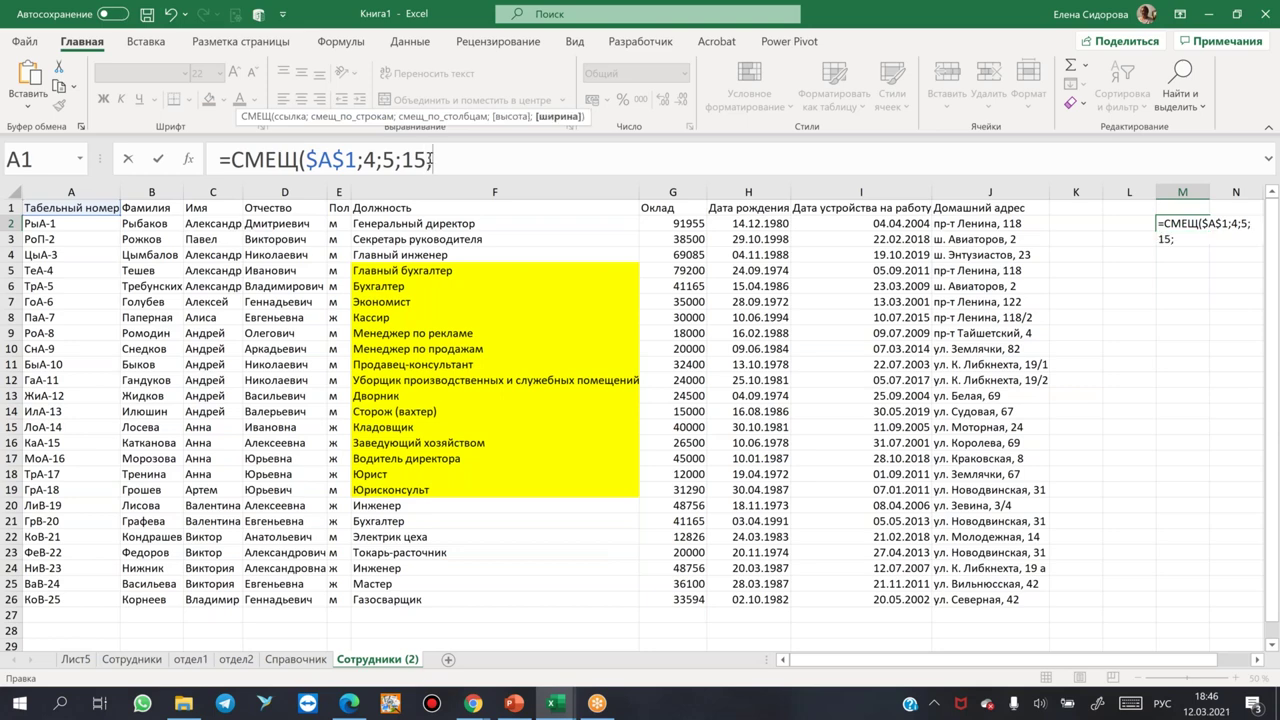
pyautogui.write('1')
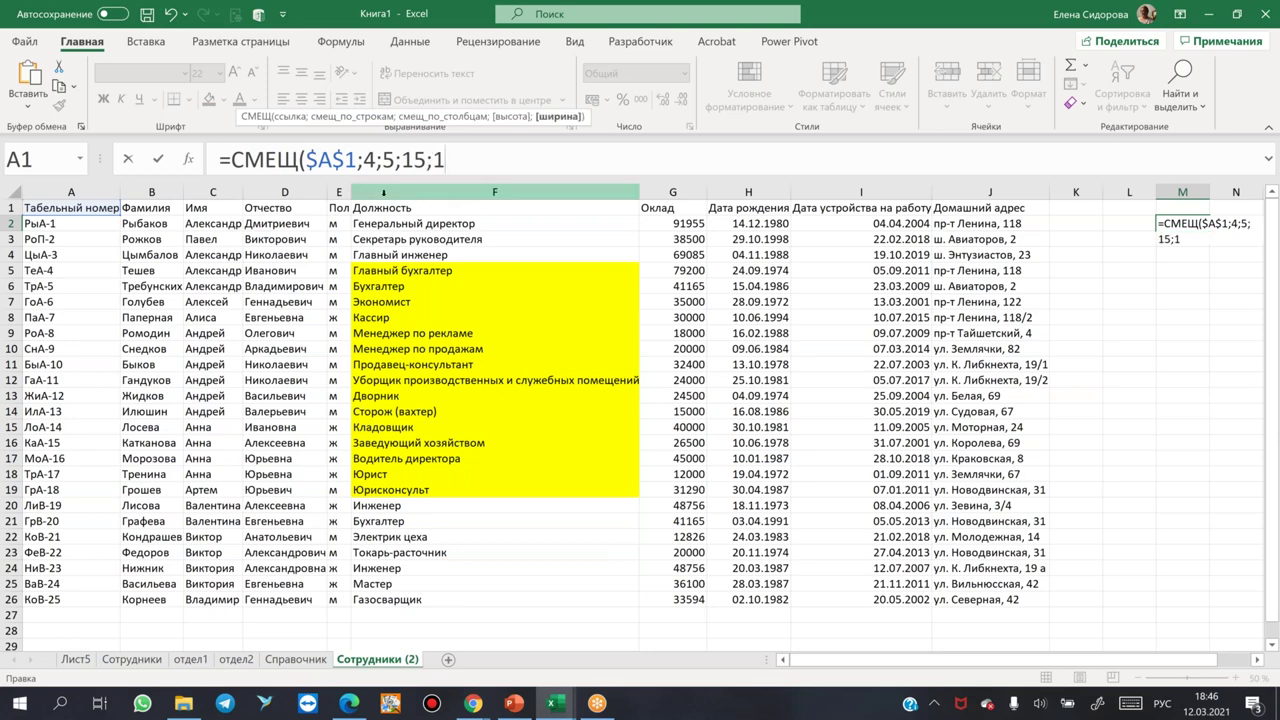
pyautogui.write(')')
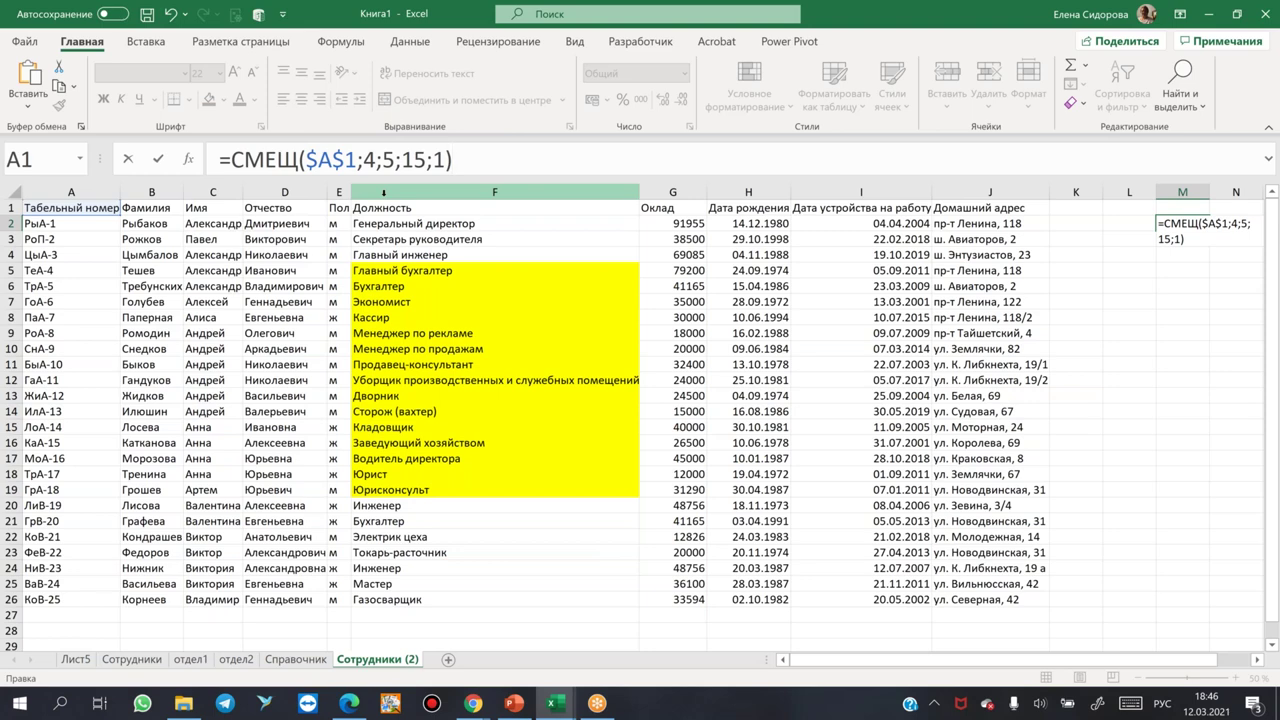
pyautogui.press('Return')
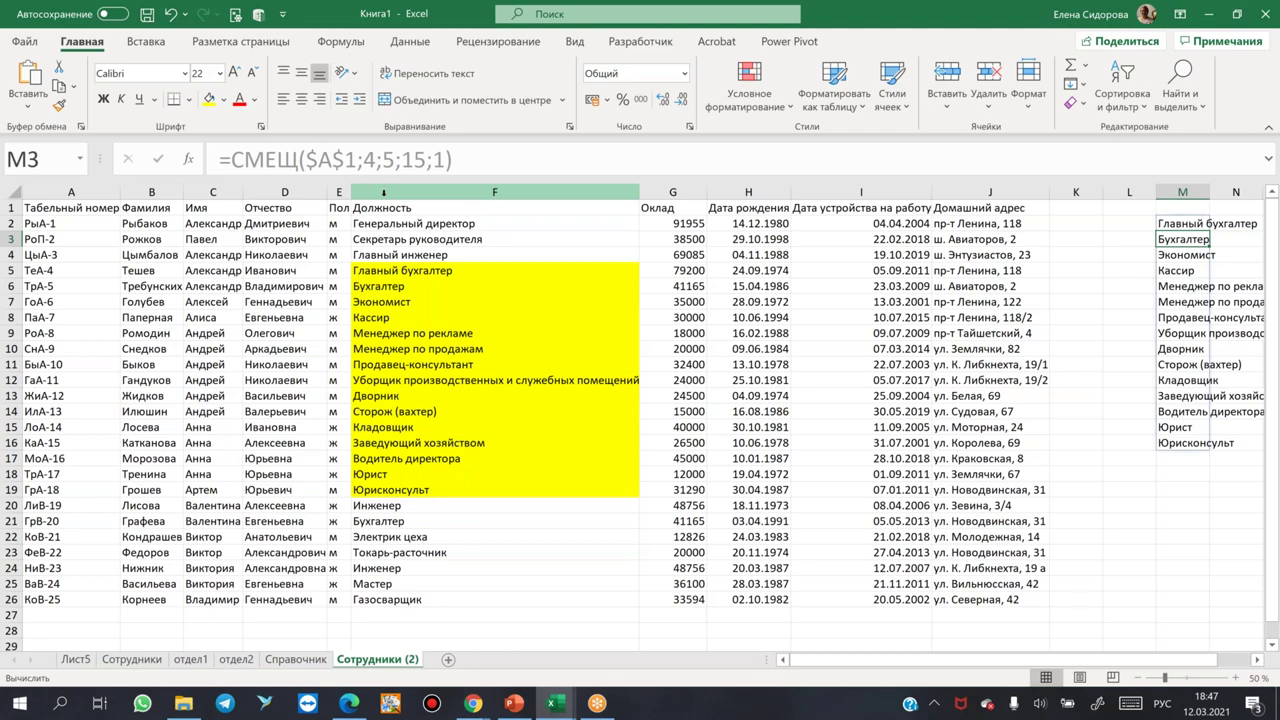
# Examine the formula in the spilled cells from M3 to M11, and return to its source cell M2.
pyautogui.press('Down')
pyautogui.press('Down')
pyautogui.press('Down')
pyautogui.press('Down')
pyautogui.press('Down')
pyautogui.press('Down')
pyautogui.press('Down')
pyautogui.press('Down')
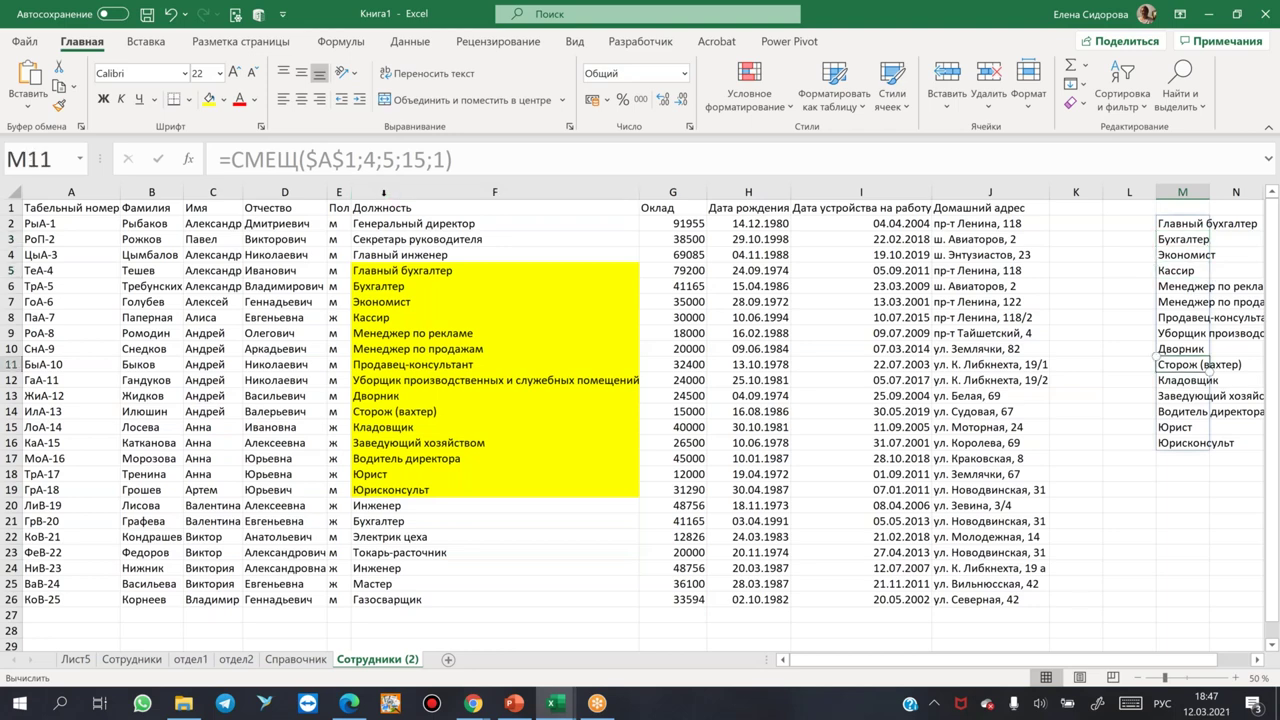
pyautogui.hotkey('ctrl', 'Up')
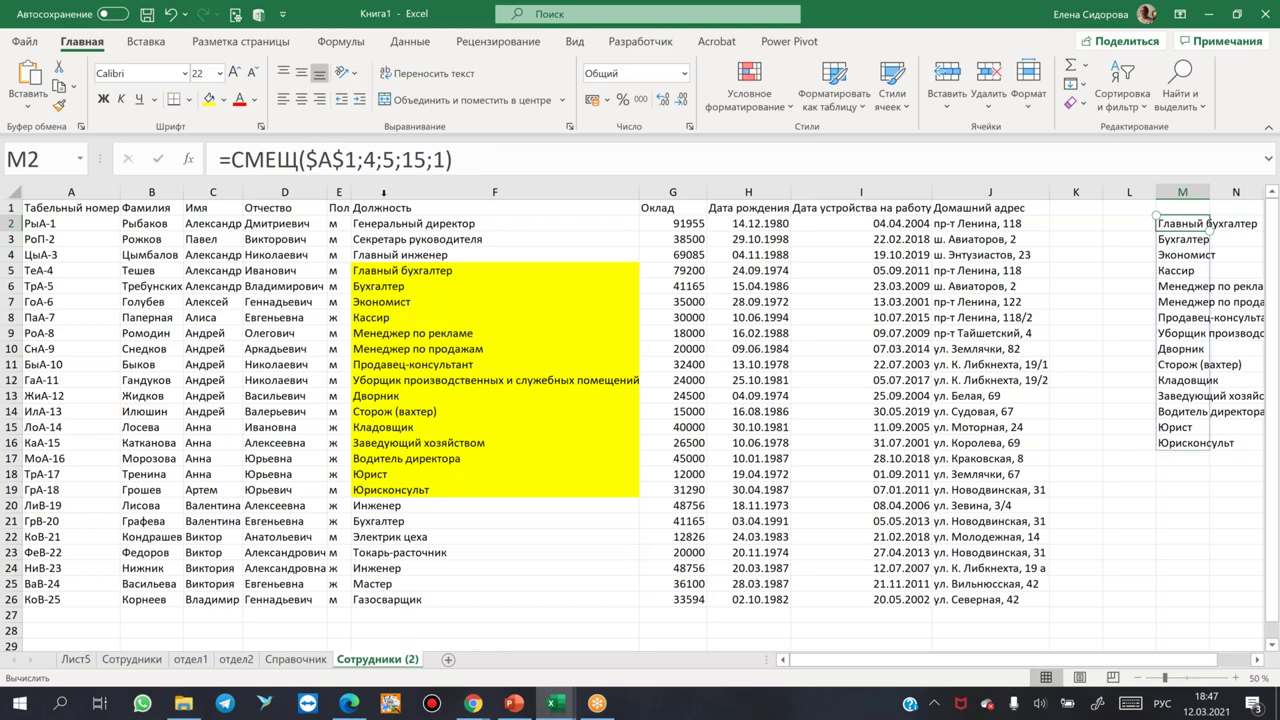
# Change the column offset of the M2 formula to 6, giving =СМЕЩ($A$1;4;6;15;1).
pyautogui.doubleClick(1185, 223)
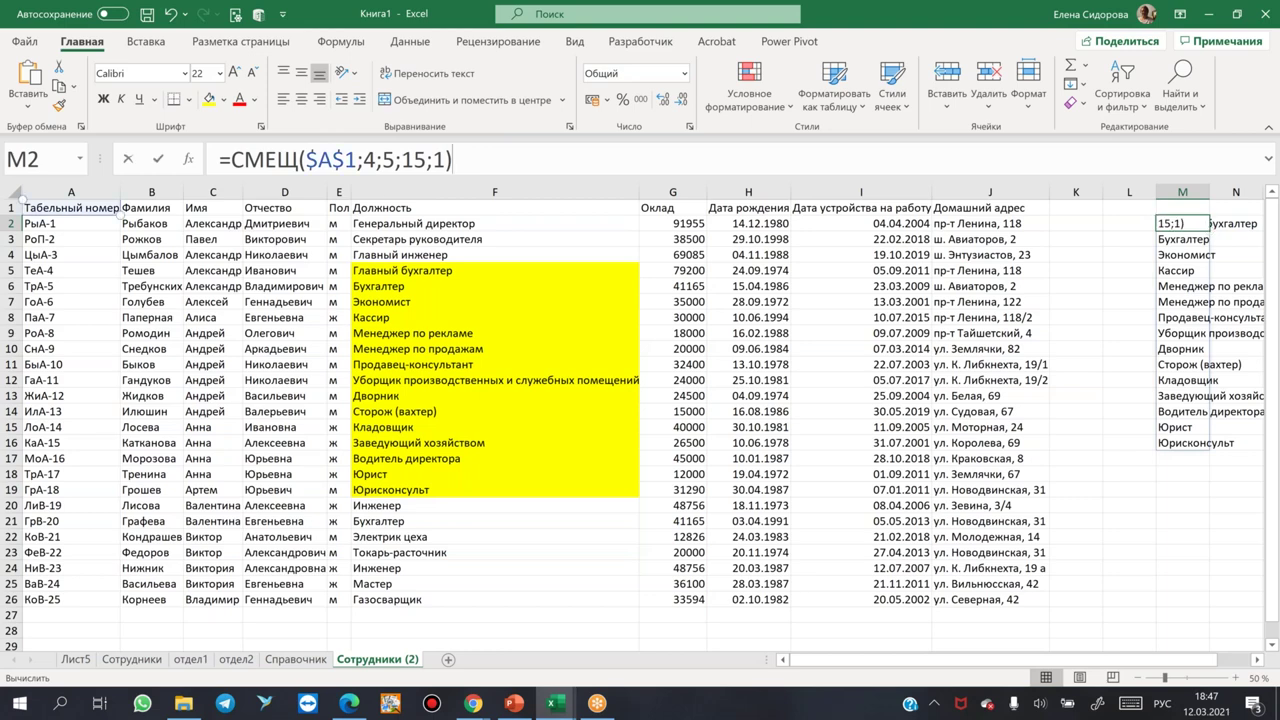
pyautogui.press('BackSpace')
pyautogui.write('6')
pyautogui.press('Return')
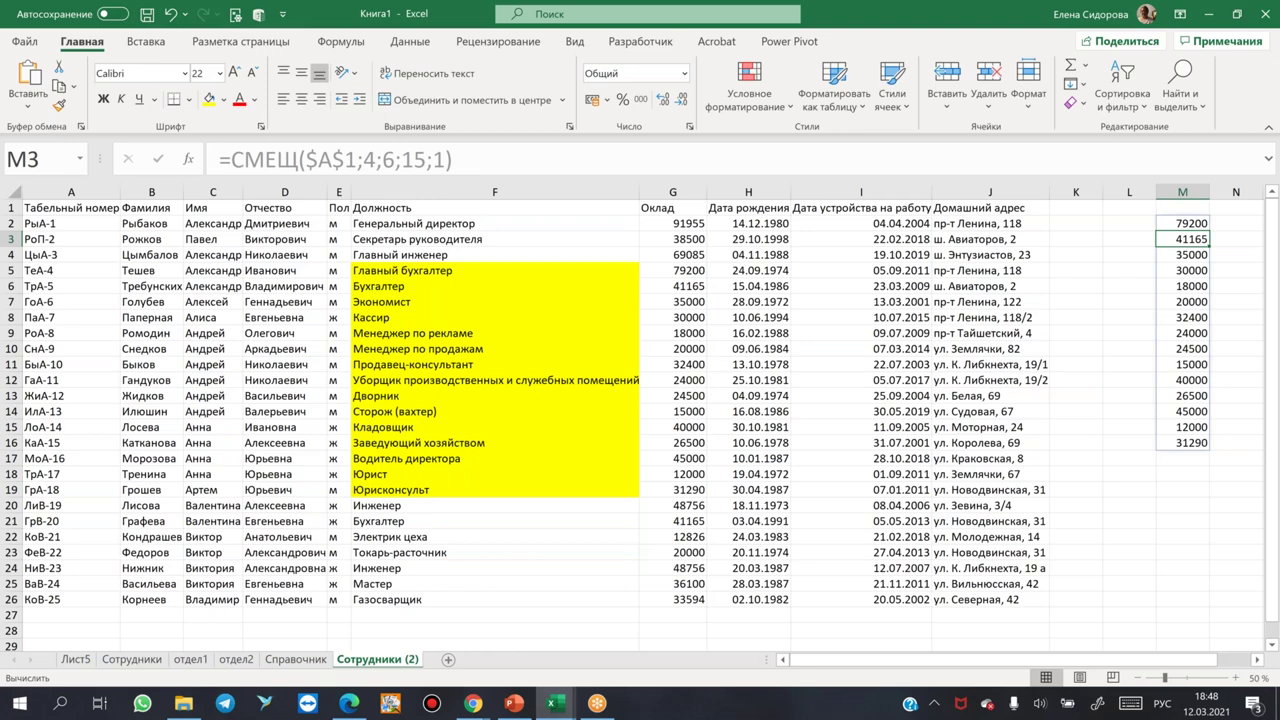
# Wrap the M2 formula in СУММ to total the offset range, giving =СУММ(СМЕЩ($A$1;4;6;15;1)).
pyautogui.click(245, 155)
pyautogui.press('Escape')
pyautogui.press('Up')
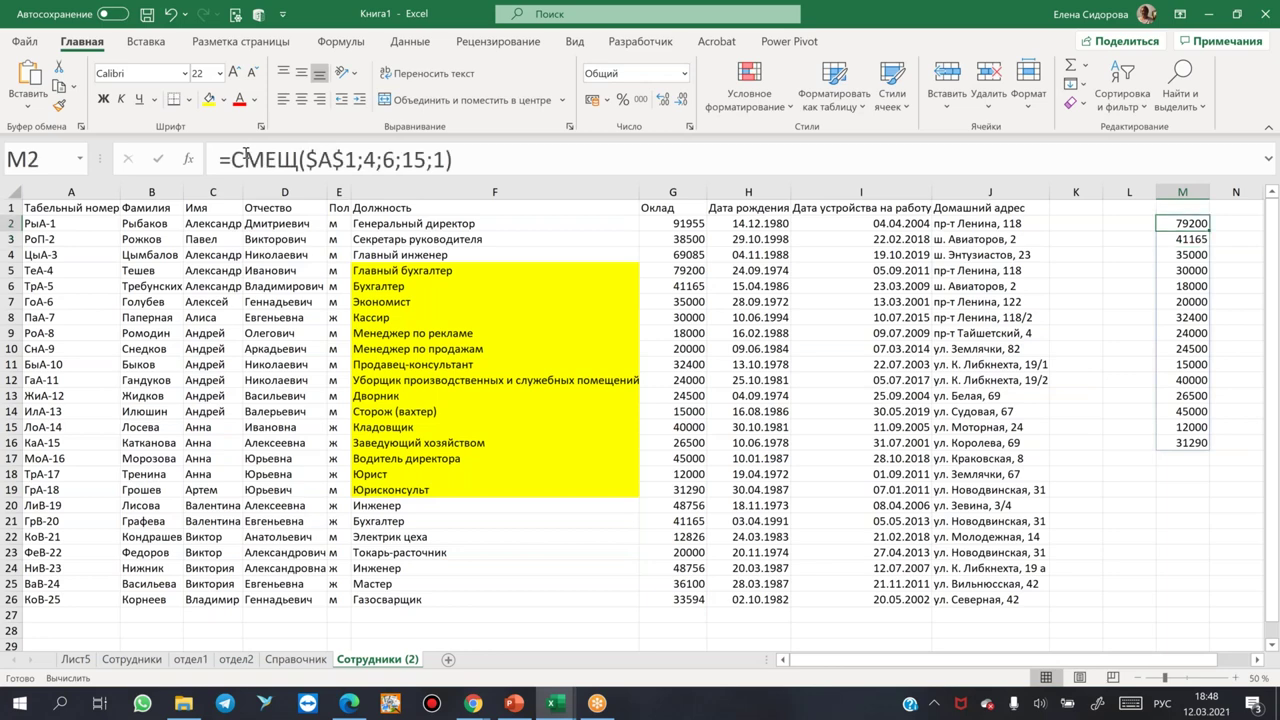
pyautogui.click(228, 159)
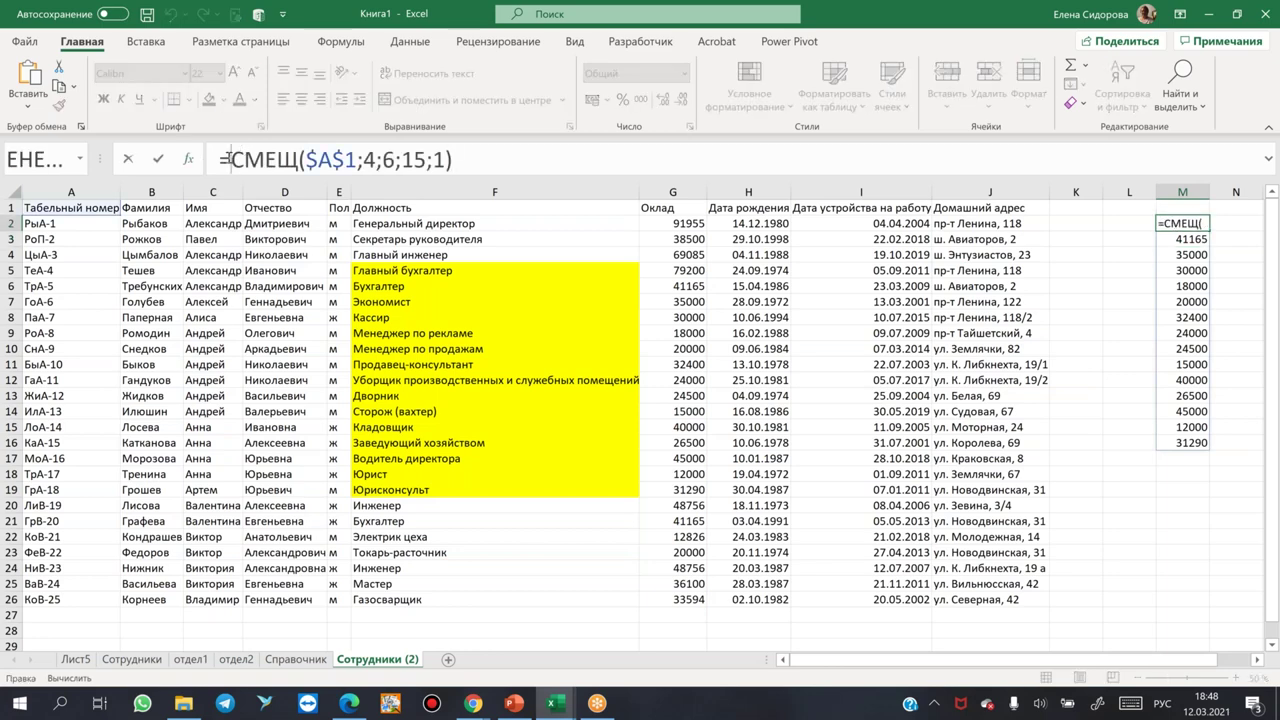
pyautogui.write('СУММ(')
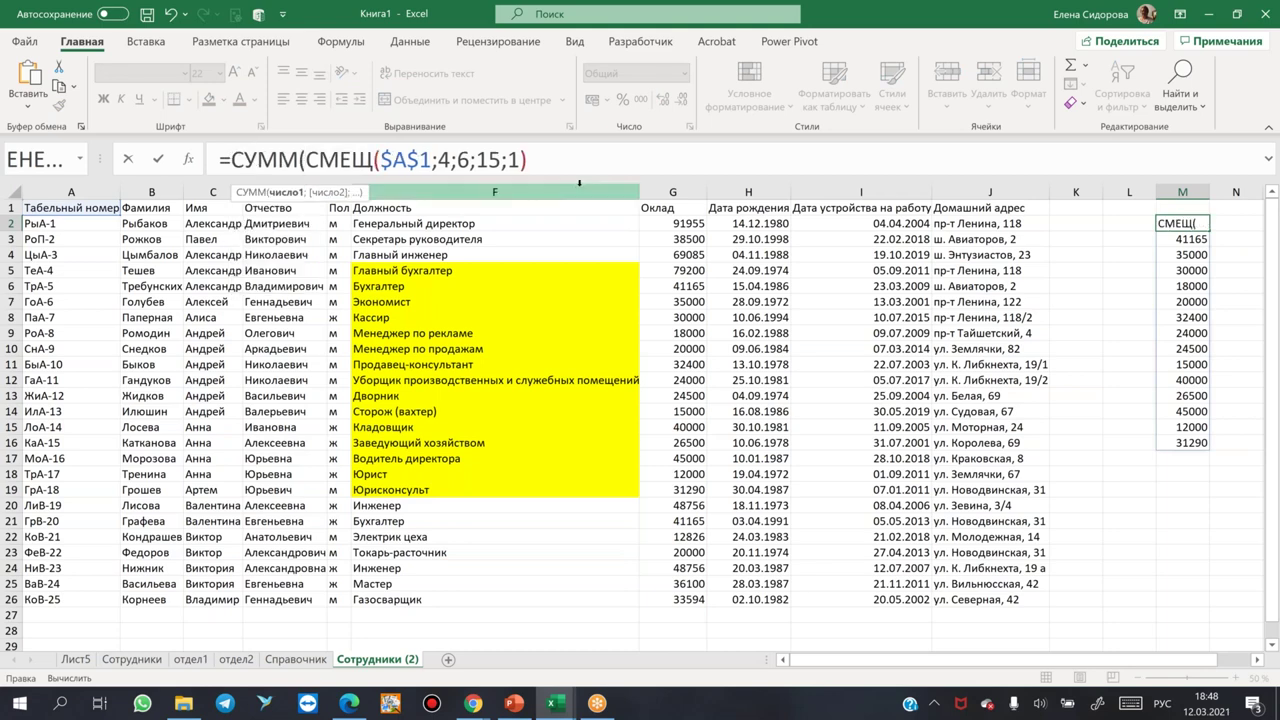
pyautogui.click(545, 160)
pyautogui.write(')')
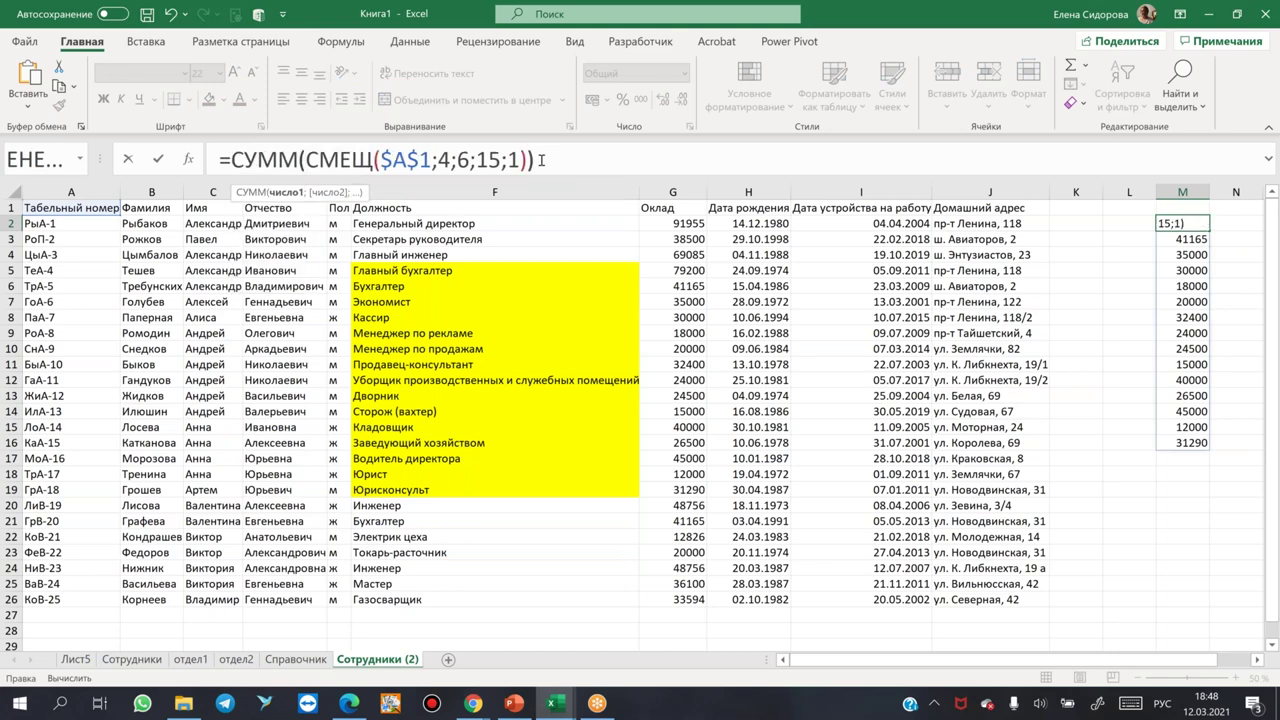
pyautogui.hotkey('ctrl', 'Return')
pyautogui.press('Return')
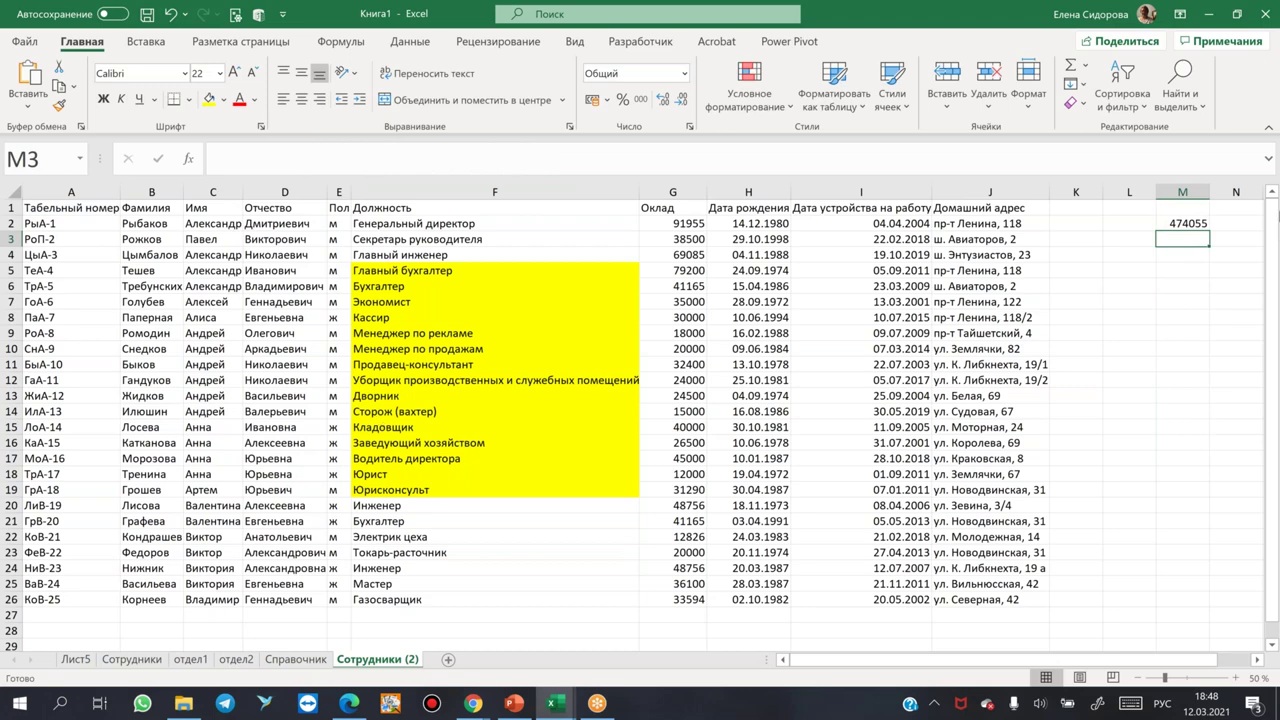
pyautogui.click(1175, 224)
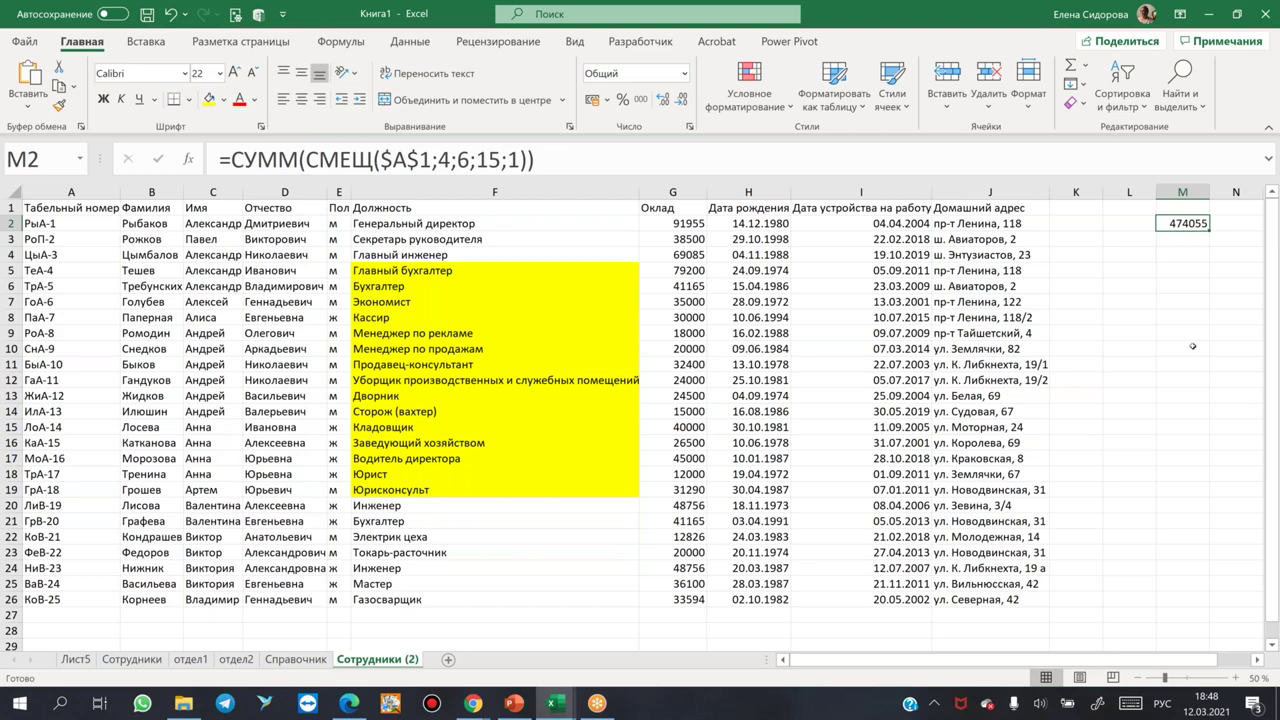
# Examine the full extent of the salary values in G2:G26 by selecting them.
pyautogui.click(668, 223)
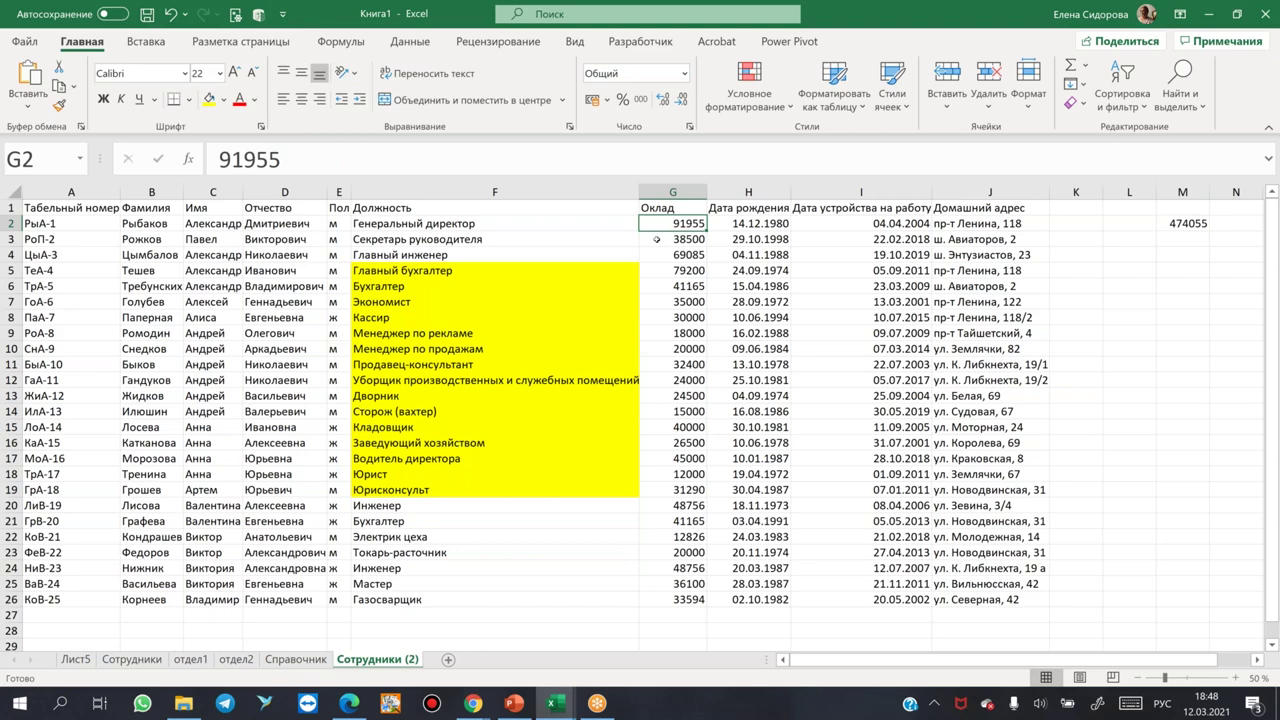
pyautogui.moveTo(664, 223); pyautogui.dragTo(668, 597)
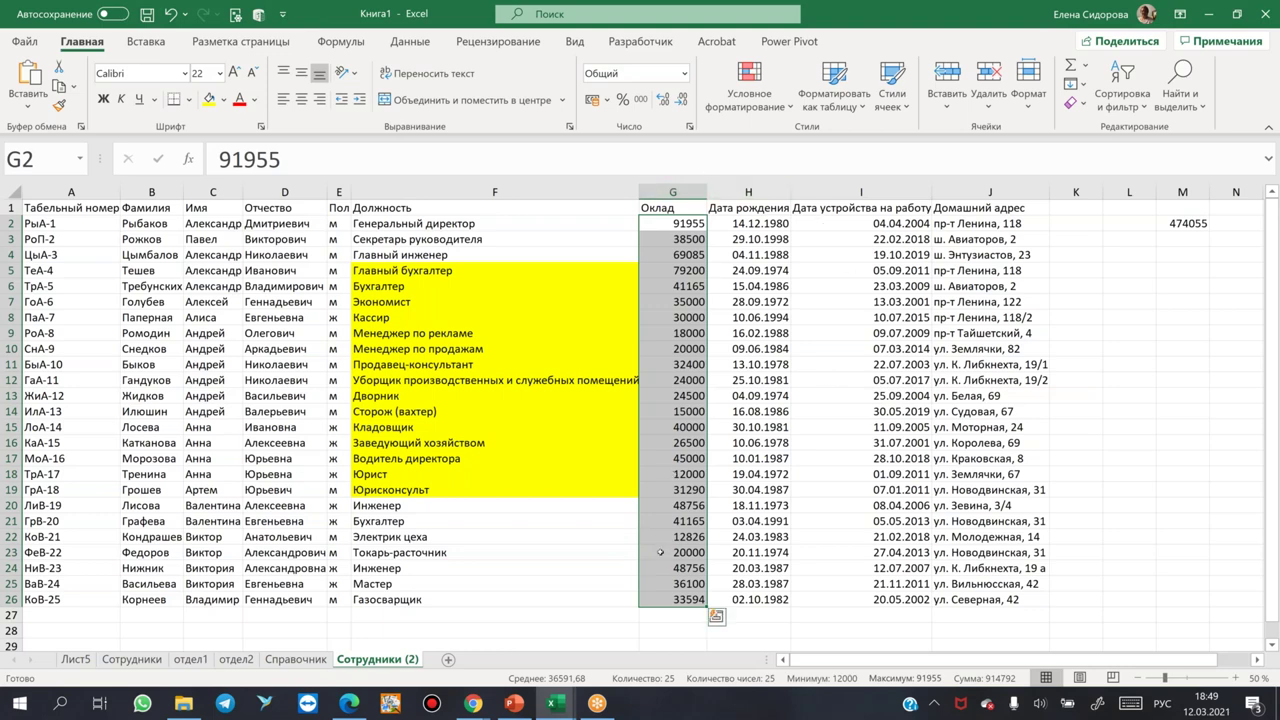
pyautogui.click(668, 223)
pyautogui.moveTo(667, 291); pyautogui.dragTo(682, 600)
# Start a СМЕЩ formula in M5 with the first salary cell as the absolute reference $G$2, and proceed to the row offset.
pyautogui.click(1184, 271)
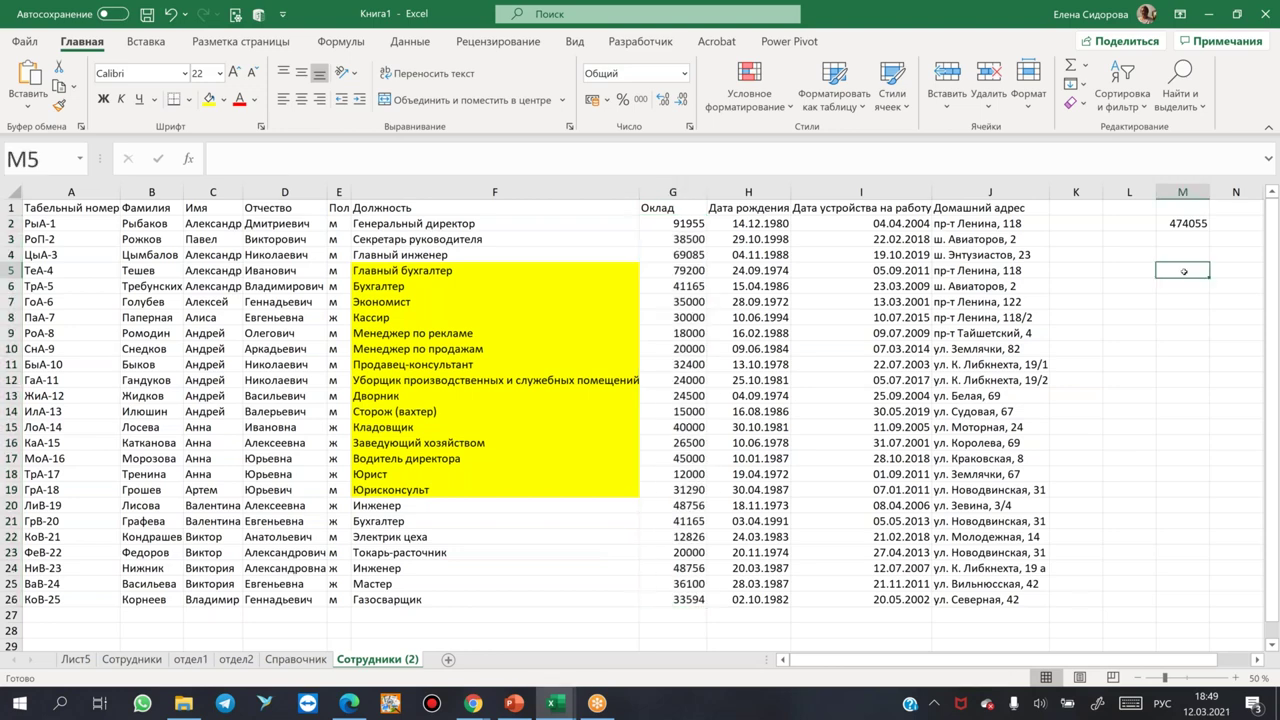
pyautogui.write('=СМЕЩ(')
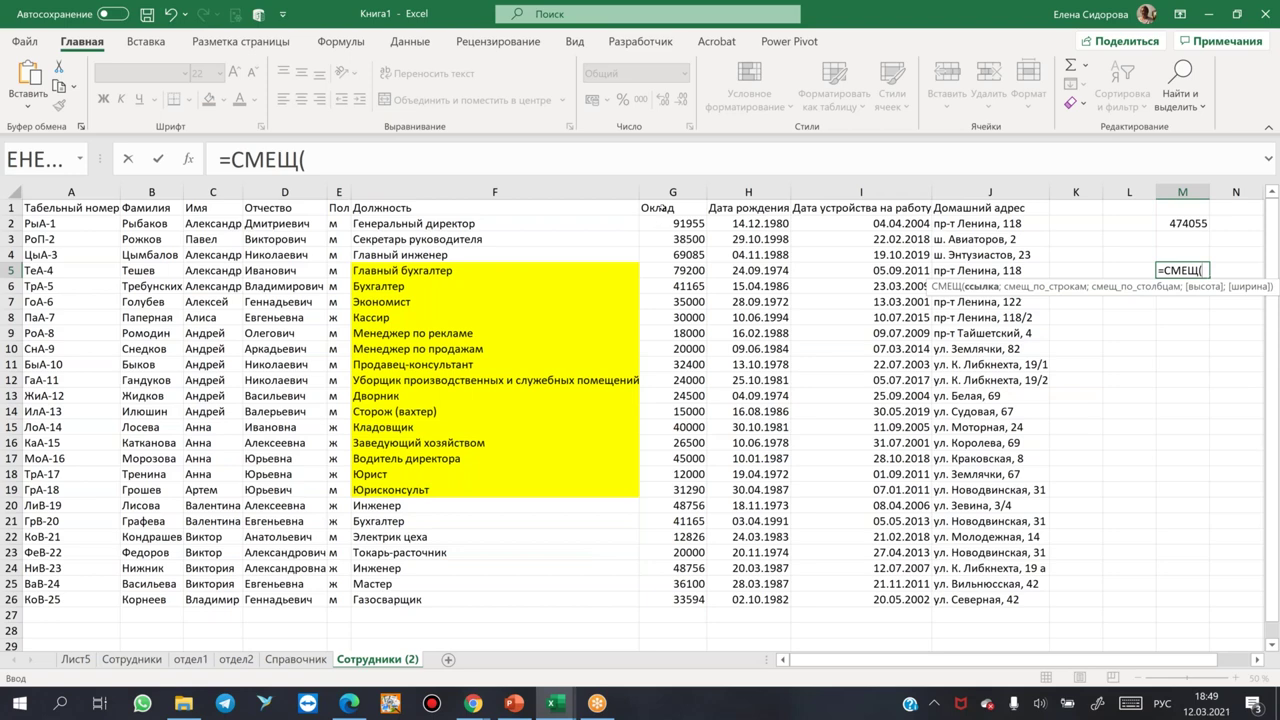
pyautogui.click(665, 221)
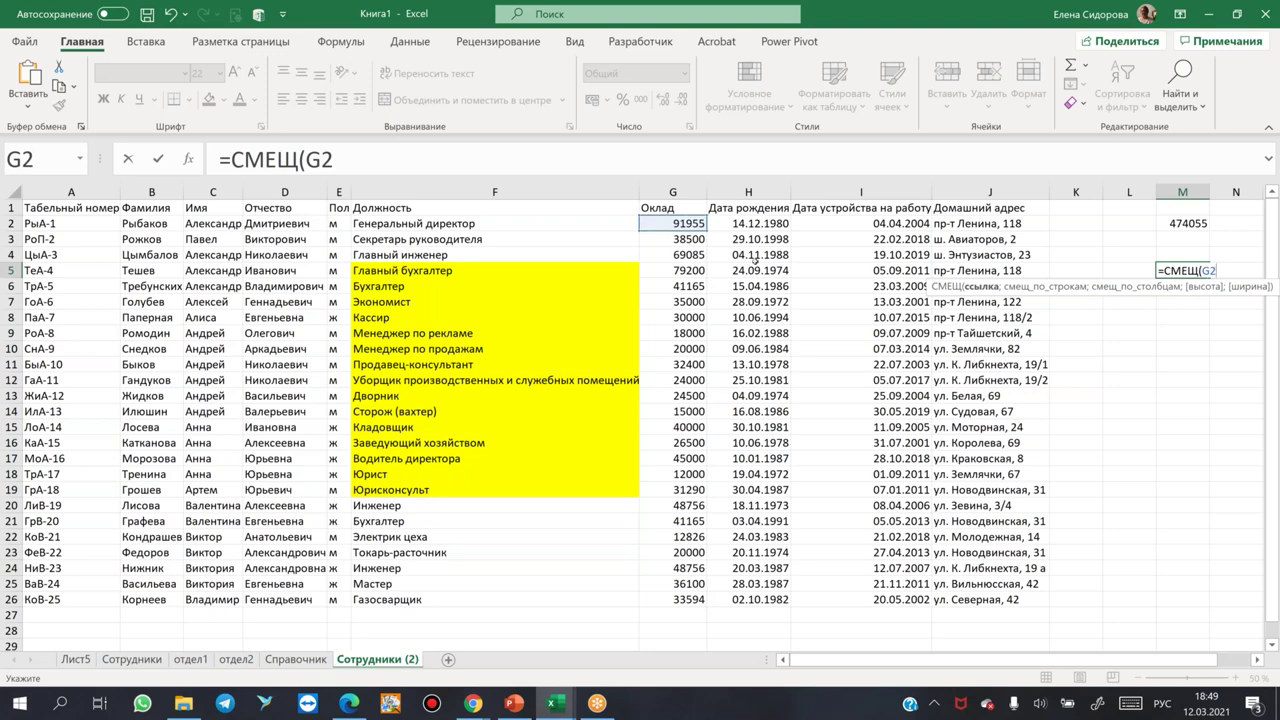
pyautogui.press('F5')
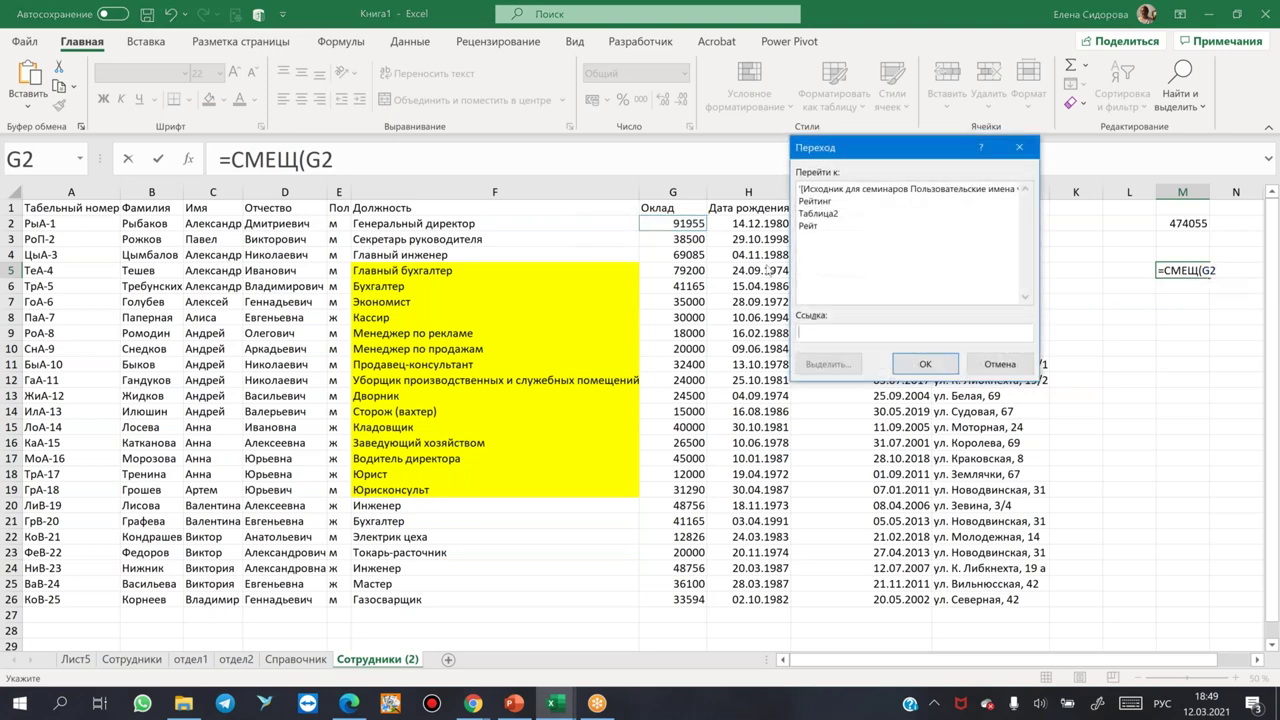
pyautogui.press('Escape')
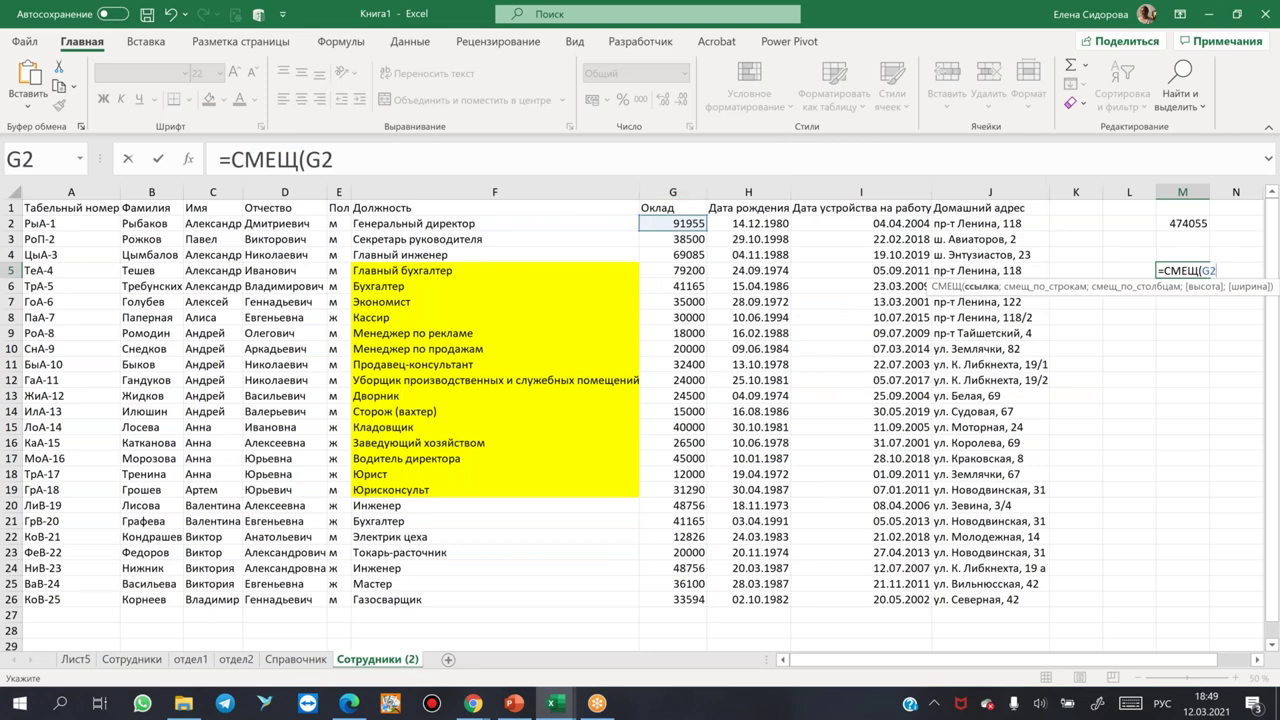
pyautogui.press('F4')
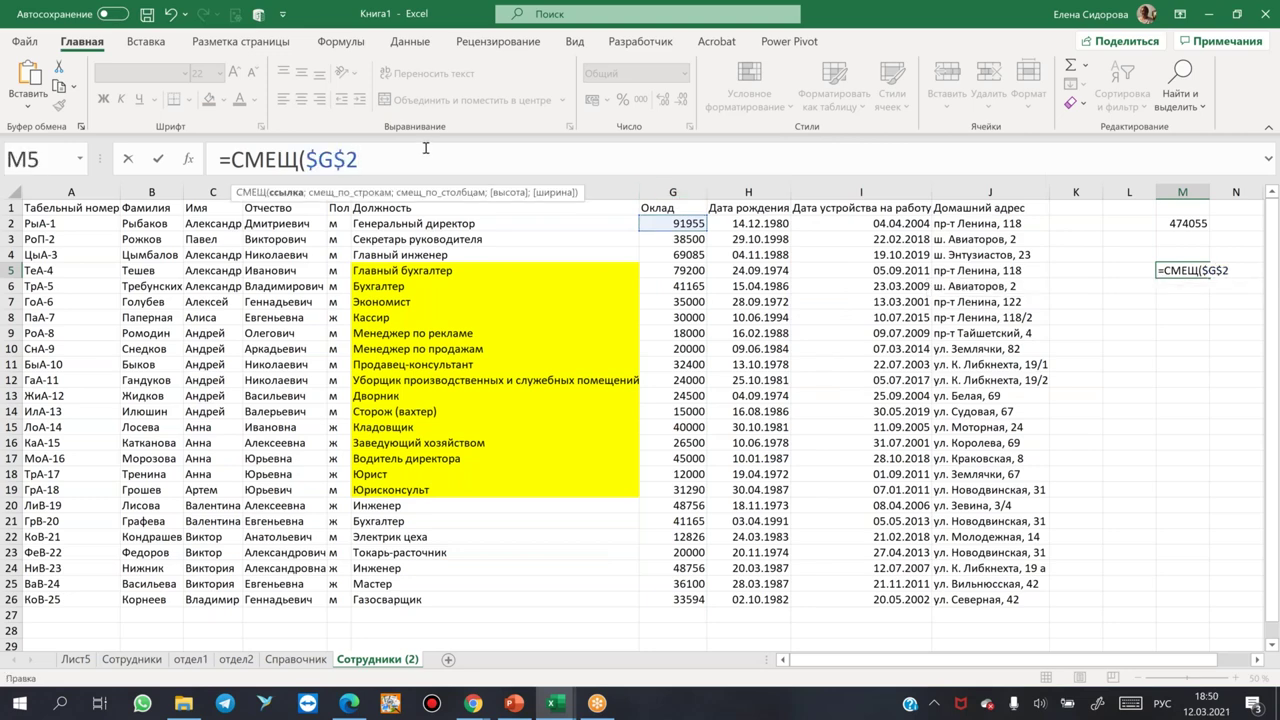
pyautogui.write(';')
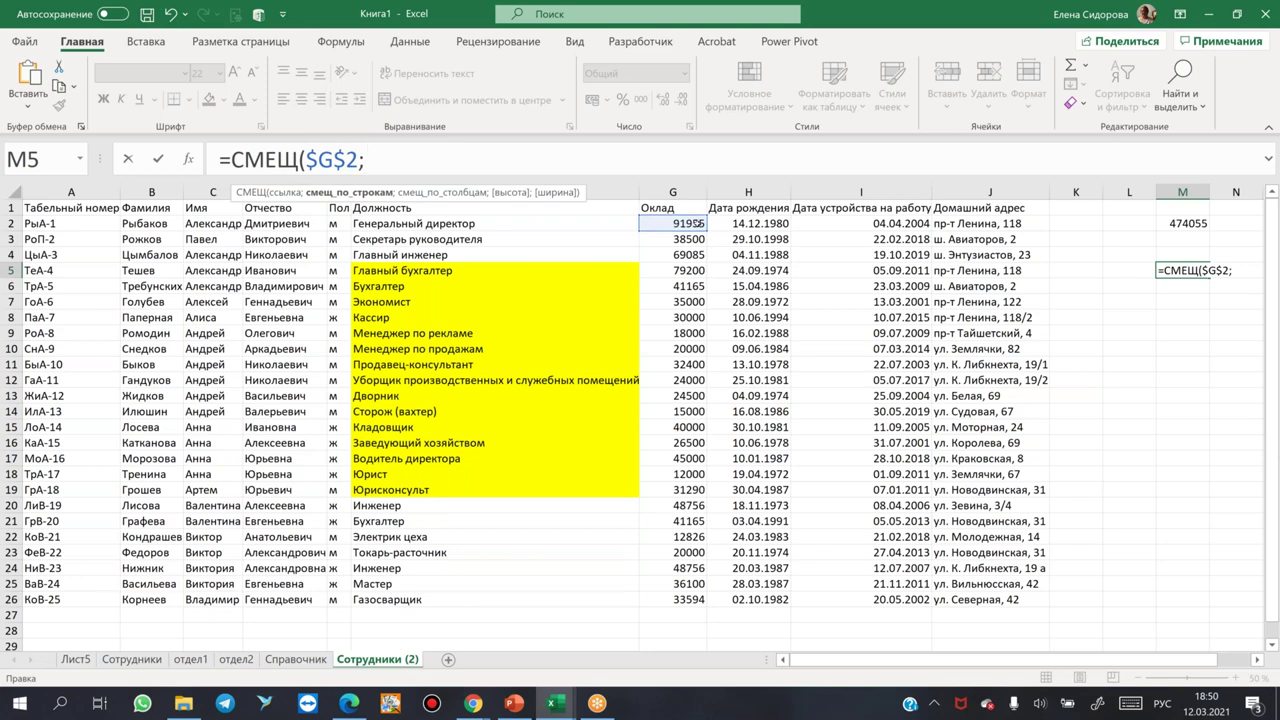
# Enter 0 for both the row offset and the column offset of the СМЕЩ formula.
pyautogui.write('0')
pyautogui.write(';')
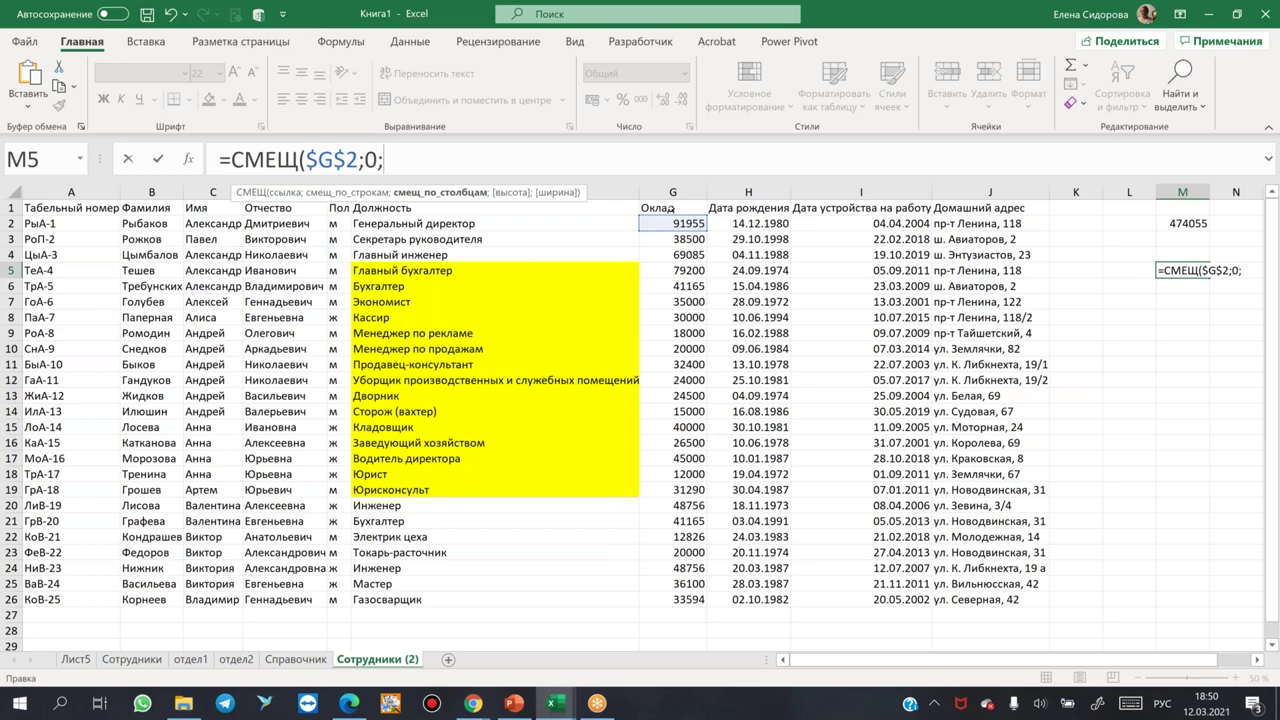
pyautogui.write('0;')
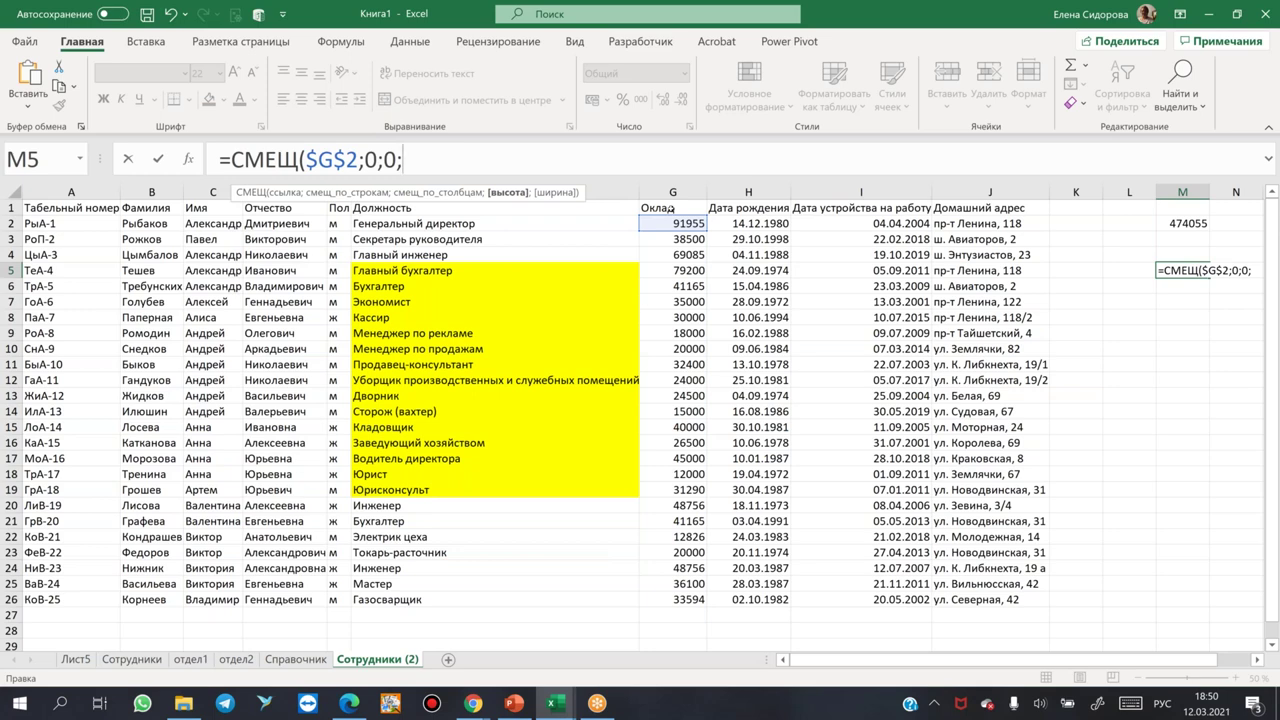
# Enter СЧЁТЗ(G:G)-1 as the height argument, counting the whole salary column minus its header.
pyautogui.write('сч')
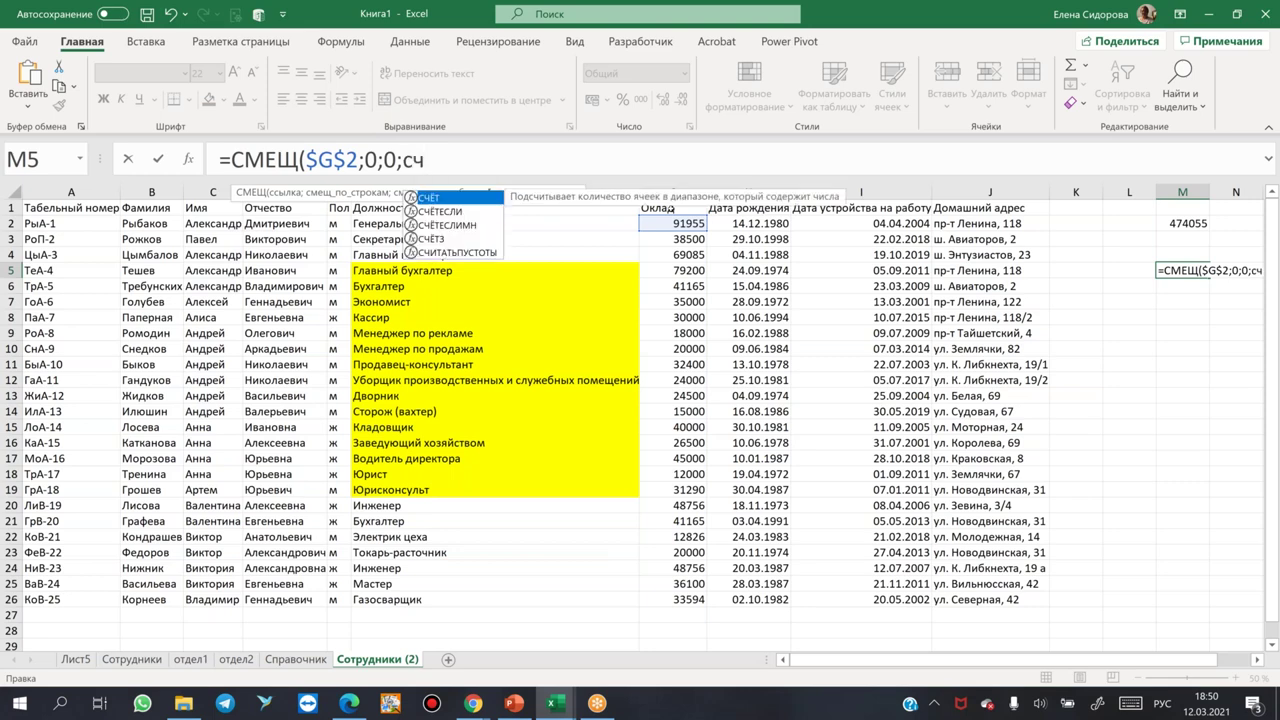
pyautogui.press('Down')
pyautogui.press('Down')
pyautogui.press('Down')
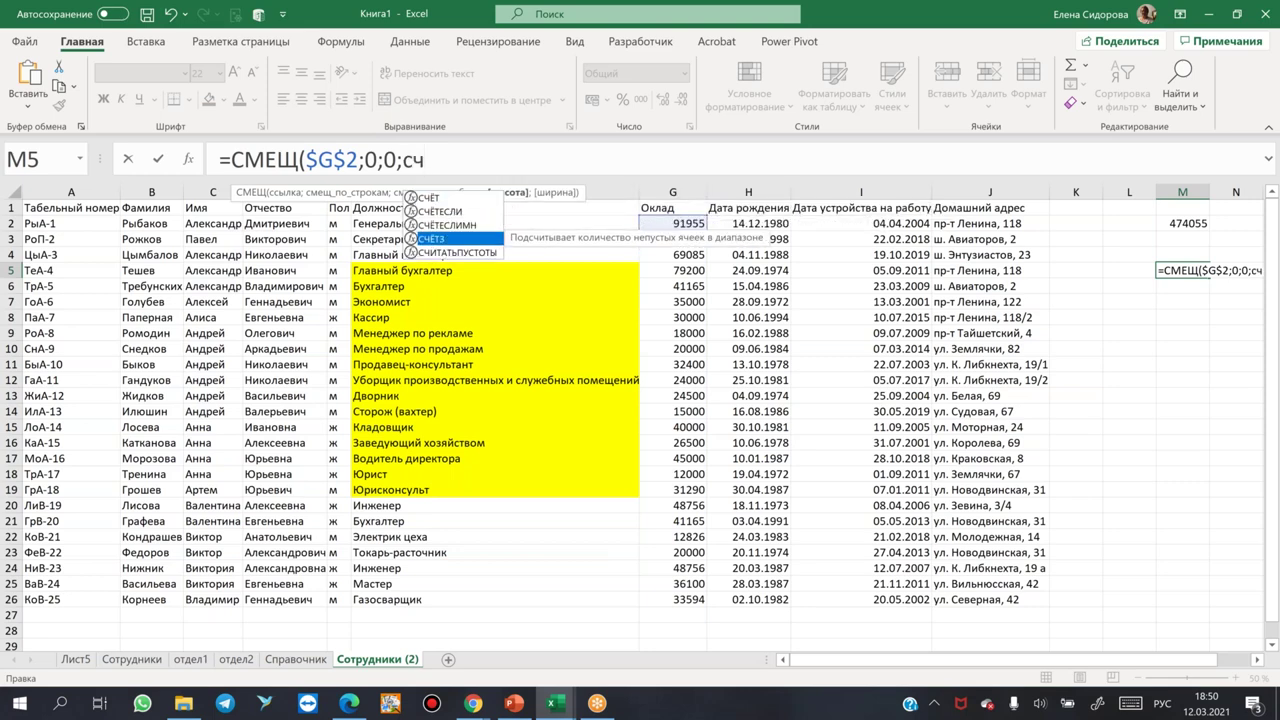
pyautogui.press('Tab')
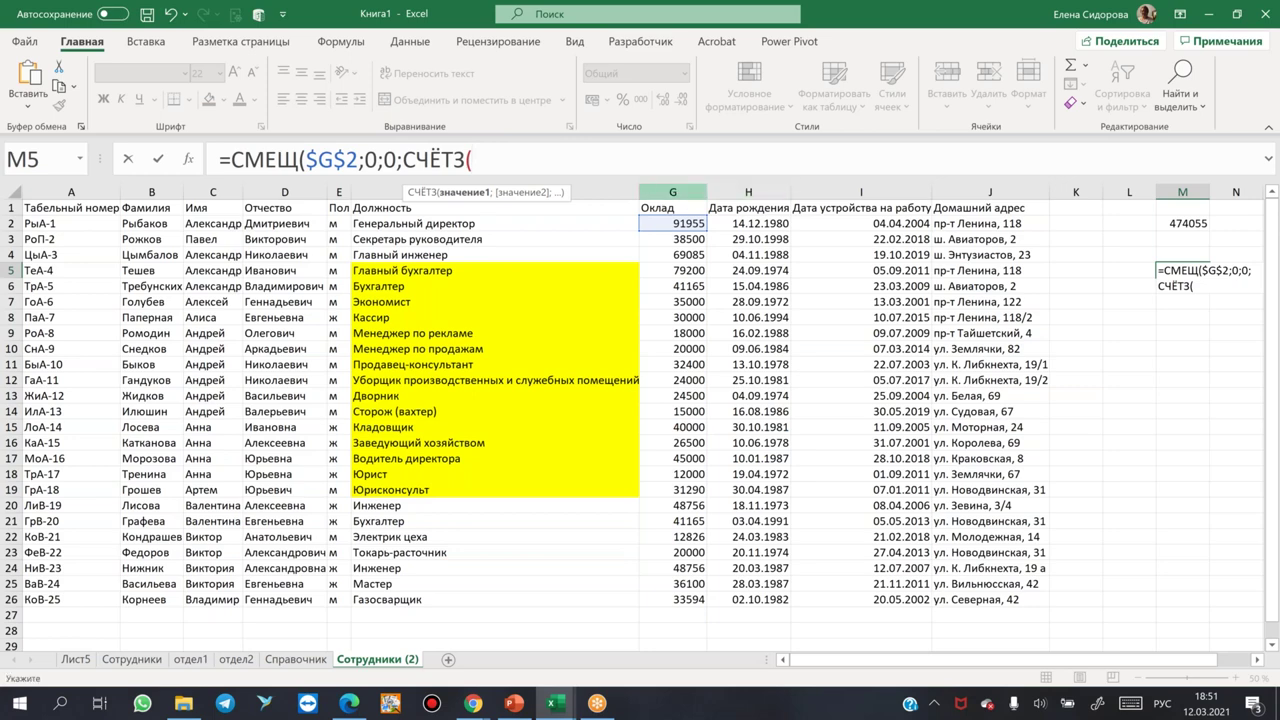
pyautogui.click(688, 195)
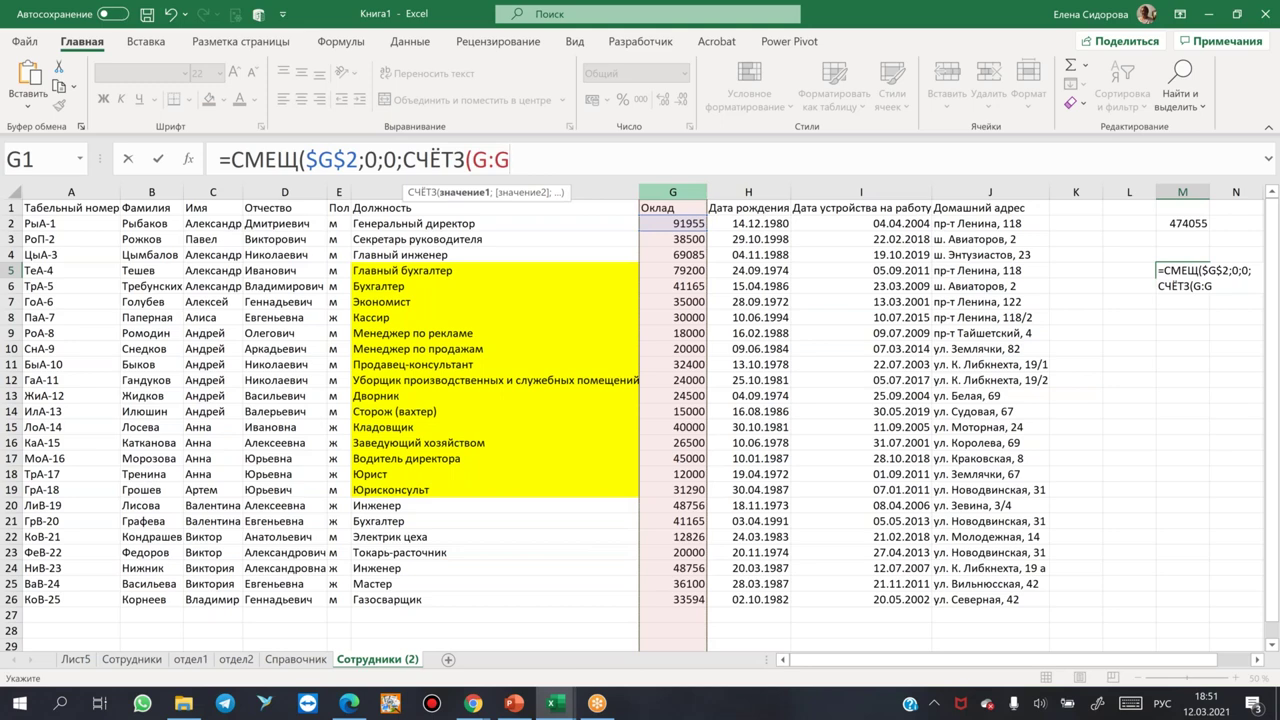
pyautogui.write(')-1')
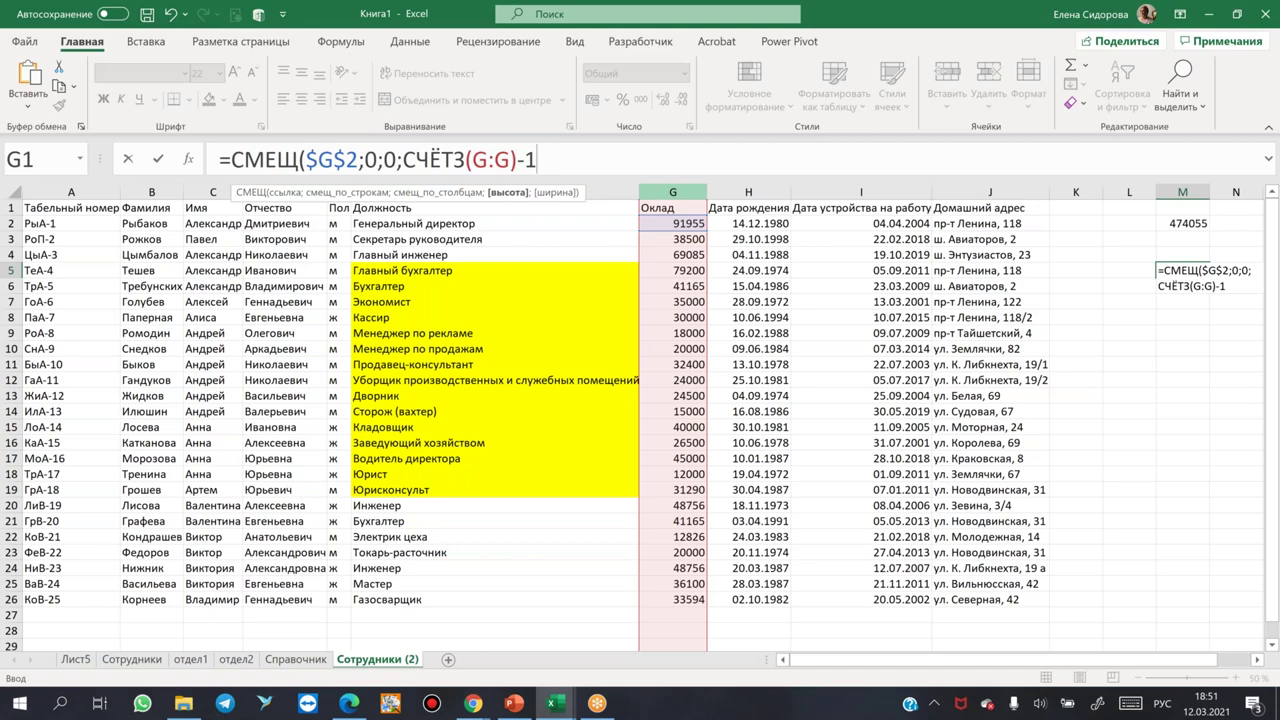
# Change the height argument to СЧЁТ(G:G) without the subtraction, and proceed to the width argument.
pyautogui.press('BackSpace')
pyautogui.press('BackSpace')
pyautogui.click(465, 160)
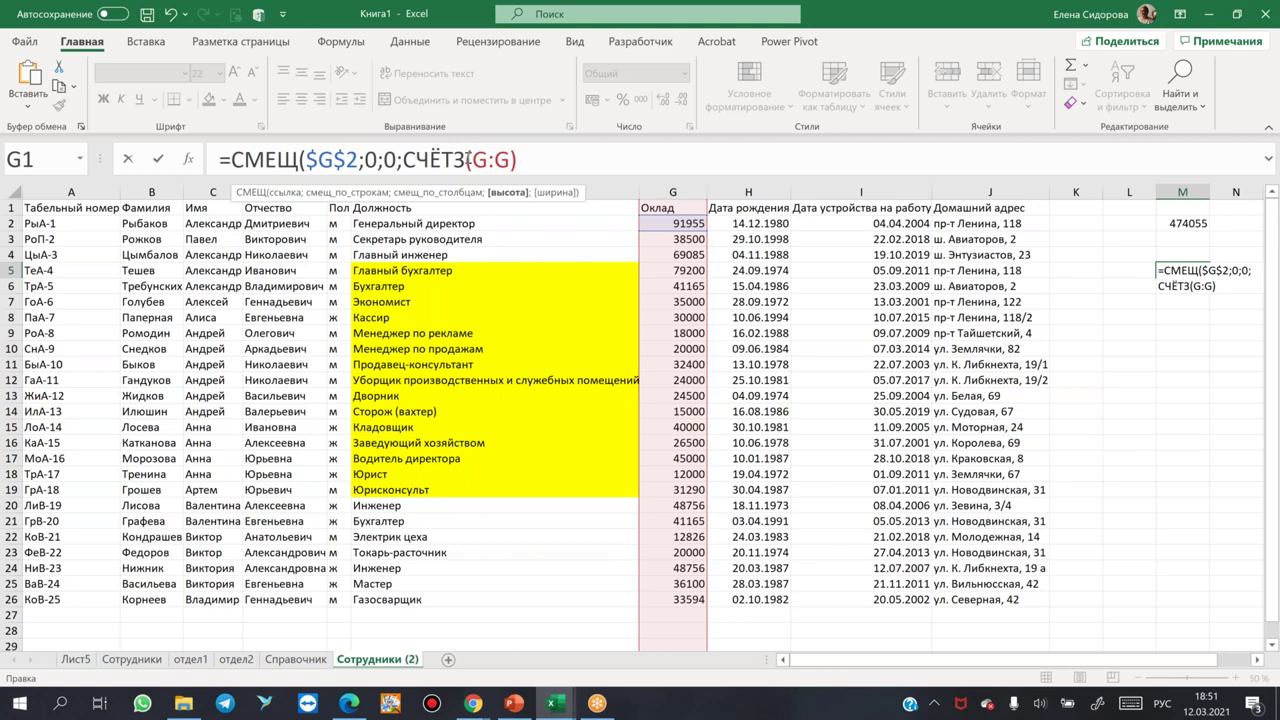
pyautogui.press('BackSpace')
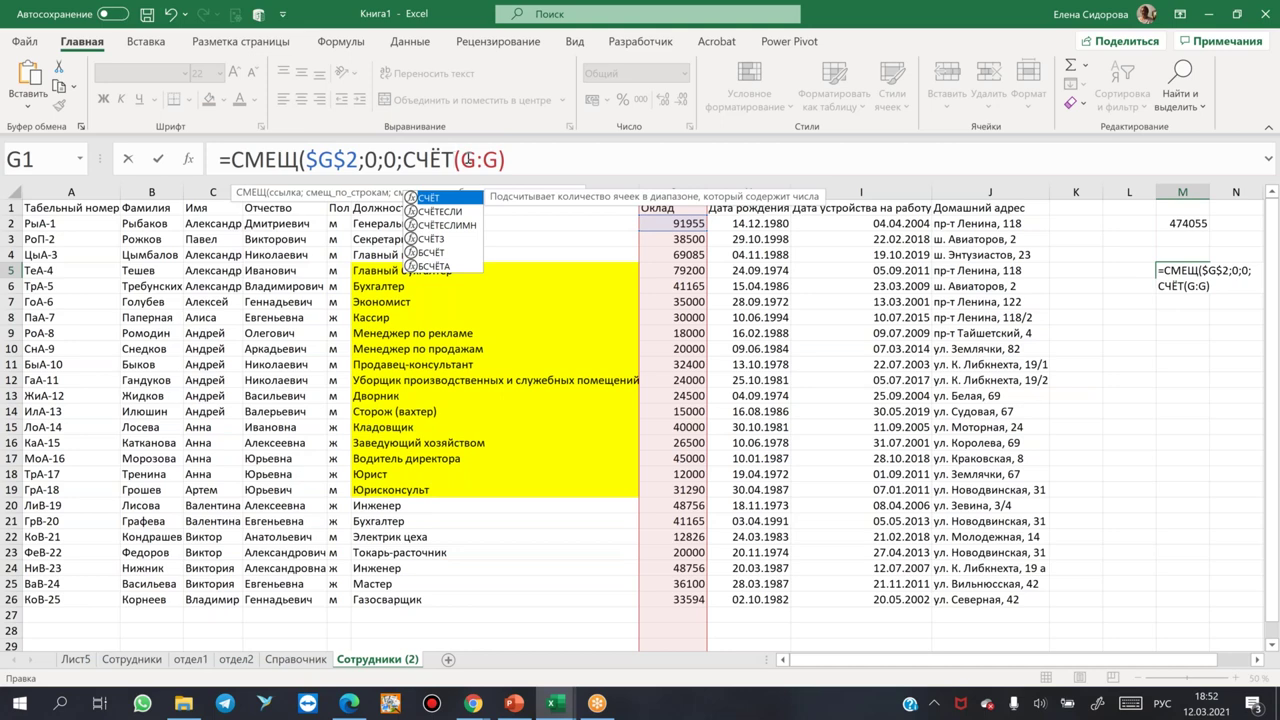
pyautogui.click(552, 156)
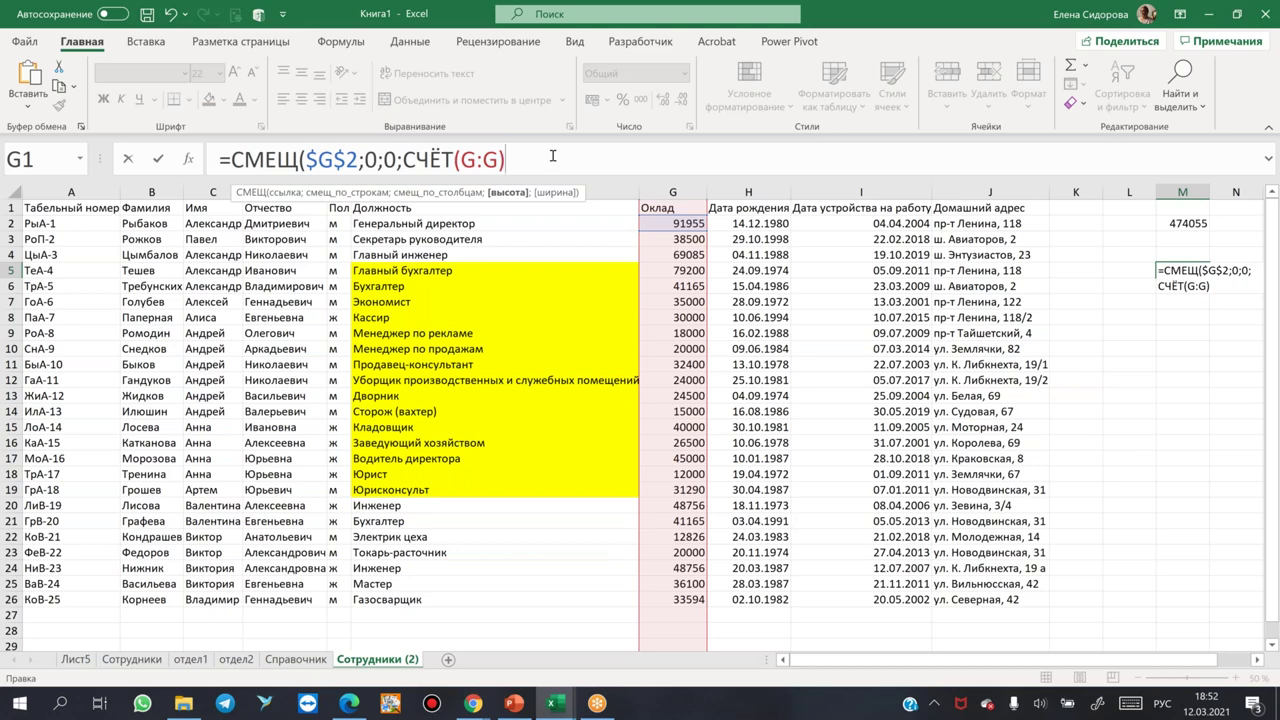
pyautogui.write(';')
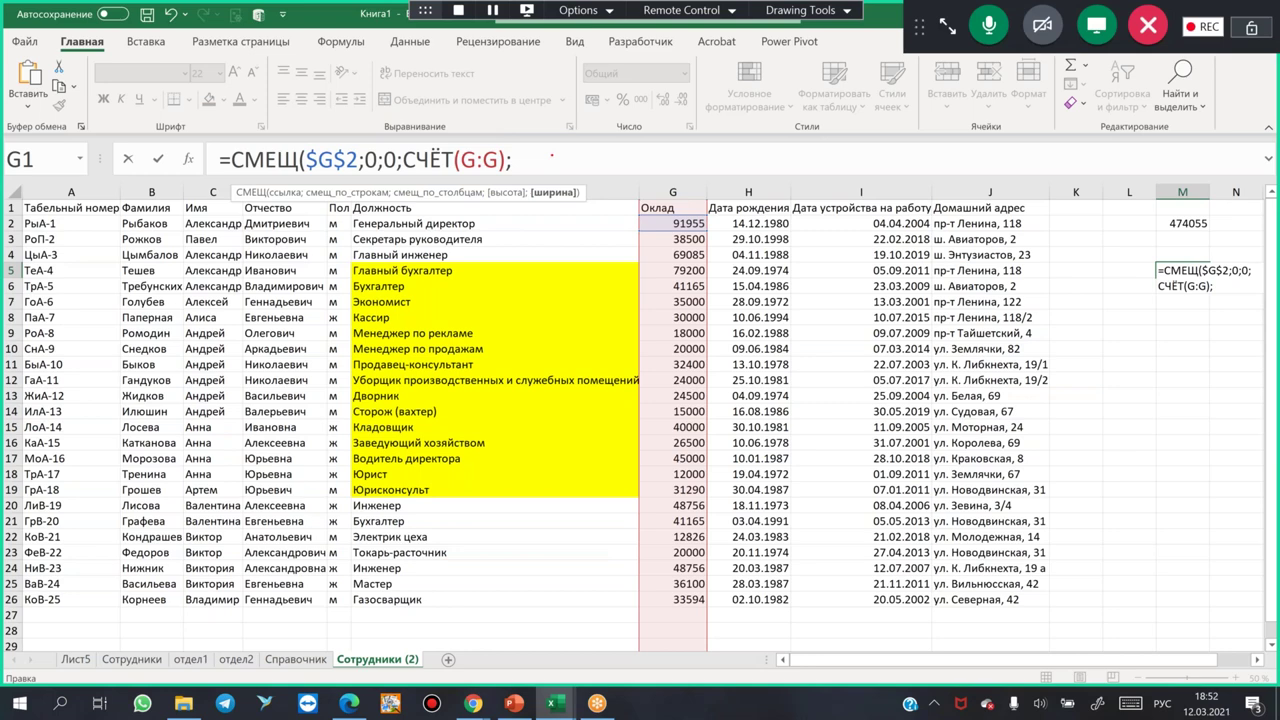
pyautogui.moveTo(496, 182)
pyautogui.mouseDown()
pyautogui.moveTo(496, 222)
pyautogui.moveTo(532, 184)
pyautogui.moveTo(516, 224)
pyautogui.moveTo(558, 178)
pyautogui.moveTo(562, 227)
pyautogui.mouseUp()
pyautogui.moveTo(580, 176)
pyautogui.mouseDown()
pyautogui.moveTo(612, 226)
pyautogui.moveTo(588, 238)
pyautogui.mouseUp()
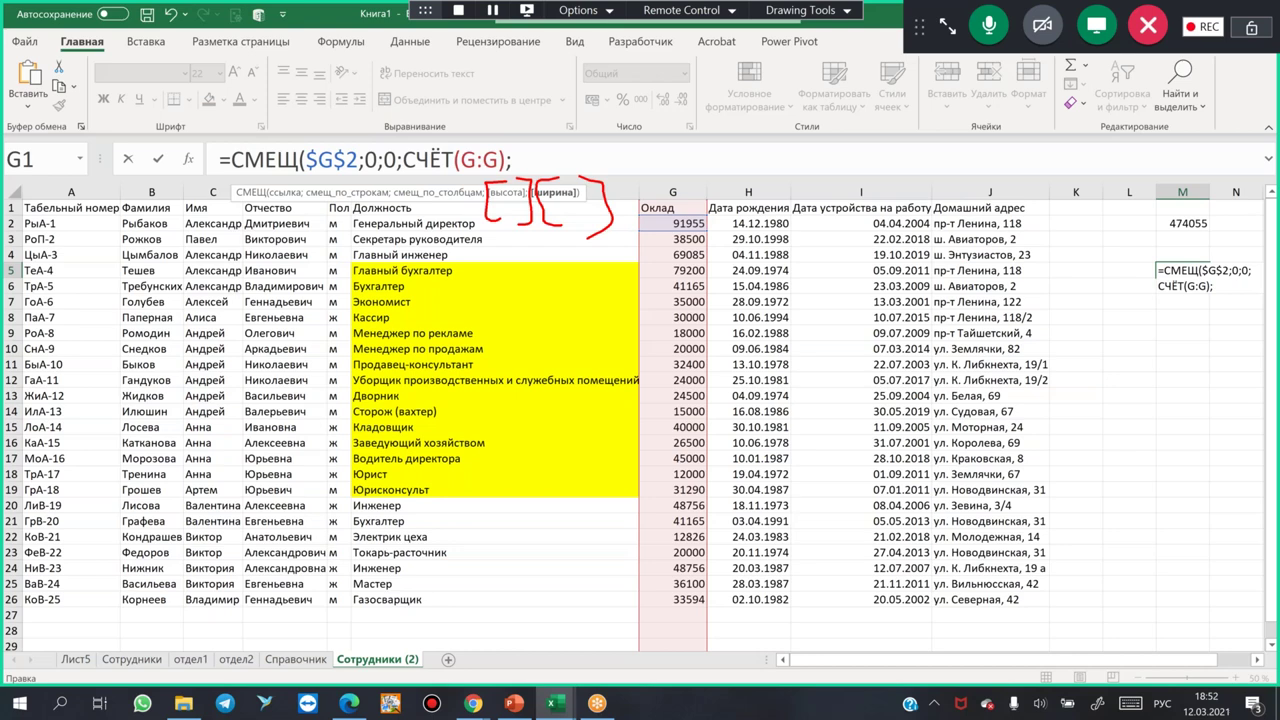
pyautogui.moveTo(532, 148)
pyautogui.mouseDown()
pyautogui.moveTo(558, 121)
pyautogui.moveTo(554, 162)
pyautogui.mouseUp()
pyautogui.moveTo(530, 172); pyautogui.dragTo(566, 167)
pyautogui.press('Escape')
# Complete the M5 formula with width 1 as =СМЕЩ($G$2;0;0;СЧЁТ(G:G);1), and check the spilled range down to its end.
pyautogui.write('1')
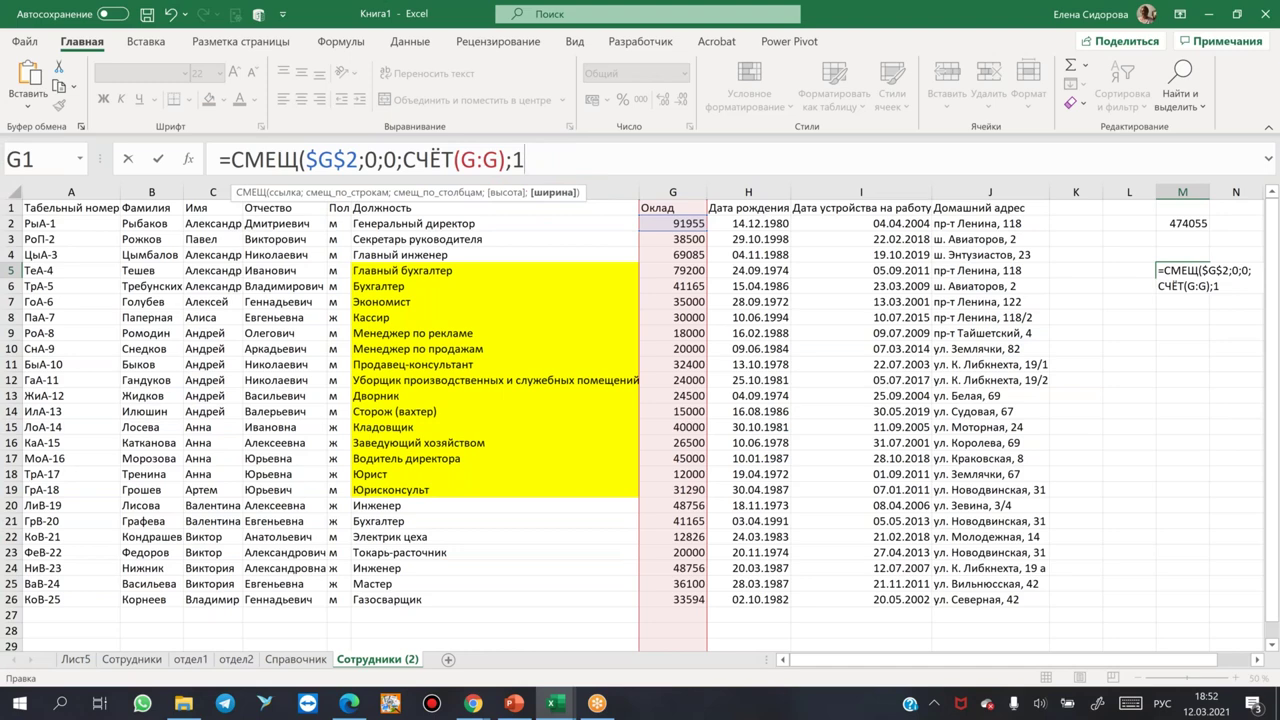
pyautogui.write(')')
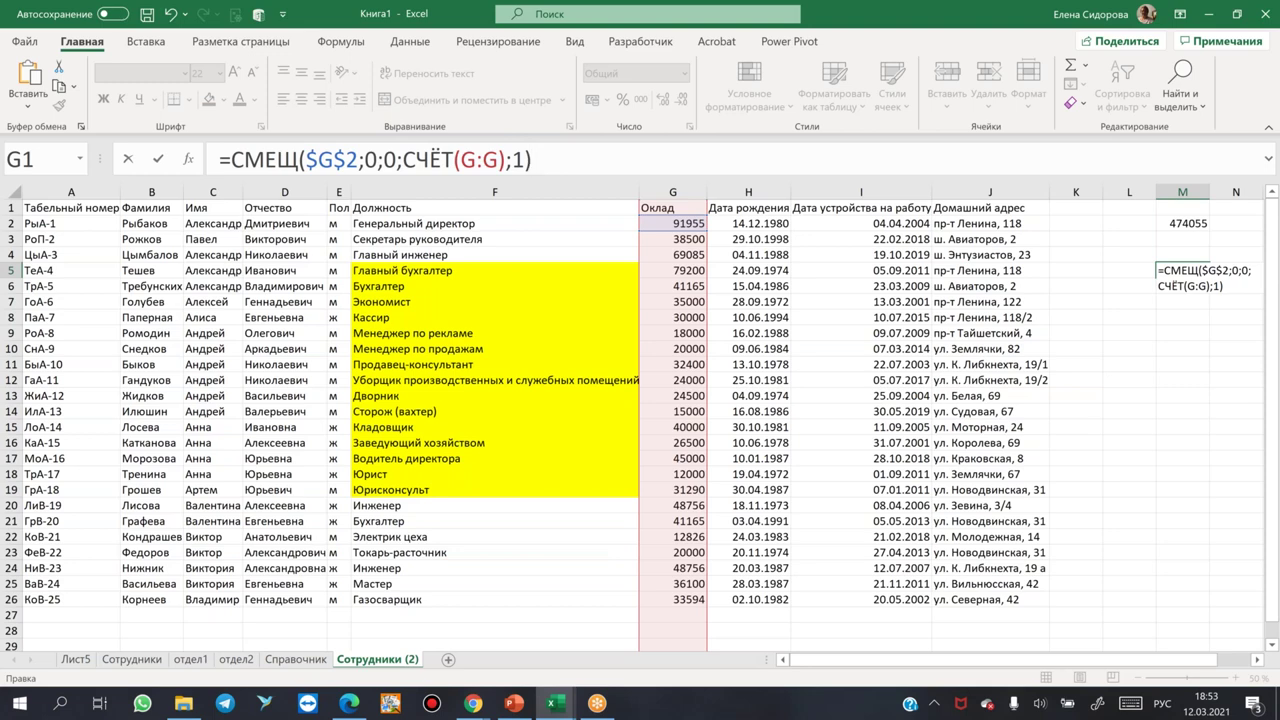
pyautogui.press('Return')
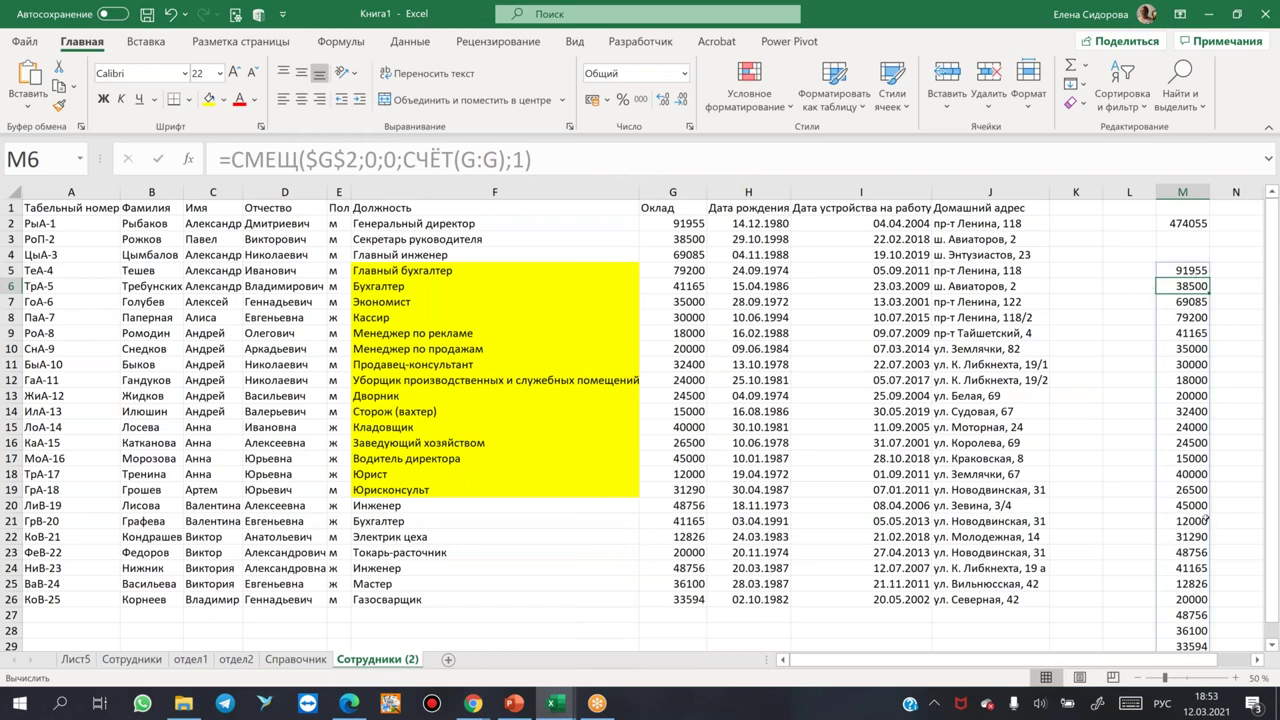
pyautogui.scroll(-3, 1205, 519)
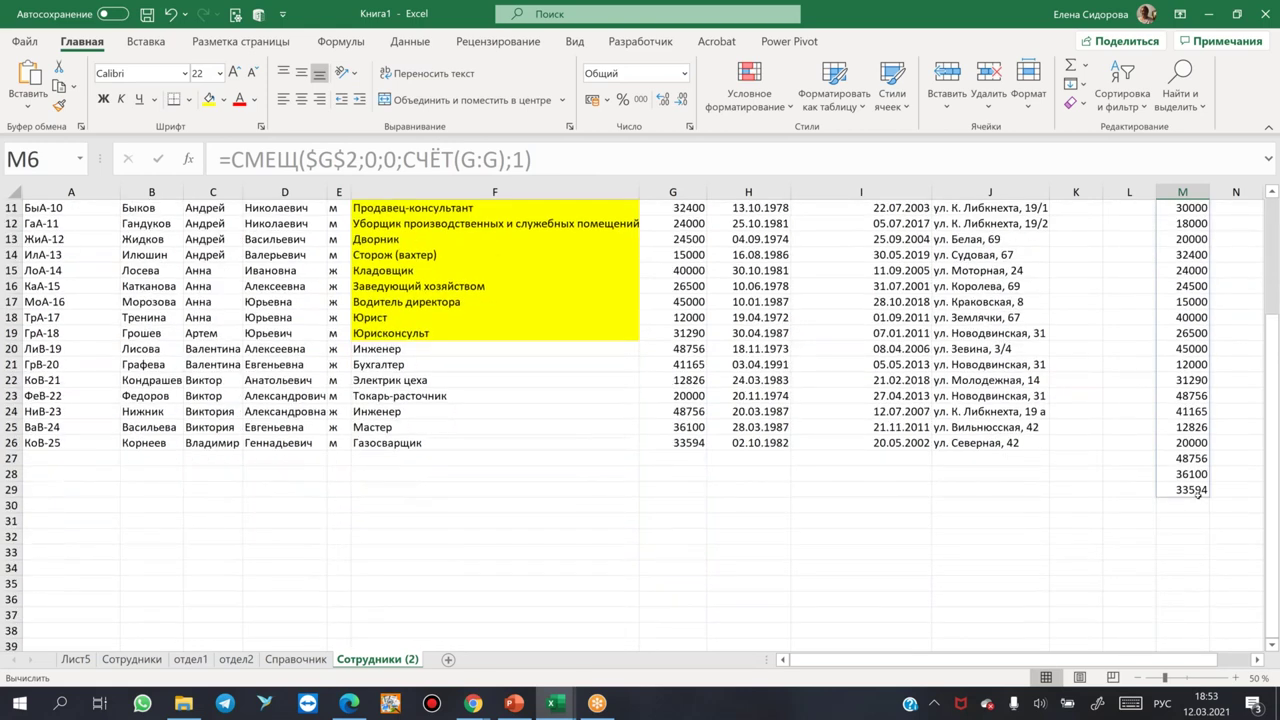
pyautogui.scroll(3, 1197, 491)
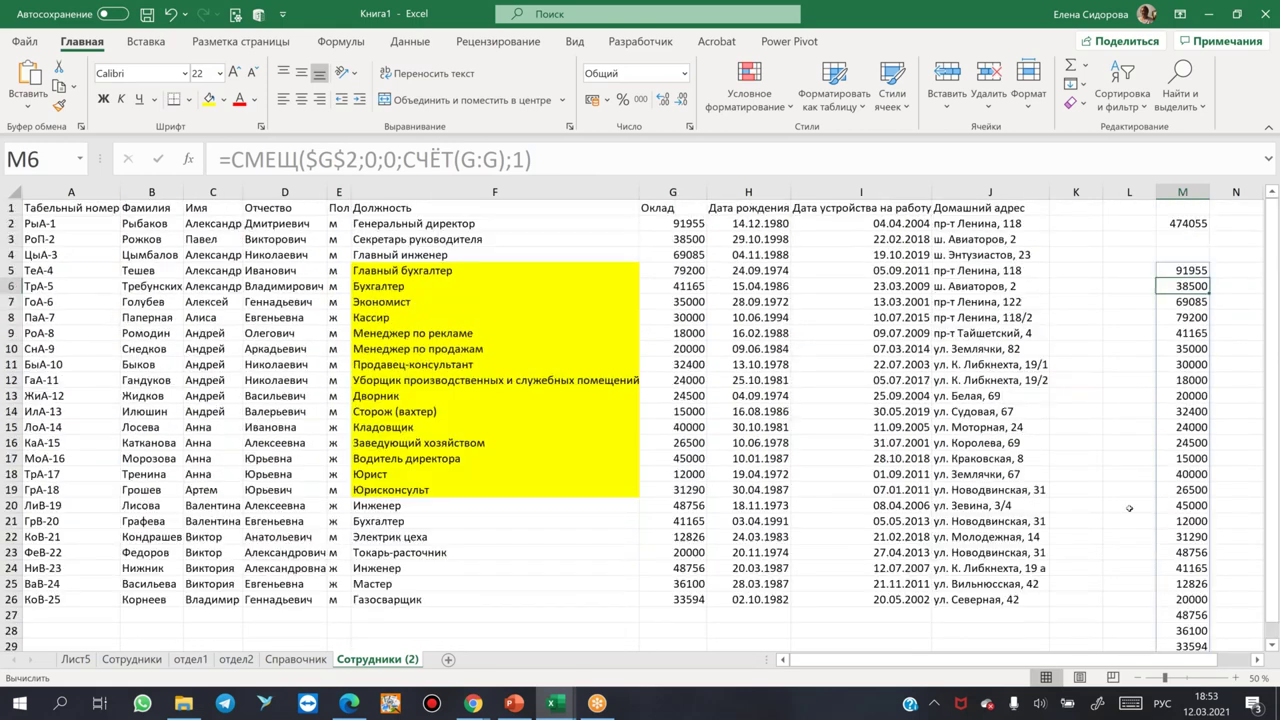
# Test the dynamic range by entering 100 in G27 below the last salary, check the end of the spilled list, and clear the test value.
pyautogui.click(689, 614)
pyautogui.write('100')
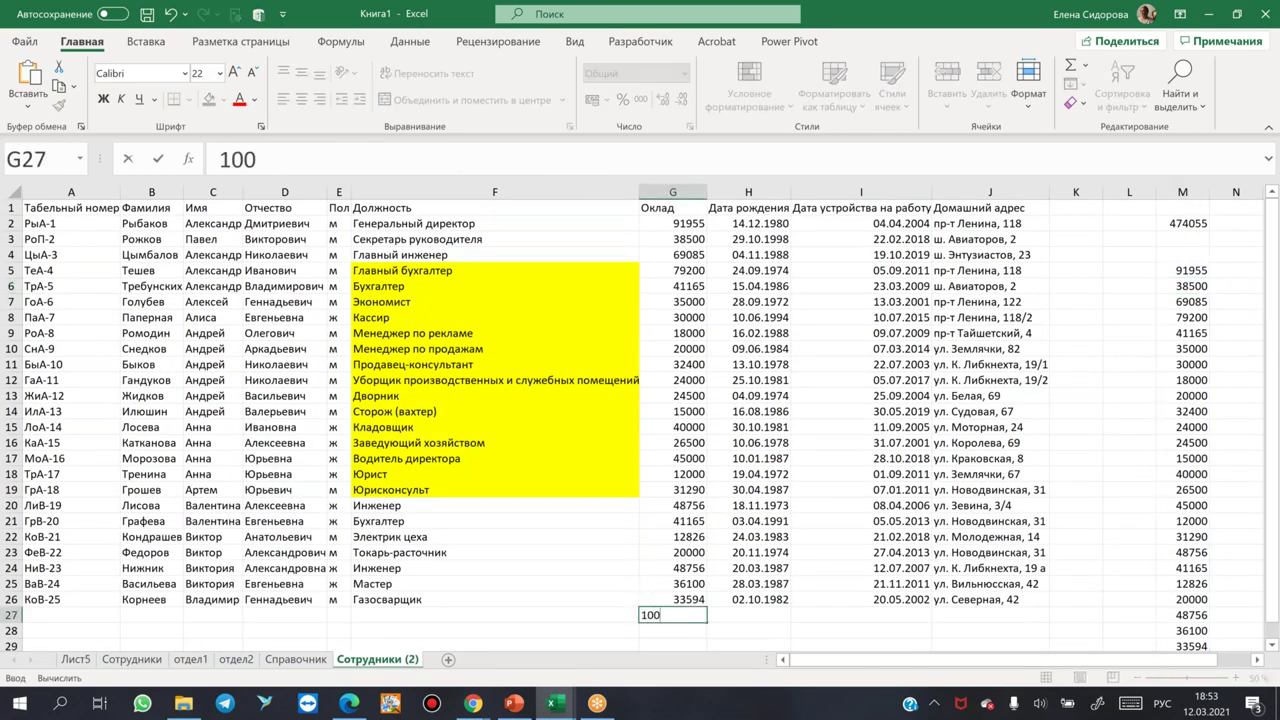
pyautogui.press('Return')
pyautogui.scroll(-5, 1213, 573)
pyautogui.scroll(-1, 1213, 573)
pyautogui.click(663, 300)
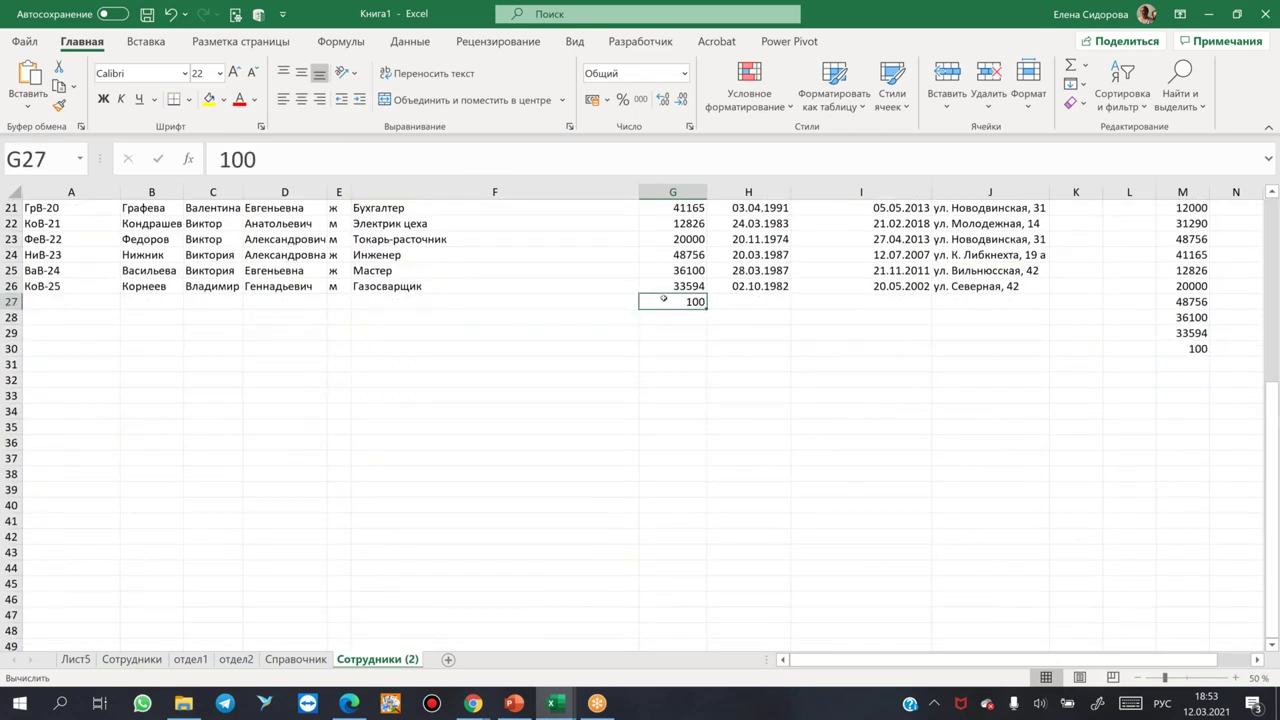
pyautogui.press('Delete')
pyautogui.scroll(7, 1197, 317)
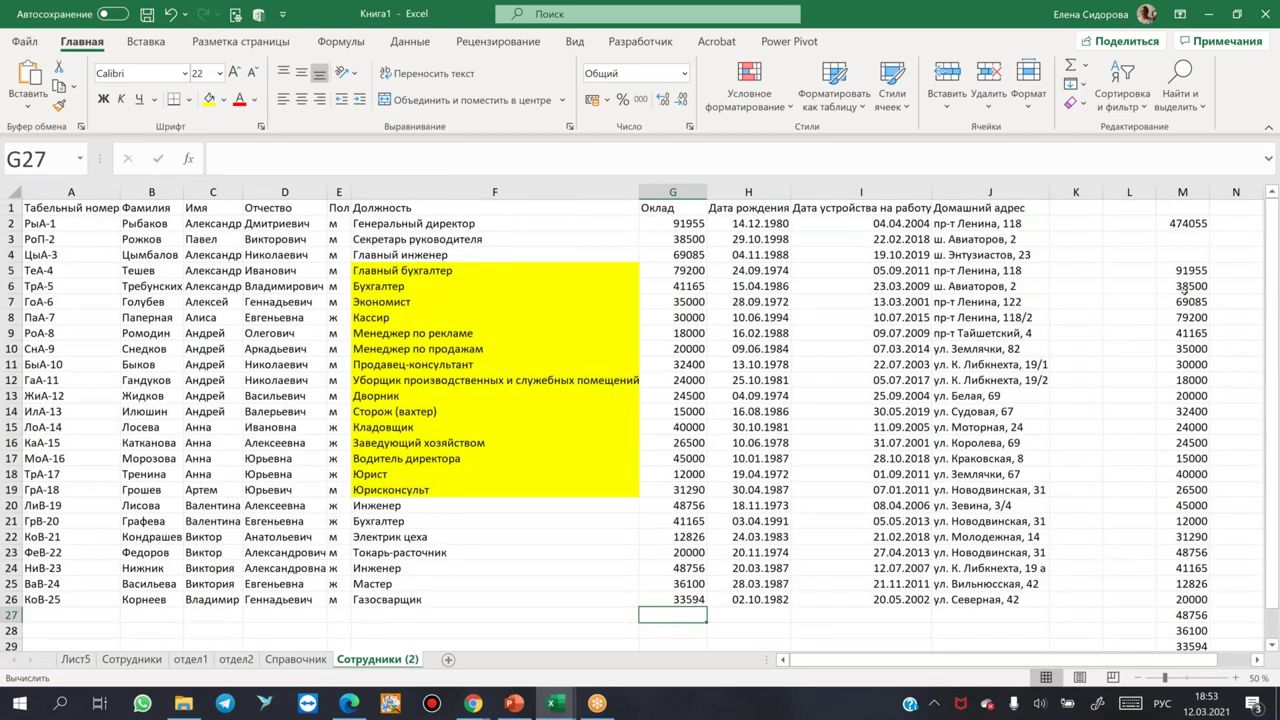
# Copy the text of the dynamic range formula in M5, =СМЕЩ($G$2;0;0;СЧЁТ(G:G);1), without changing the cell.
pyautogui.click(1185, 271)
pyautogui.hotkey('ctrl', 'shift', 'Down')
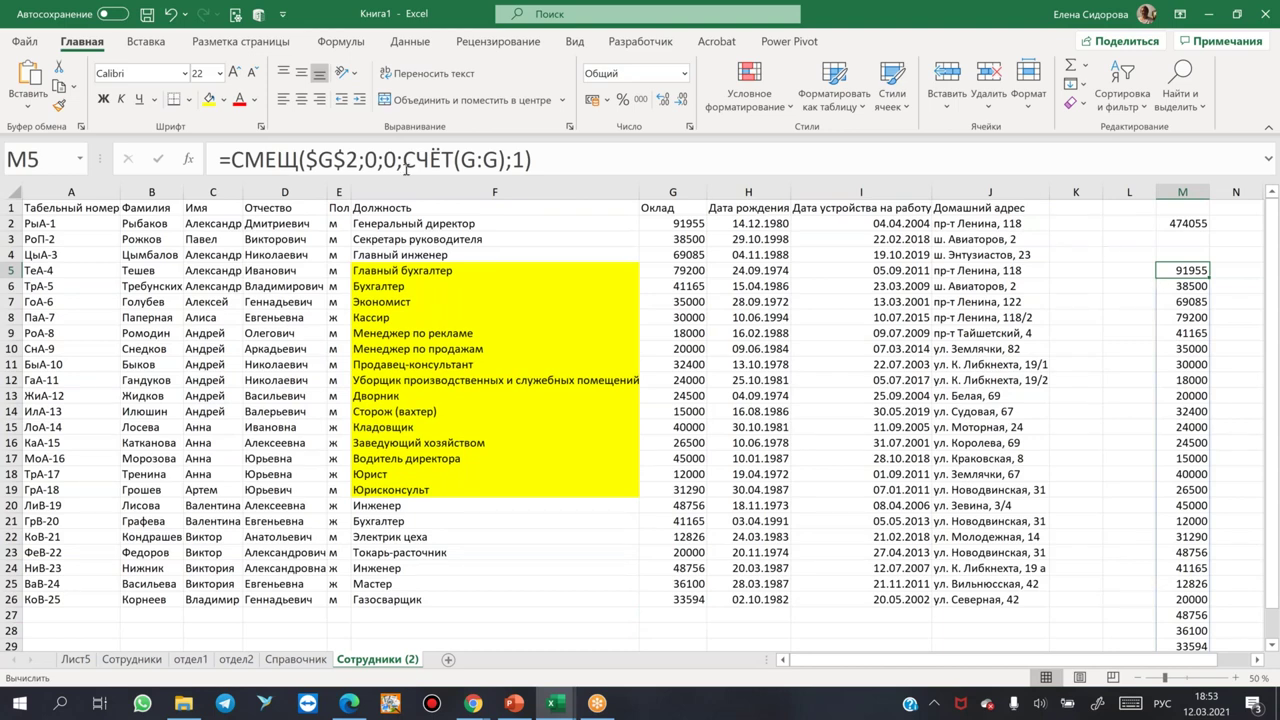
pyautogui.moveTo(567, 160); pyautogui.dragTo(218, 160)
pyautogui.hotkey('ctrl', 'c')
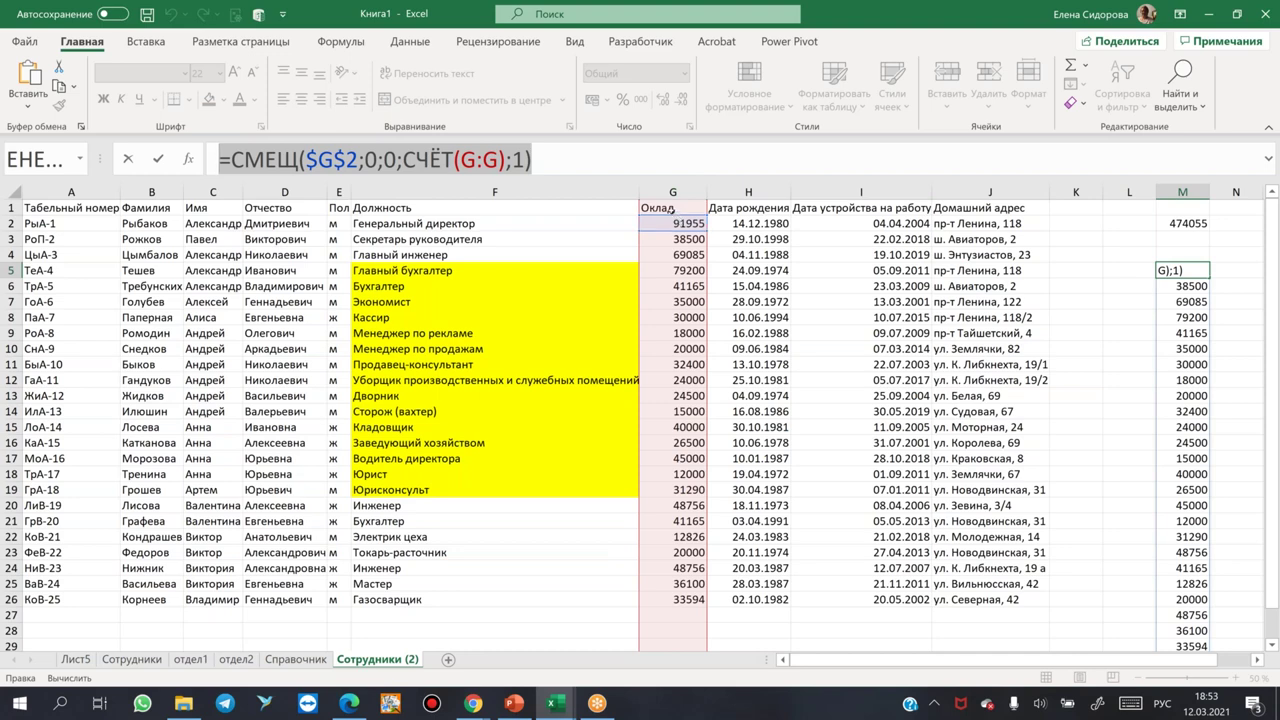
pyautogui.hotkey('ctrl', 'Return')
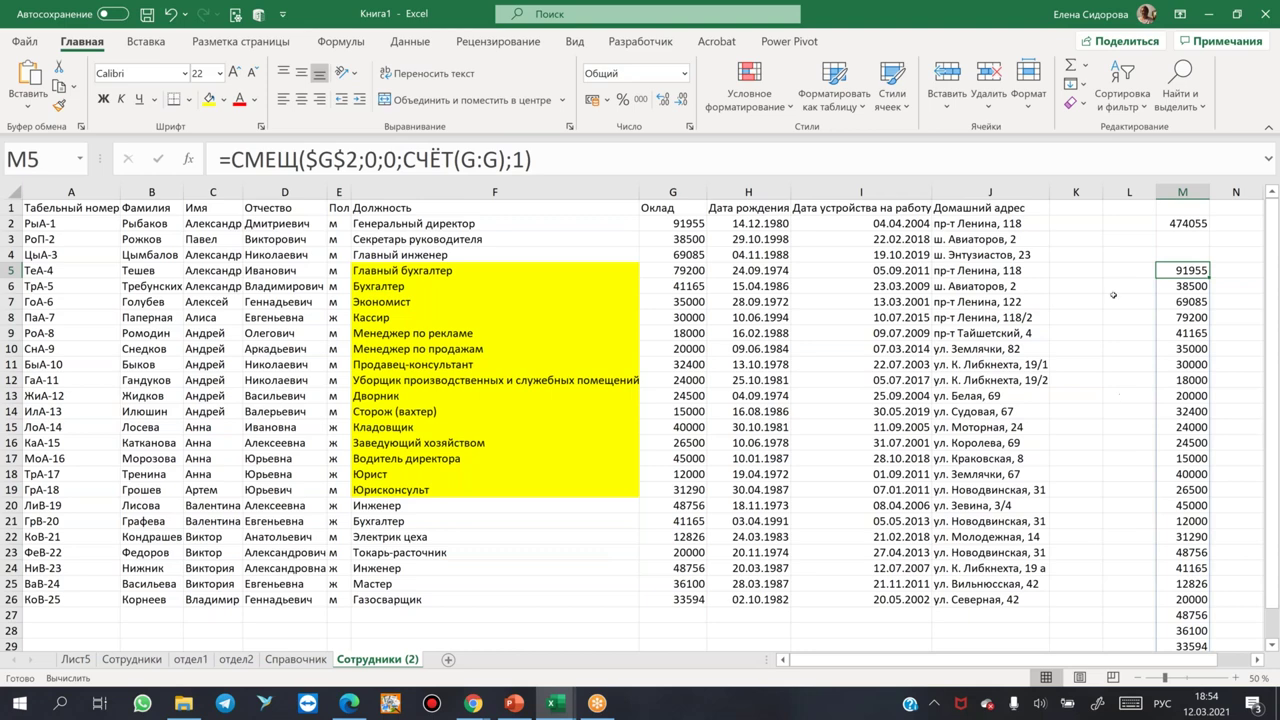
# Define a workbook-scoped name Оклады whose range is the copied formula =СМЕЩ($G$2;0;0;СЧЁТ(G:G);1).
pyautogui.click(1105, 254)
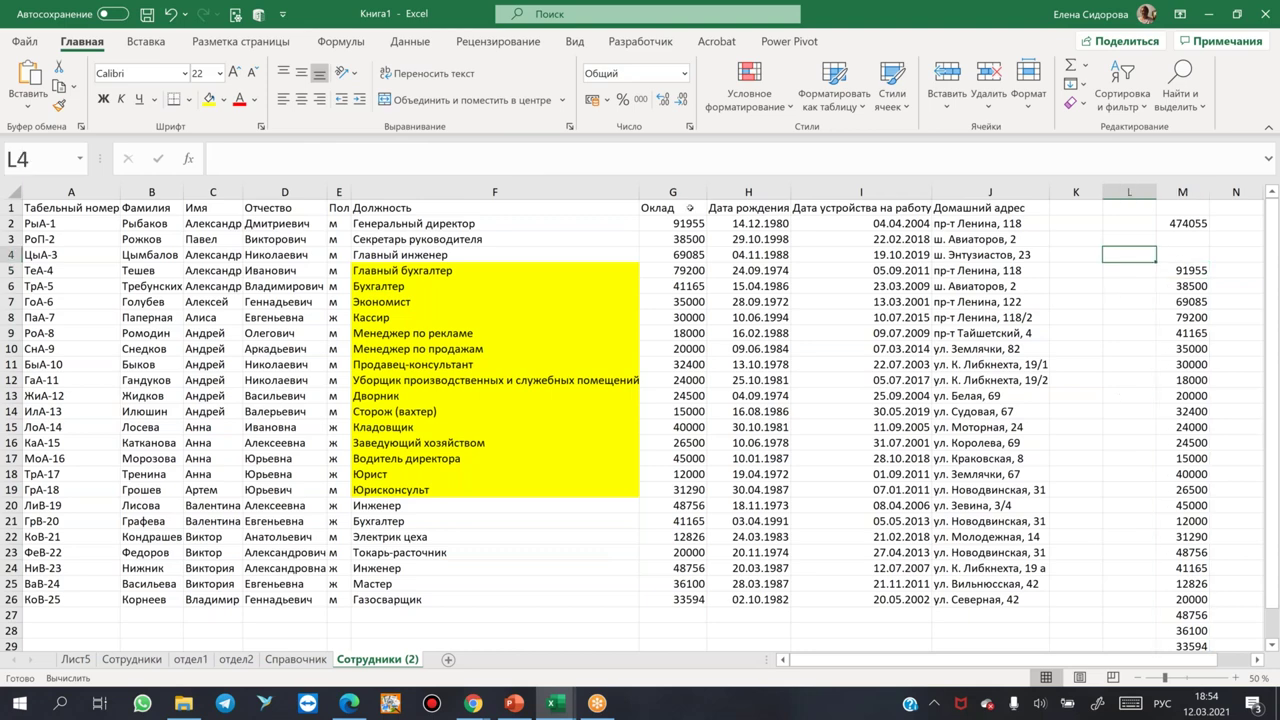
pyautogui.click(409, 46)
pyautogui.click(345, 45)
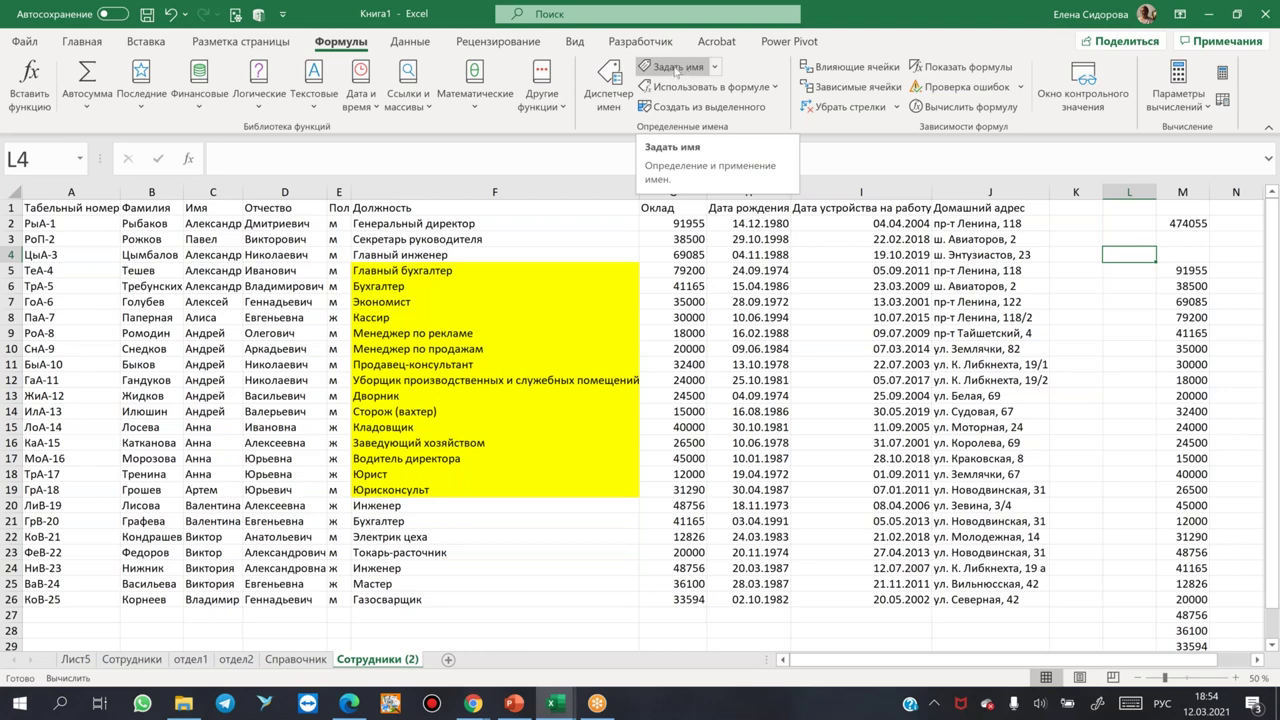
pyautogui.click(650, 68)
pyautogui.click(650, 68)
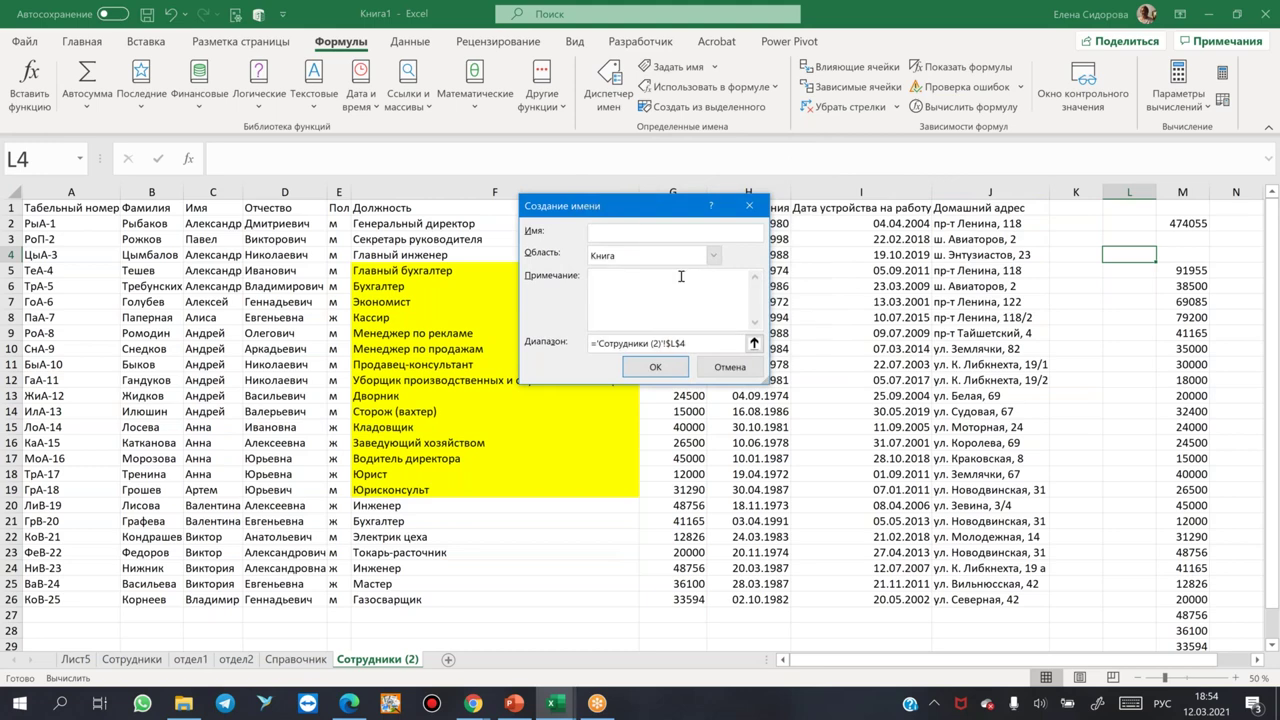
pyautogui.write('Оклады')
pyautogui.moveTo(706, 341); pyautogui.dragTo(409, 487)
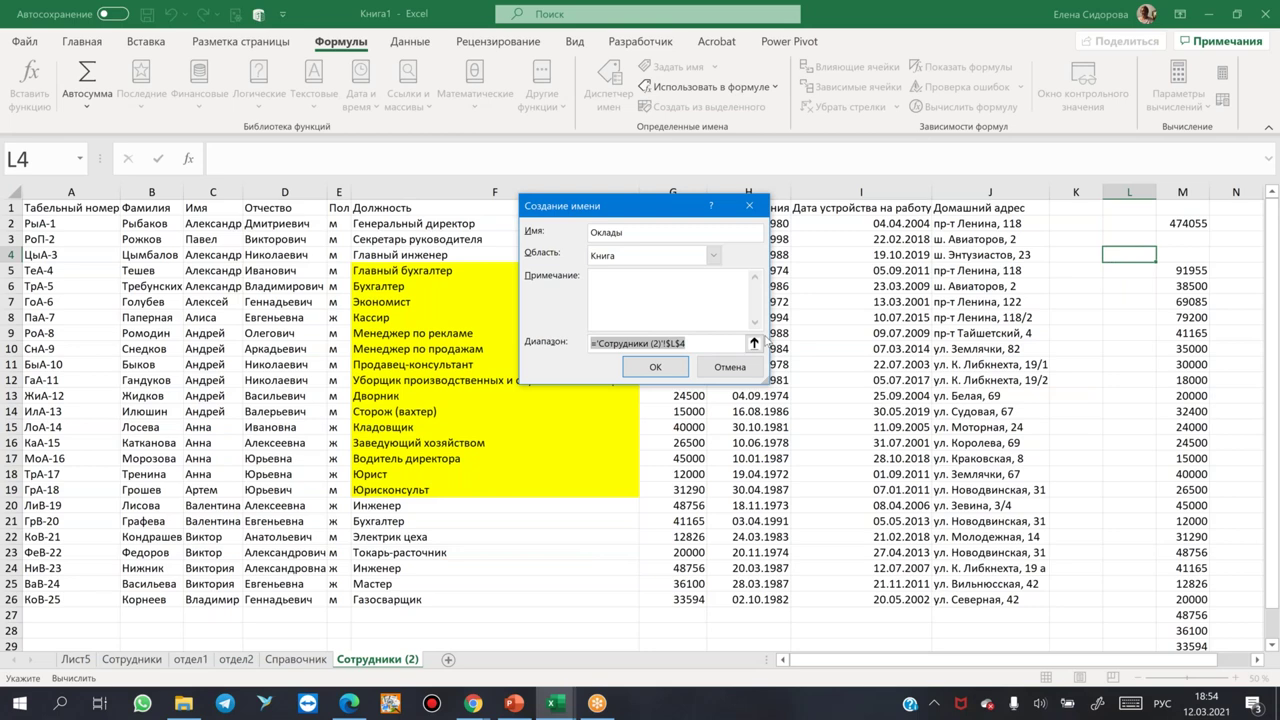
pyautogui.hotkey('ctrl', 'v')
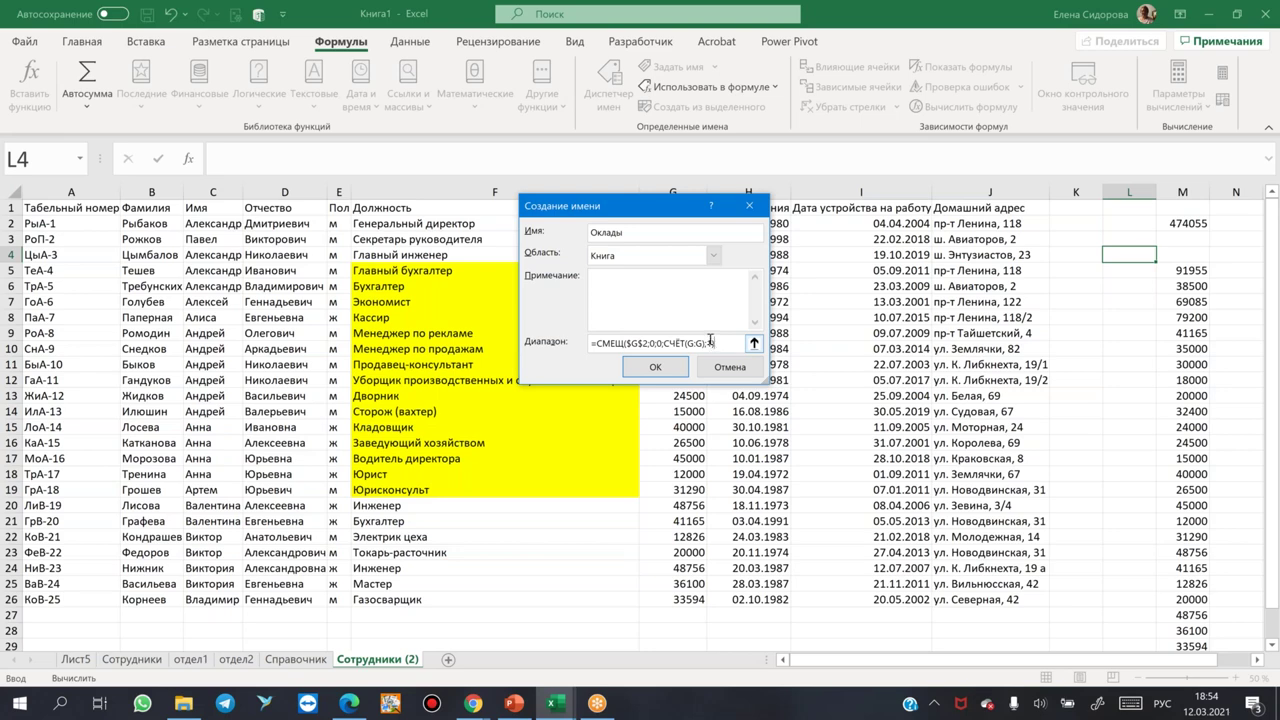
pyautogui.click(652, 367)
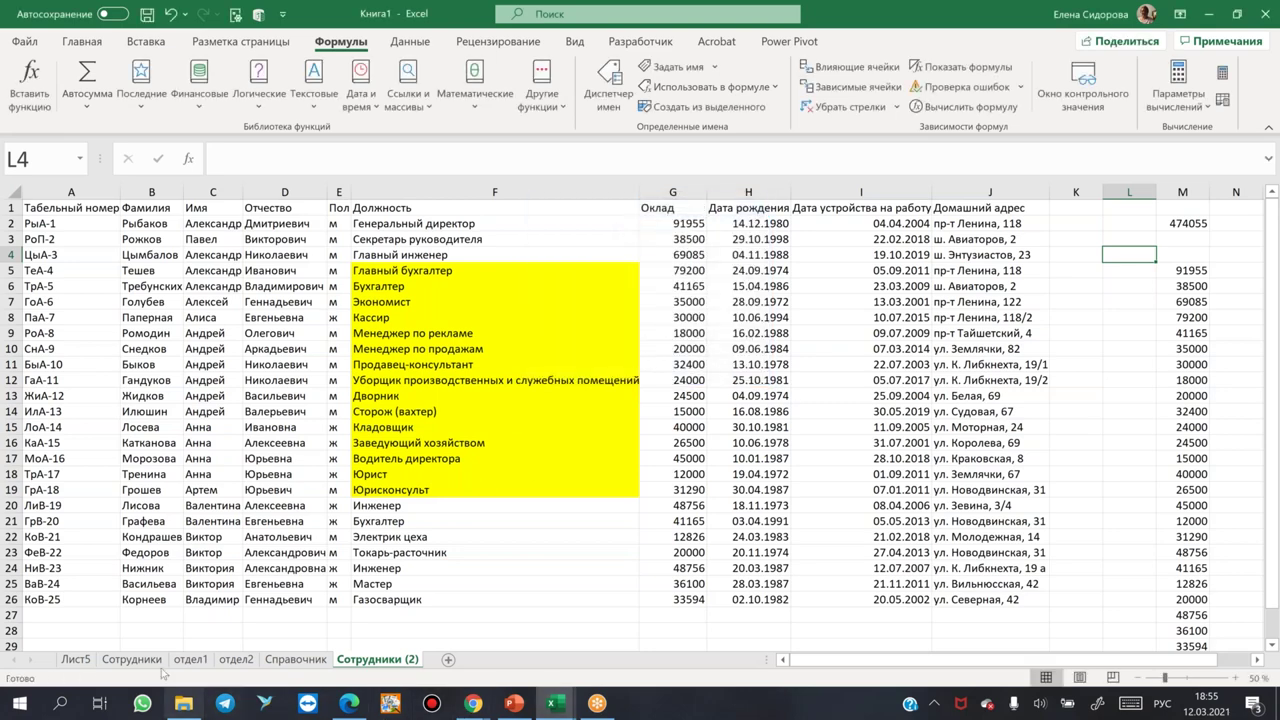
# Enter =МИН(Оклады) in D2 of sheet Лист5 and slightly widen column D.
pyautogui.click(75, 659)
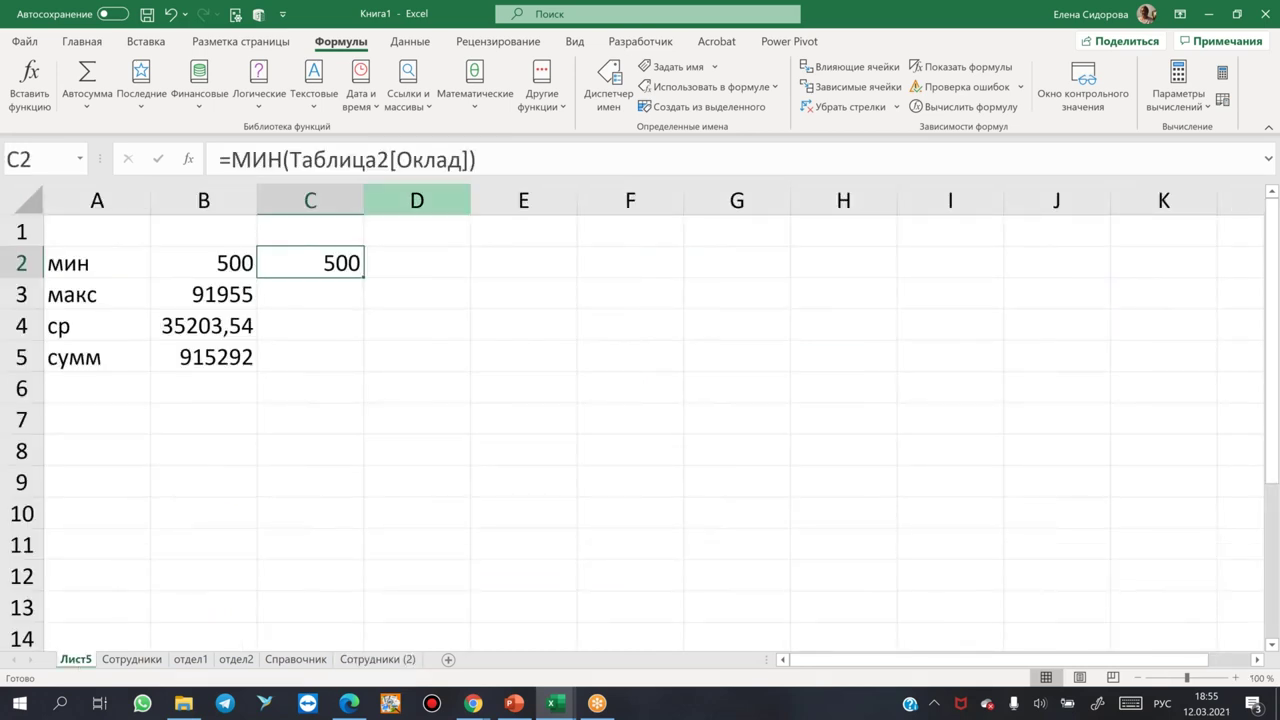
pyautogui.click(433, 262)
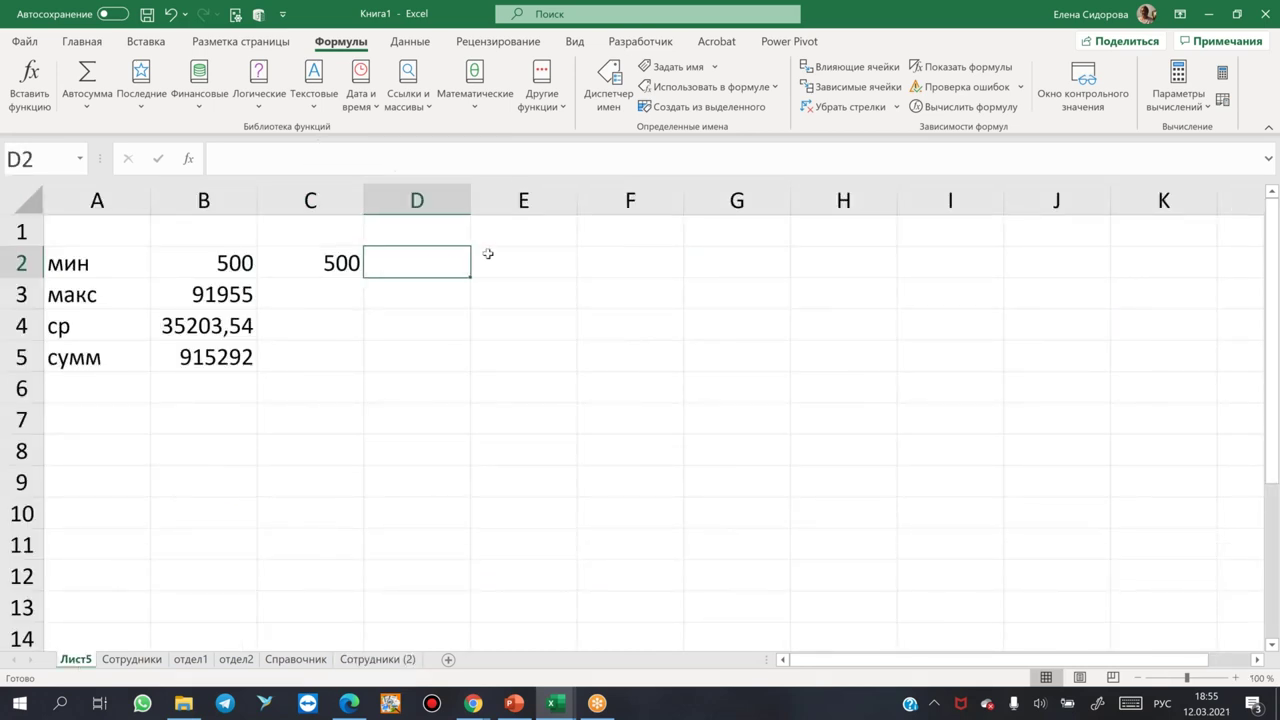
pyautogui.write('=ми')
pyautogui.press('Tab')
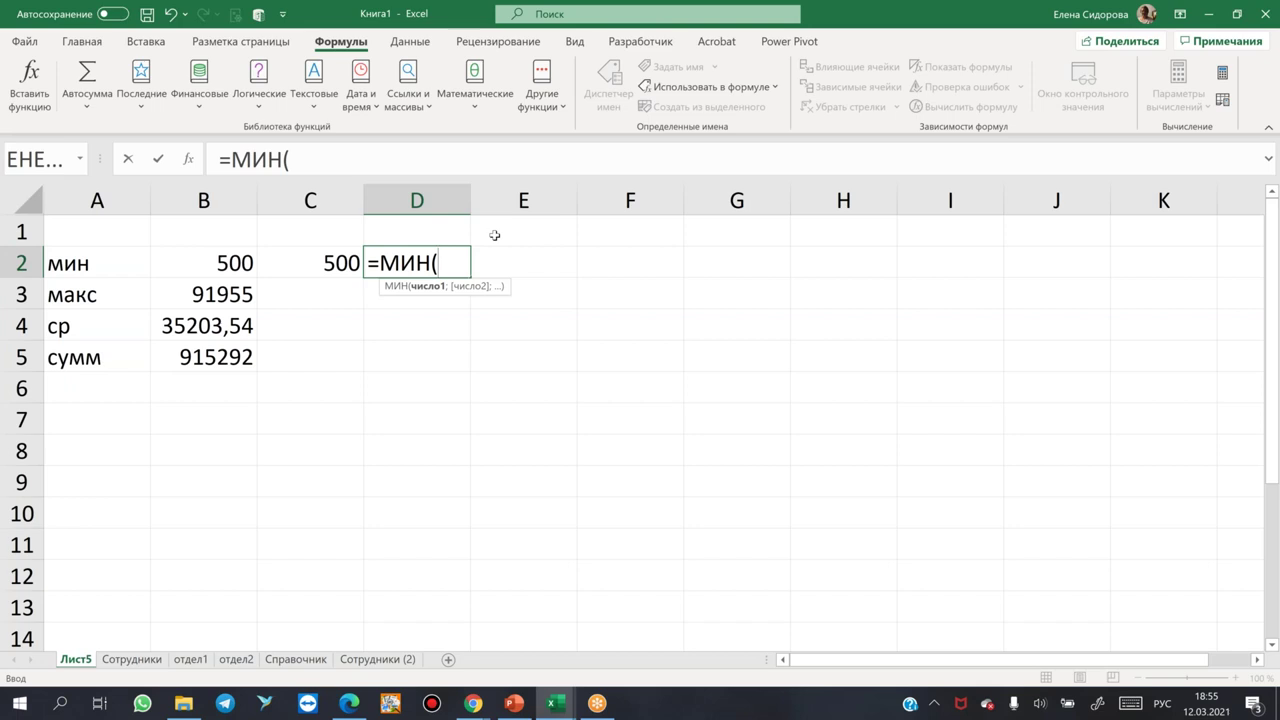
pyautogui.write('ок')
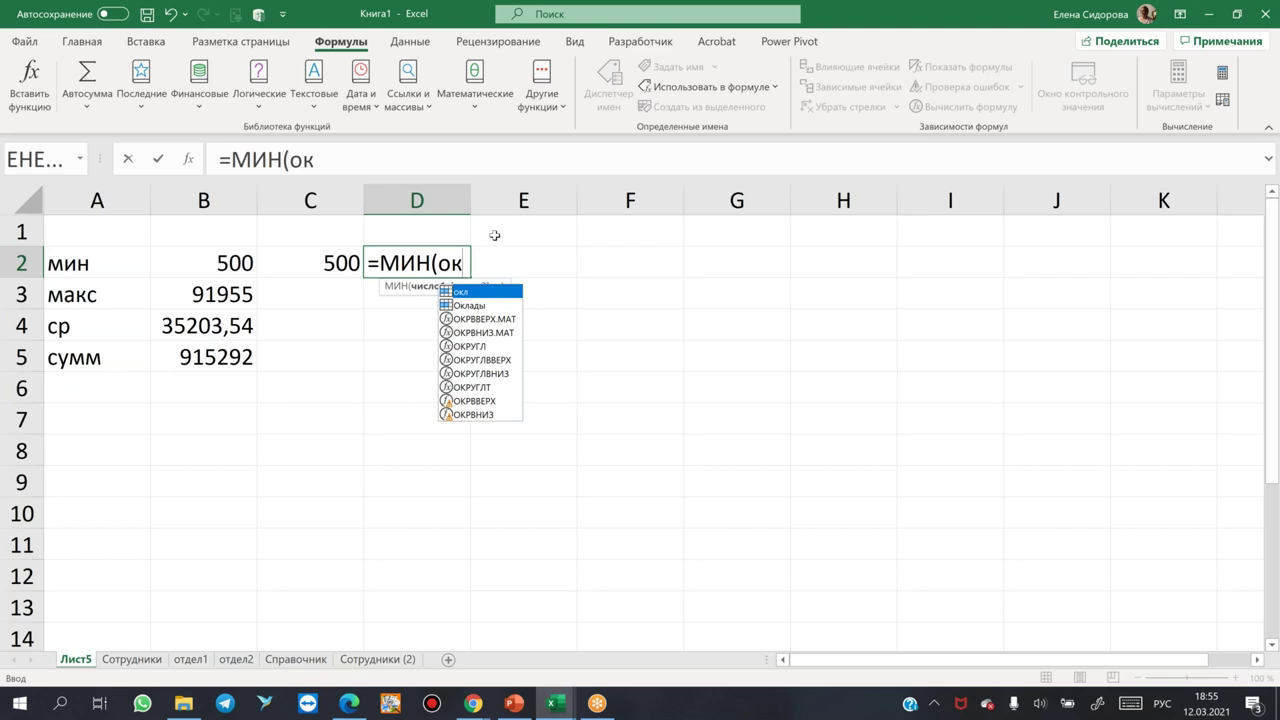
pyautogui.press('Down')
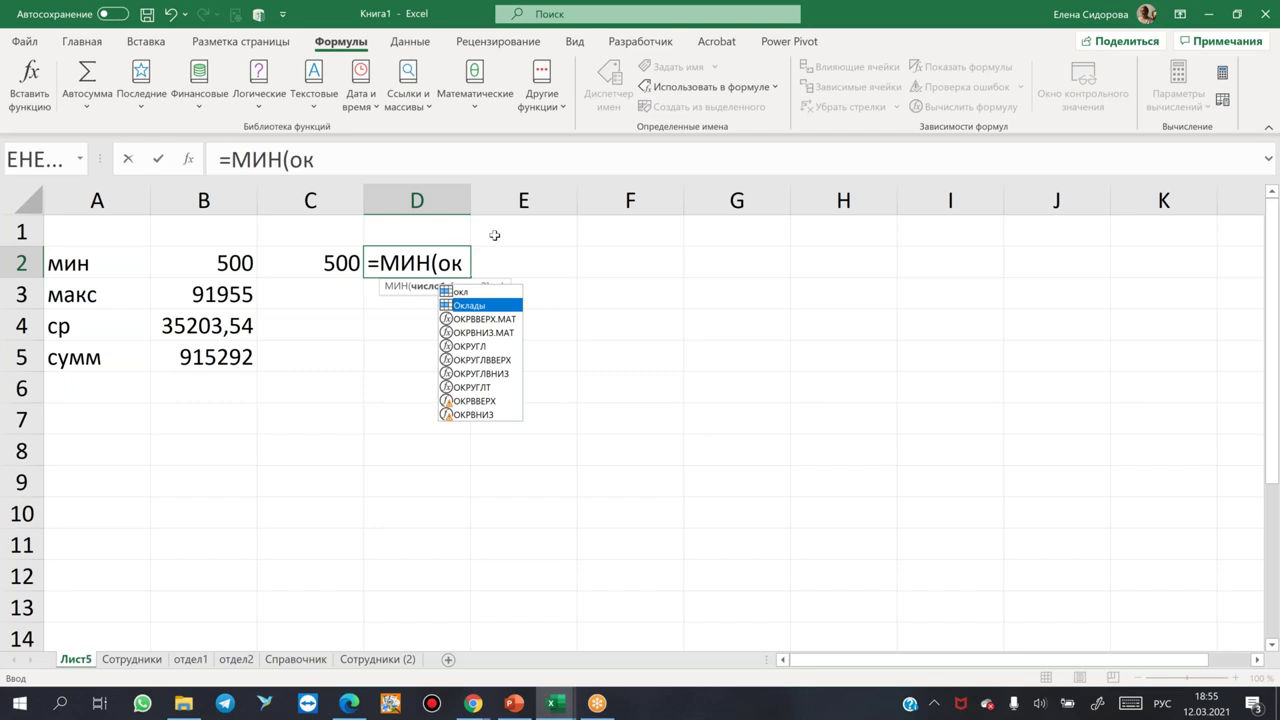
pyautogui.press('Tab')
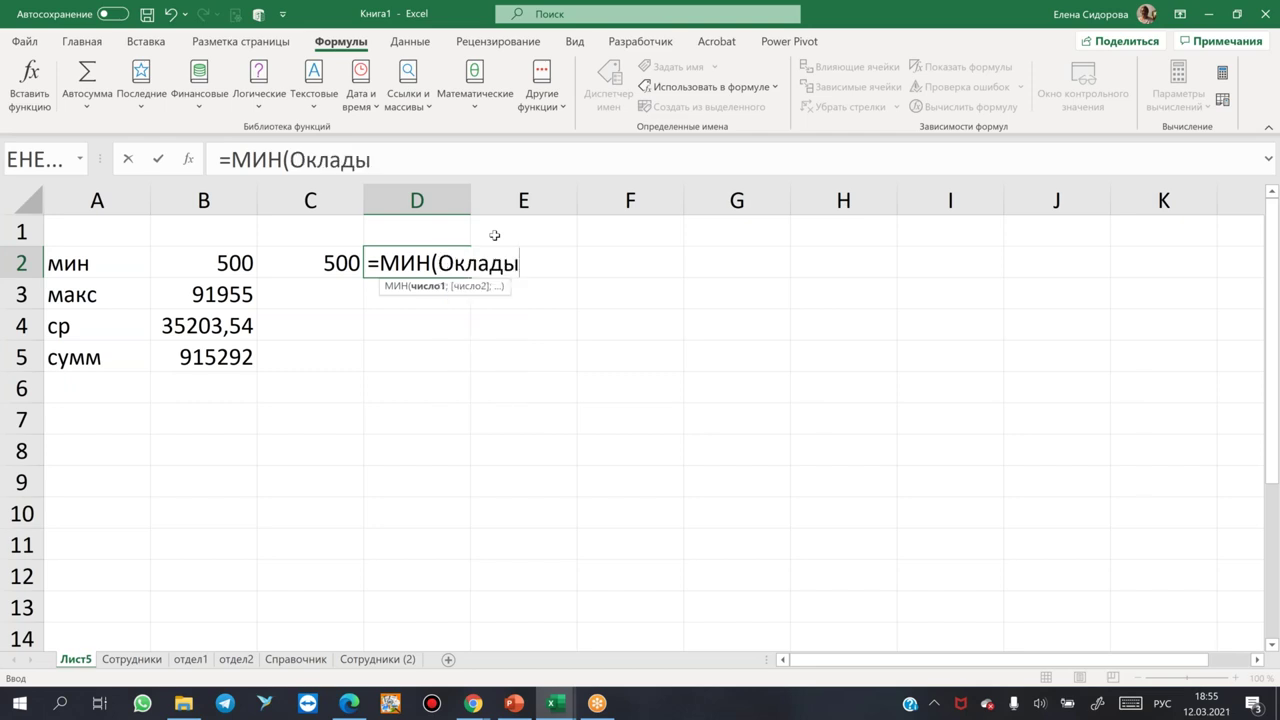
pyautogui.press('Return')
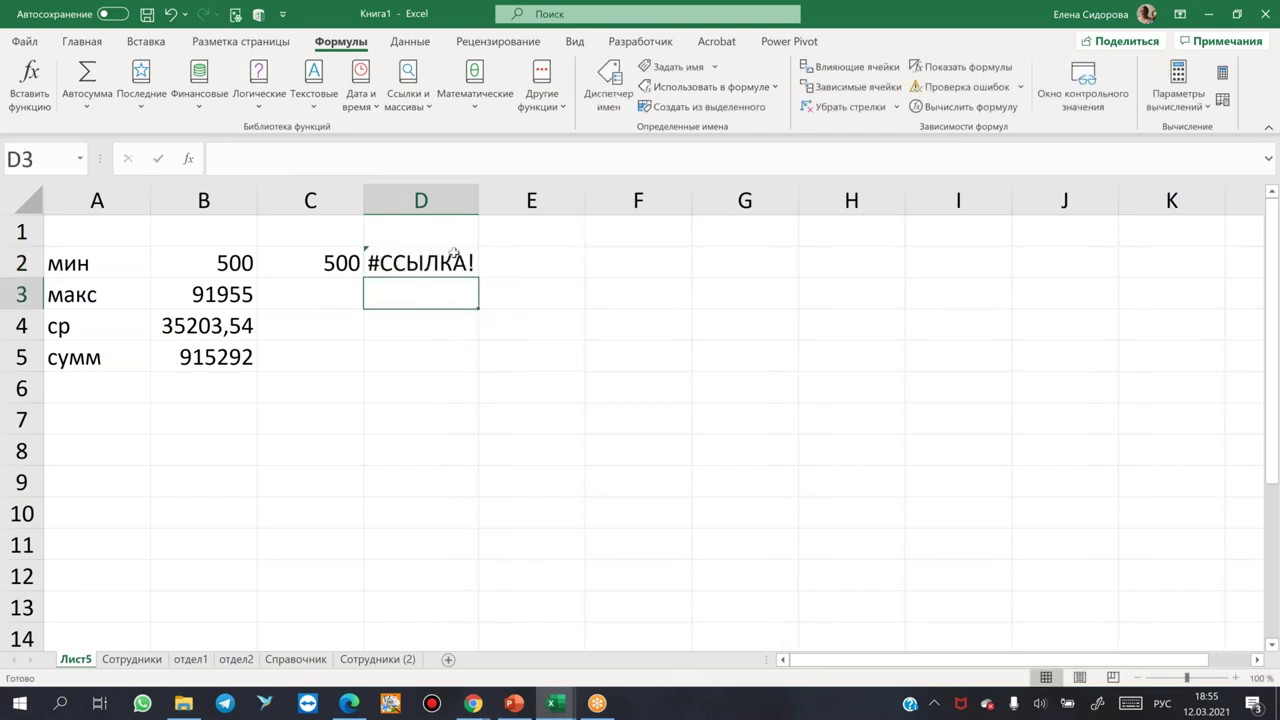
pyautogui.click(444, 262)
pyautogui.moveTo(478, 192); pyautogui.dragTo(500, 192)
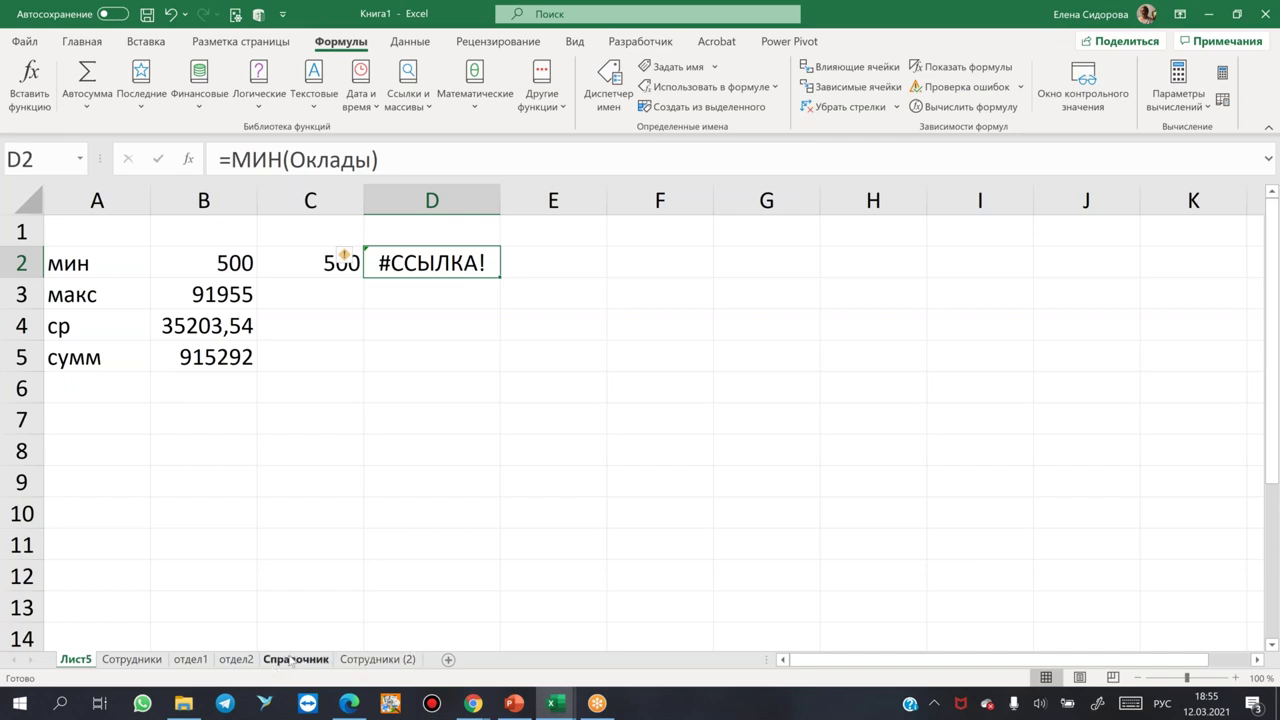
# Examine the scope options offered for a new defined name, and close the dialog without creating one.
pyautogui.click(670, 67)
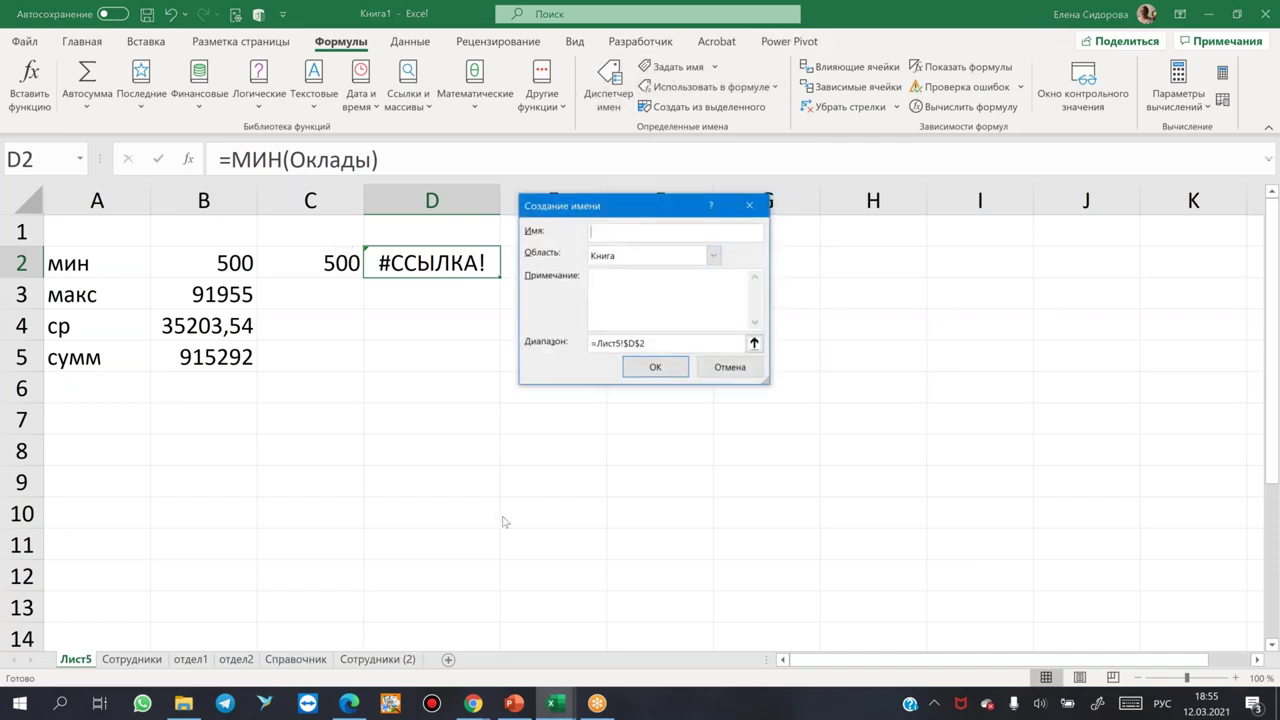
pyautogui.click(714, 256)
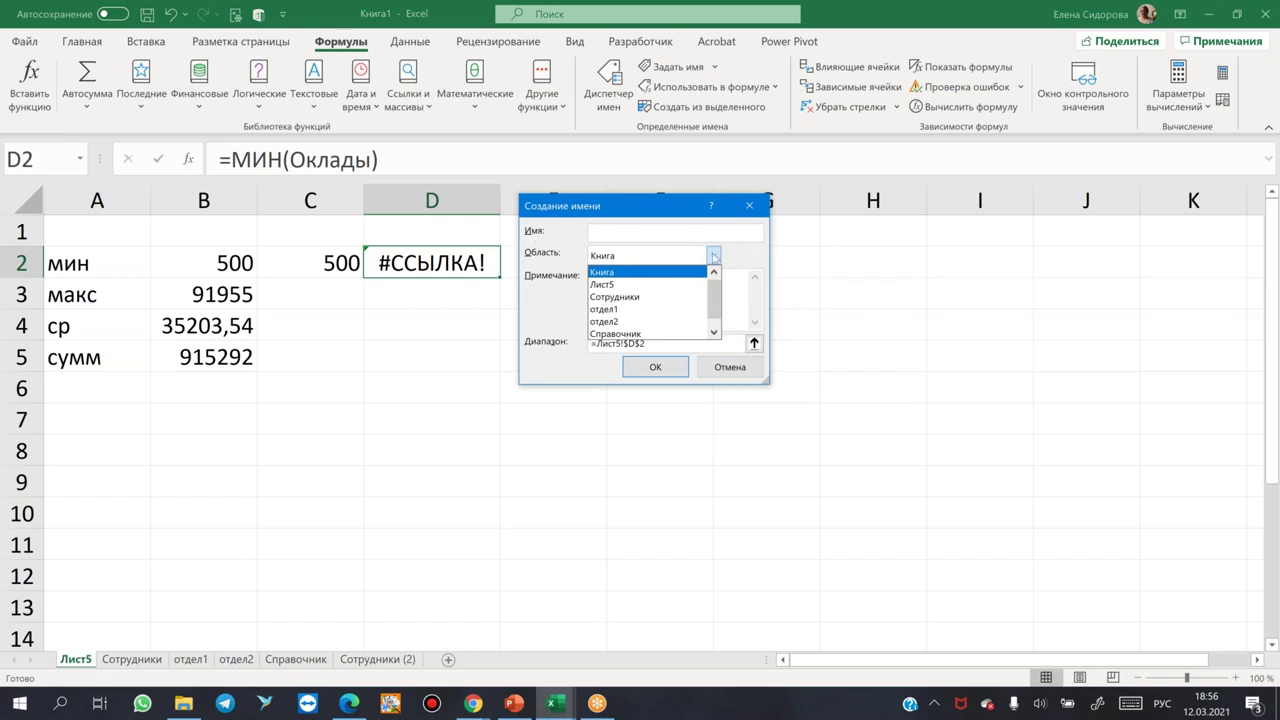
pyautogui.click(750, 208)
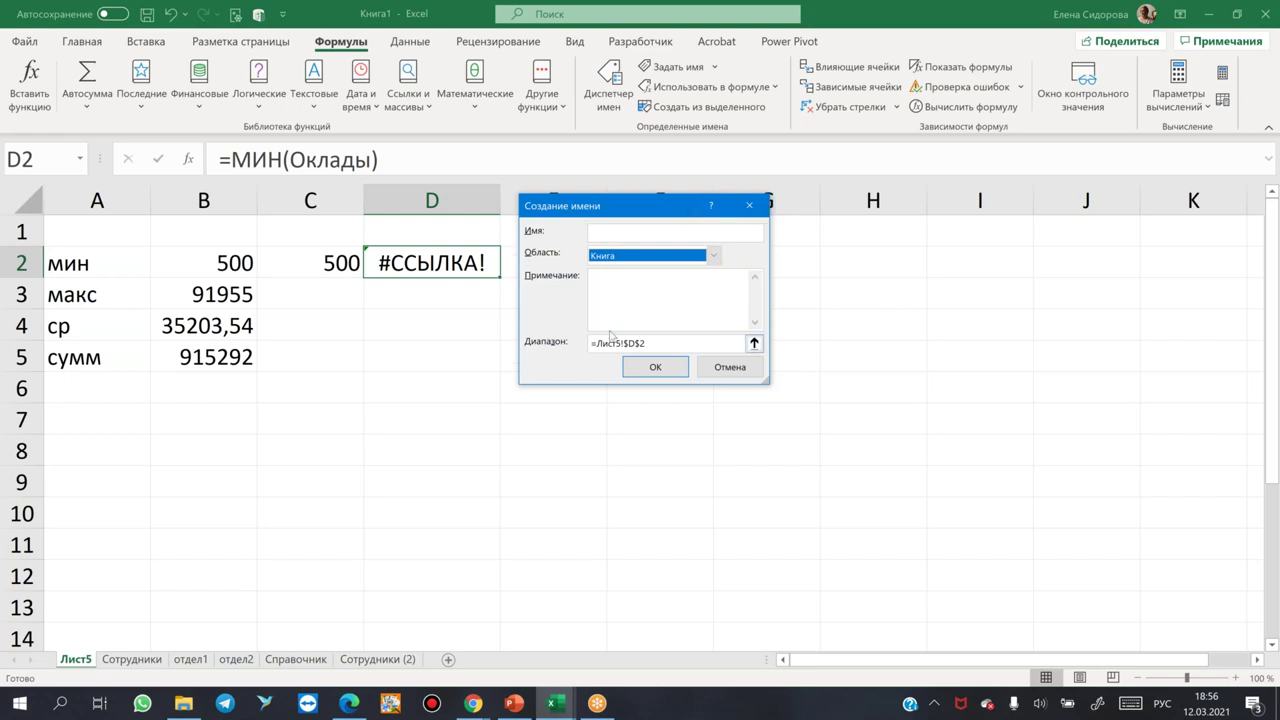
pyautogui.click(751, 206)
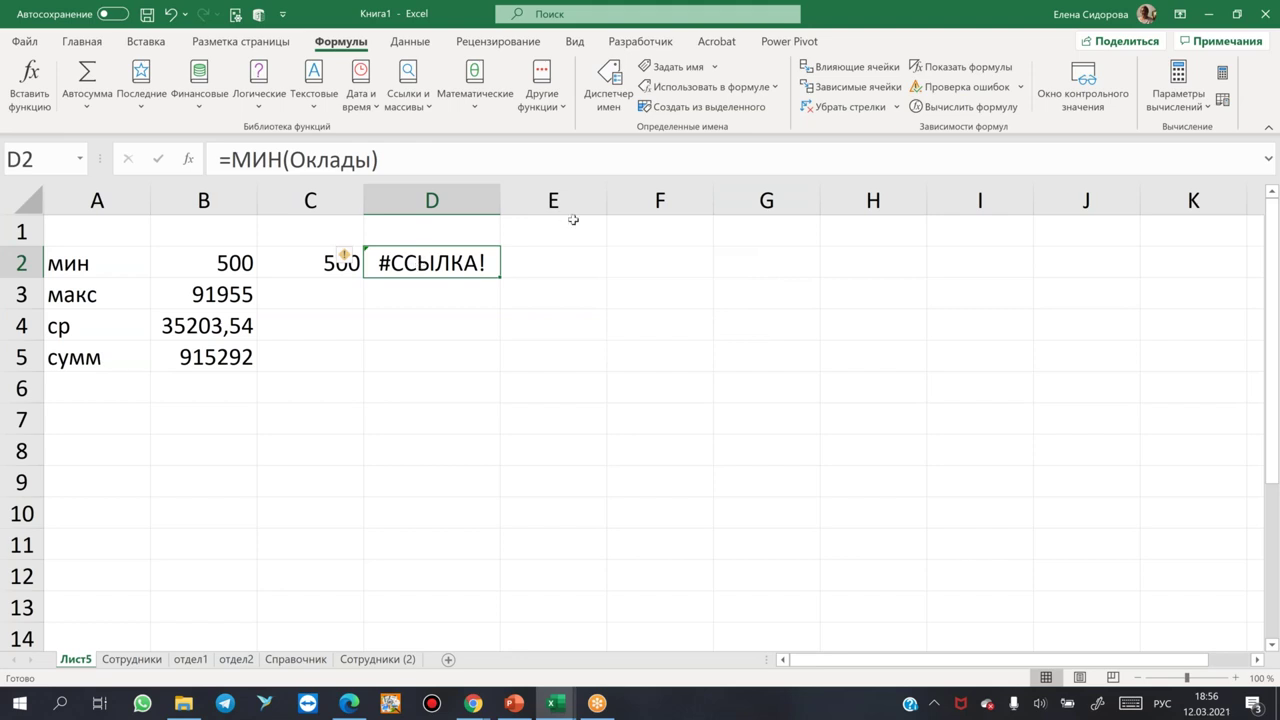
# Inspect the range formula stored under the defined name Оклады in the name manager.
pyautogui.click(611, 90)
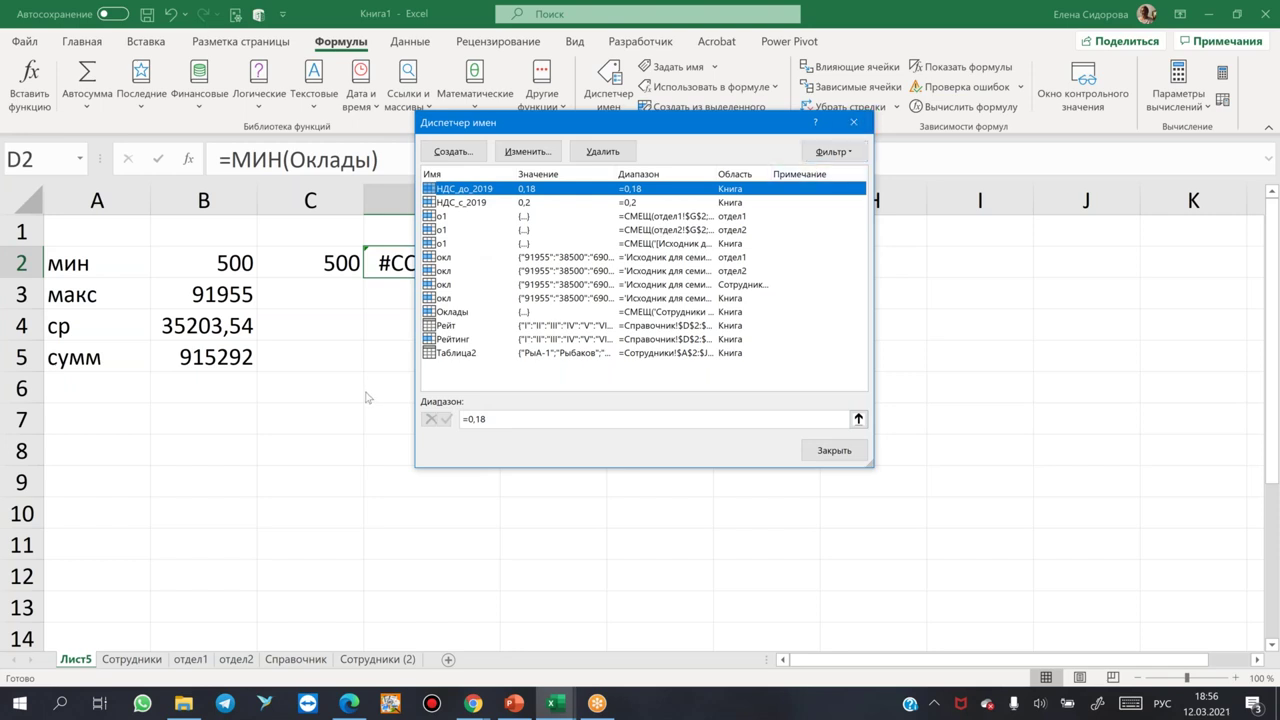
pyautogui.click(466, 316)
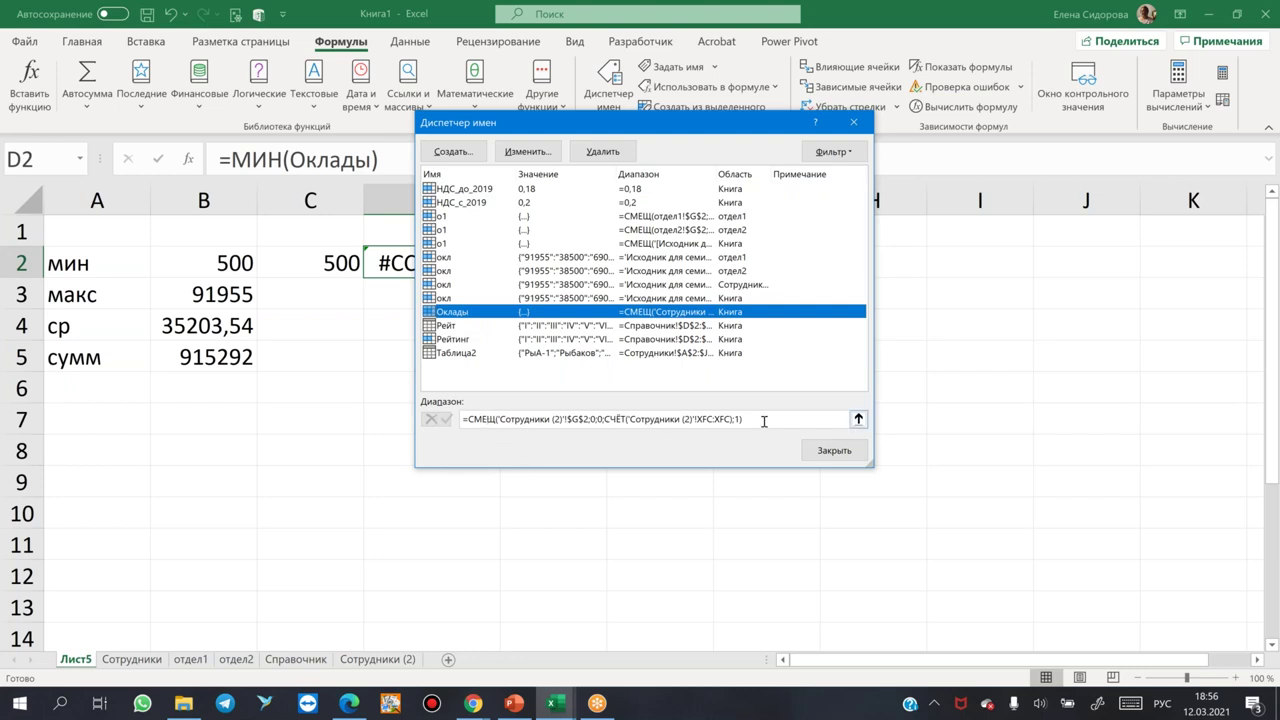
pyautogui.click(855, 124)
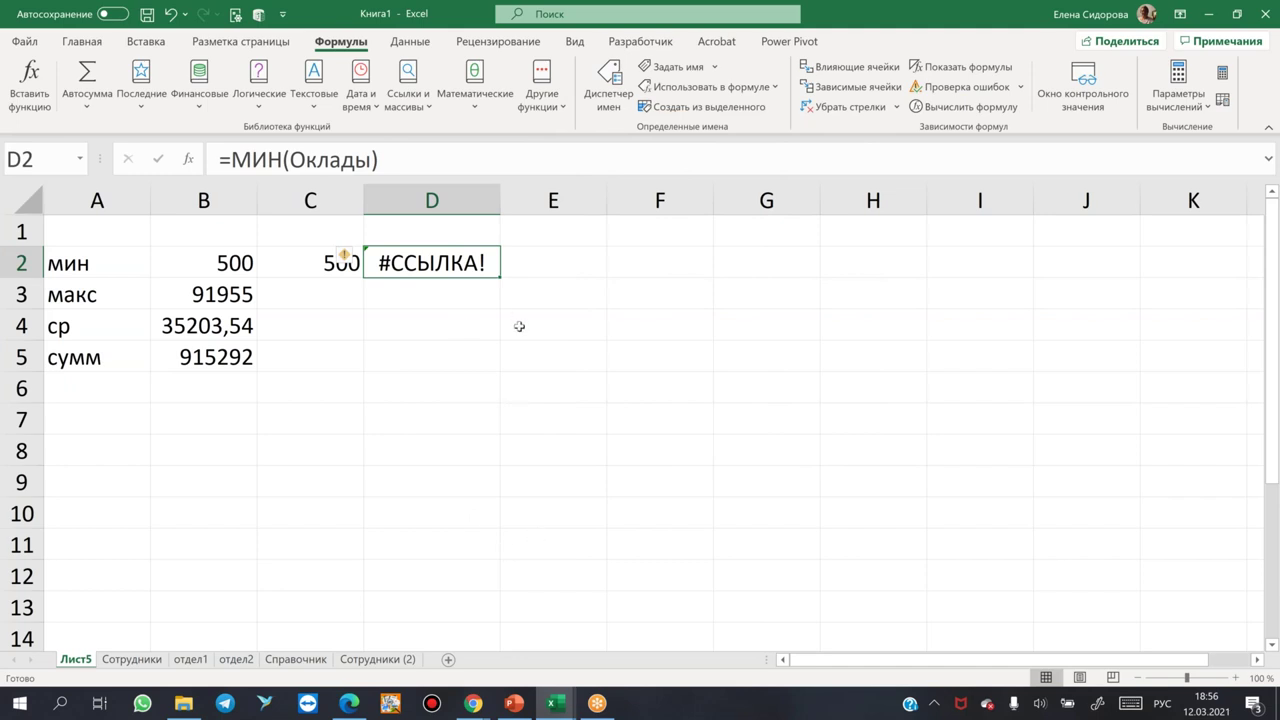
# Clear D2 on Лист5, and copy the formula text of M5 on sheet Сотрудники (2) again without changing the cell.
pyautogui.press('Delete')
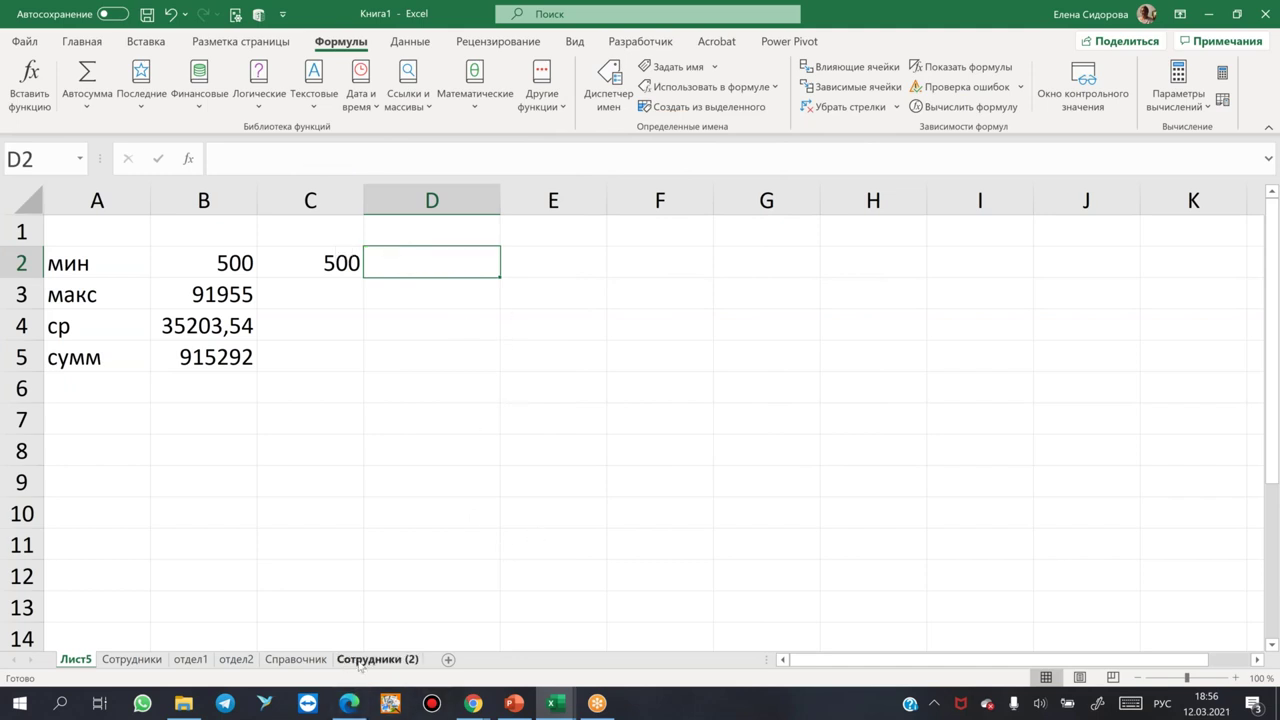
pyautogui.click(362, 662)
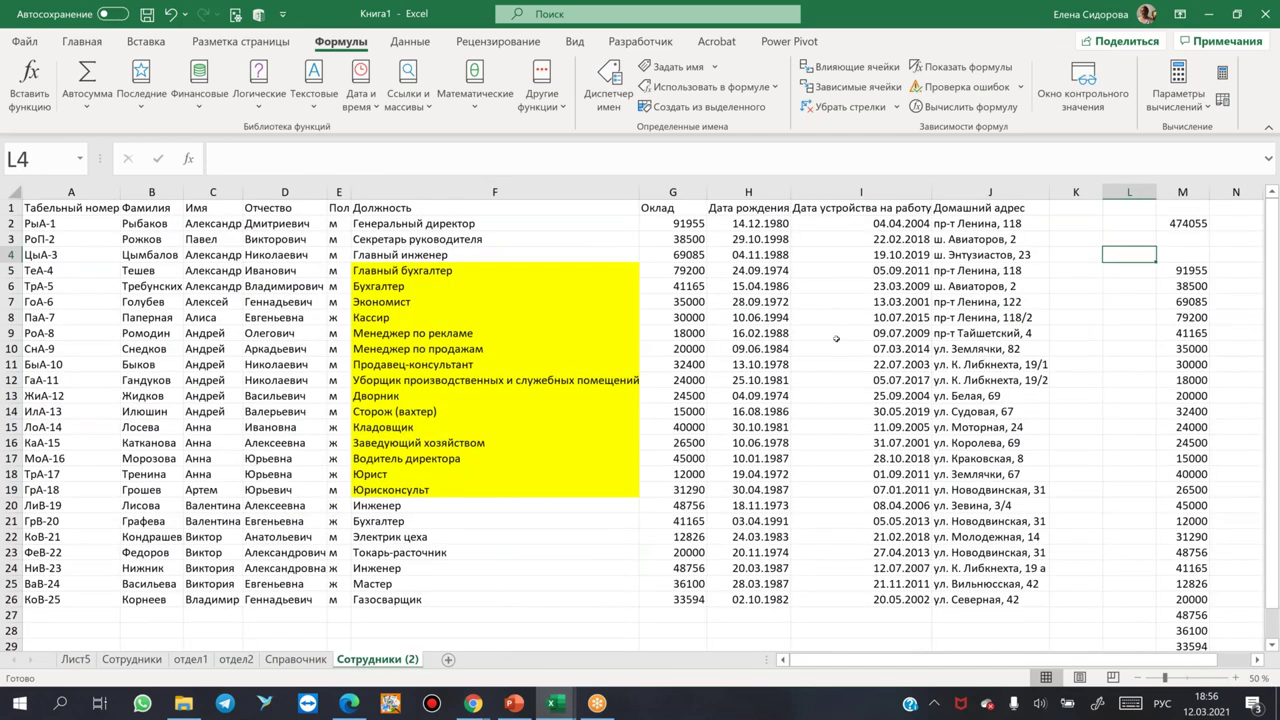
pyautogui.click(1189, 271)
pyautogui.moveTo(563, 161); pyautogui.dragTo(218, 156)
pyautogui.hotkey('ctrl', 'c')
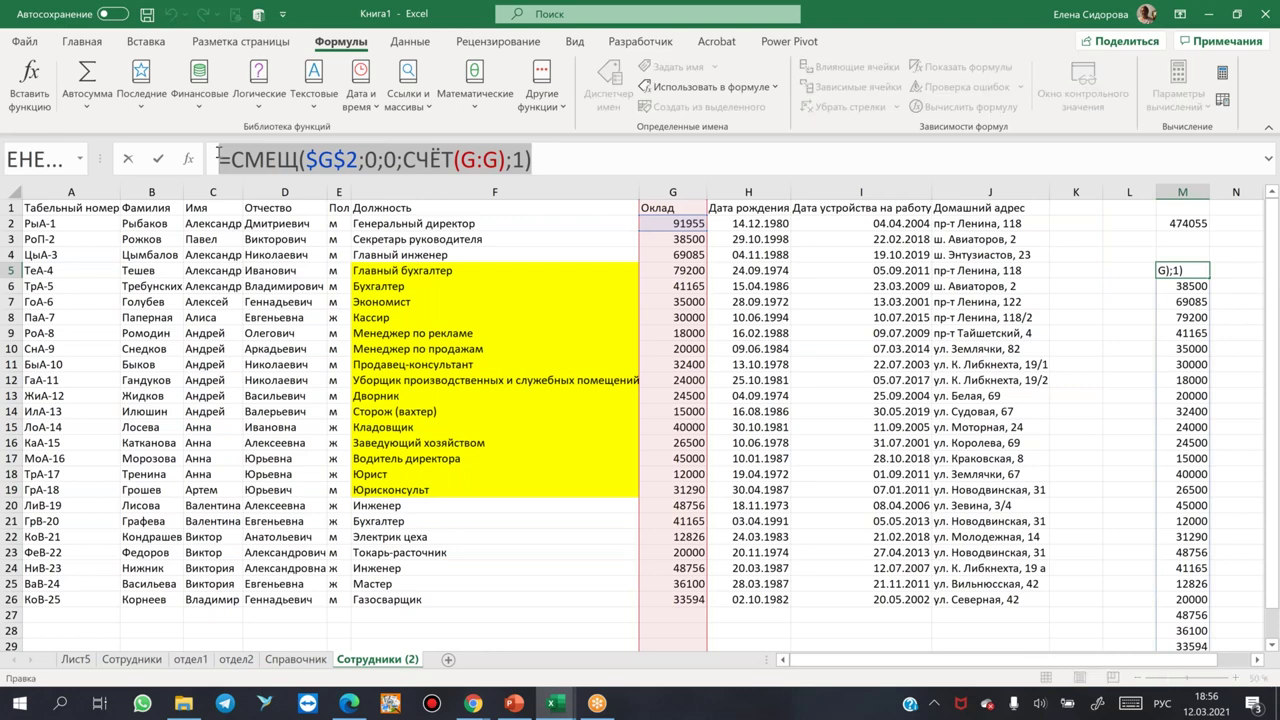
pyautogui.press('Escape')
# With M5 selected, define a workbook-scoped name сотр_окл whose range is the copied formula =СМЕЩ($G$2;0;0;СЧЁТ(G:G);1).
pyautogui.click(668, 67)
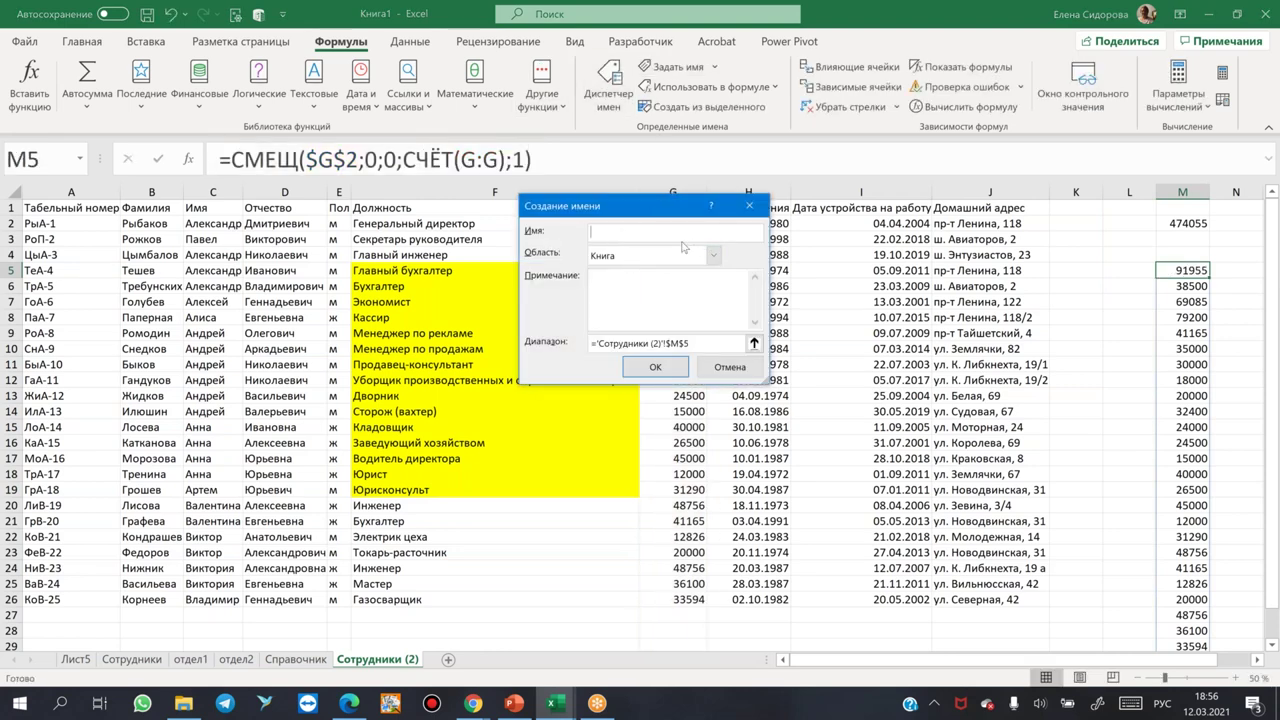
pyautogui.write('сотр_окл')
pyautogui.moveTo(714, 342); pyautogui.dragTo(487, 332)
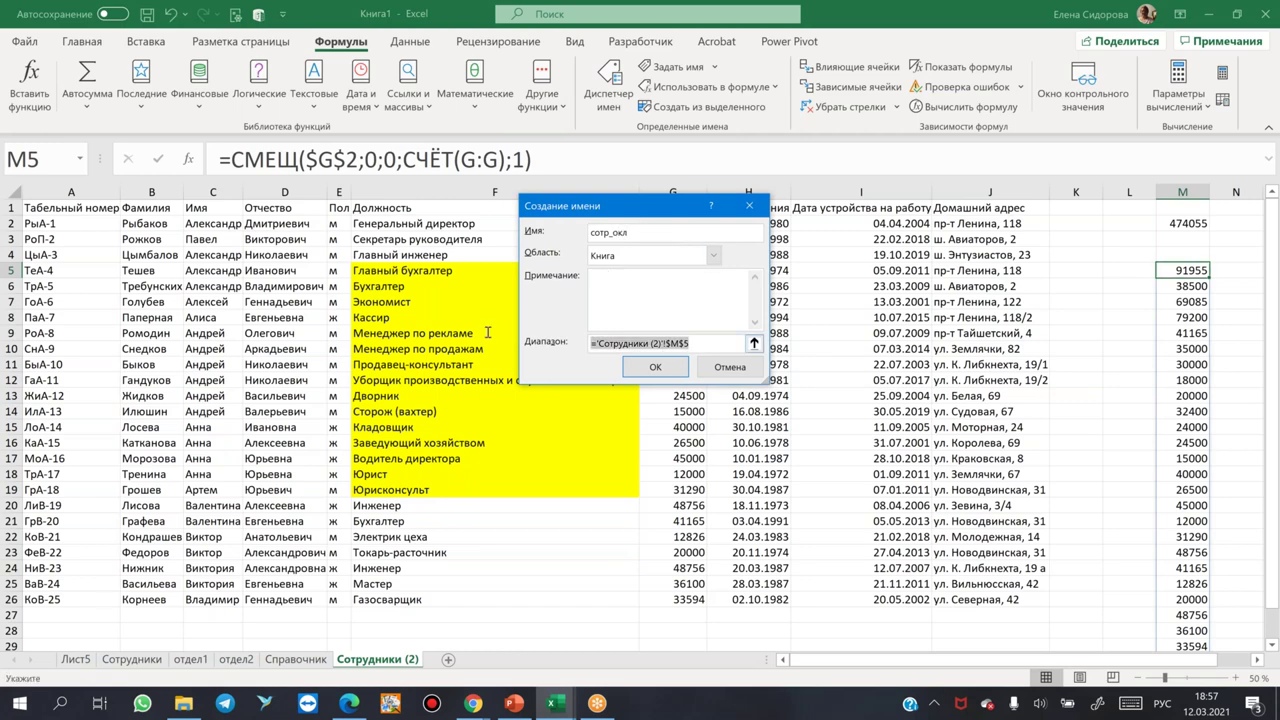
pyautogui.hotkey('ctrl', 'v')
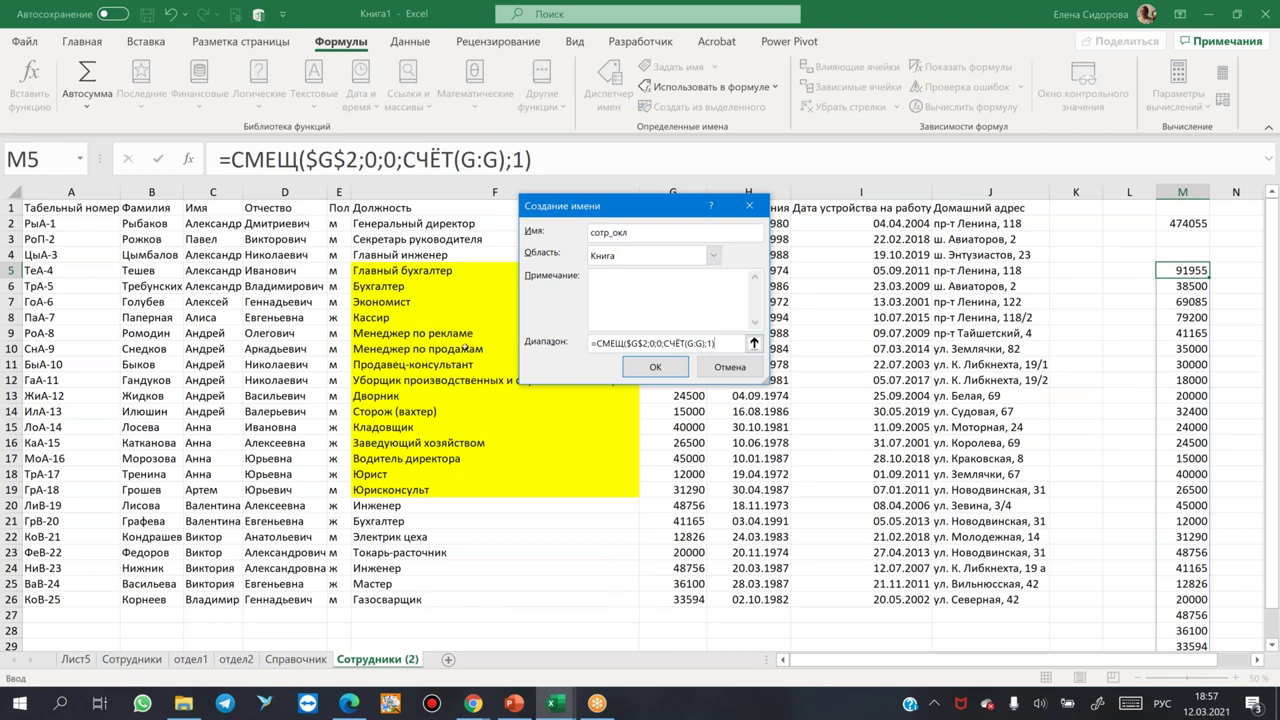
pyautogui.click(656, 367)
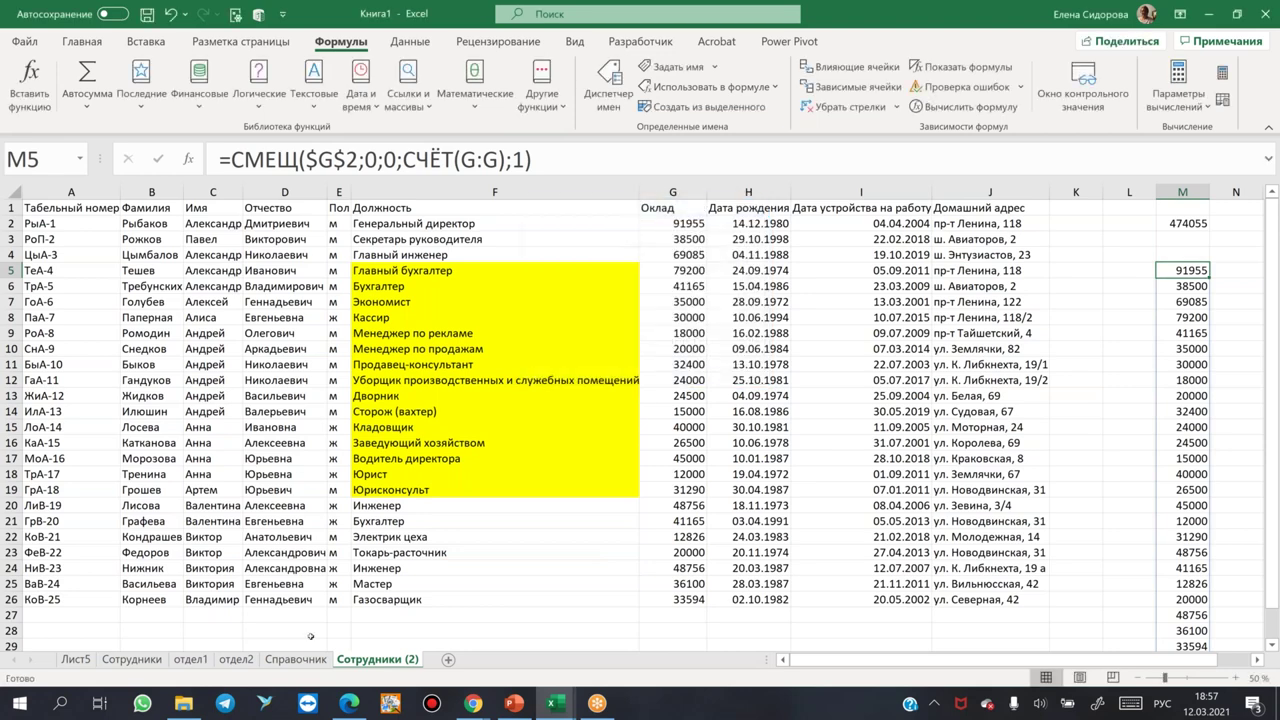
# On Лист5, enter =МИН(сотр_окл) in cell D2 to calculate the minimum salary from the defined name.
pyautogui.click(75, 659)
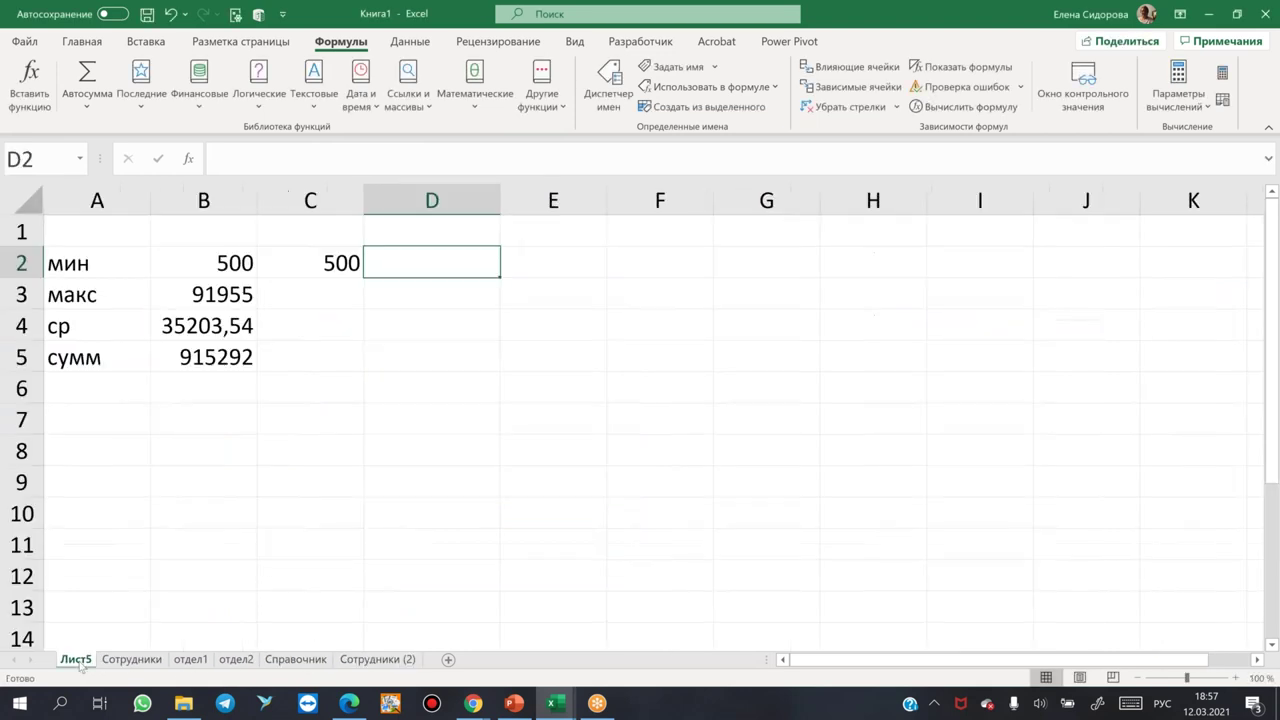
pyautogui.write('=')
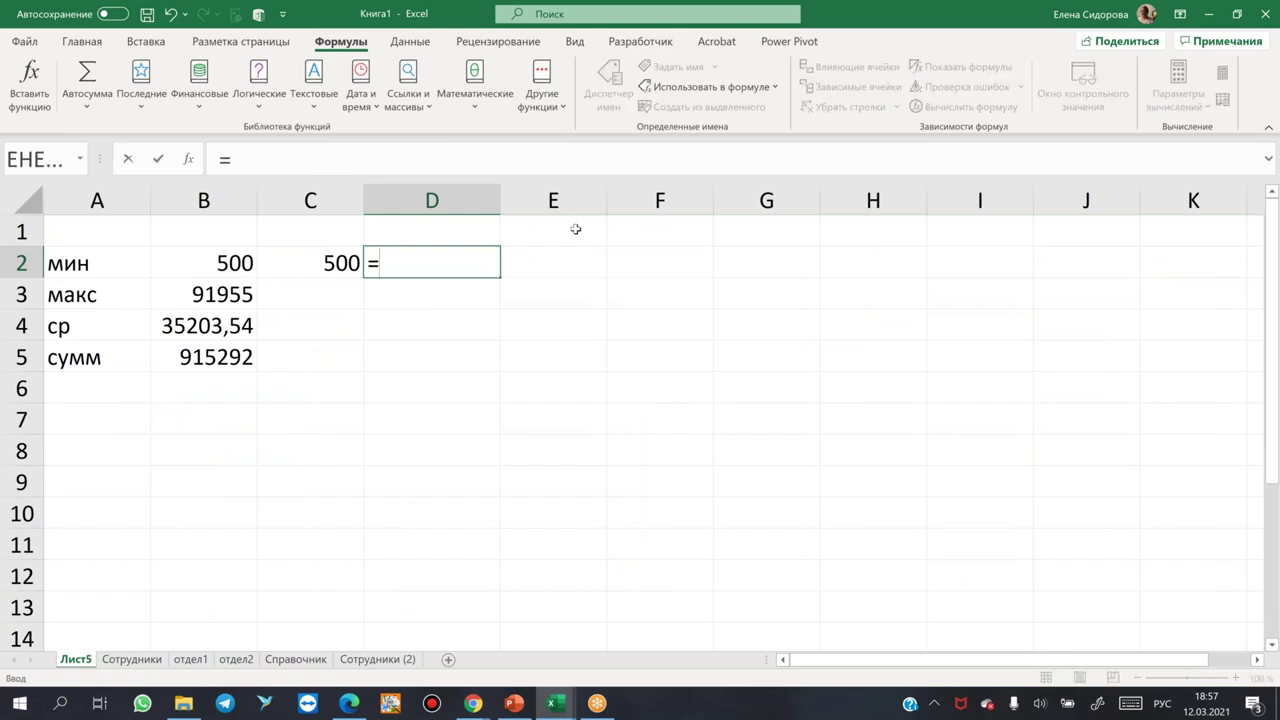
pyautogui.write('мин')
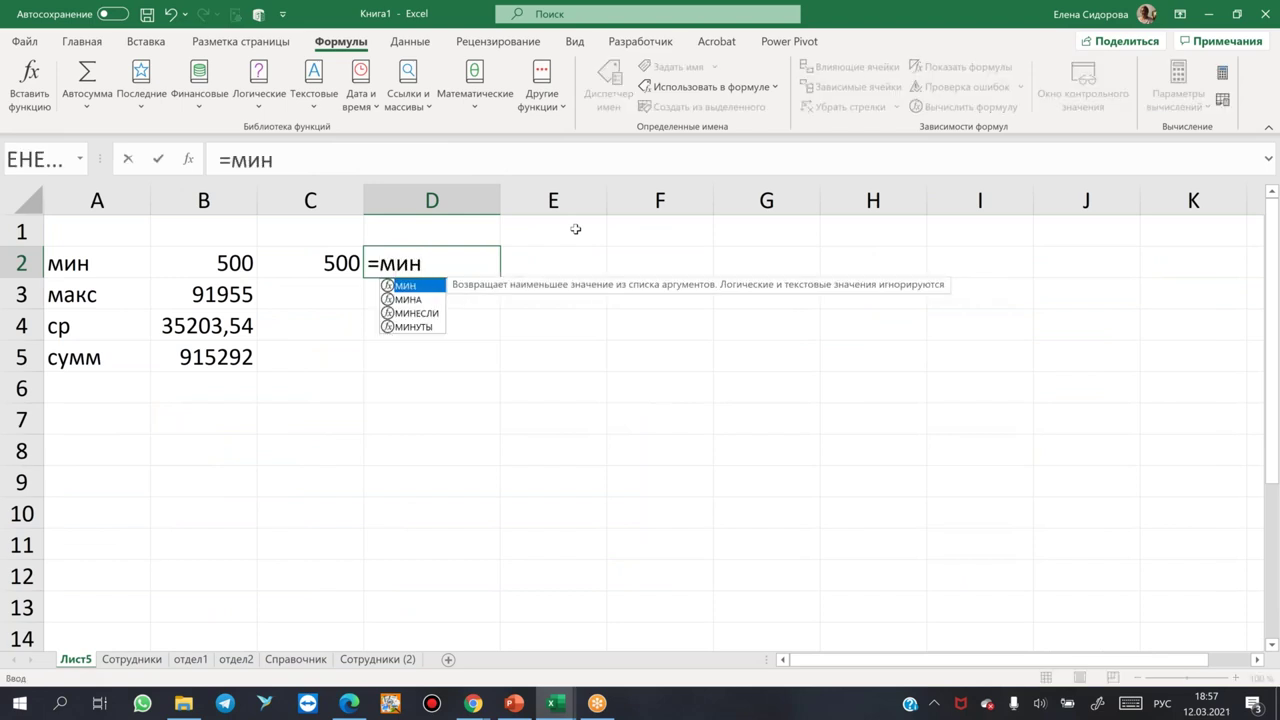
pyautogui.press('Tab')
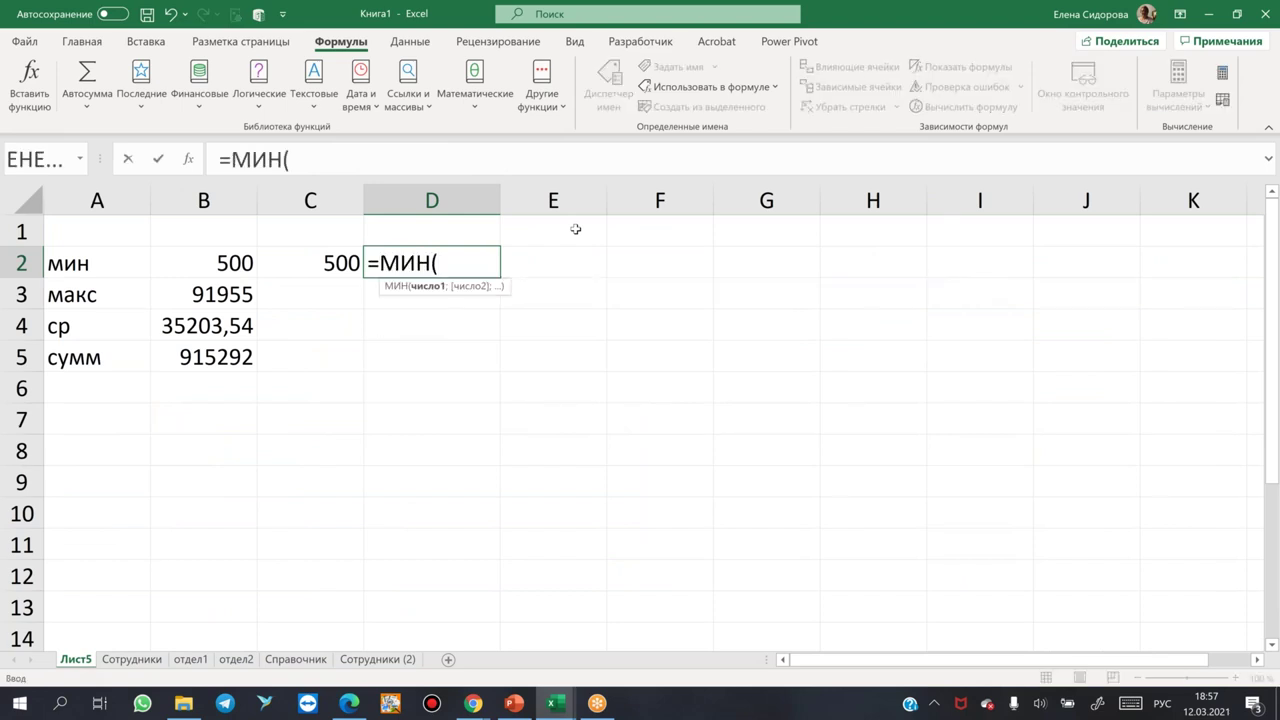
pyautogui.write('с')
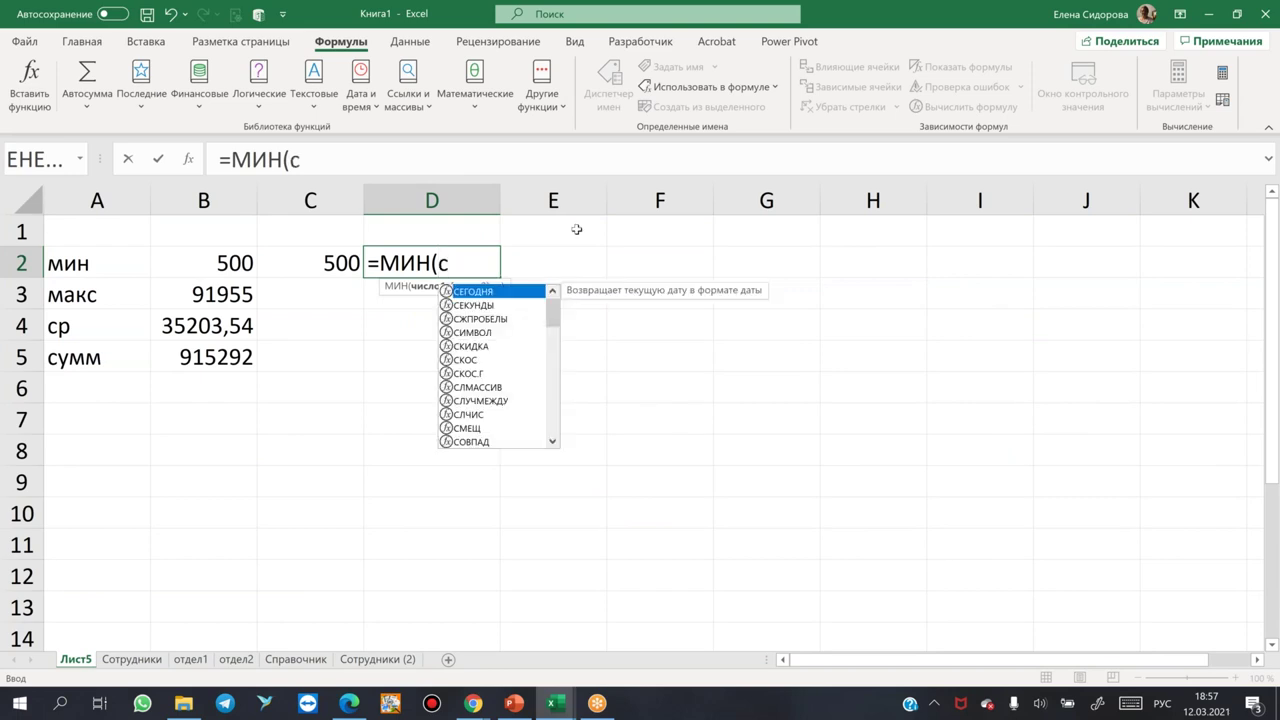
pyautogui.write('от')
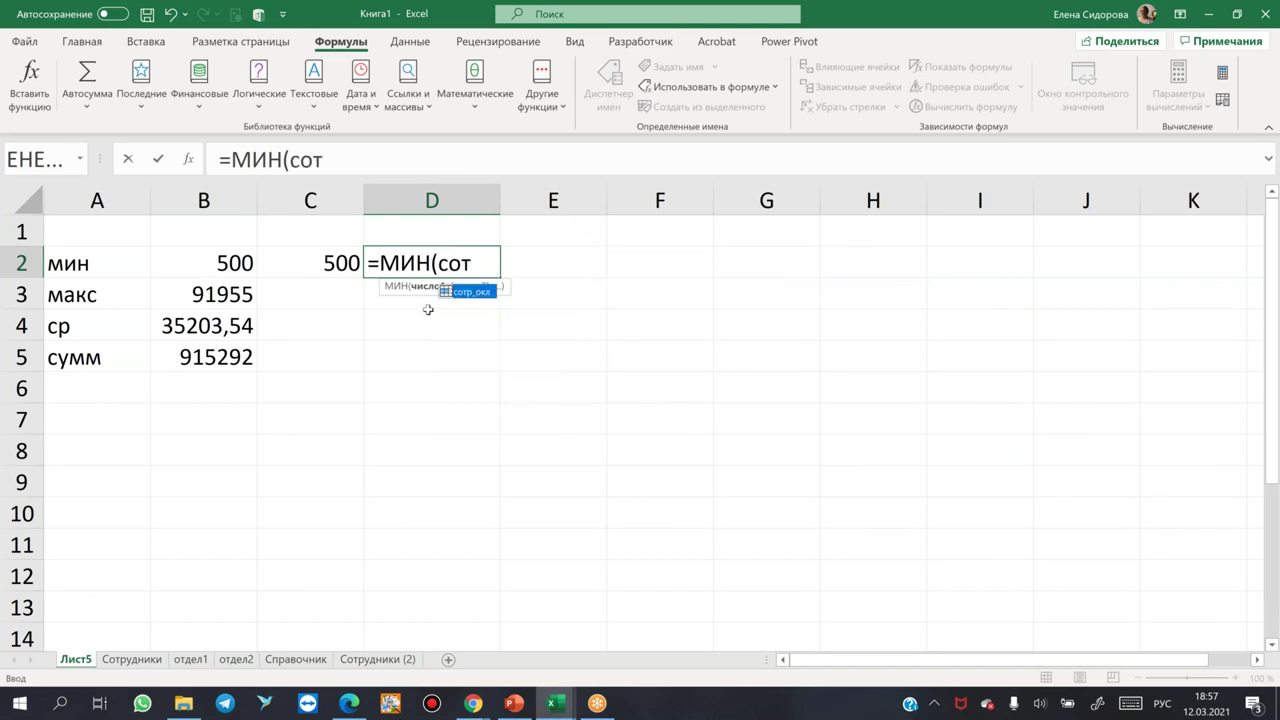
pyautogui.press('Tab')
pyautogui.write(')')
pyautogui.press('Return')
pyautogui.click(472, 262)
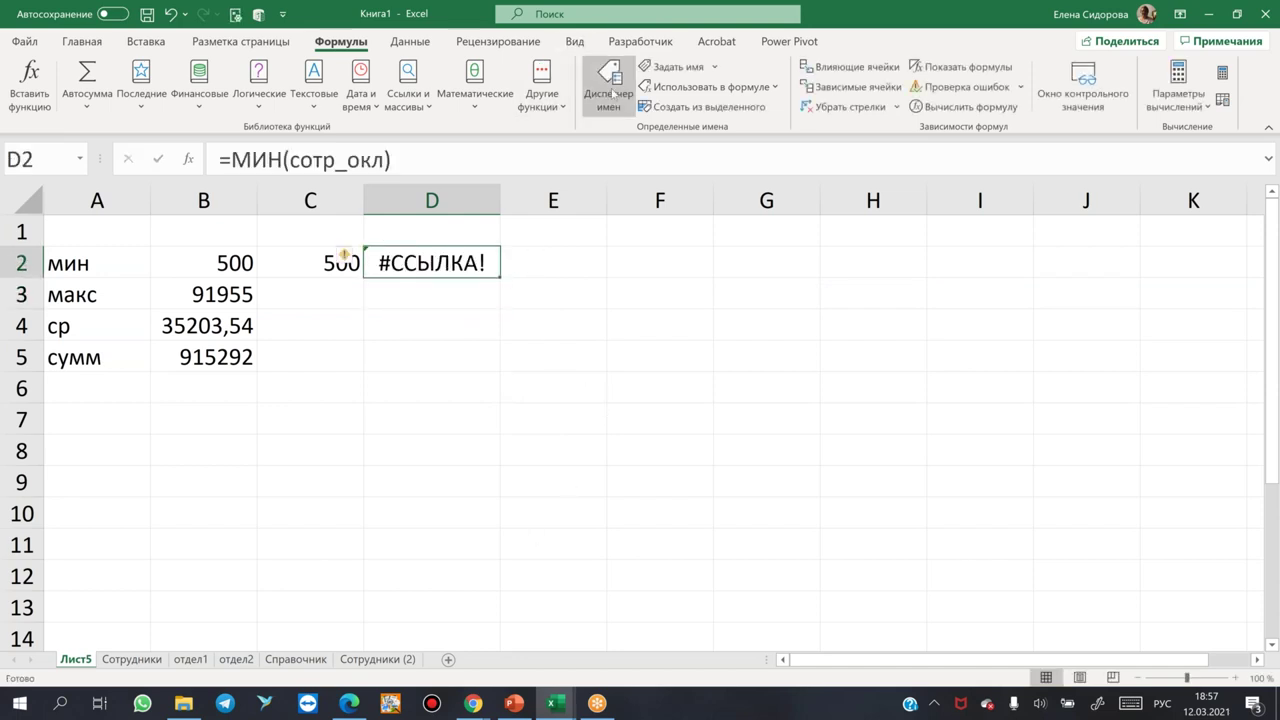
# Try to wrap the range formula of the defined name сотр_окл in ДВССЫЛ, and close the name manager.
pyautogui.hotkey('ctrl', 'F3')
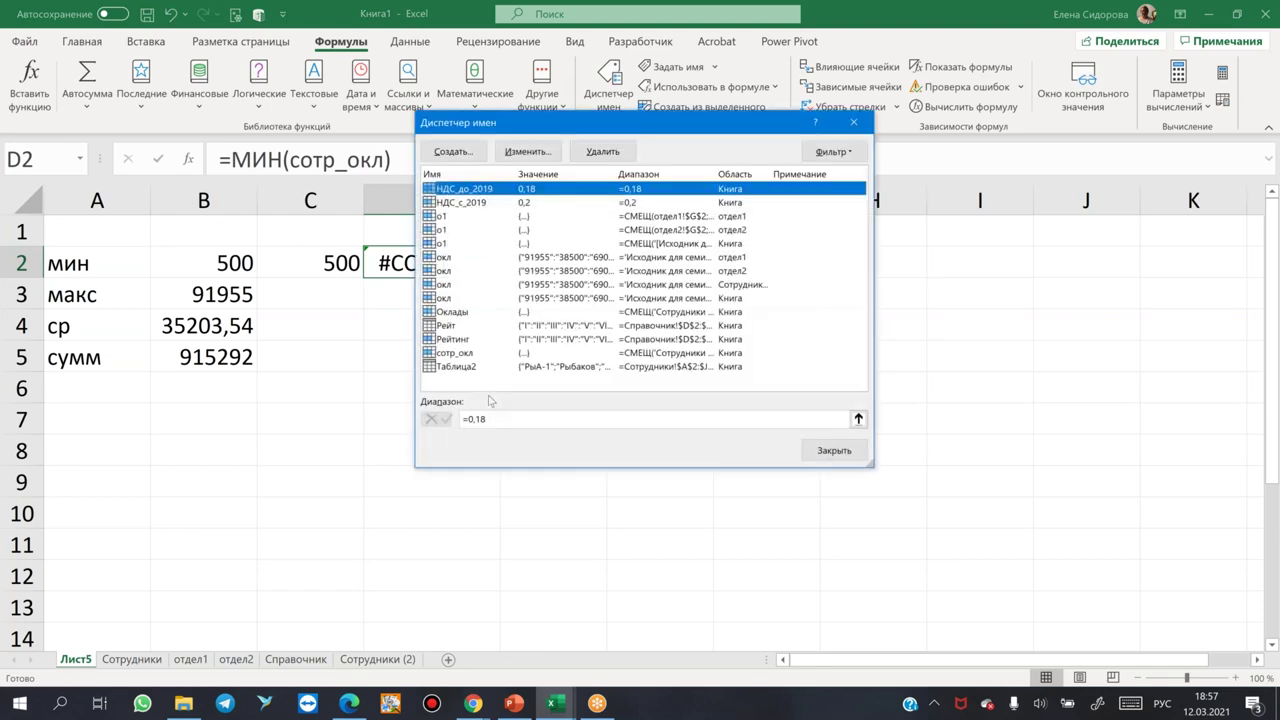
pyautogui.click(453, 354)
pyautogui.doubleClick(453, 354)
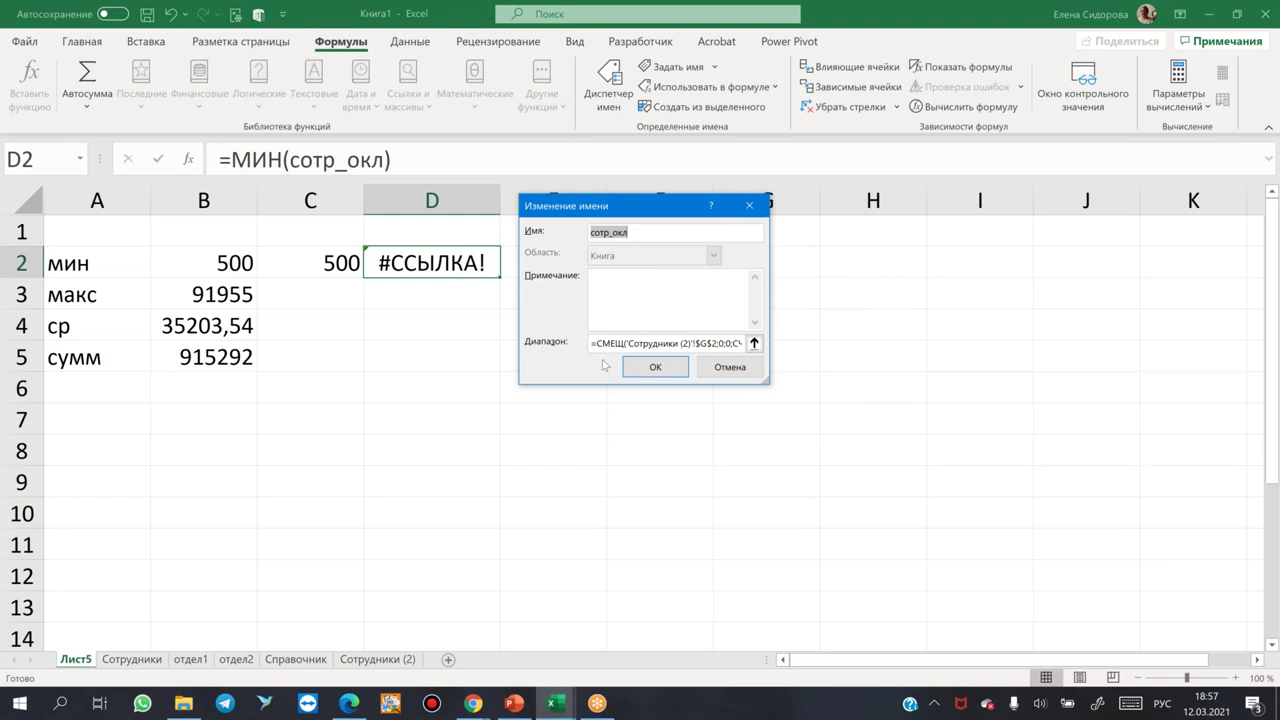
pyautogui.click(669, 341)
pyautogui.click(595, 343)
pyautogui.write('двс')
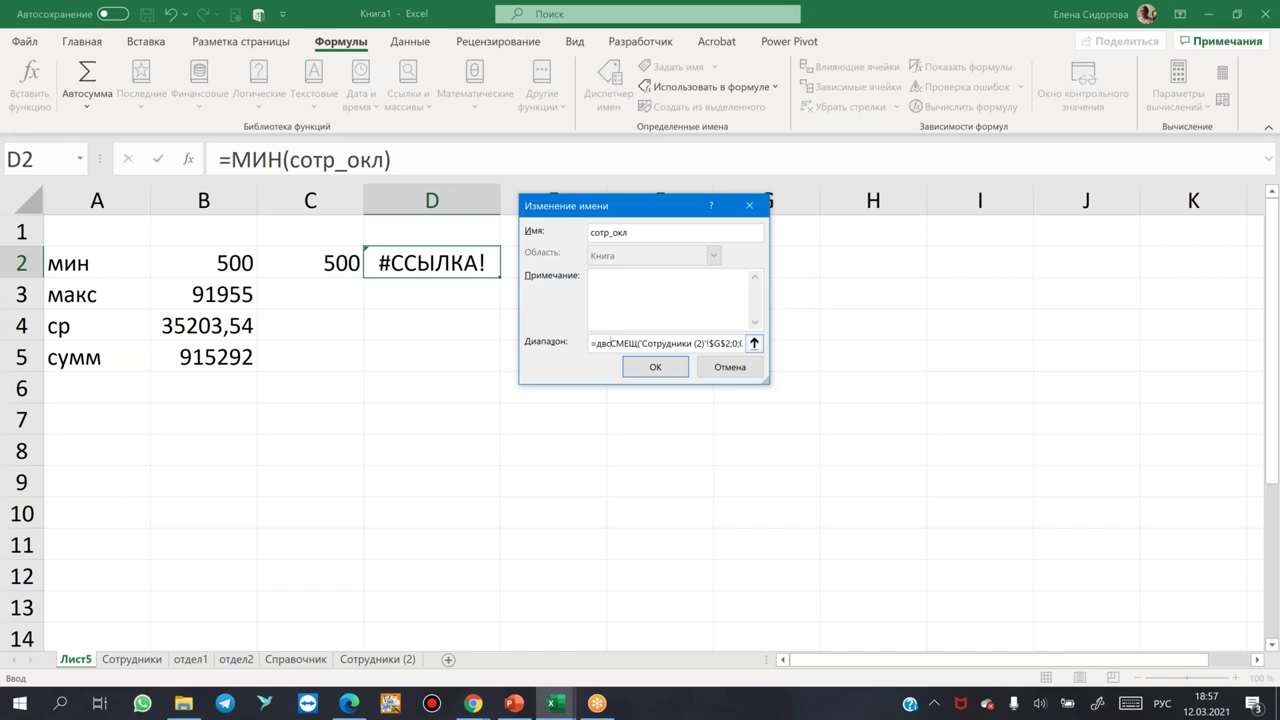
pyautogui.write('сыл(')
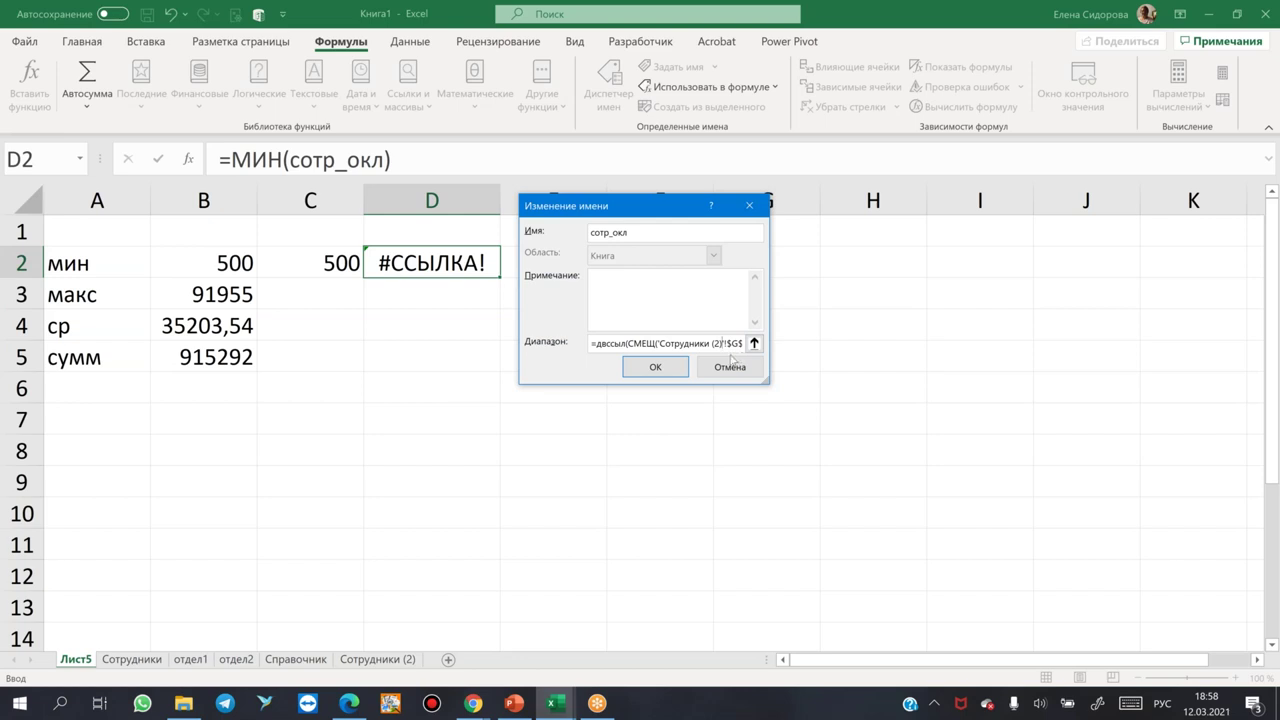
pyautogui.press('F2')
pyautogui.press('Right')
pyautogui.press('Right')
pyautogui.press('Right')
pyautogui.press('Right')
pyautogui.press('Right')
pyautogui.press('Right')
pyautogui.press('Right')
pyautogui.press('Right')
pyautogui.press('Right')
pyautogui.press('Right')
pyautogui.press('Right')
pyautogui.press('Right')
pyautogui.press('Right')
pyautogui.press('Right')
pyautogui.press('Right')
pyautogui.press('Right')
pyautogui.press('Right')
pyautogui.press('Right')
pyautogui.press('Right')
pyautogui.press('Right')
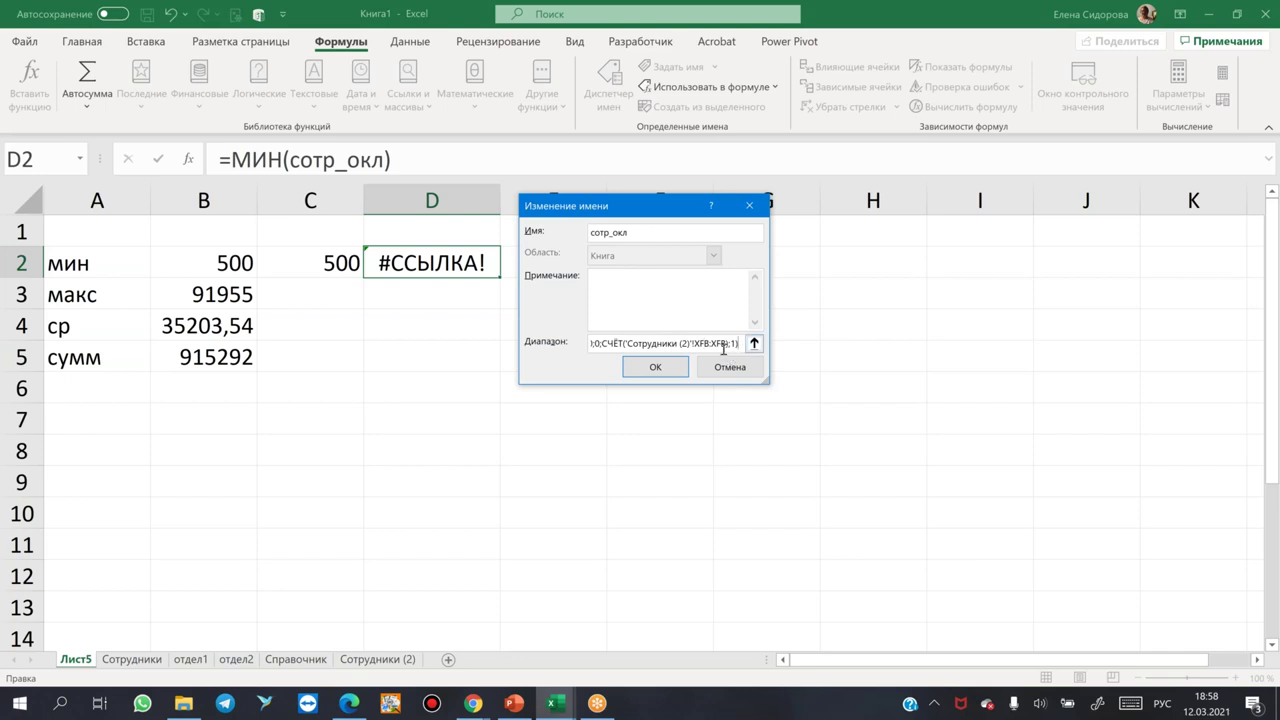
pyautogui.write(')')
pyautogui.press('Return')
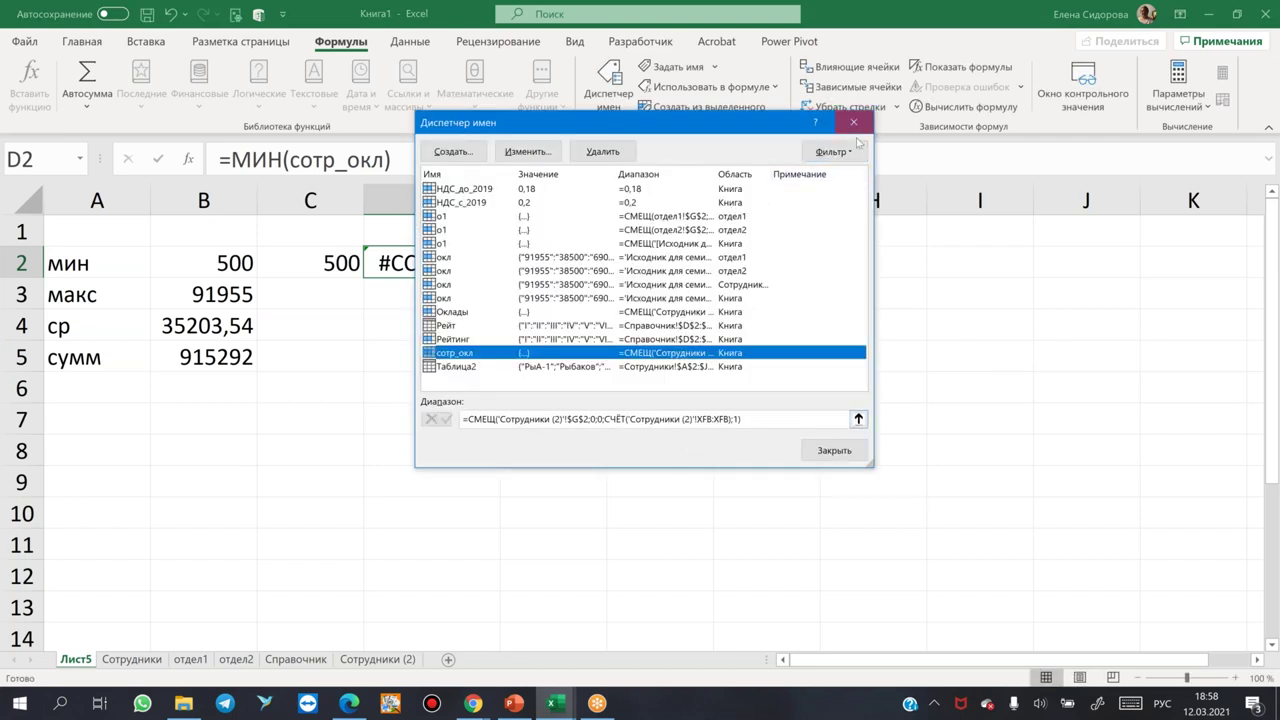
pyautogui.click(853, 122)
# On sheet Сотрудники (2), make the СЧЁТ column reference in M5 absolute, so the formula is =СМЕЩ($G$2;0;0;СЧЁТ($G:$G);1).
pyautogui.click(378, 660)
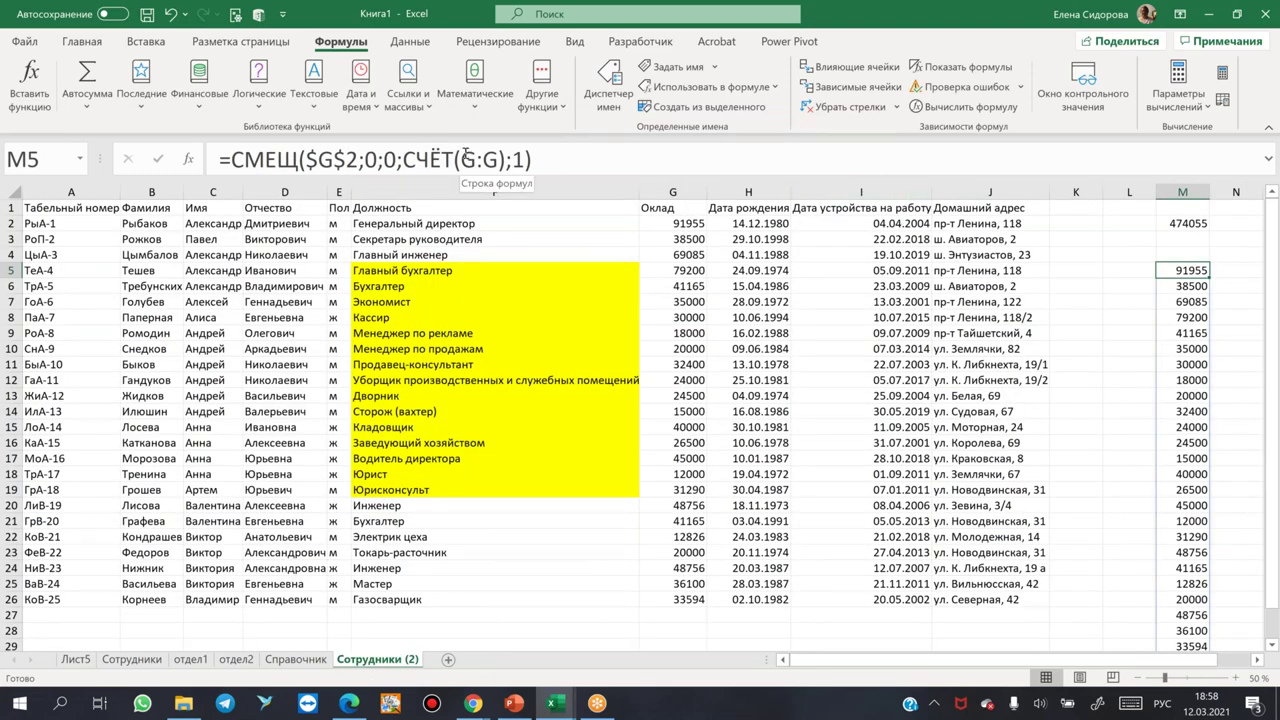
pyautogui.moveTo(466, 160); pyautogui.dragTo(499, 160)
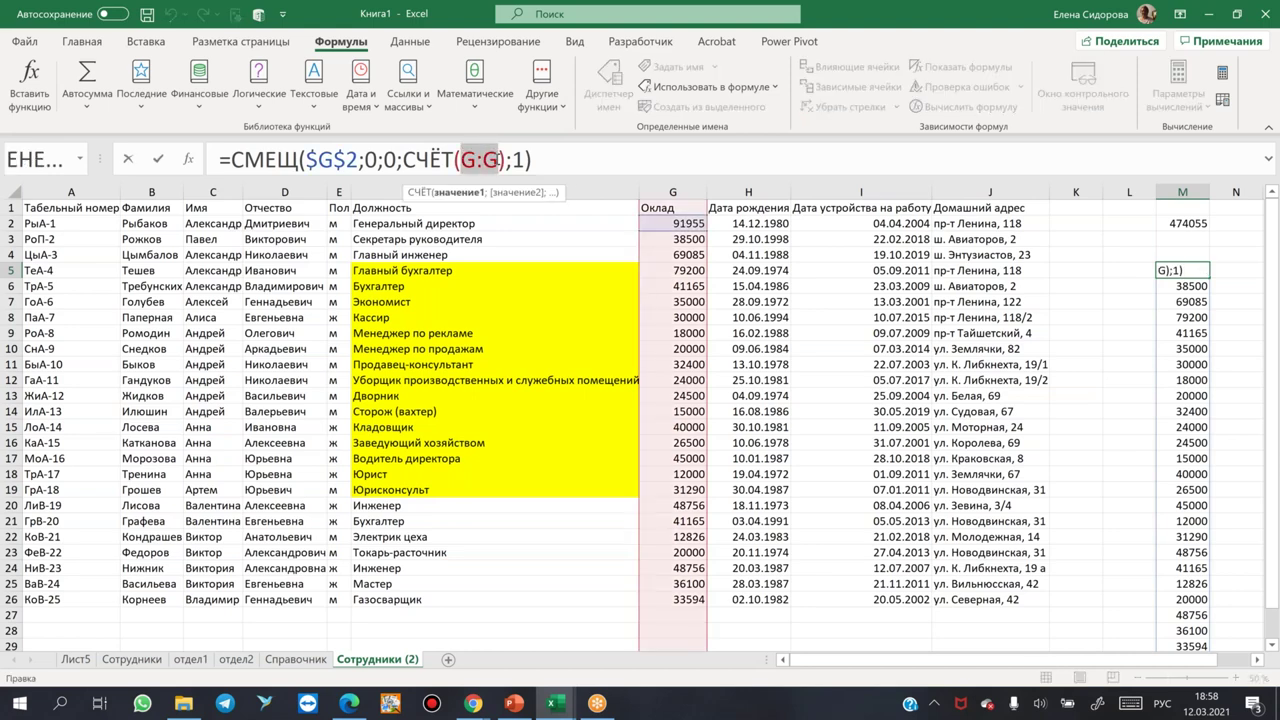
pyautogui.press('F4')
pyautogui.press('Return')
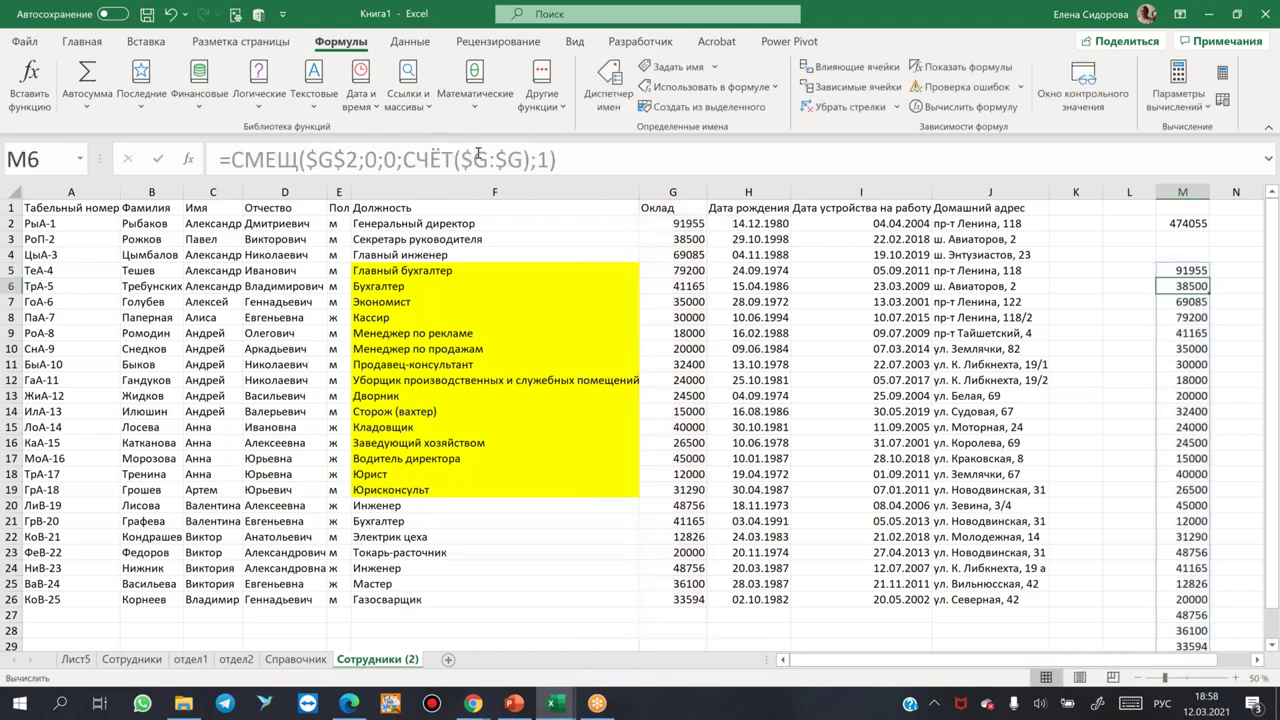
pyautogui.click(1184, 270)
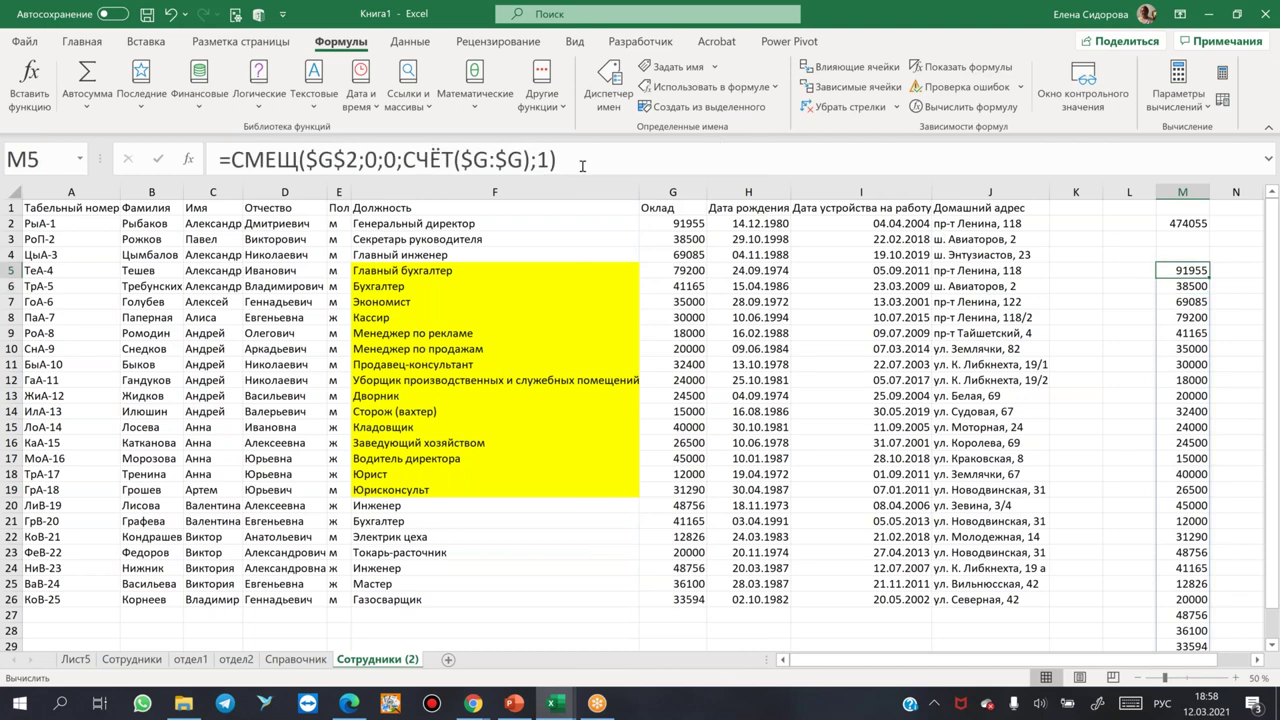
pyautogui.moveTo(598, 160); pyautogui.dragTo(8, 160)
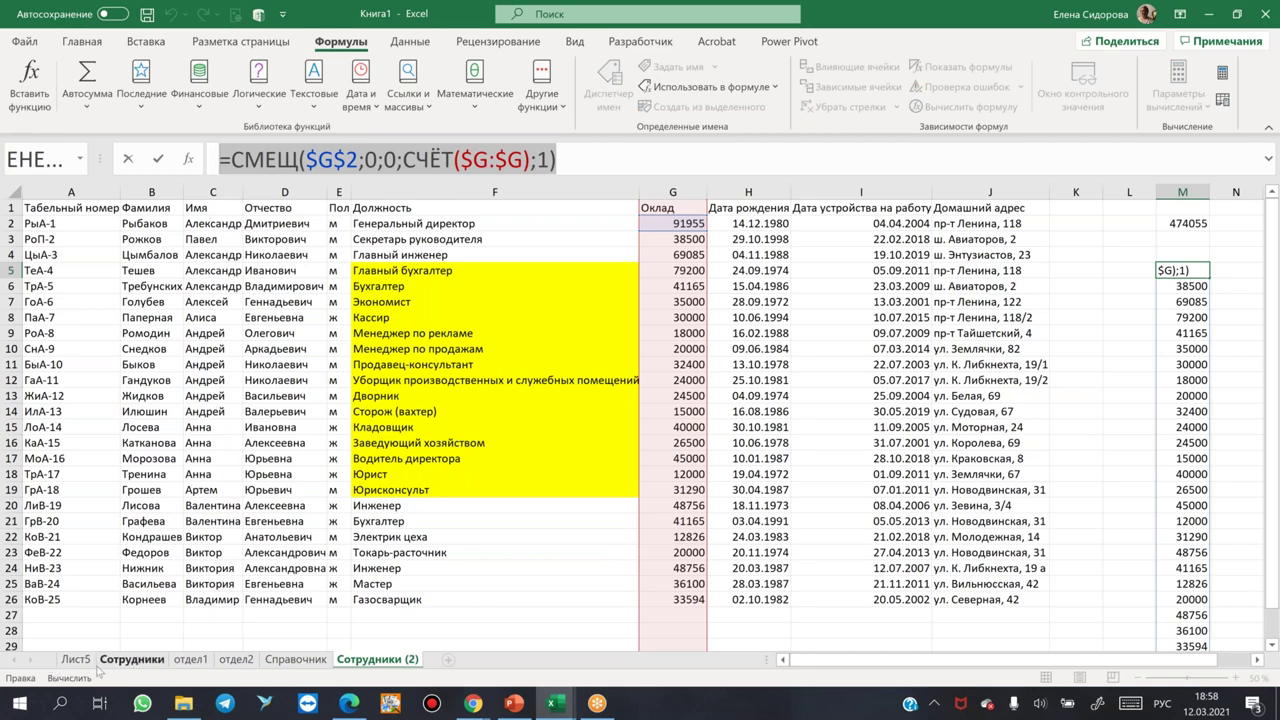
pyautogui.write('=')
pyautogui.click(550, 630)
pyautogui.press('Escape')
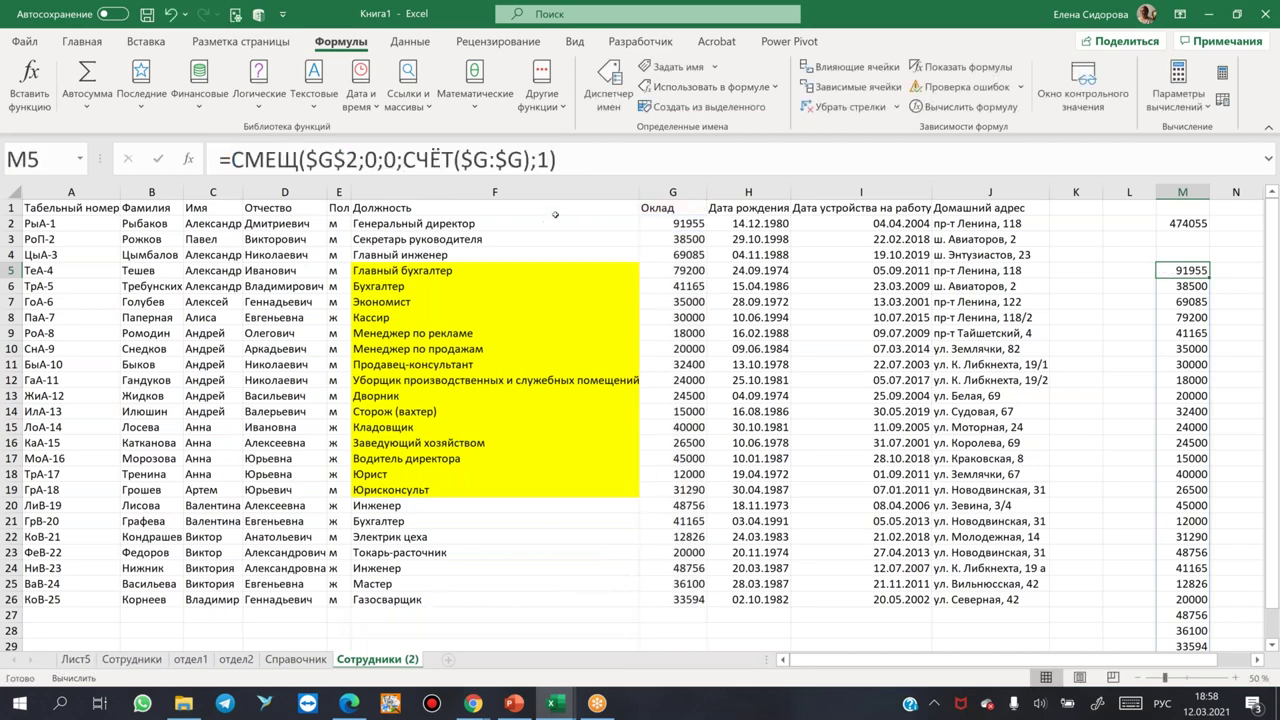
# Make the СЧЁТ reference in the range of the defined name сотр_окл absolute as 'Сотрудники (2)'!$G:$G, and save the name.
pyautogui.click(609, 86)
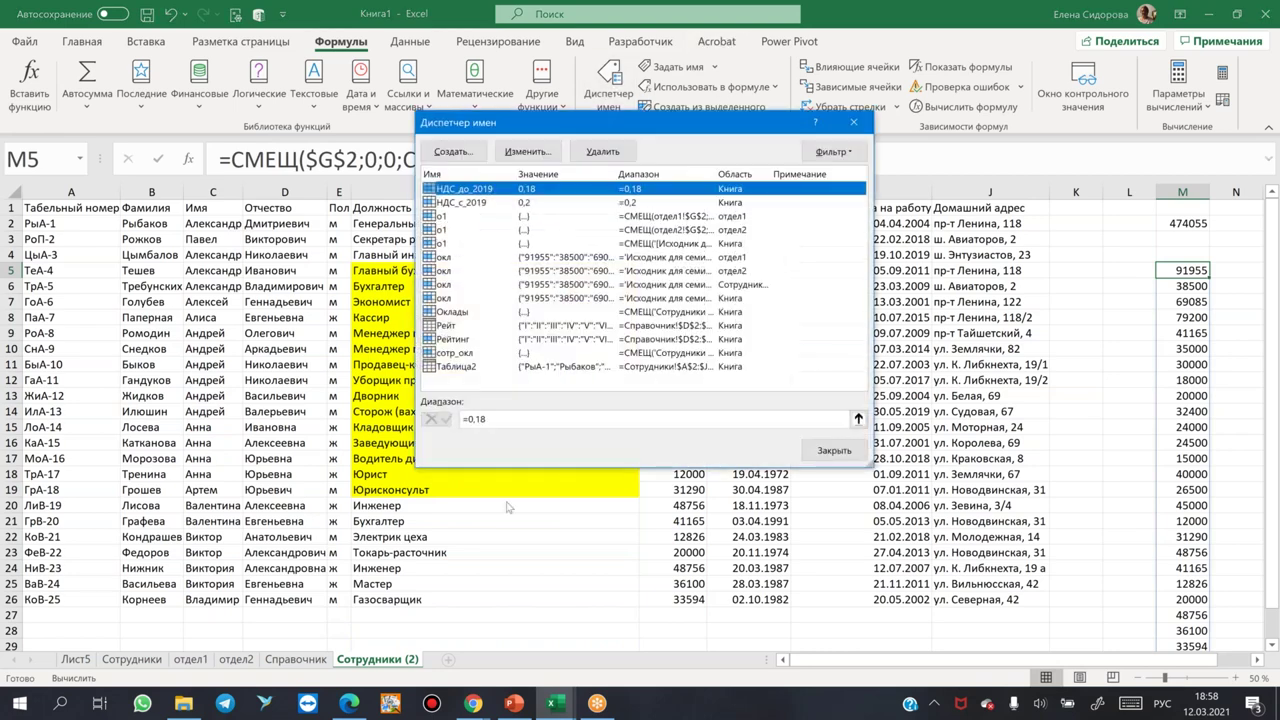
pyautogui.click(445, 354)
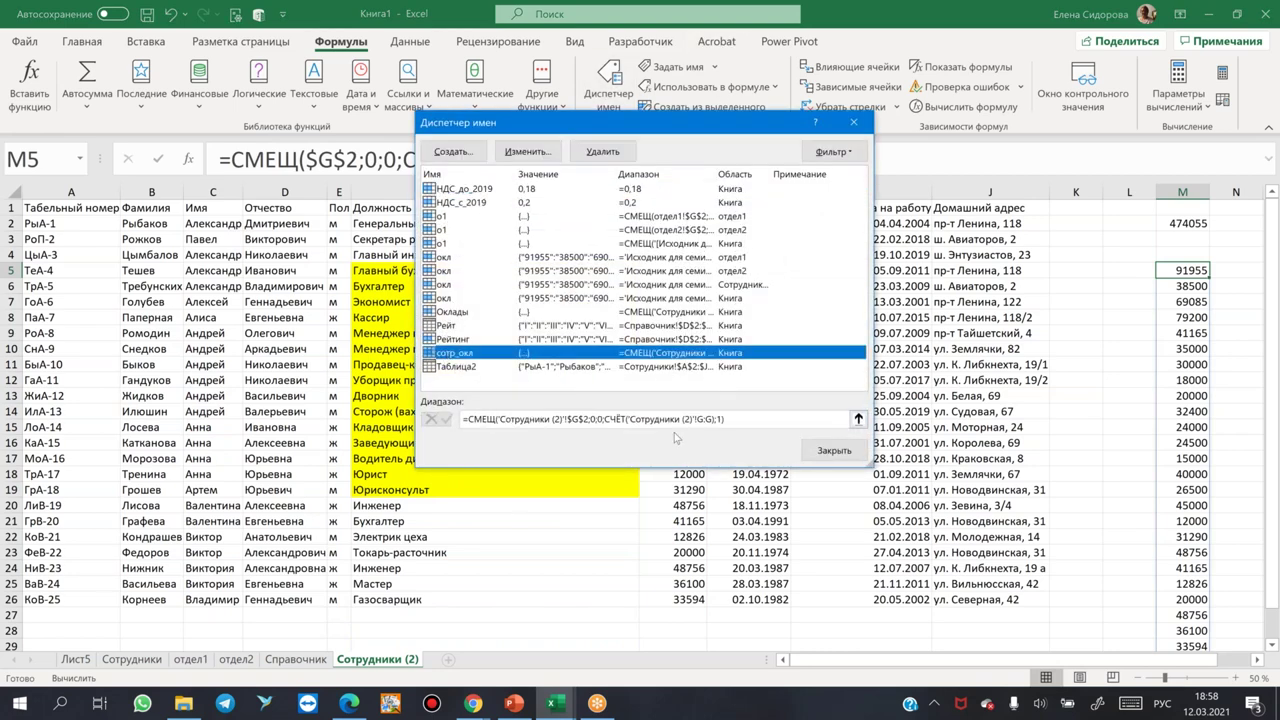
pyautogui.moveTo(744, 419); pyautogui.dragTo(342, 422)
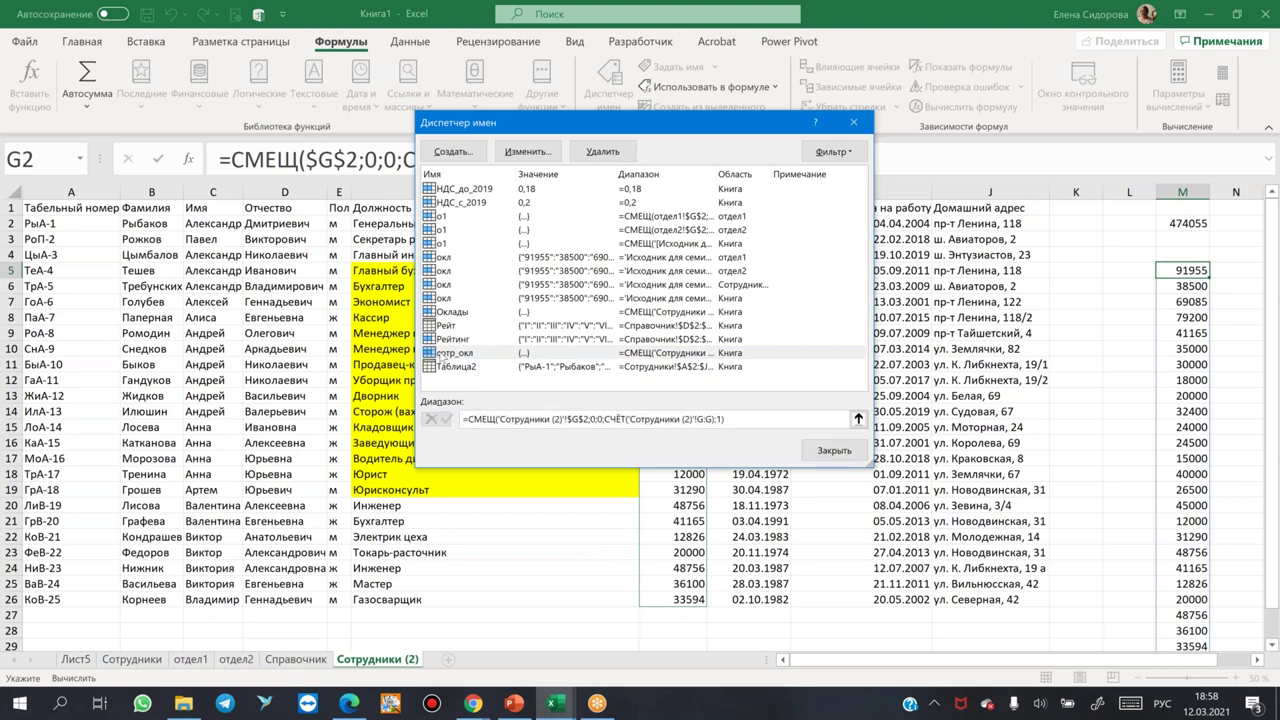
pyautogui.click(440, 353)
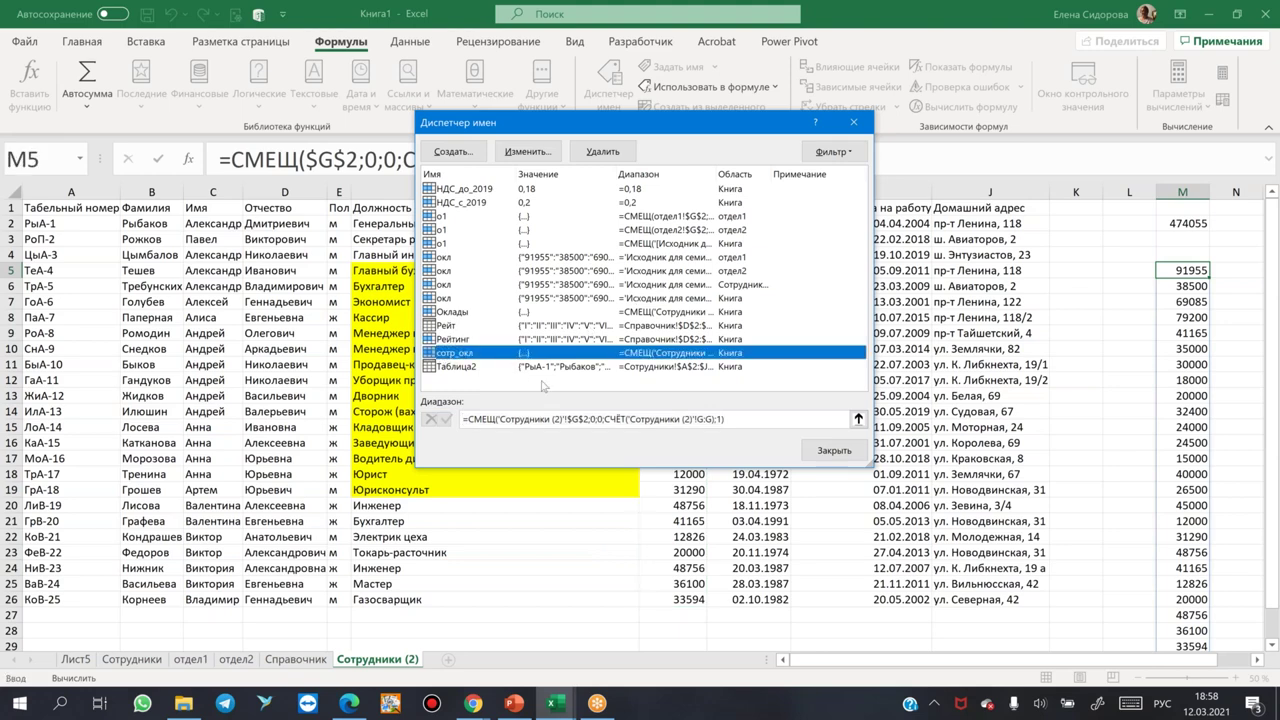
pyautogui.click(752, 418)
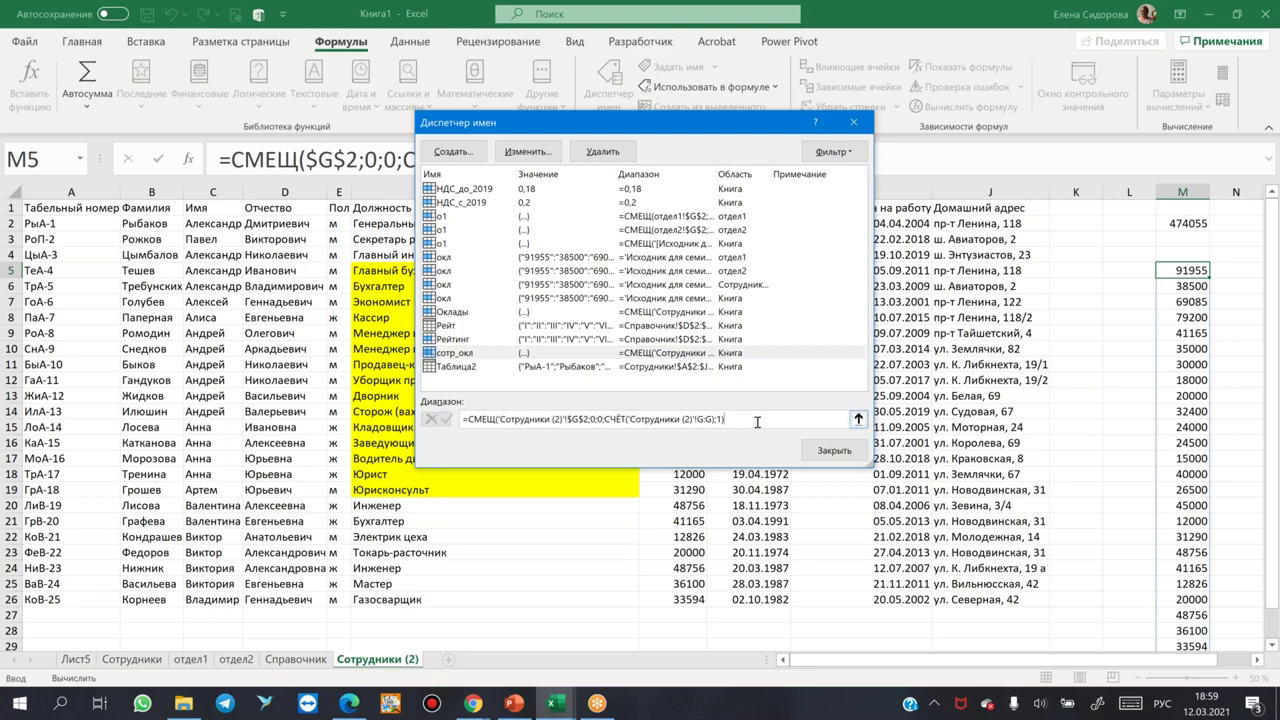
pyautogui.moveTo(698, 419); pyautogui.dragTo(711, 419)
pyautogui.press('F4')
pyautogui.click(780, 419)
pyautogui.click(444, 419)
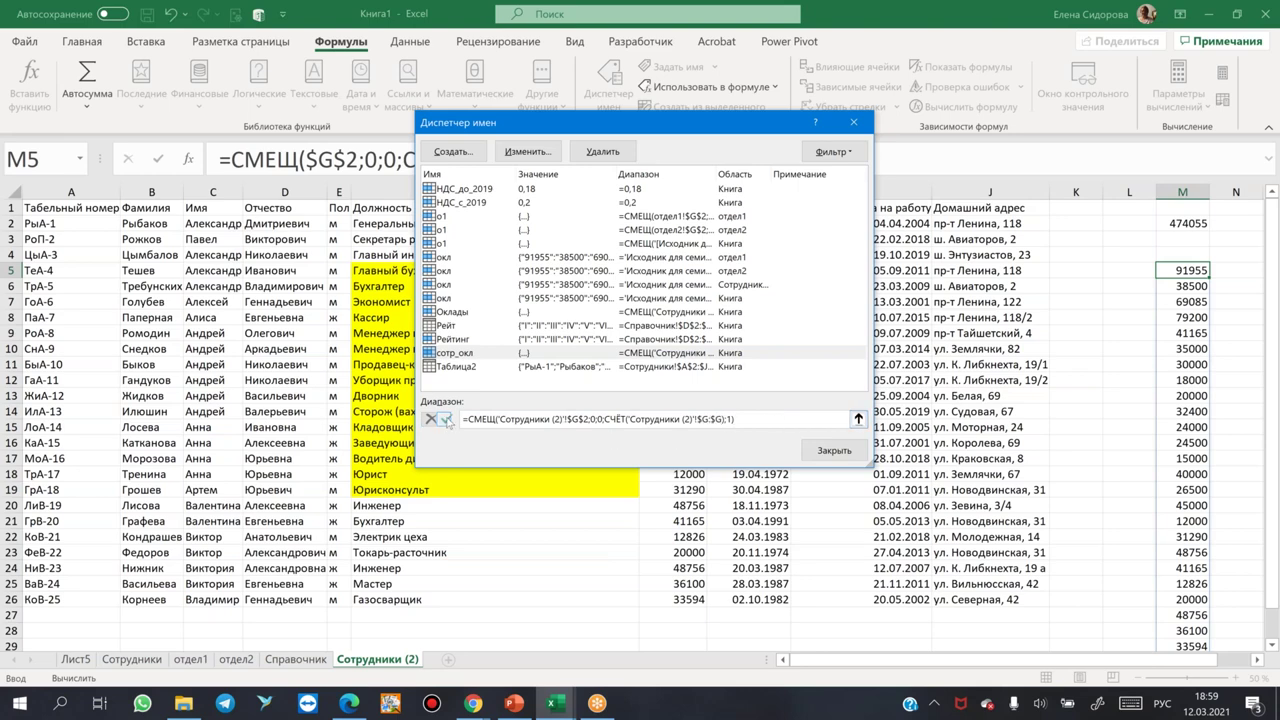
pyautogui.click(832, 451)
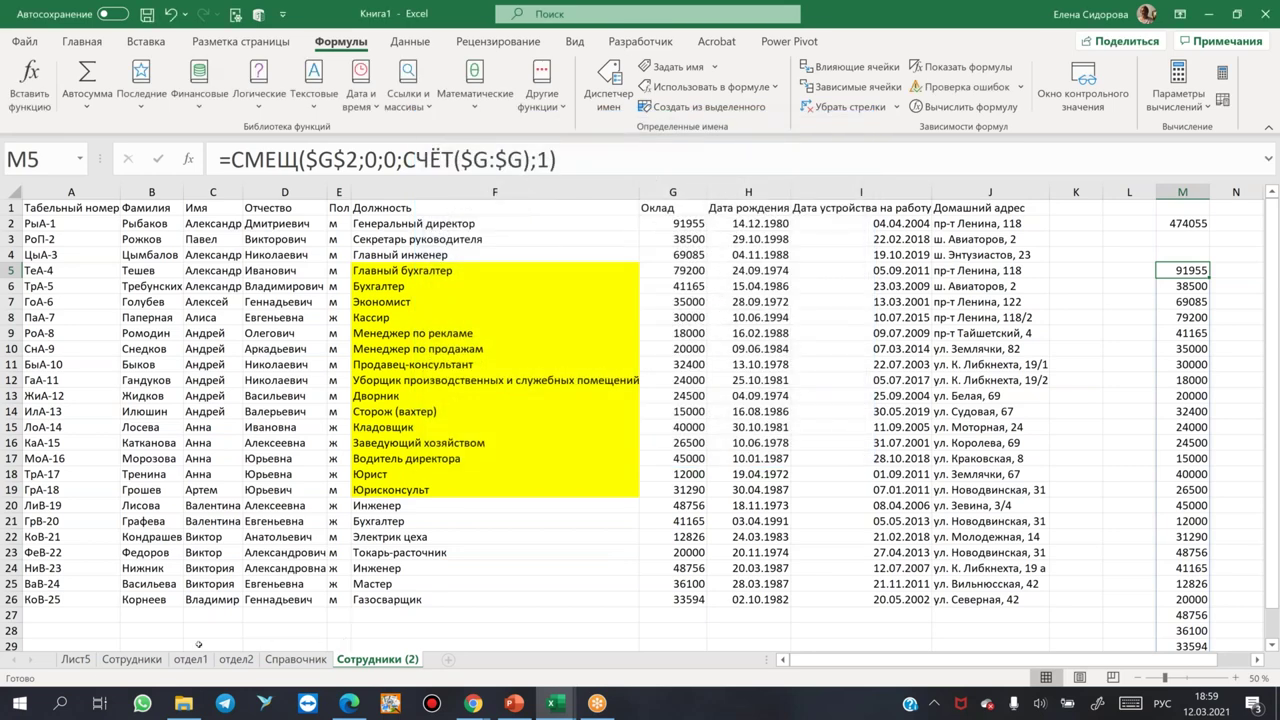
# On Лист5, total the salaries with =СУММ(сотр_окл) in cell D5, and return to sheet Сотрудники (2).
pyautogui.click(75, 659)
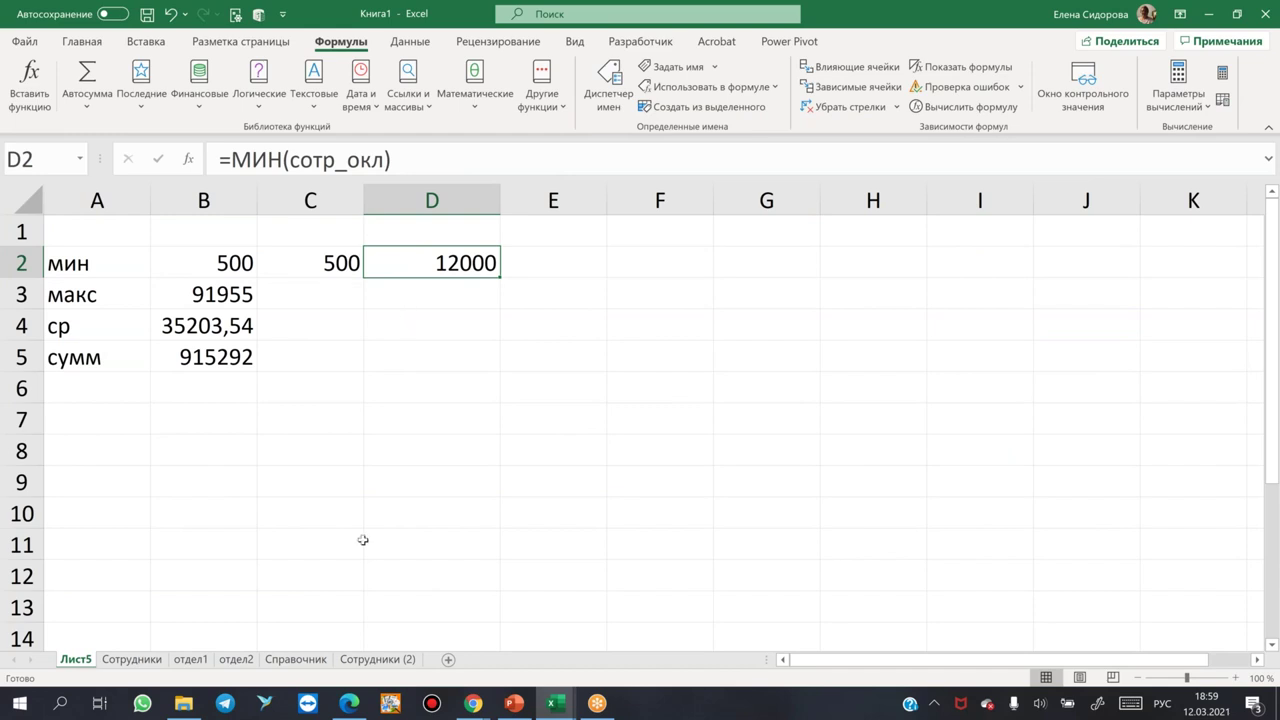
pyautogui.click(385, 660)
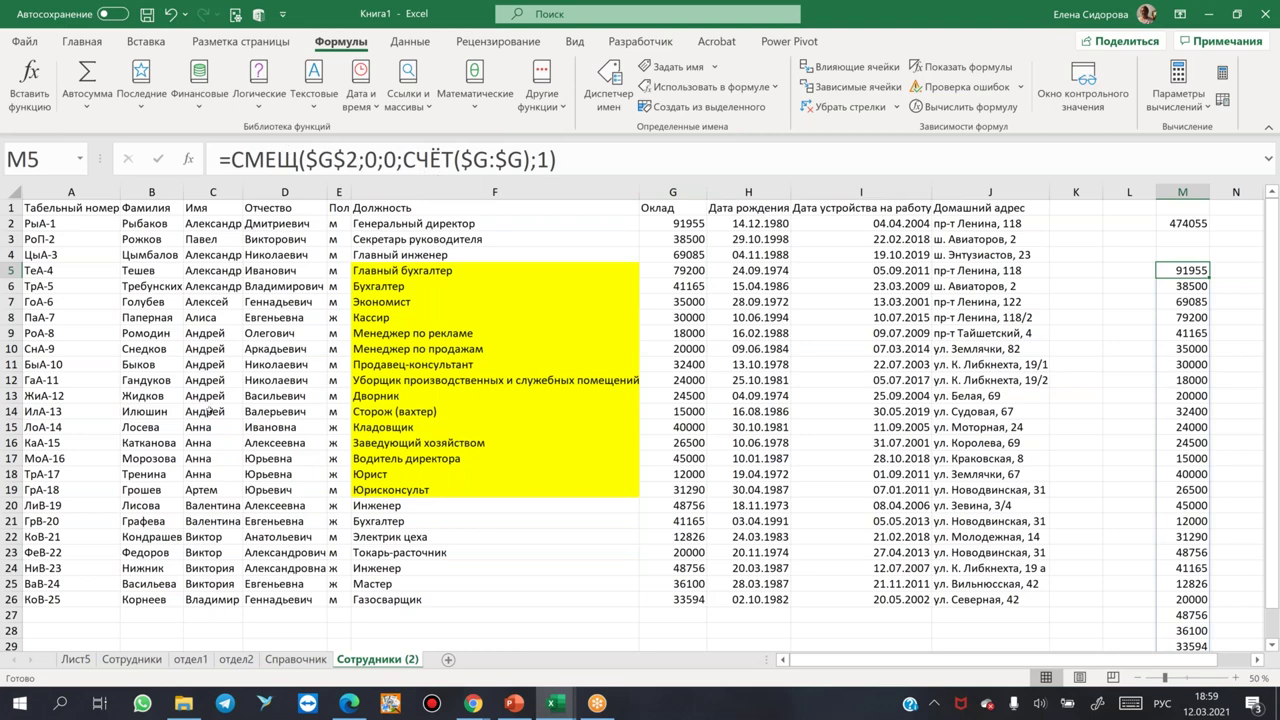
pyautogui.click(75, 660)
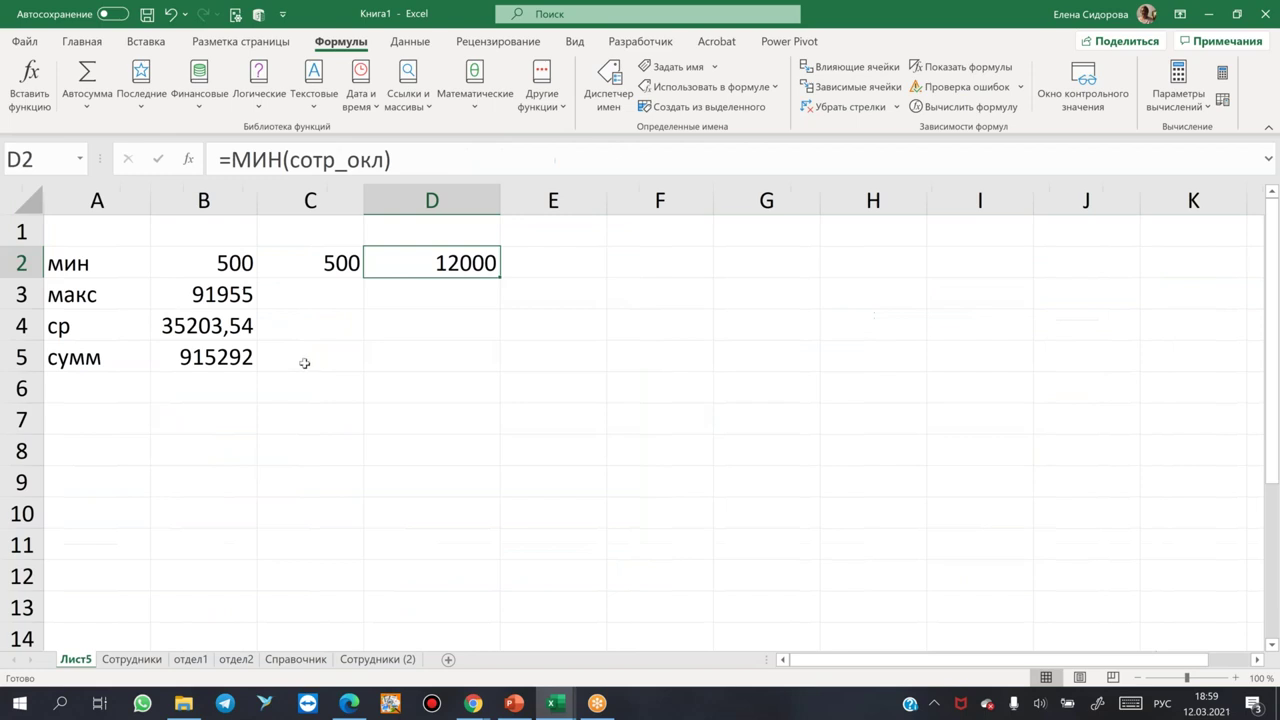
pyautogui.click(451, 292)
pyautogui.click(445, 359)
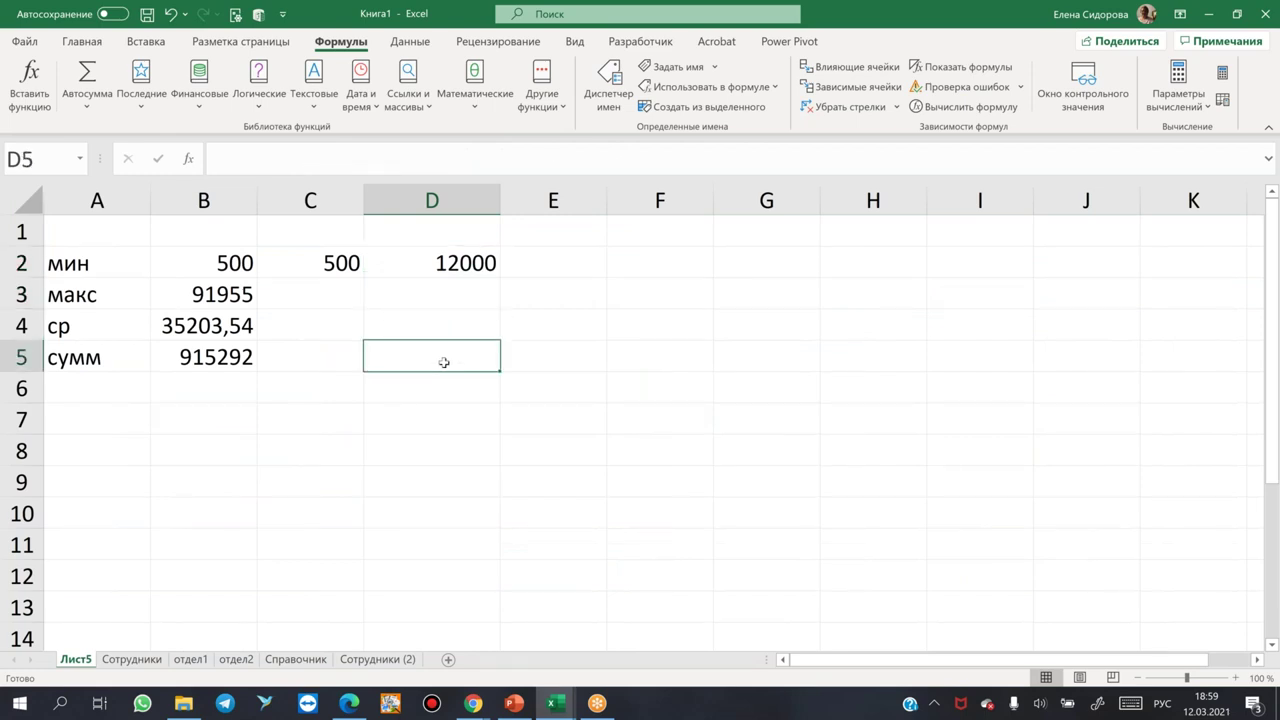
pyautogui.hotkey('alt', '=')
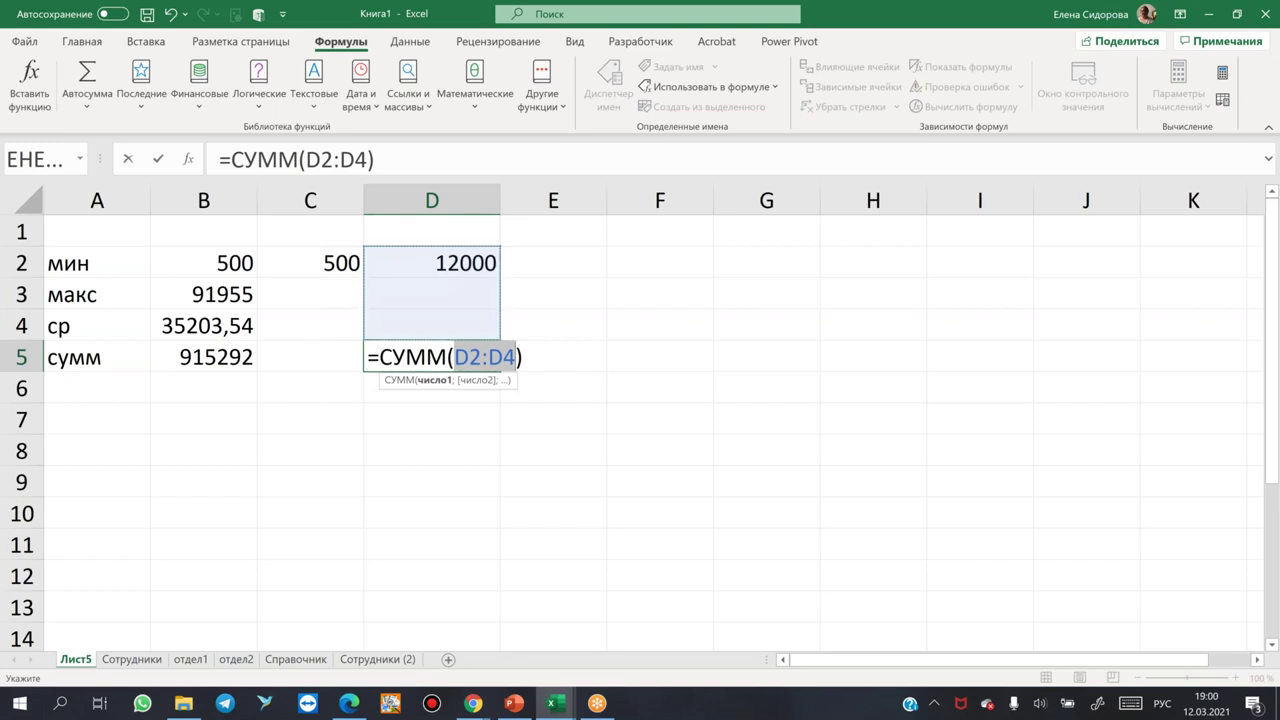
pyautogui.write('сот')
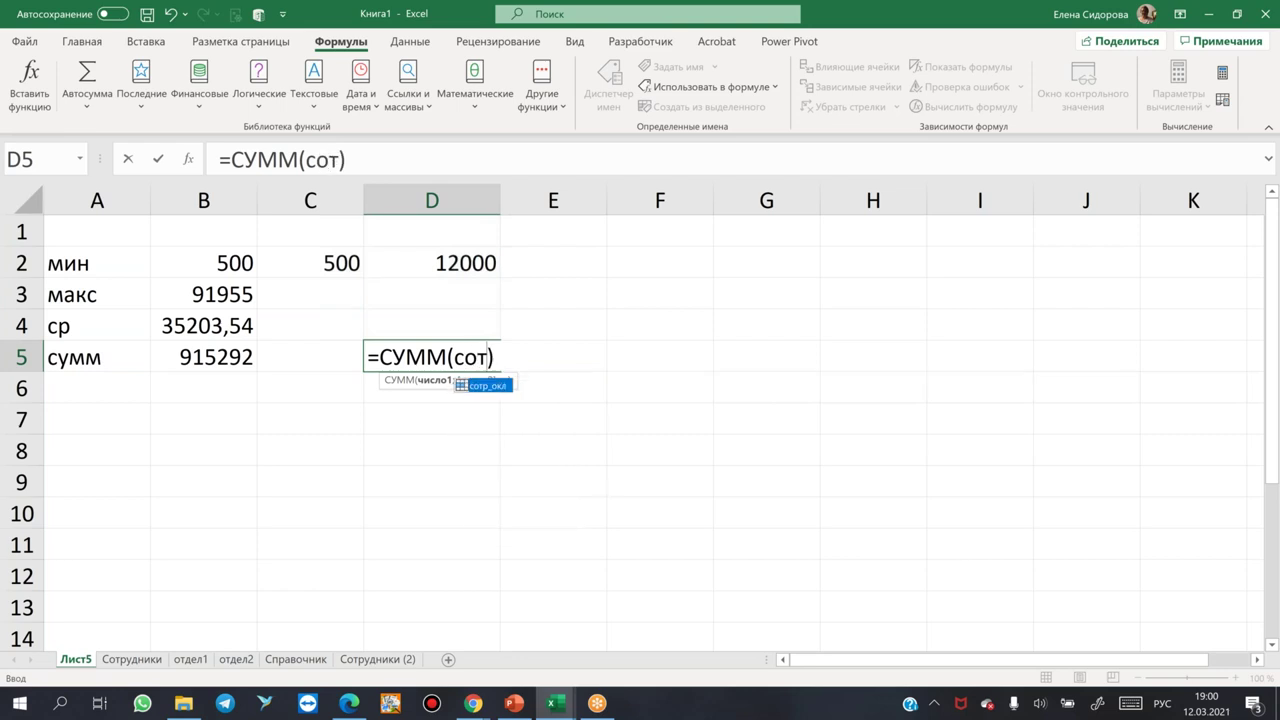
pyautogui.press('Tab')
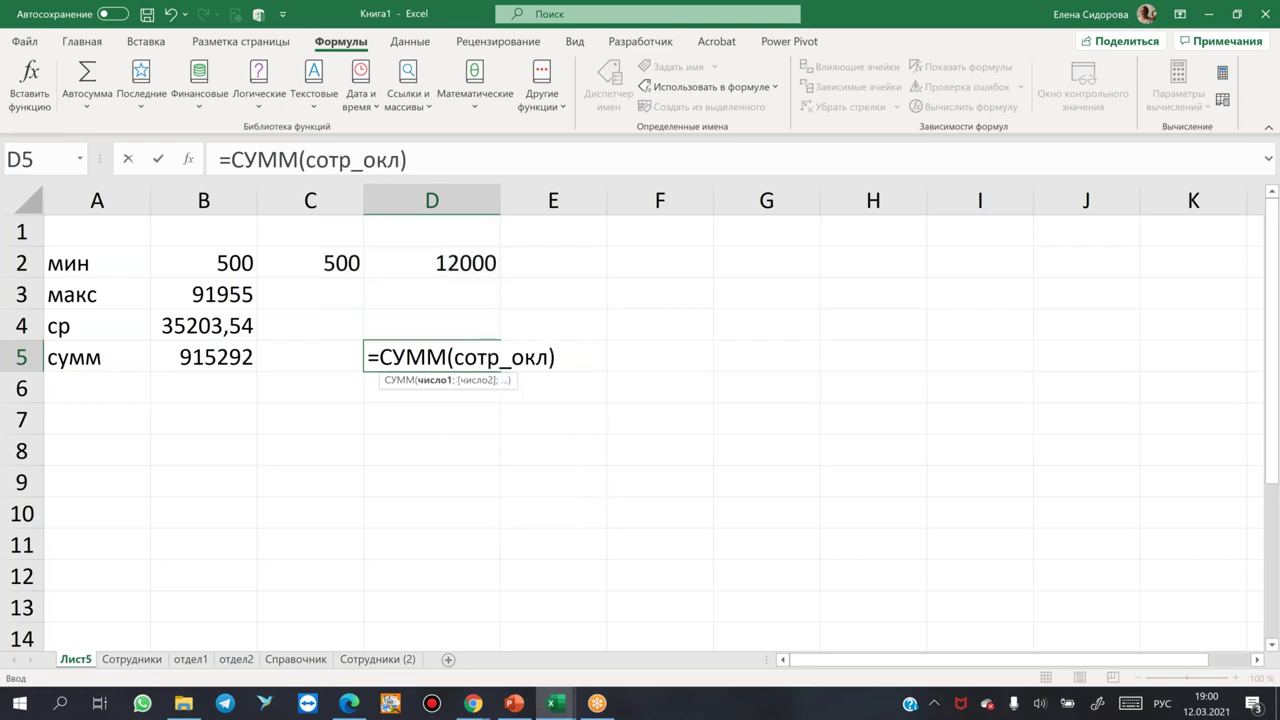
pyautogui.press('Return')
pyautogui.click(440, 357)
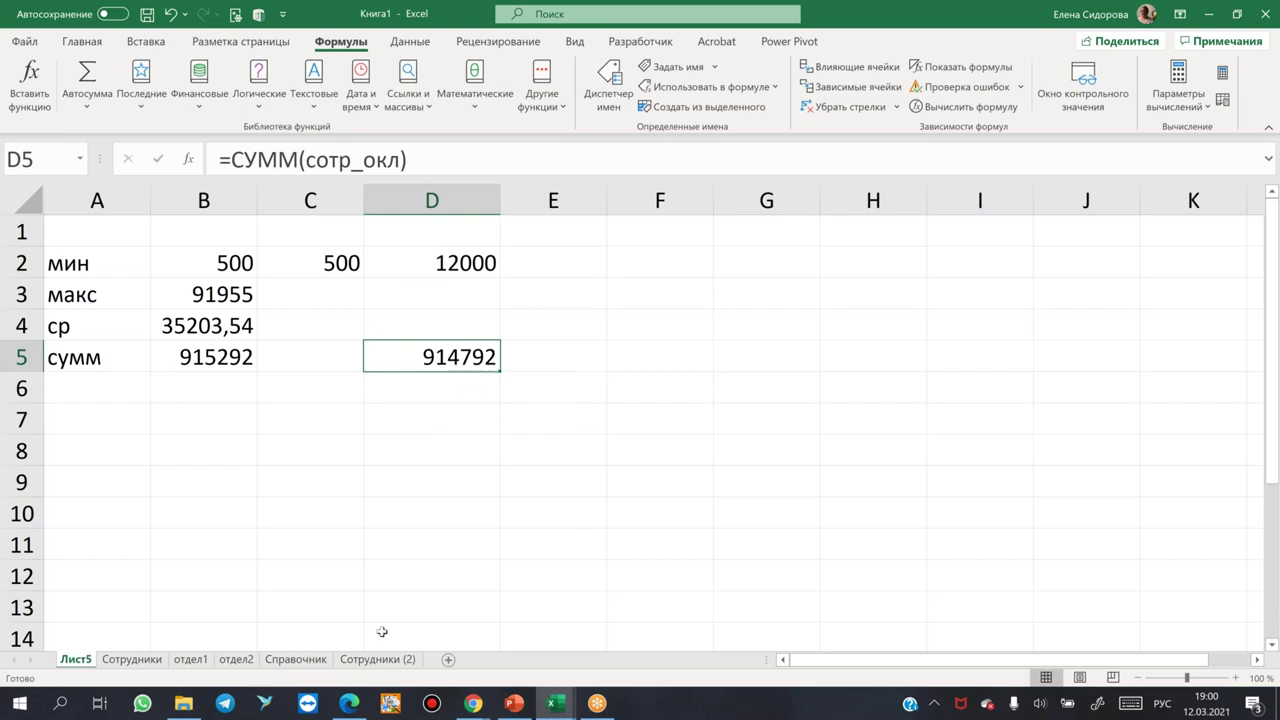
pyautogui.click(388, 664)
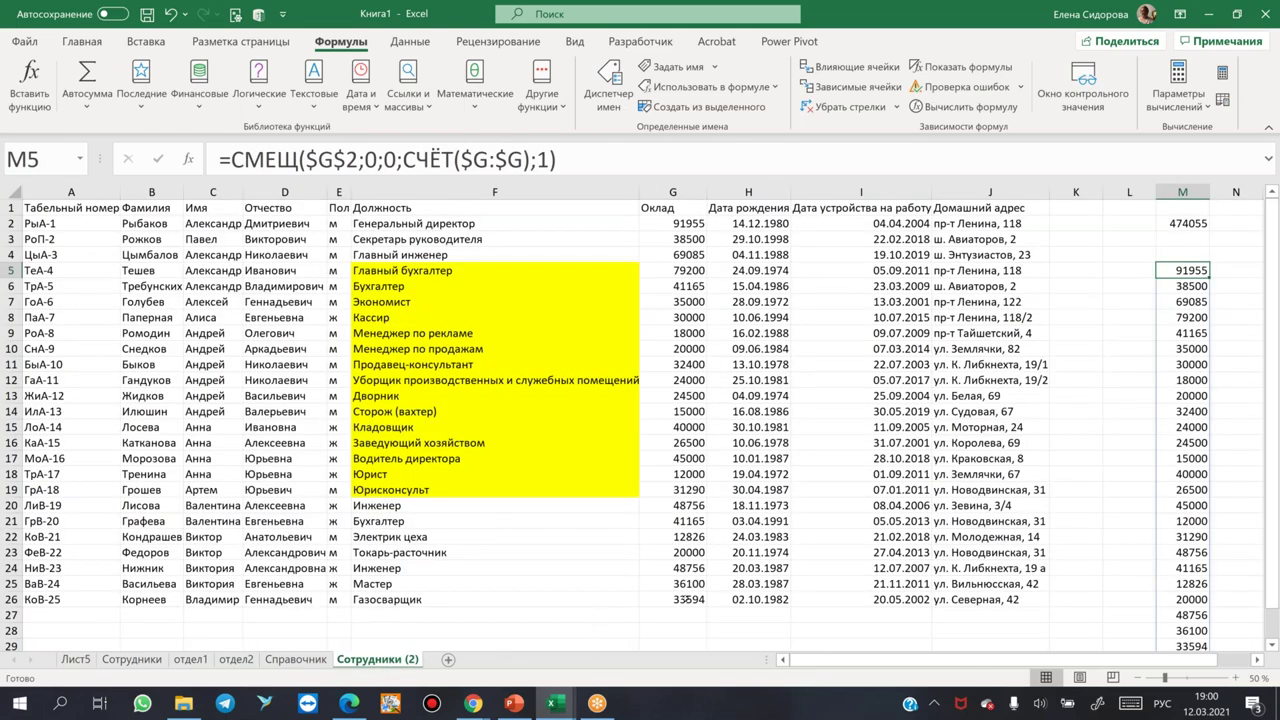
# Add a new salary of 1000 in cell G27 on sheet Сотрудники (2).
pyautogui.click(680, 617)
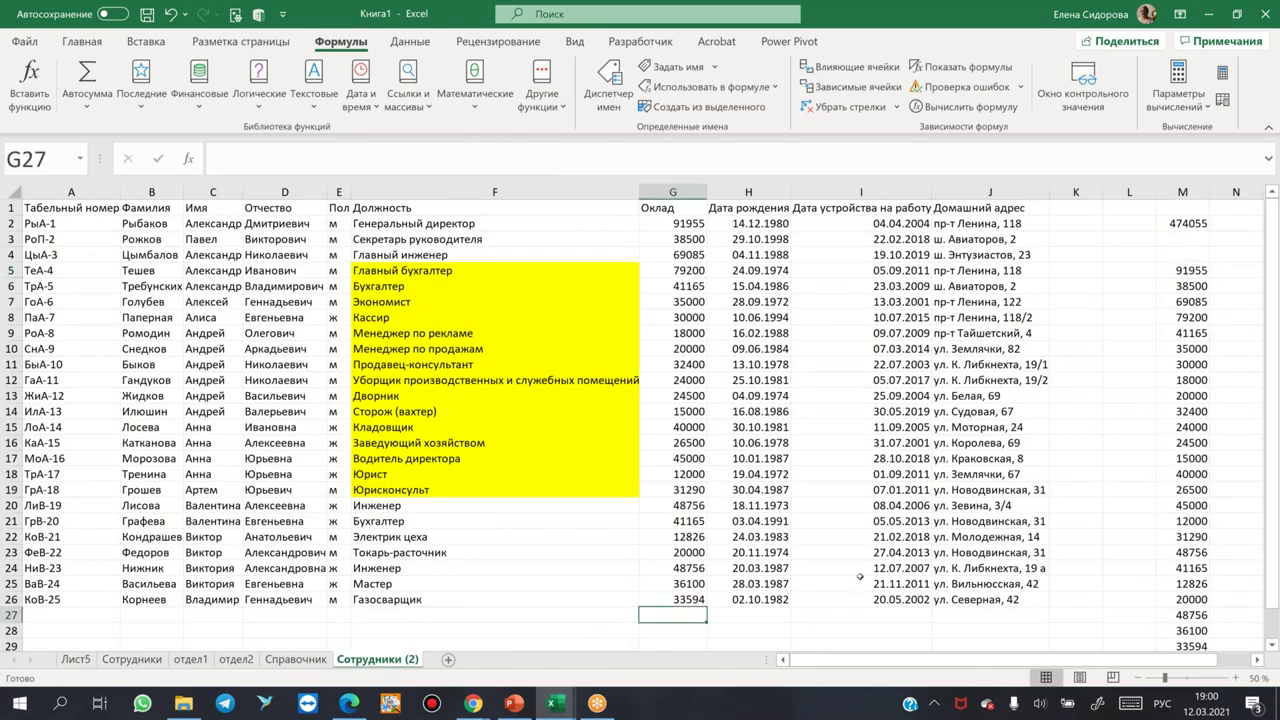
pyautogui.write('1')
pyautogui.write('000')
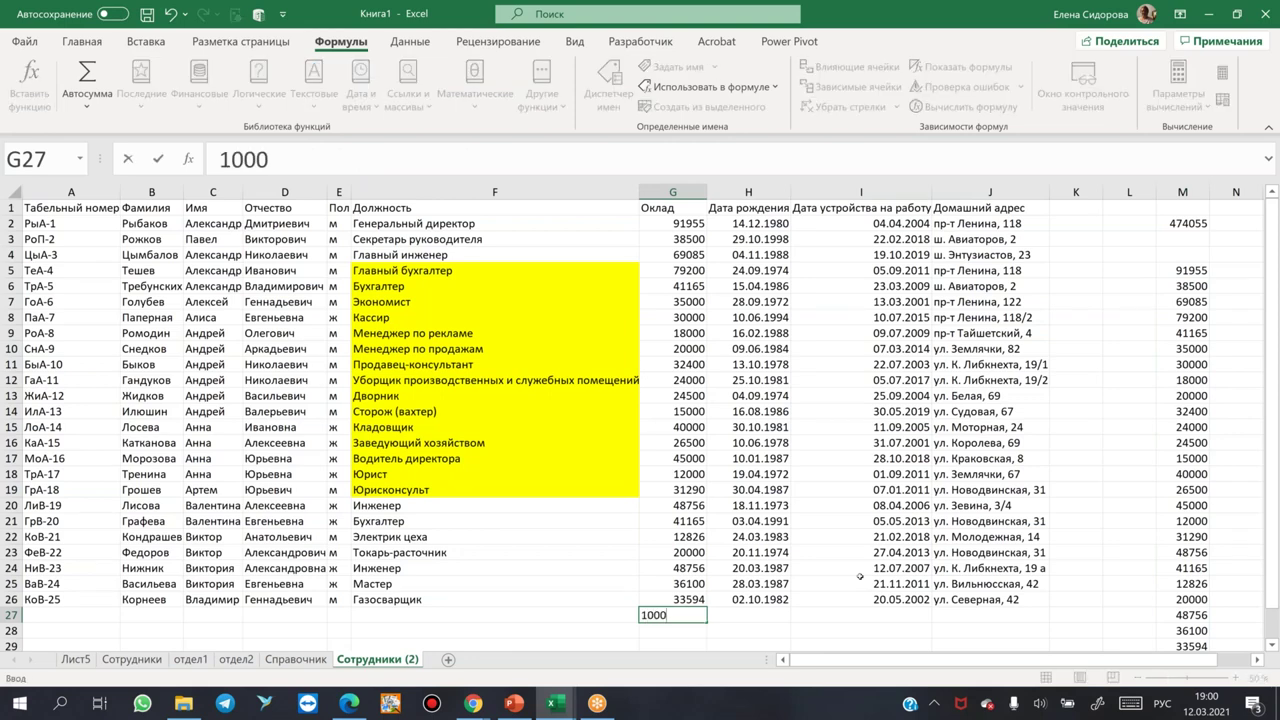
pyautogui.press('Return')
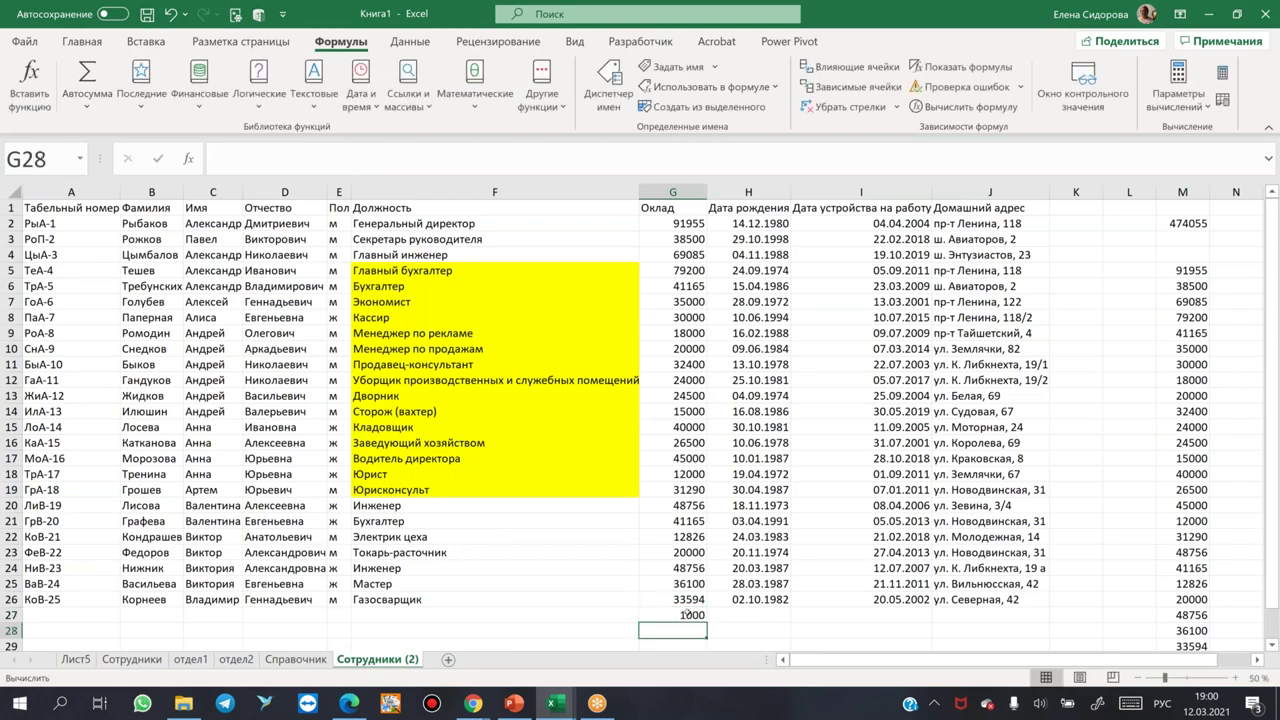
# Examine the сотр_окл formulas in D2 and D5 on Лист5, the СМЕЩ formula in M5 on Сотрудники (2), and the отдел1 and отдел2 sheets.
pyautogui.click(80, 660)
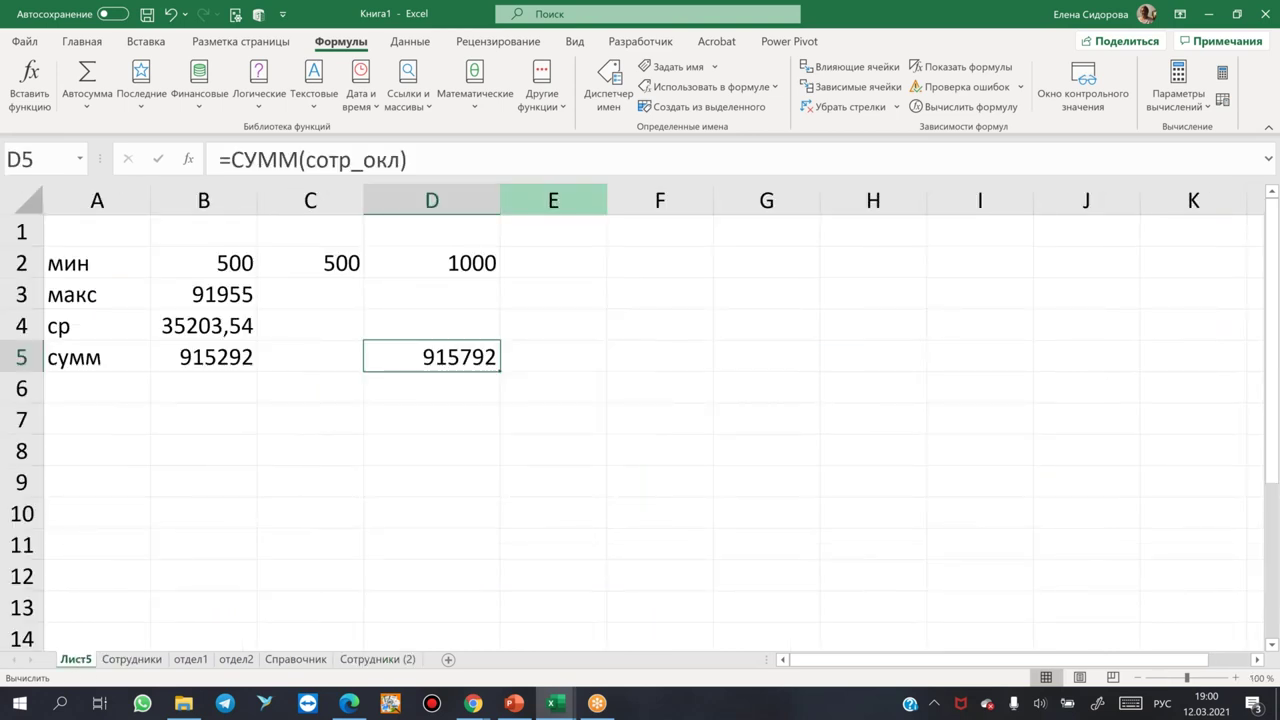
pyautogui.click(455, 265)
pyautogui.click(442, 362)
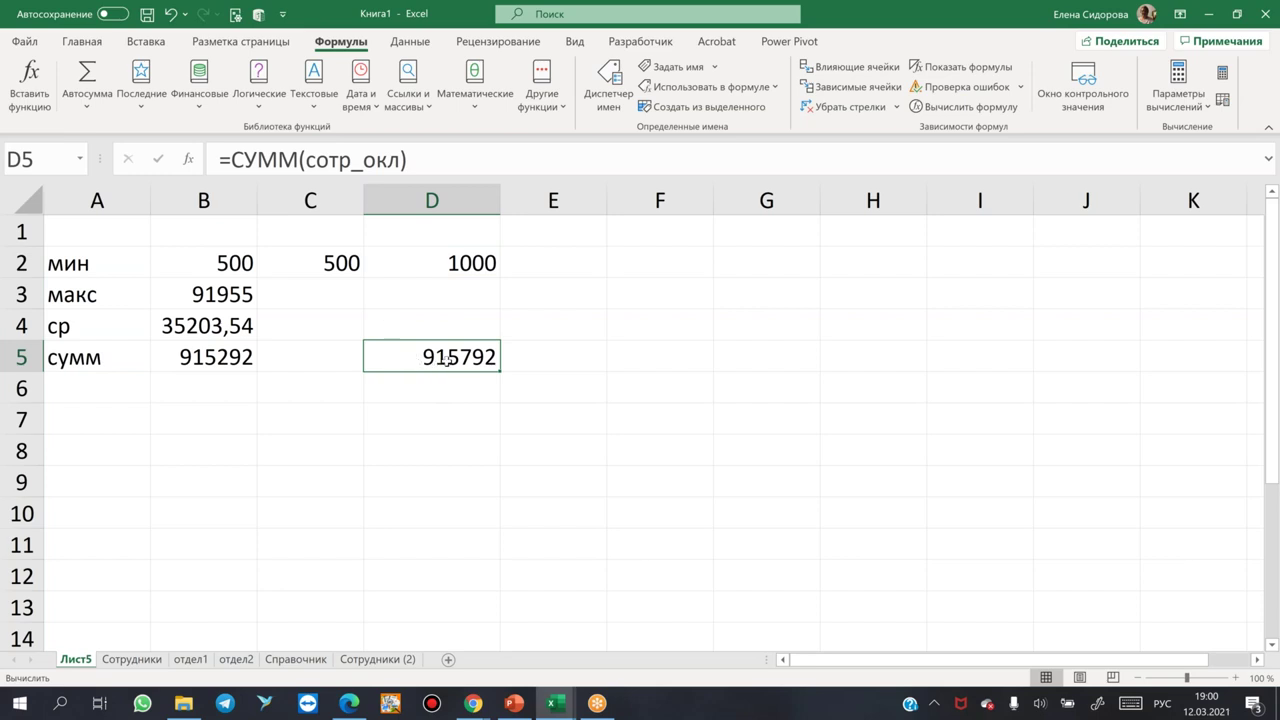
pyautogui.click(469, 258)
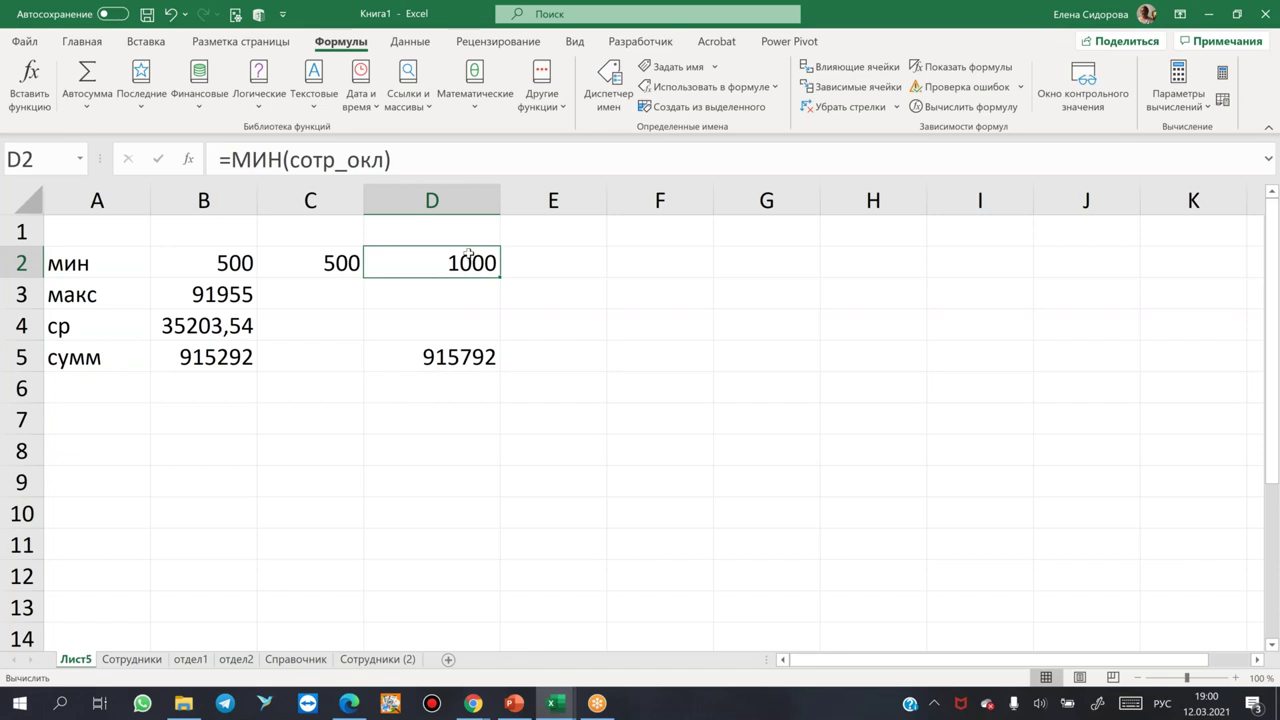
pyautogui.click(128, 660)
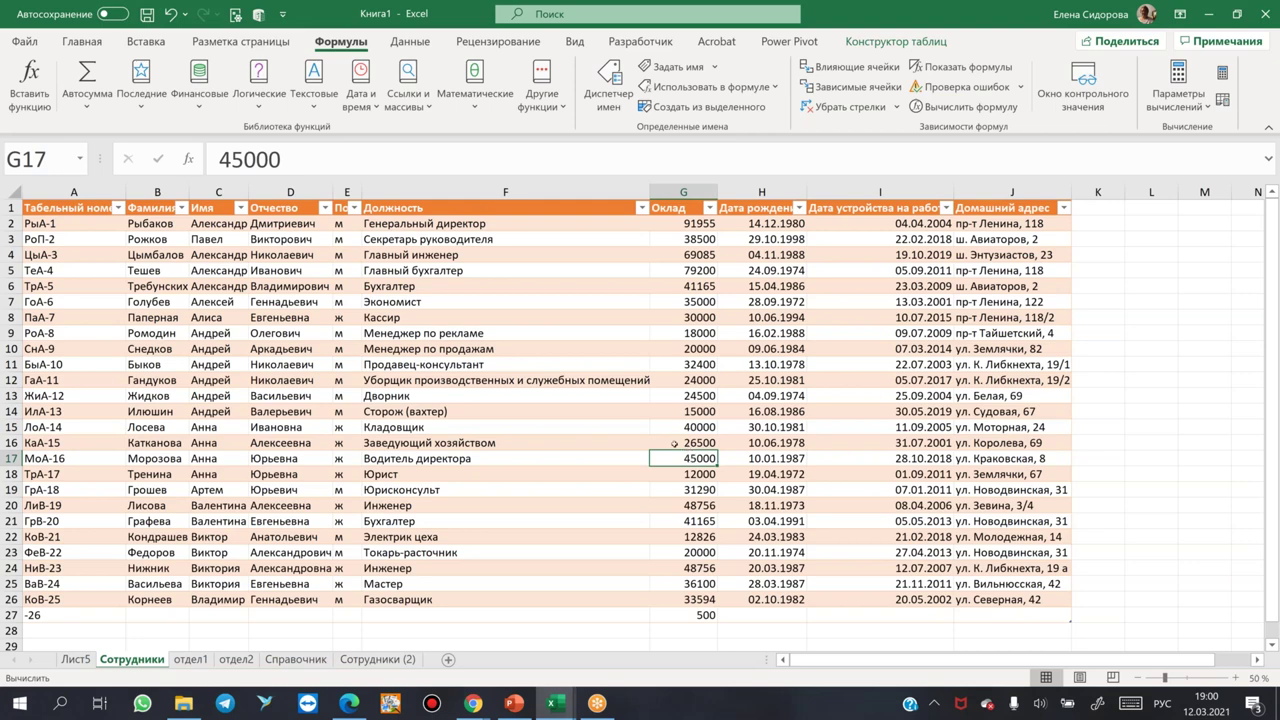
pyautogui.click(398, 665)
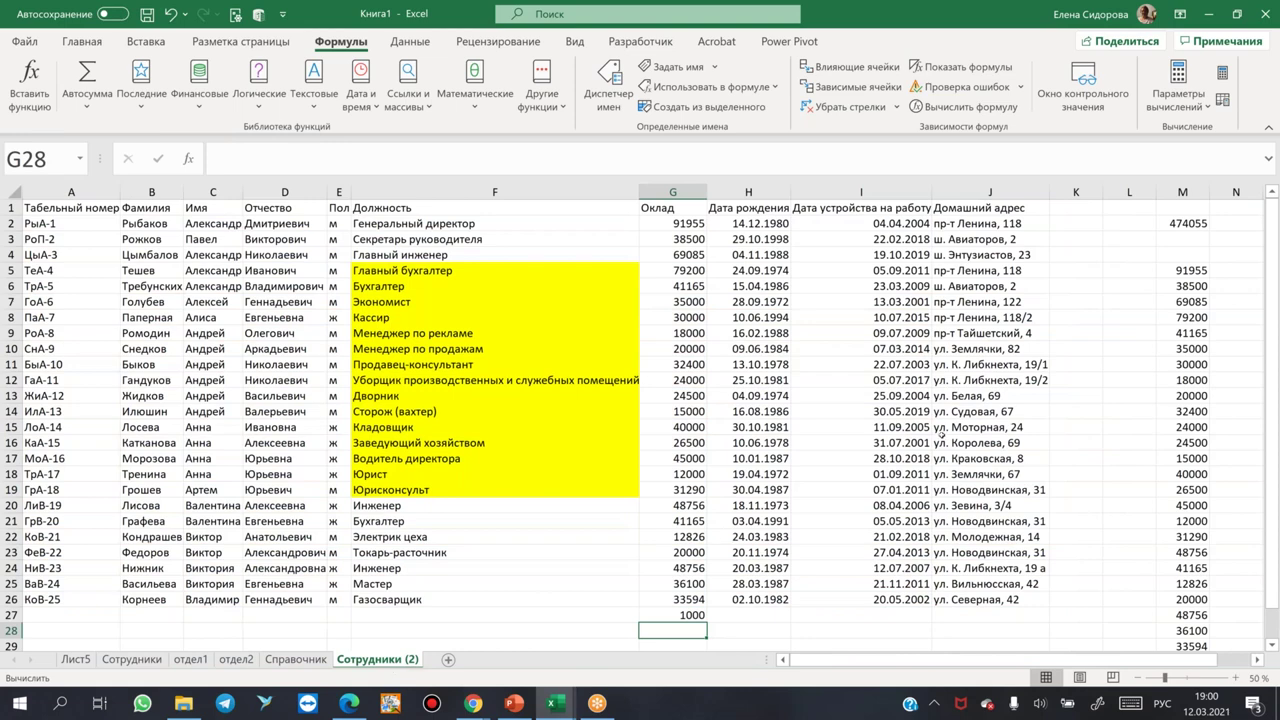
pyautogui.click(1170, 270)
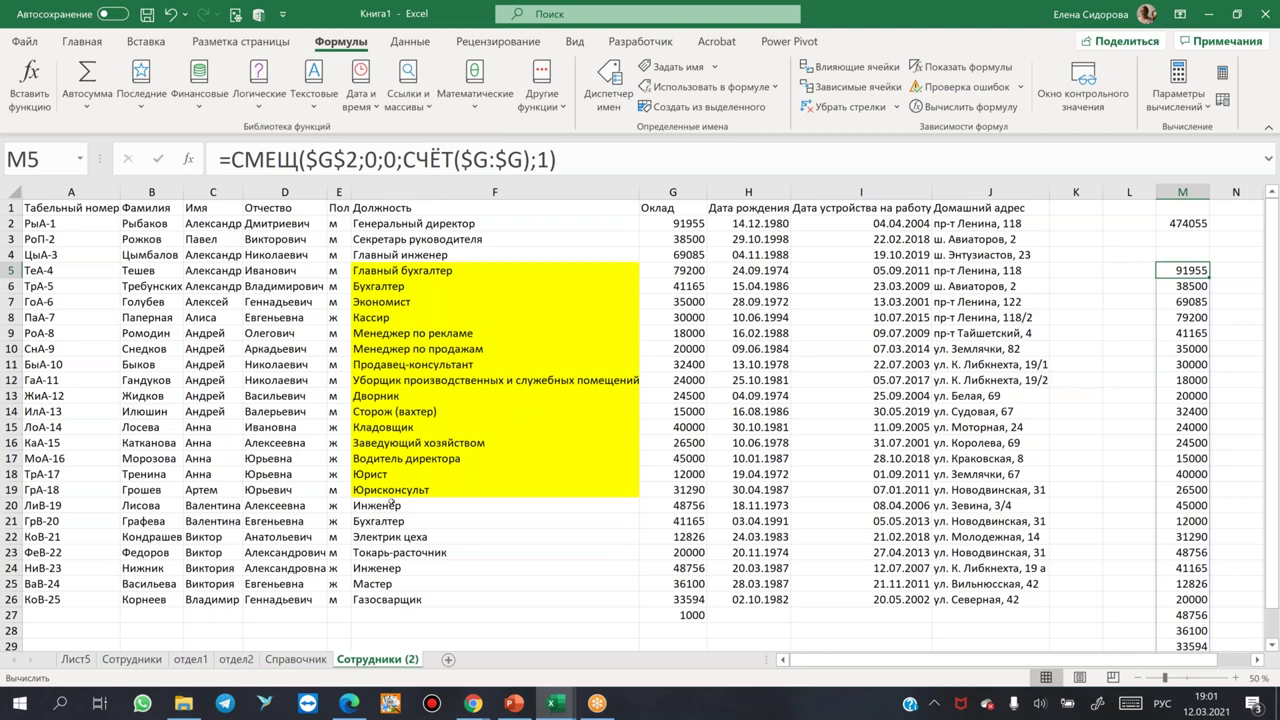
pyautogui.click(188, 663)
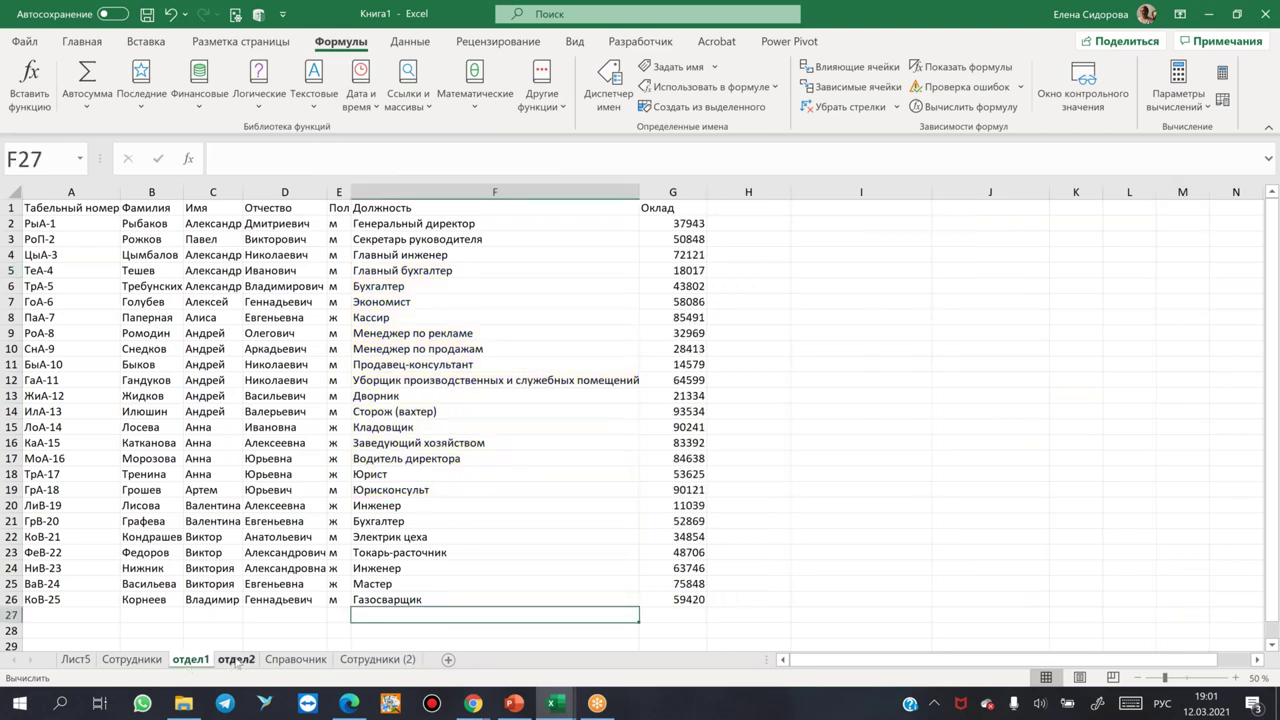
pyautogui.click(231, 663)
pyautogui.hotkey('ctrl', 'pageup')
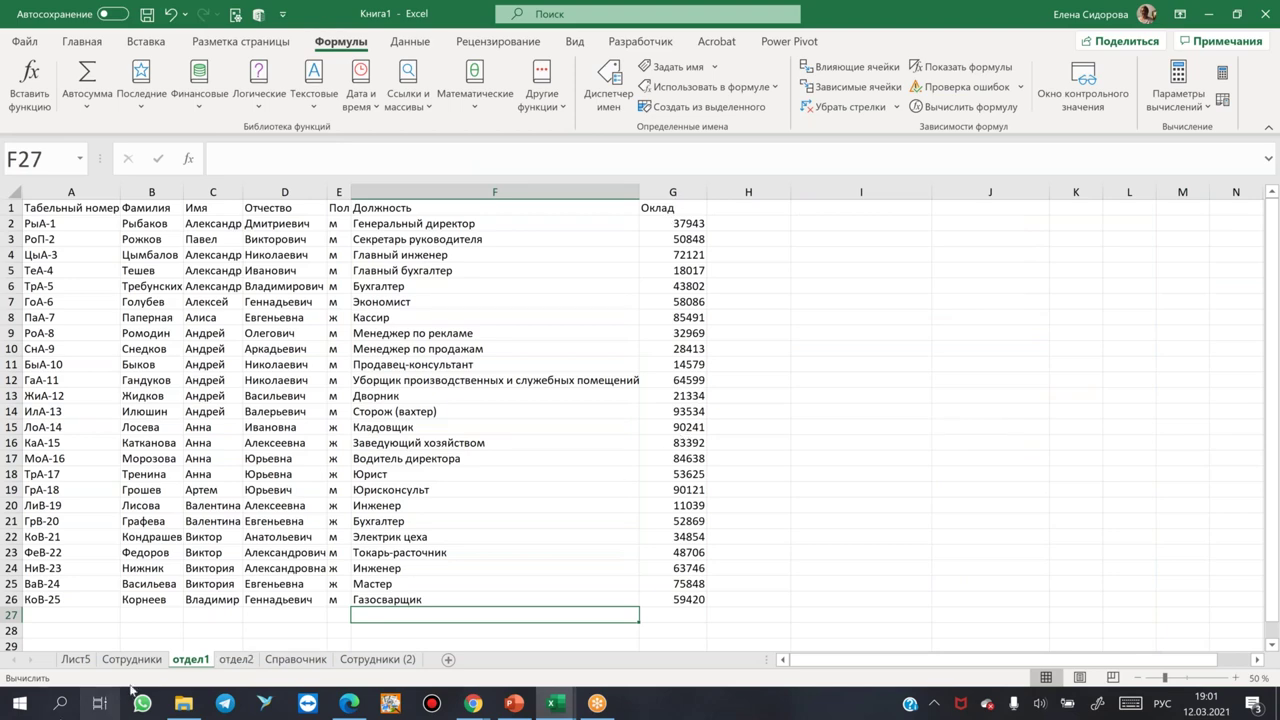
# On Лист5, fill the cells F2:F5 with the lightest gold theme colour.
pyautogui.click(74, 661)
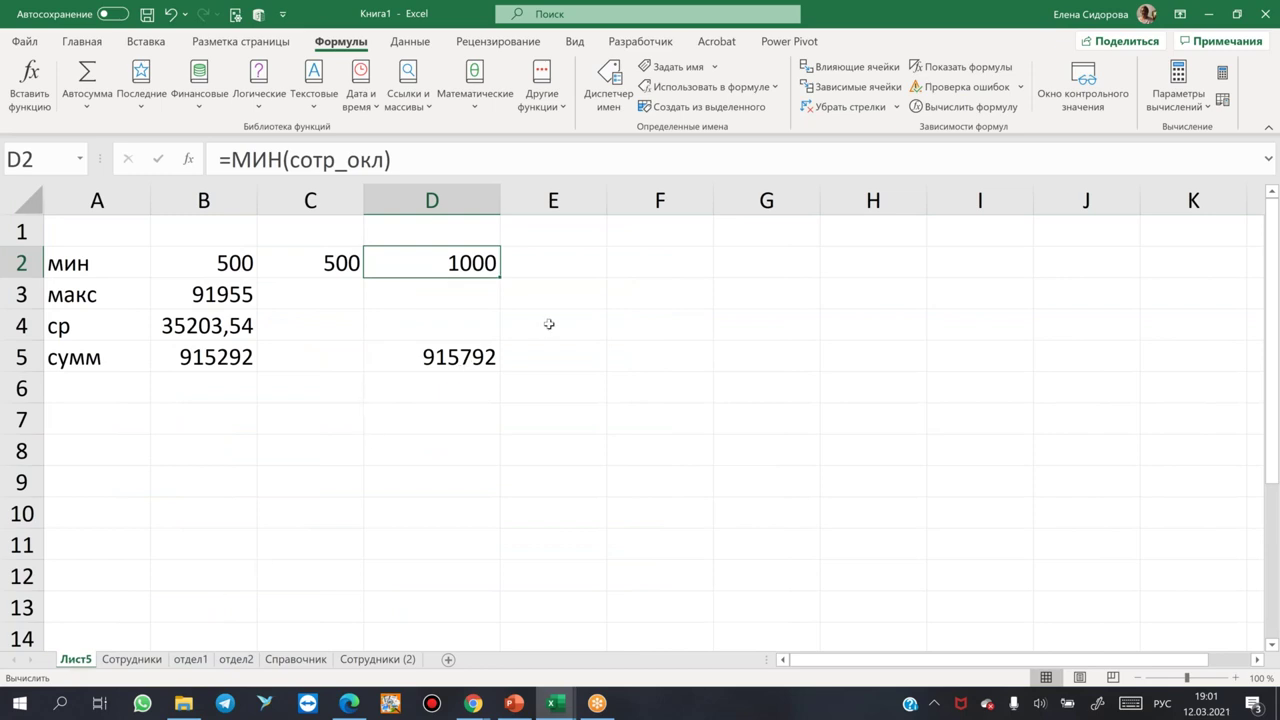
pyautogui.moveTo(636, 264); pyautogui.dragTo(623, 363)
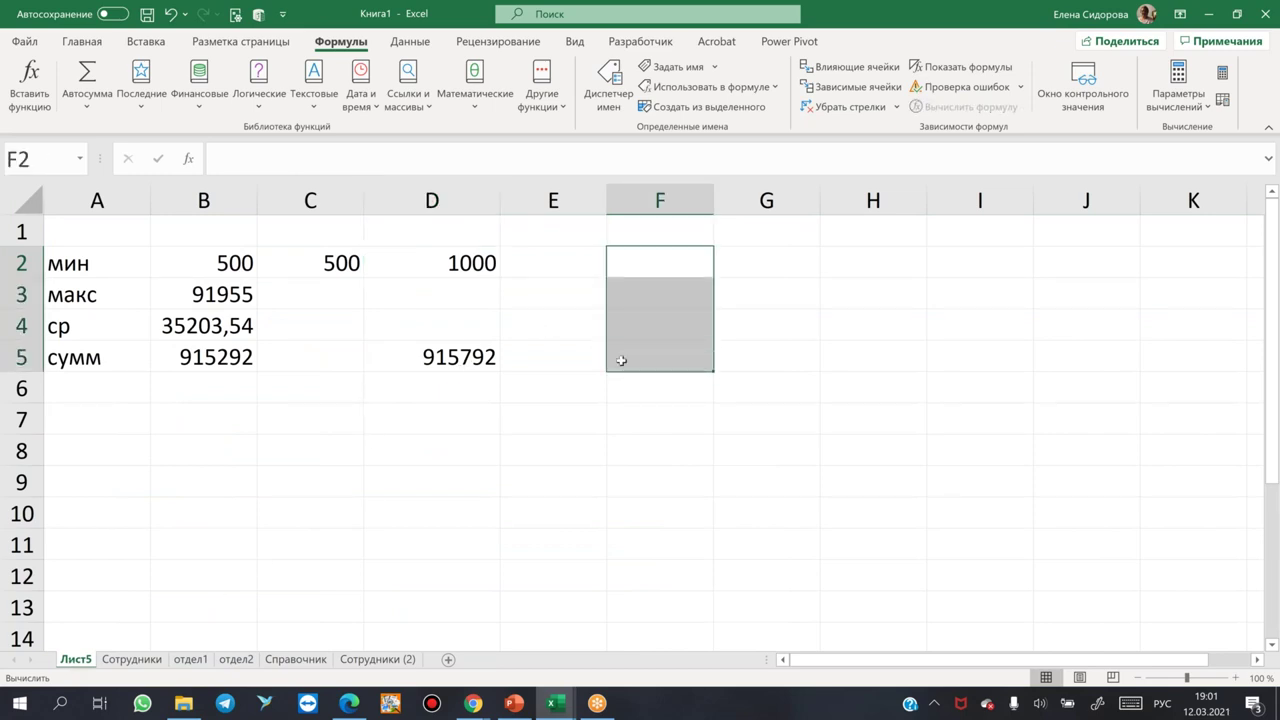
pyautogui.click(86, 43)
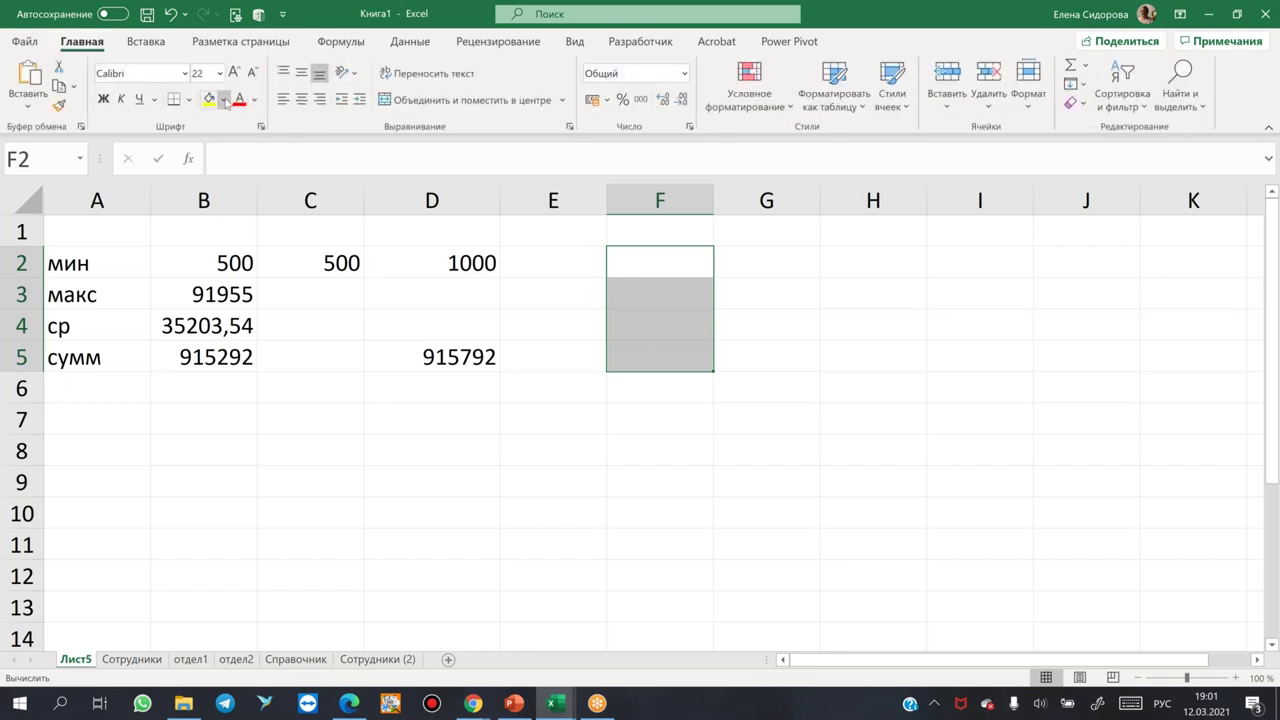
pyautogui.click(223, 100)
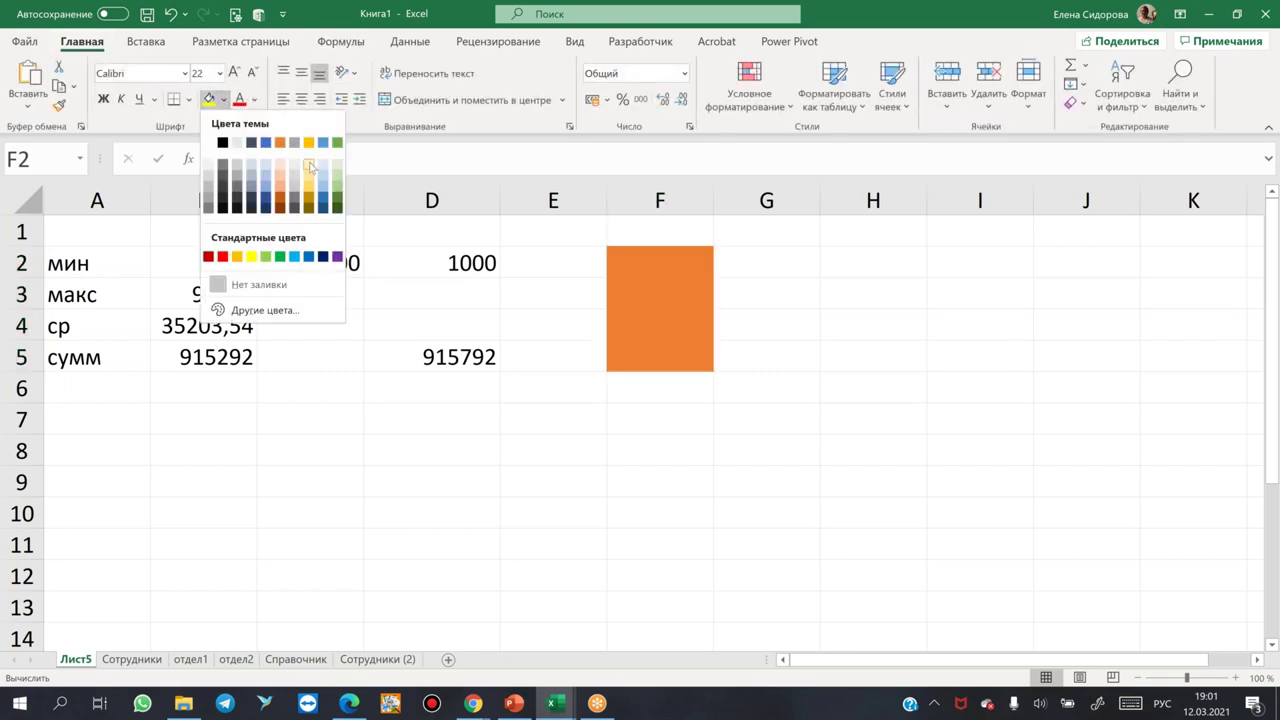
pyautogui.click(310, 165)
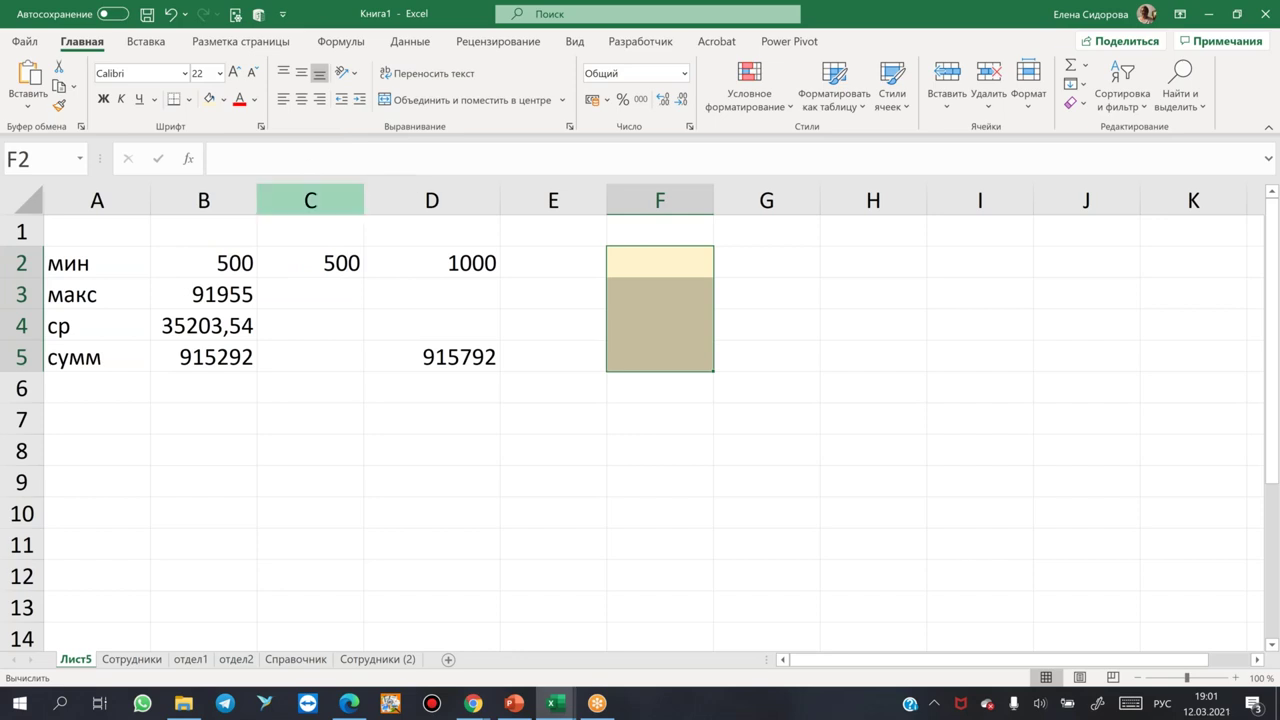
# Set up list data validation in cell A1 with the source отдел1;отдел2, and choose отдел1 from its list.
pyautogui.click(100, 230)
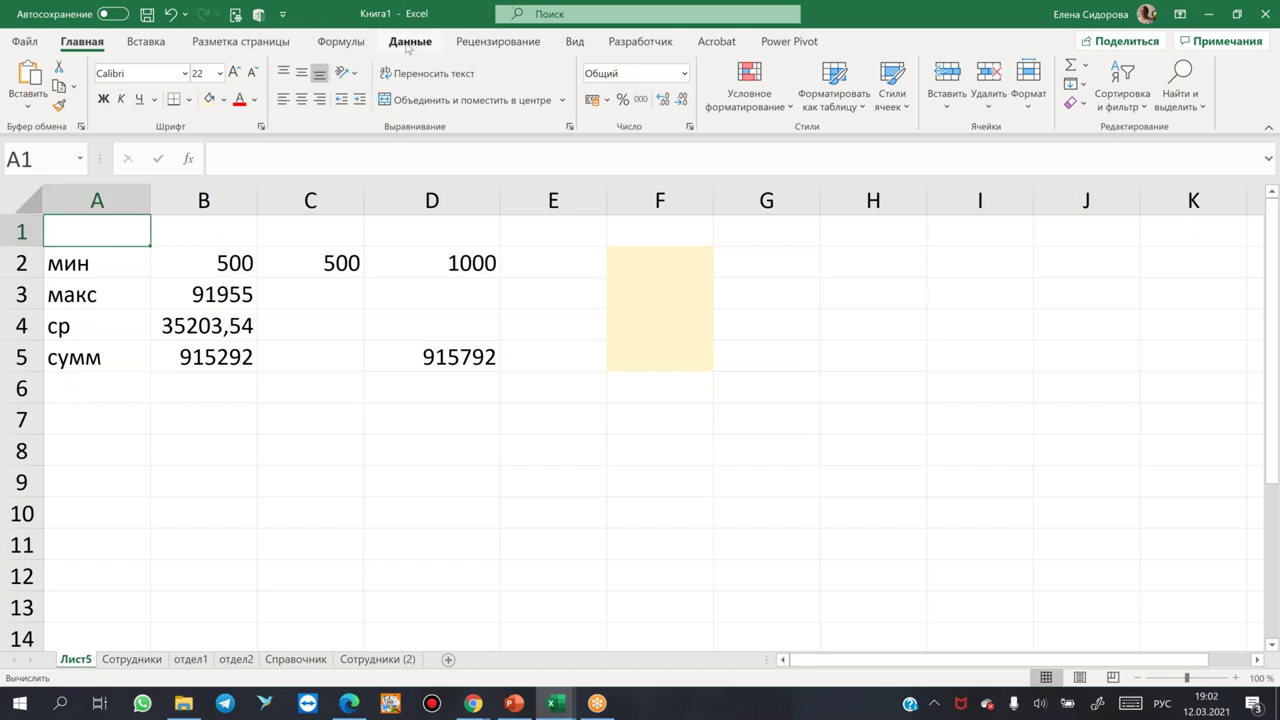
pyautogui.click(410, 41)
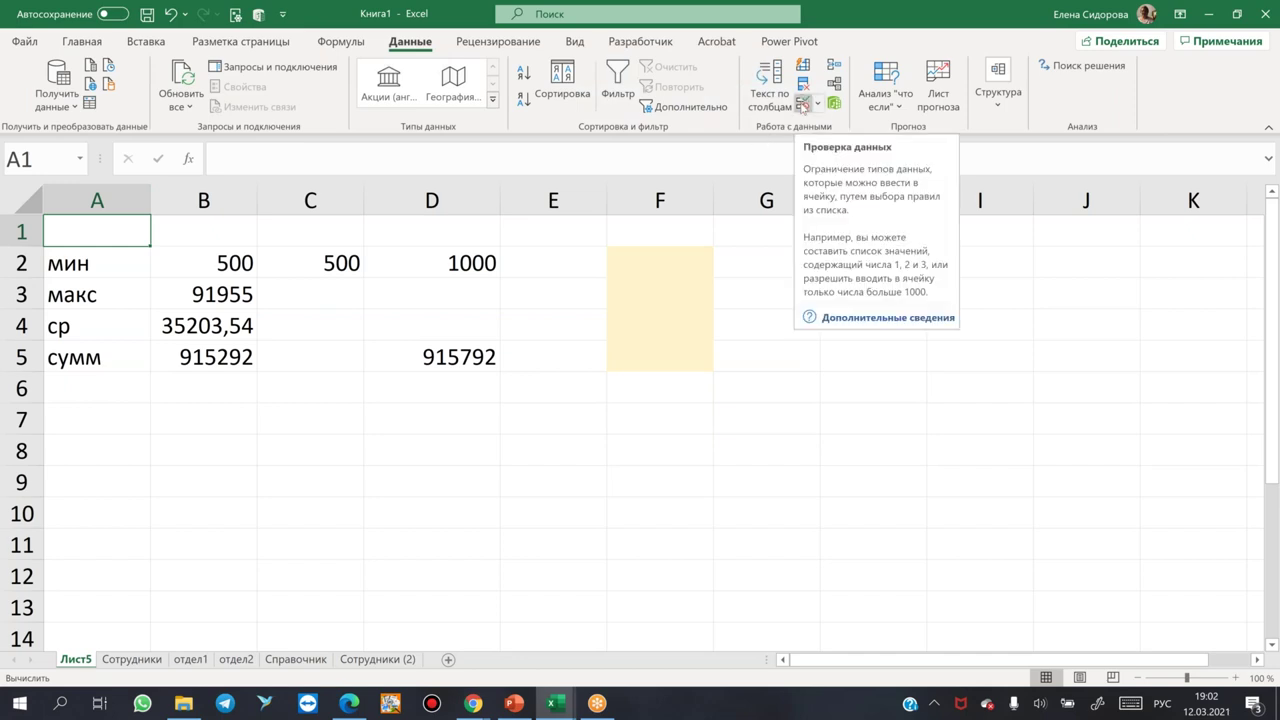
pyautogui.click(803, 104)
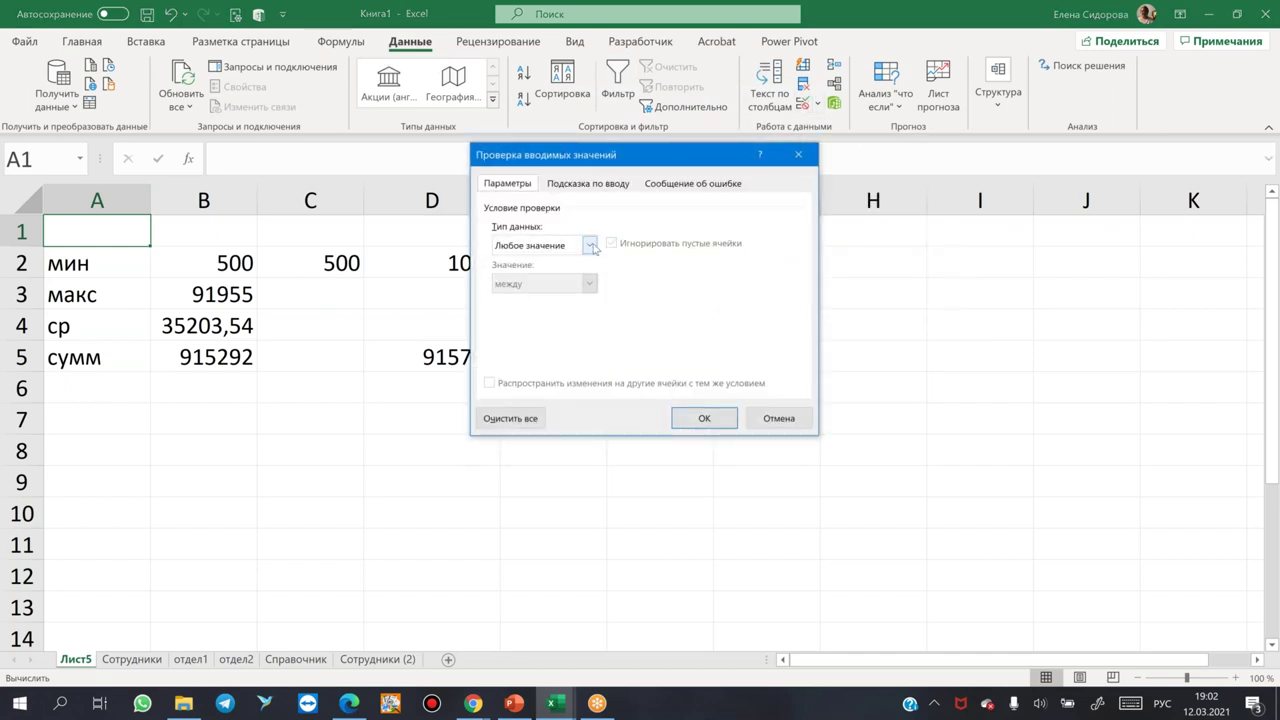
pyautogui.click(590, 246)
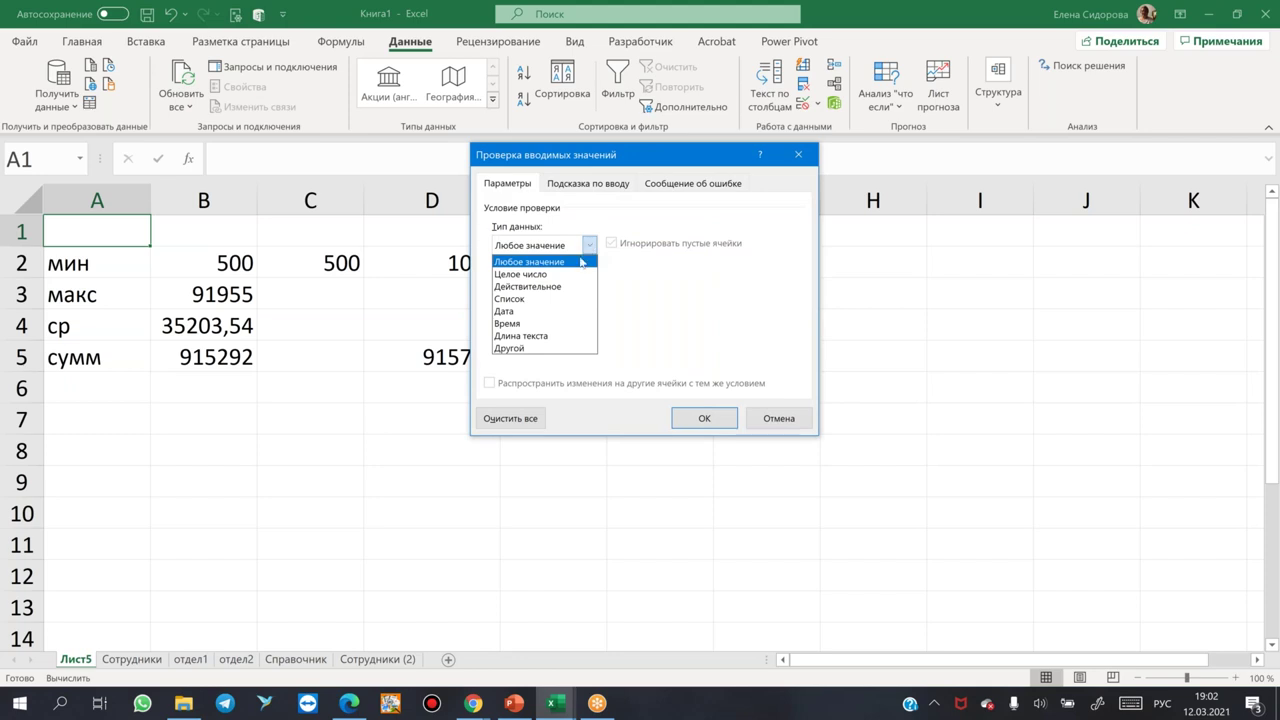
pyautogui.click(517, 299)
pyautogui.click(511, 322)
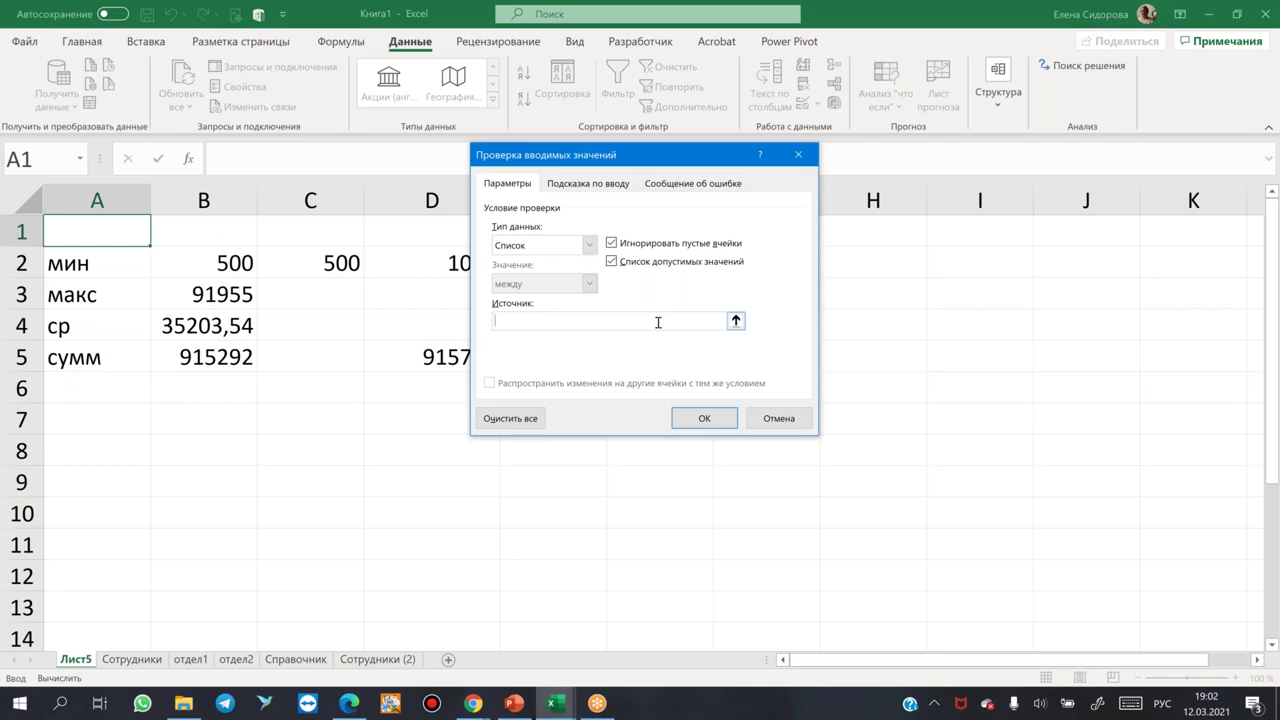
pyautogui.write('отдел1;отдел2')
pyautogui.click(710, 420)
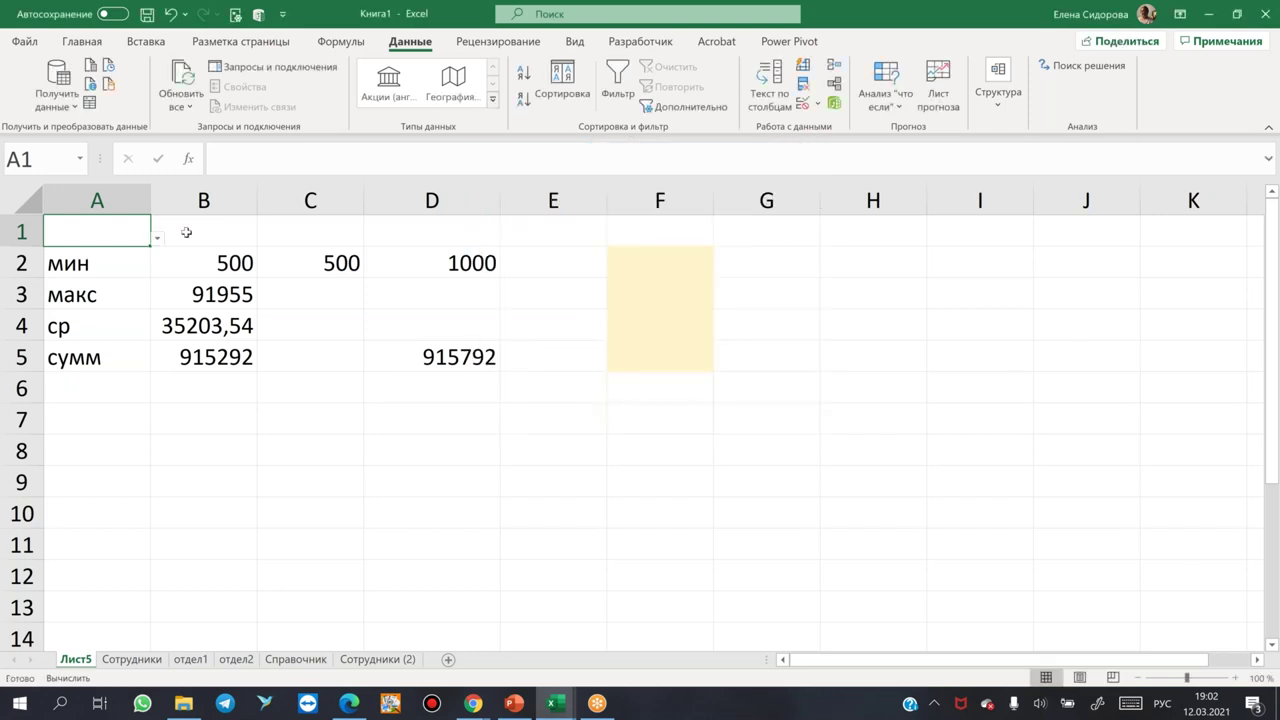
pyautogui.click(157, 238)
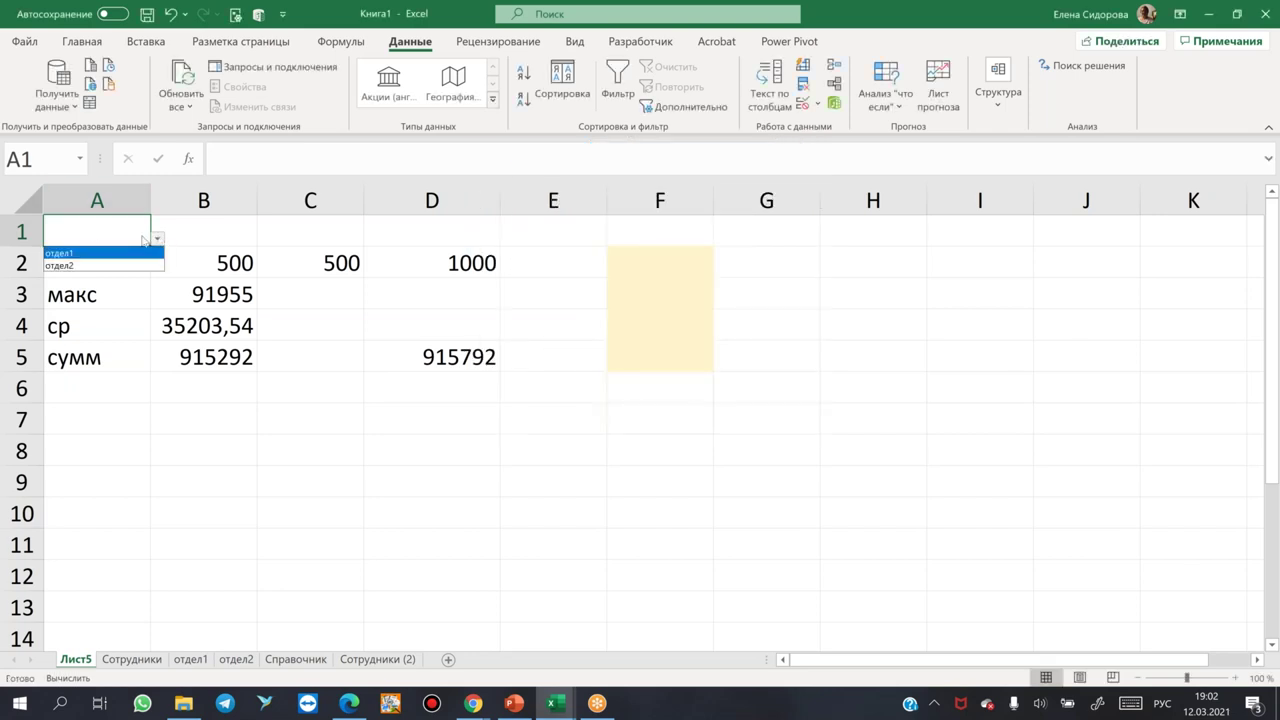
pyautogui.click(68, 254)
# Compare the table layout and salary columns on the отдел1 and отдел2 sheets, and return to Лист5.
pyautogui.moveTo(670, 256); pyautogui.dragTo(674, 357)
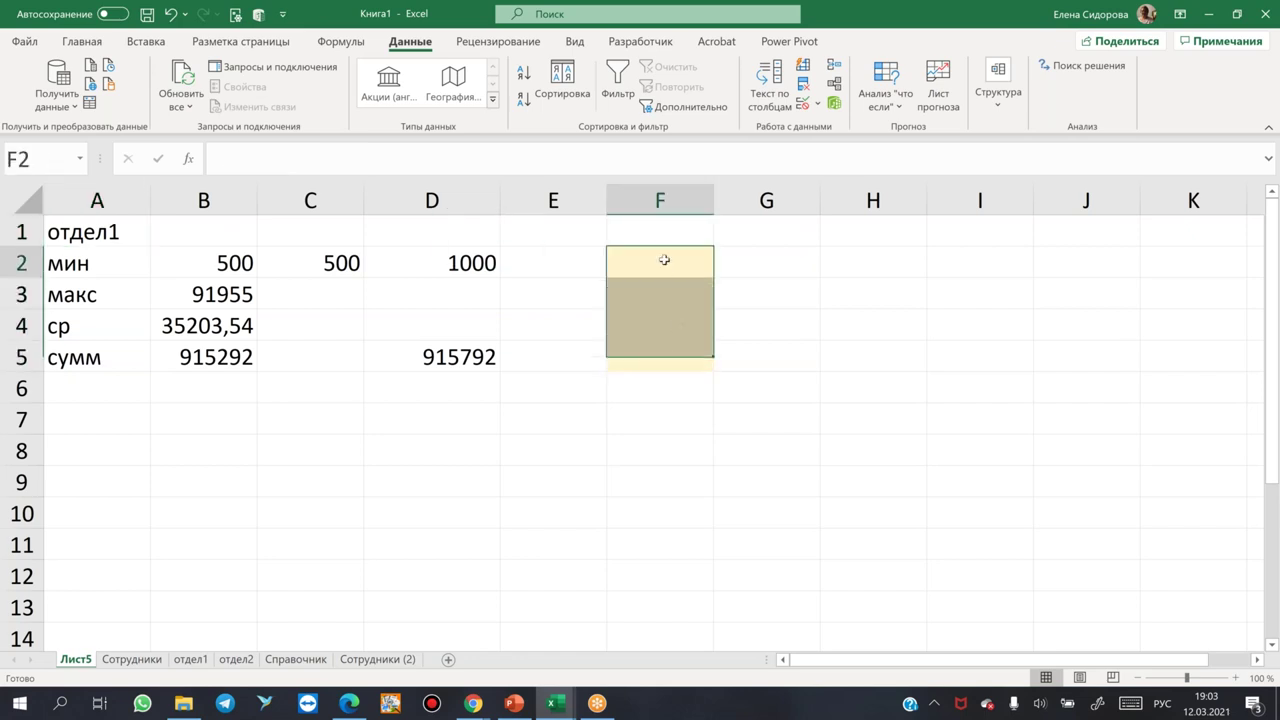
pyautogui.click(664, 260)
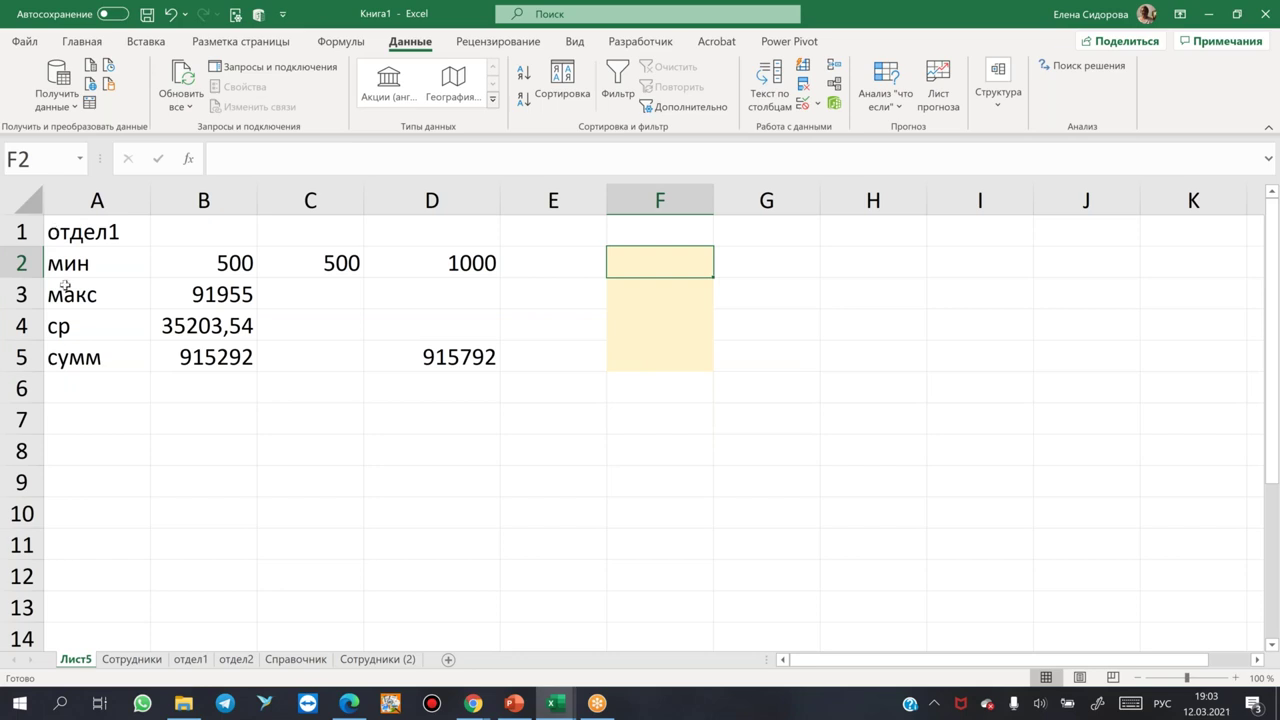
pyautogui.click(190, 659)
pyautogui.click(237, 659)
pyautogui.click(190, 659)
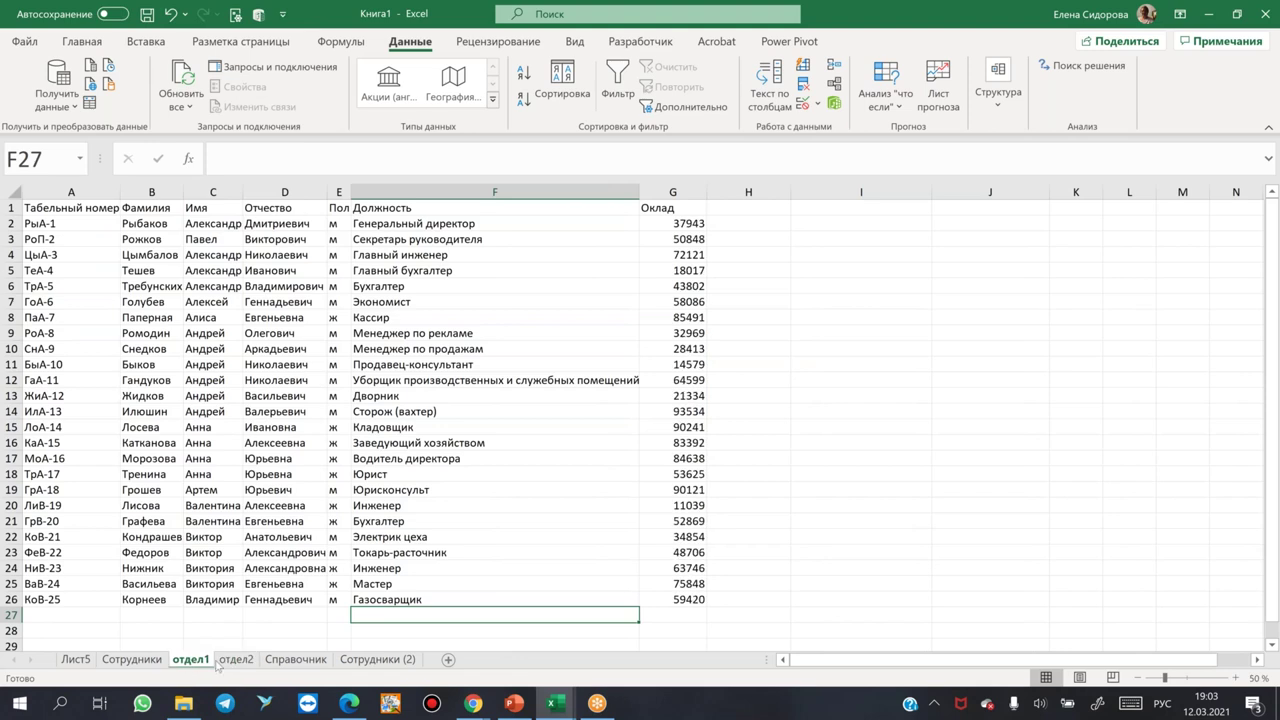
pyautogui.click(240, 661)
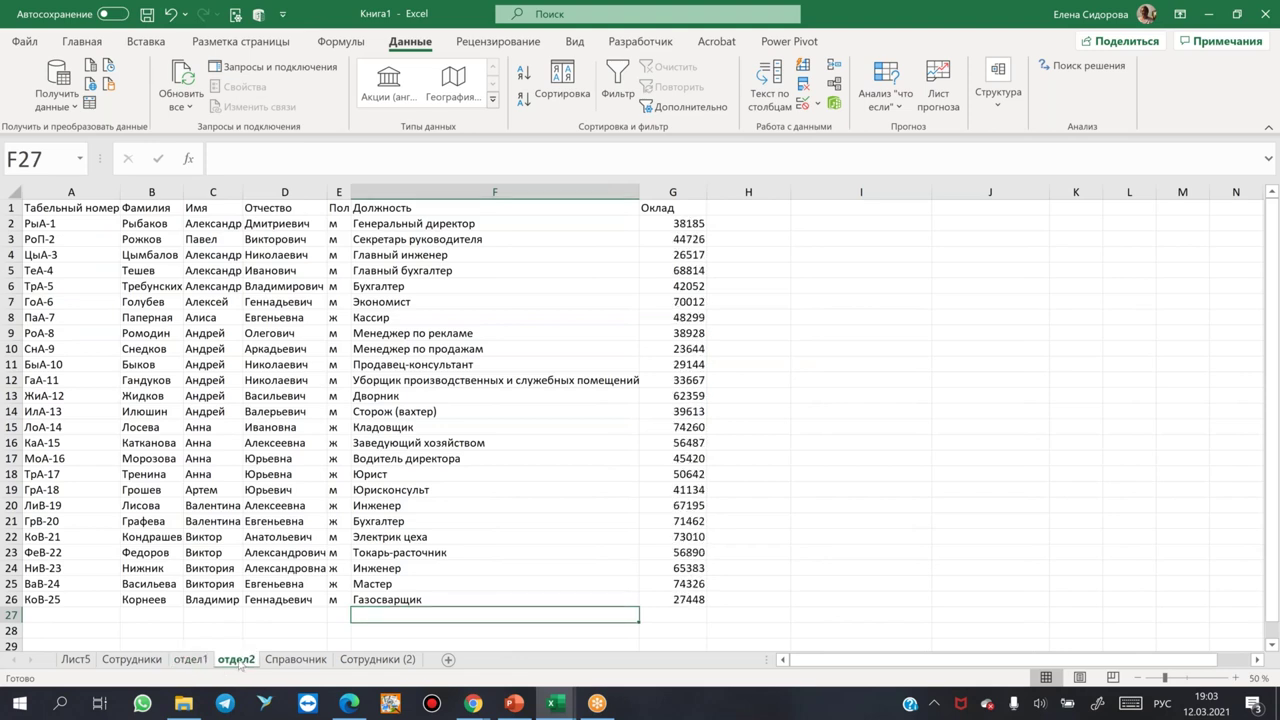
pyautogui.keyDown('ctrl'); pyautogui.click(164, 664); pyautogui.keyUp('ctrl')
pyautogui.click(190, 663)
pyautogui.click(232, 662)
pyautogui.click(75, 660)
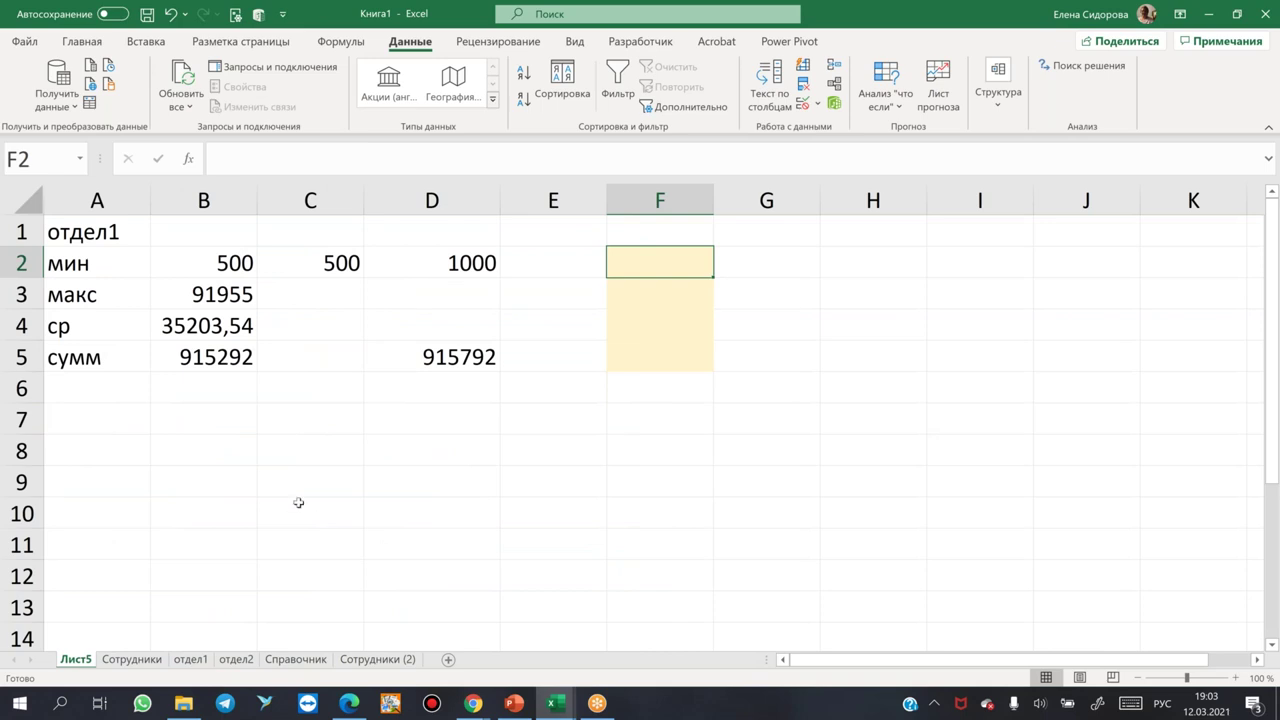
# In cell B8 of Лист5, enter the formula =отдел1!G1:G26 to reference the salary column of sheet отдел1.
pyautogui.click(198, 448)
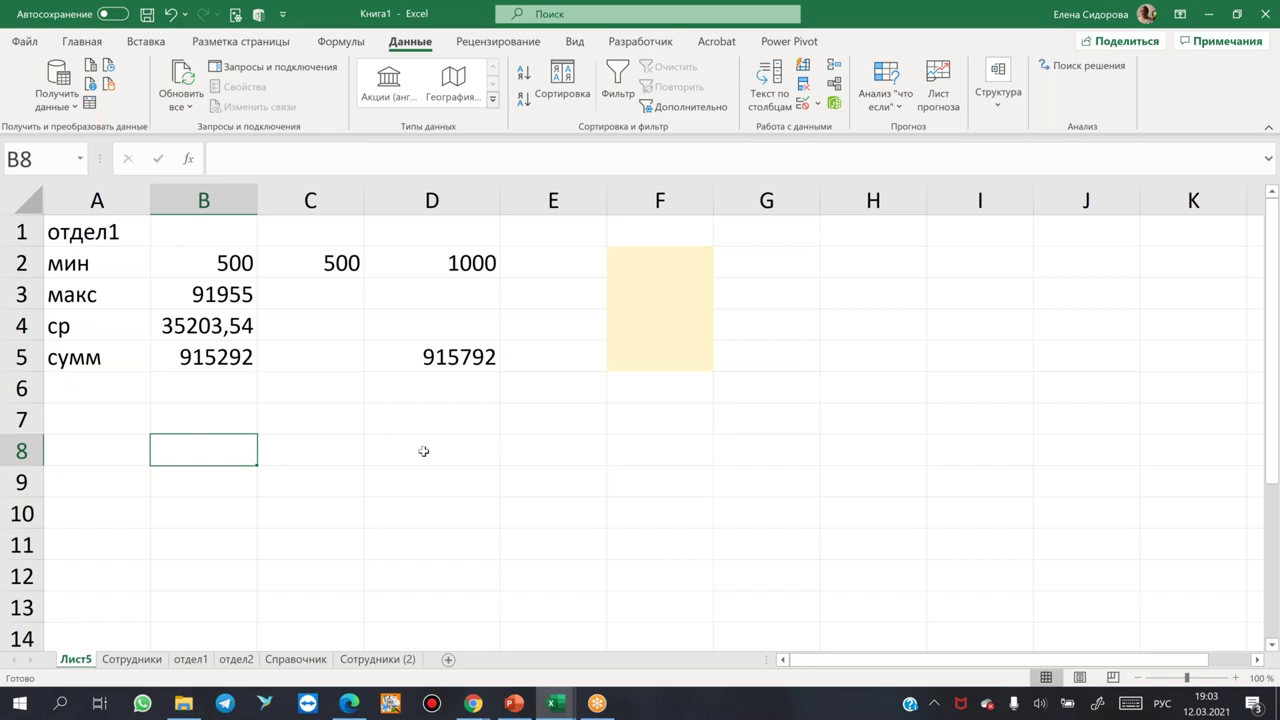
pyautogui.click(191, 662)
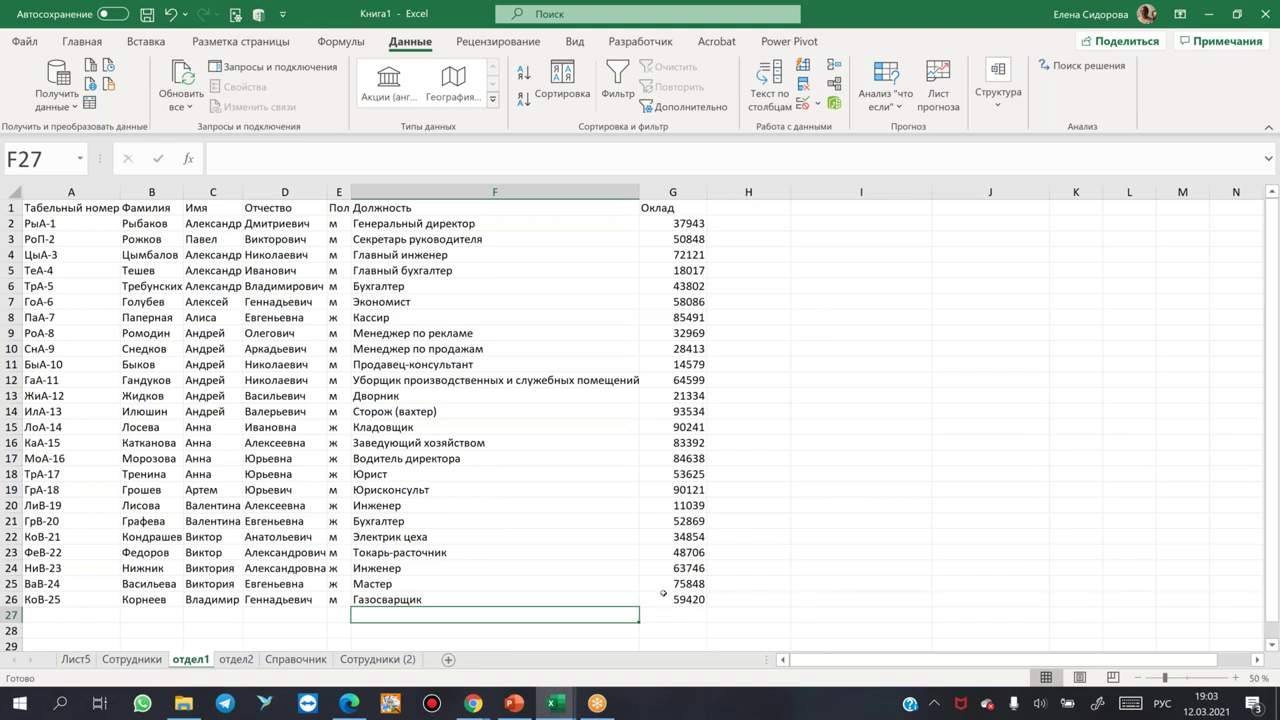
pyautogui.click(82, 662)
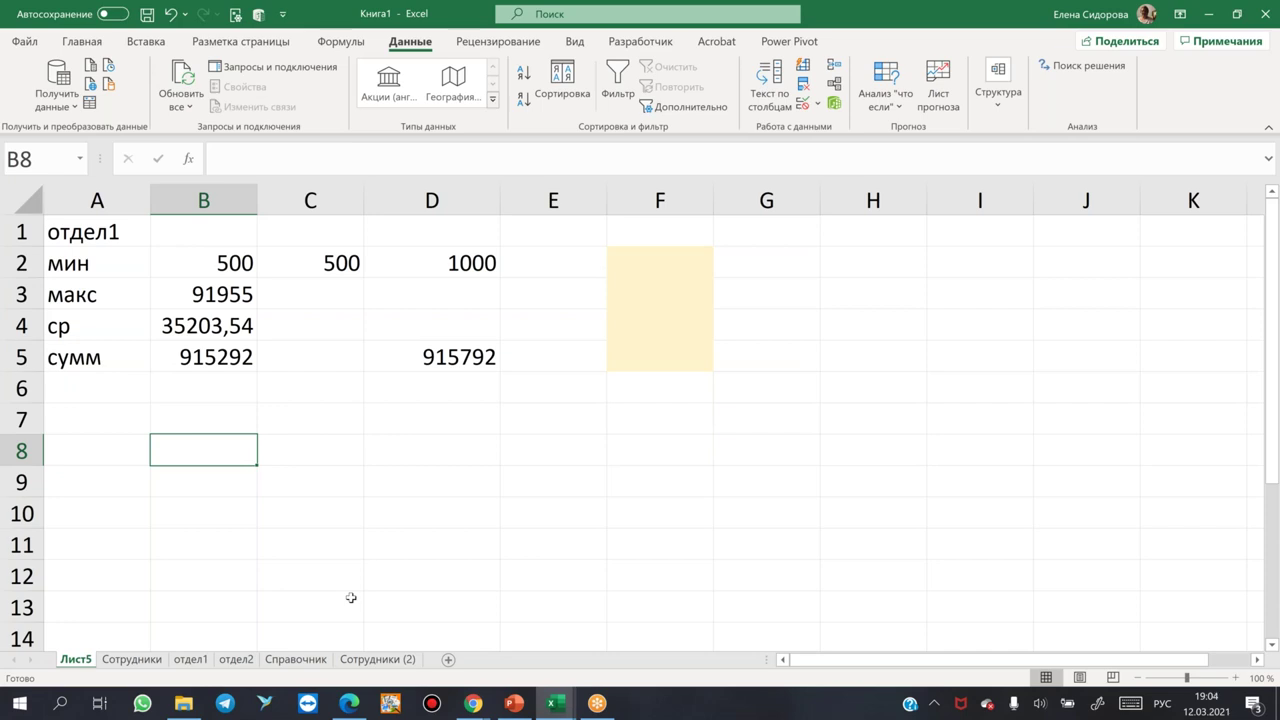
pyautogui.write('=')
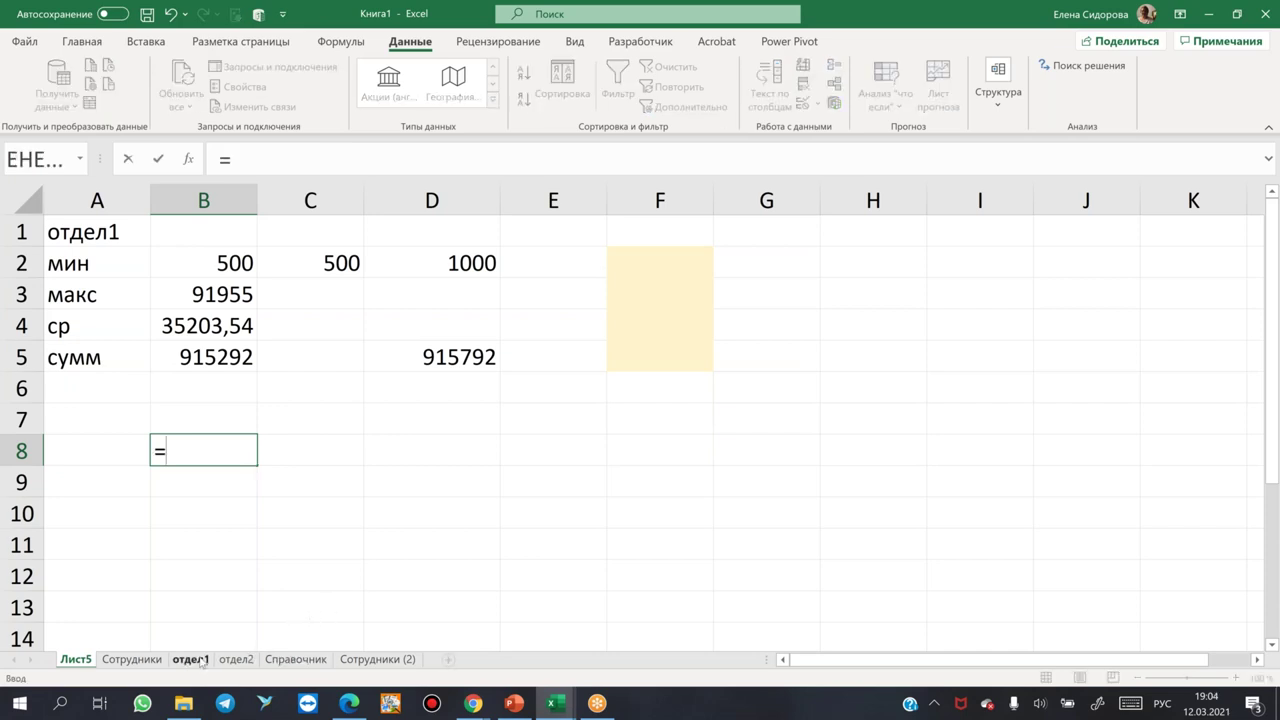
pyautogui.click(195, 661)
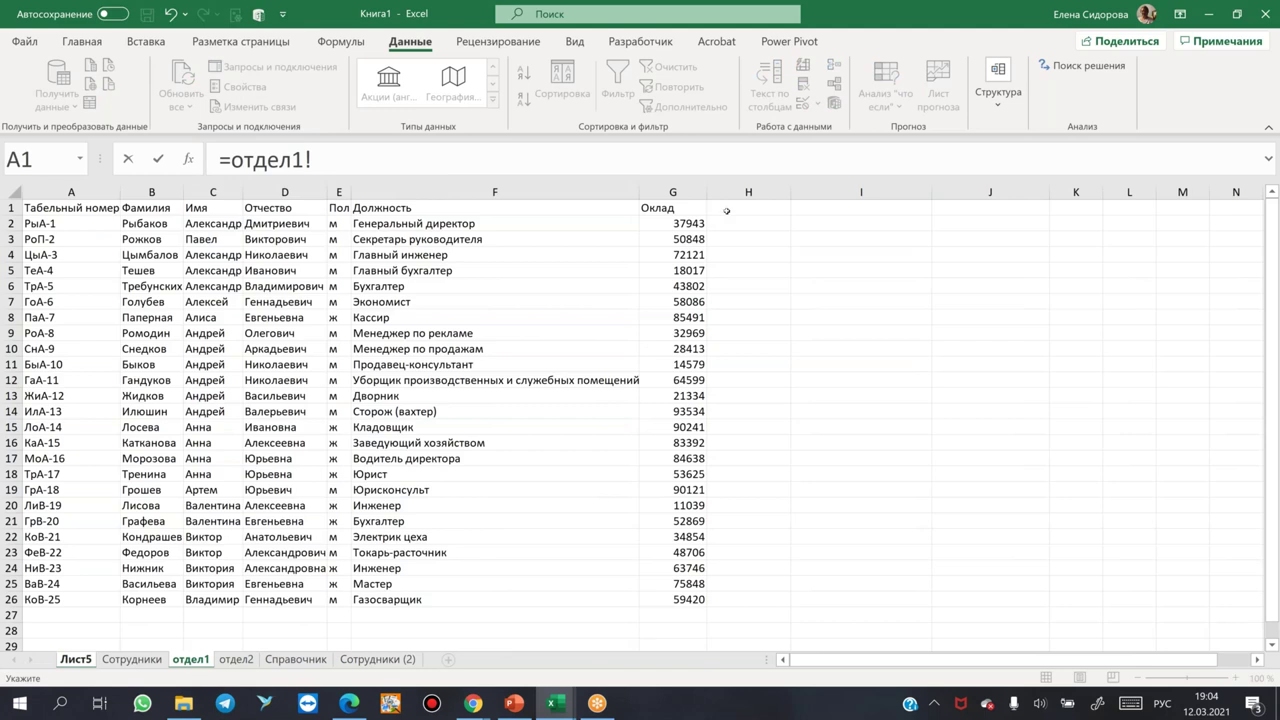
pyautogui.moveTo(680, 208); pyautogui.dragTo(678, 597)
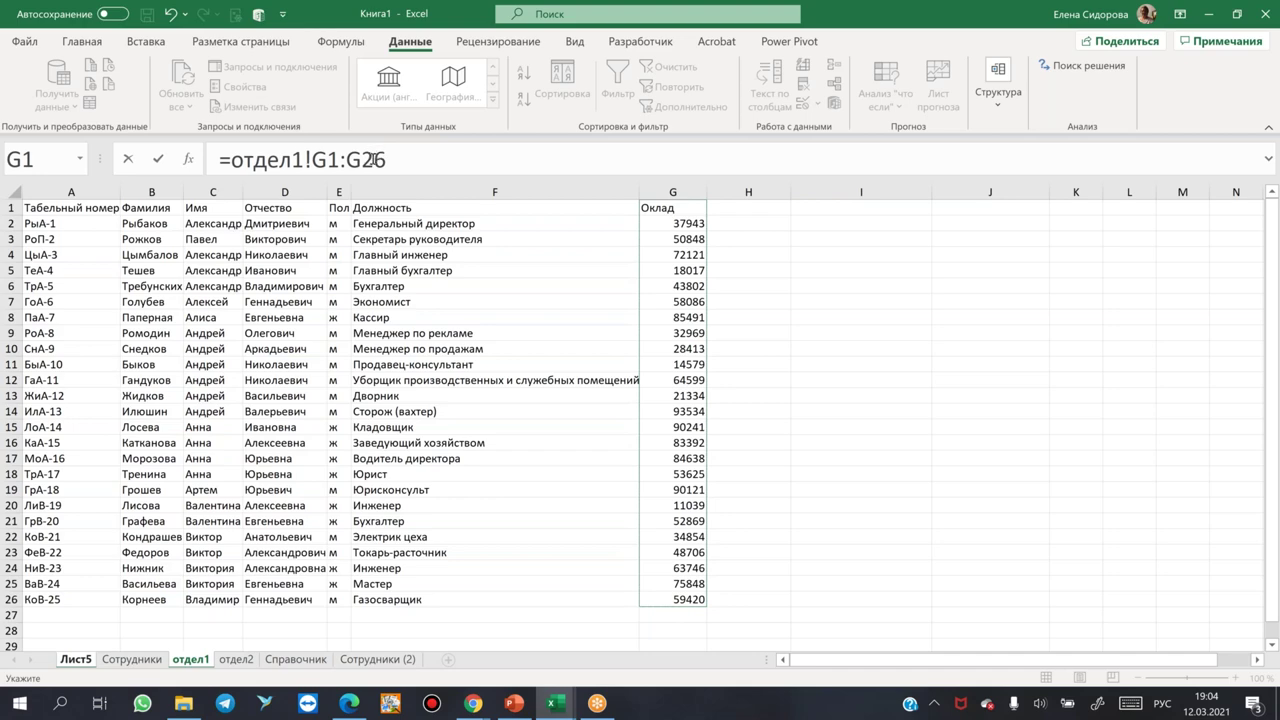
pyautogui.press('Return')
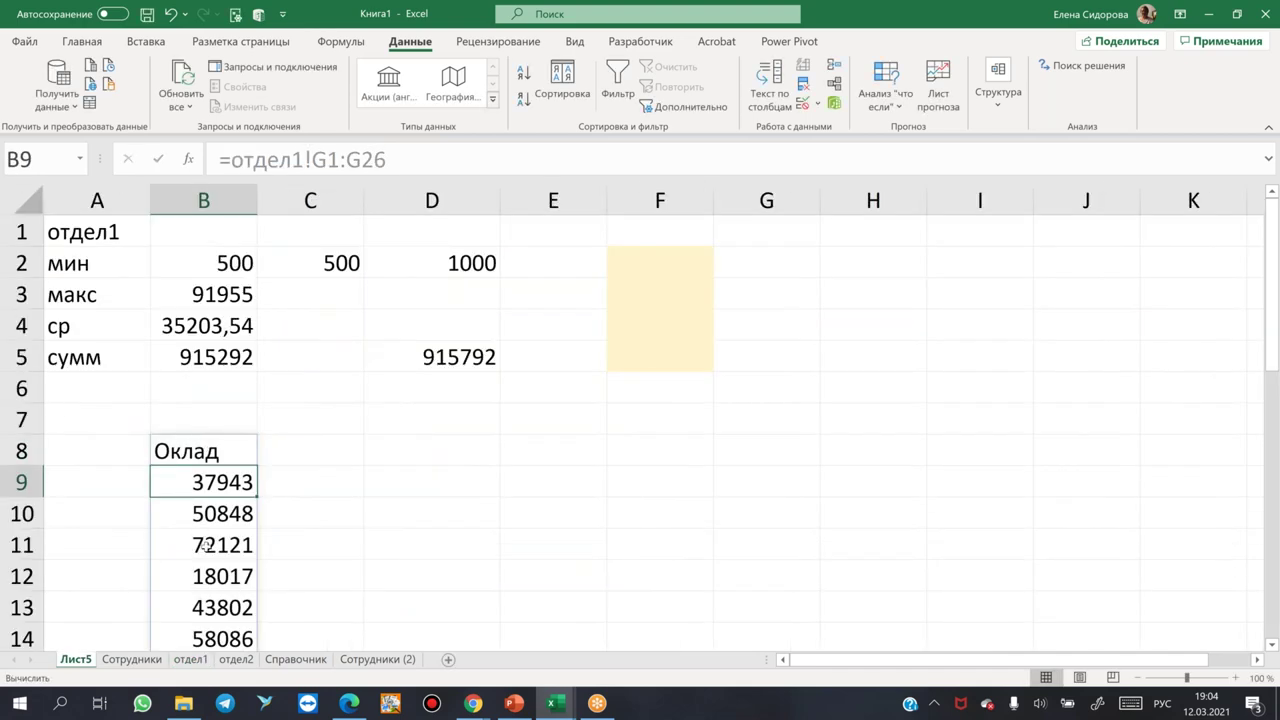
# Turn the formula in cell B8 into plain text by inserting a space before its equals sign.
pyautogui.scroll(-7, 205, 546)
pyautogui.scroll(-3, 205, 546)
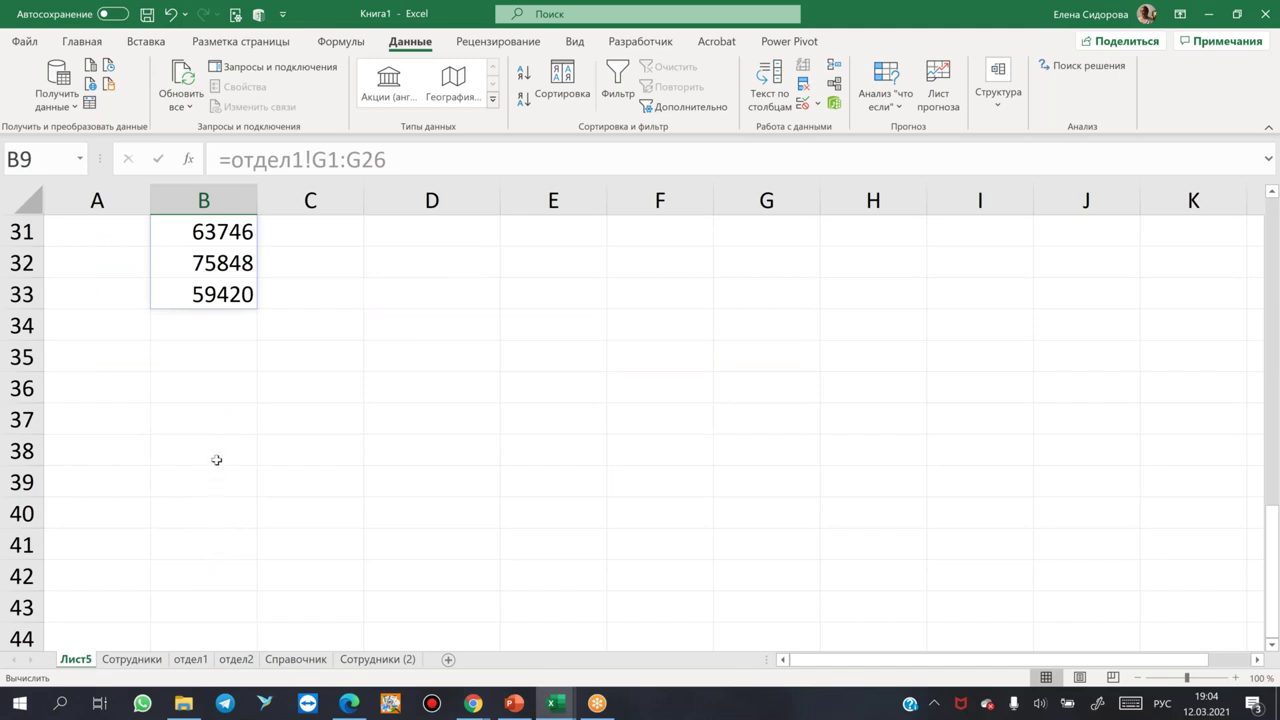
pyautogui.scroll(7, 214, 350)
pyautogui.scroll(3, 214, 346)
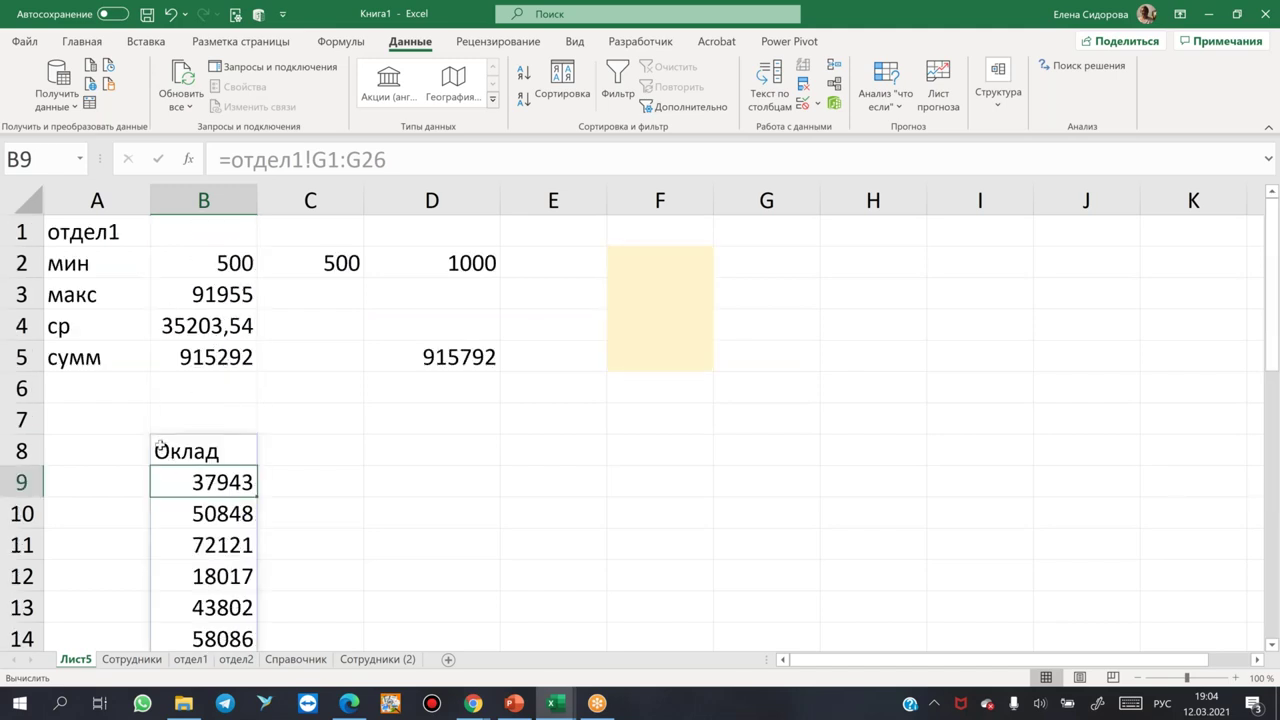
pyautogui.click(166, 450)
pyautogui.click(232, 160)
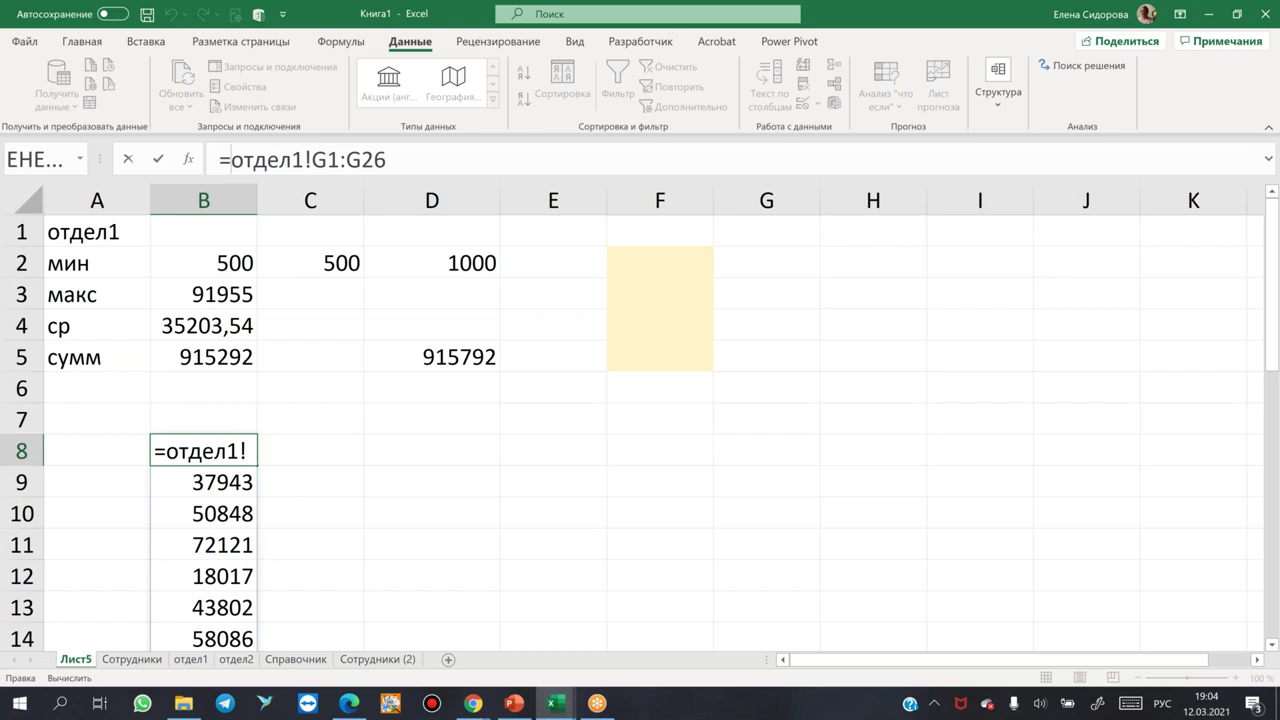
pyautogui.click(220, 159)
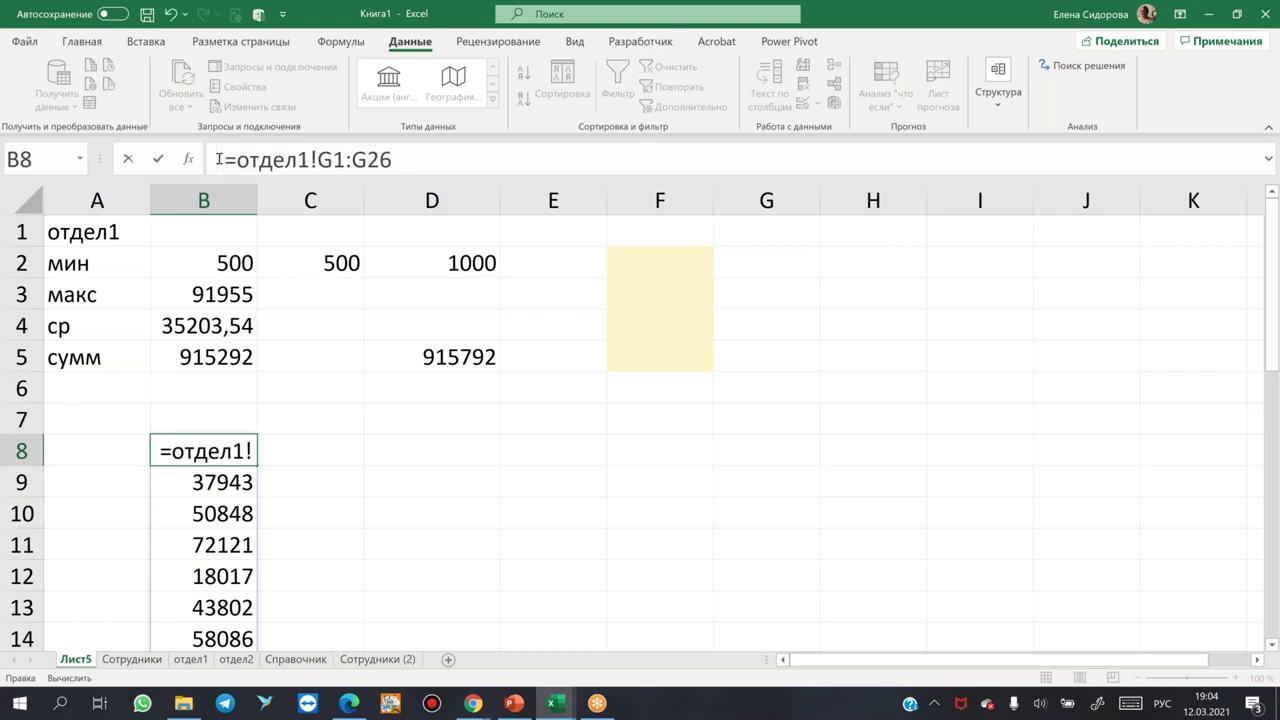
pyautogui.press('Return')
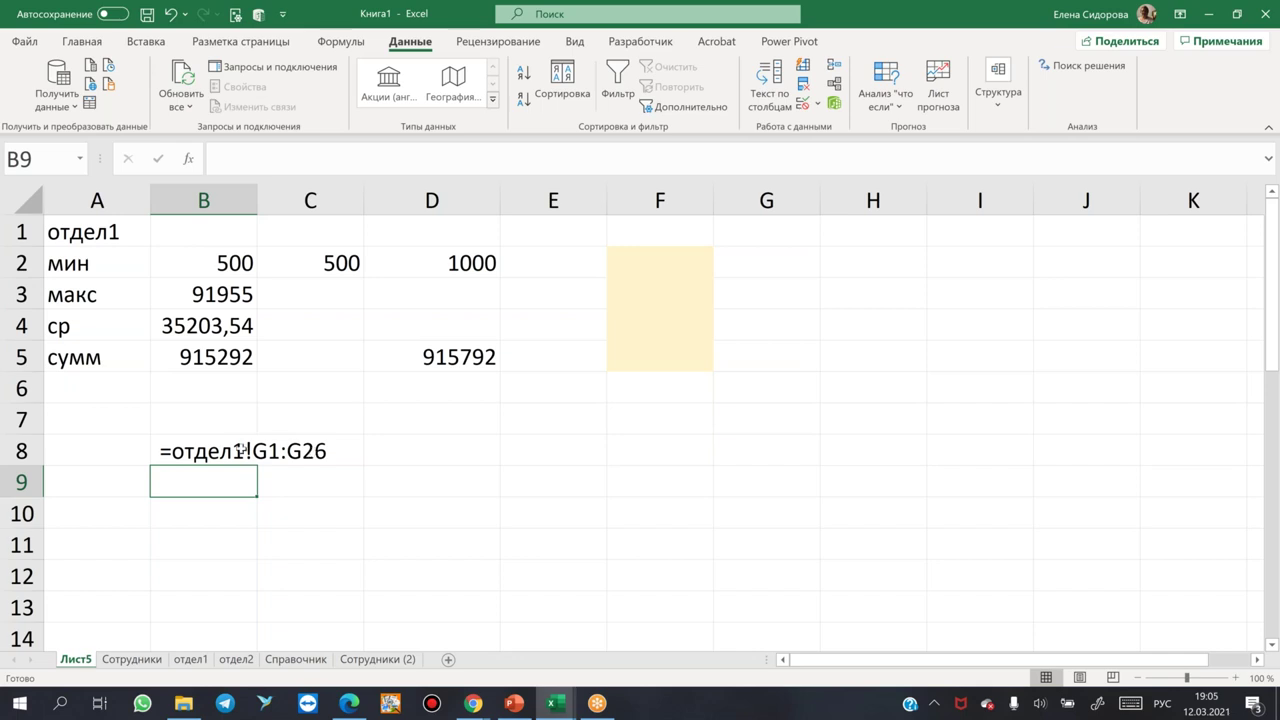
# Select only the sheet name отдел1 within the reference text in cell B8 for font formatting.
pyautogui.click(188, 453)
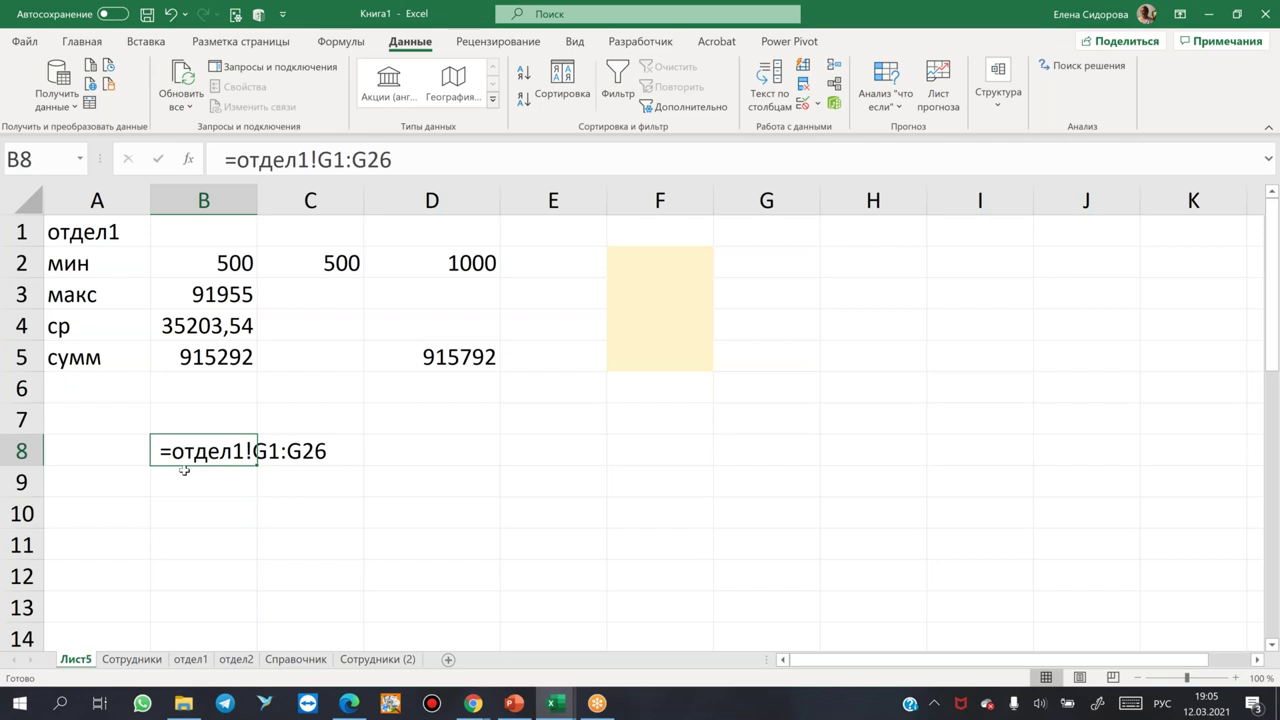
pyautogui.moveTo(238, 161); pyautogui.dragTo(309, 163)
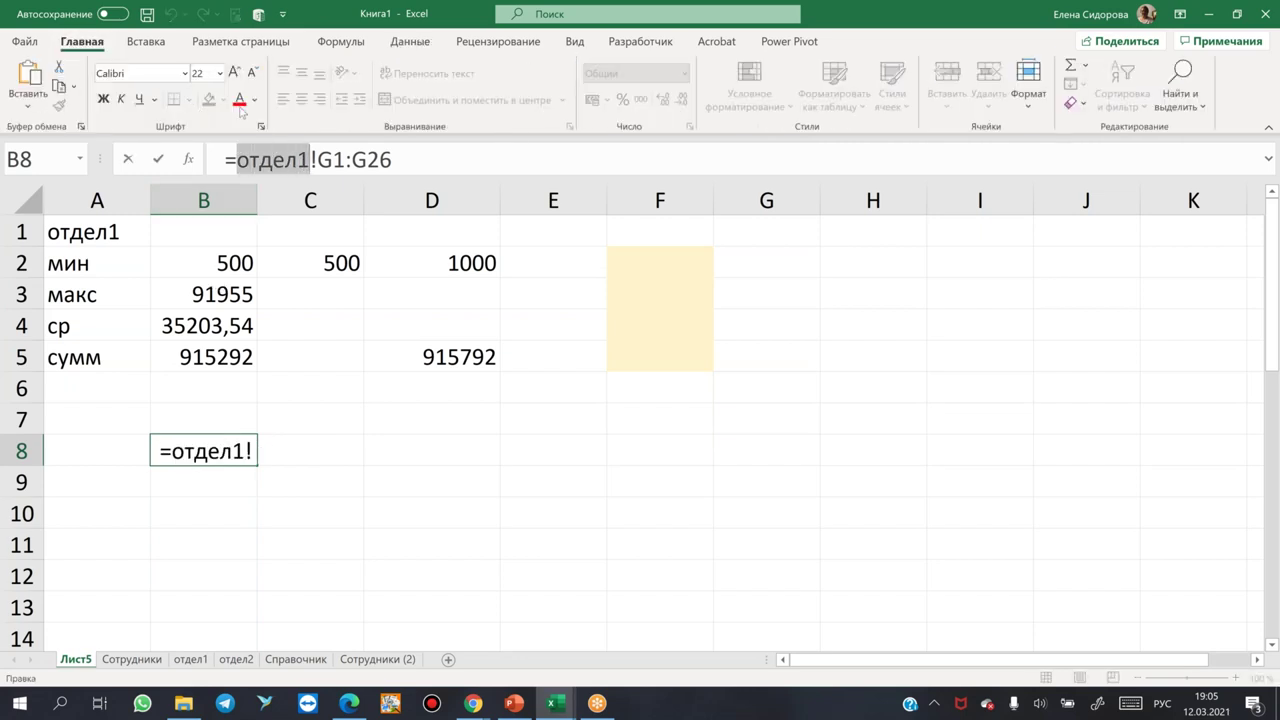
# Color the sheet name отдел1 red and the !G1:G26 part green in the B8 text.
pyautogui.click(239, 99)
pyautogui.moveTo(312, 160); pyautogui.dragTo(416, 163)
pyautogui.click(255, 100)
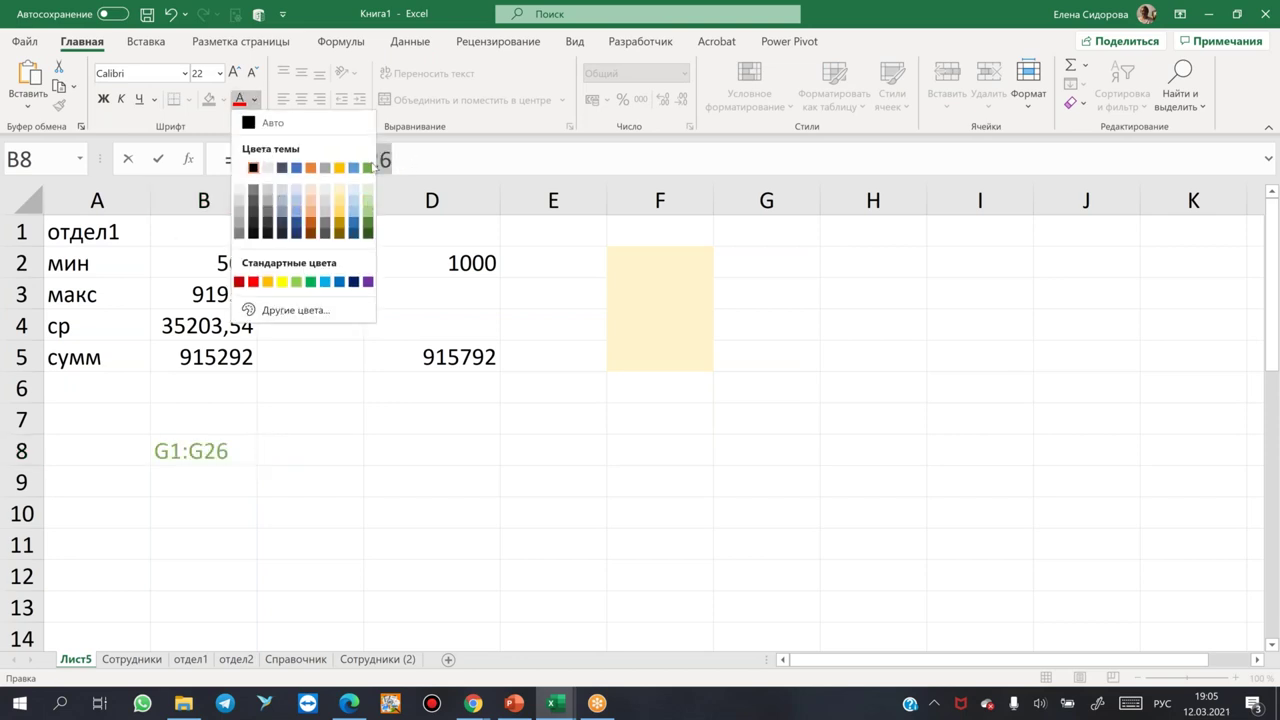
pyautogui.click(369, 167)
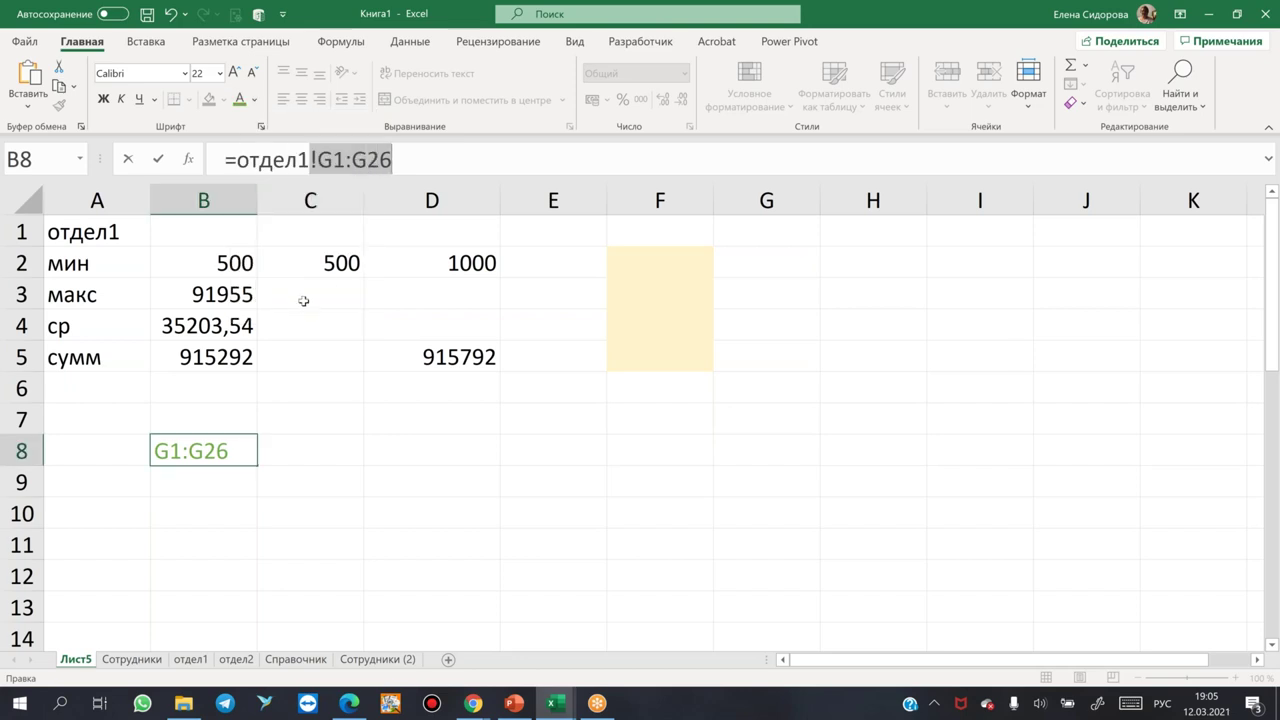
pyautogui.click(438, 155)
pyautogui.press('Return')
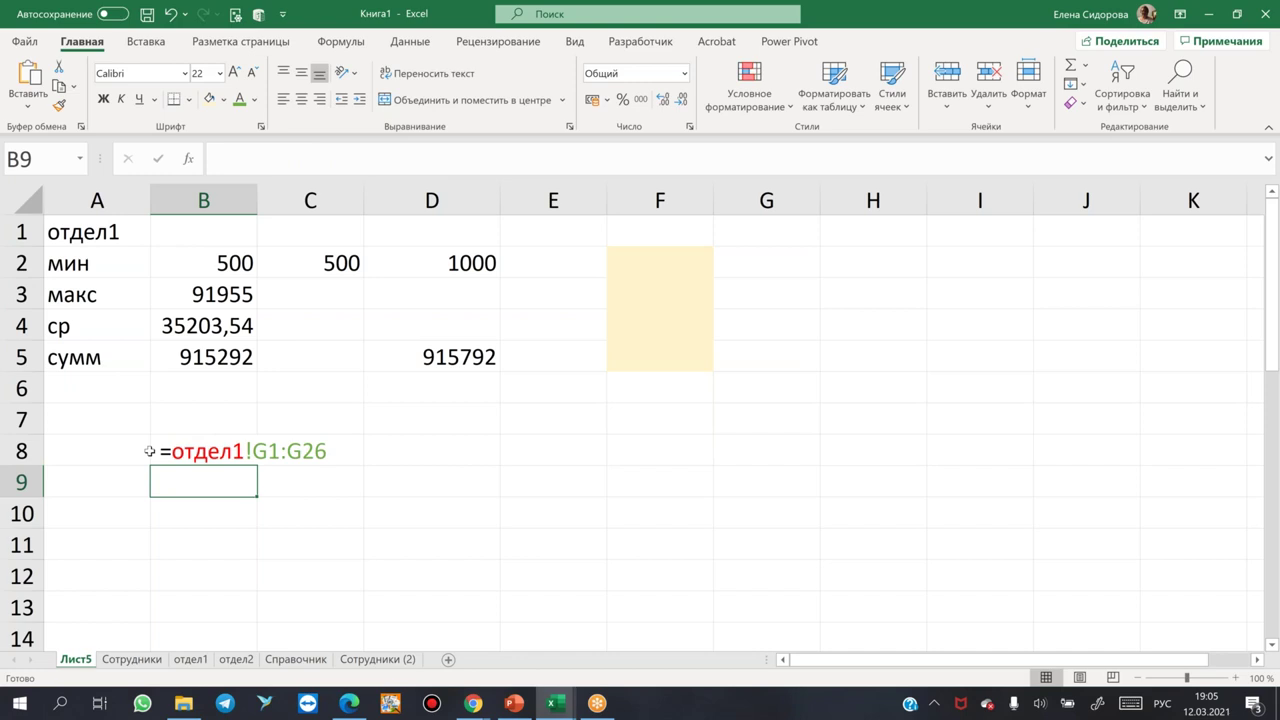
# Enter the formula =A1&"!G1:G26" in cell E8 to build the sheet reference as text.
pyautogui.click(510, 446)
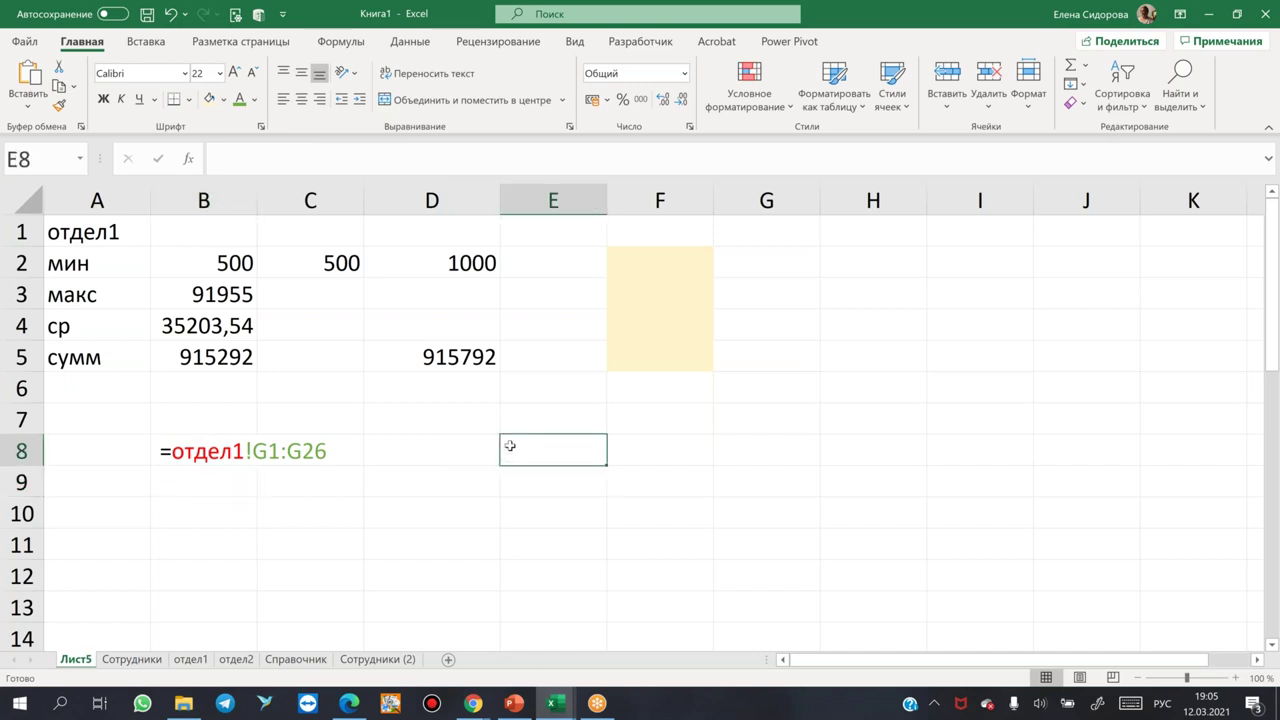
pyautogui.write('=')
pyautogui.click(101, 224)
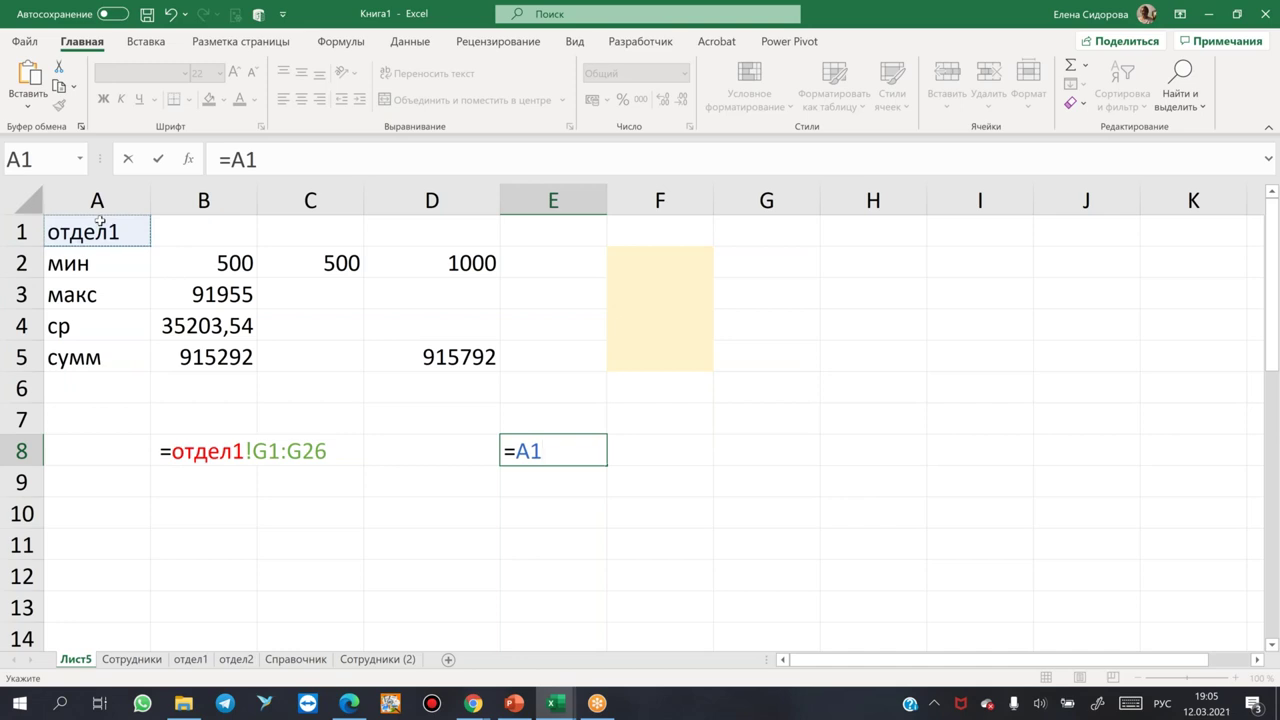
pyautogui.press('super+space')
pyautogui.write('&')
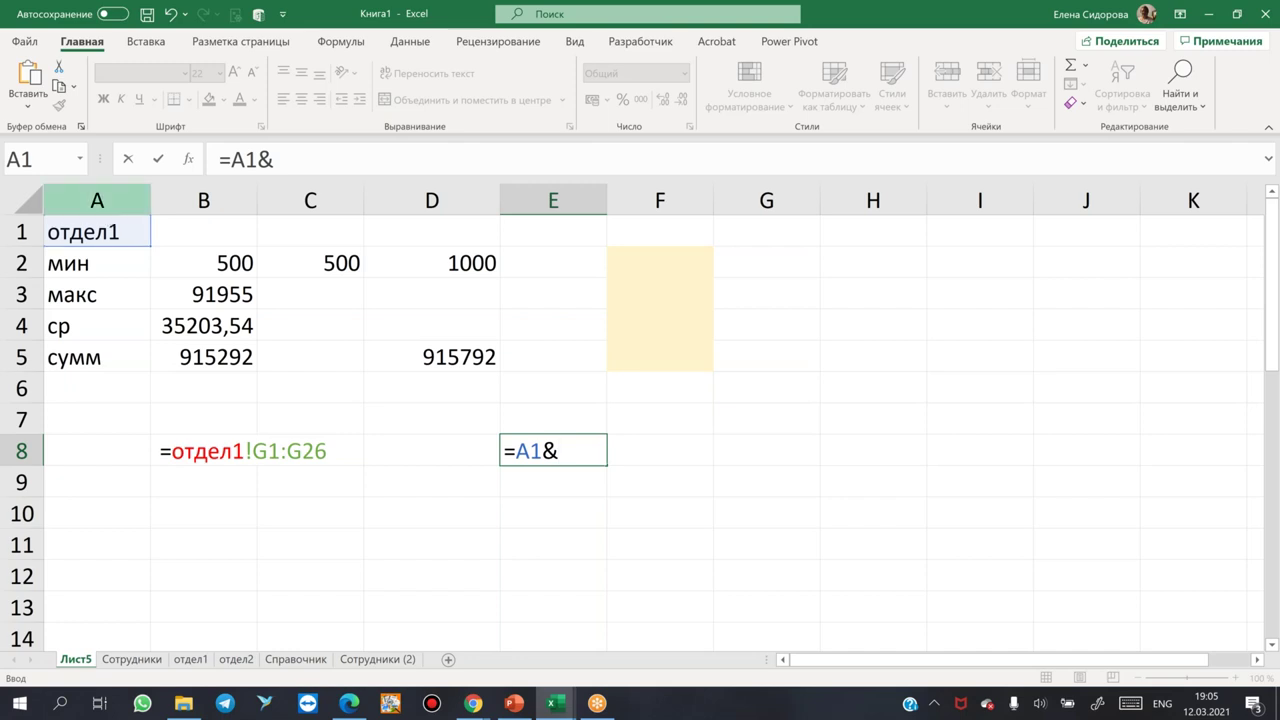
pyautogui.write('@')
pyautogui.press('BackSpace')
pyautogui.write('"')
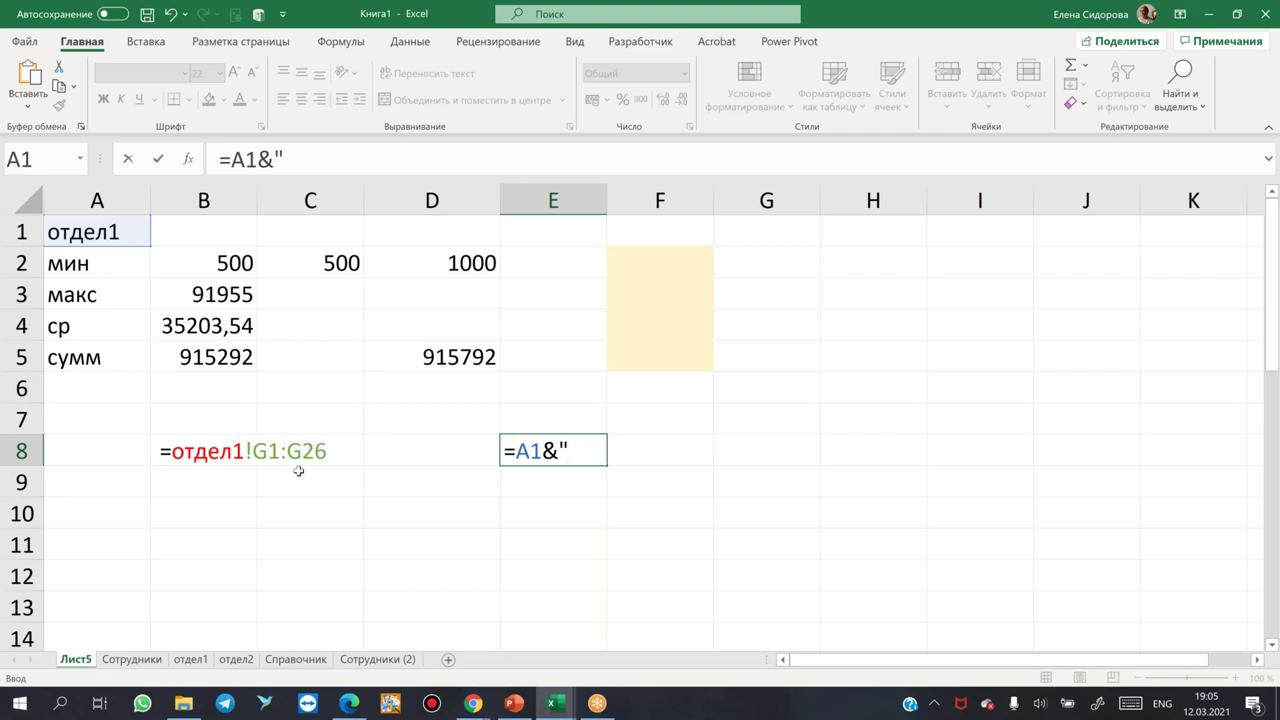
pyautogui.write('!G1:')
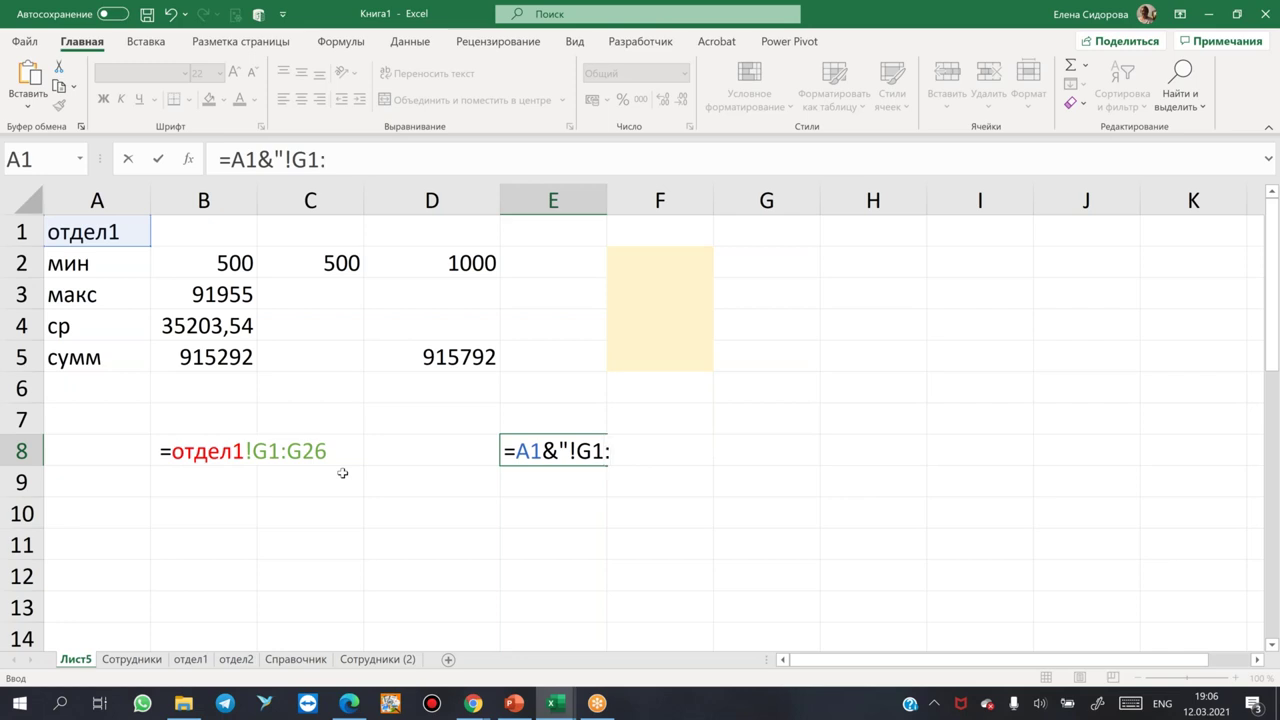
pyautogui.write('G26')
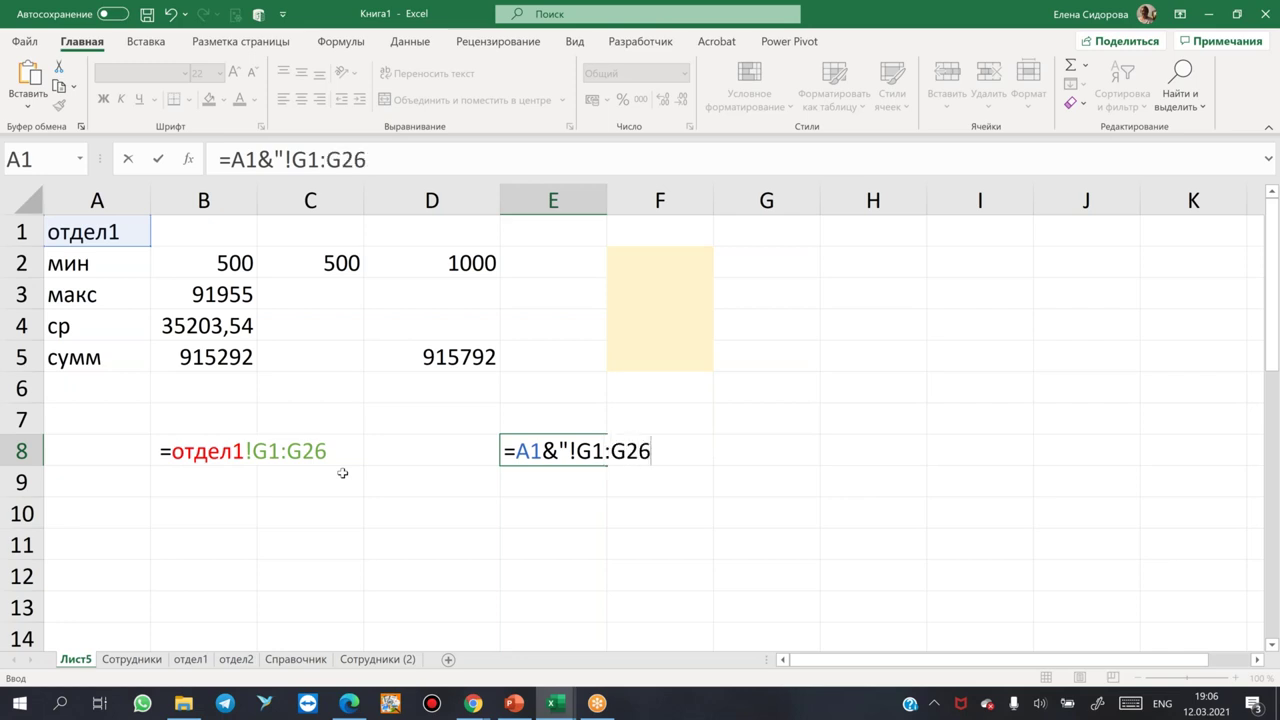
pyautogui.write('"')
pyautogui.press('Return')
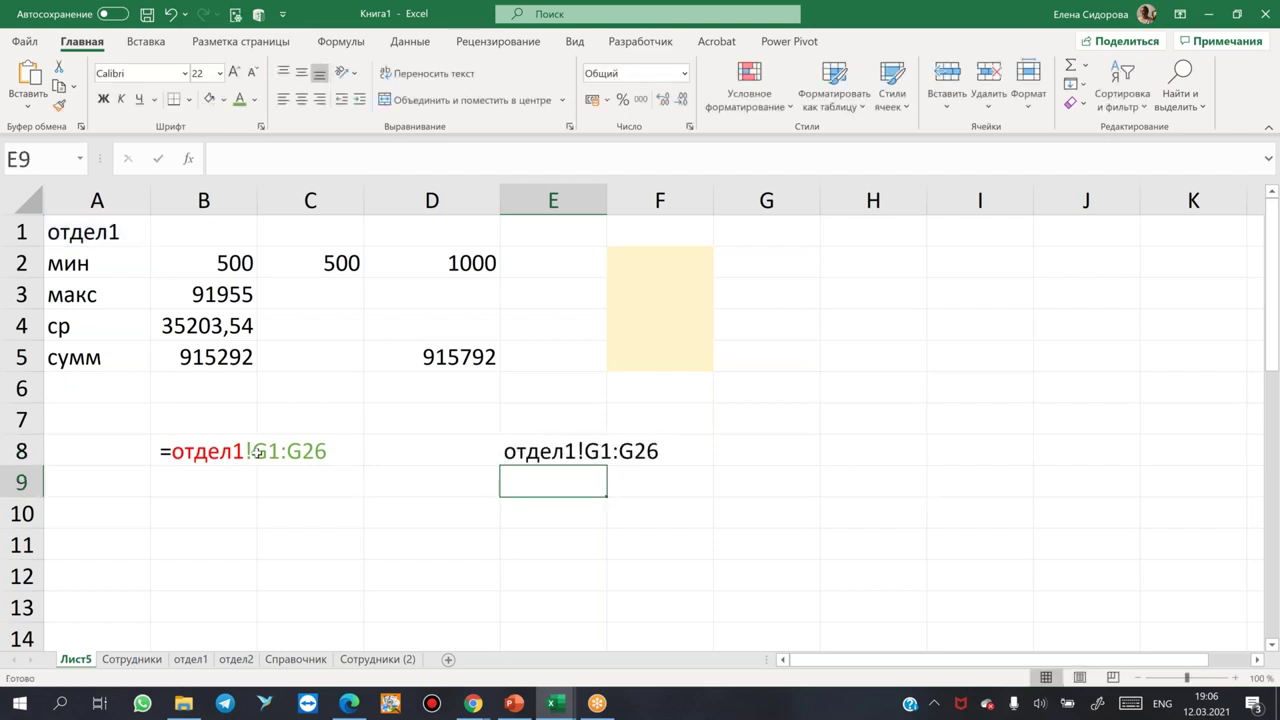
# Wrap the E8 formula in the ДВССЫЛ function so it reads =ДВССЫЛ(A1&"!G1:G26").
pyautogui.click(550, 455)
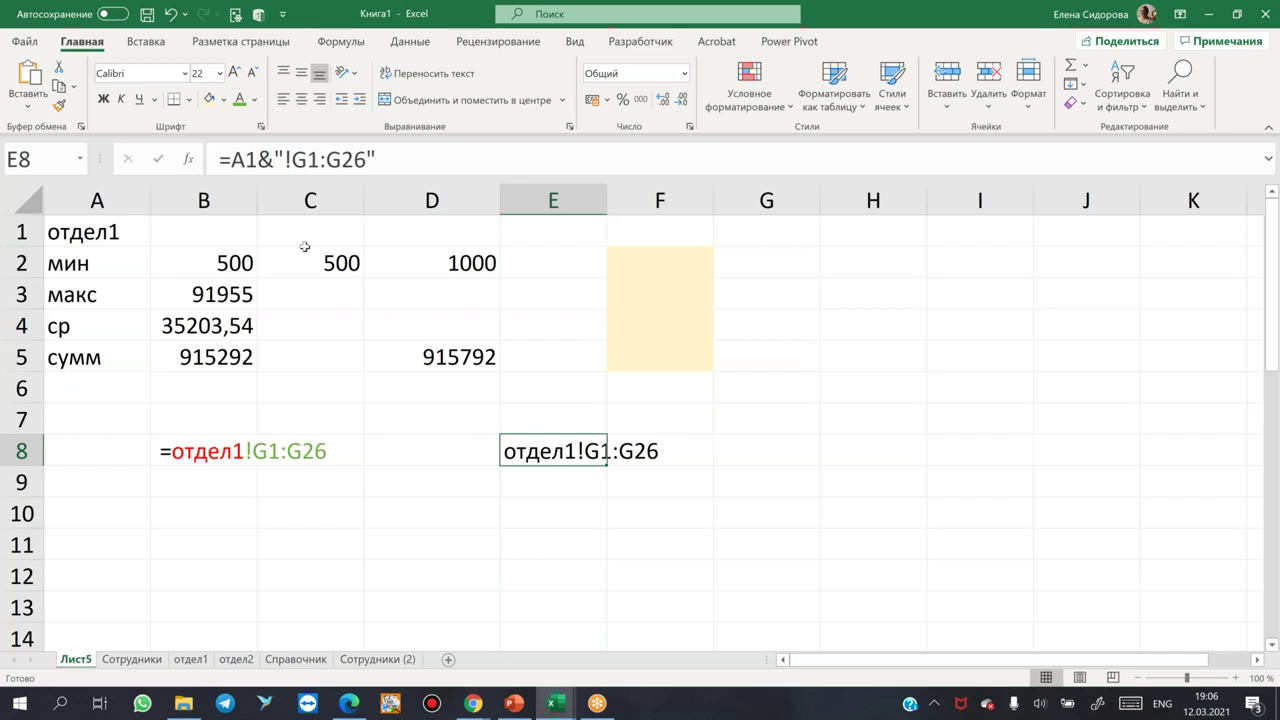
pyautogui.click(230, 158)
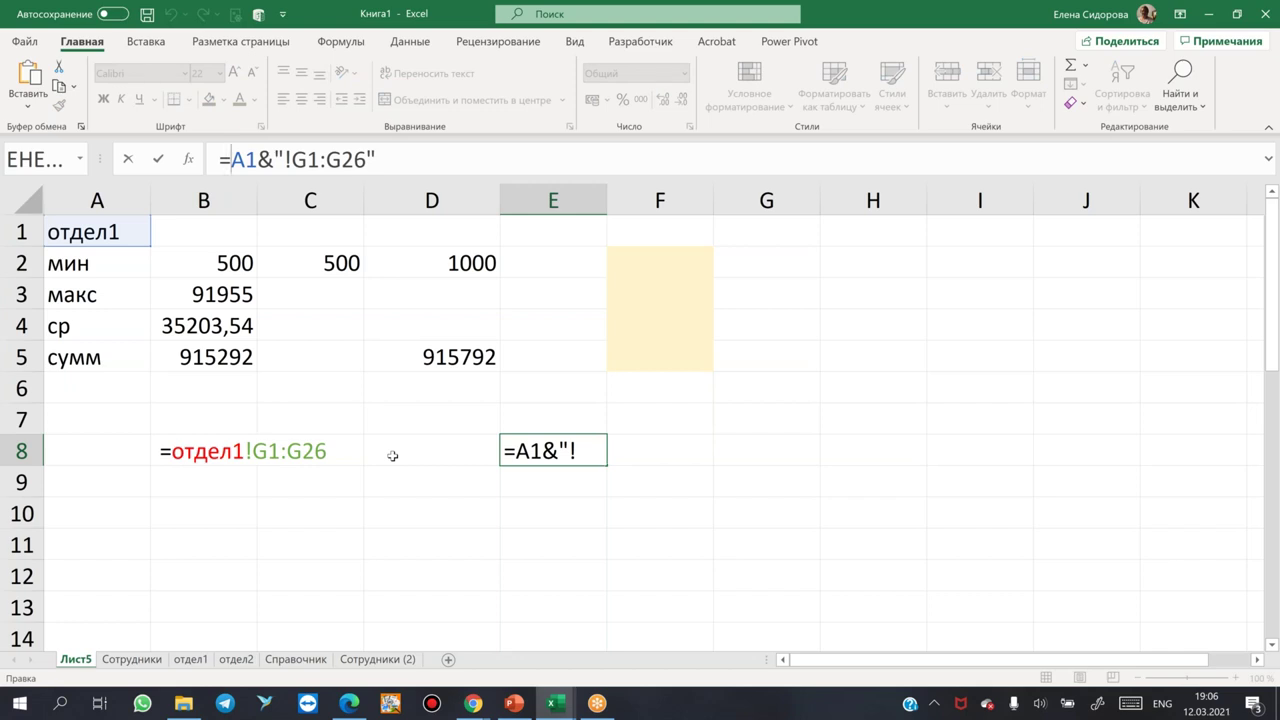
pyautogui.hotkey('alt', 'shift')
pyautogui.write('д')
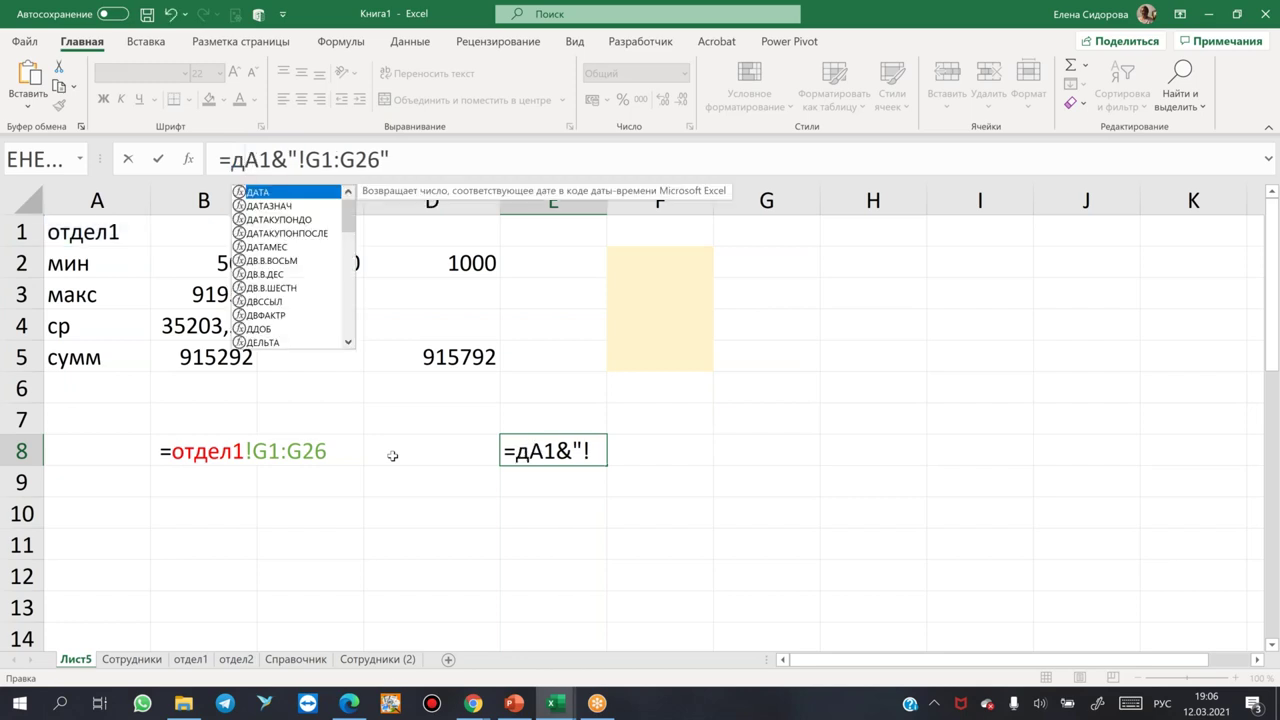
pyautogui.write('вс')
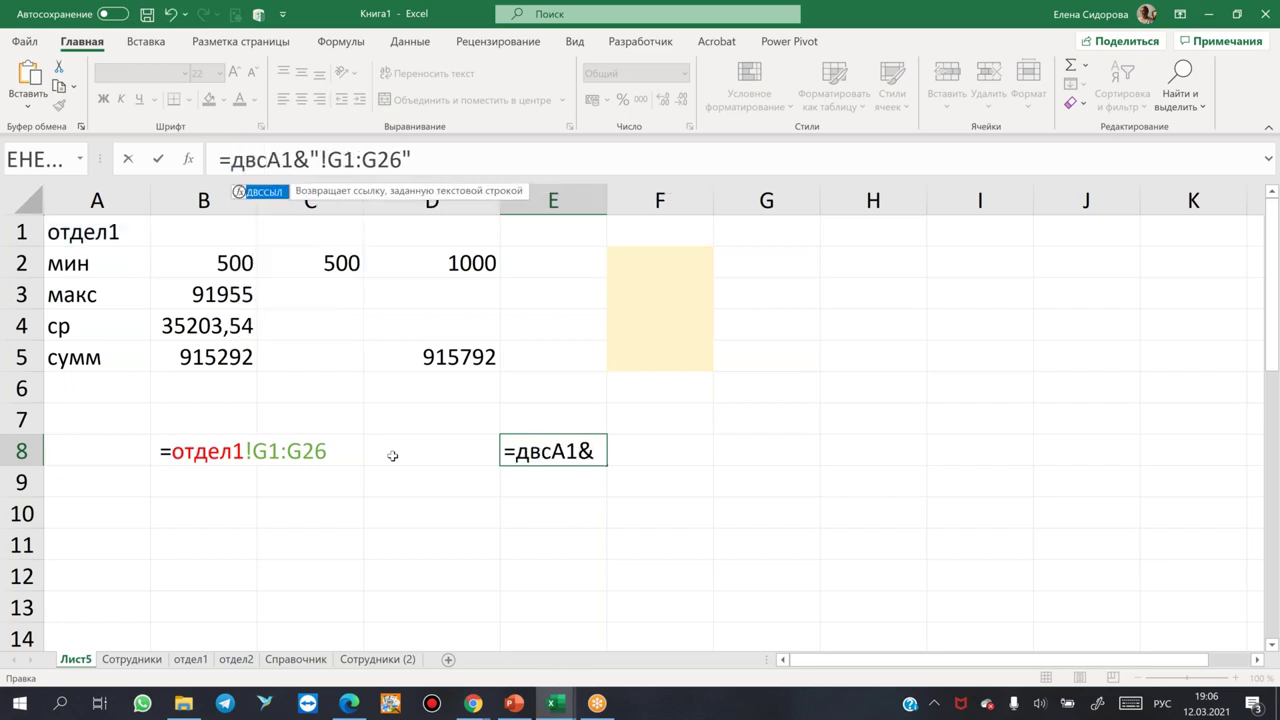
pyautogui.press('Tab')
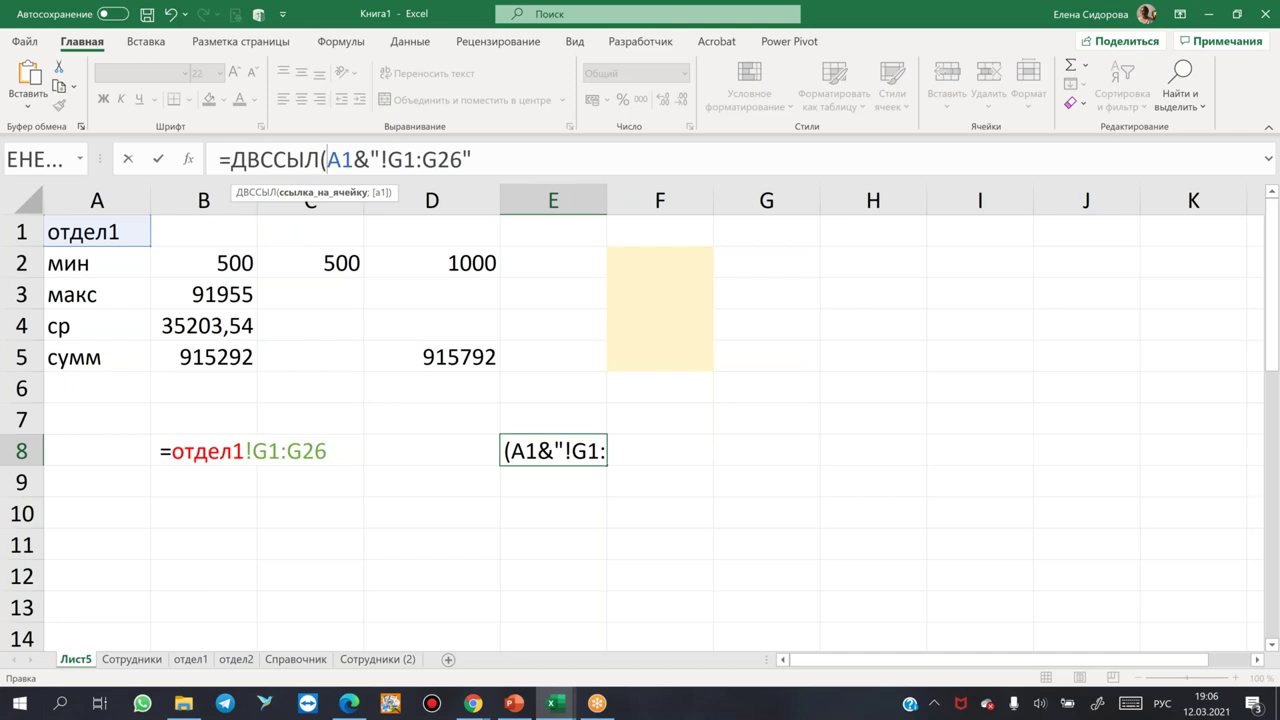
pyautogui.click(504, 154)
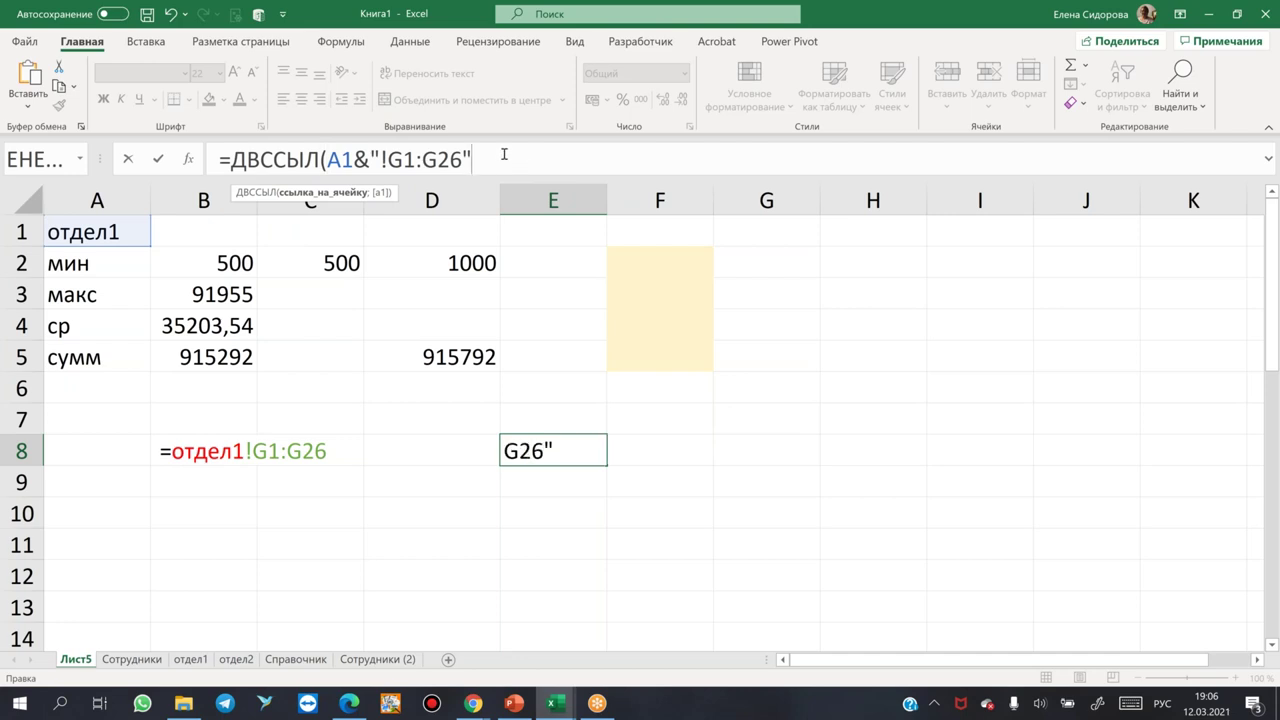
pyautogui.write(')')
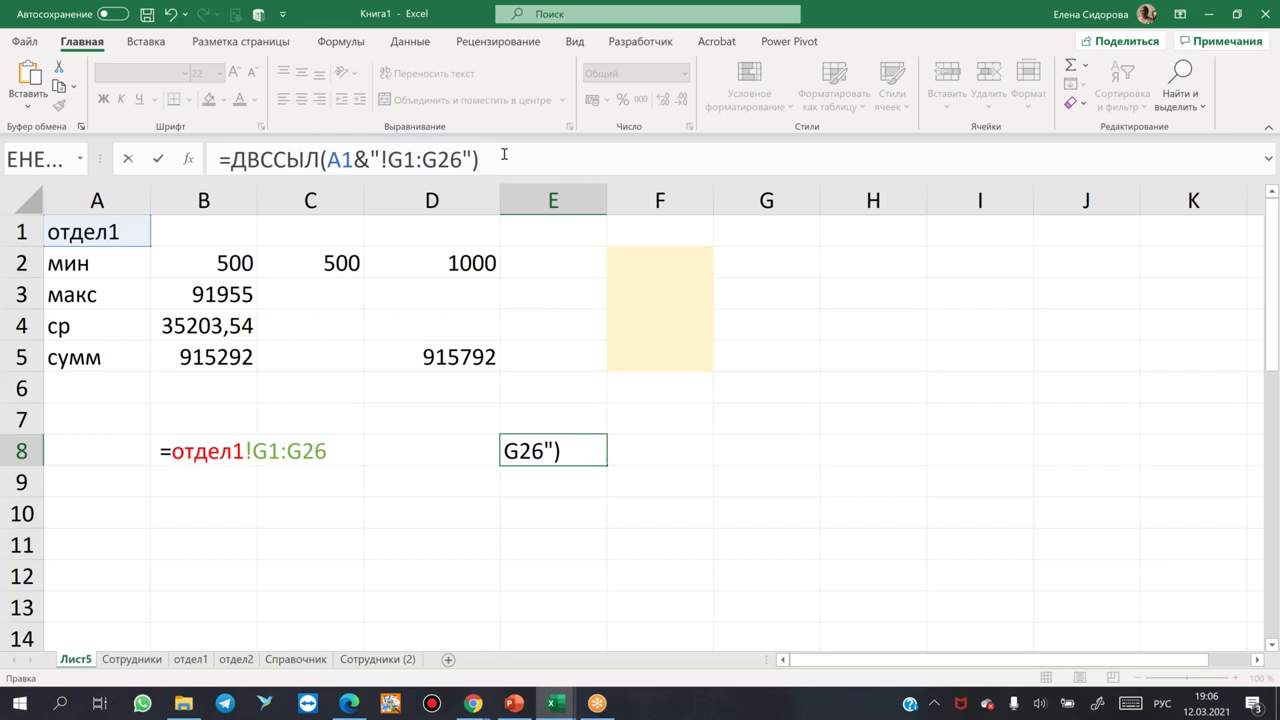
pyautogui.press('Return')
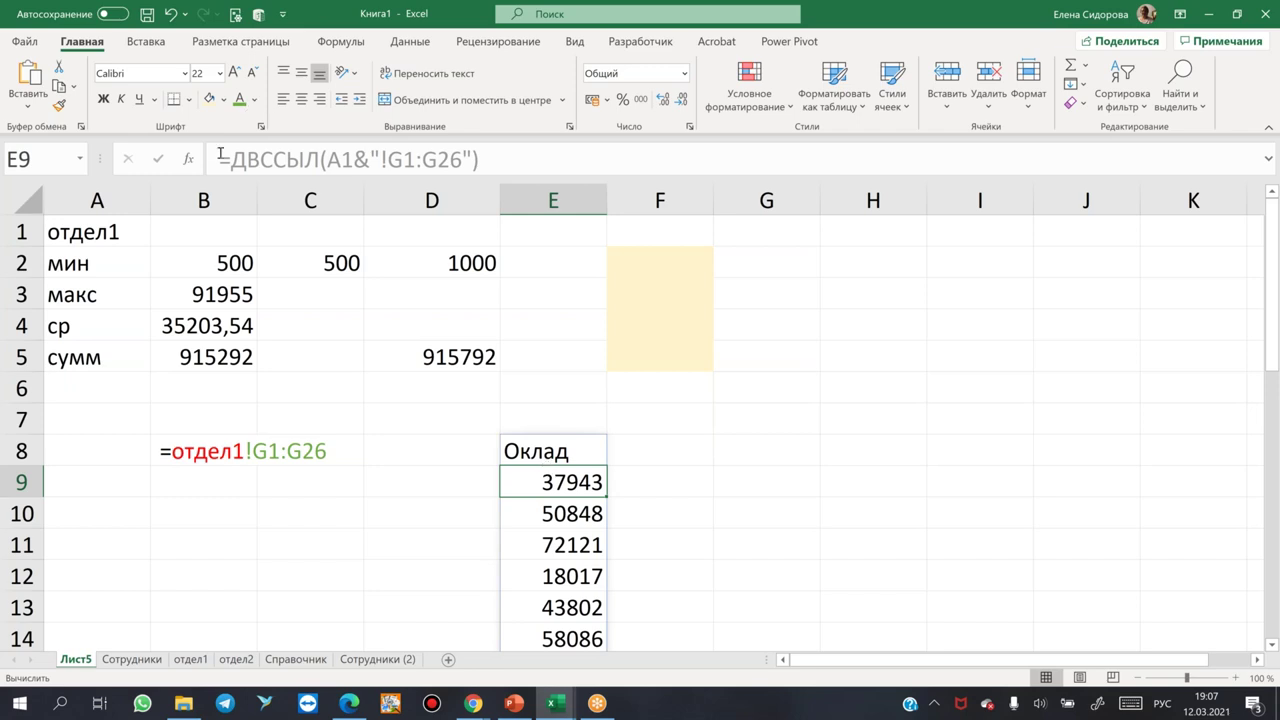
# Wrap the E8 formula in the МИН function so it reads =МИН(ДВССЫЛ(A1&"!G1:G26")).
pyautogui.press('BackSpace')
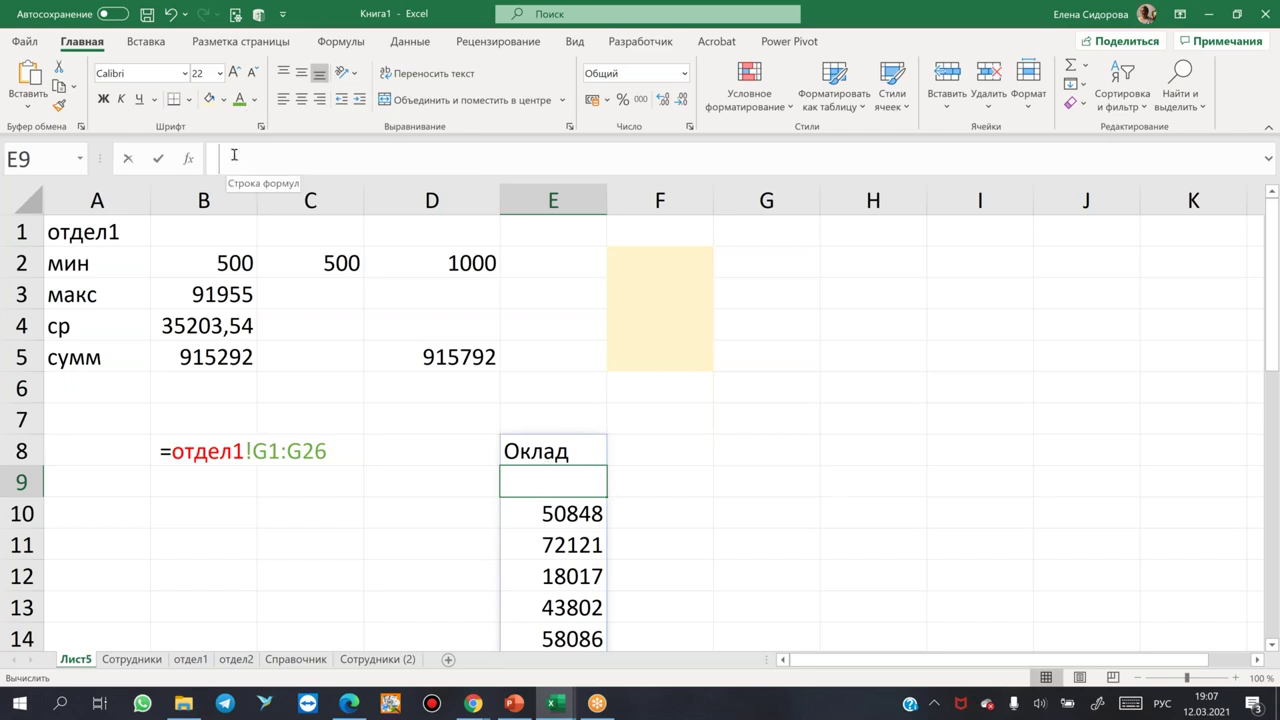
pyautogui.press('Escape')
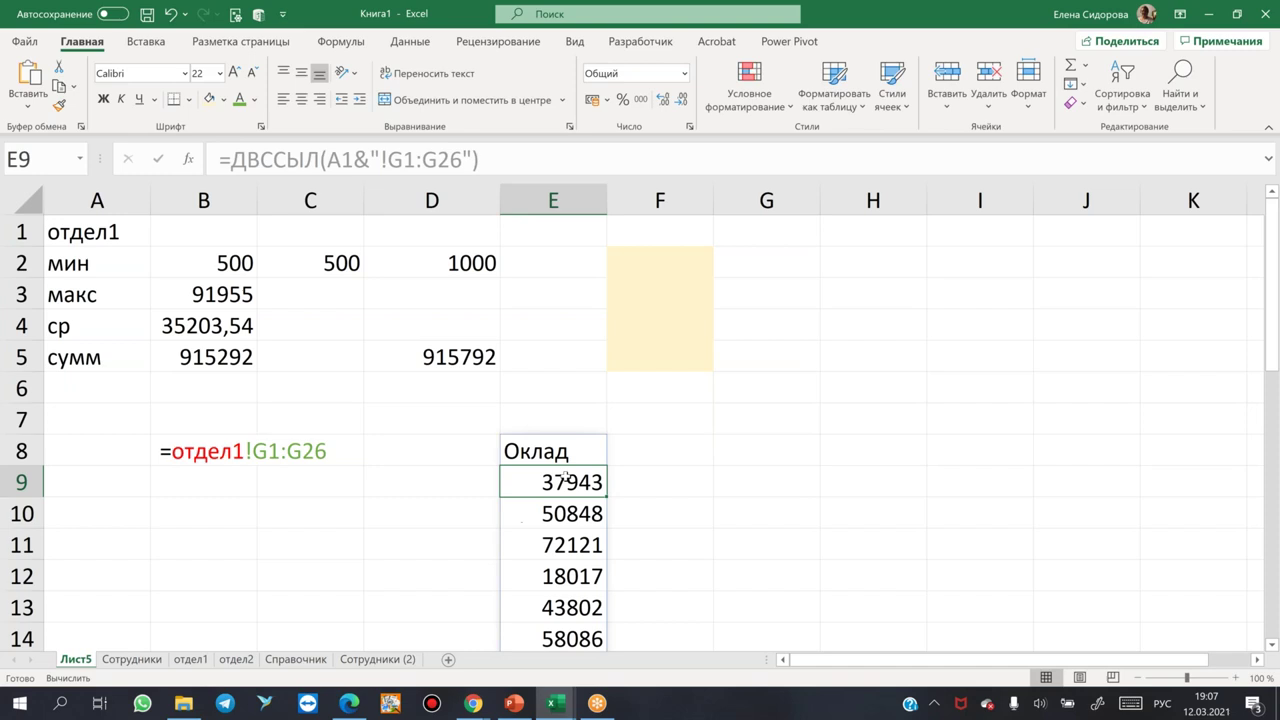
pyautogui.click(563, 452)
pyautogui.click(234, 156)
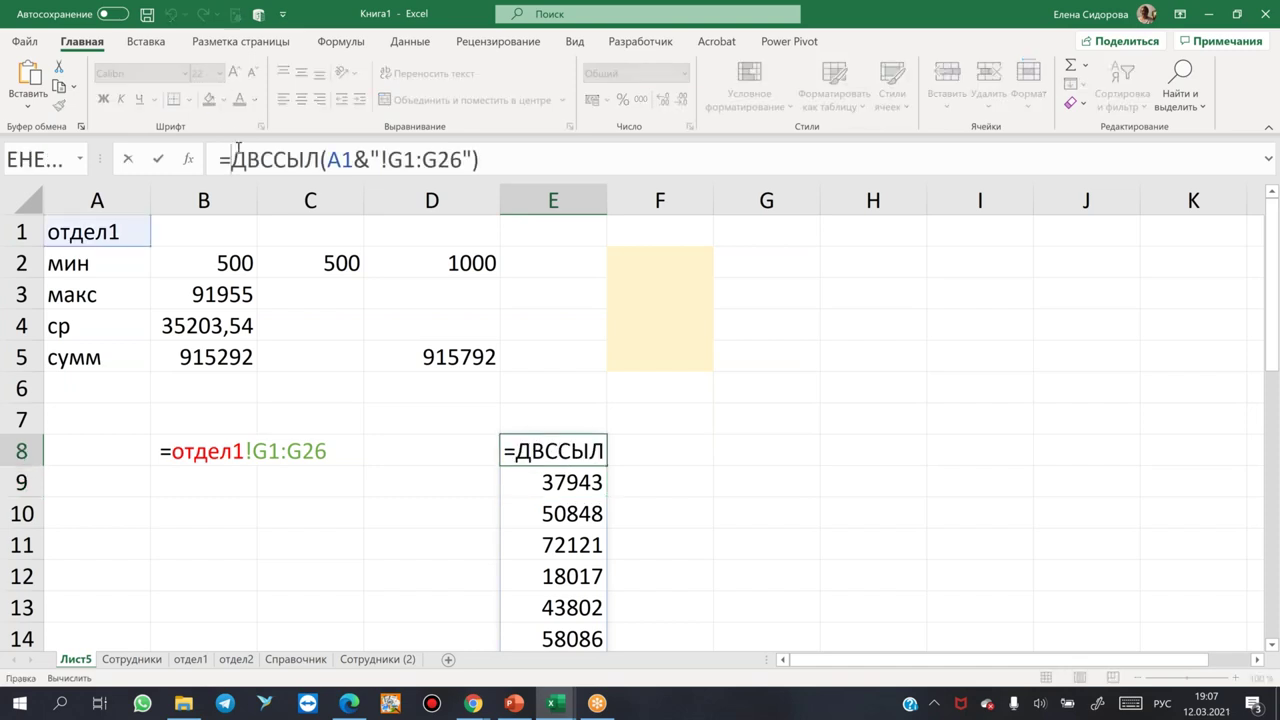
pyautogui.write('ми')
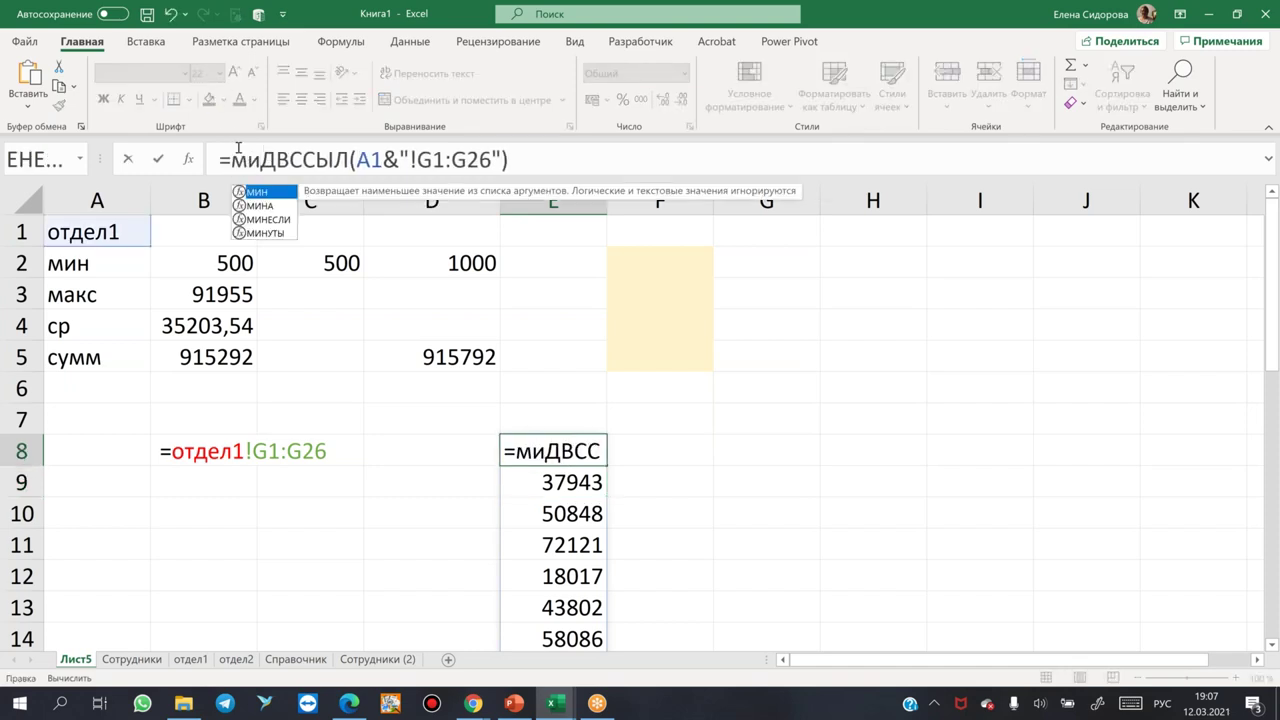
pyautogui.press('Tab')
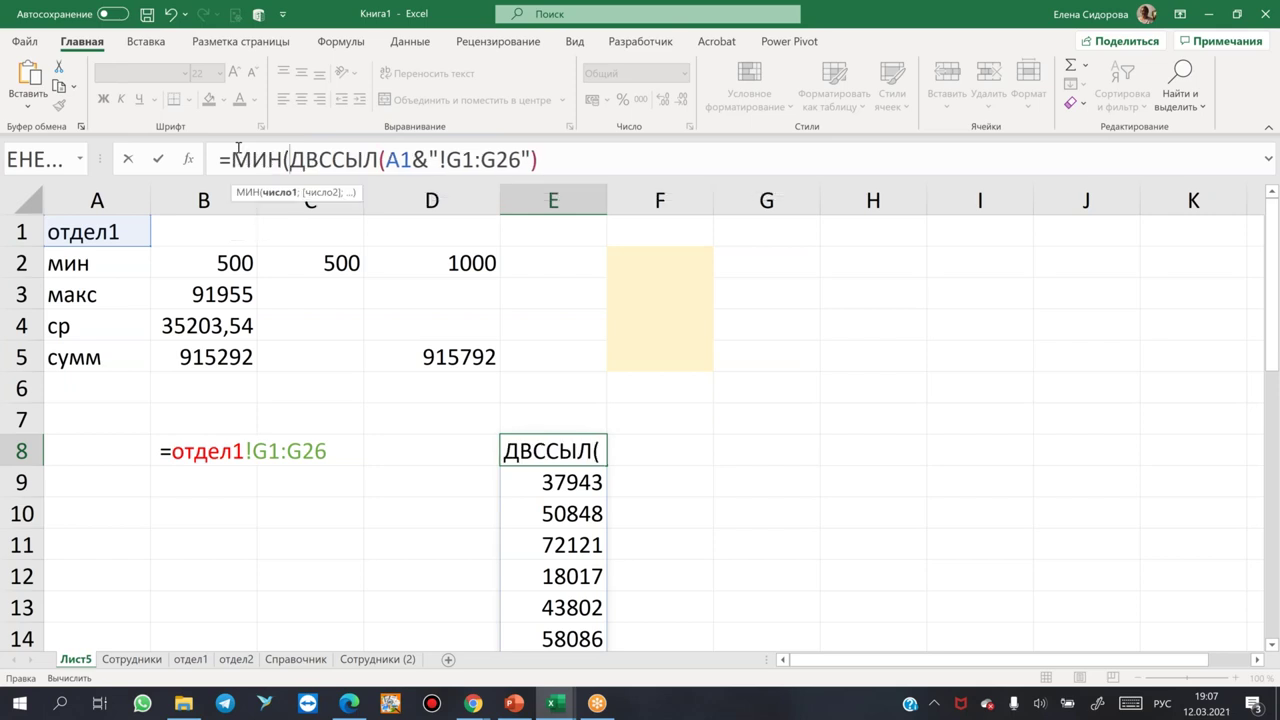
pyautogui.click(572, 158)
pyautogui.write(')')
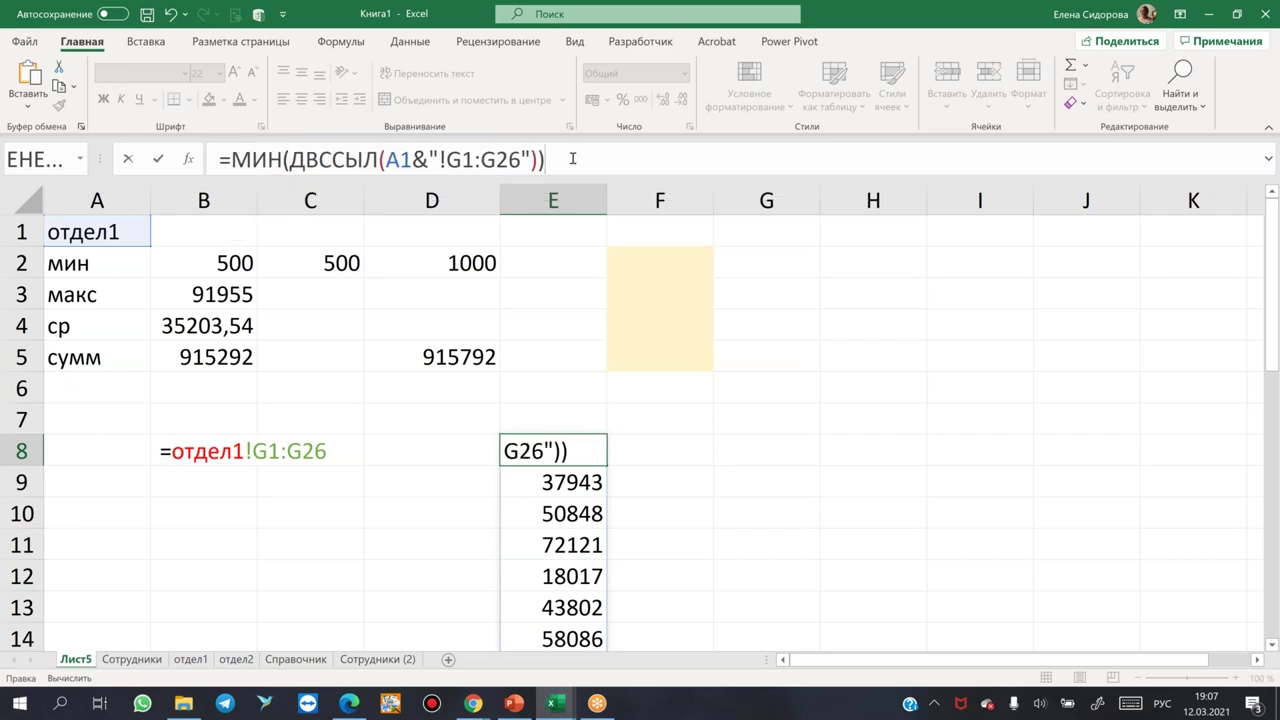
pyautogui.press('Return')
pyautogui.click(553, 458)
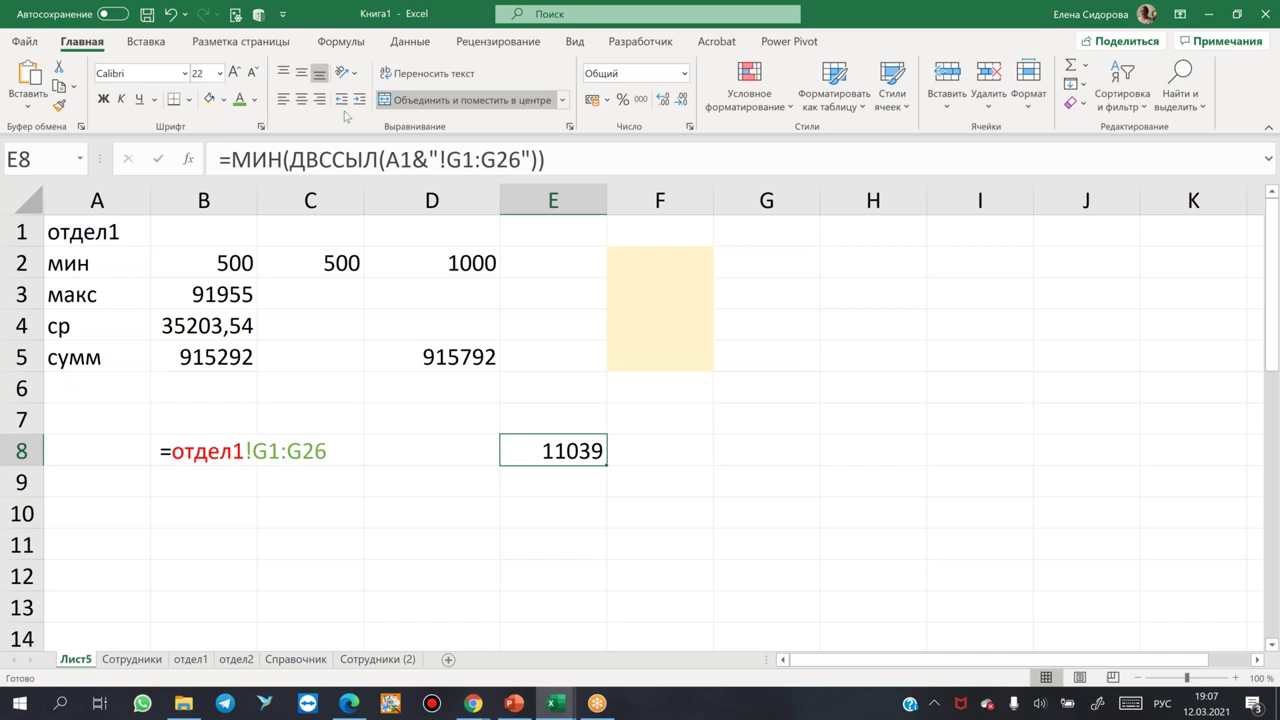
# Switch the department in A1 between отдел2 and отдел1 to test the E8 formula, finishing on отдел1.
pyautogui.click(116, 233)
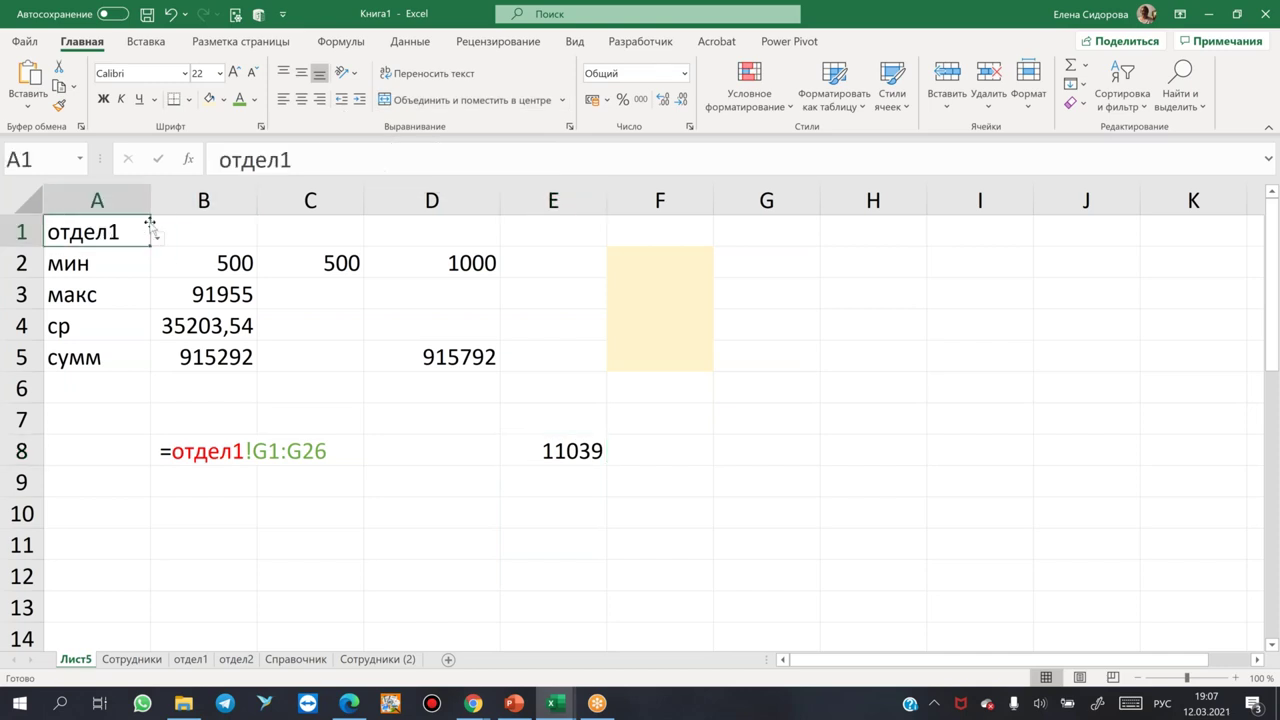
pyautogui.click(158, 236)
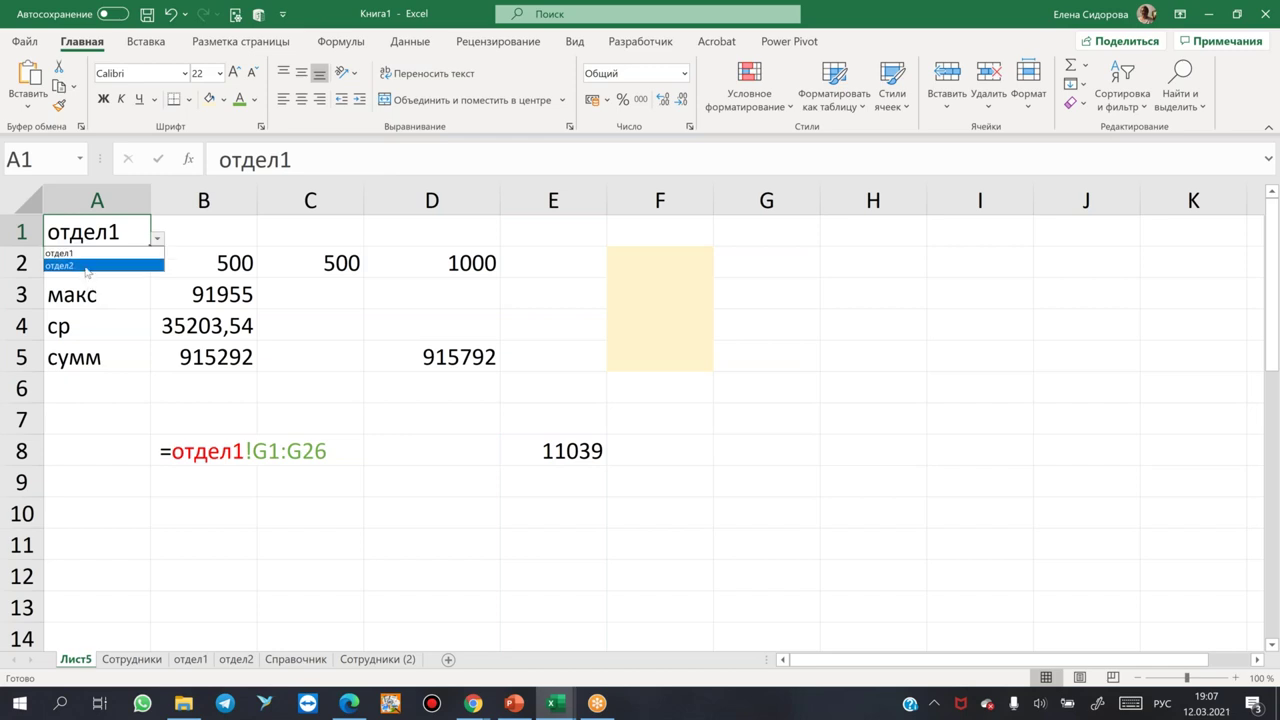
pyautogui.click(89, 272)
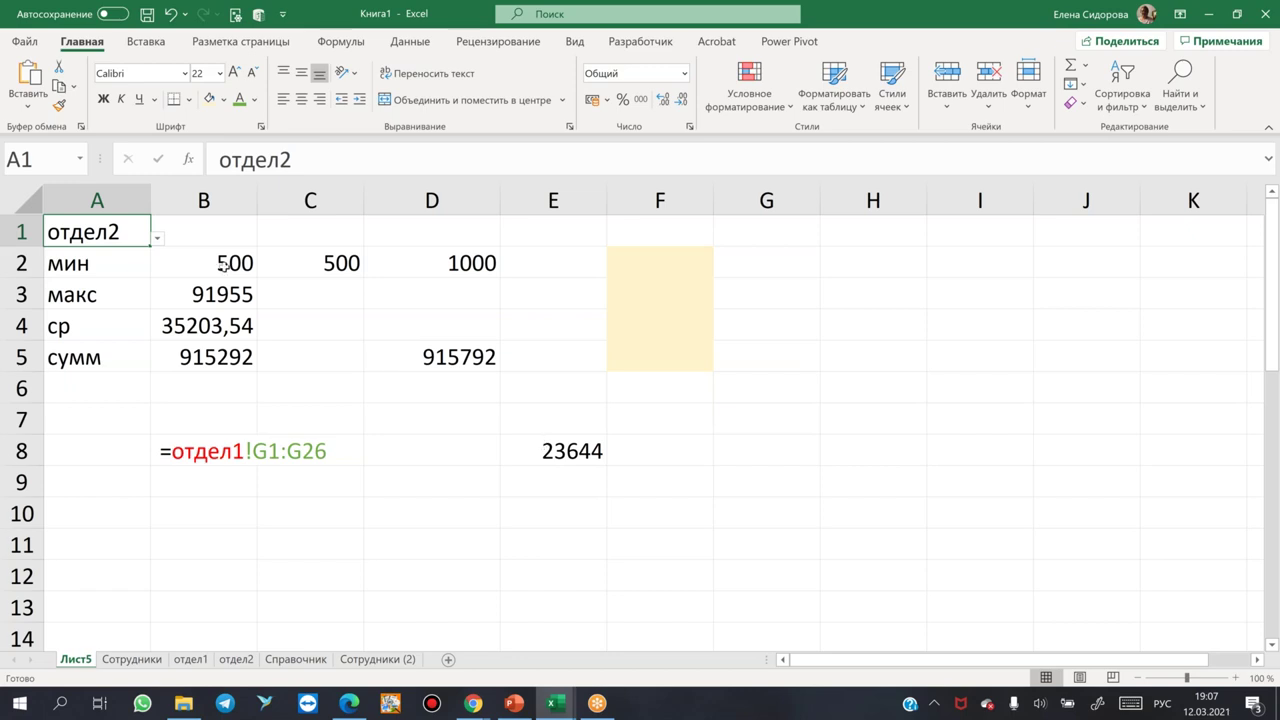
pyautogui.click(157, 238)
pyautogui.press('Up')
pyautogui.press('Return')
pyautogui.click(157, 238)
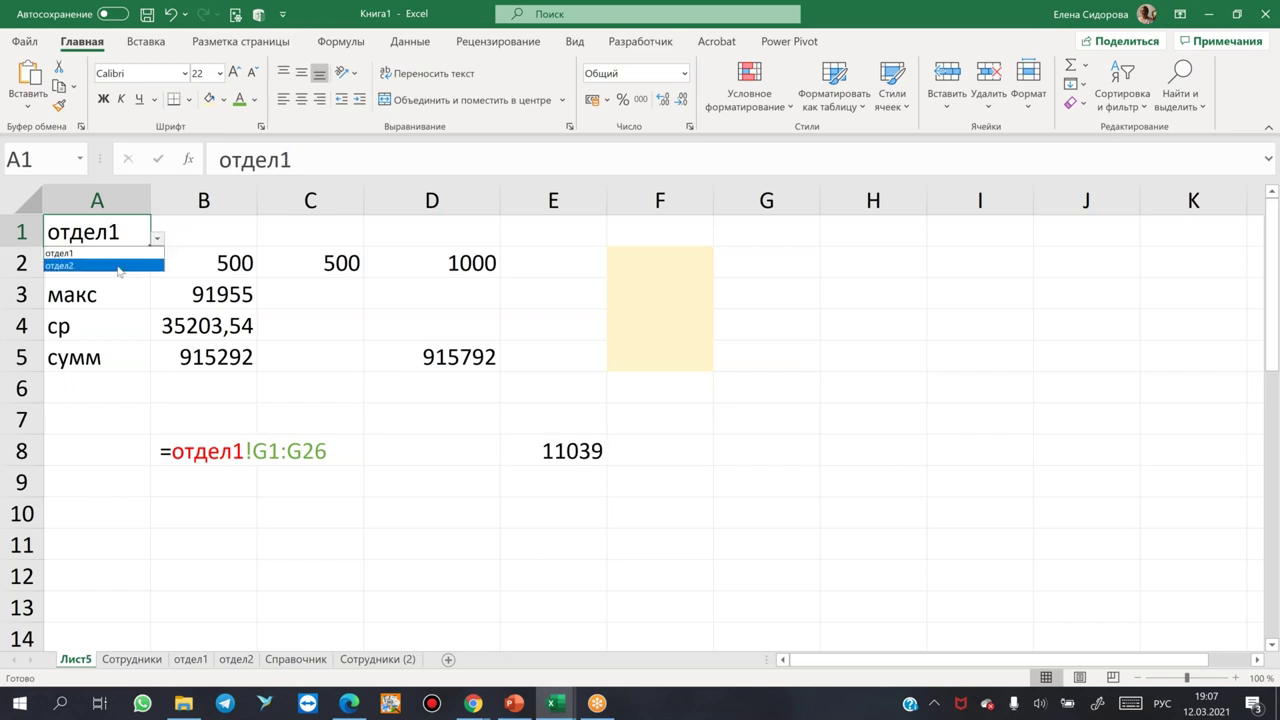
pyautogui.click(110, 265)
pyautogui.click(157, 238)
pyautogui.click(122, 253)
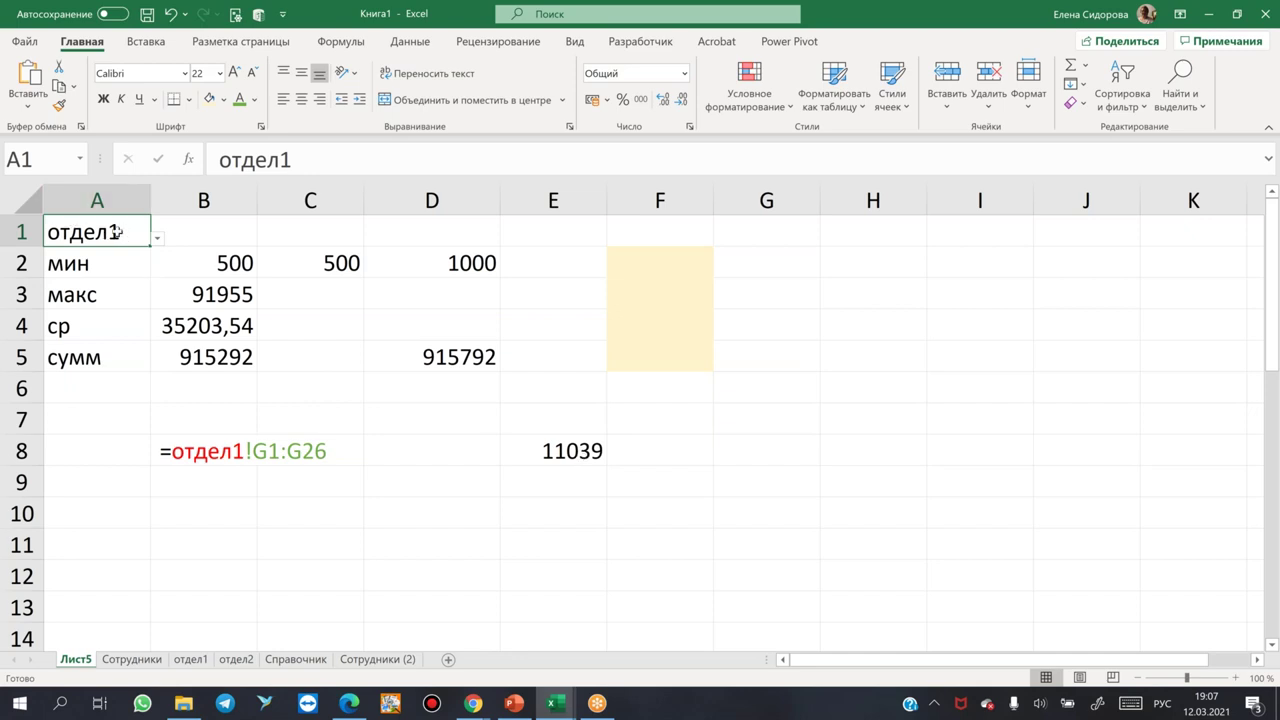
pyautogui.click(157, 238)
pyautogui.click(157, 240)
# Review the E8 formula and the СМЕЩ formula on the Сотрудники (2) sheet, and return to Лист5.
pyautogui.click(540, 449)
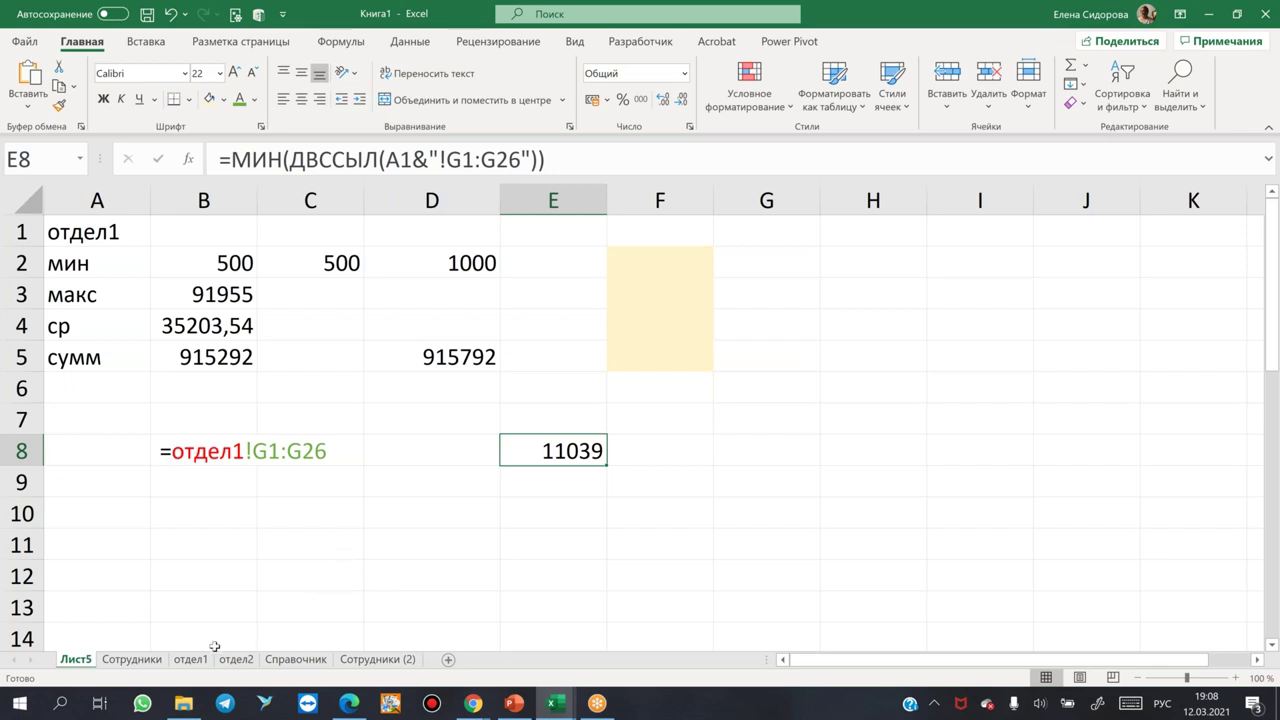
pyautogui.click(403, 664)
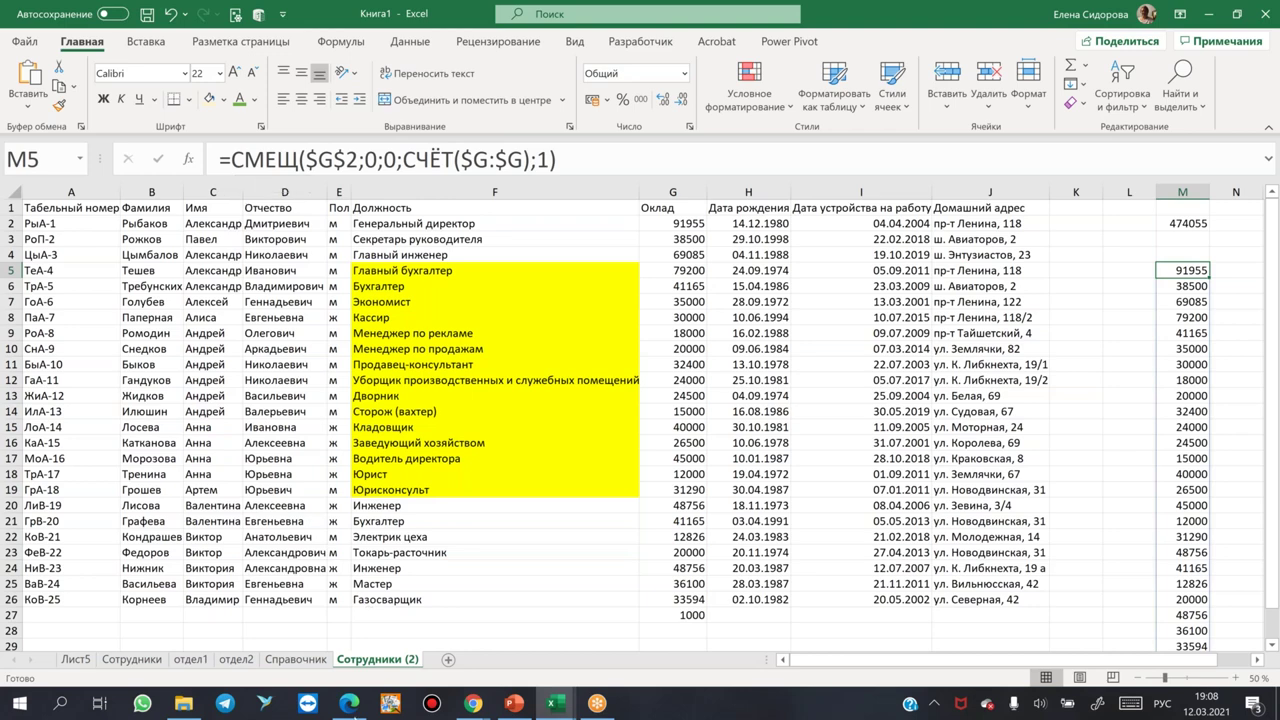
pyautogui.click(76, 659)
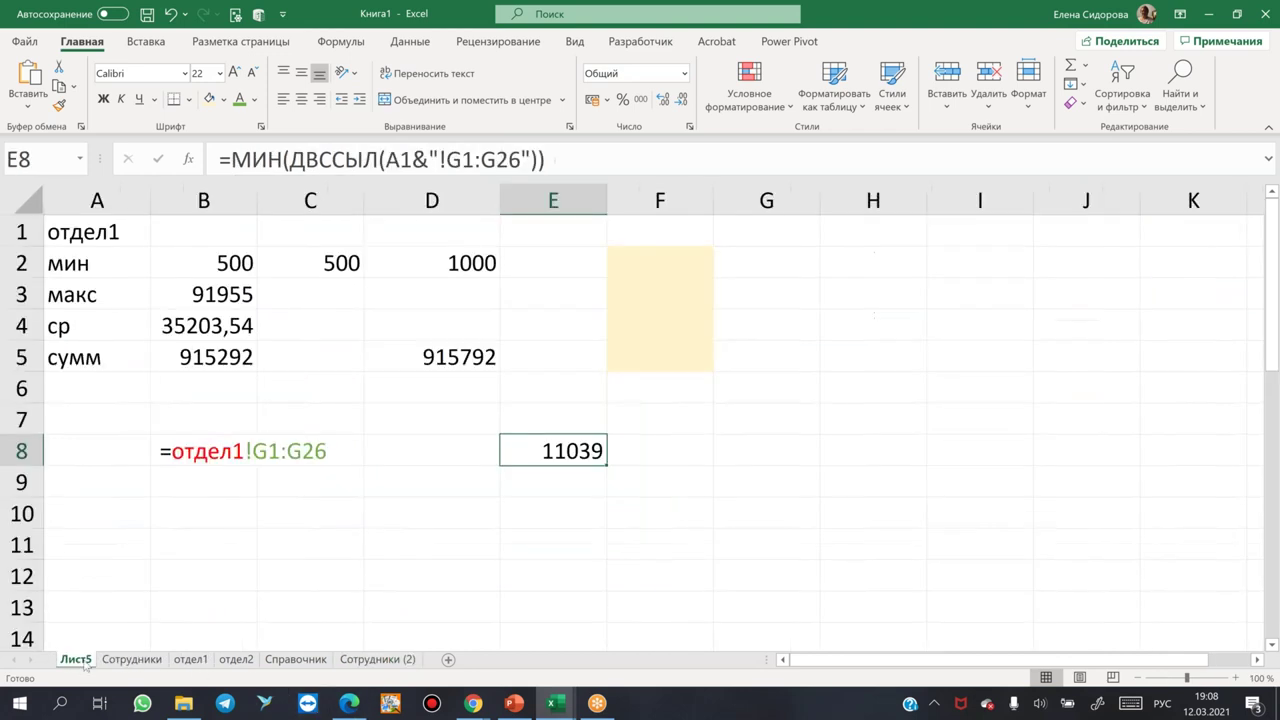
# Start a formula in G8 with the СМЕЩ function.
pyautogui.click(780, 451)
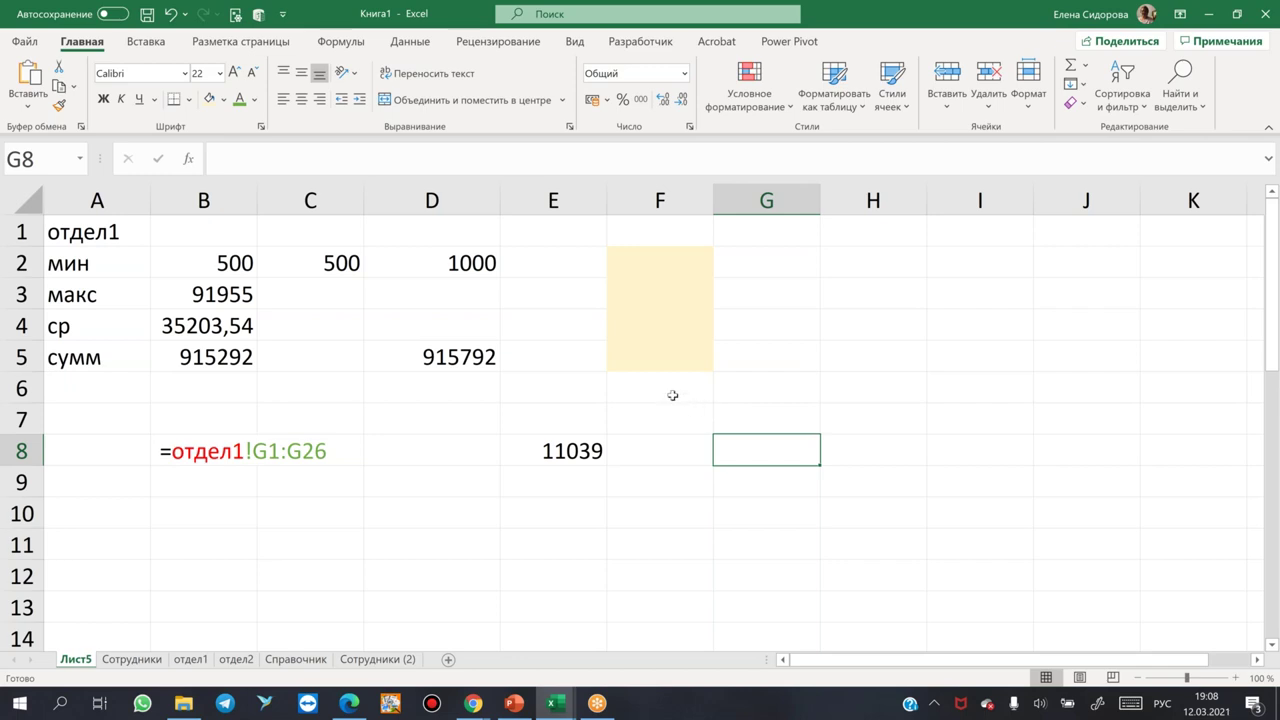
pyautogui.write('=се')
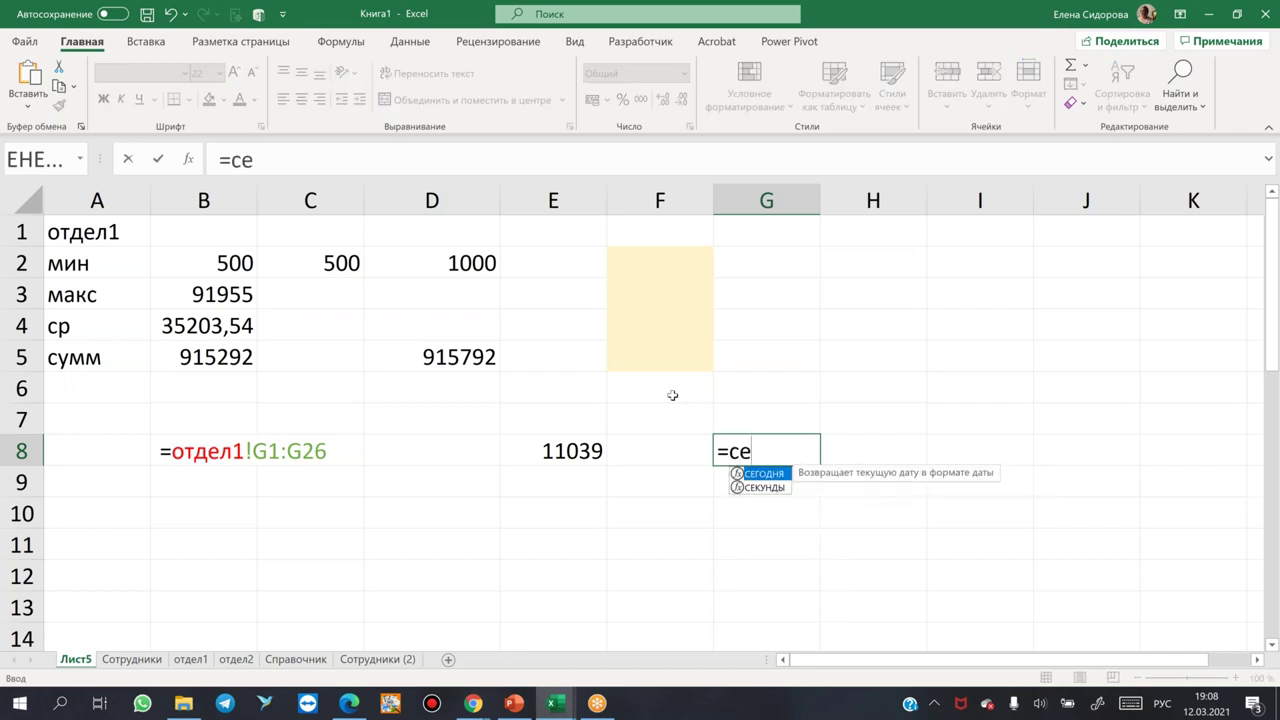
pyautogui.press('BackSpace')
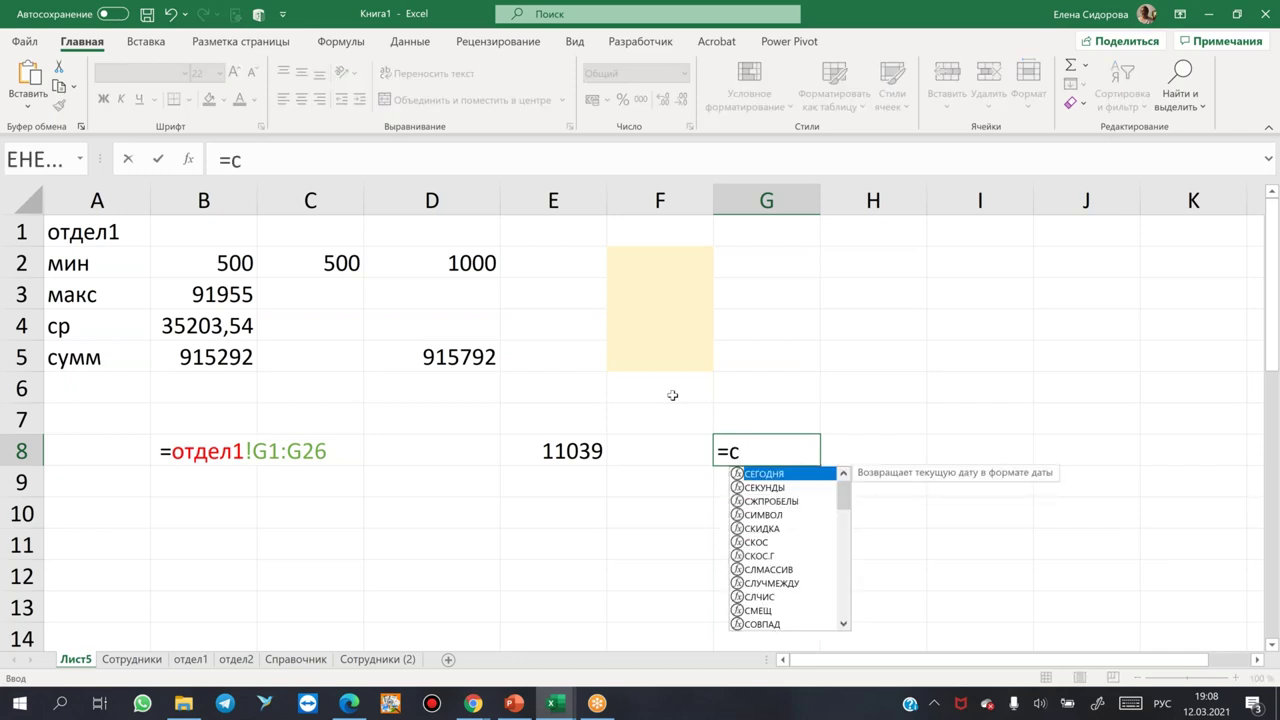
pyautogui.write('м')
pyautogui.press('Tab')
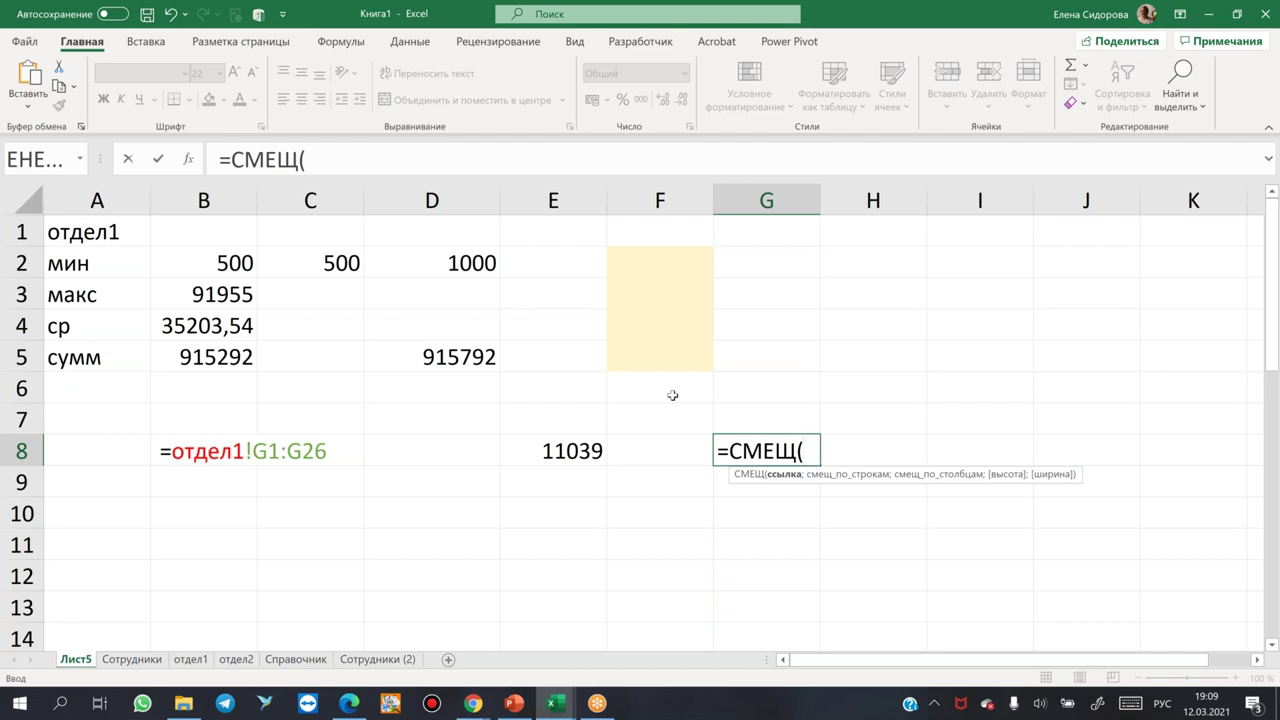
pyautogui.moveTo(146, 421)
pyautogui.mouseDown()
pyautogui.moveTo(340, 431)
pyautogui.moveTo(364, 483)
pyautogui.mouseUp()
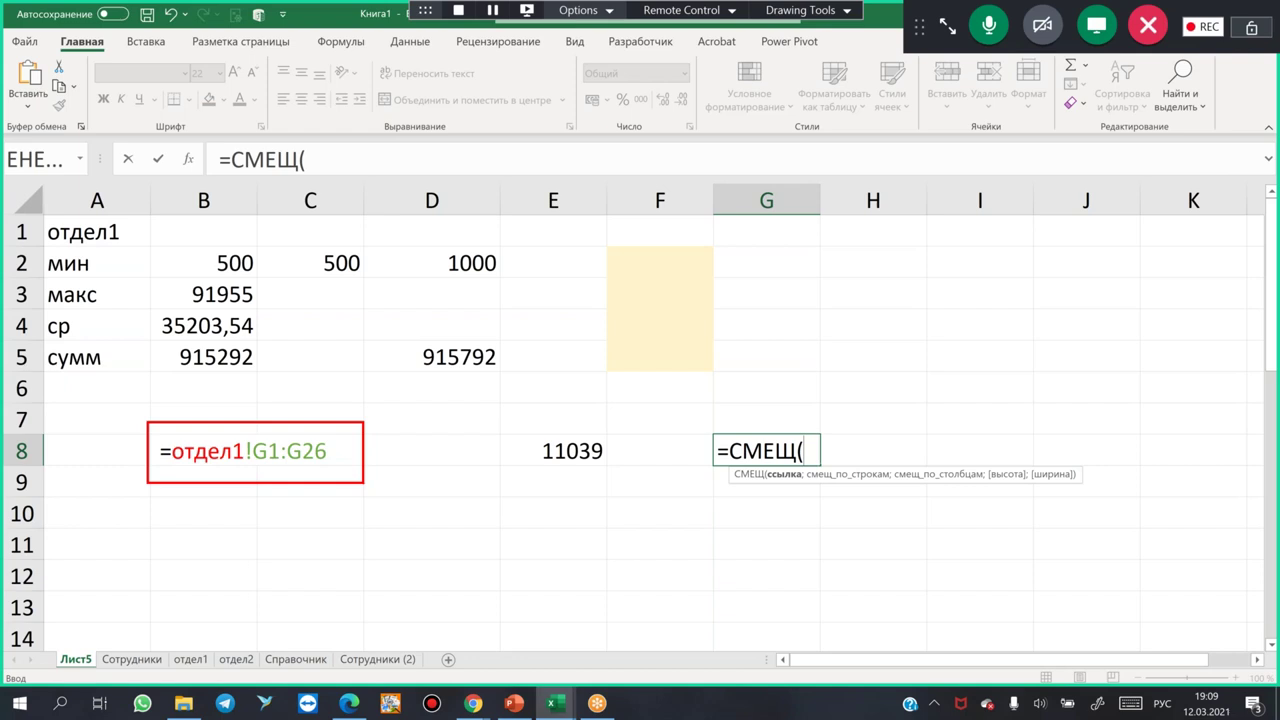
pyautogui.moveTo(292, 450)
pyautogui.mouseDown()
pyautogui.moveTo(312, 444)
pyautogui.moveTo(322, 456)
pyautogui.moveTo(288, 452)
pyautogui.moveTo(322, 460)
pyautogui.mouseUp()
pyautogui.moveTo(88, 241)
pyautogui.mouseDown()
pyautogui.moveTo(204, 404)
pyautogui.moveTo(215, 446)
pyautogui.mouseUp()
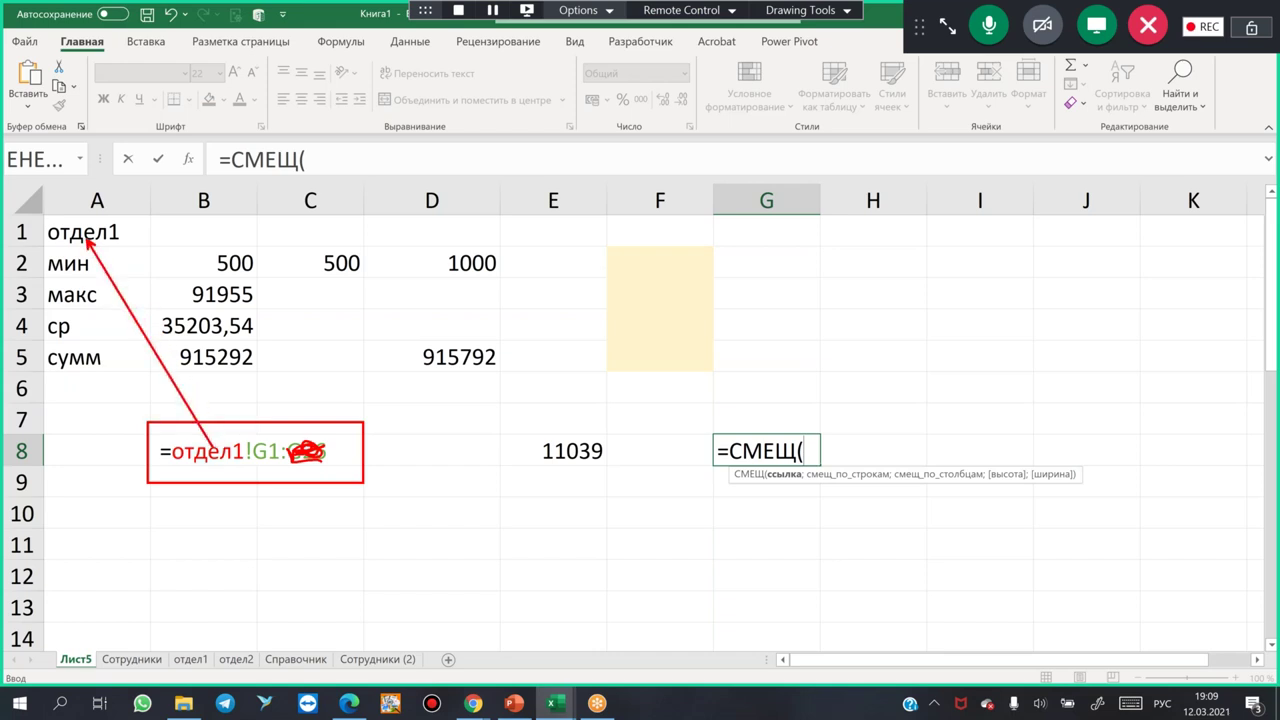
pyautogui.moveTo(244, 428)
pyautogui.mouseDown()
pyautogui.moveTo(264, 436)
pyautogui.moveTo(280, 475)
pyautogui.mouseUp()
pyautogui.moveTo(240, 420); pyautogui.dragTo(252, 408)
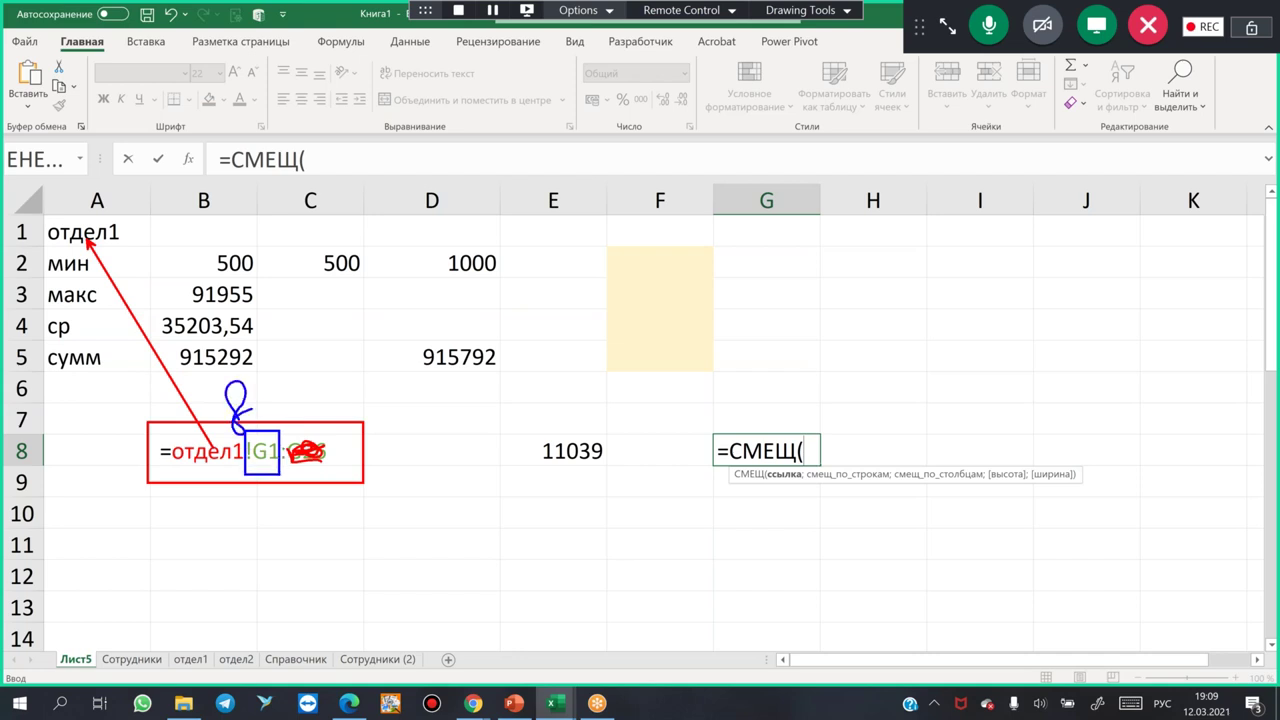
pyautogui.moveTo(266, 364)
pyautogui.mouseDown()
pyautogui.moveTo(272, 403)
pyautogui.moveTo(323, 403)
pyautogui.mouseUp()
pyautogui.moveTo(341, 386); pyautogui.dragTo(334, 407)
pyautogui.moveTo(58, 444)
pyautogui.mouseDown()
pyautogui.moveTo(84, 492)
pyautogui.moveTo(88, 416)
pyautogui.moveTo(102, 462)
pyautogui.moveTo(132, 461)
pyautogui.mouseUp()
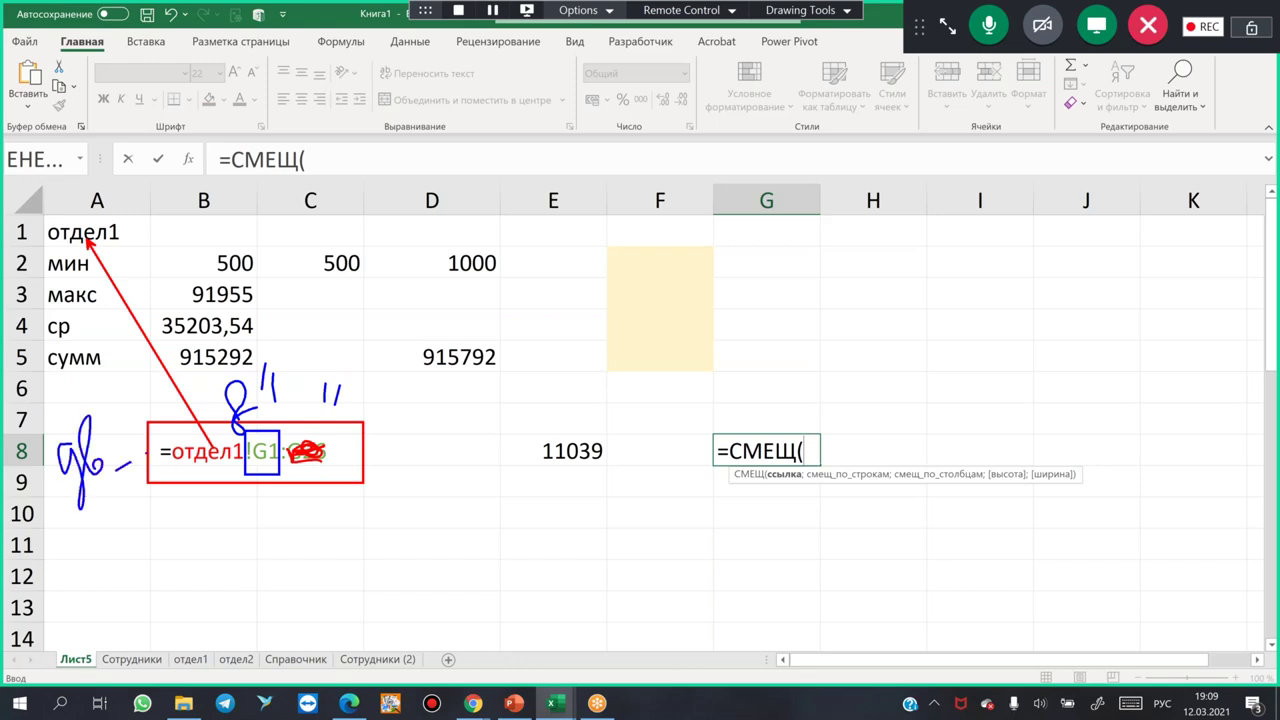
pyautogui.press('Escape')
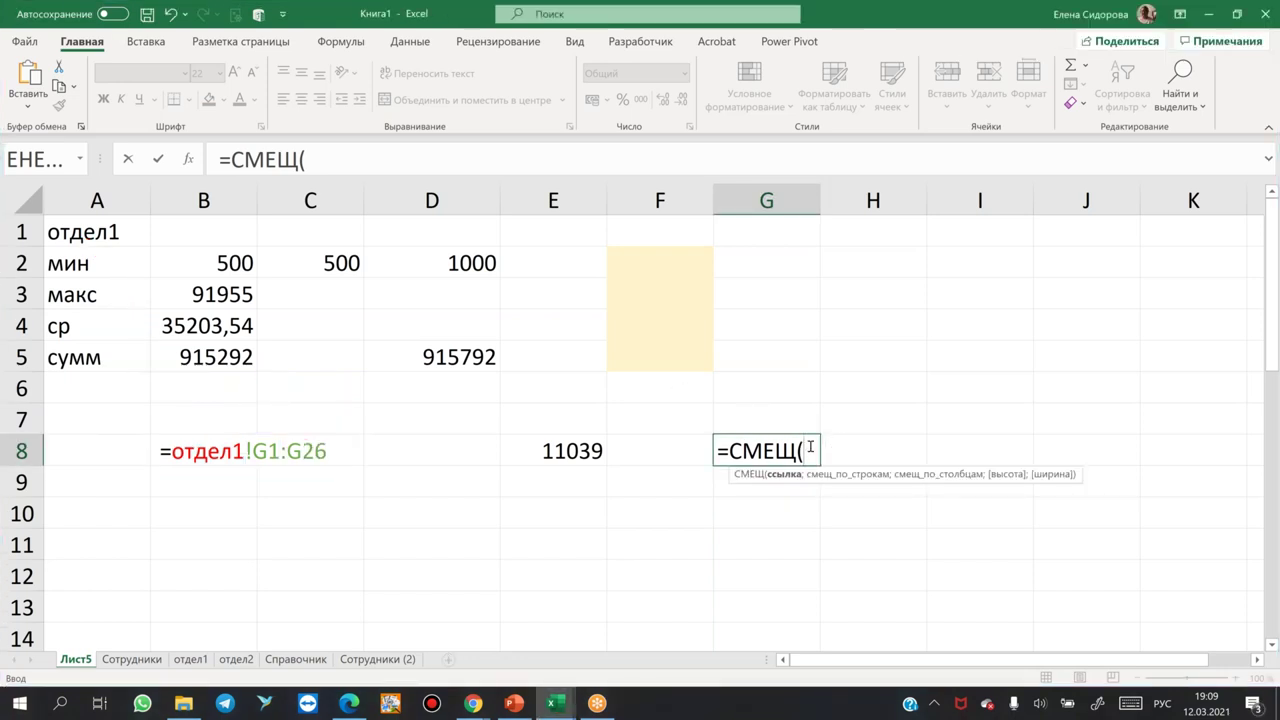
# Enter ДВССЫЛ($A$1&"!G1") as the reference argument of СМЕЩ in G8, with an absolute reference to A1.
pyautogui.write('двс')
pyautogui.press('Tab')
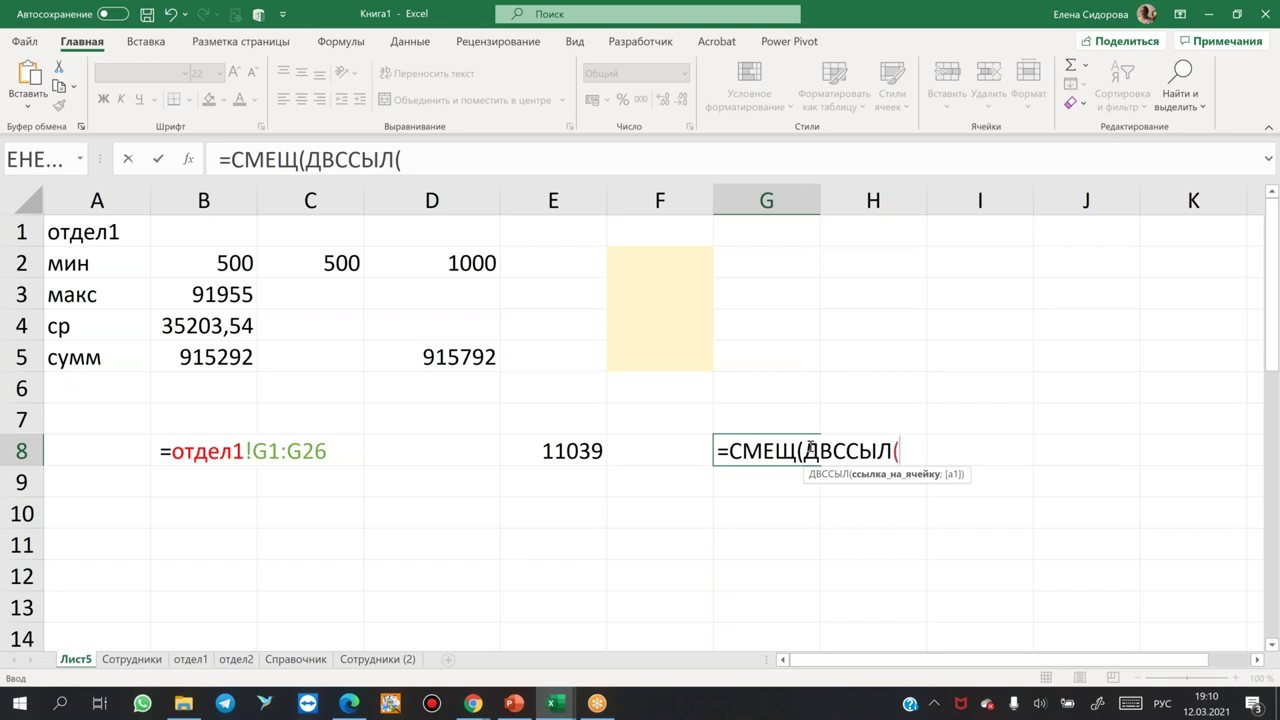
pyautogui.click(88, 230)
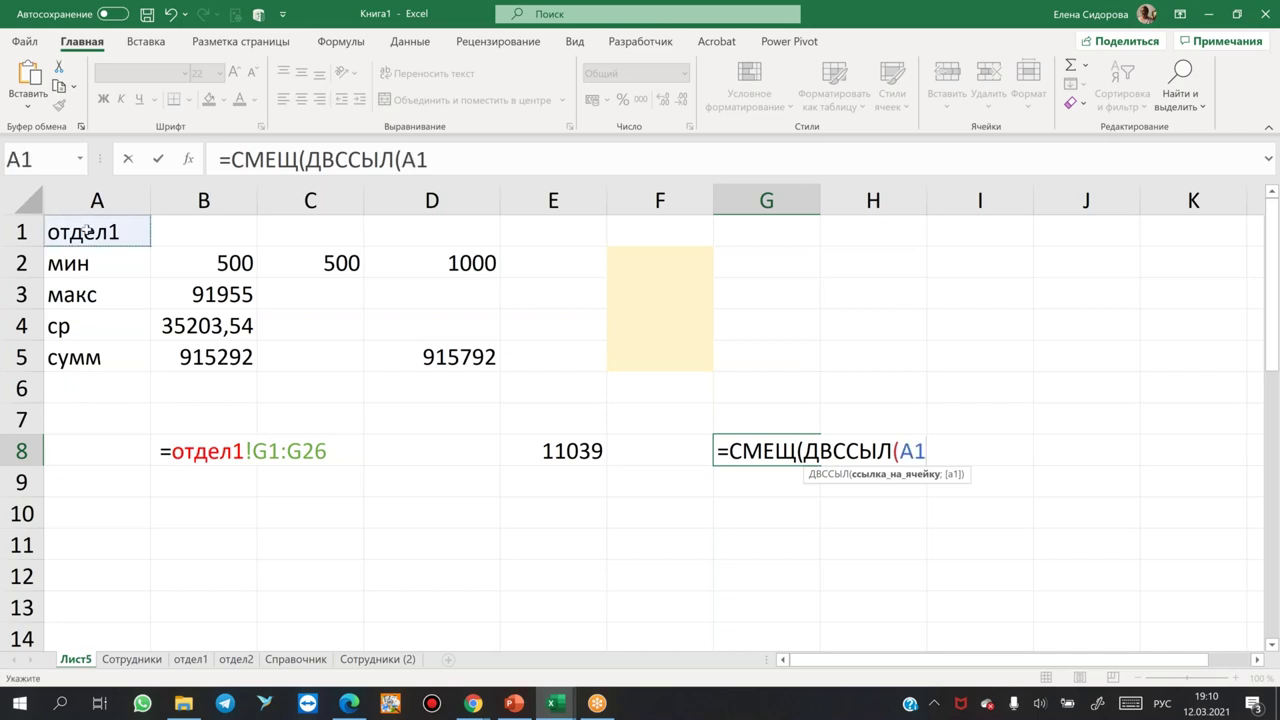
pyautogui.press('F4')
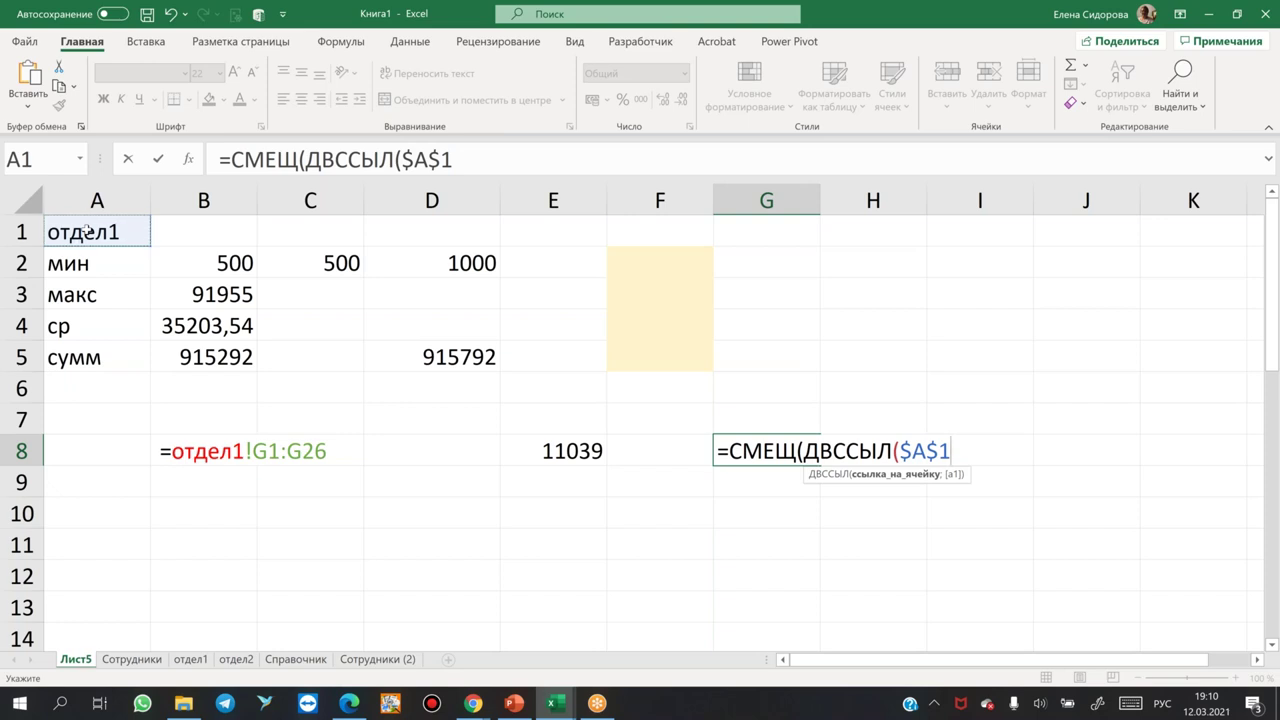
pyautogui.press('super+space')
pyautogui.write('&')
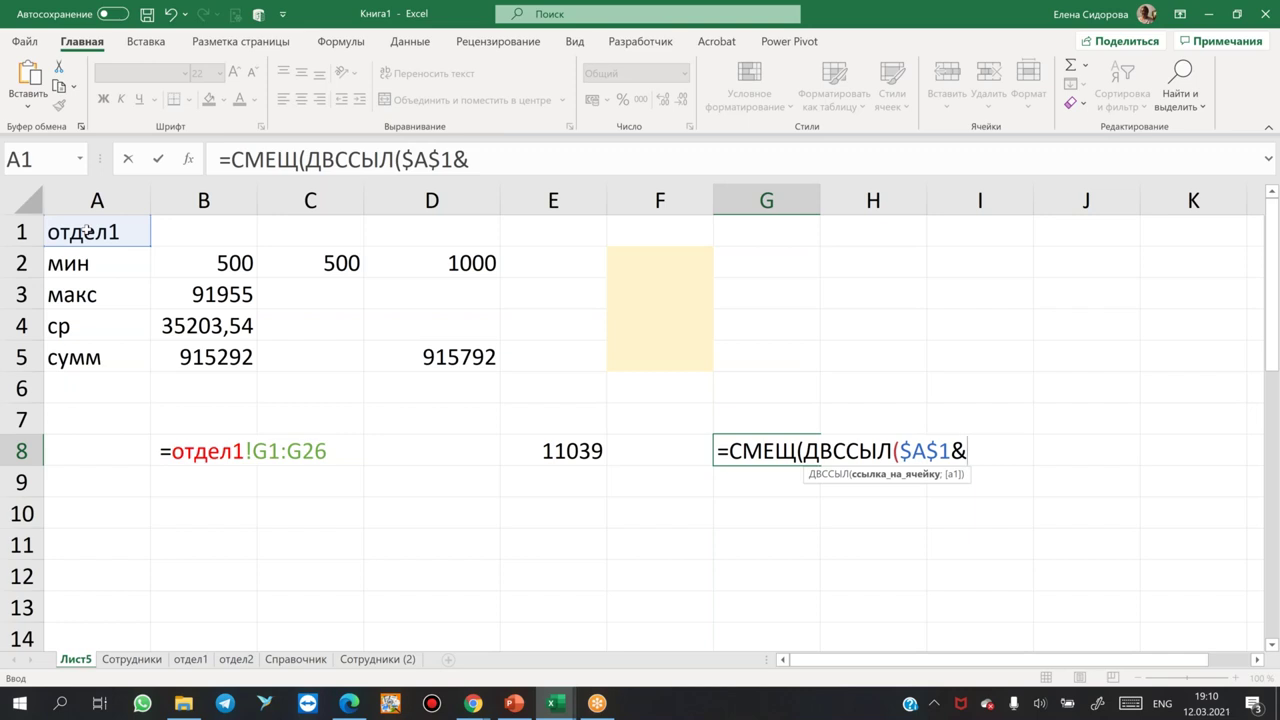
pyautogui.write('"!')
pyautogui.write('G1"')
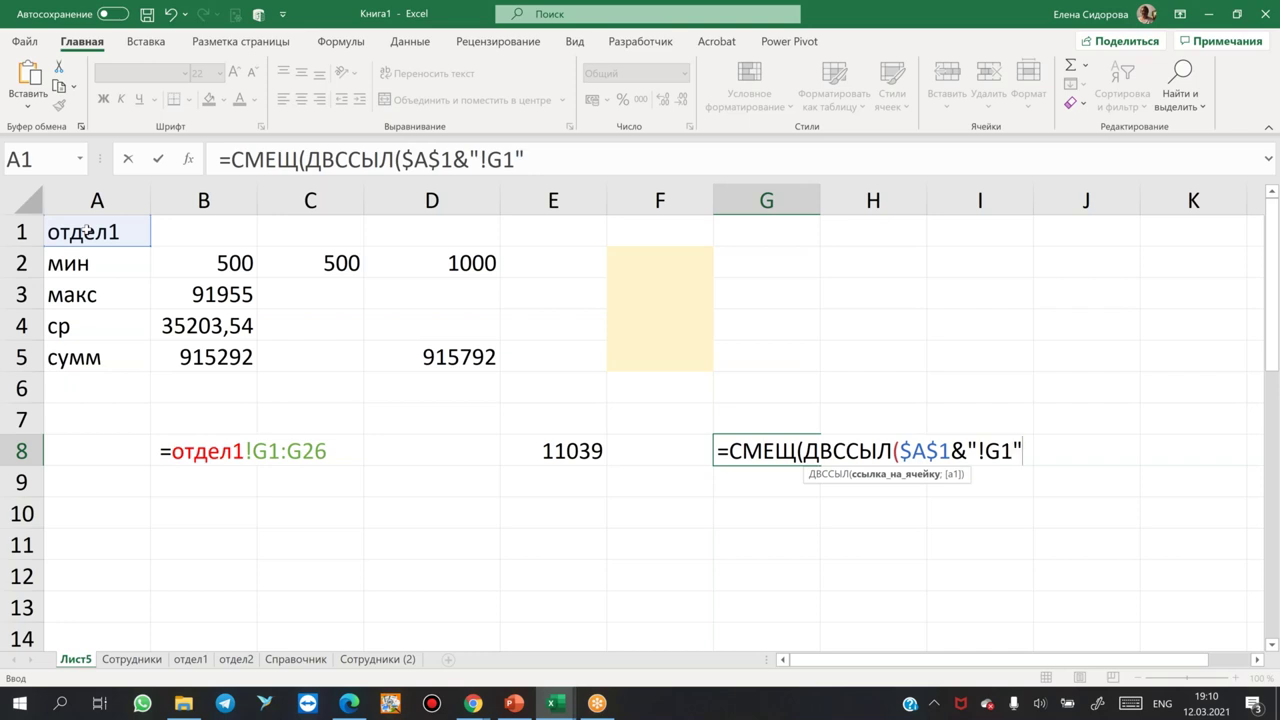
pyautogui.write(')')
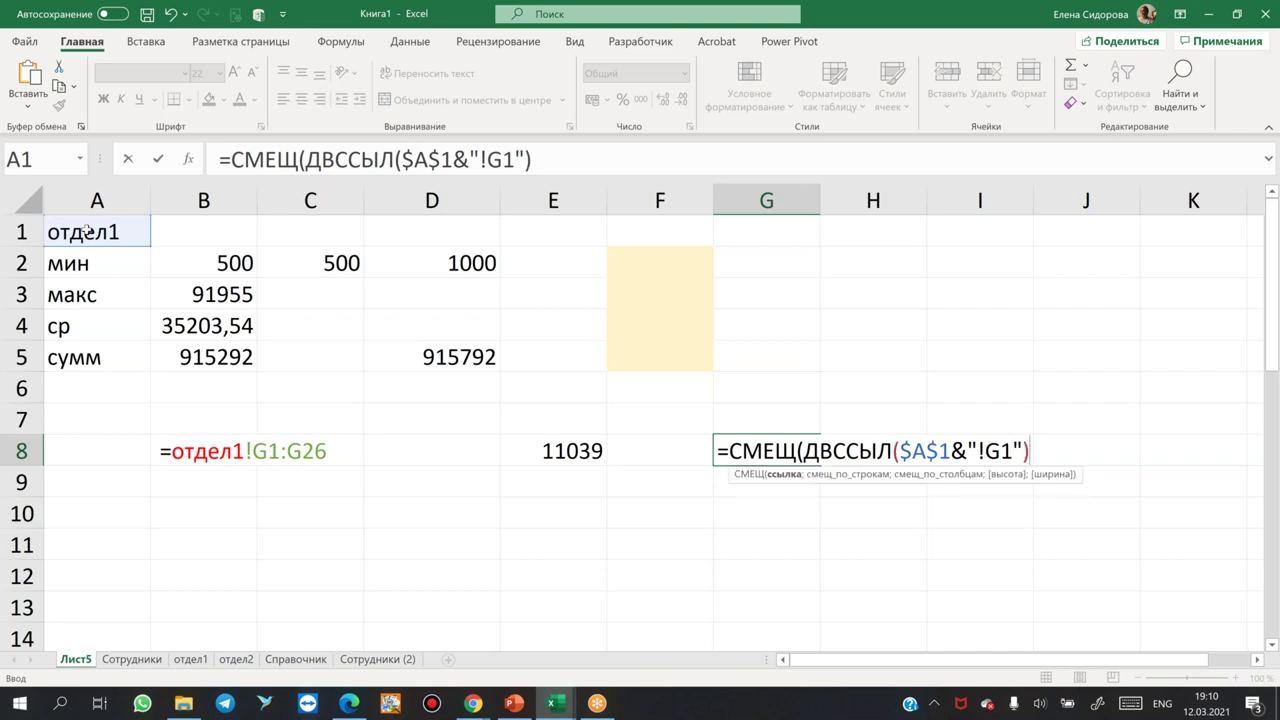
pyautogui.moveTo(804, 432)
pyautogui.mouseDown()
pyautogui.moveTo(1004, 432)
pyautogui.moveTo(806, 434)
pyautogui.mouseUp()
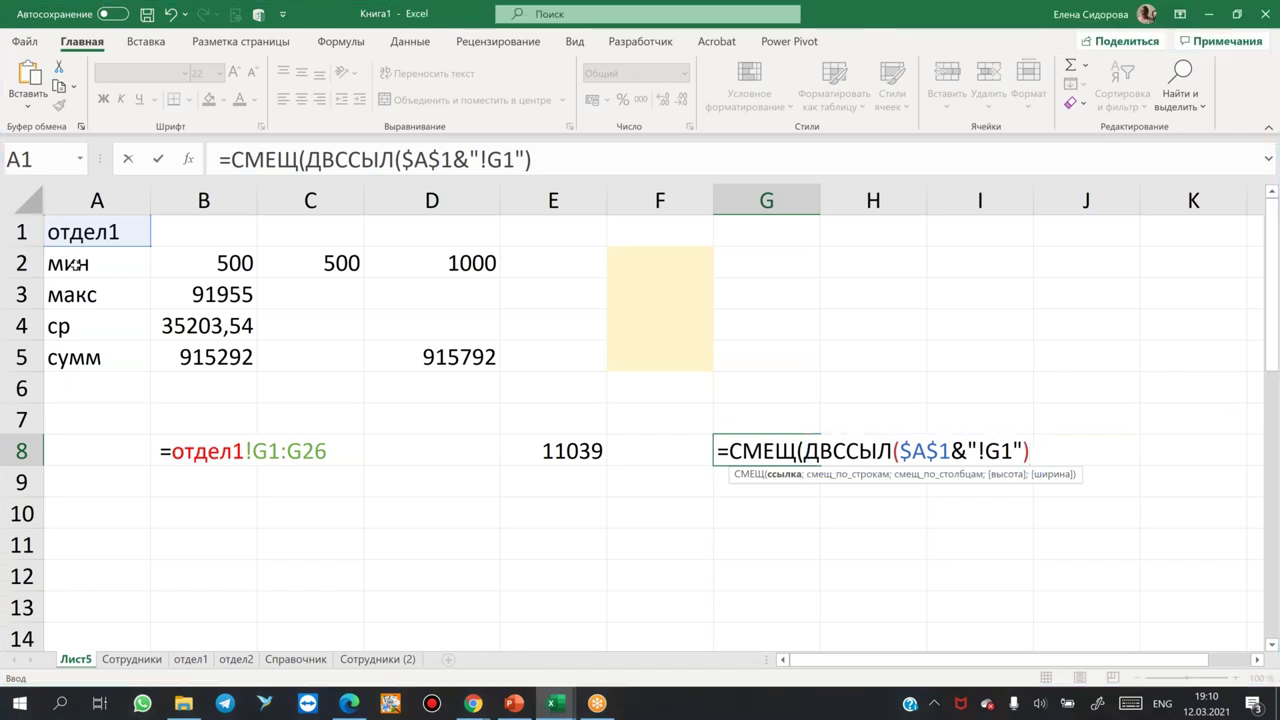
# Set the row offset to 1 and the column offset to 0 in the G8 СМЕЩ formula.
pyautogui.write(';')
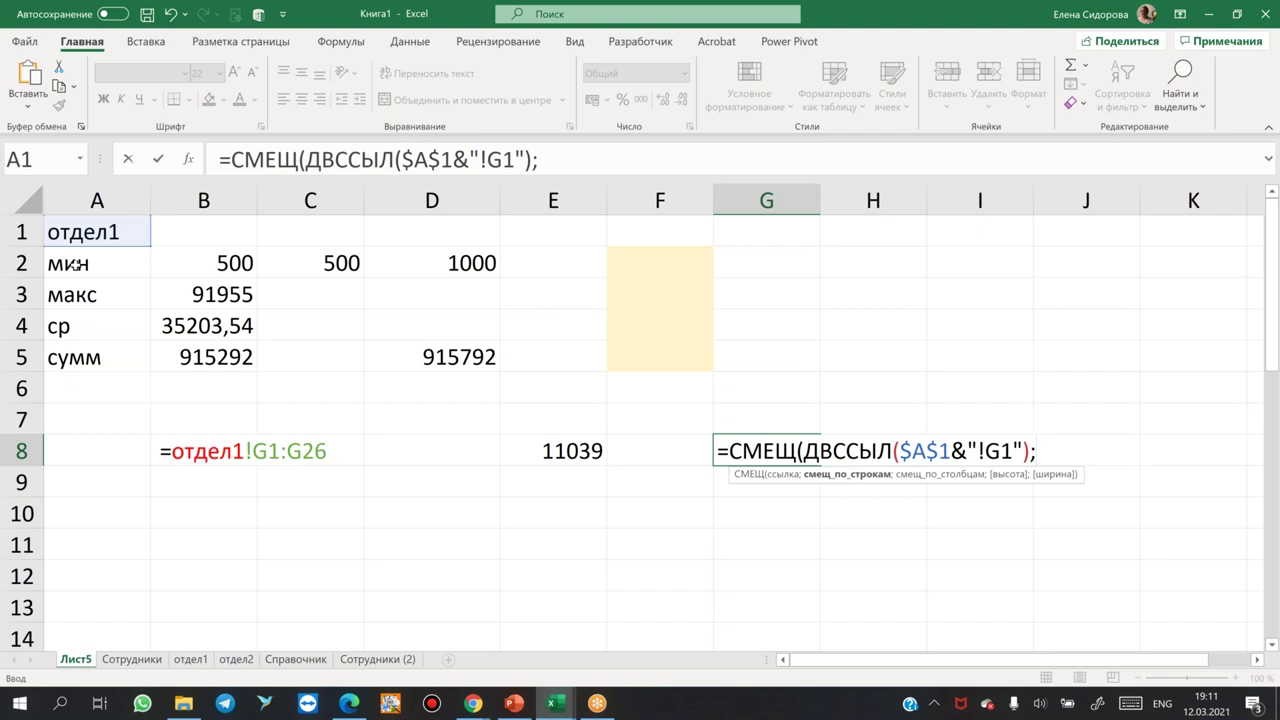
pyautogui.write('1')
pyautogui.write(';')
pyautogui.press('BackSpace')
pyautogui.write(';')
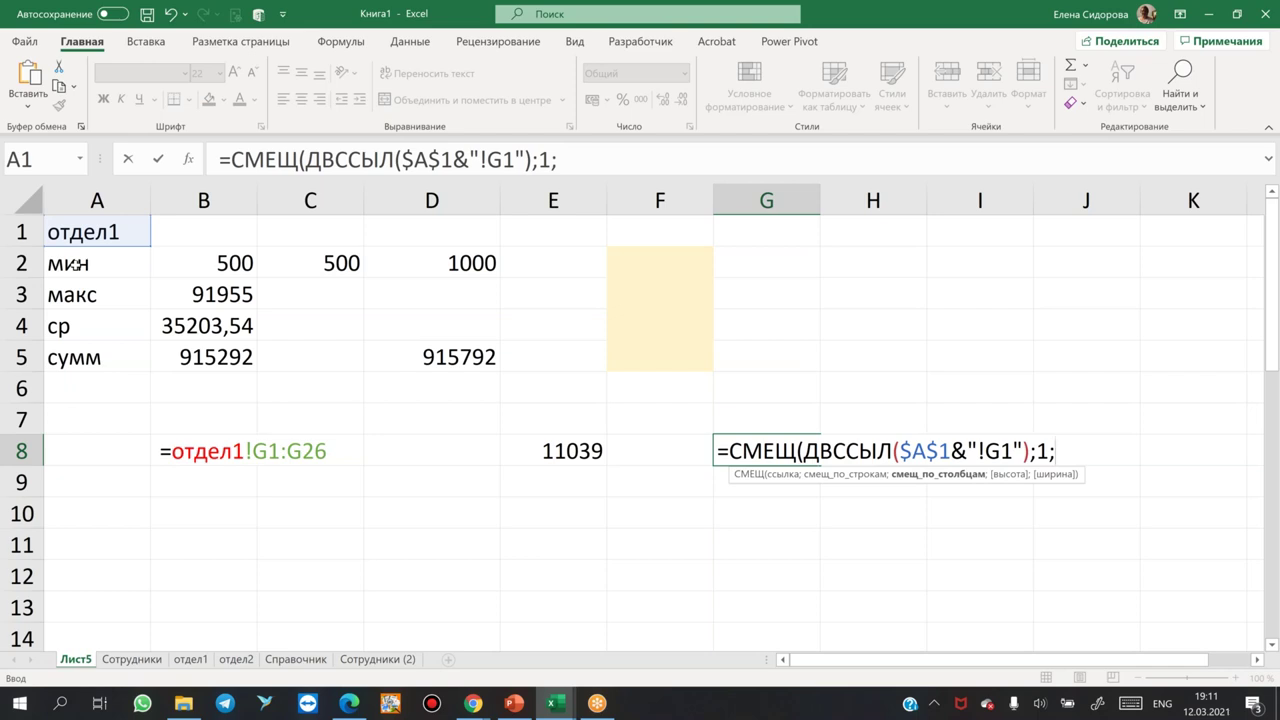
pyautogui.write('0;')
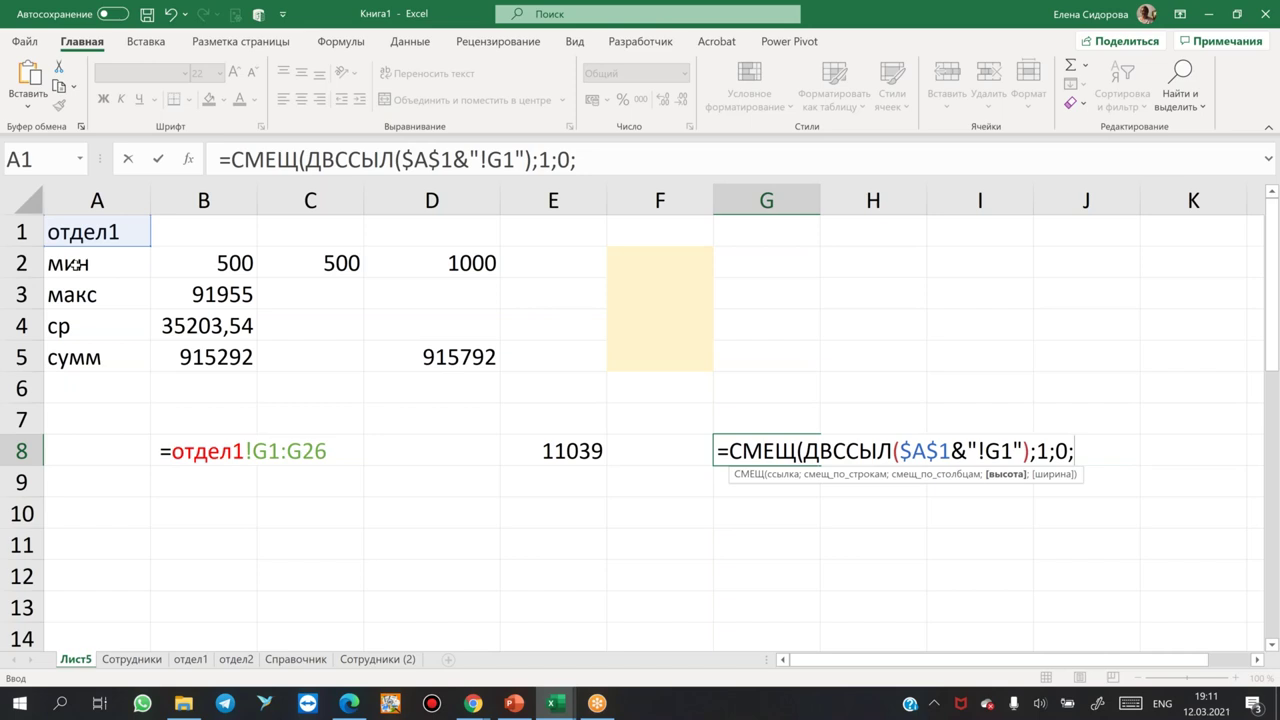
# Begin the height argument of the СМЕЩ formula with the СЧЁТ function.
pyautogui.write('cx`')
pyautogui.press('BackSpace')
pyautogui.press('BackSpace')
pyautogui.press('BackSpace')
pyautogui.hotkey('alt', 'shift')
pyautogui.write('сч')
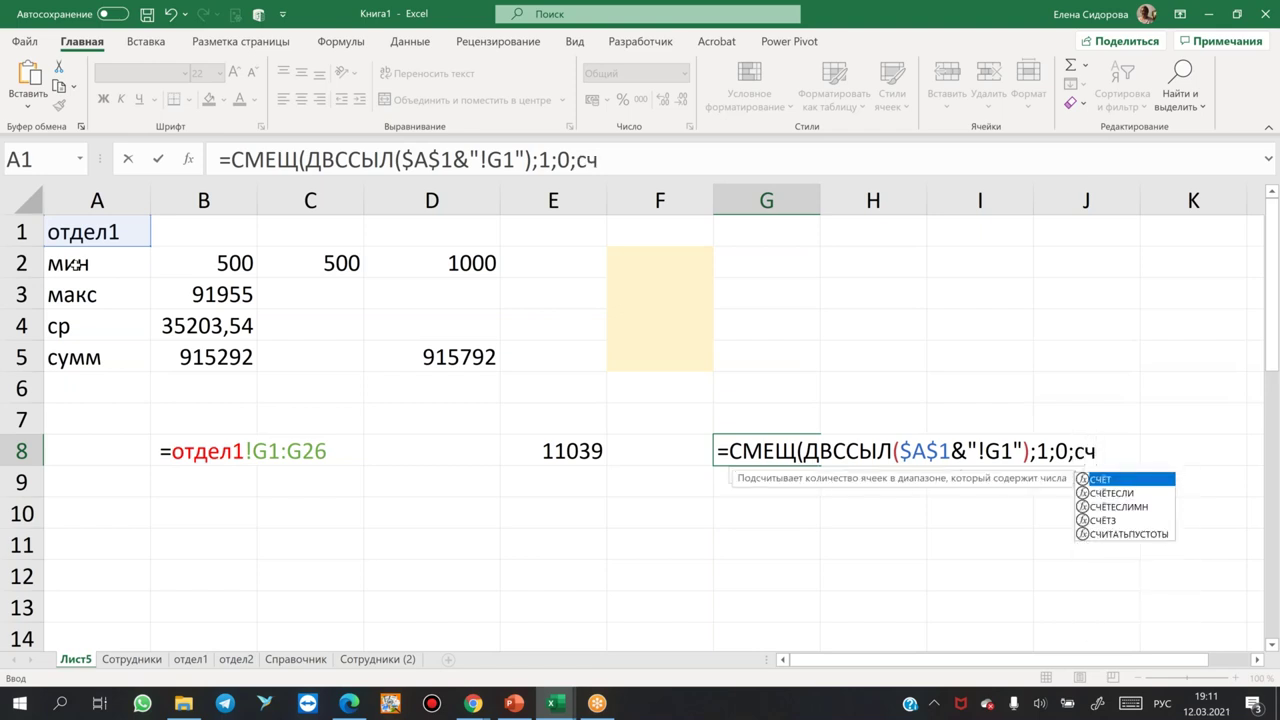
pyautogui.press('Tab')
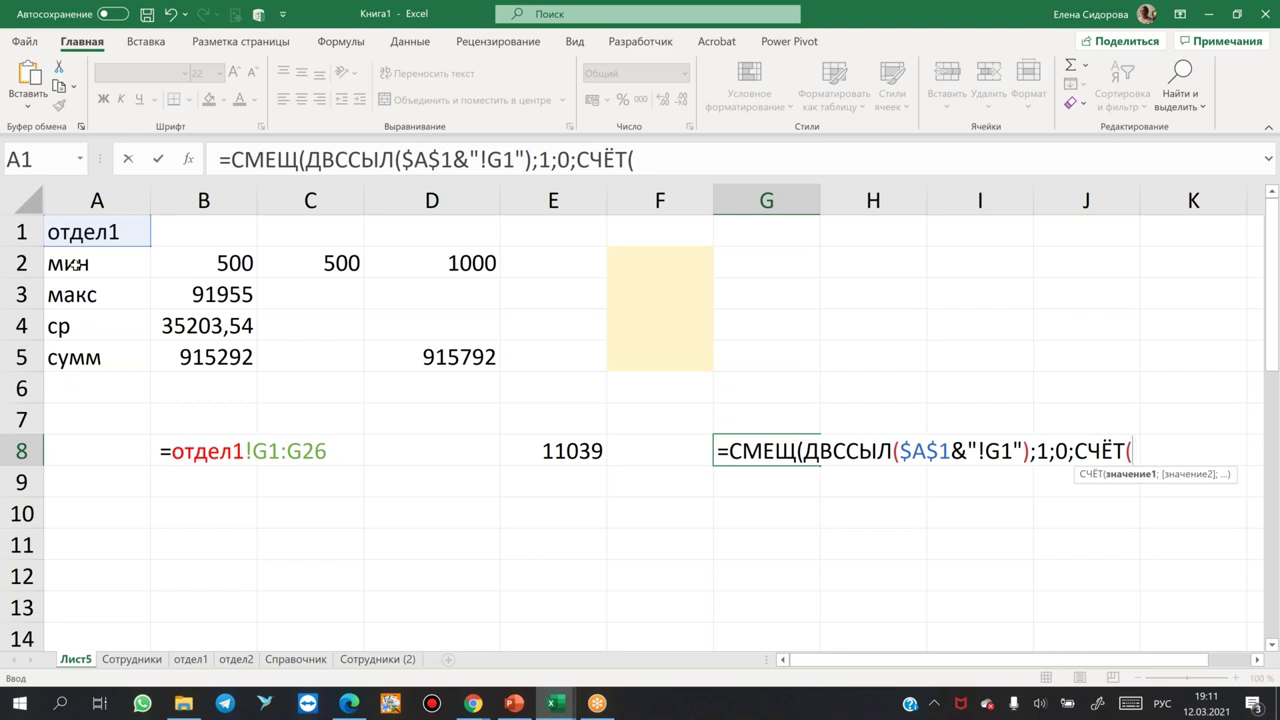
# Fill in СЧЁТ with ДВССЫЛ($A$1&"!G:G") to count the numbers in column G of the department sheet named in A1.
pyautogui.write('двс')
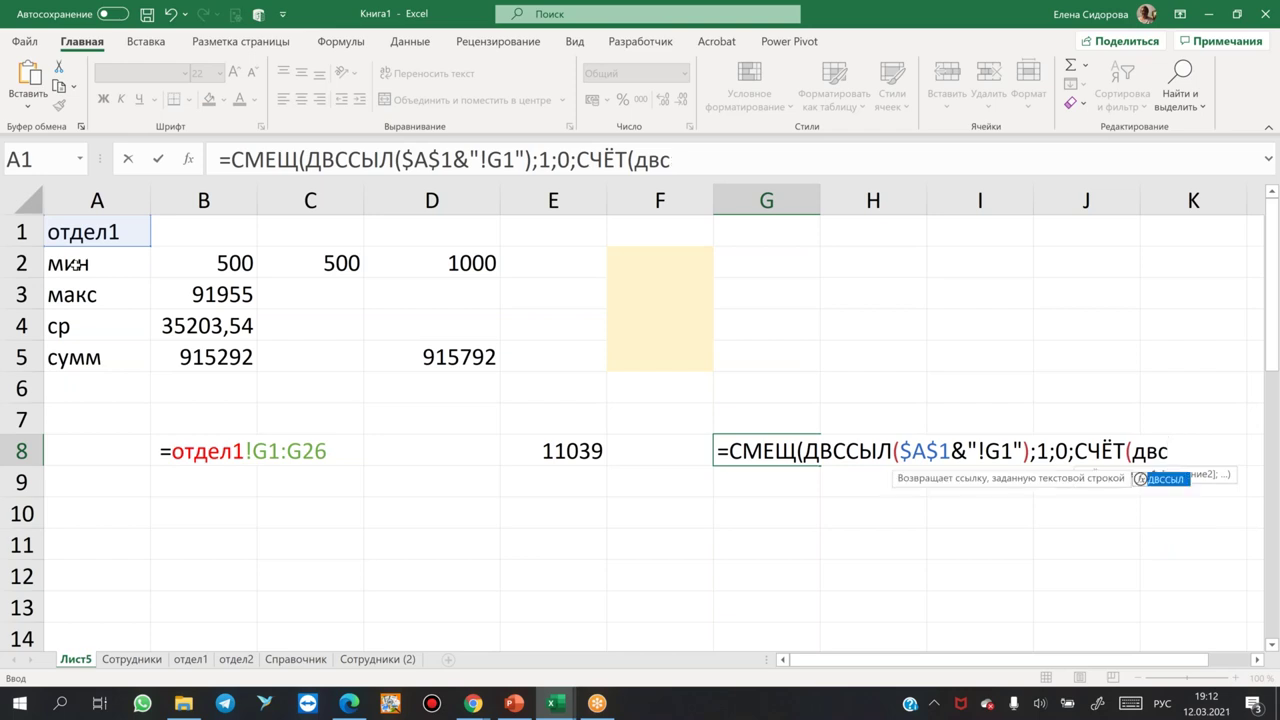
pyautogui.press('Tab')
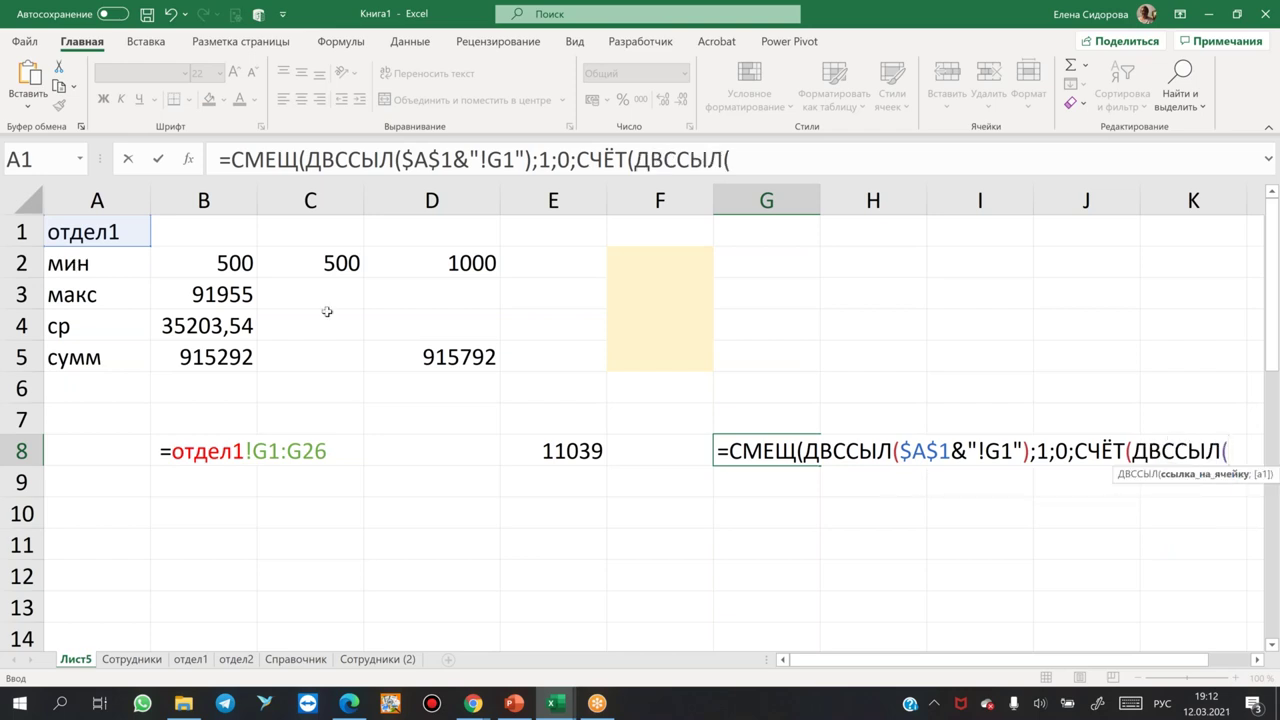
pyautogui.click(87, 228)
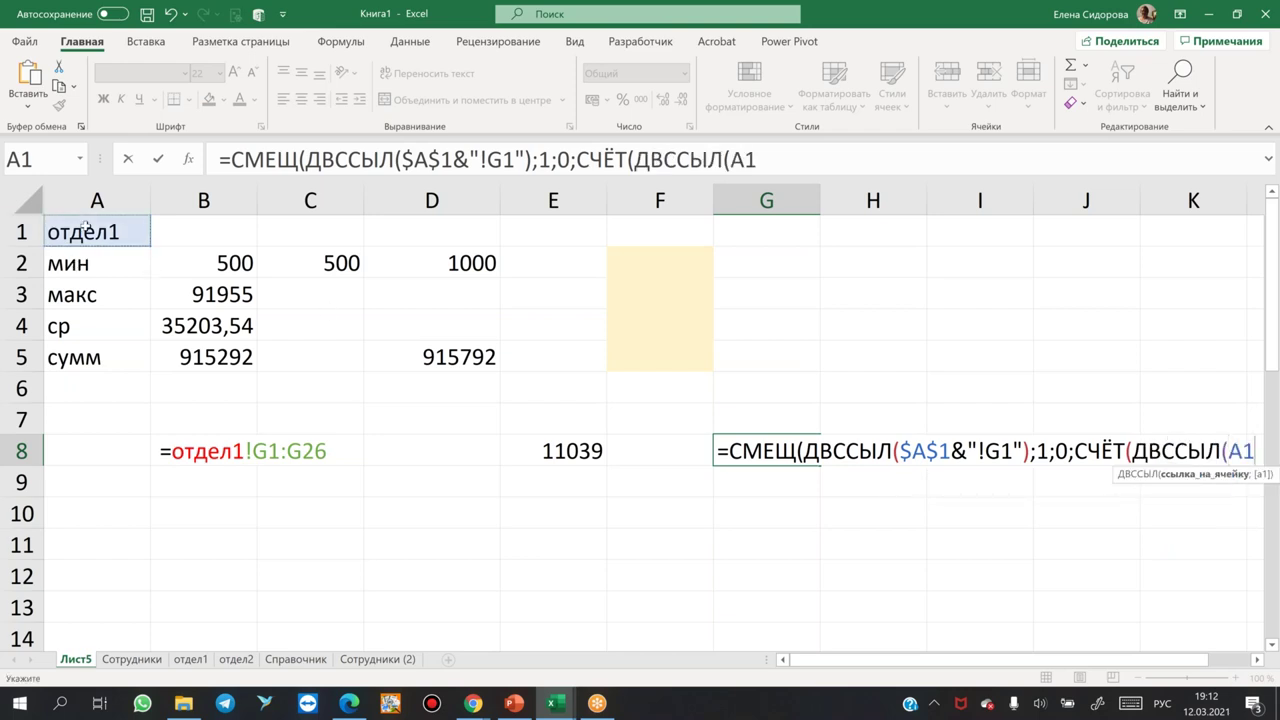
pyautogui.press('F4')
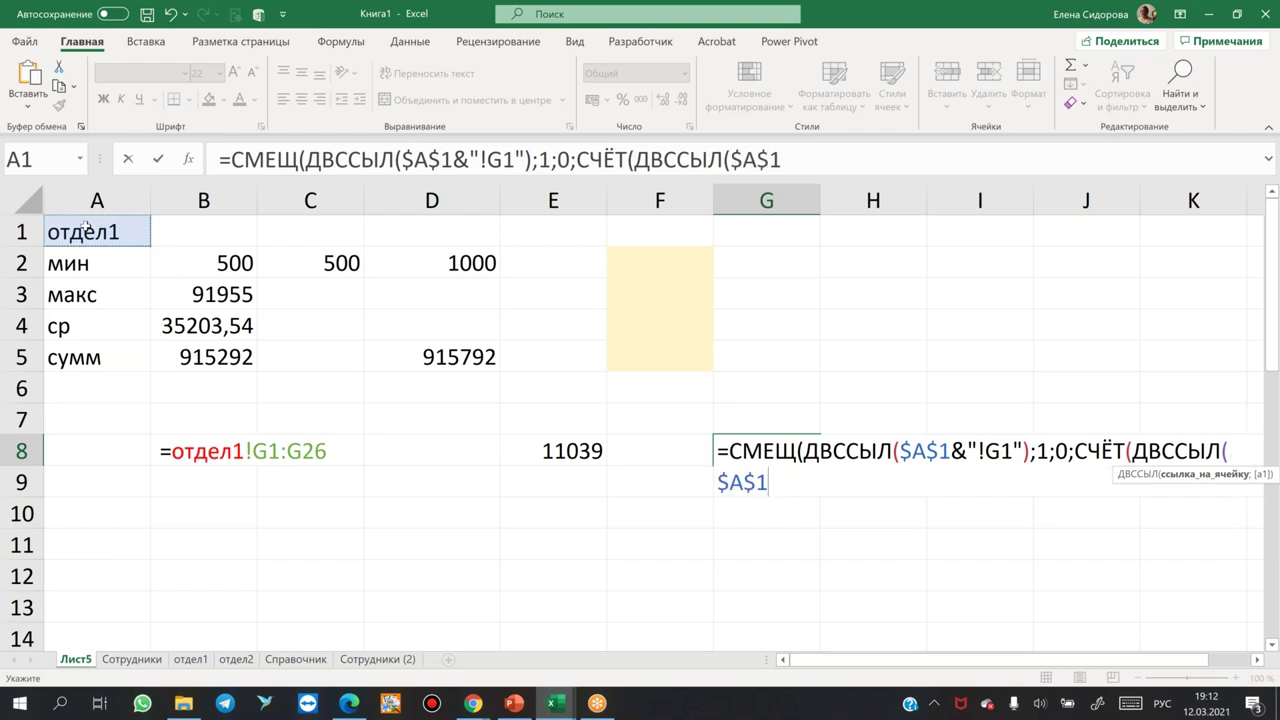
pyautogui.press('super+space')
pyautogui.write('&')
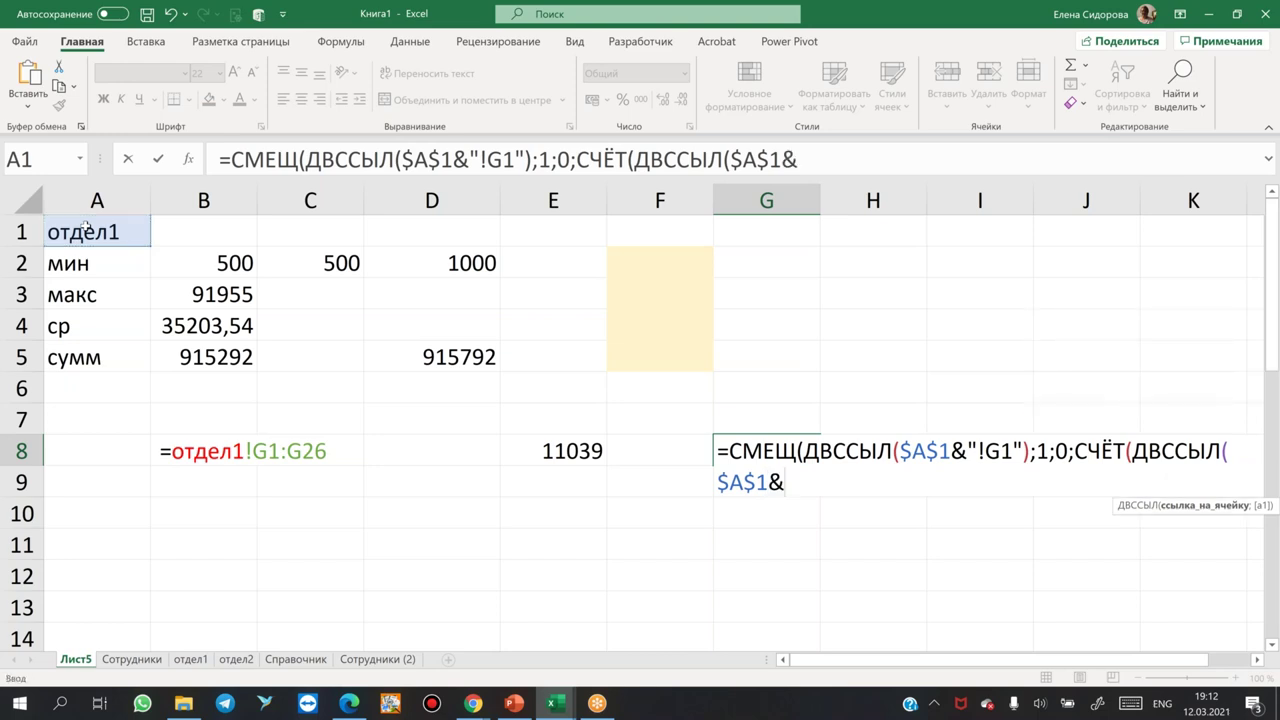
pyautogui.write('"!')
pyautogui.write('G:G')
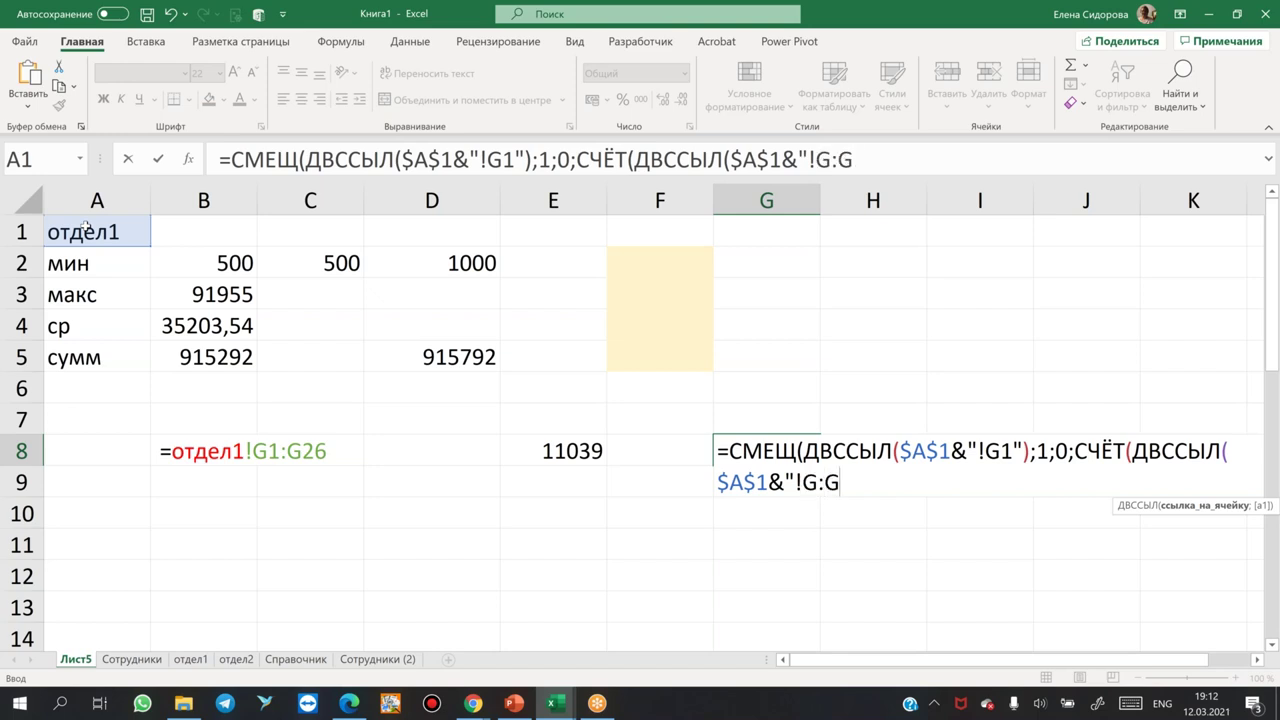
pyautogui.write('")')
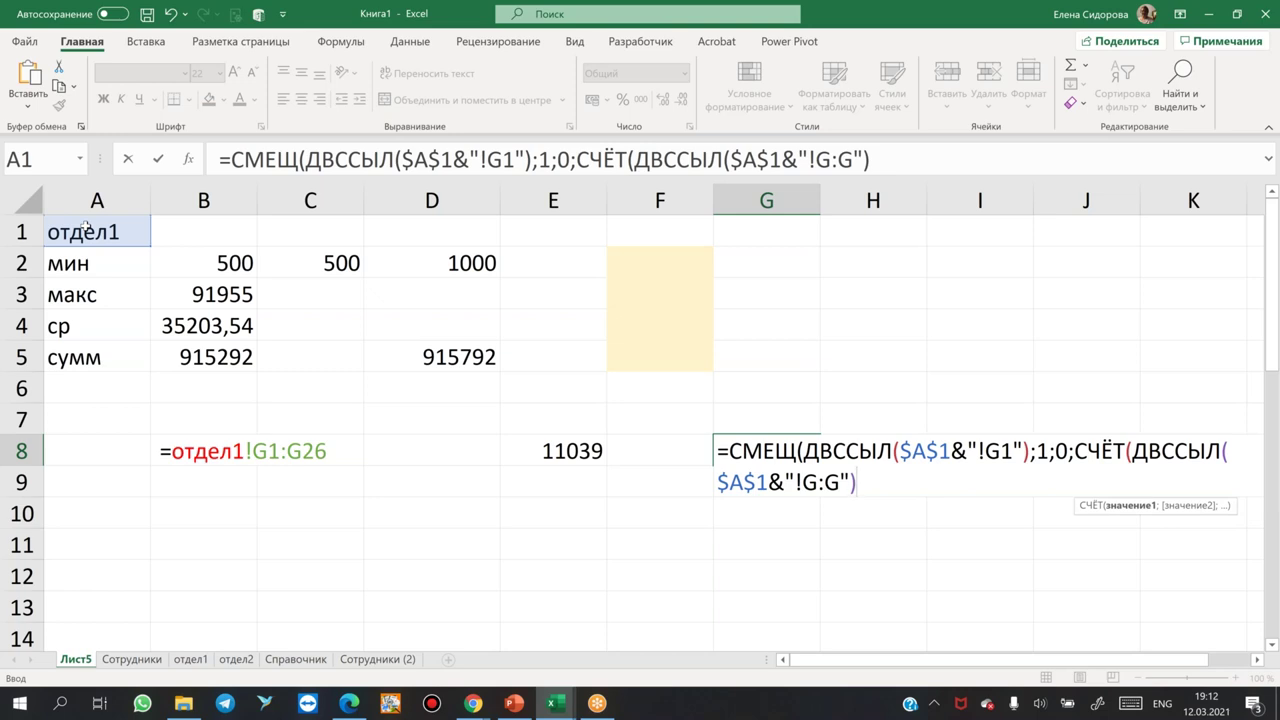
pyautogui.write(' )')
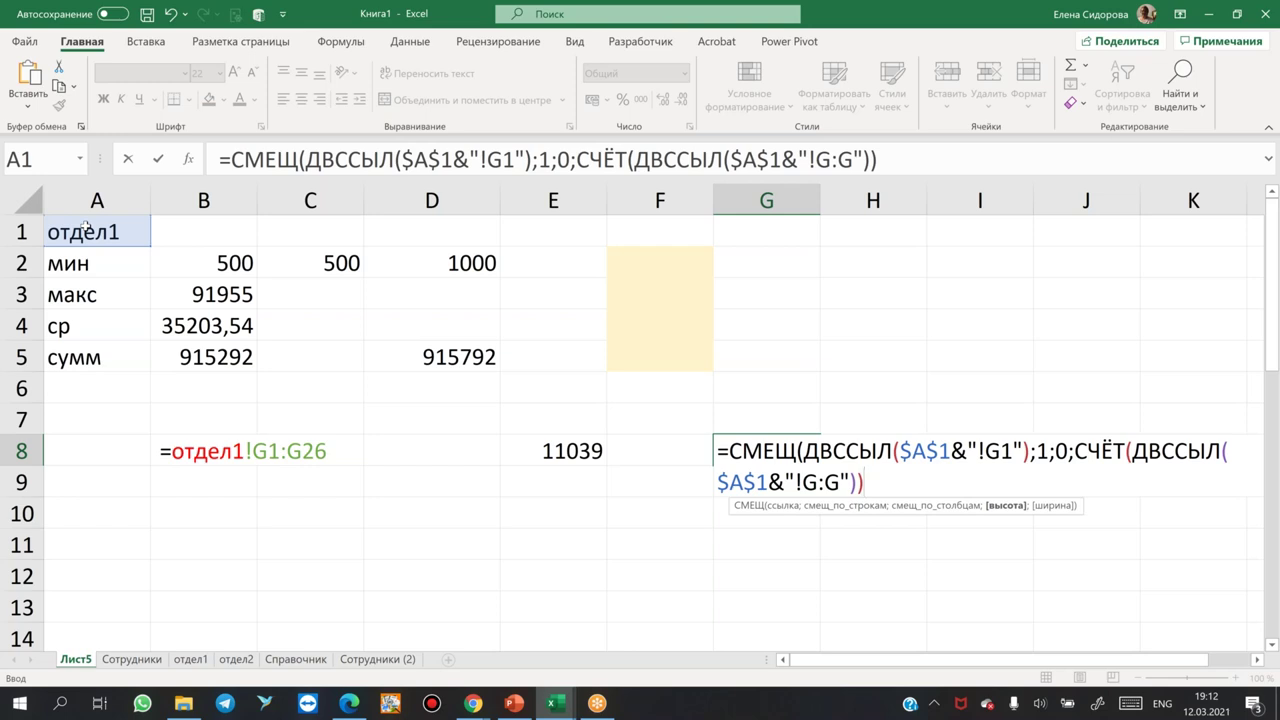
# Set the width argument to 1, close the СМЕЩ function and enter the formula in G8.
pyautogui.write(';1')
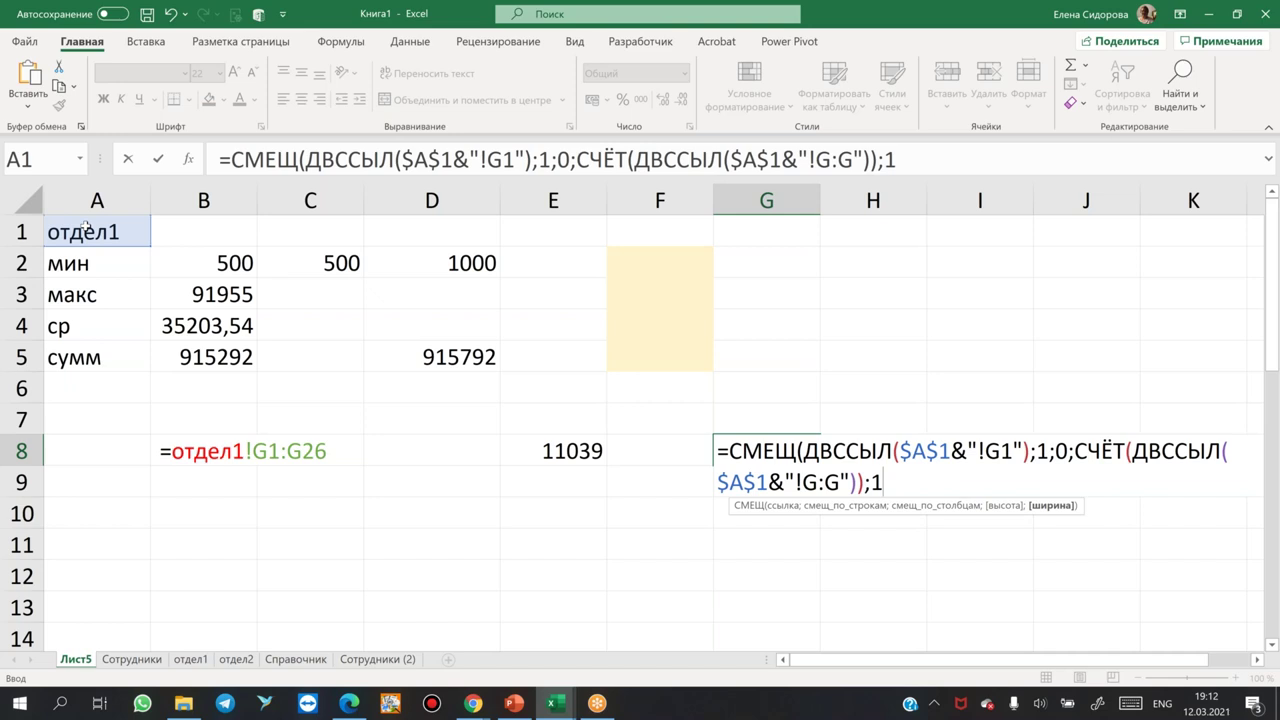
pyautogui.write(')')
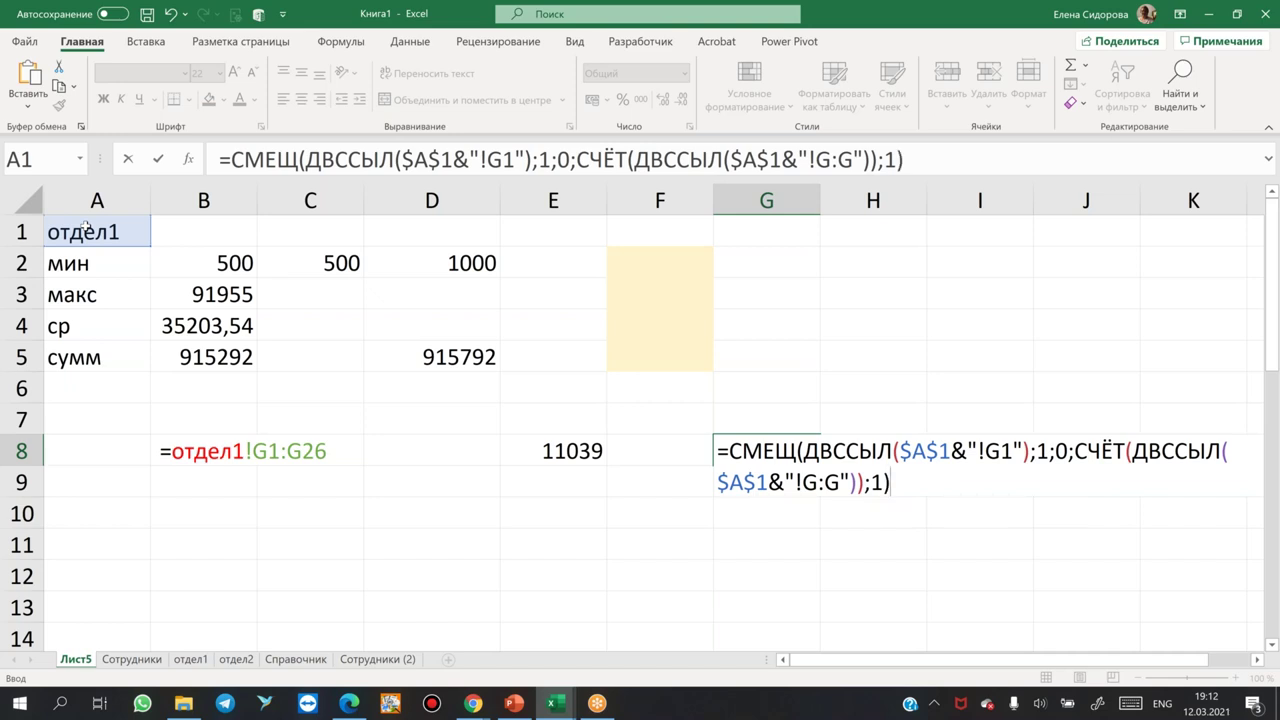
pyautogui.press('Return')
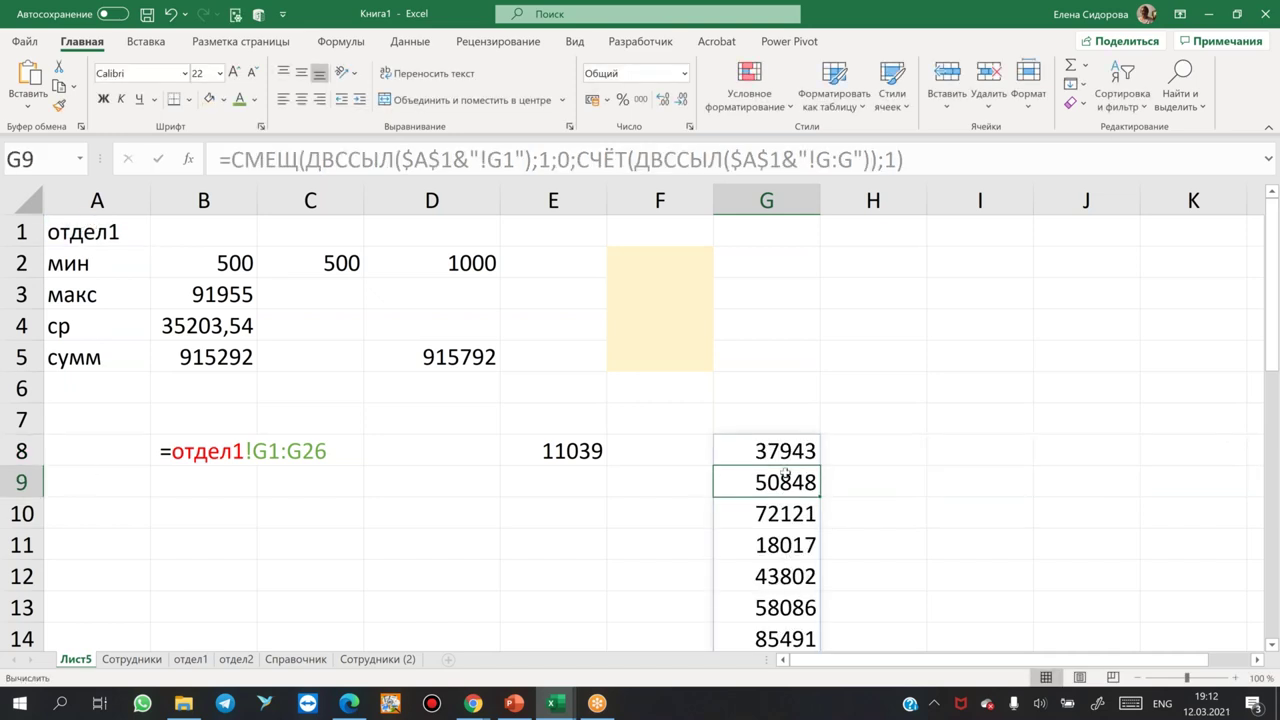
# Compare the salary column on the отдел1 sheet with the values returned from G8 downward on Лист5.
pyautogui.click(189, 660)
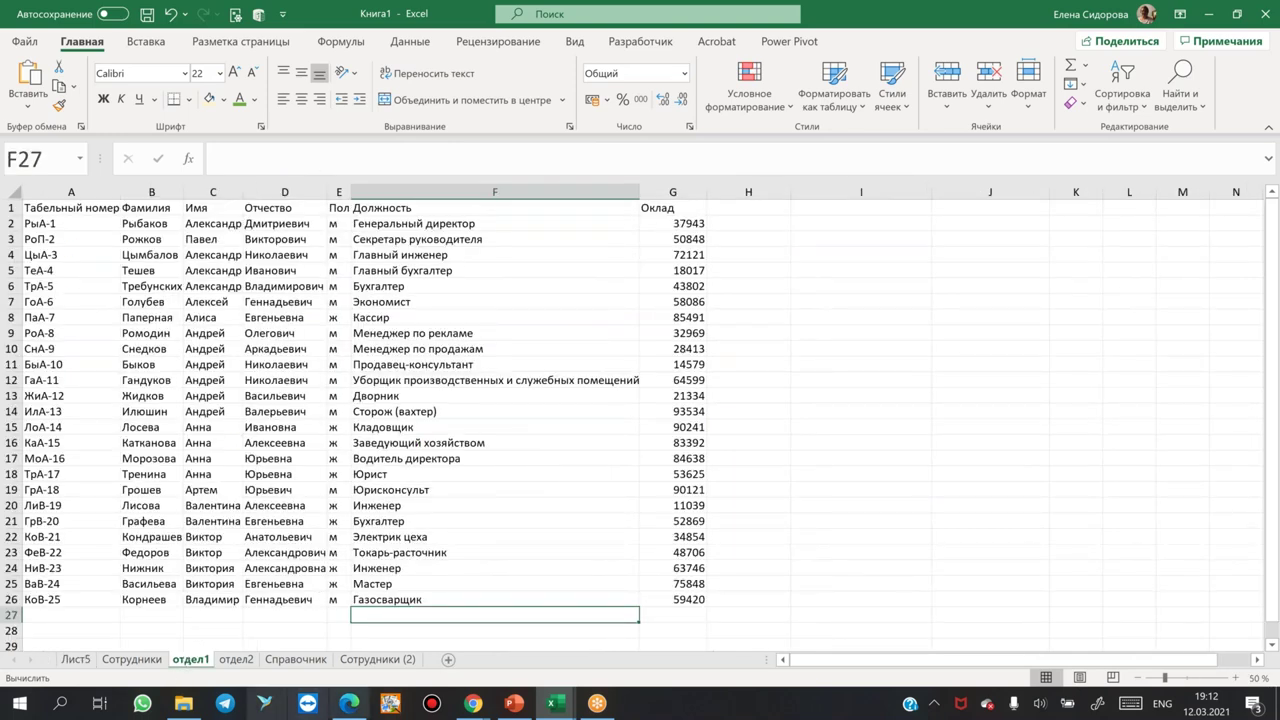
pyautogui.click(75, 660)
pyautogui.scroll(-7, 765, 555)
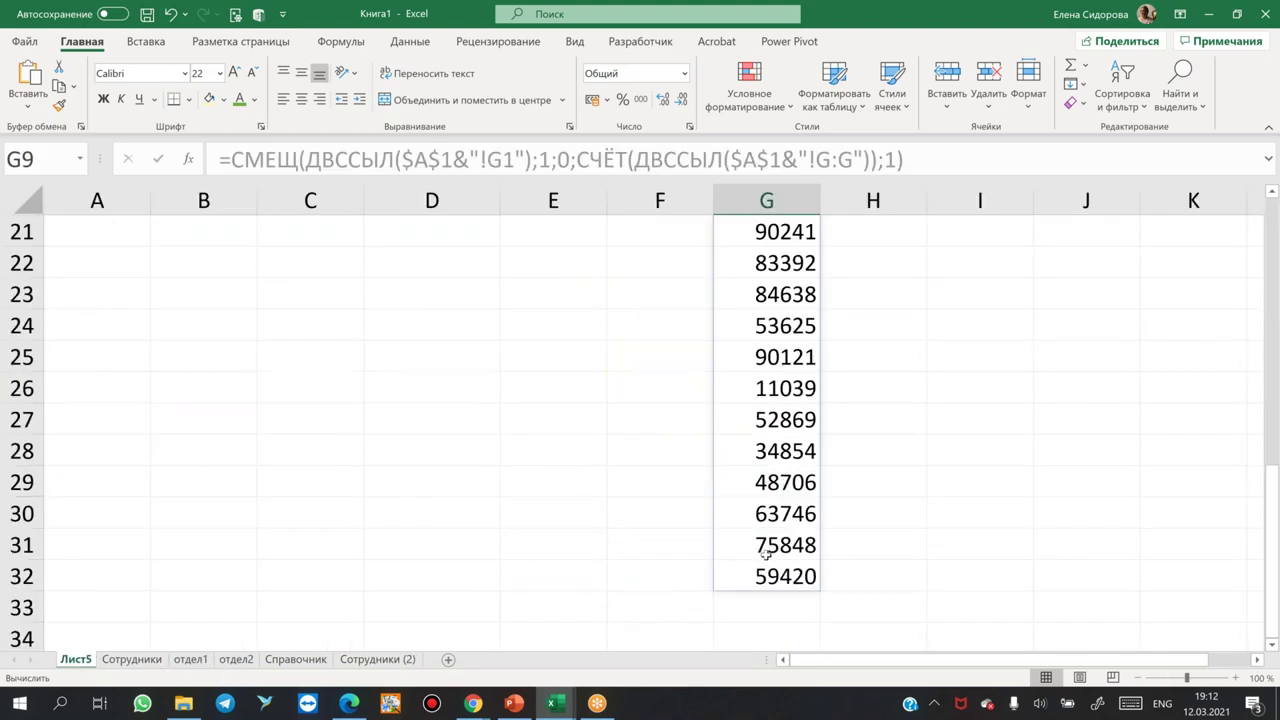
pyautogui.scroll(3, 566, 468)
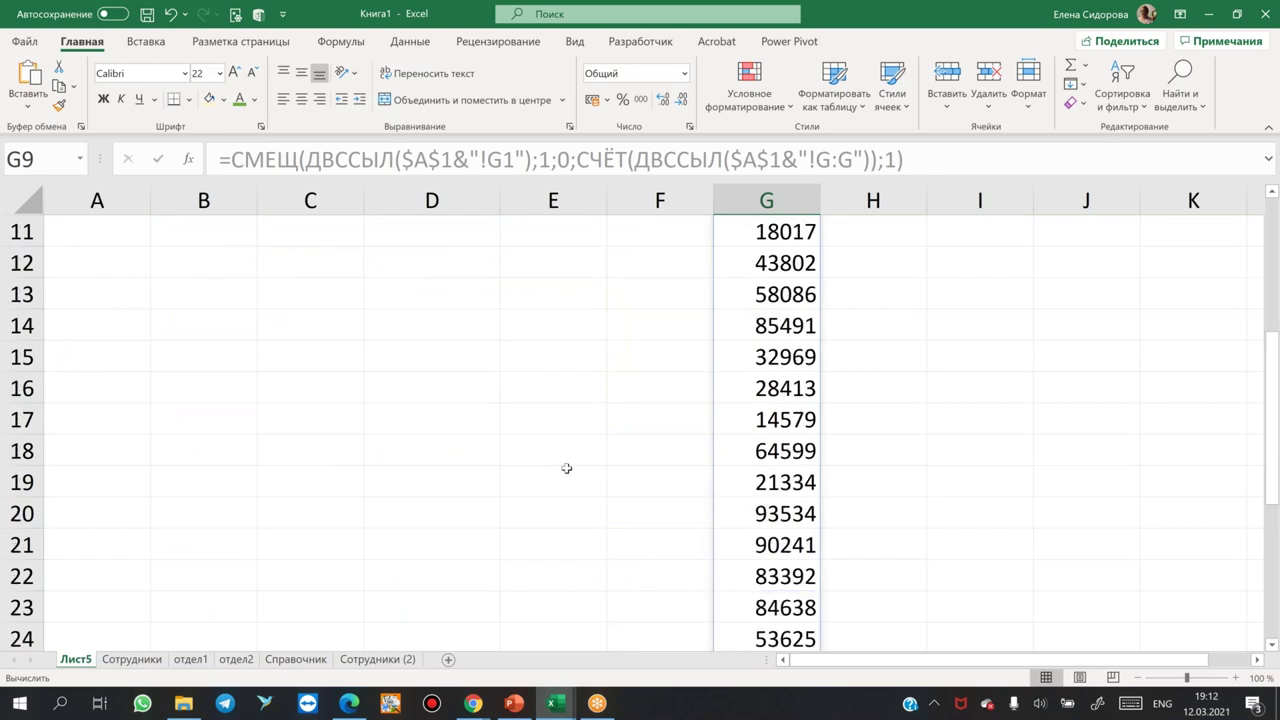
# Add a test salary of 100 in G27 on the отдел1 sheet and check the returned list on Лист5.
pyautogui.click(190, 660)
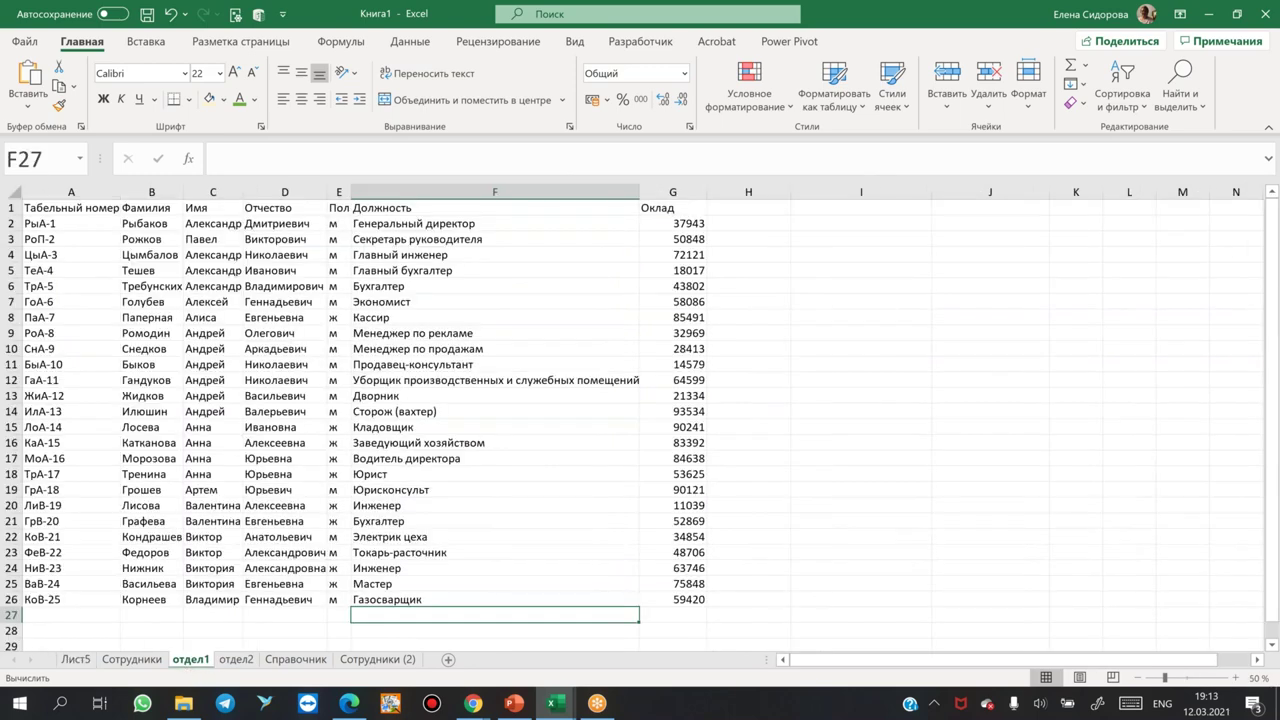
pyautogui.click(685, 617)
pyautogui.write('100')
pyautogui.hotkey('ctrl', 'Return')
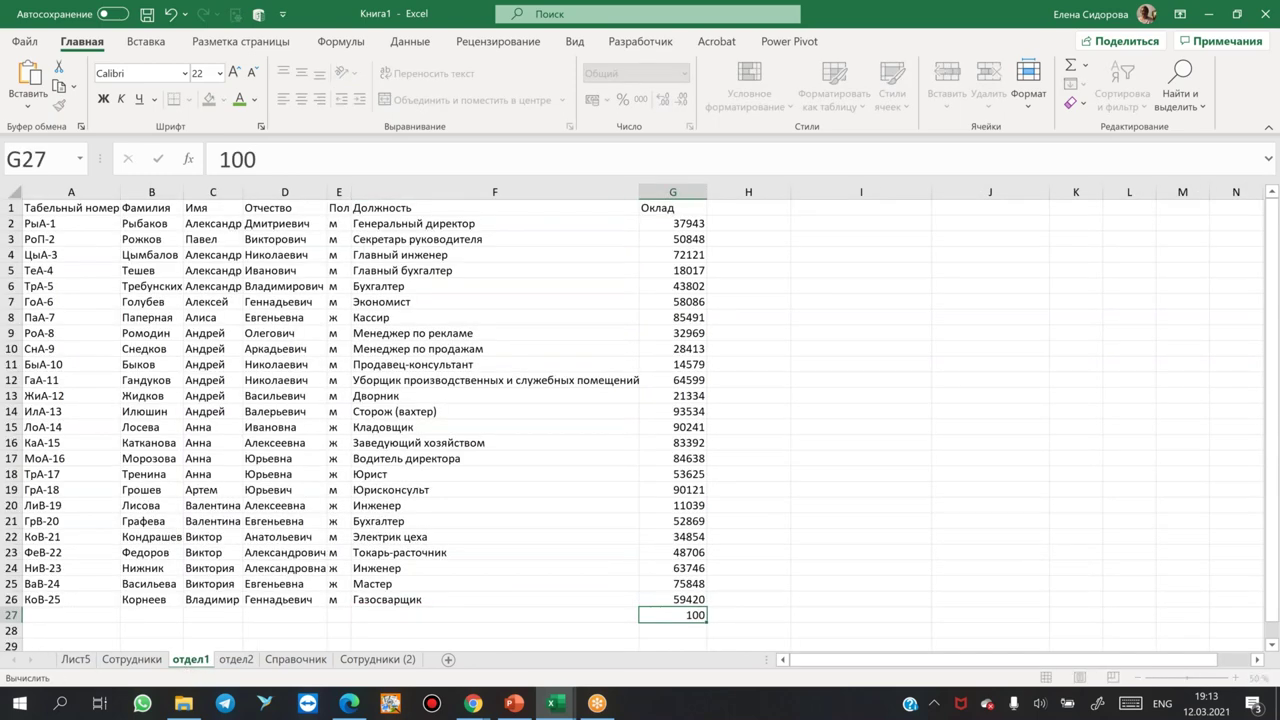
pyautogui.press('Return')
pyautogui.click(75, 660)
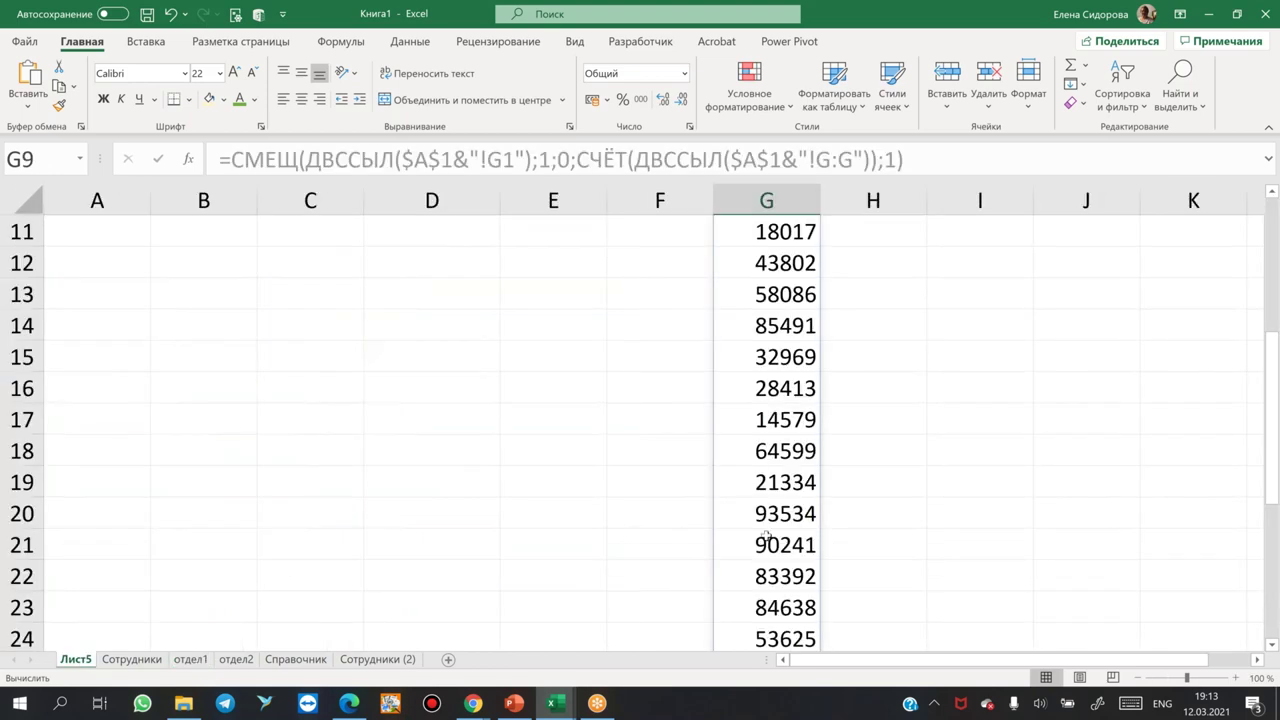
pyautogui.scroll(-7, 765, 560)
pyautogui.scroll(10, 762, 490)
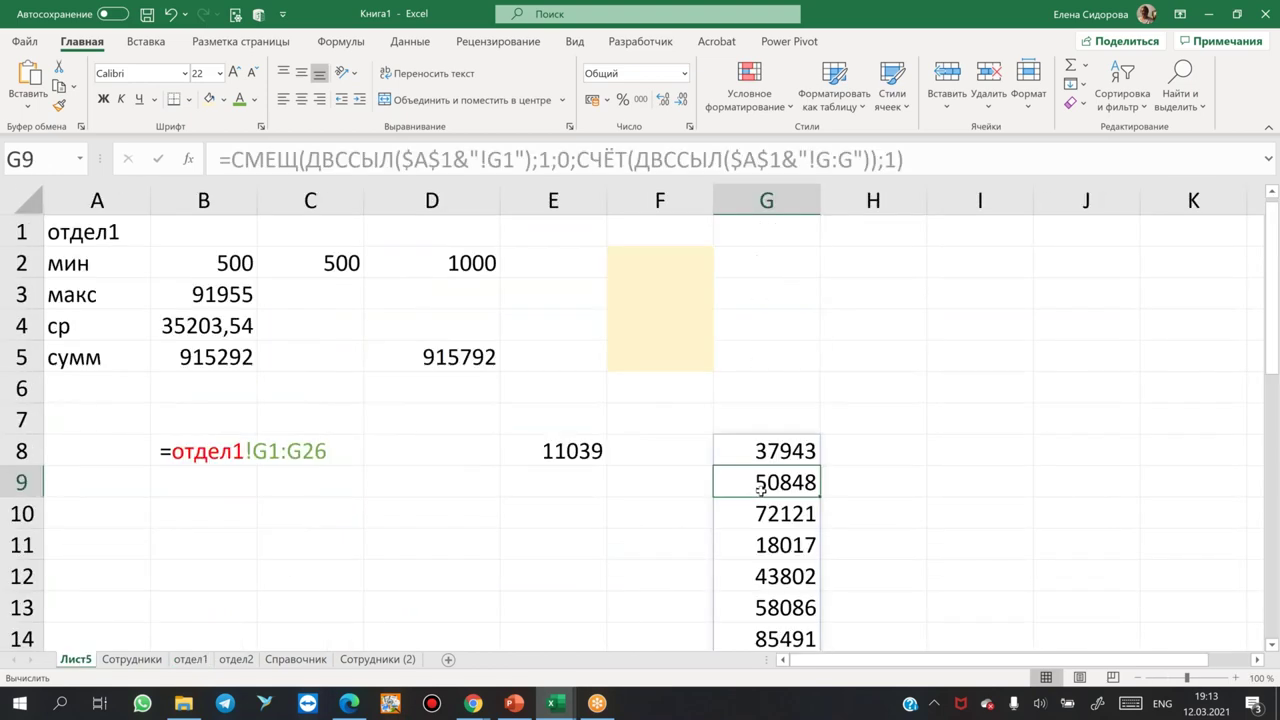
# Clear the test salary from G27 on the отдел1 sheet and recheck the returned list on Лист5.
pyautogui.click(190, 660)
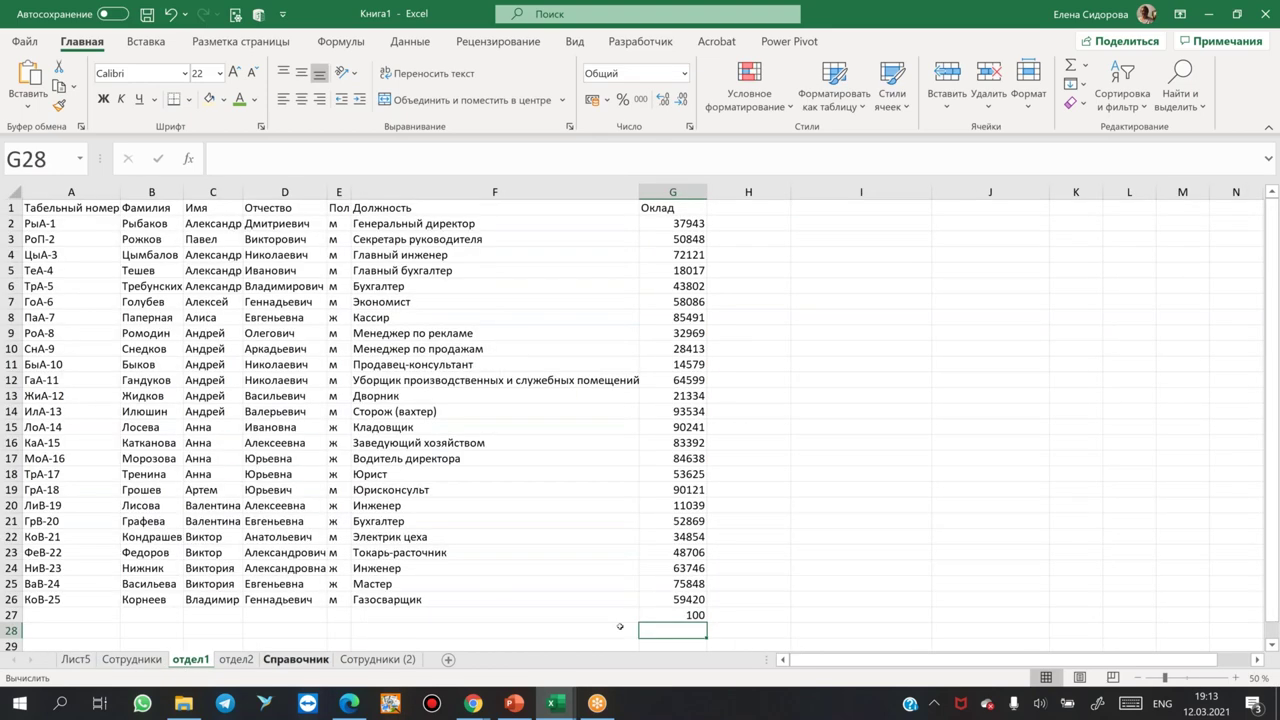
pyautogui.click(697, 617)
pyautogui.press('Delete')
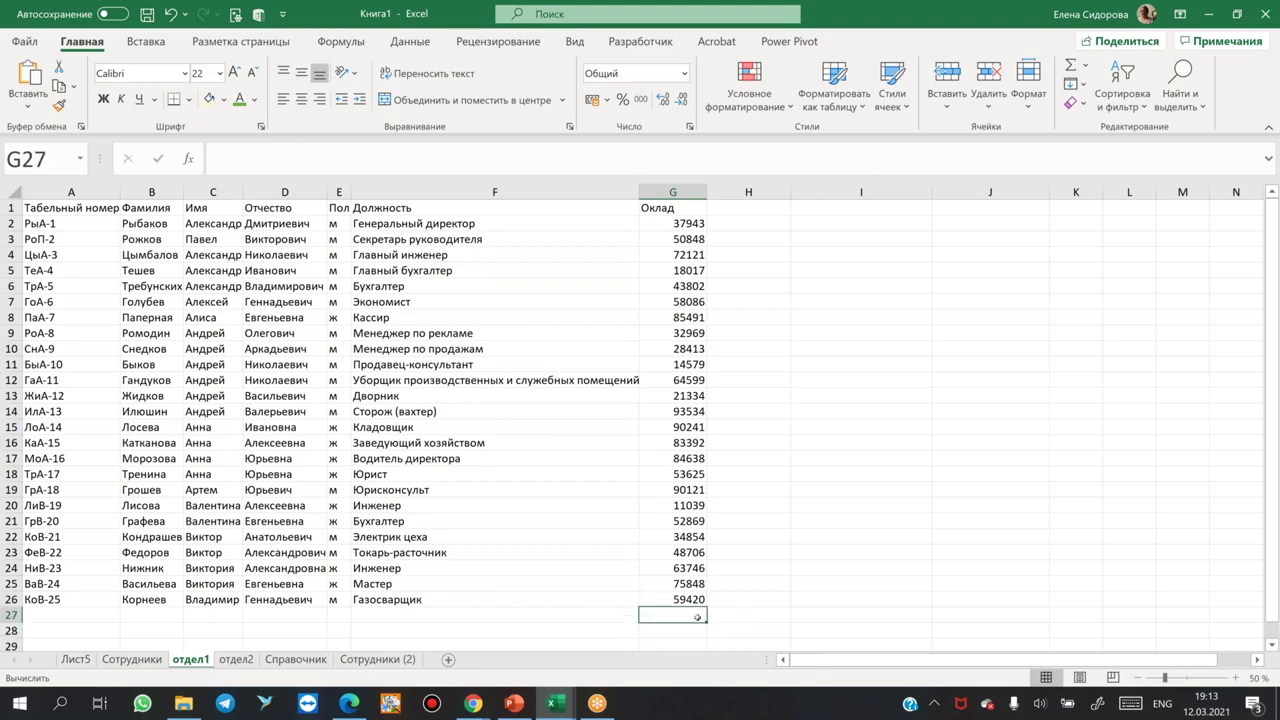
pyautogui.click(75, 660)
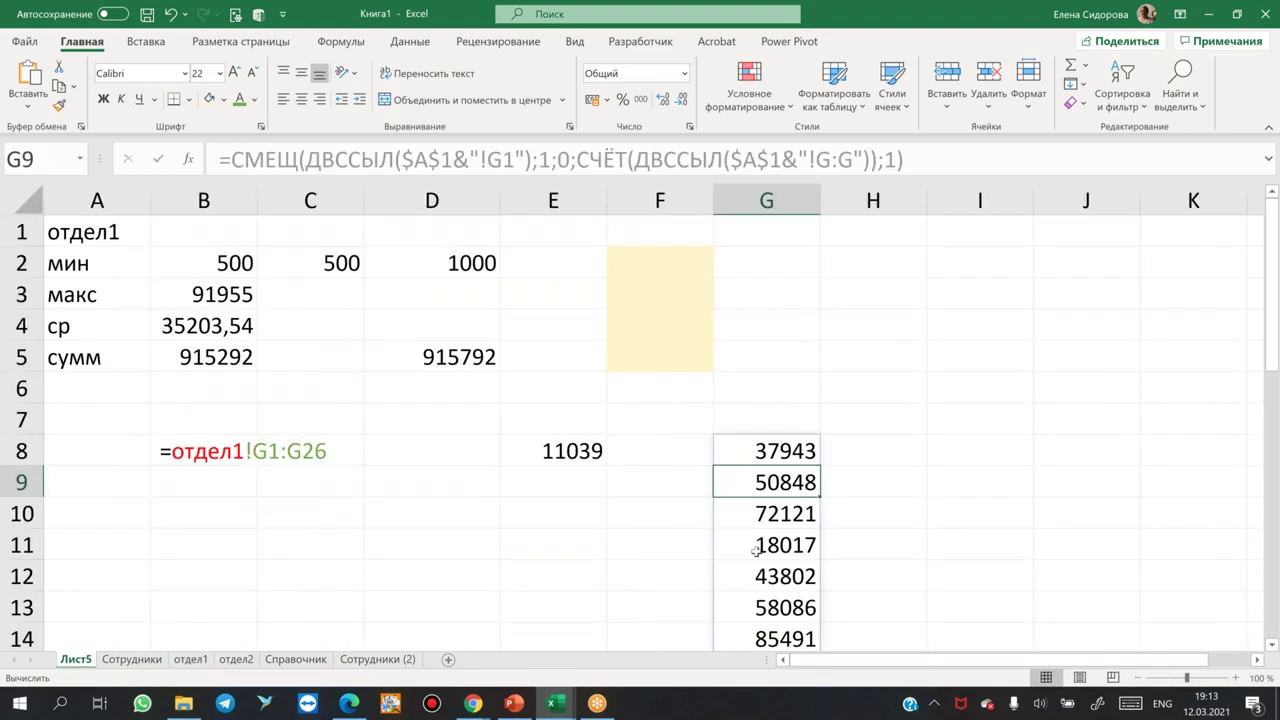
pyautogui.scroll(-3, 775, 440)
pyautogui.scroll(-3, 775, 440)
pyautogui.scroll(7, 775, 440)
# Switch the department selected in A1 on Лист5 to отдел2.
pyautogui.click(140, 232)
pyautogui.click(157, 237)
pyautogui.press('Escape')
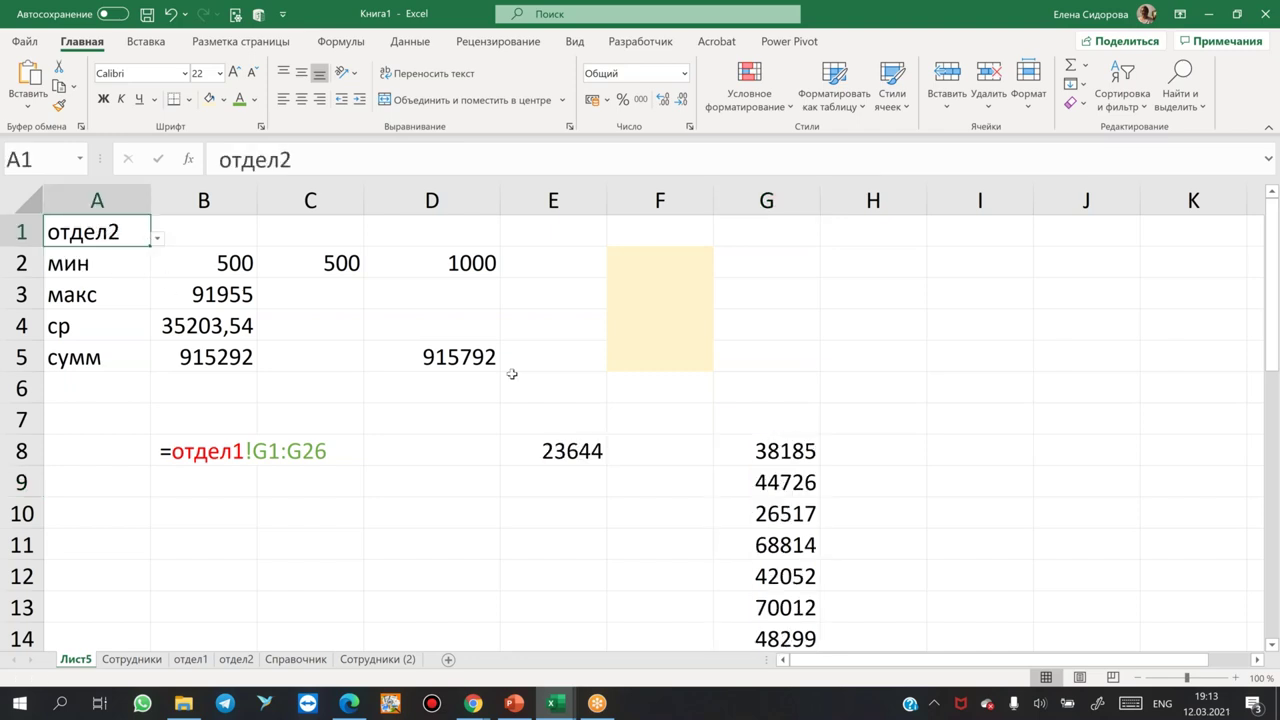
# Compare the salary column on the отдел2 sheet with the full list returned from G8 on Лист5.
pyautogui.click(188, 661)
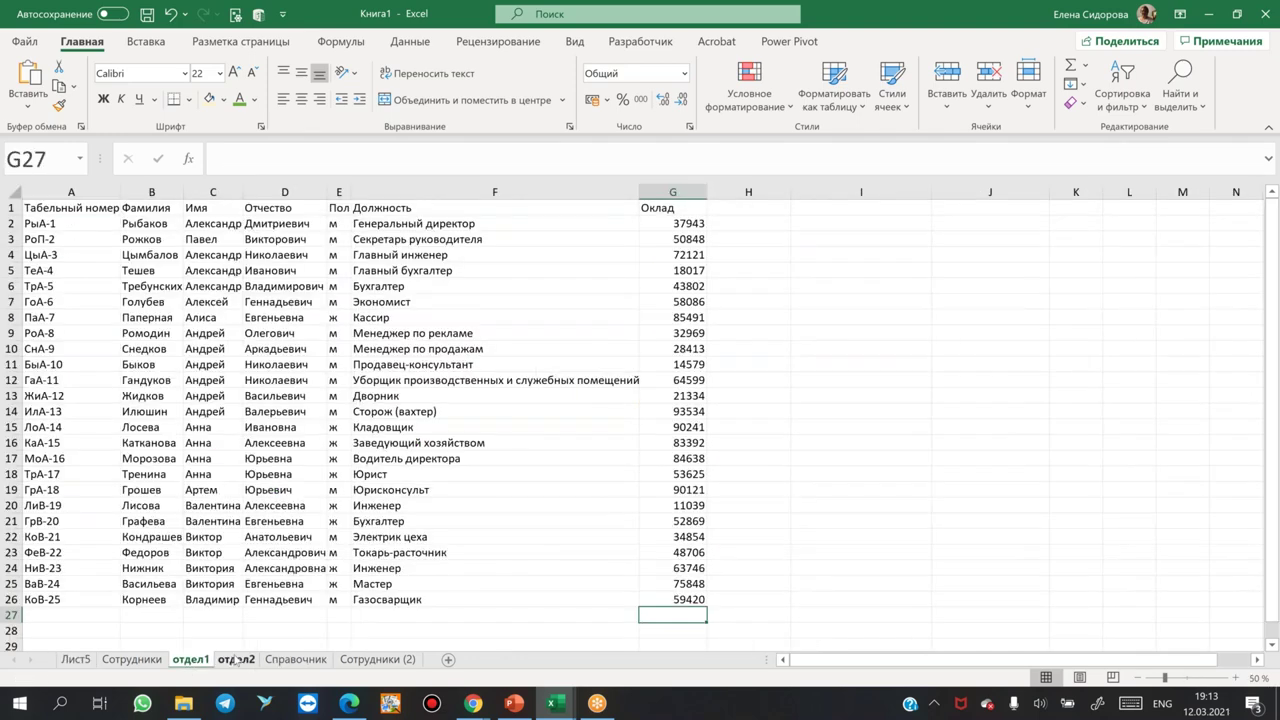
pyautogui.click(236, 660)
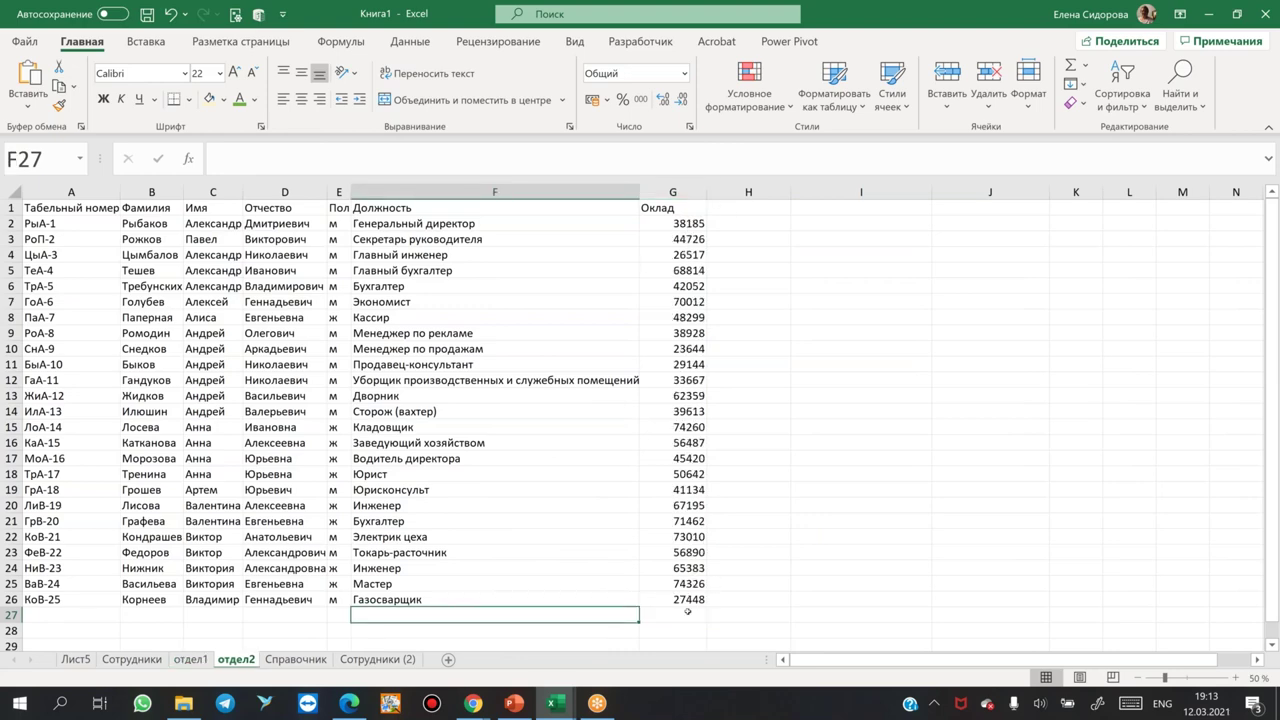
pyautogui.click(75, 660)
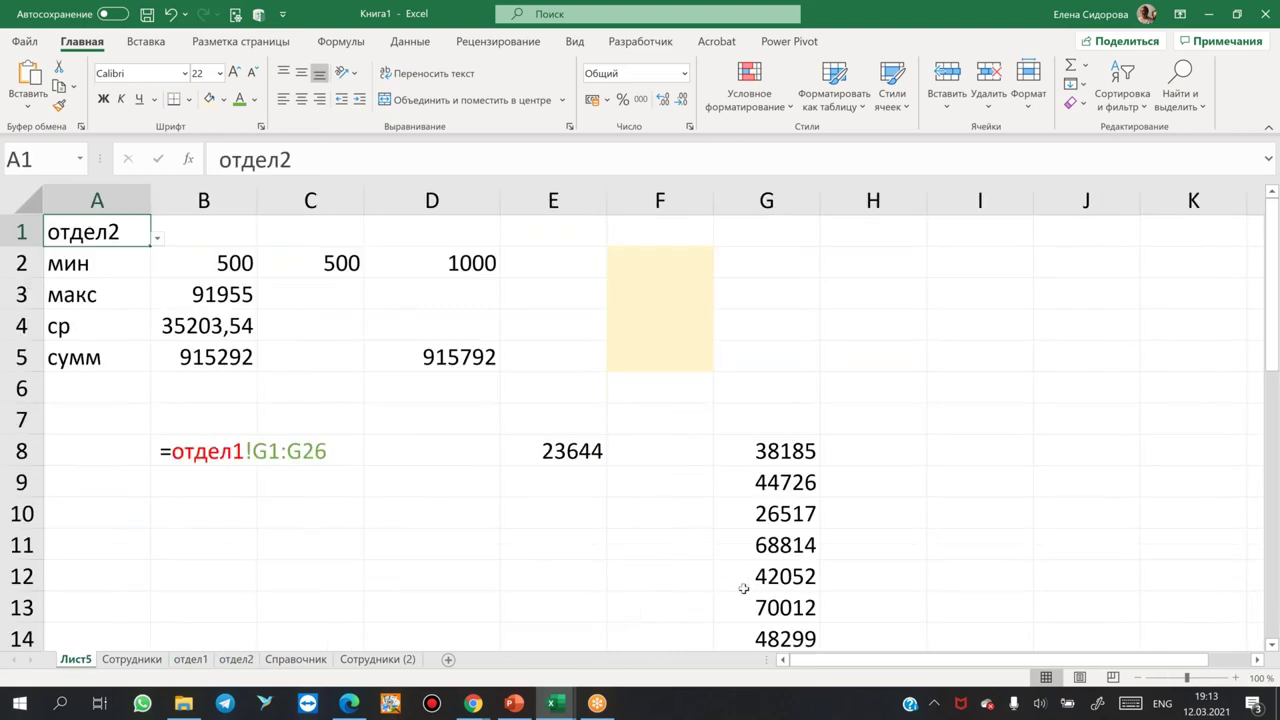
pyautogui.scroll(-7, 743, 589)
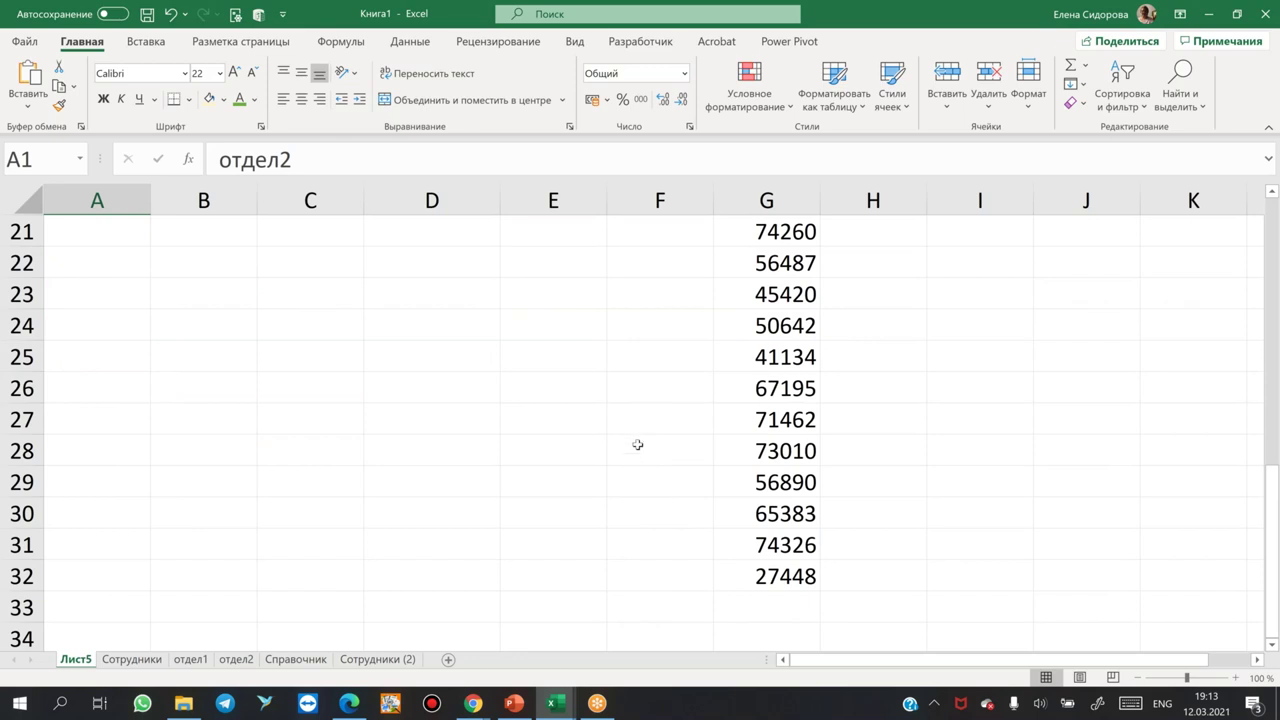
pyautogui.scroll(7, 637, 441)
# Copy the full text of the СМЕЩ formula in G8, leaving the cell unchanged.
pyautogui.click(770, 452)
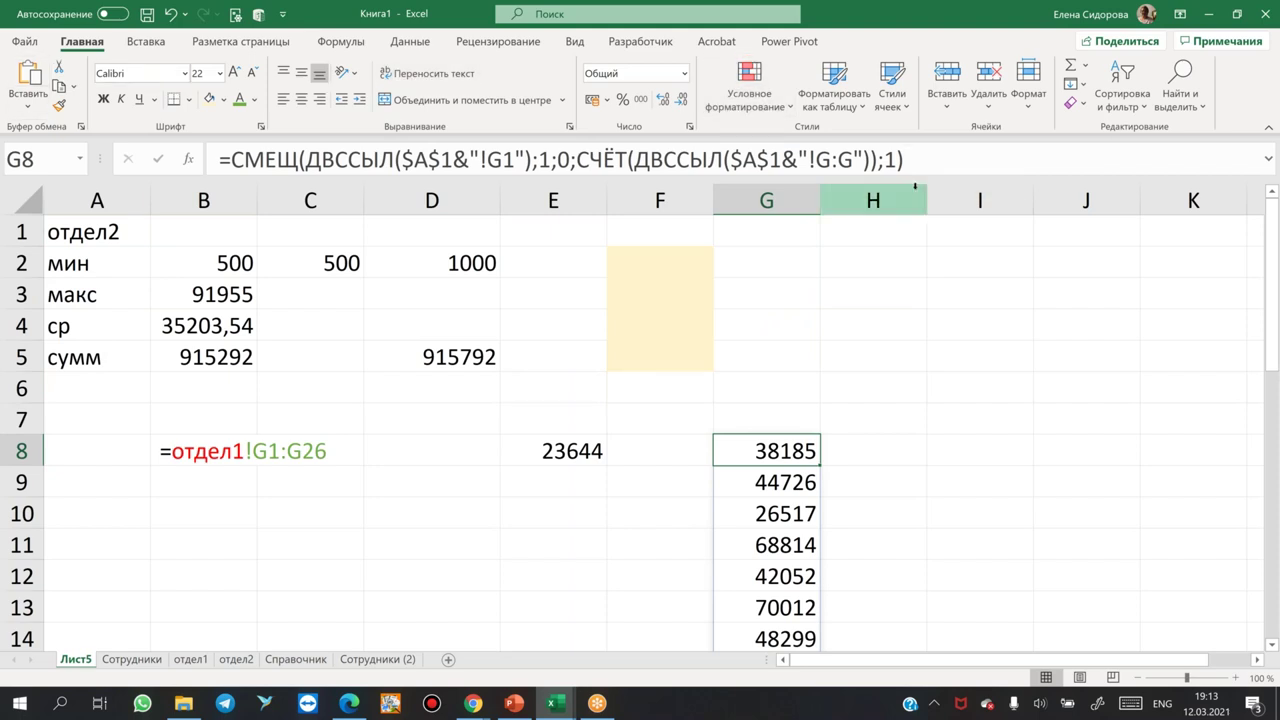
pyautogui.moveTo(937, 158); pyautogui.dragTo(6, 140)
pyautogui.hotkey('ctrl', 'c')
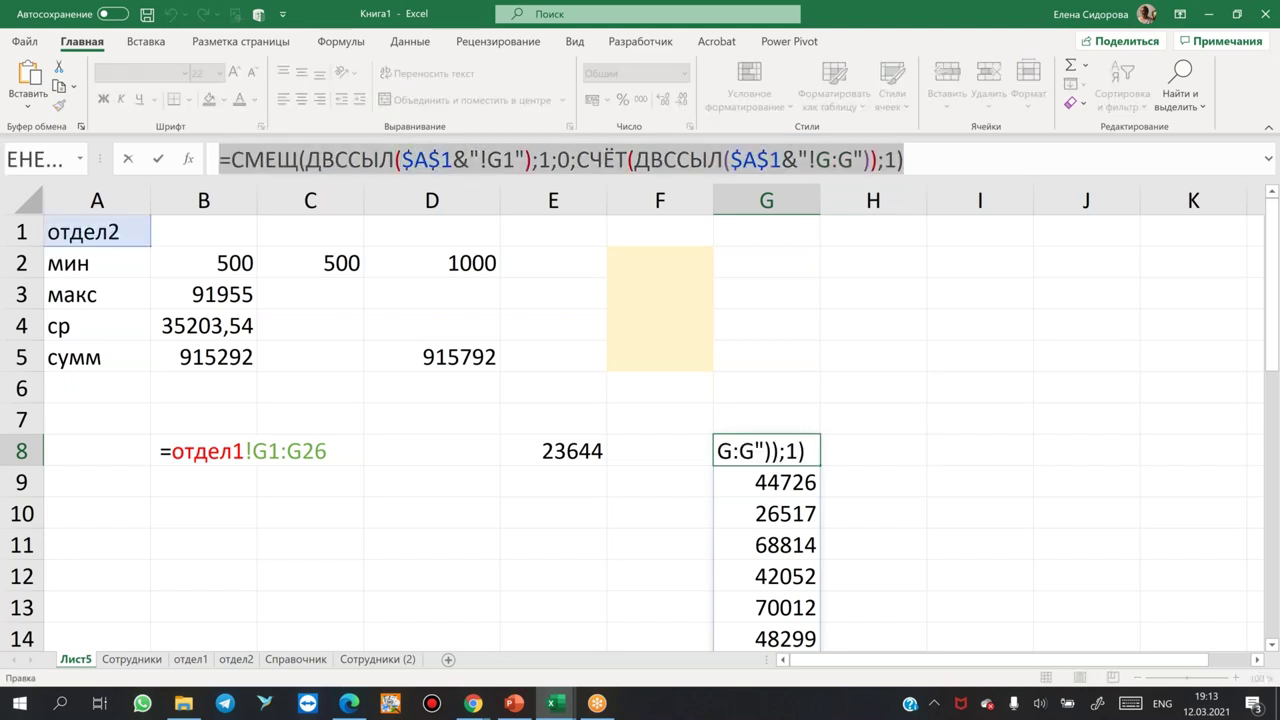
pyautogui.press('Escape')
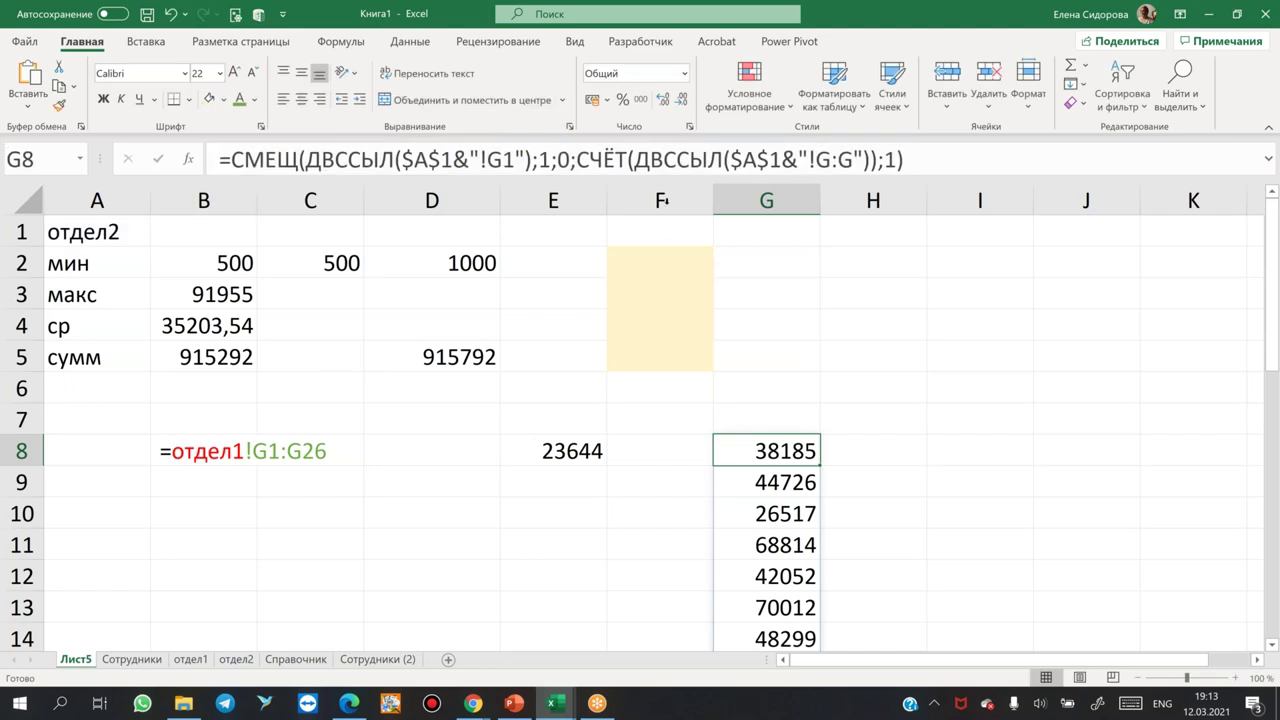
# Define the workbook-level name отделы_оклады with the copied СМЕЩ formula as its range.
pyautogui.click(340, 45)
pyautogui.click(670, 66)
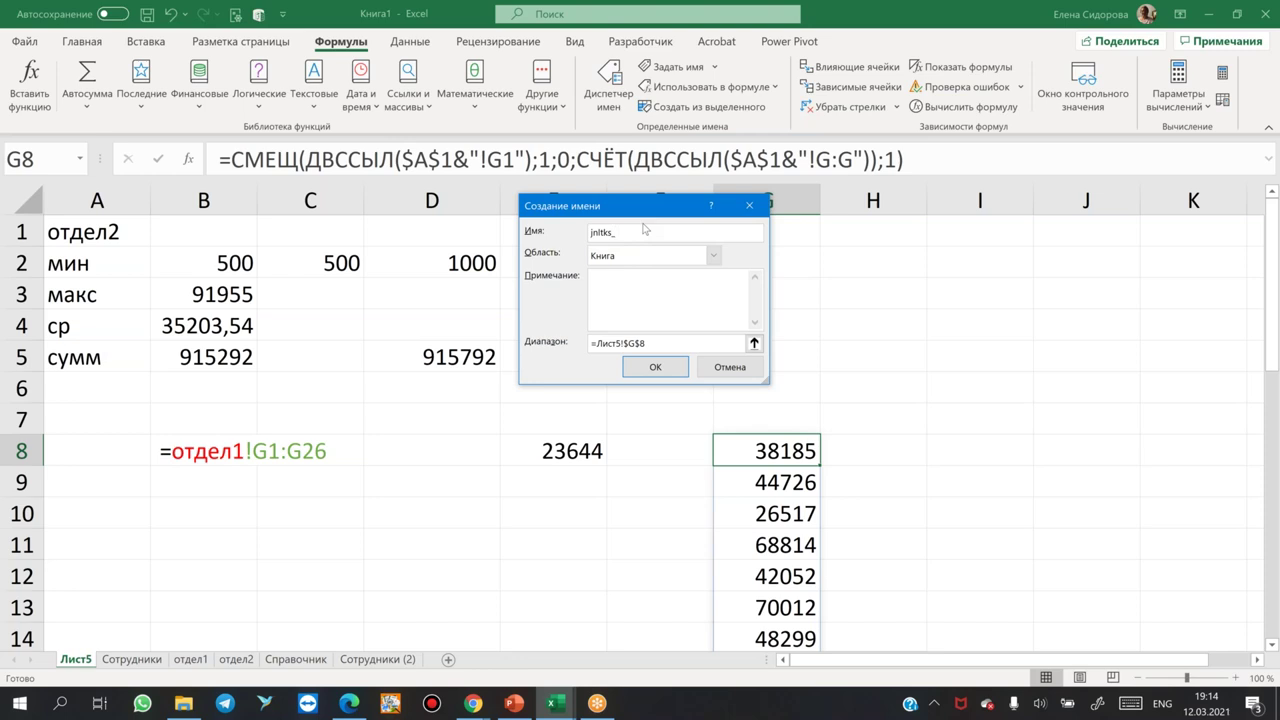
pyautogui.press('super+space')
pyautogui.write('от')
pyautogui.click(633, 344)
pyautogui.moveTo(705, 340); pyautogui.dragTo(553, 340)
pyautogui.hotkey('ctrl', 'v')
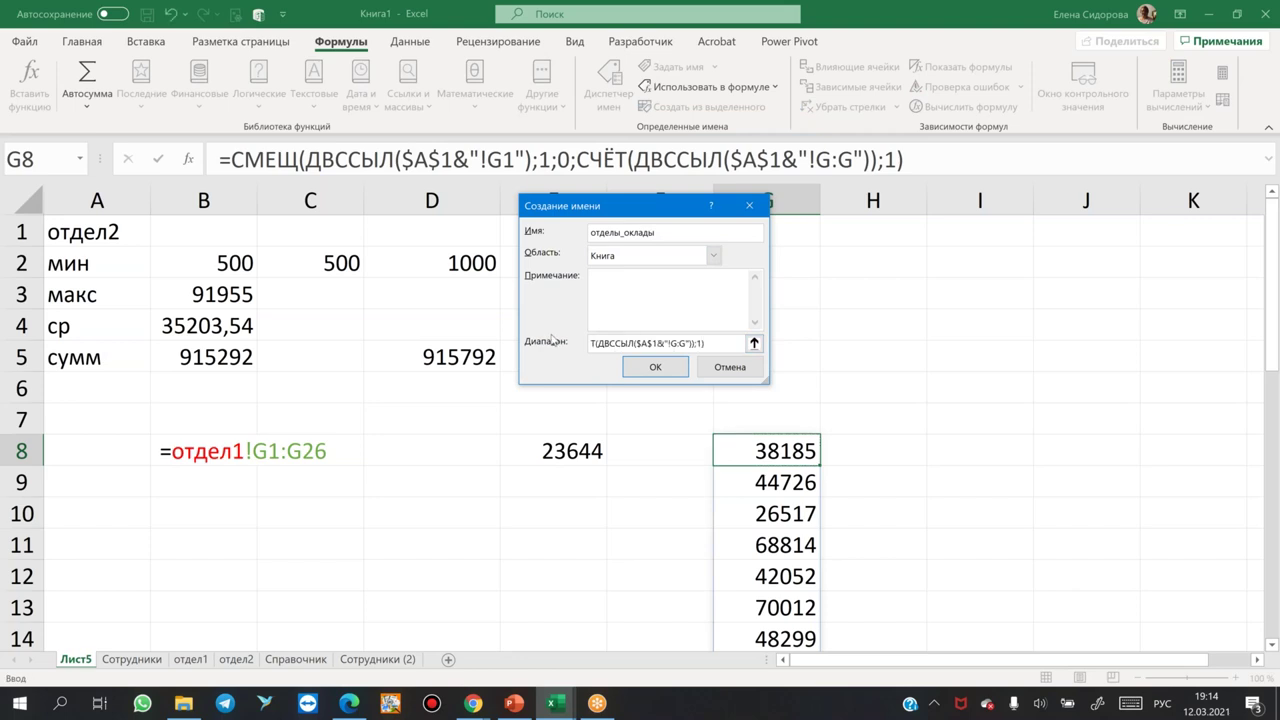
pyautogui.click(655, 367)
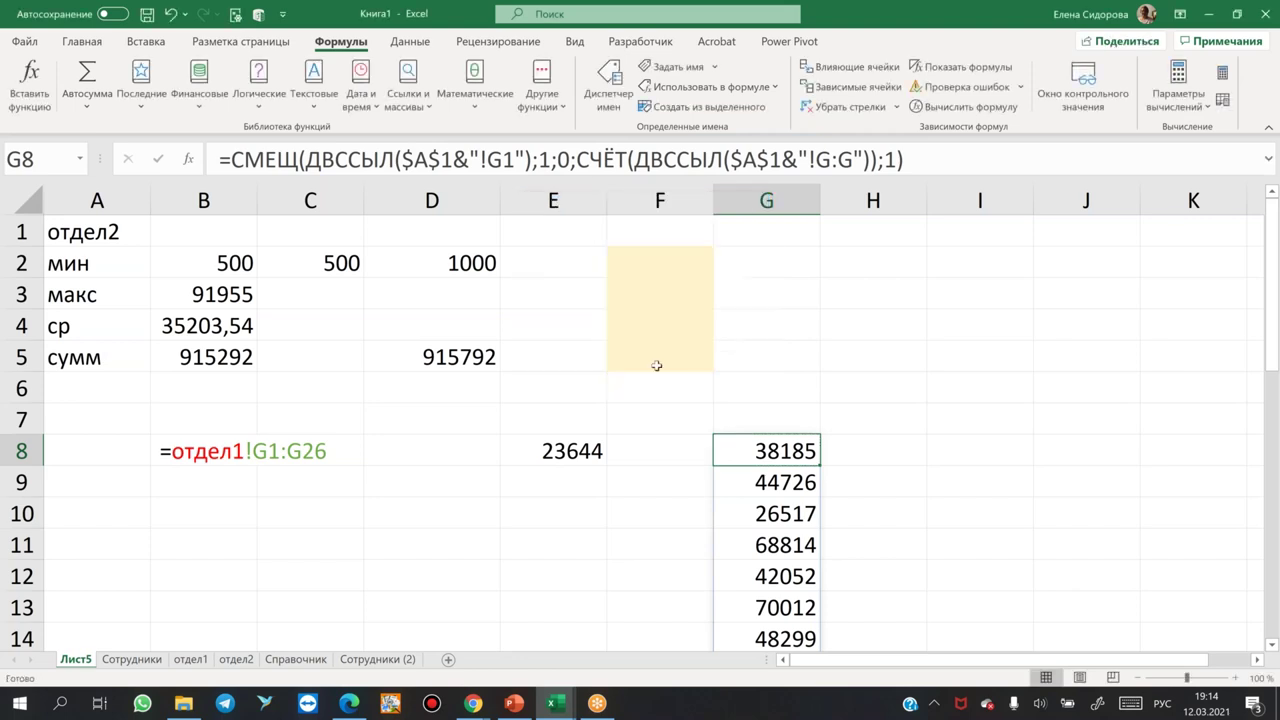
# Calculate the minimum salary in F2 with МИН(отделы_оклады) and check it against the minimum of column G.
pyautogui.click(646, 264)
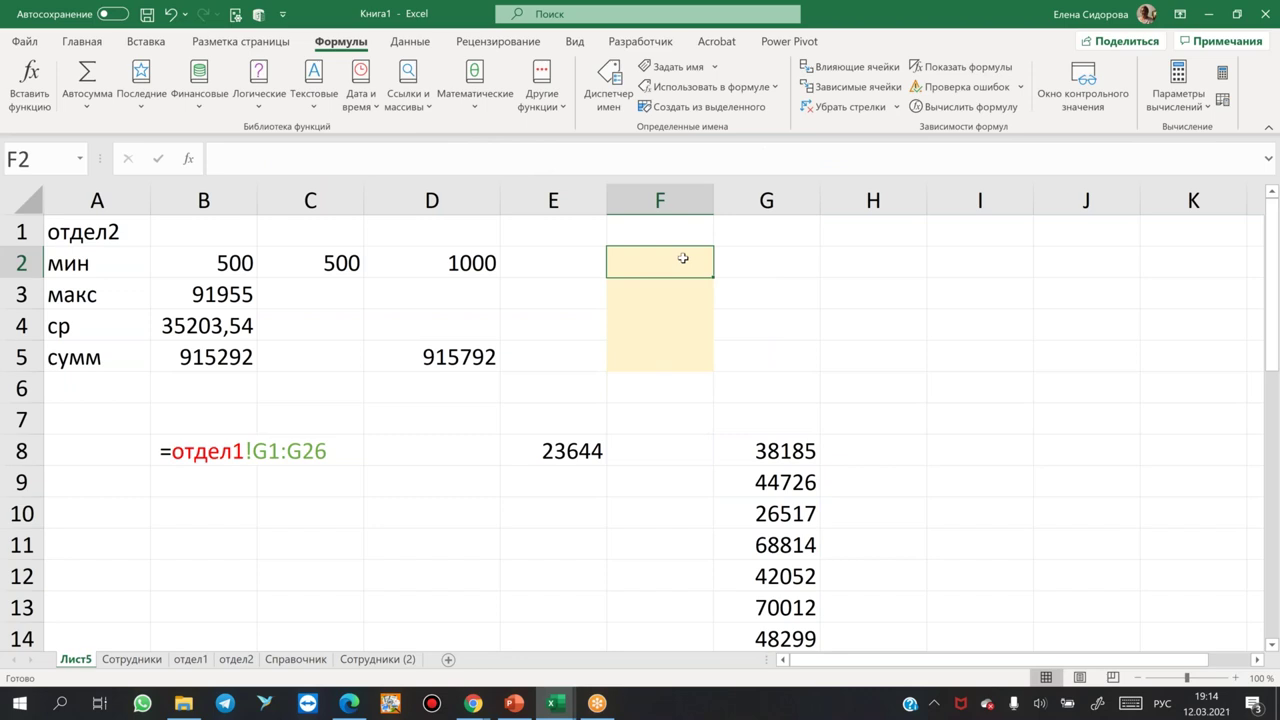
pyautogui.write('=')
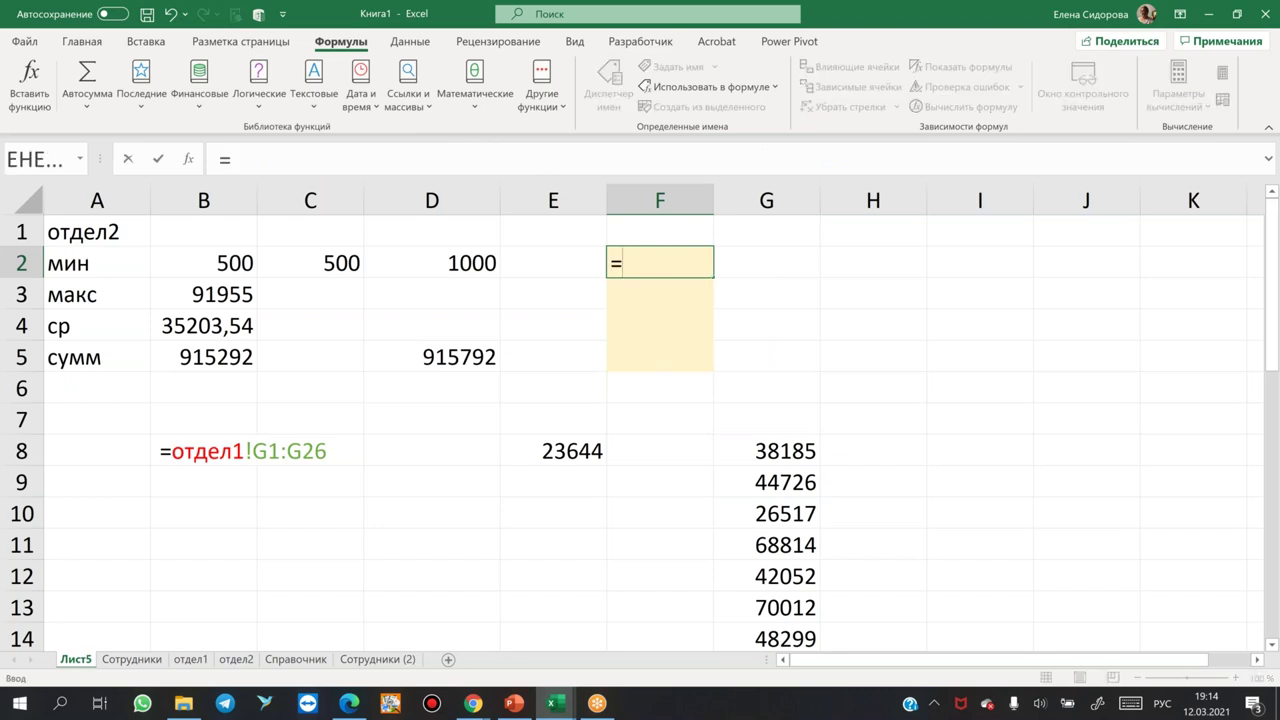
pyautogui.write('мин')
pyautogui.press('Tab')
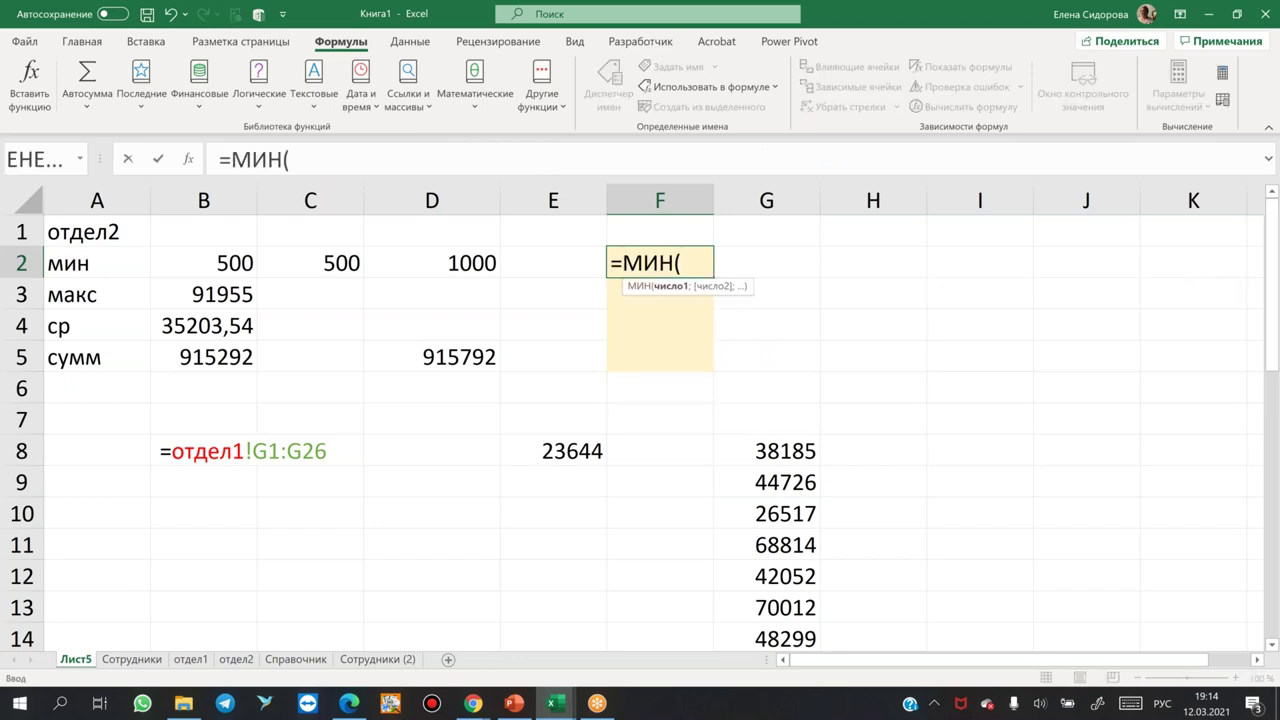
pyautogui.write('от')
pyautogui.press('Down')
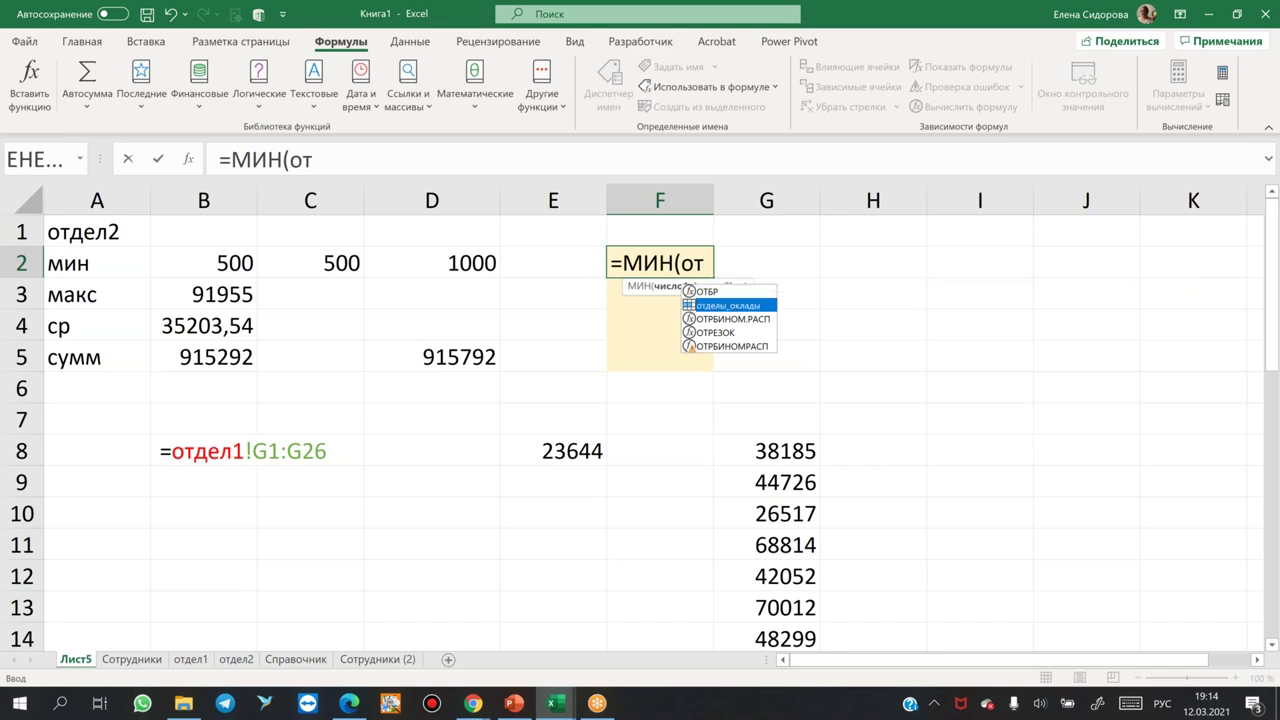
pyautogui.press('Tab')
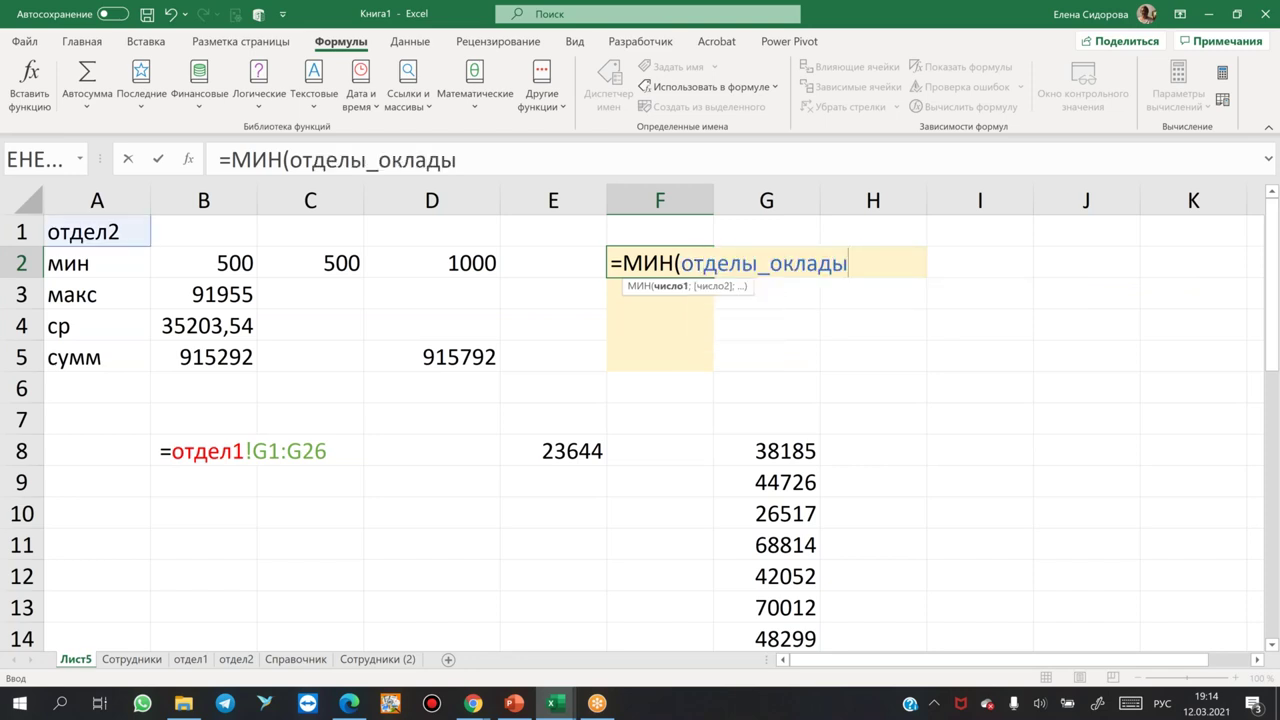
pyautogui.press('Return')
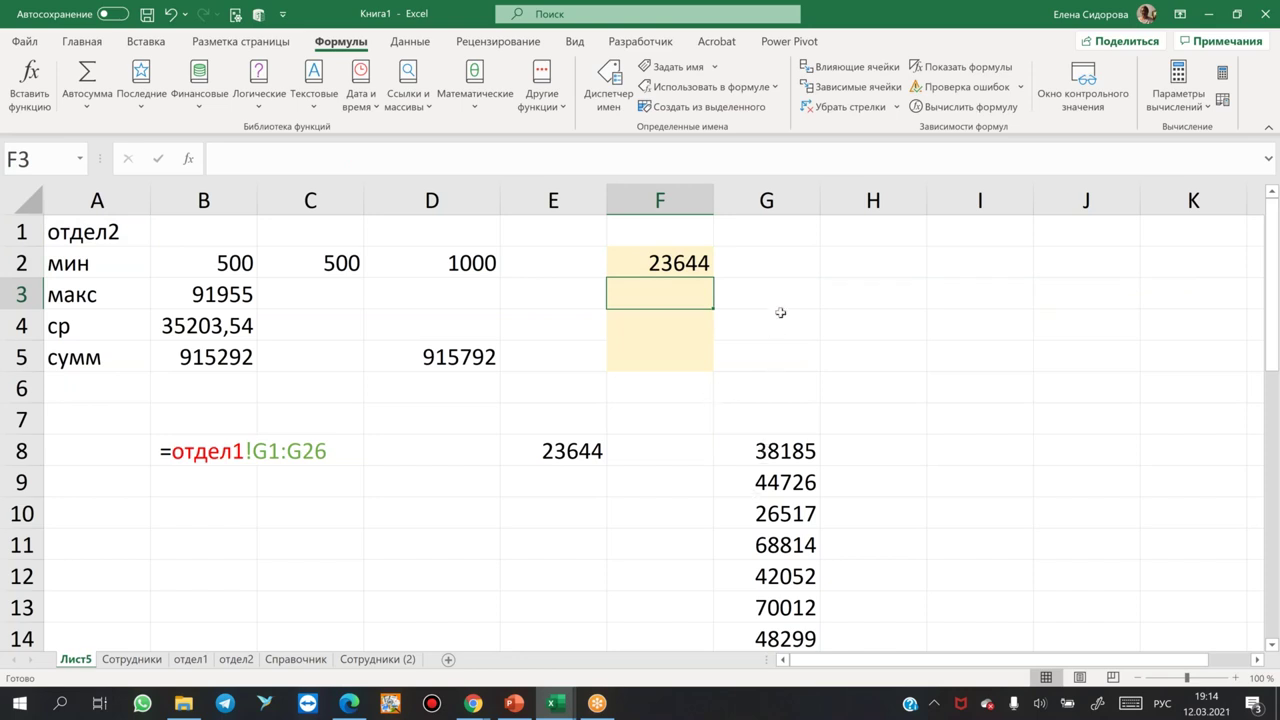
pyautogui.click(771, 201)
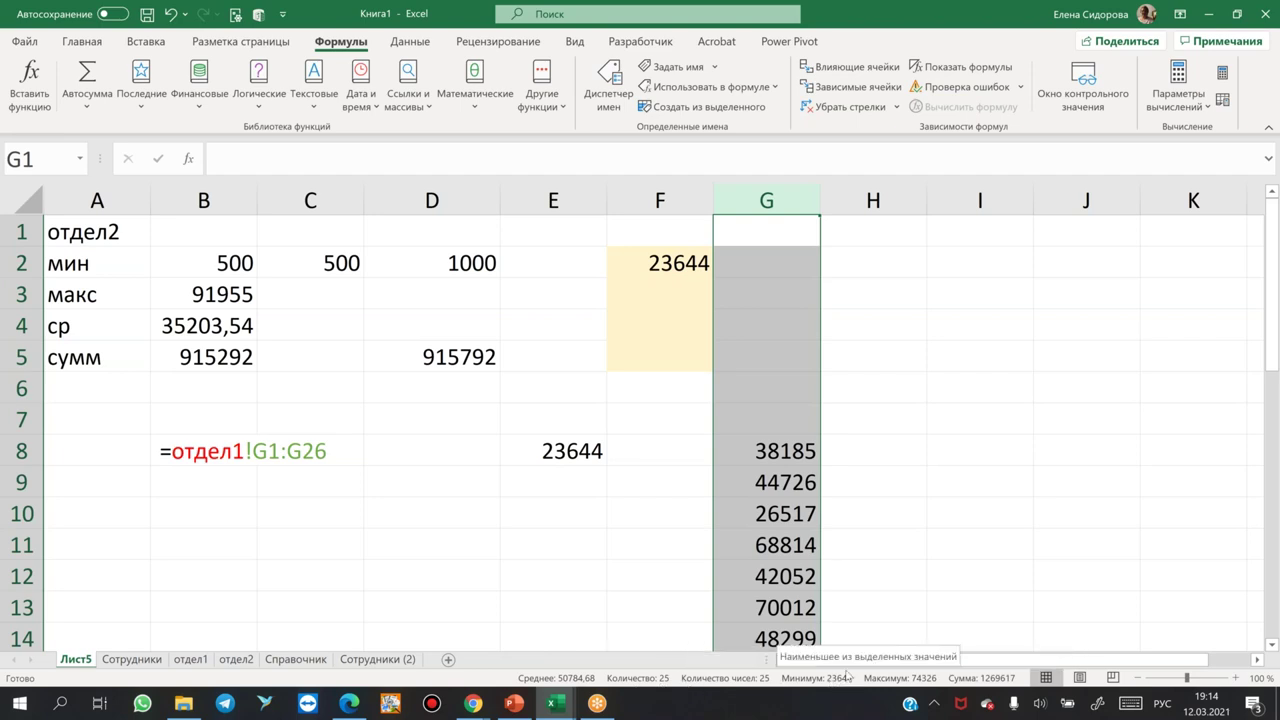
# Calculate the maximum salary in F3 with =МАКС(отделы_оклады).
pyautogui.click(649, 289)
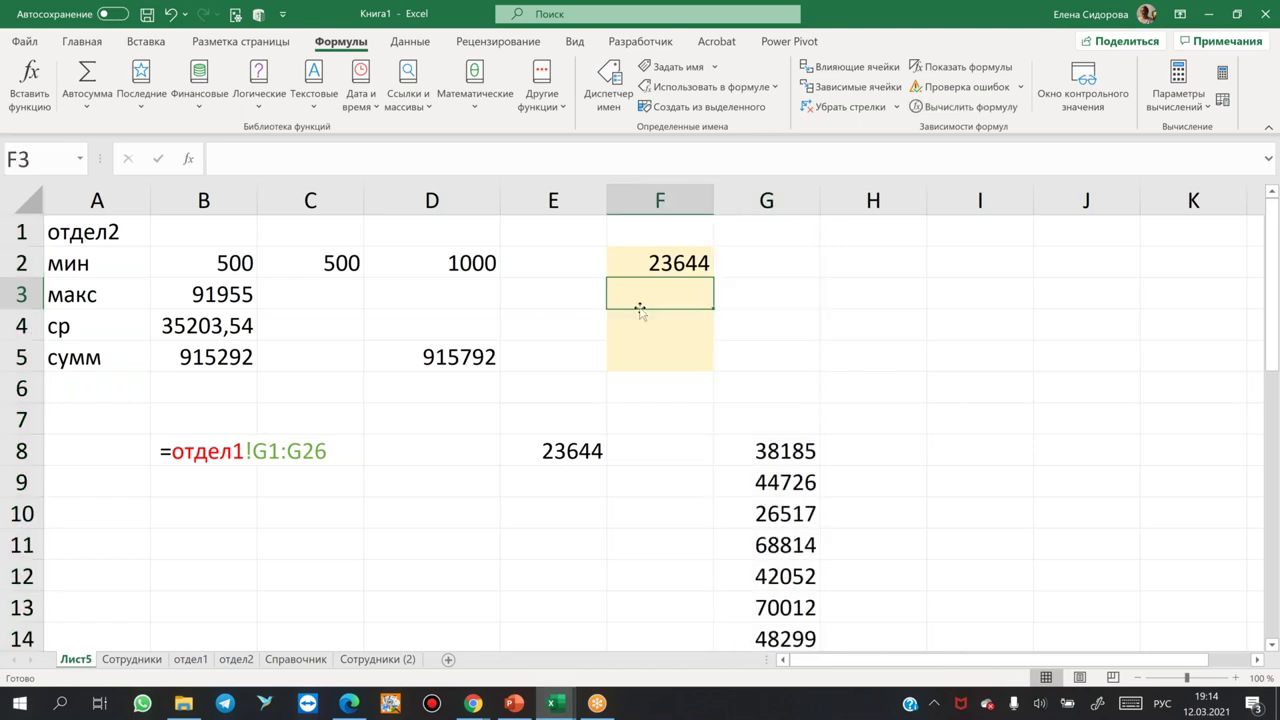
pyautogui.write('=ма')
pyautogui.press('Tab')
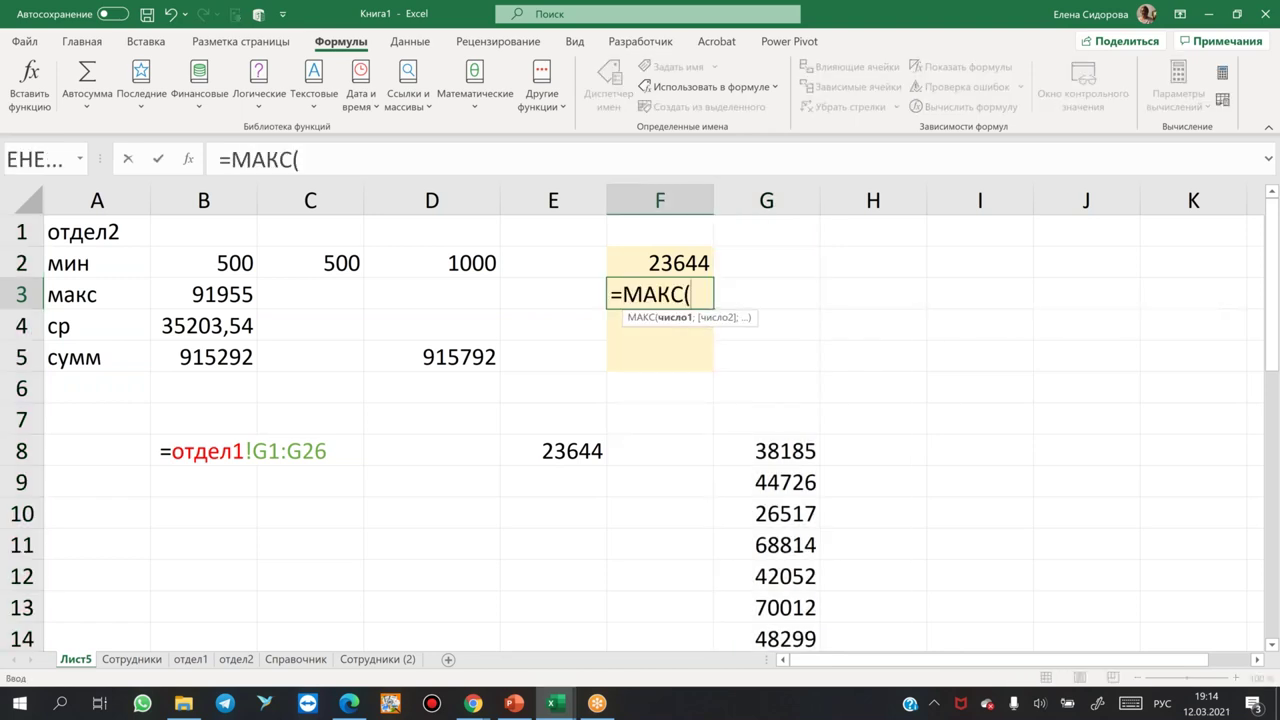
pyautogui.write('от')
pyautogui.press('Down')
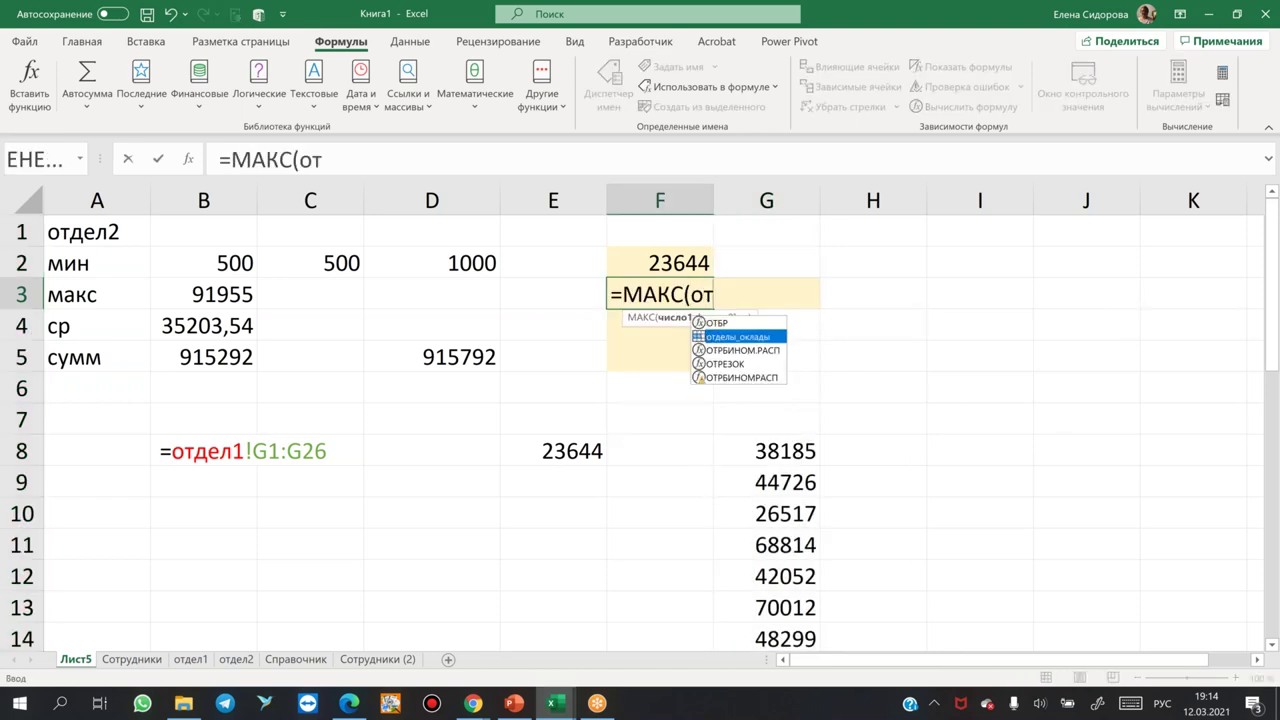
pyautogui.press('Tab')
pyautogui.write(')')
pyautogui.press('Return')
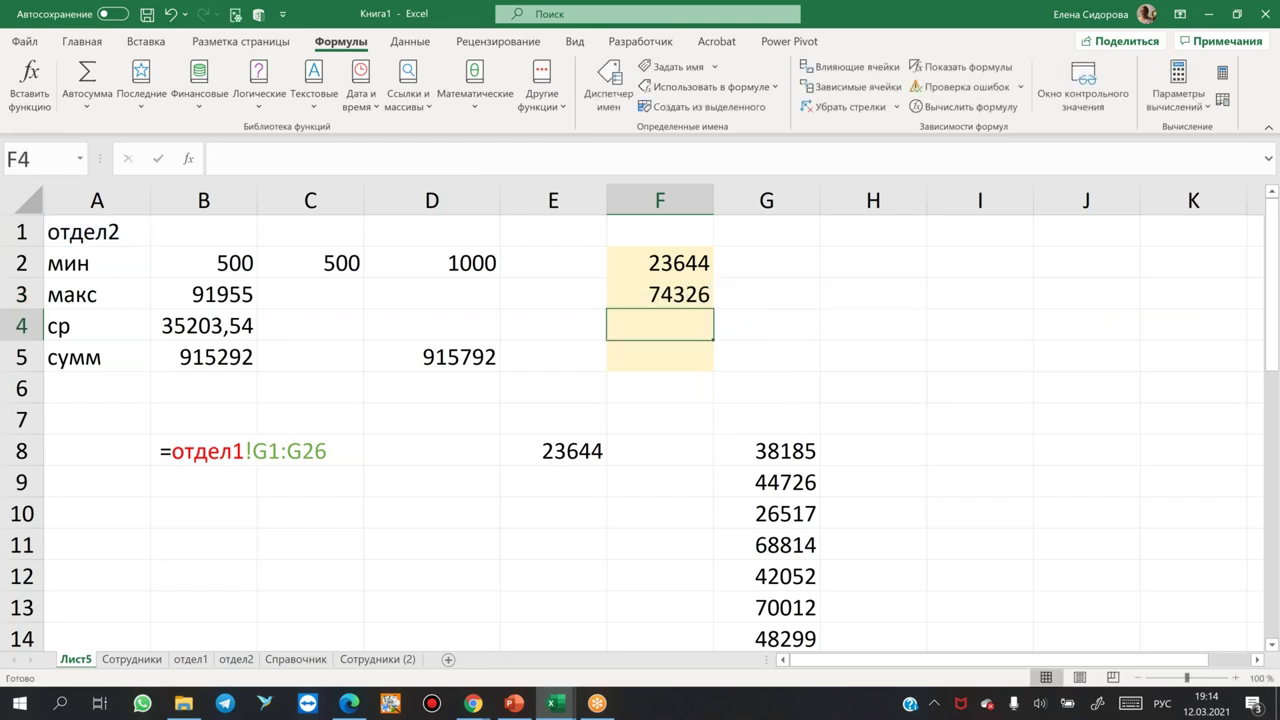
# Calculate the average salary in F4 with СРЗНАЧ over the named range отделы_оклады.
pyautogui.write('=срз')
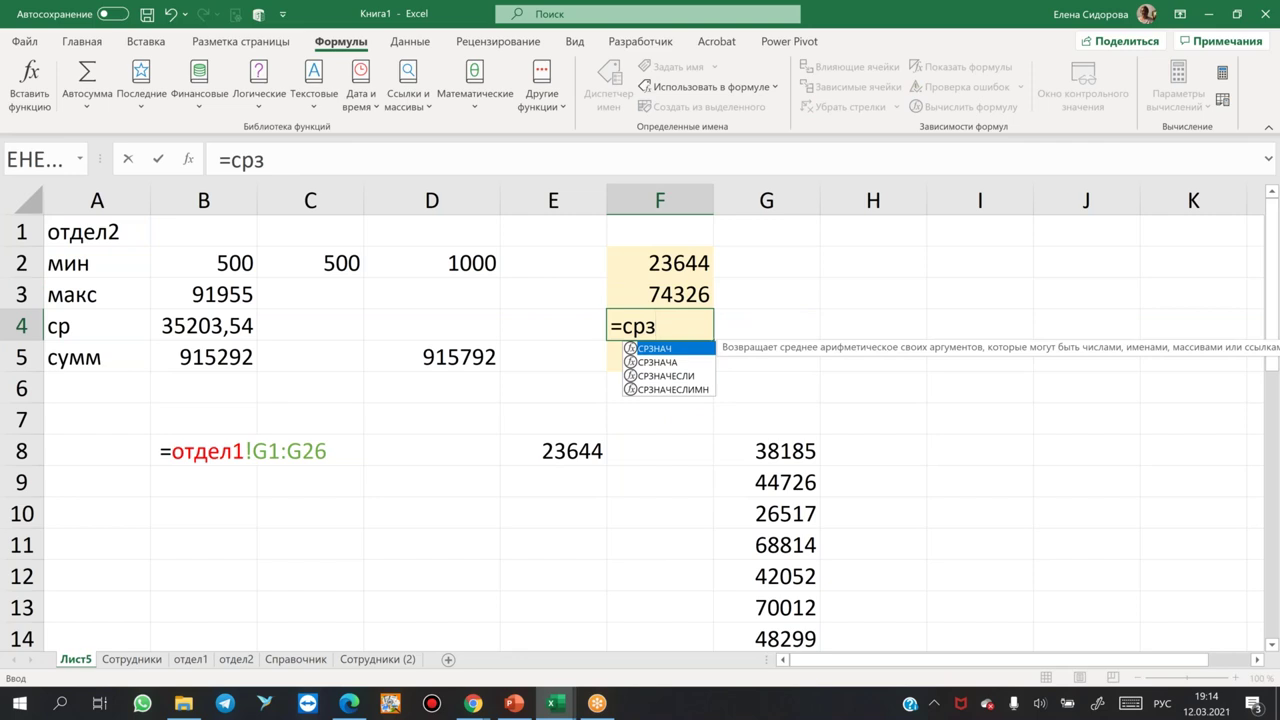
pyautogui.press('Tab')
pyautogui.write('от')
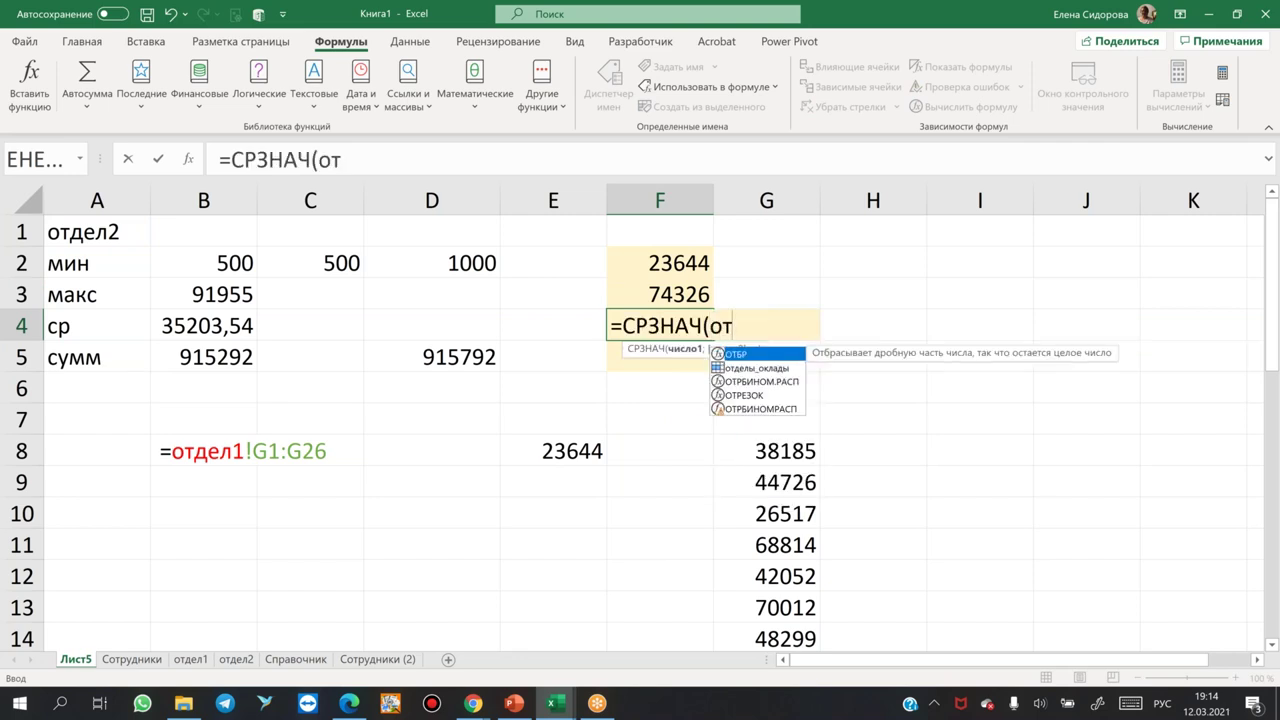
pyautogui.press('Down')
pyautogui.press('Down')
pyautogui.press('Up')
pyautogui.press('Tab')
pyautogui.press('Return')
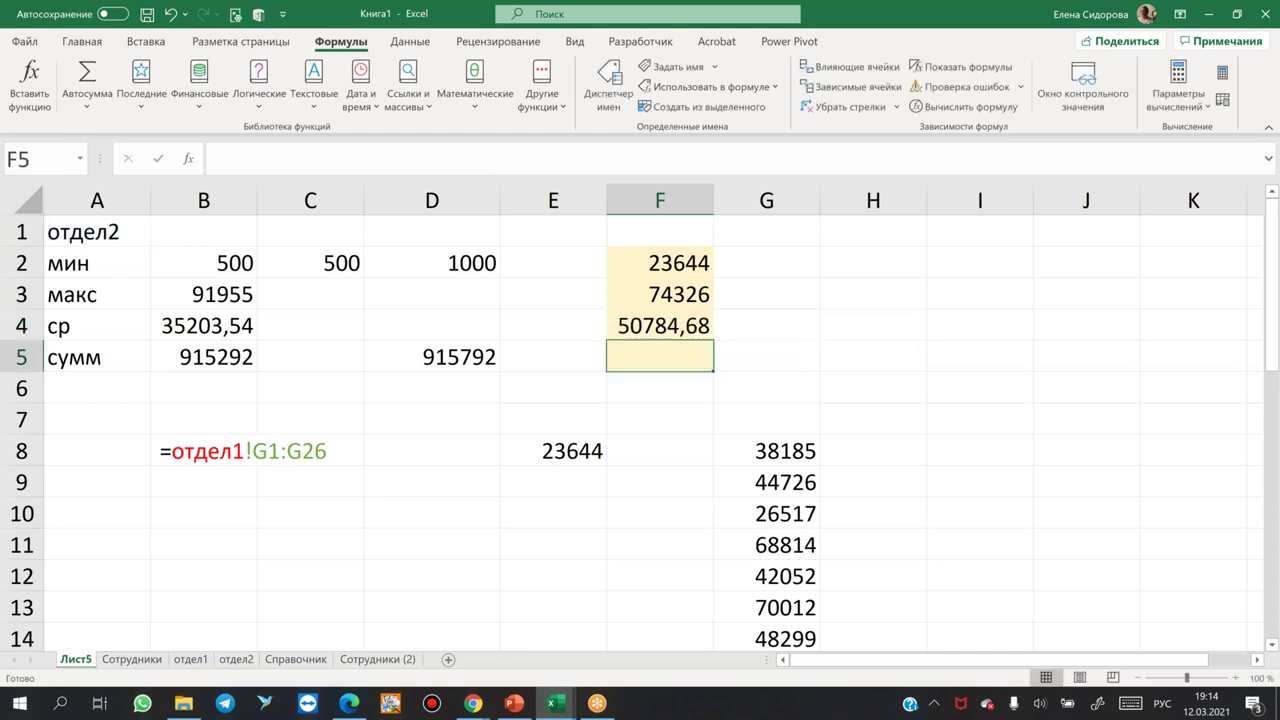
# Calculate the salary total in F5 with =СУММ(отделы_оклады).
pyautogui.write('=су')
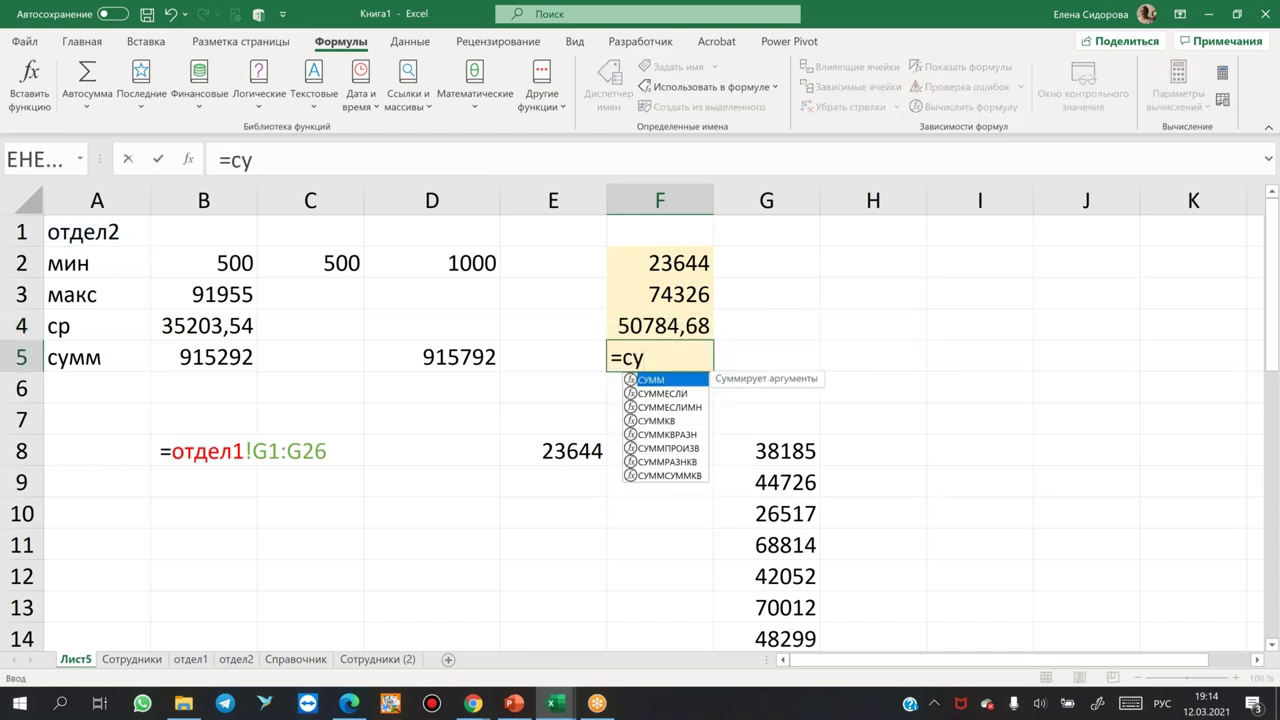
pyautogui.press('Tab')
pyautogui.write('от')
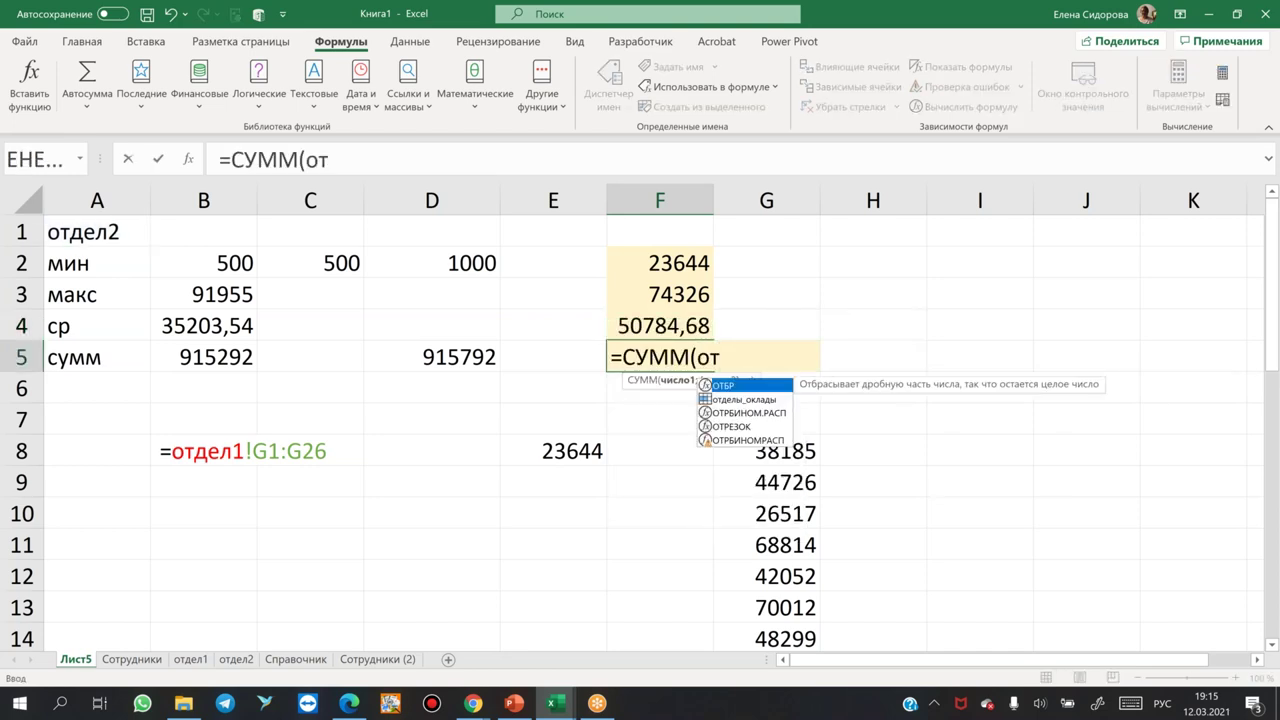
pyautogui.press('Down')
pyautogui.press('Tab')
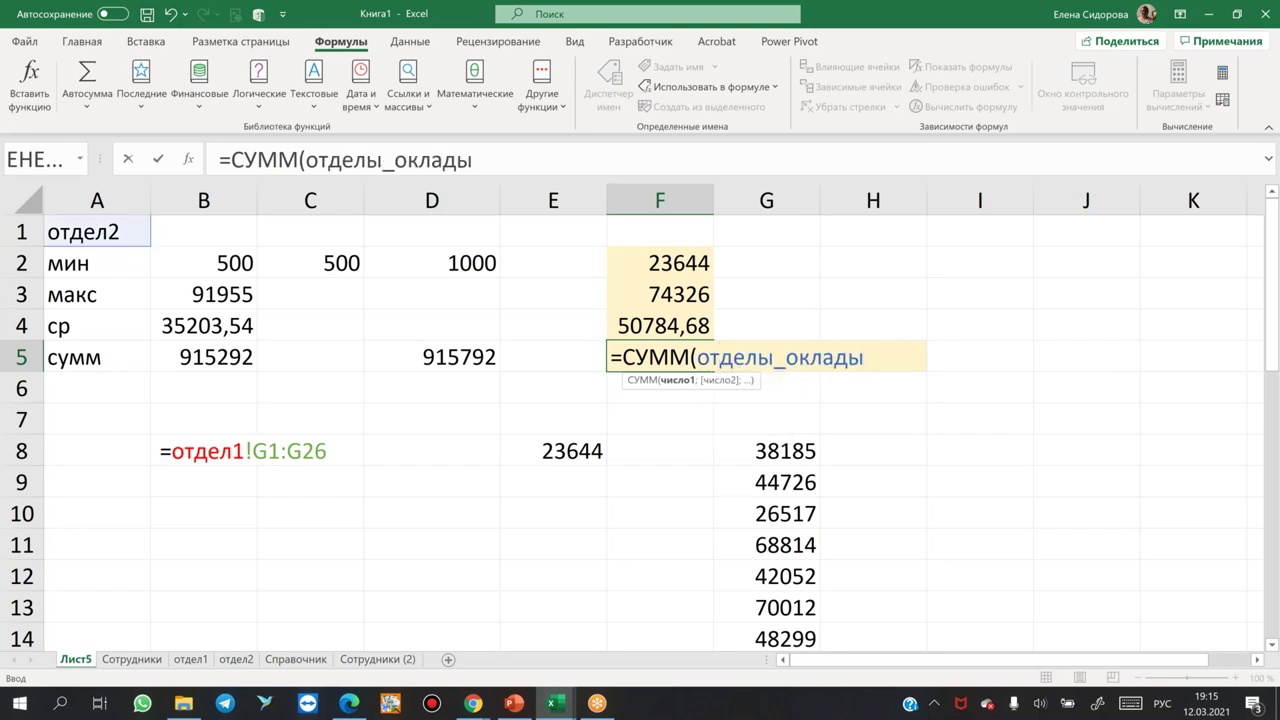
pyautogui.write(')')
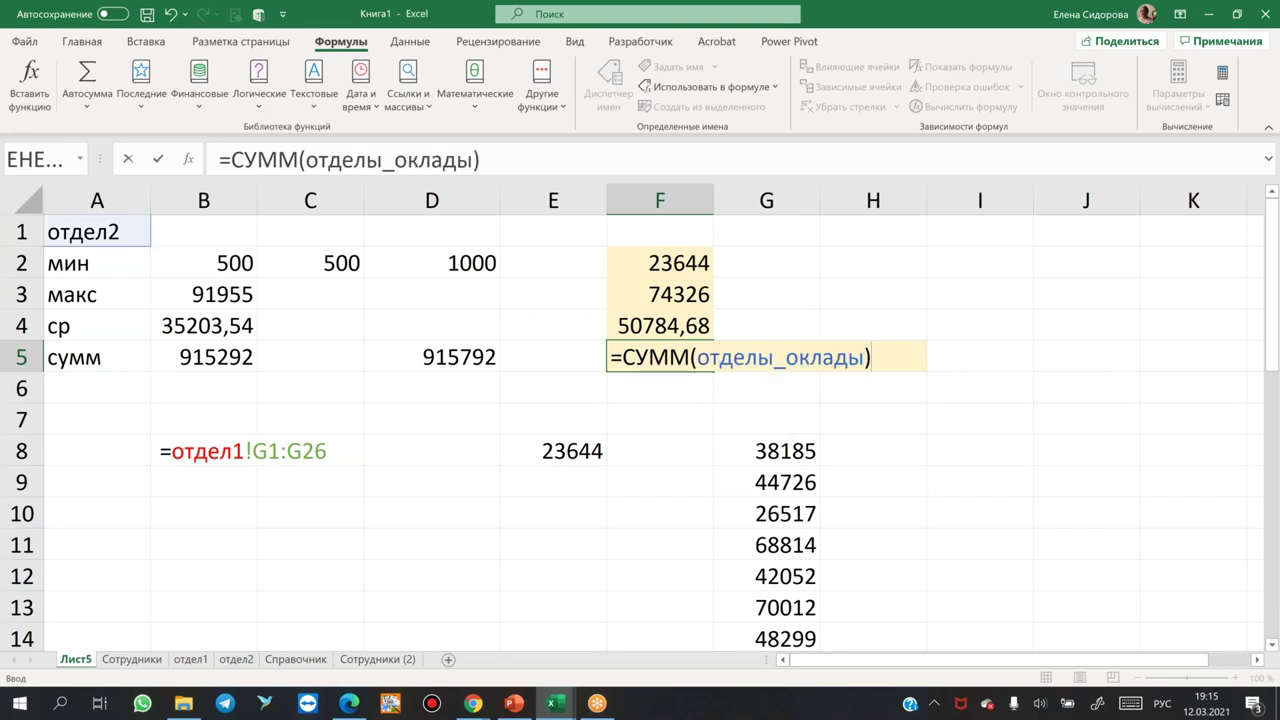
pyautogui.press('Return')
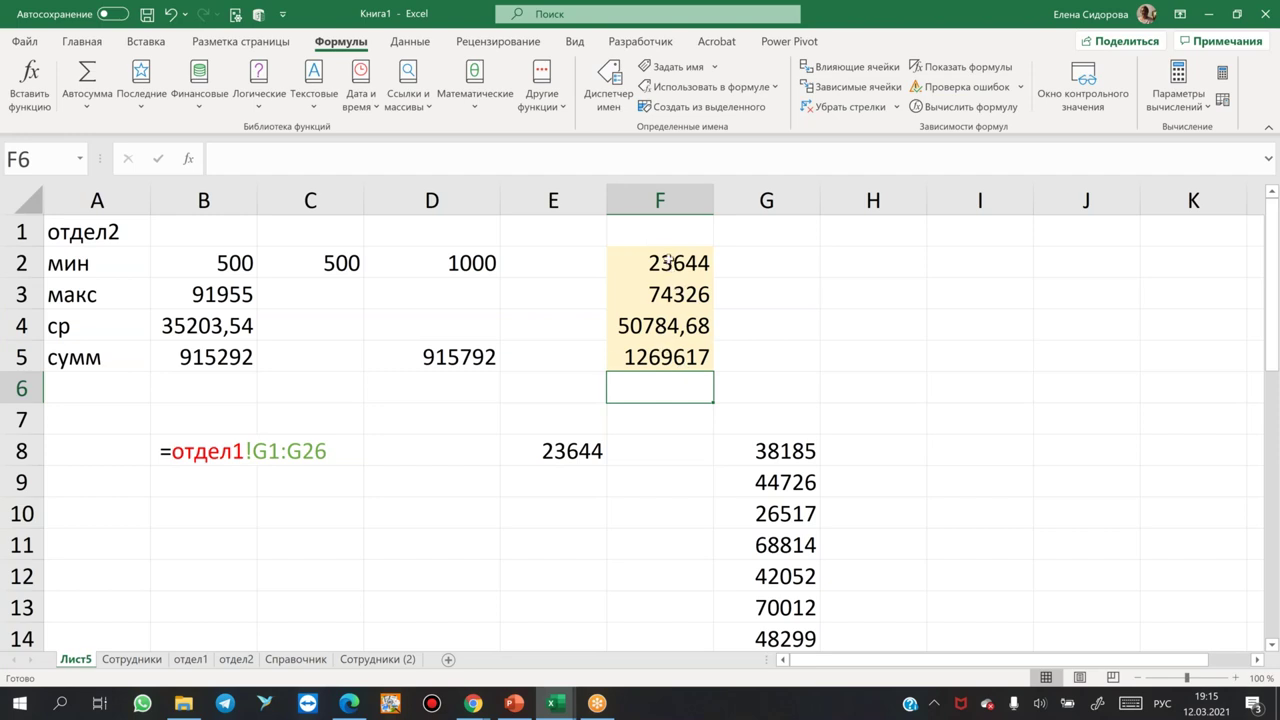
# Review the formula in F2 and look through the workbook's defined names from G2 without inserting any.
pyautogui.click(663, 258)
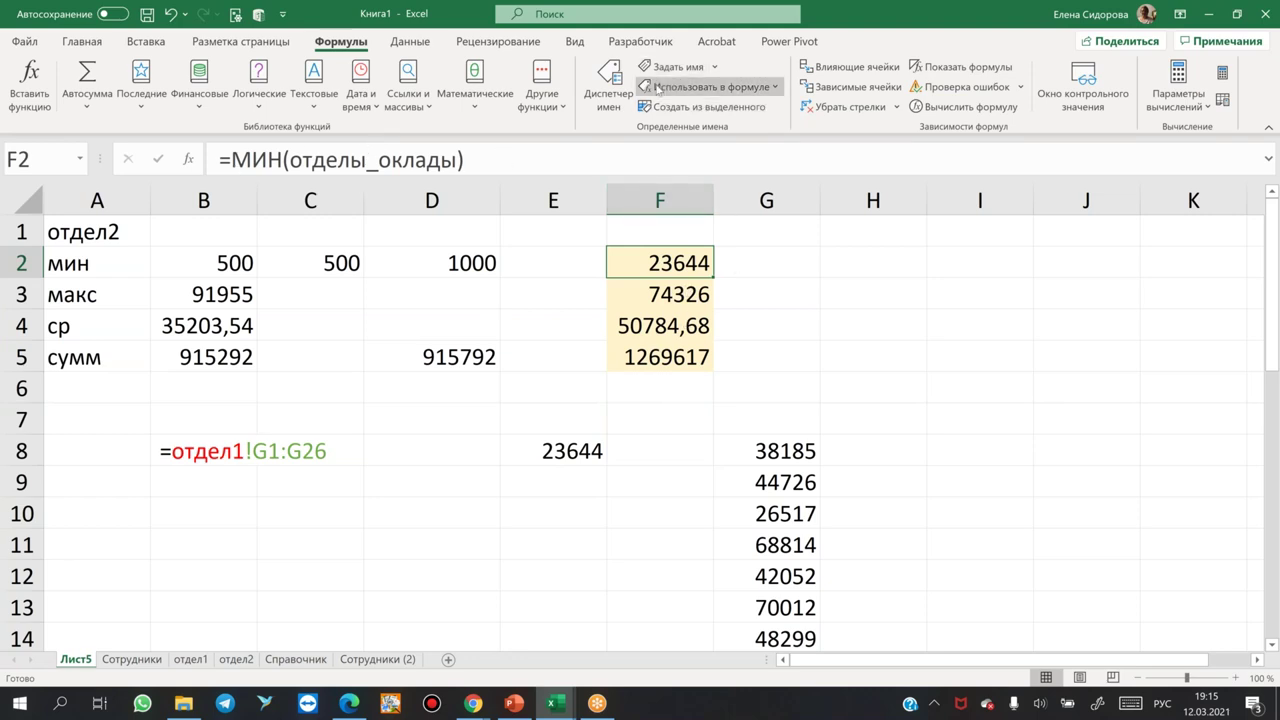
pyautogui.click(774, 90)
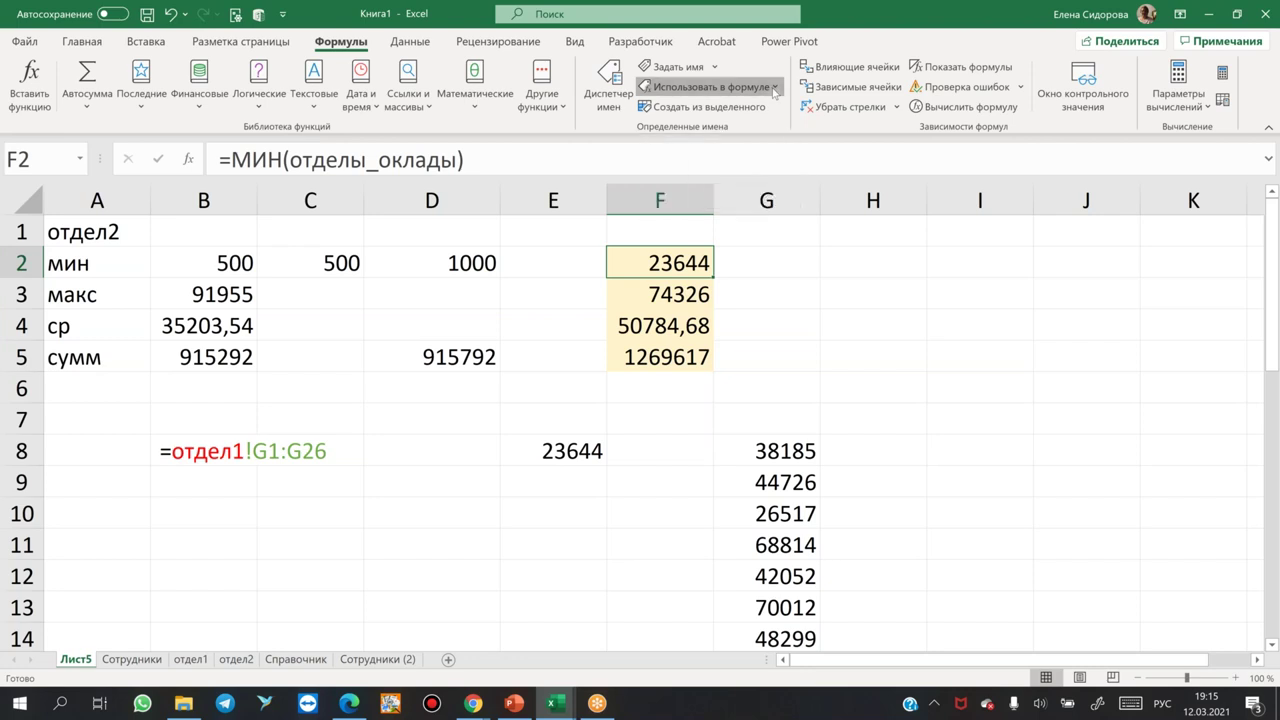
pyautogui.click(789, 261)
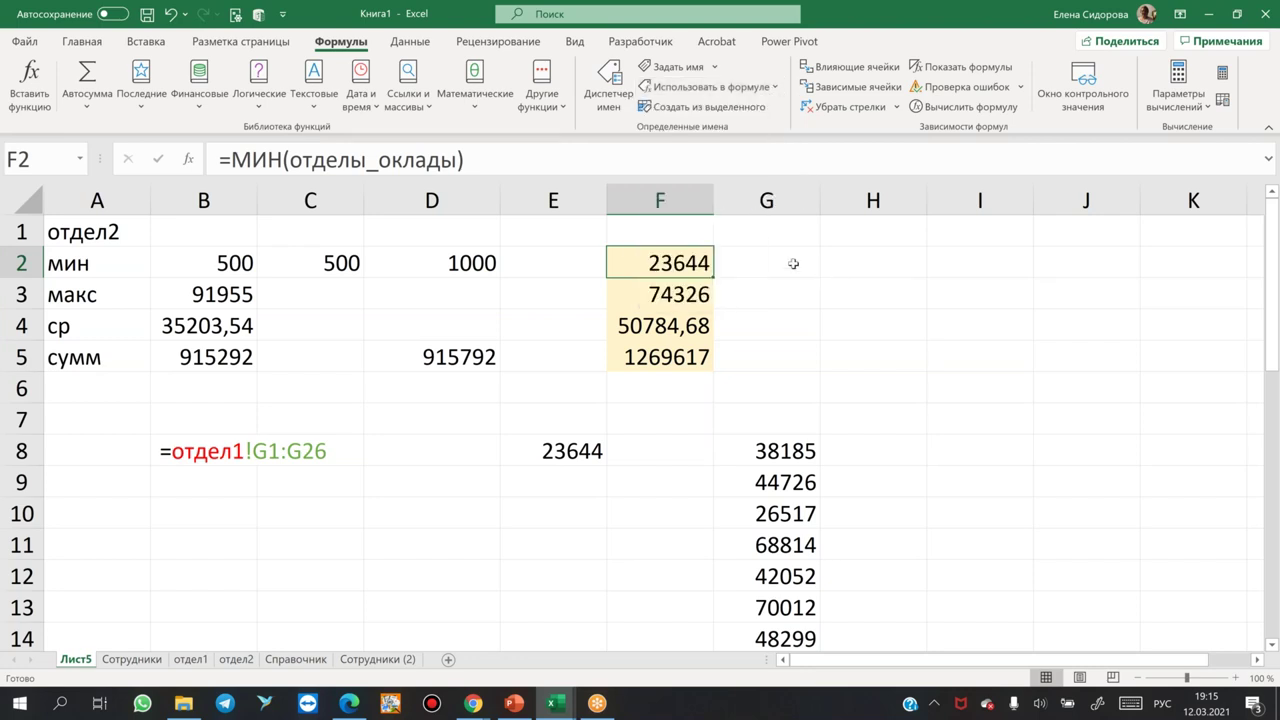
pyautogui.click(789, 261)
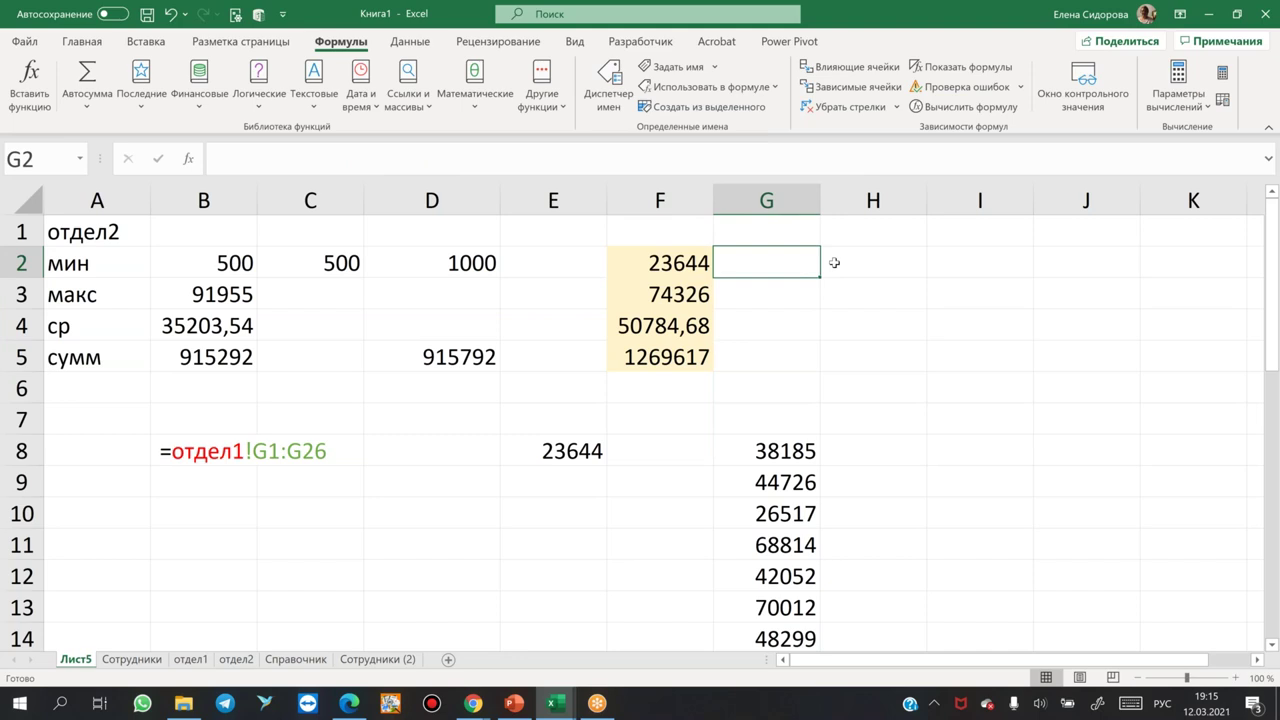
pyautogui.press('F3')
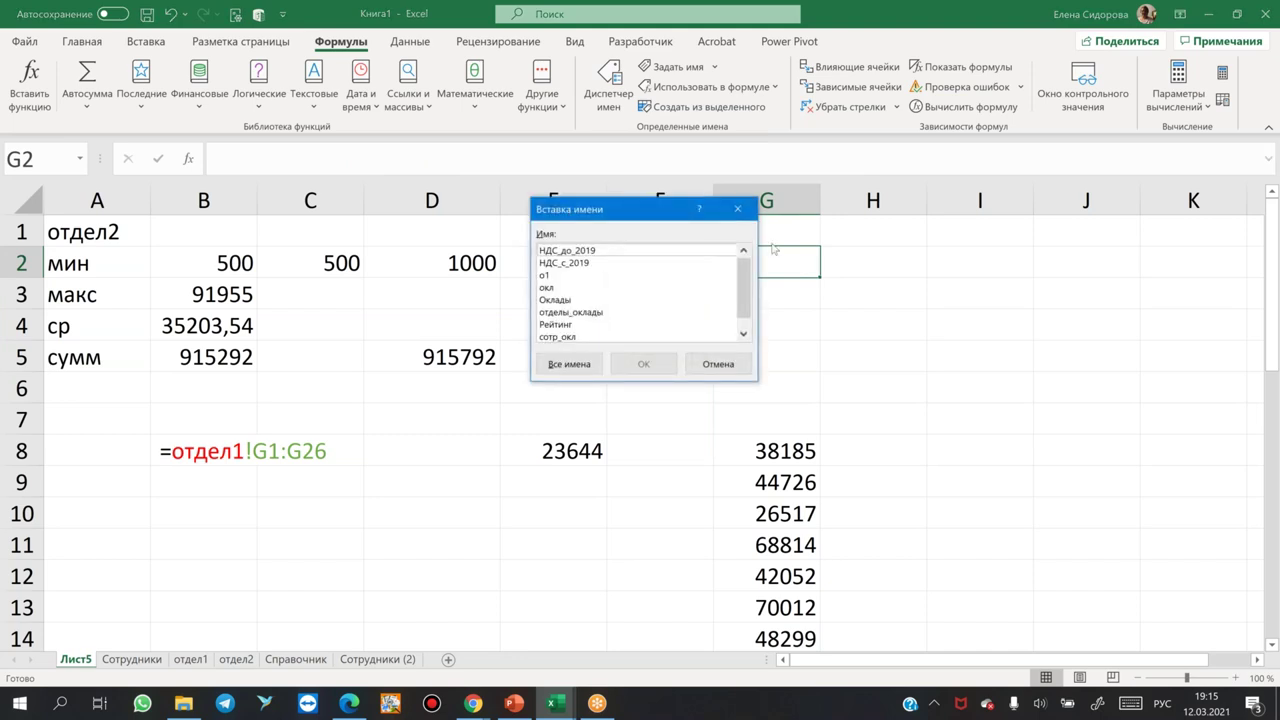
pyautogui.moveTo(744, 270); pyautogui.dragTo(744, 282)
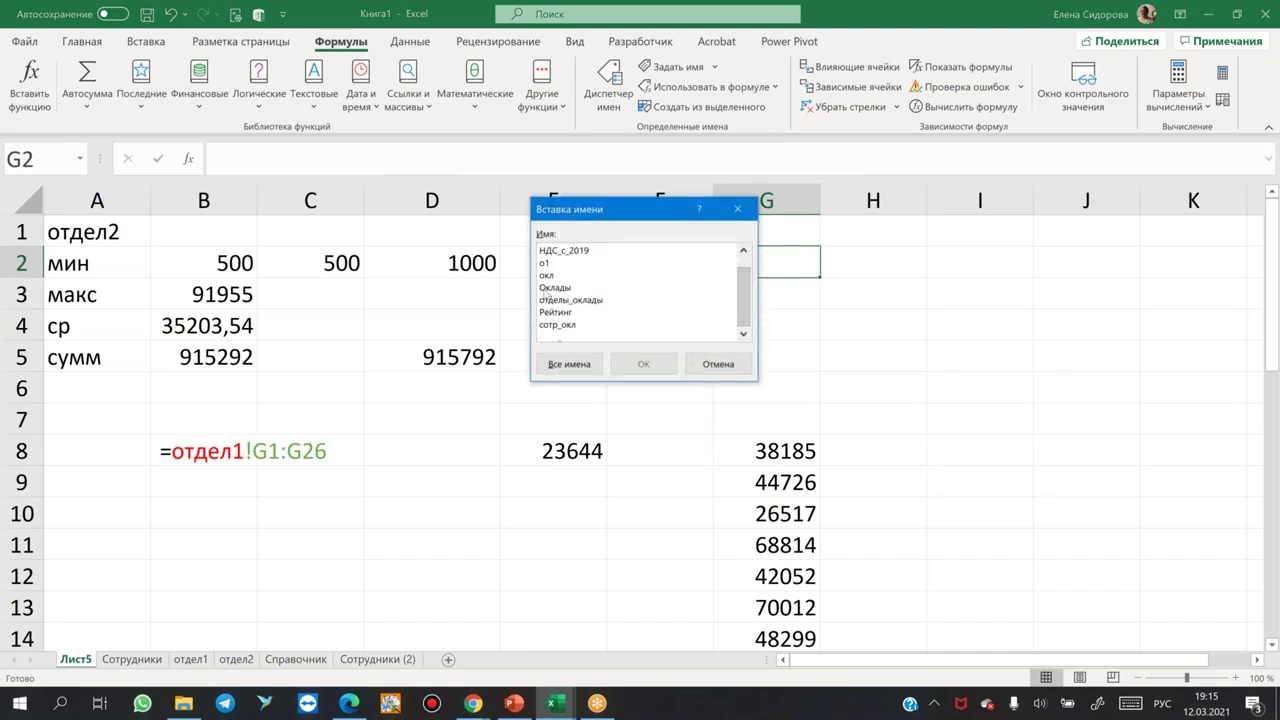
pyautogui.click(544, 289)
pyautogui.click(739, 210)
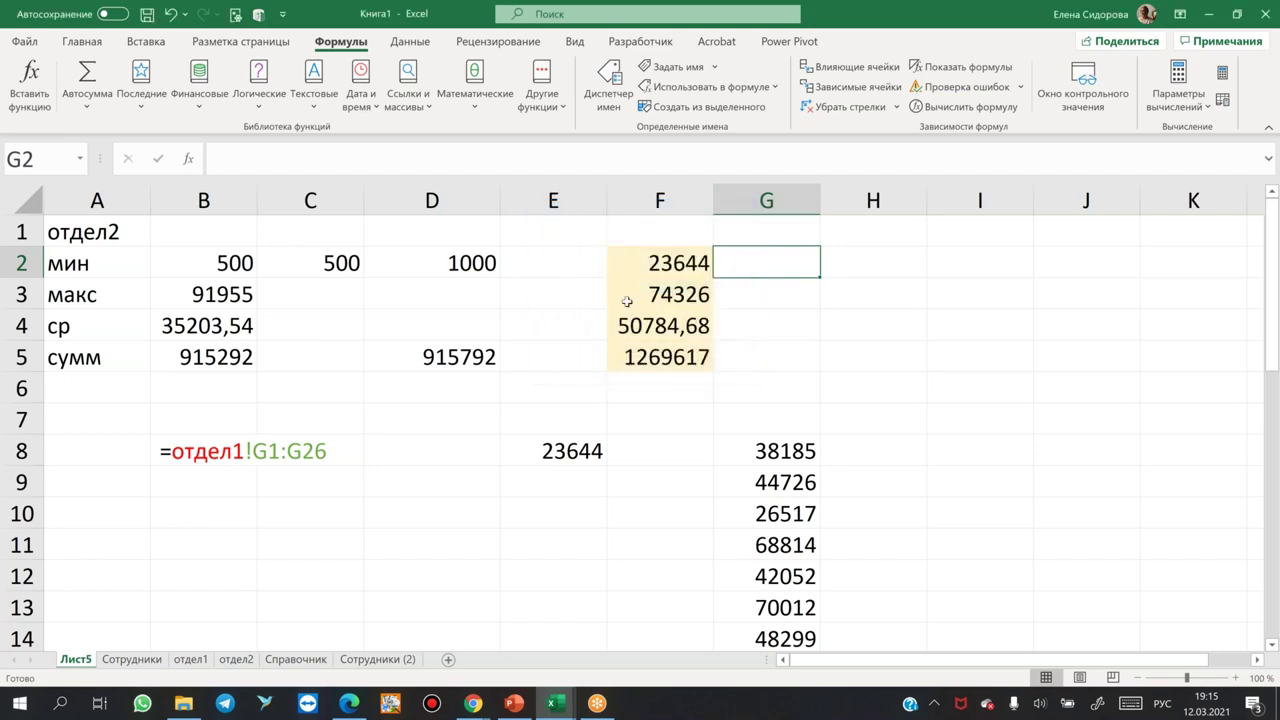
pyautogui.click(933, 320)
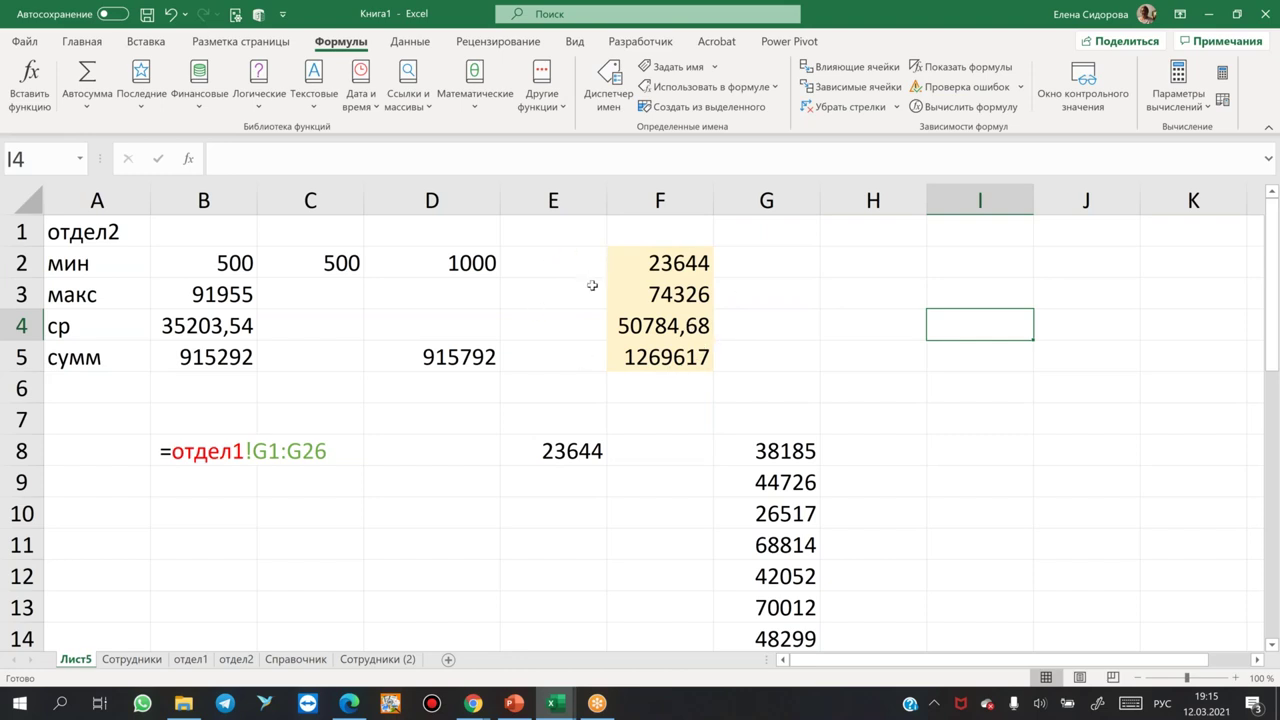
pyautogui.click(647, 263)
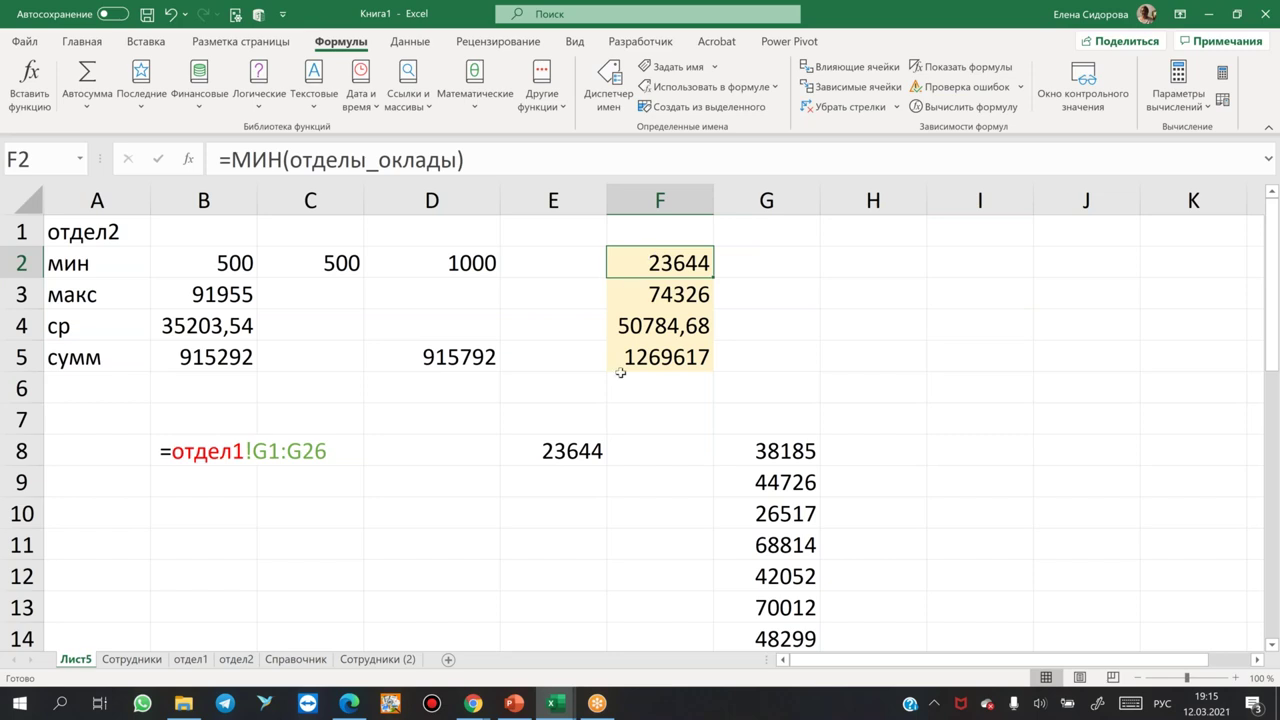
pyautogui.click(877, 339)
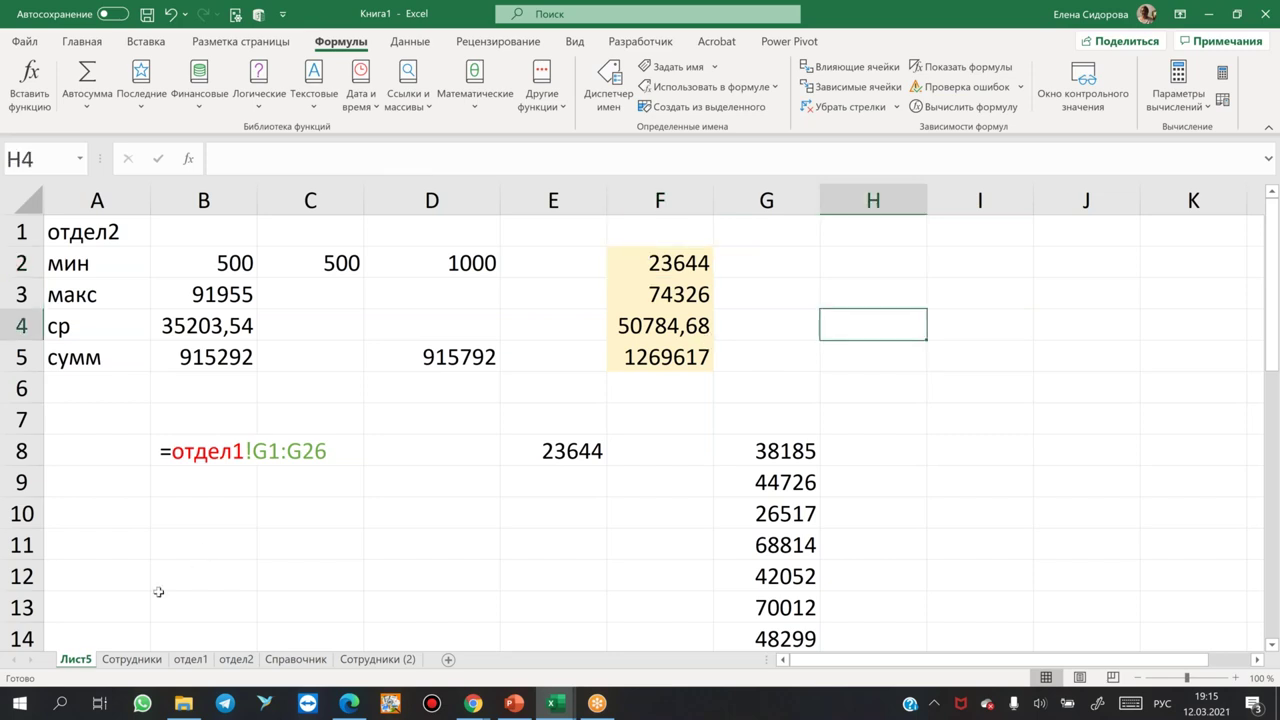
# Open the Справочник sheet and examine the Рейтинг table and the employee lists by brigade.
pyautogui.click(293, 659)
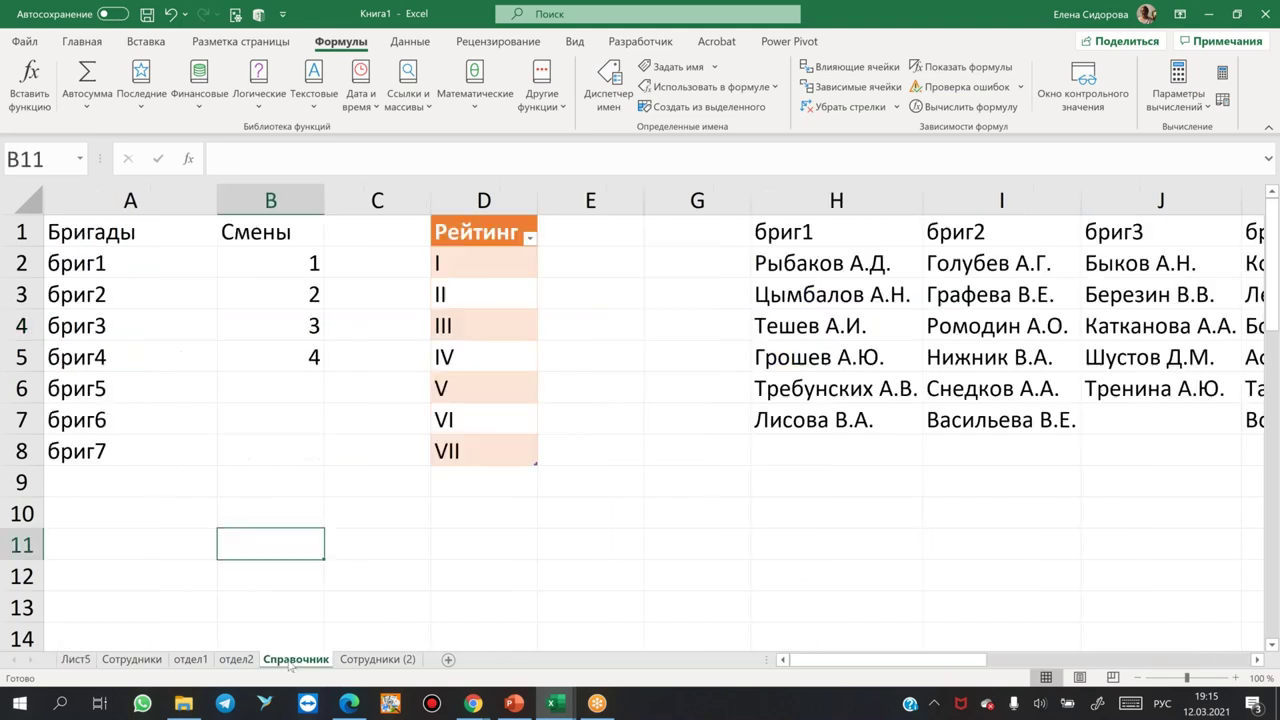
pyautogui.click(804, 503)
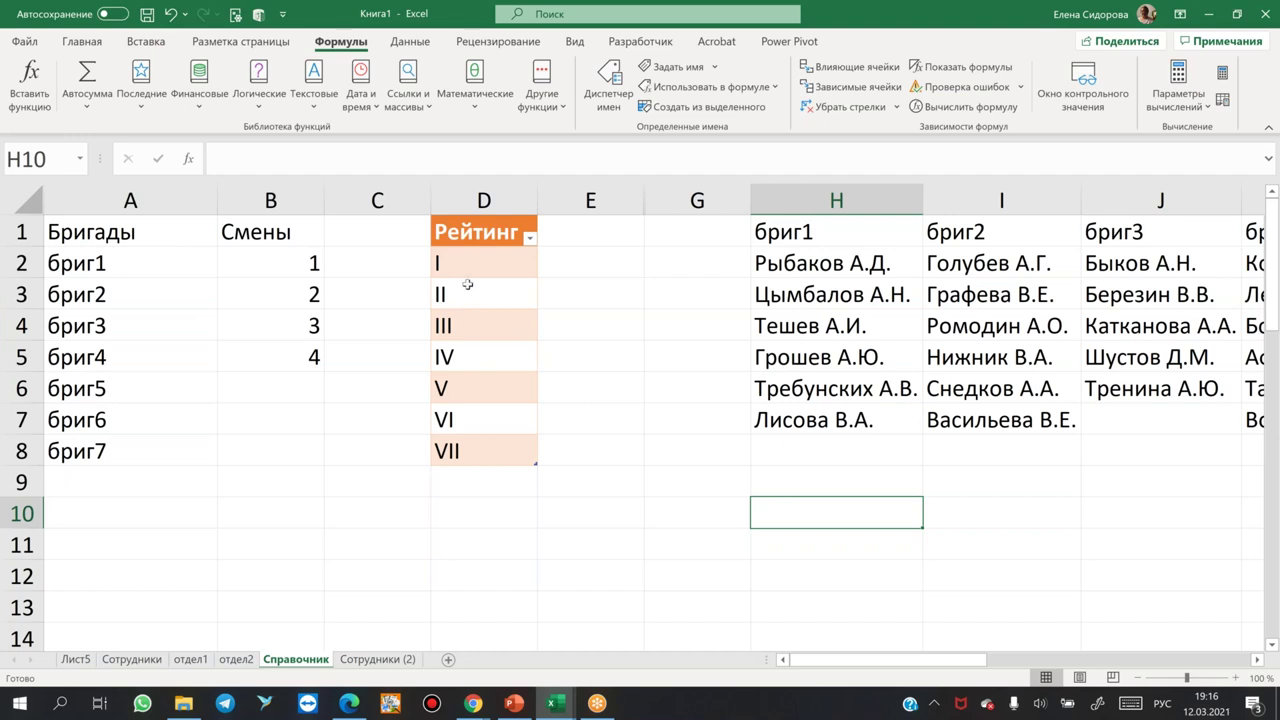
pyautogui.moveTo(474, 228); pyautogui.dragTo(470, 449)
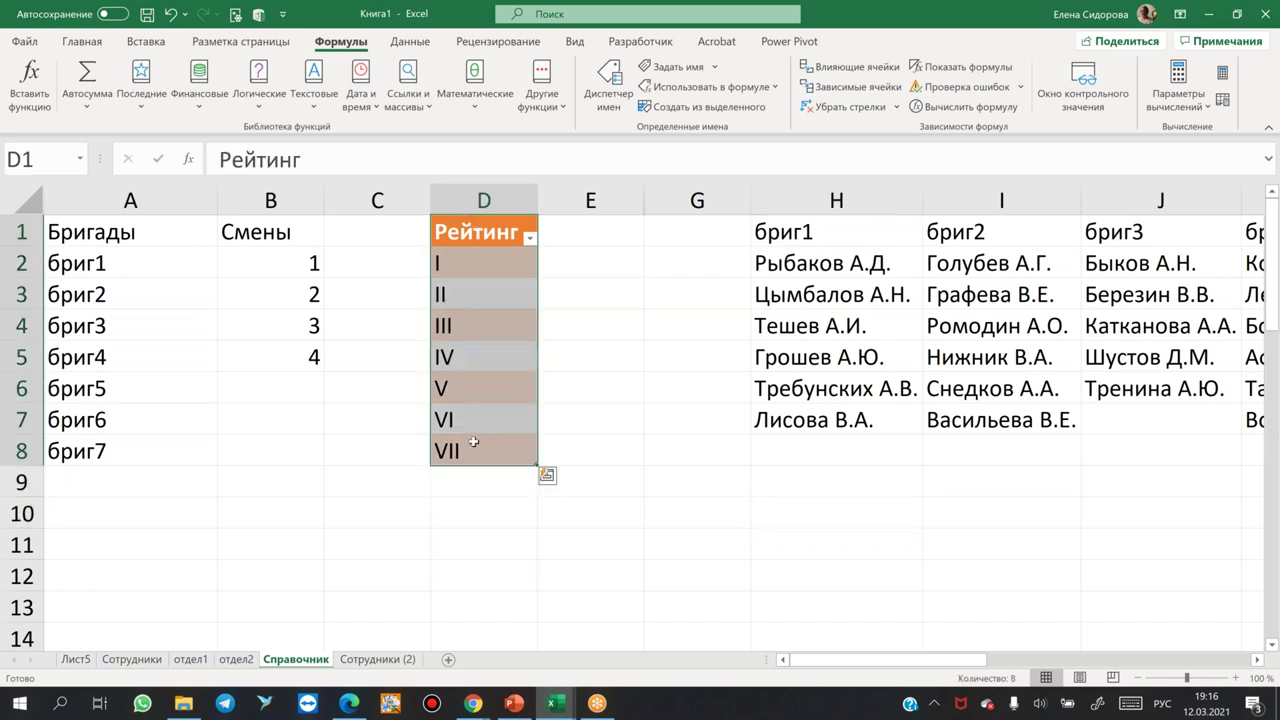
pyautogui.click(480, 268)
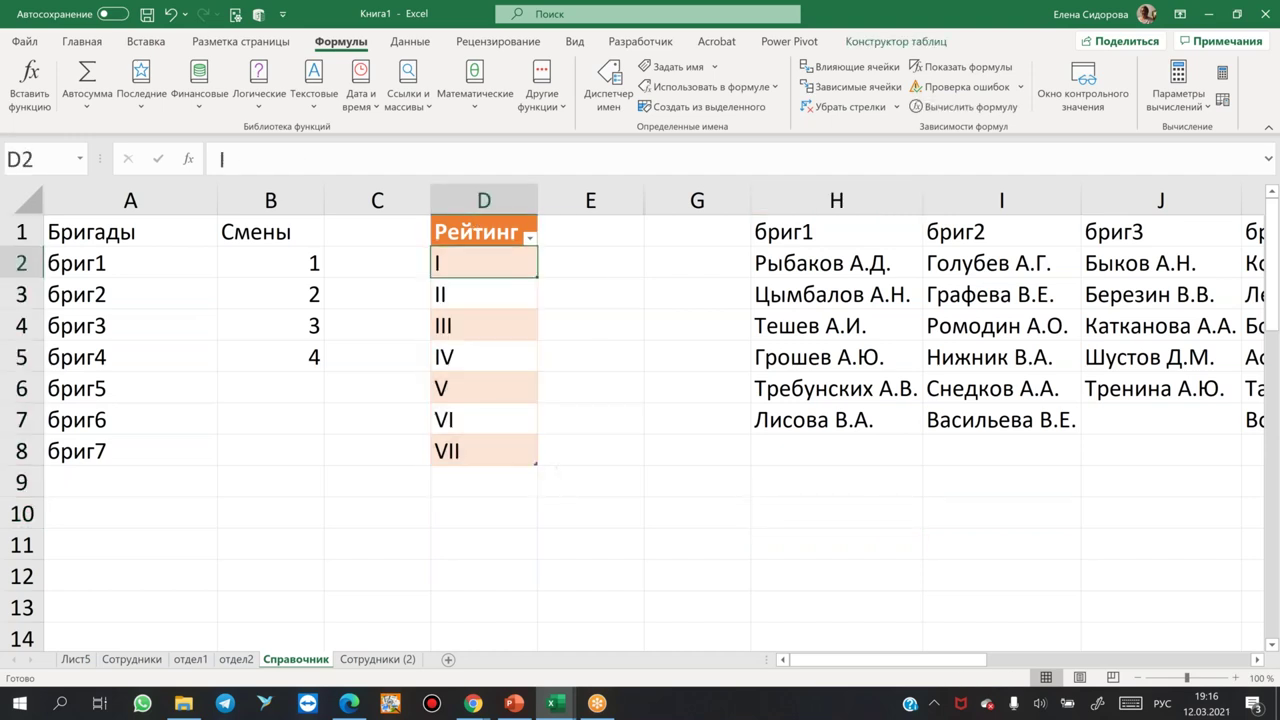
pyautogui.click(491, 482)
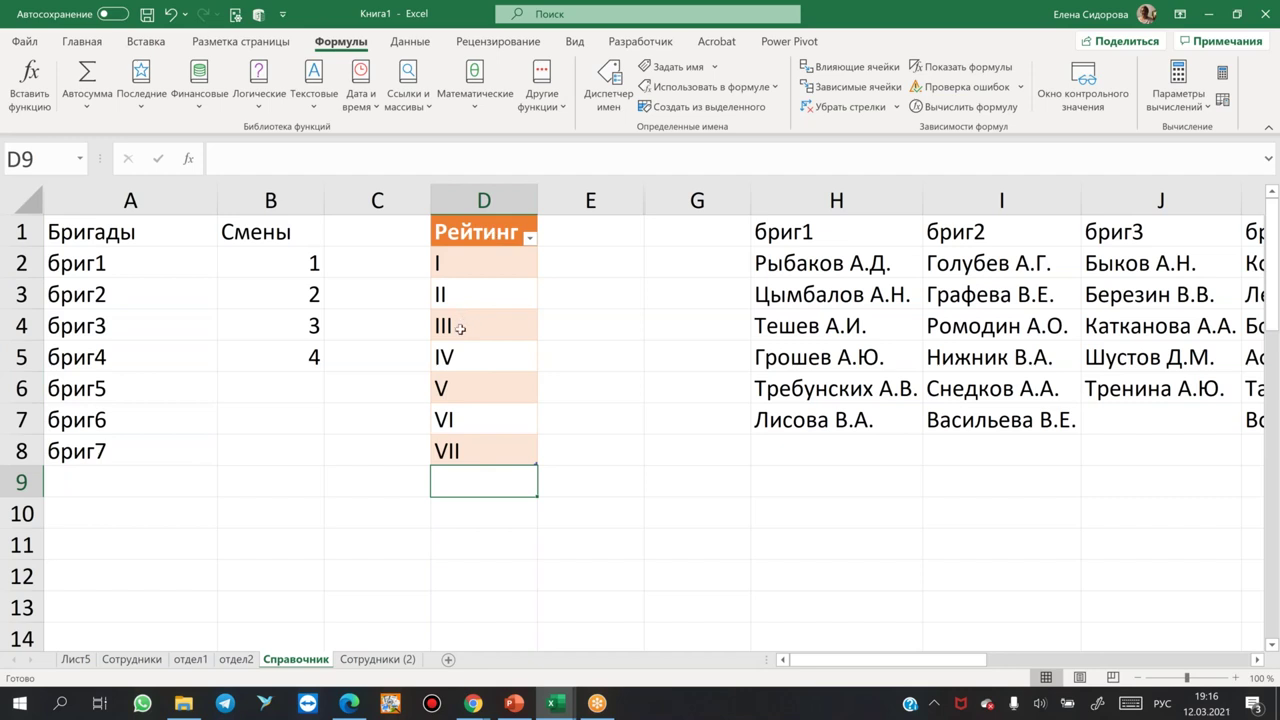
pyautogui.click(818, 290)
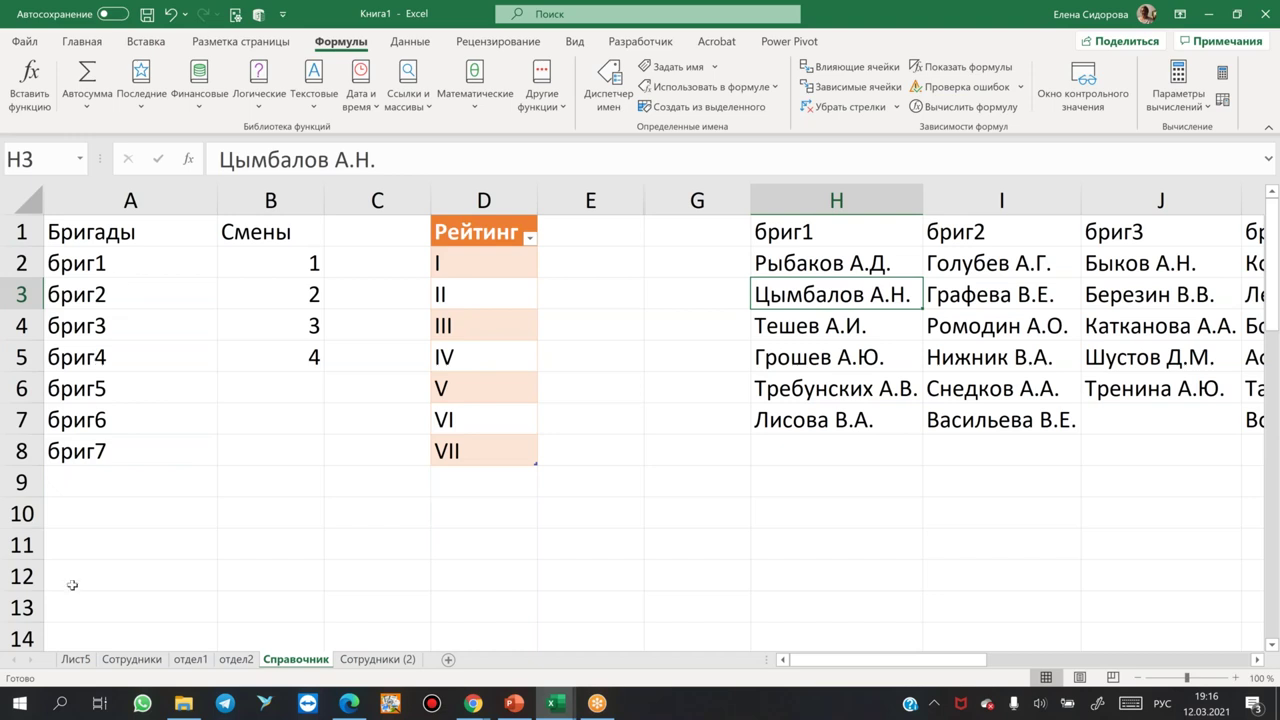
pyautogui.click(181, 588)
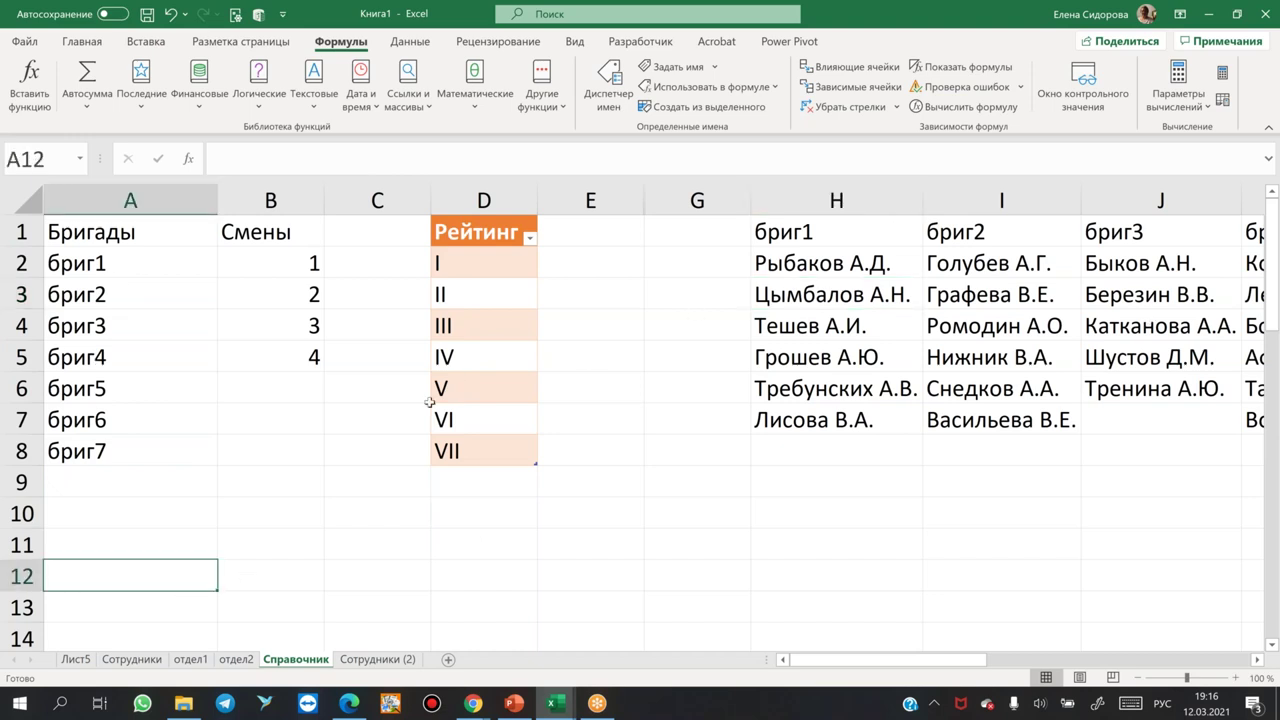
# Copy the header Смены to A12 and the header Бригады to B12.
pyautogui.scroll(-1, 277, 460)
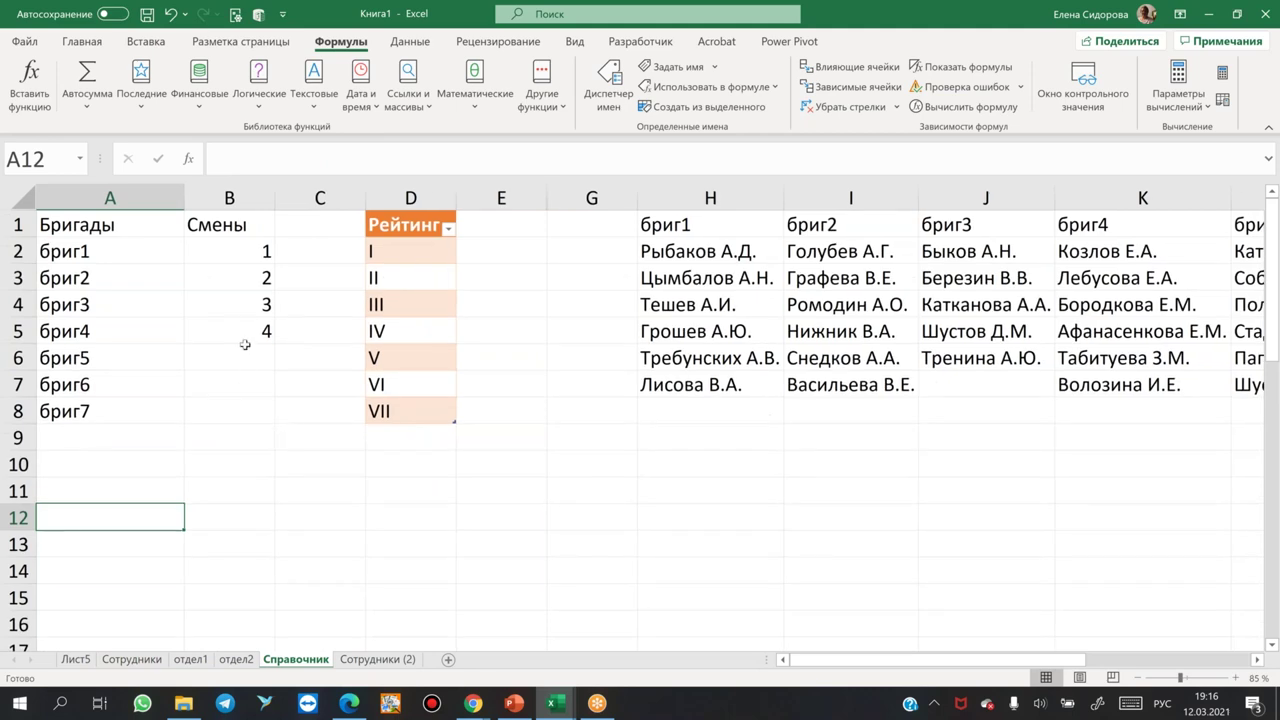
pyautogui.click(256, 229)
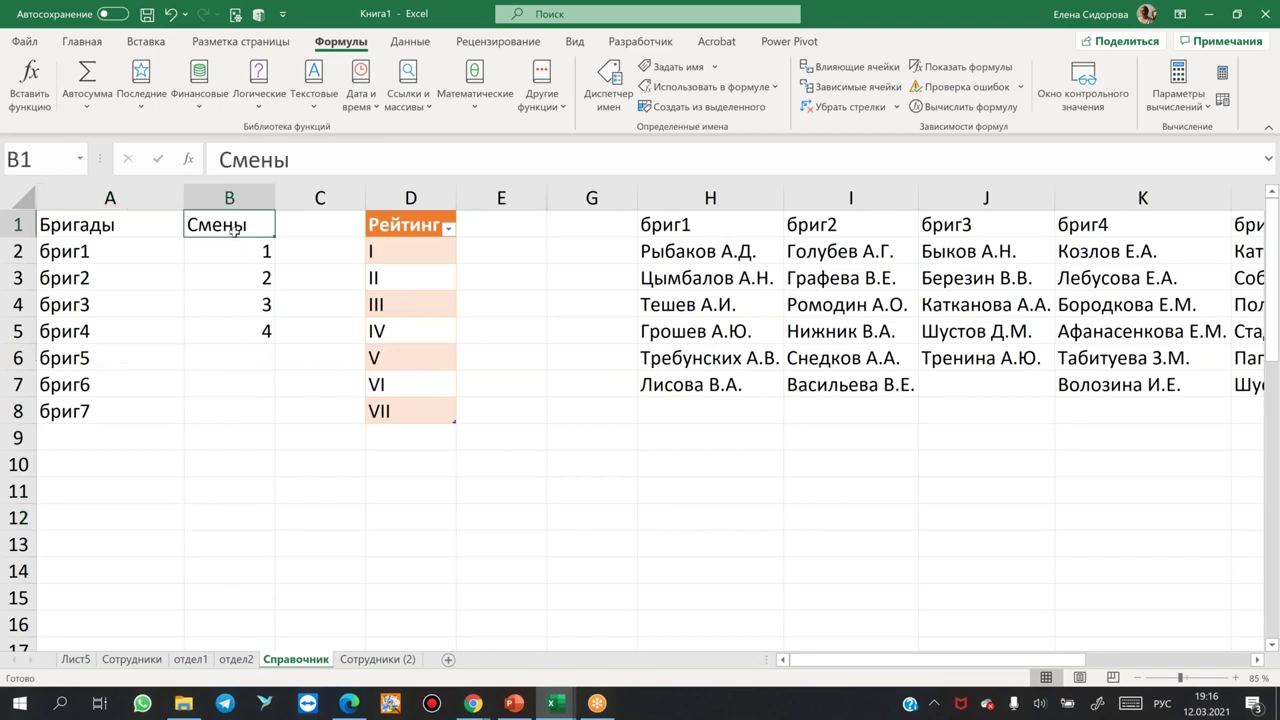
pyautogui.moveTo(222, 241); pyautogui.dragTo(110, 518)
pyautogui.click(98, 229)
pyautogui.moveTo(123, 237); pyautogui.dragTo(236, 523)
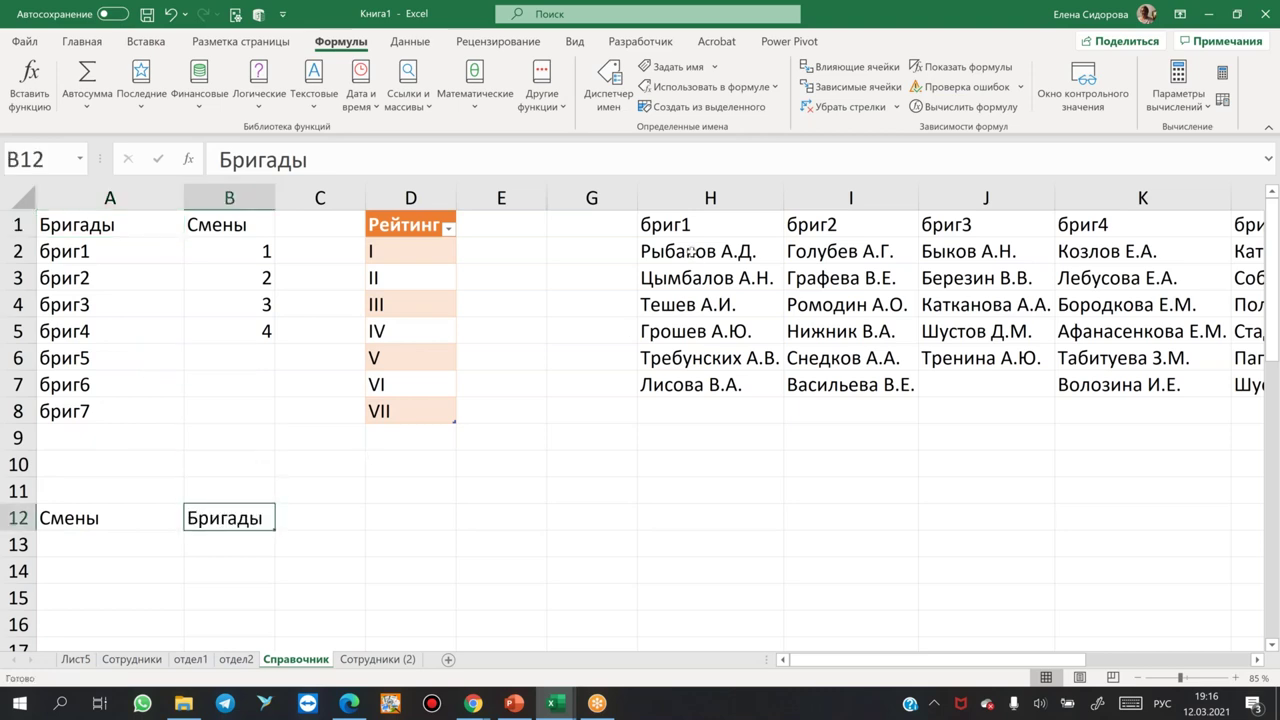
# Enter the header сотрудники in C12 and widen column C to fit it.
pyautogui.click(697, 228)
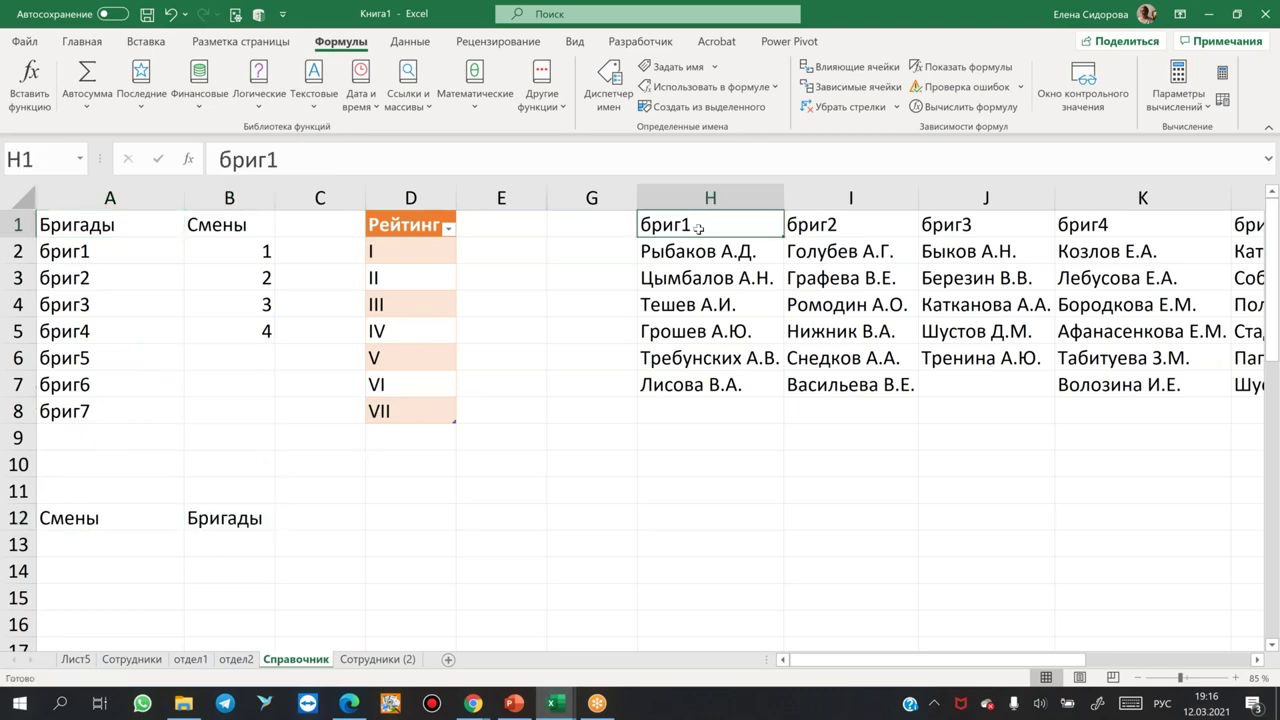
pyautogui.click(316, 517)
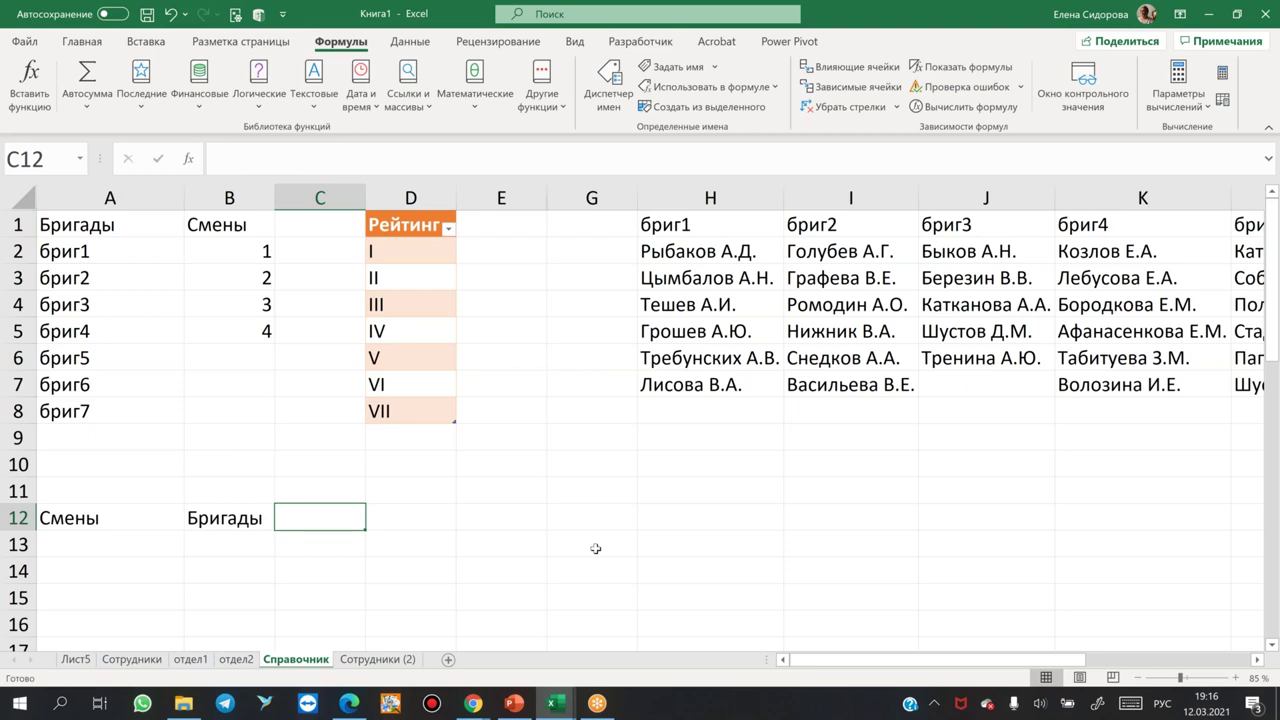
pyautogui.write('сотр')
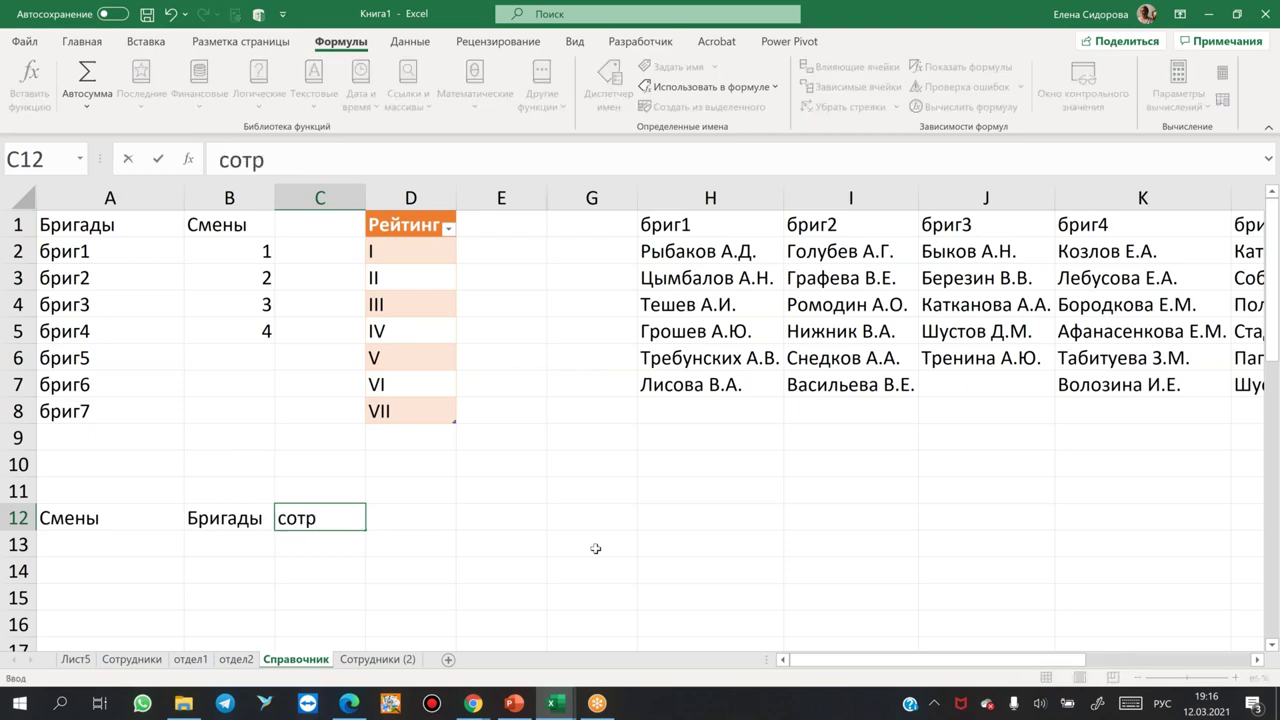
pyautogui.write('удники')
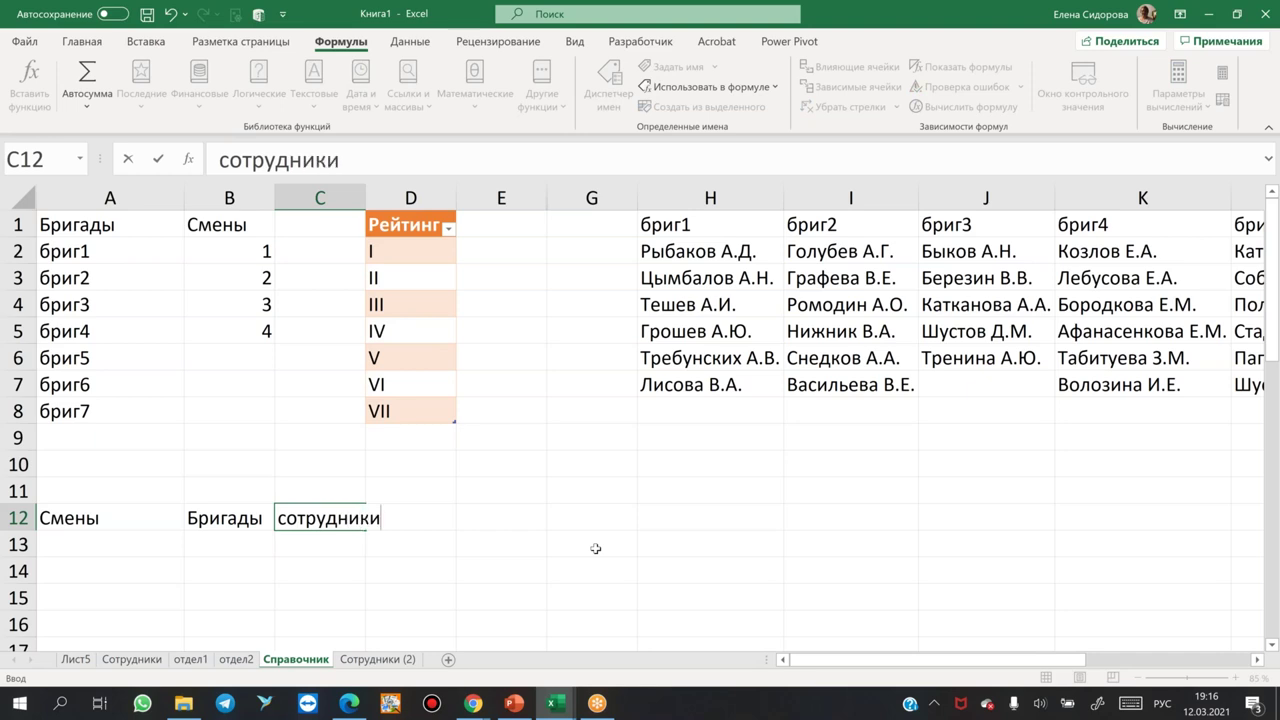
pyautogui.press('Return')
pyautogui.click(99, 524)
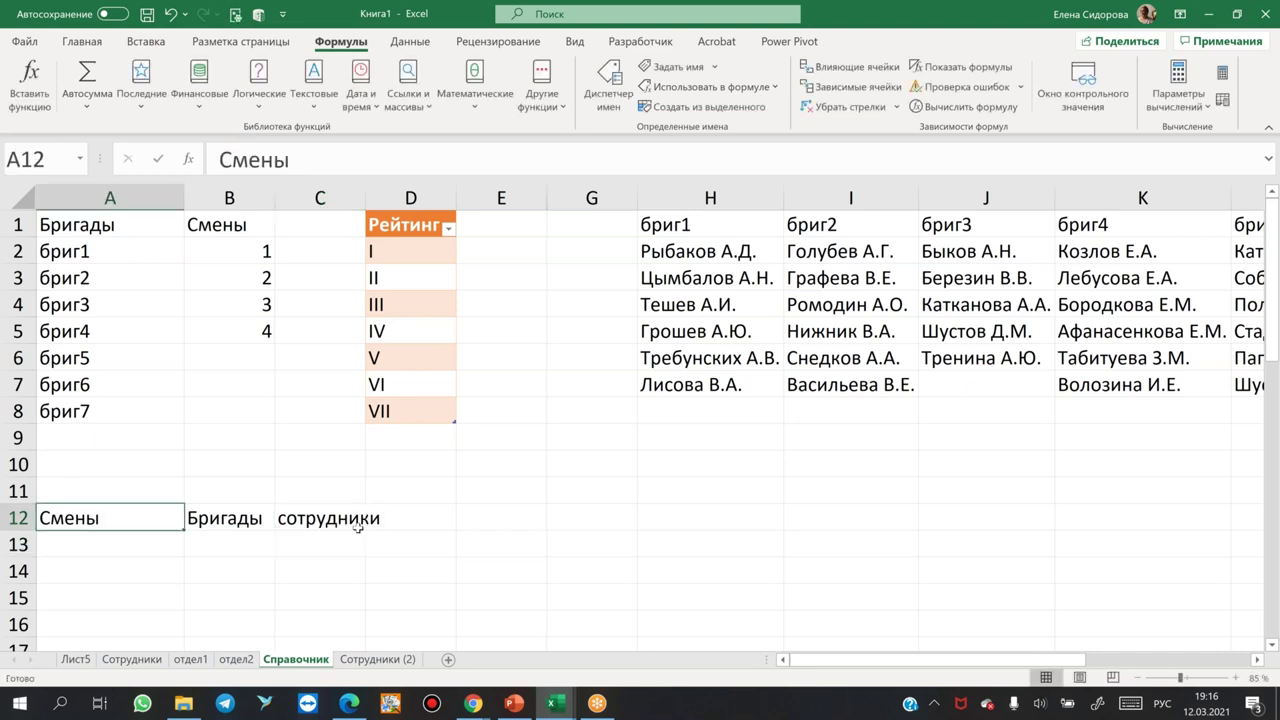
pyautogui.moveTo(367, 203); pyautogui.dragTo(438, 203)
# Add a list data validation to A13 with source =$B$2:$B$5 and choose 3 from its dropdown.
pyautogui.click(98, 552)
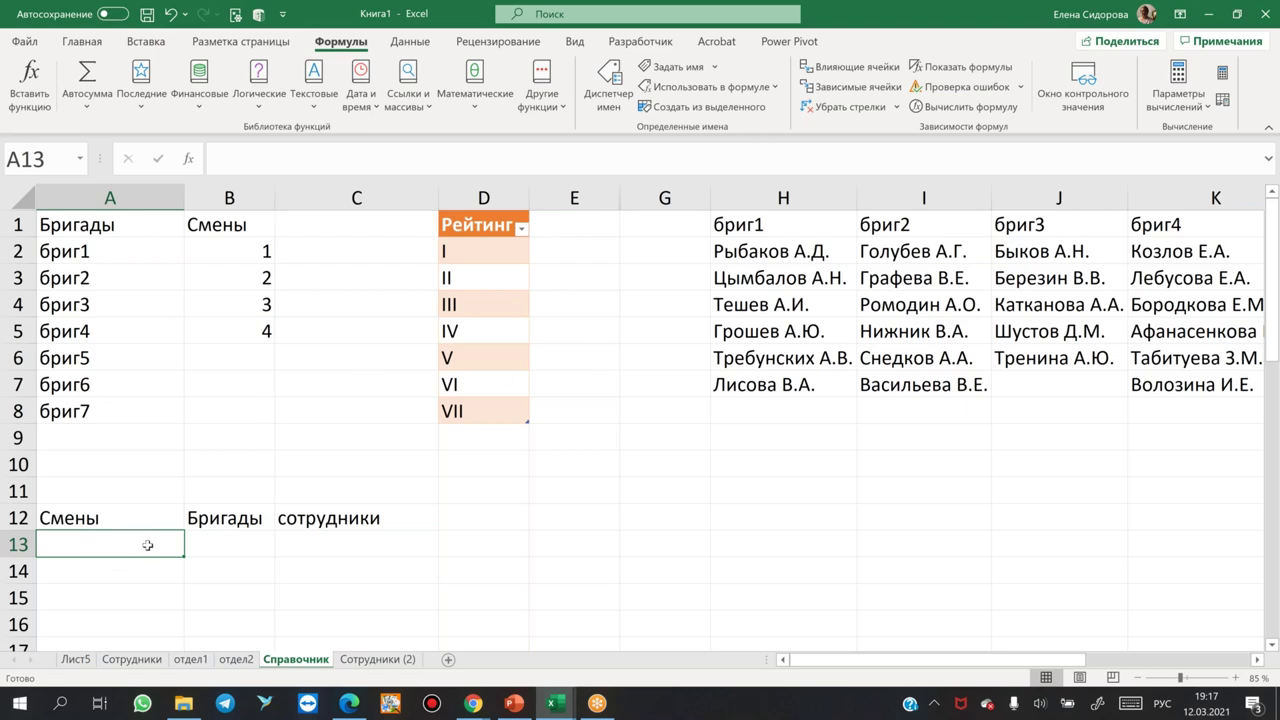
pyautogui.click(410, 41)
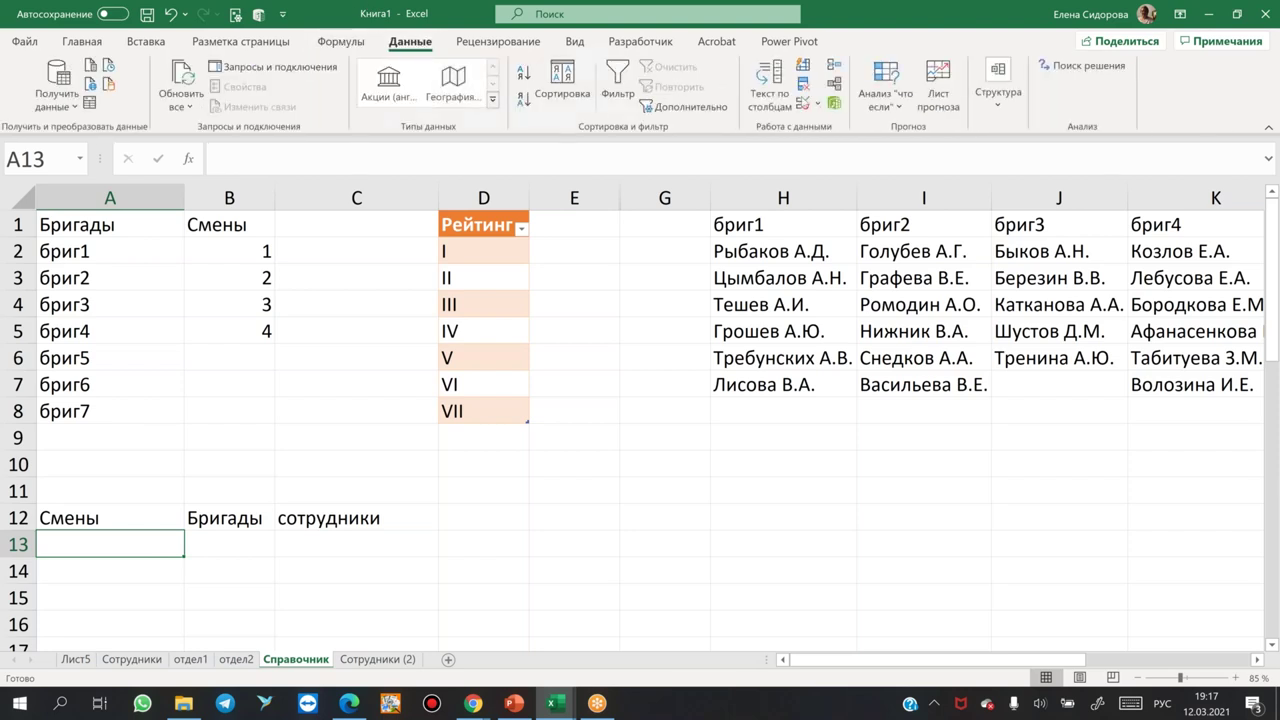
pyautogui.click(802, 103)
pyautogui.click(571, 250)
pyautogui.click(535, 294)
pyautogui.click(524, 322)
pyautogui.moveTo(254, 251); pyautogui.dragTo(277, 329)
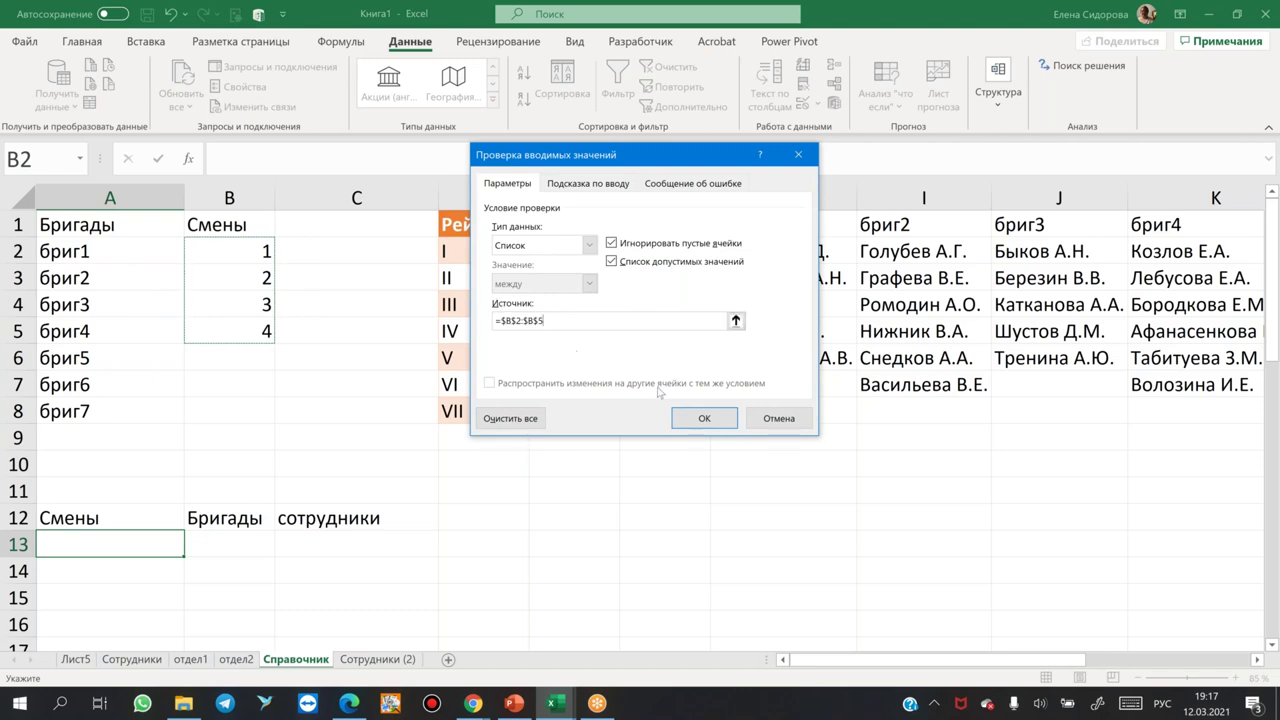
pyautogui.click(704, 420)
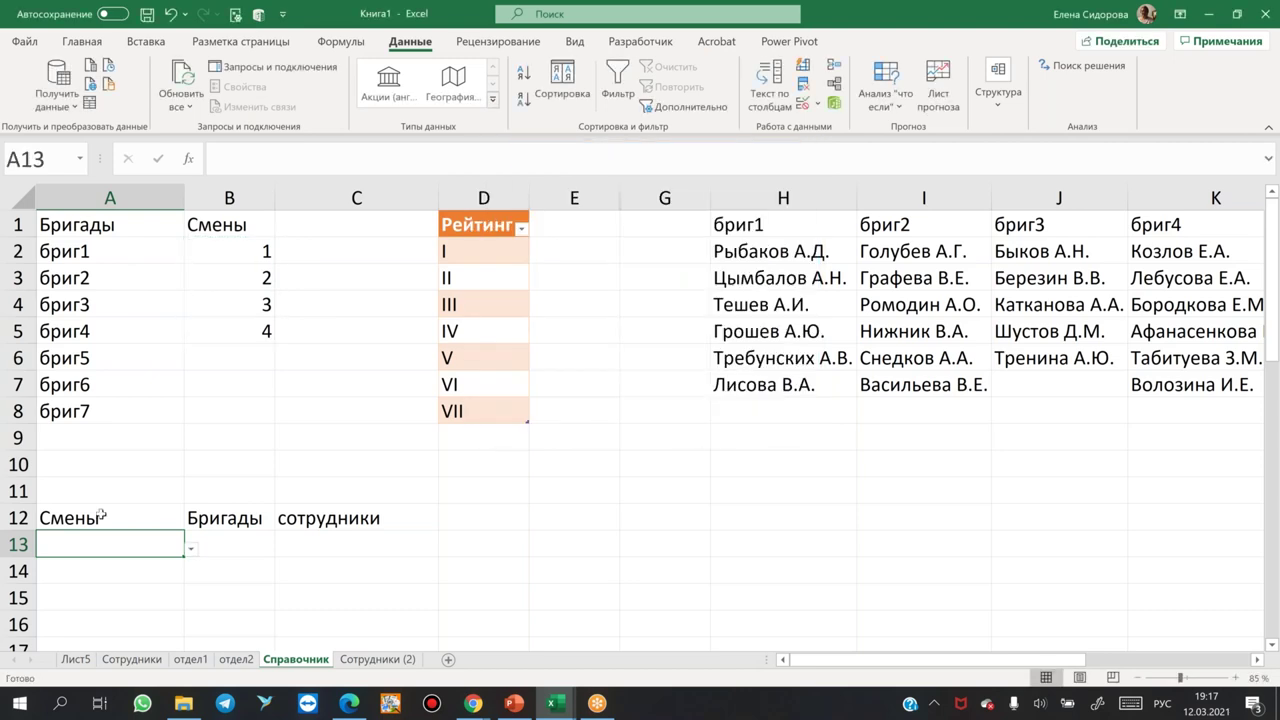
pyautogui.click(191, 550)
pyautogui.click(73, 586)
# Add shift 5 to the Смены list in B6 and check the dropdown options in A13.
pyautogui.click(257, 350)
pyautogui.write('5')
pyautogui.press('Return')
pyautogui.click(140, 546)
pyautogui.click(191, 549)
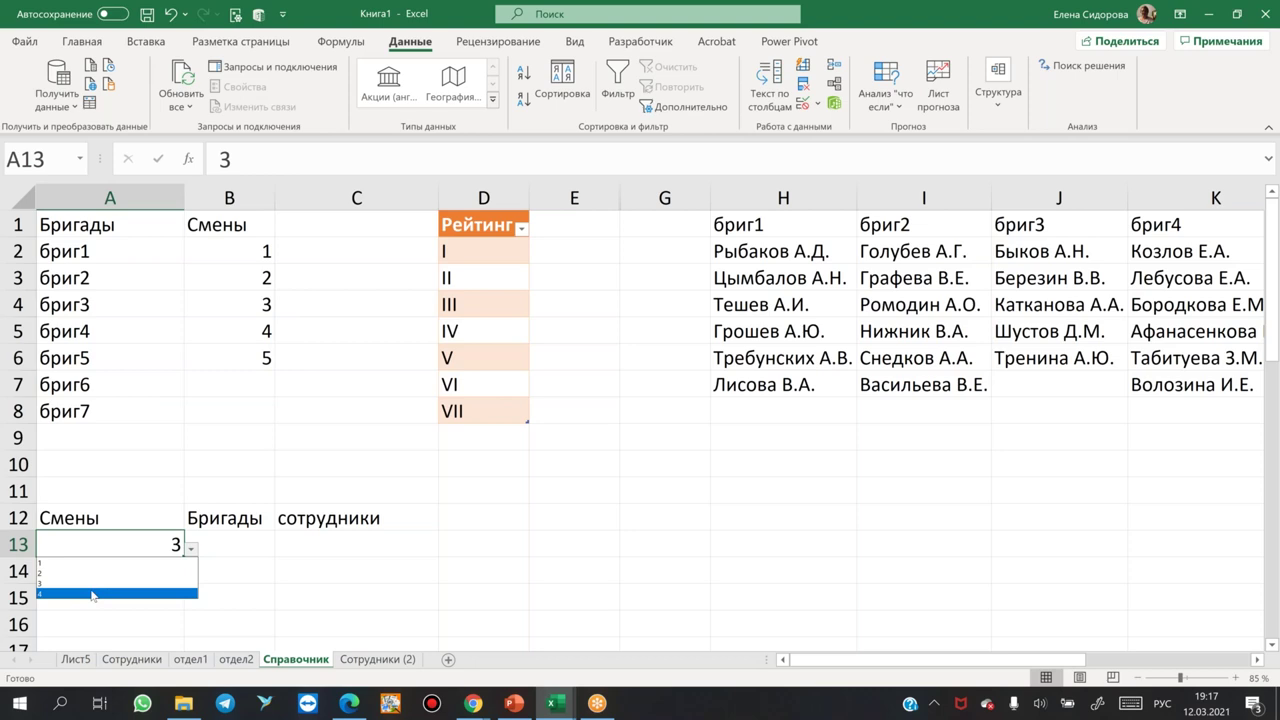
# Delete shift 5 from cell B6 of the Смены list.
pyautogui.click(238, 250)
pyautogui.click(238, 250)
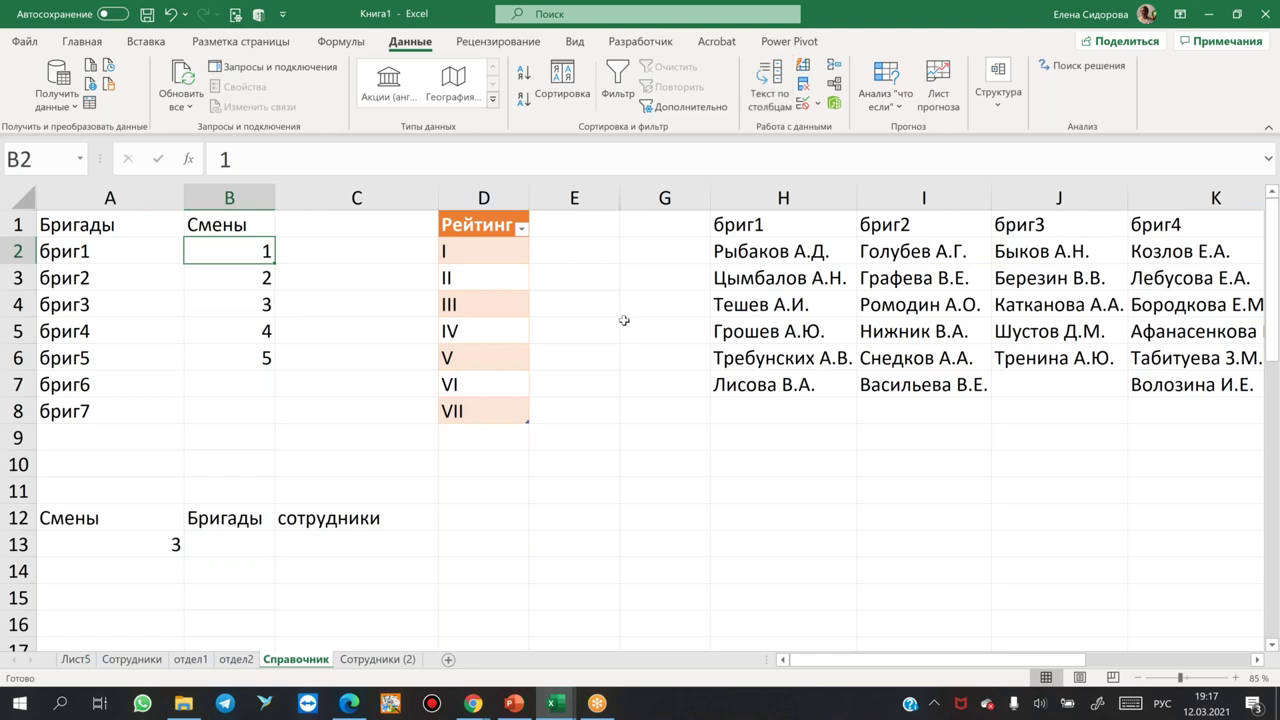
pyautogui.click(255, 356)
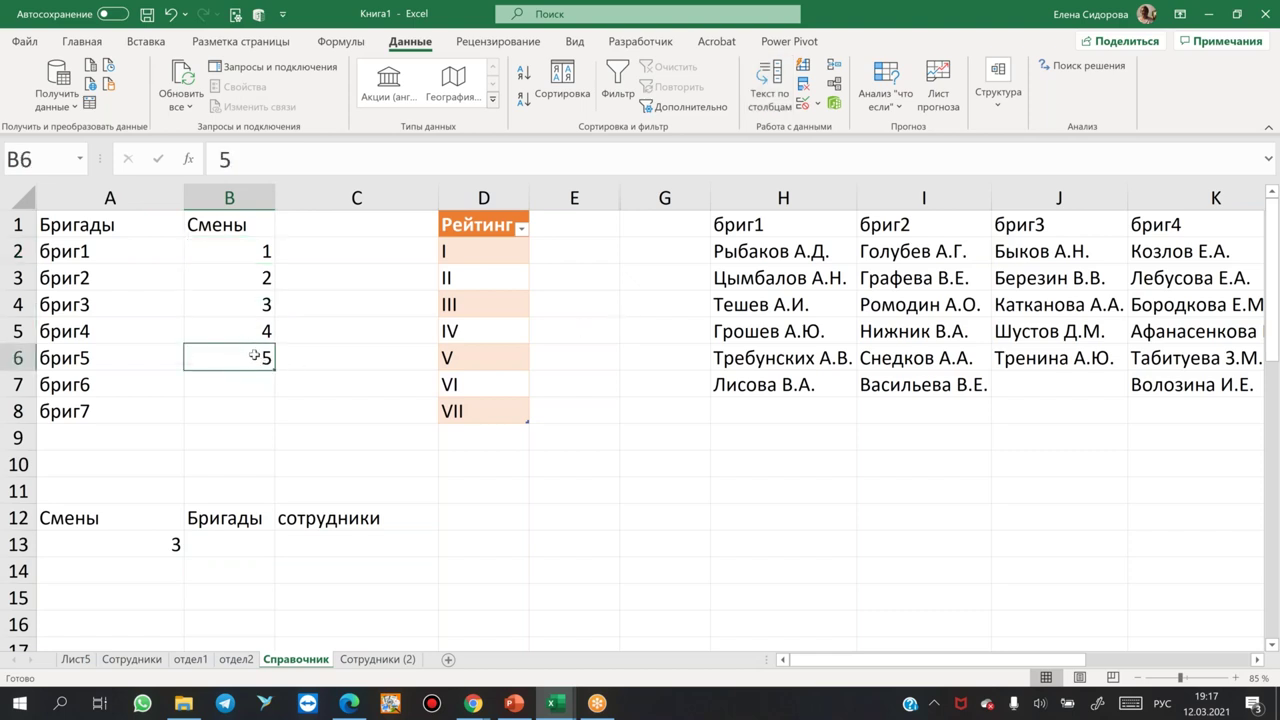
pyautogui.press('Delete')
pyautogui.moveTo(475, 246); pyautogui.dragTo(477, 414)
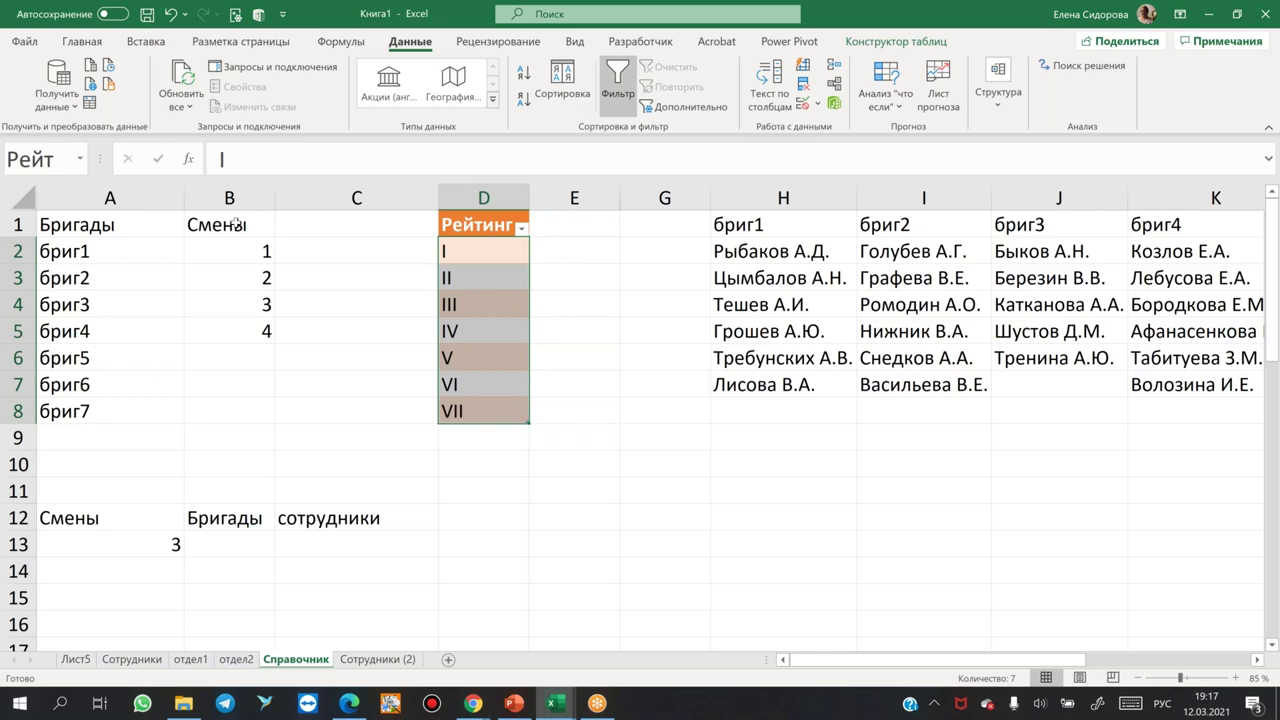
pyautogui.moveTo(234, 253); pyautogui.dragTo(246, 331)
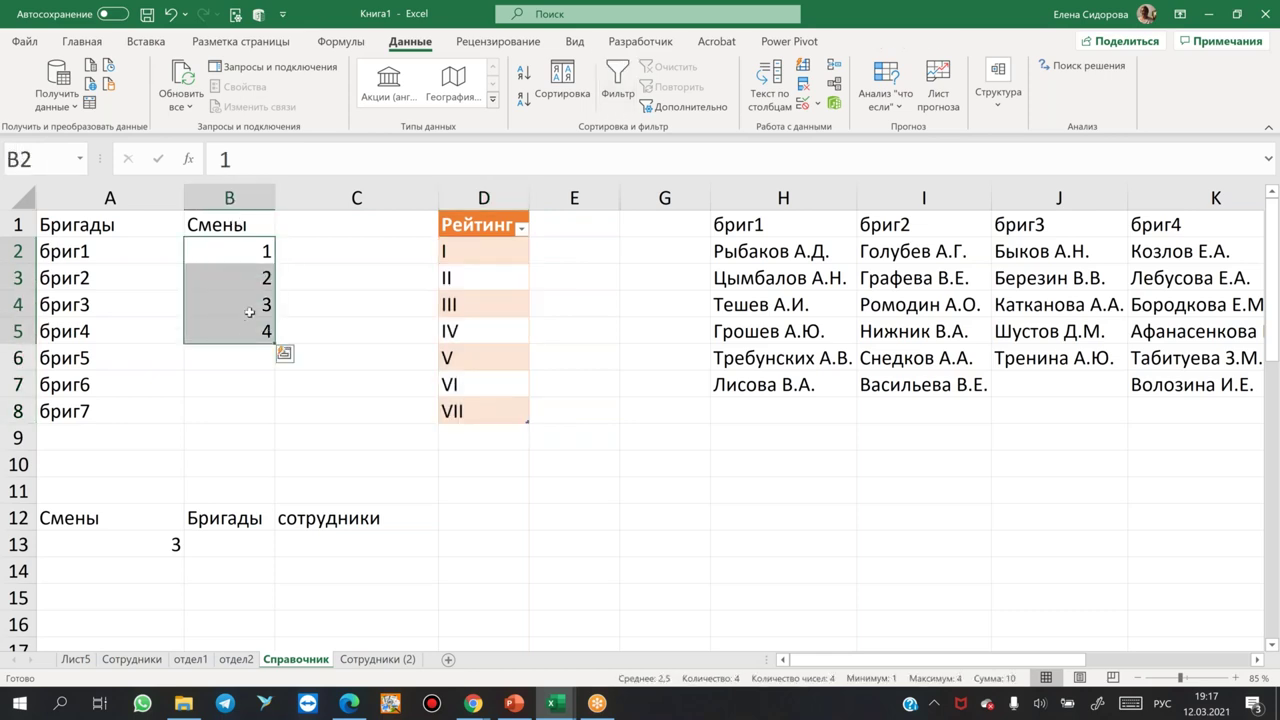
pyautogui.click(150, 543)
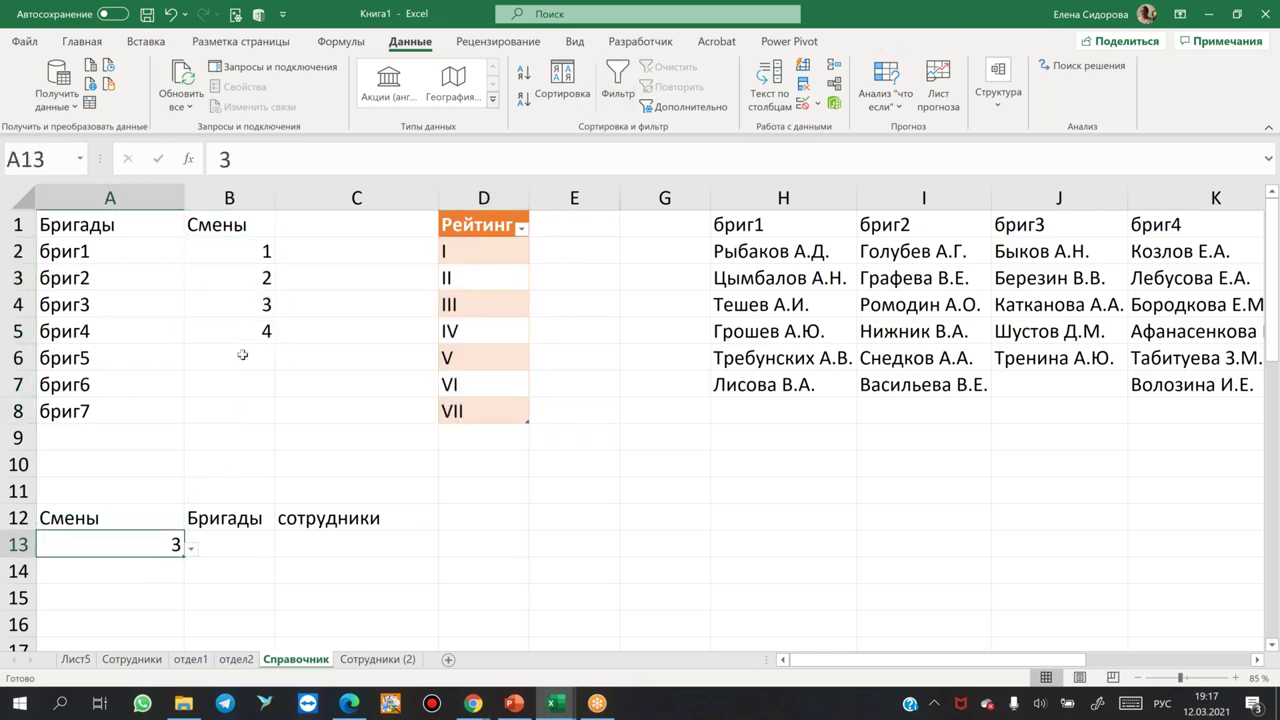
pyautogui.click(249, 543)
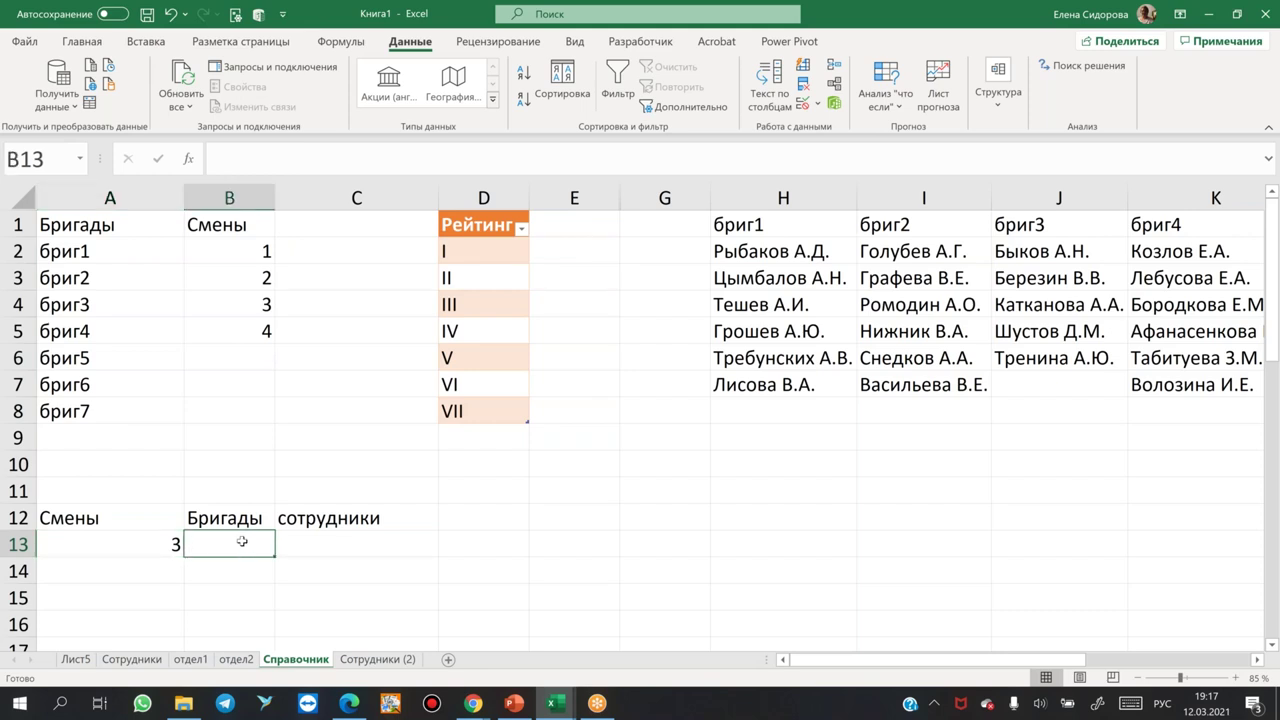
pyautogui.click(118, 228)
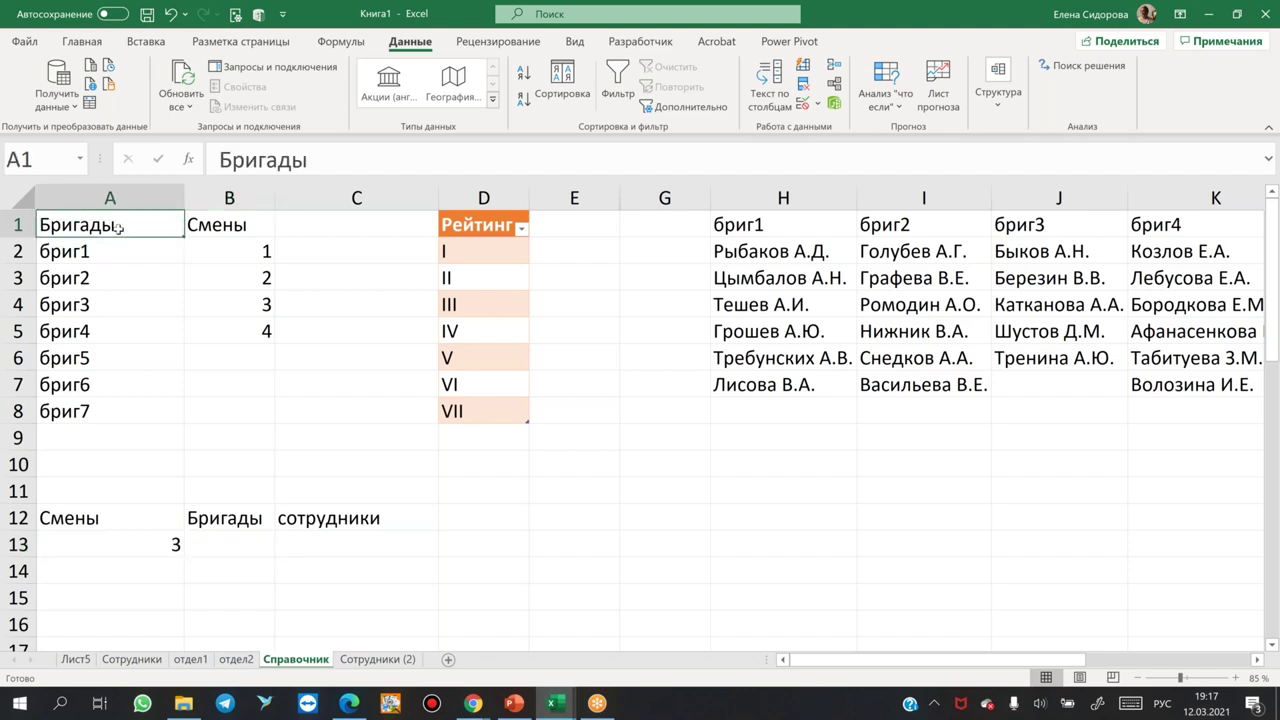
# Move the Смены list with its header from B1:B5 to column C, starting at C1.
pyautogui.click(229, 198)
pyautogui.moveTo(229, 225); pyautogui.dragTo(252, 330)
pyautogui.moveTo(270, 262); pyautogui.dragTo(316, 267)
# Convert the Бригады list A1:A8 to a table with headers and create a named range from its top row.
pyautogui.click(105, 257)
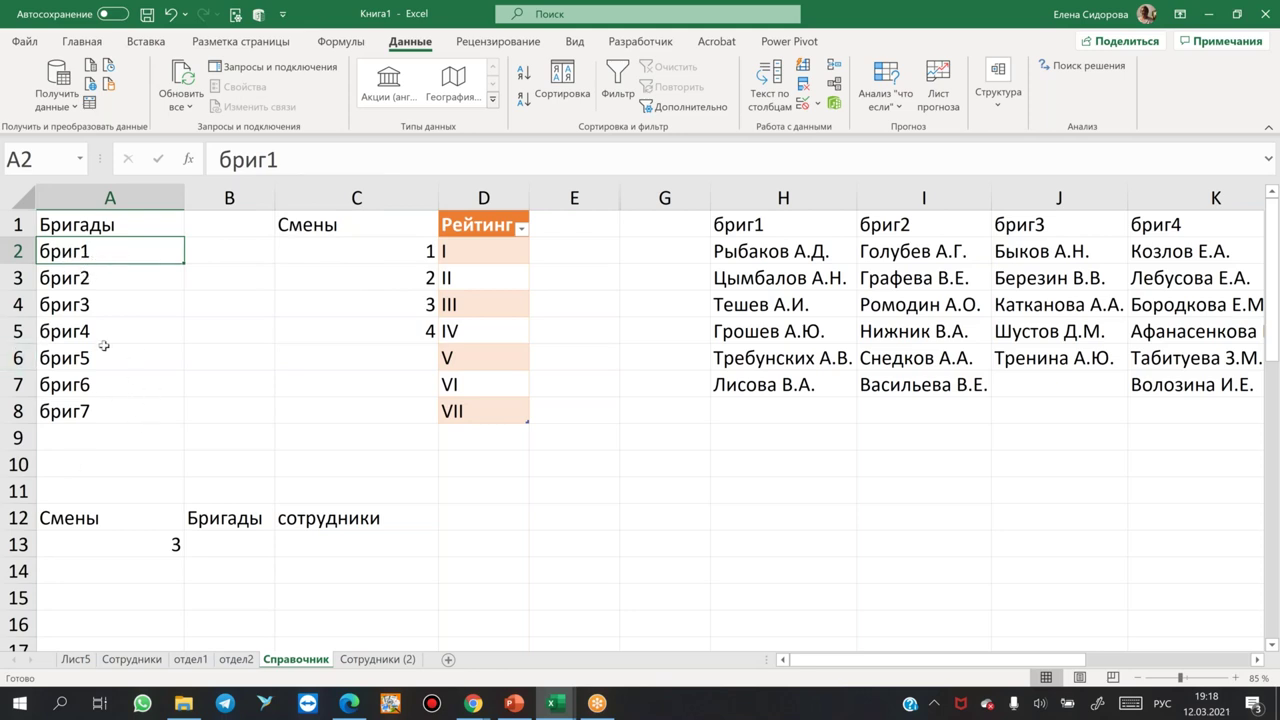
pyautogui.click(92, 305)
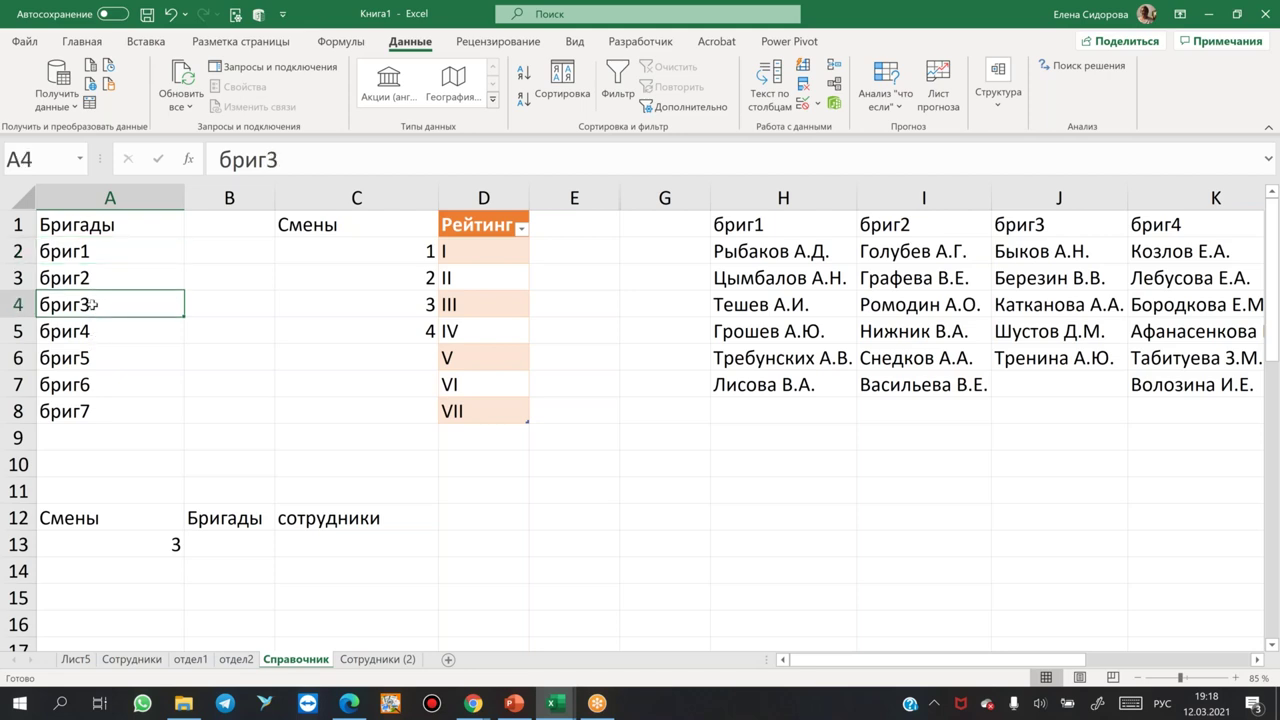
pyautogui.hotkey('ctrl', 't')
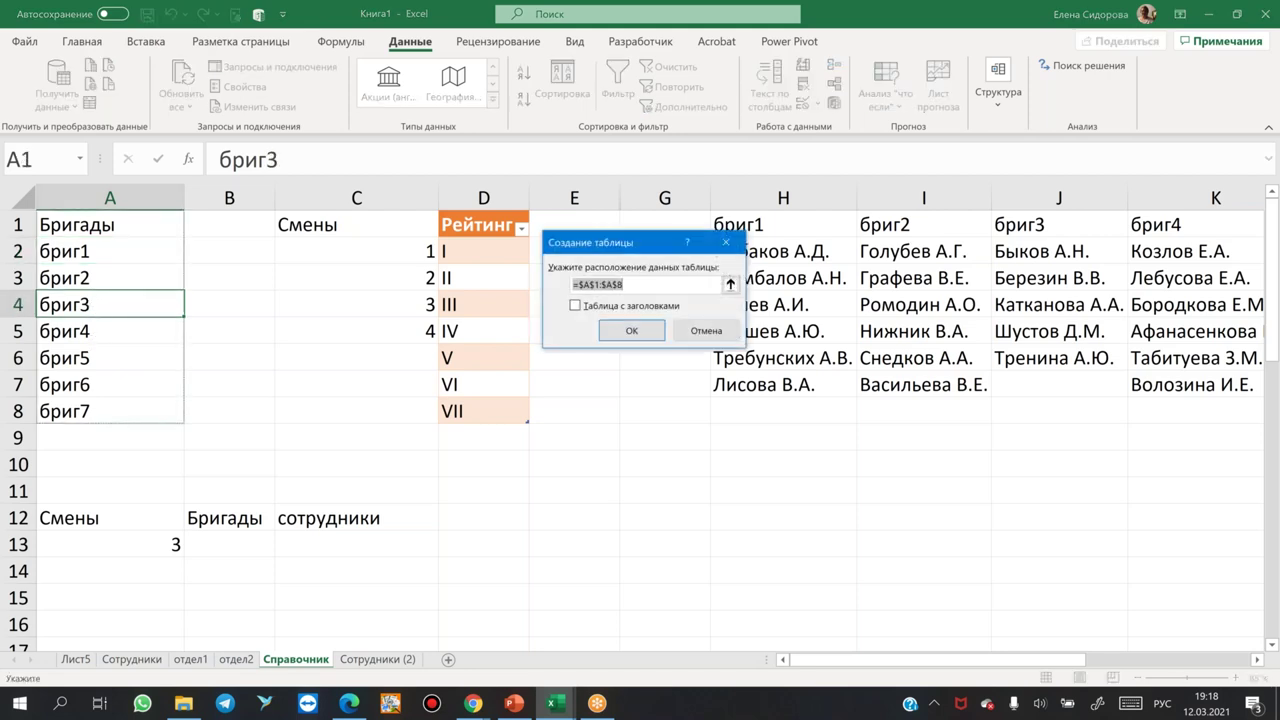
pyautogui.click(576, 306)
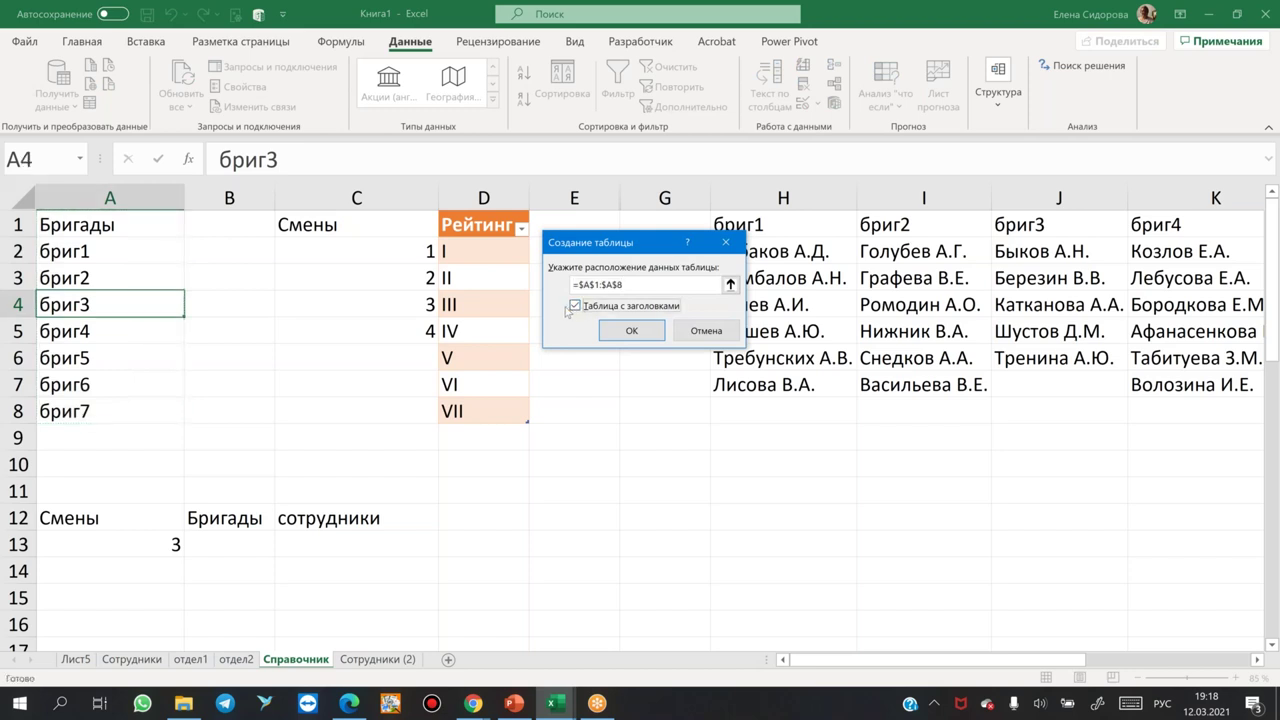
pyautogui.press('Return')
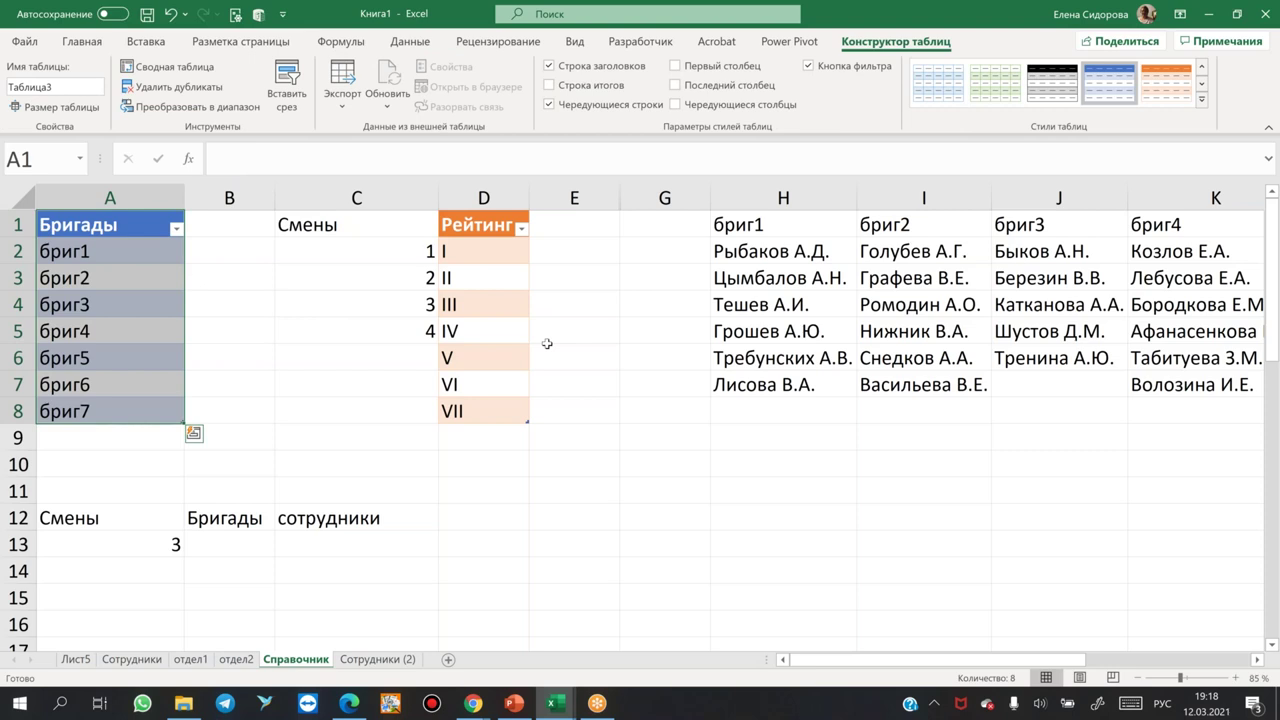
pyautogui.hotkey('ctrl', 'shift', 'F3')
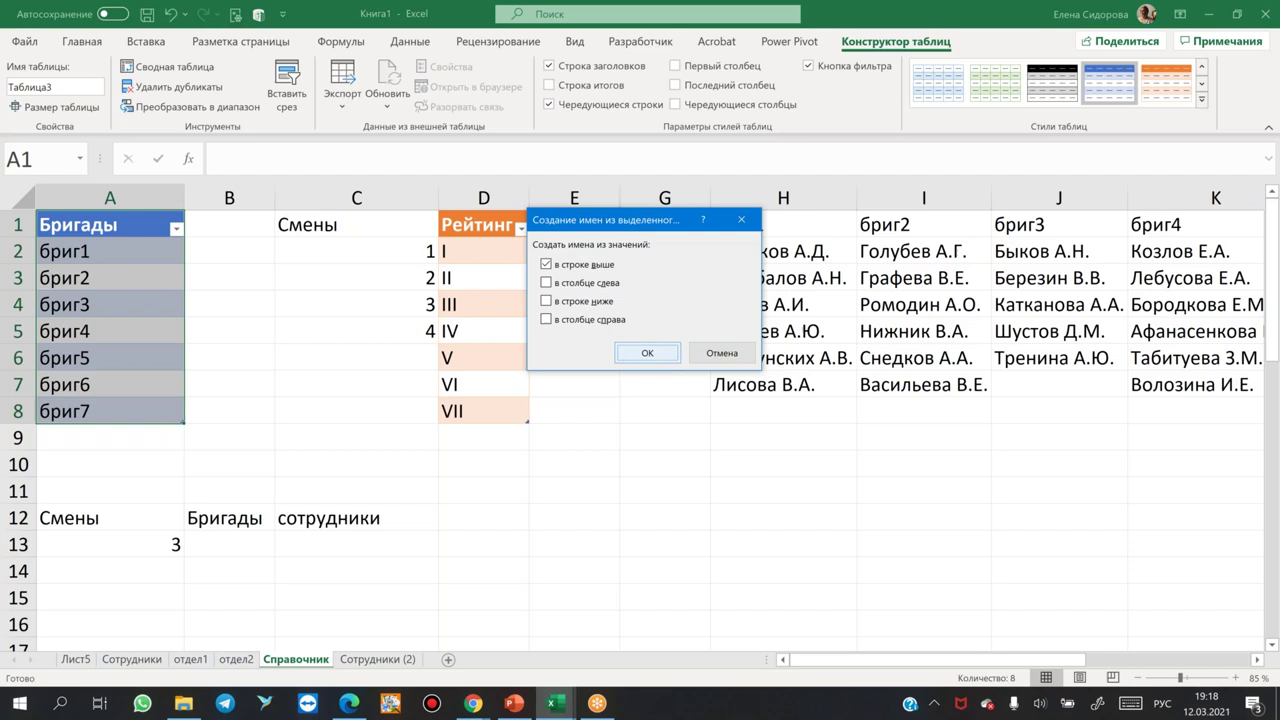
pyautogui.click(647, 353)
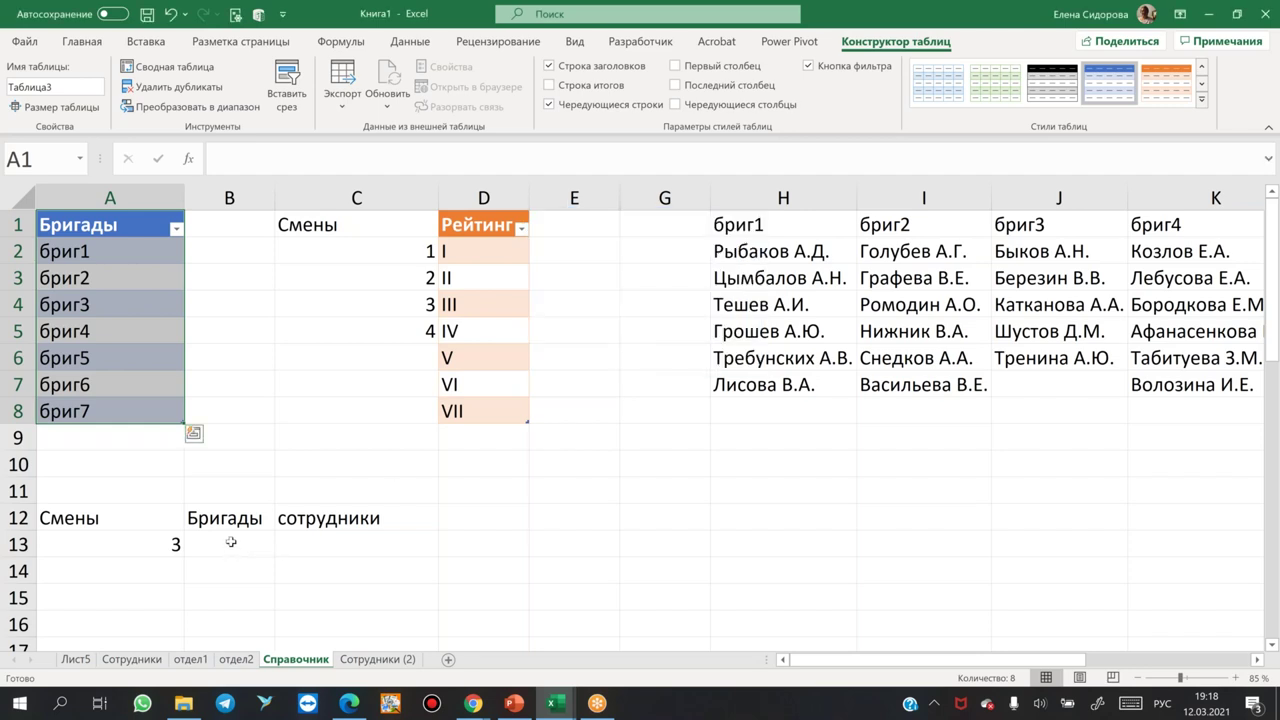
# Add a list data validation to B13 with source =Бригады and choose бриг5 from its dropdown.
pyautogui.click(230, 541)
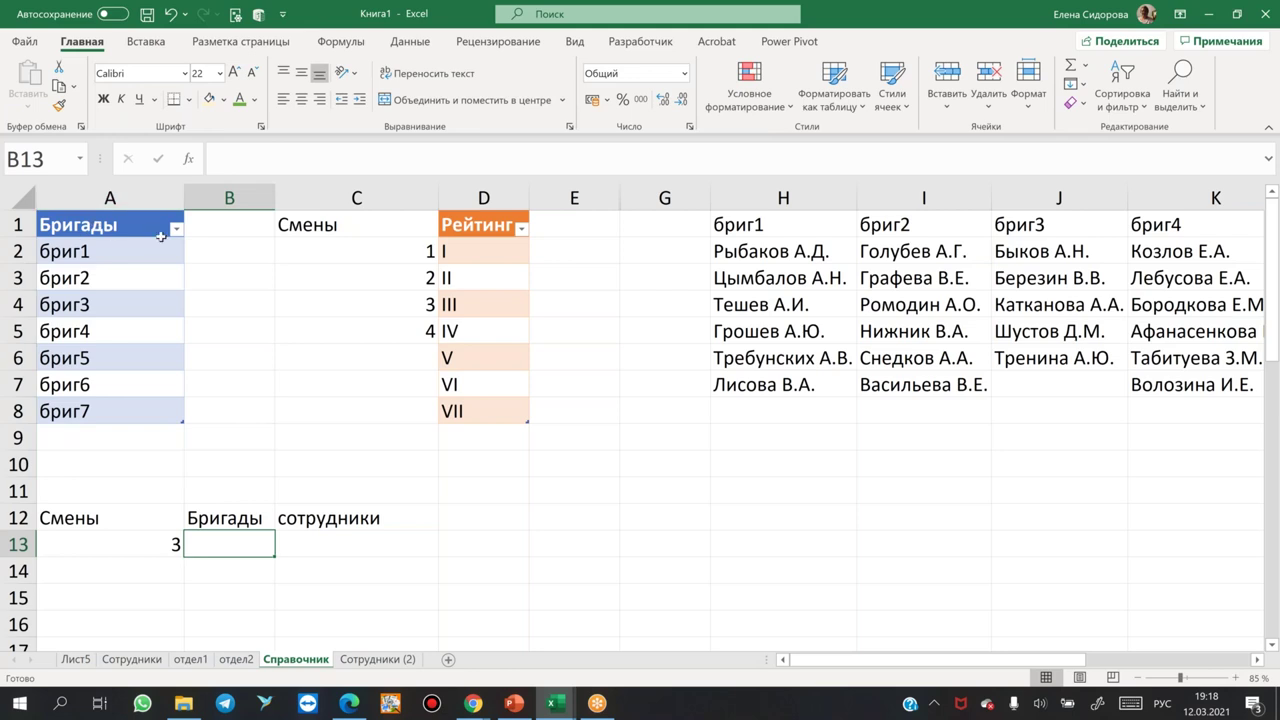
pyautogui.click(404, 43)
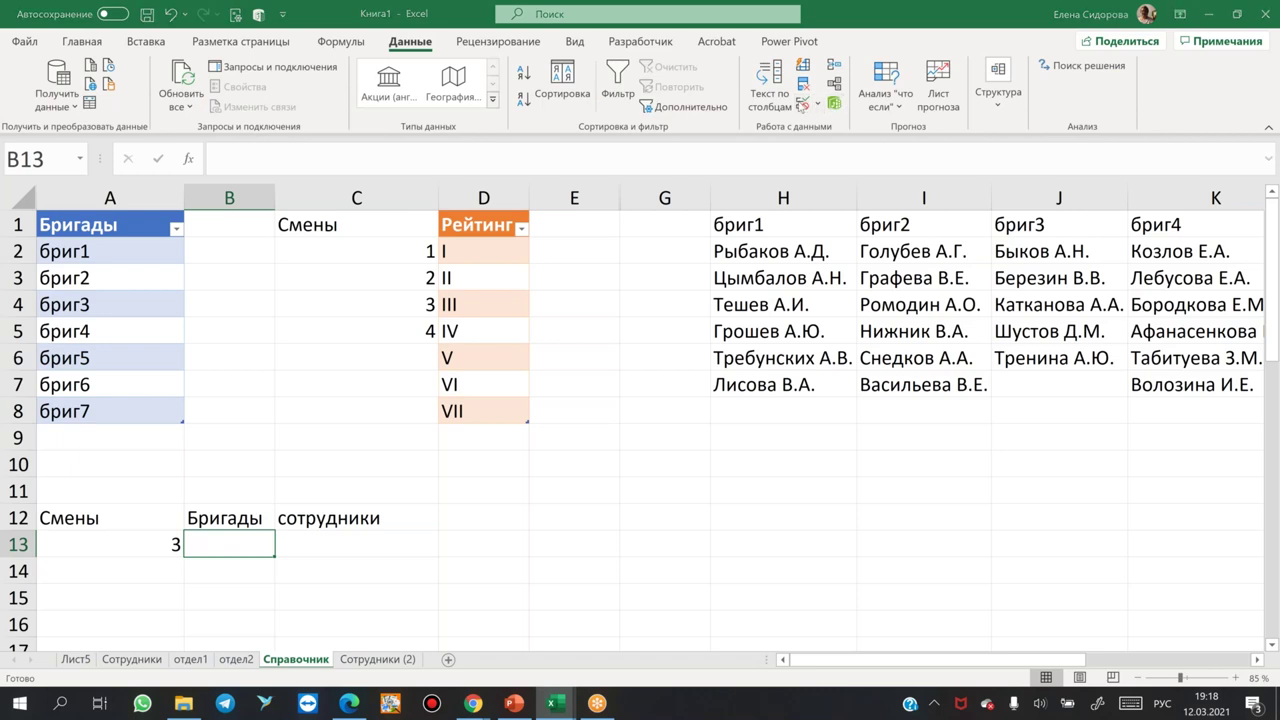
pyautogui.click(802, 103)
pyautogui.click(589, 245)
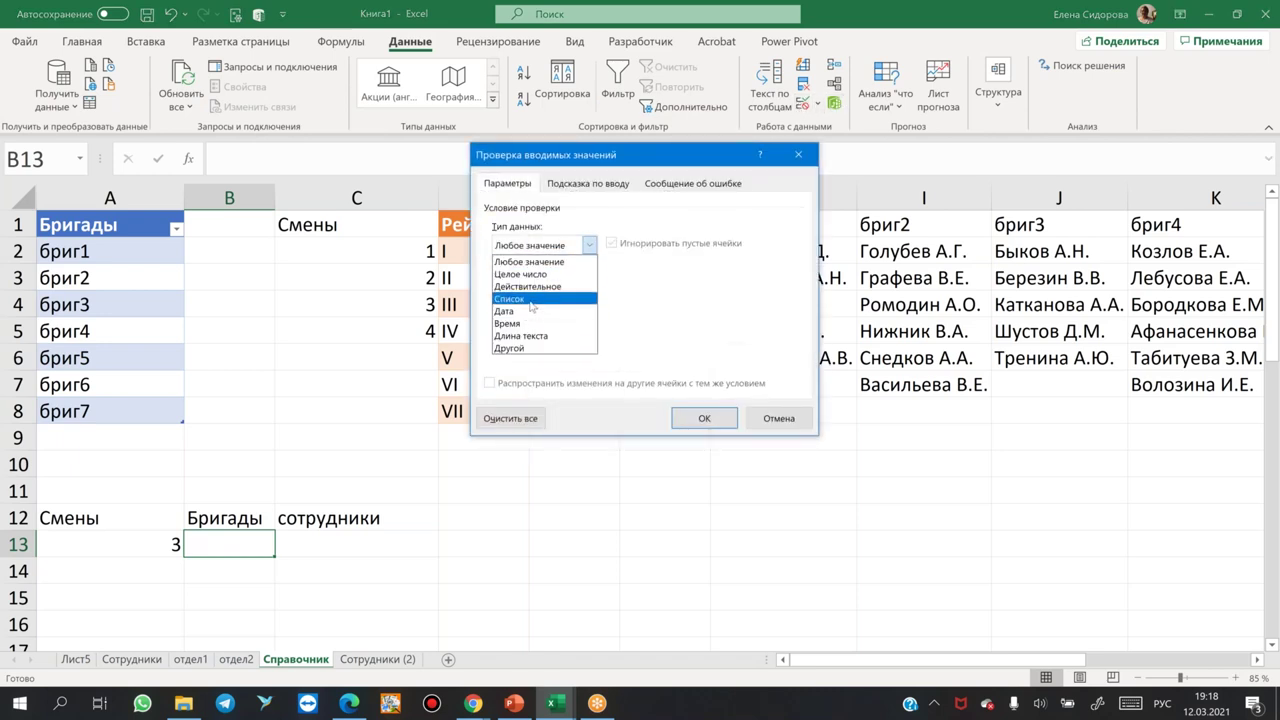
pyautogui.click(530, 300)
pyautogui.click(520, 321)
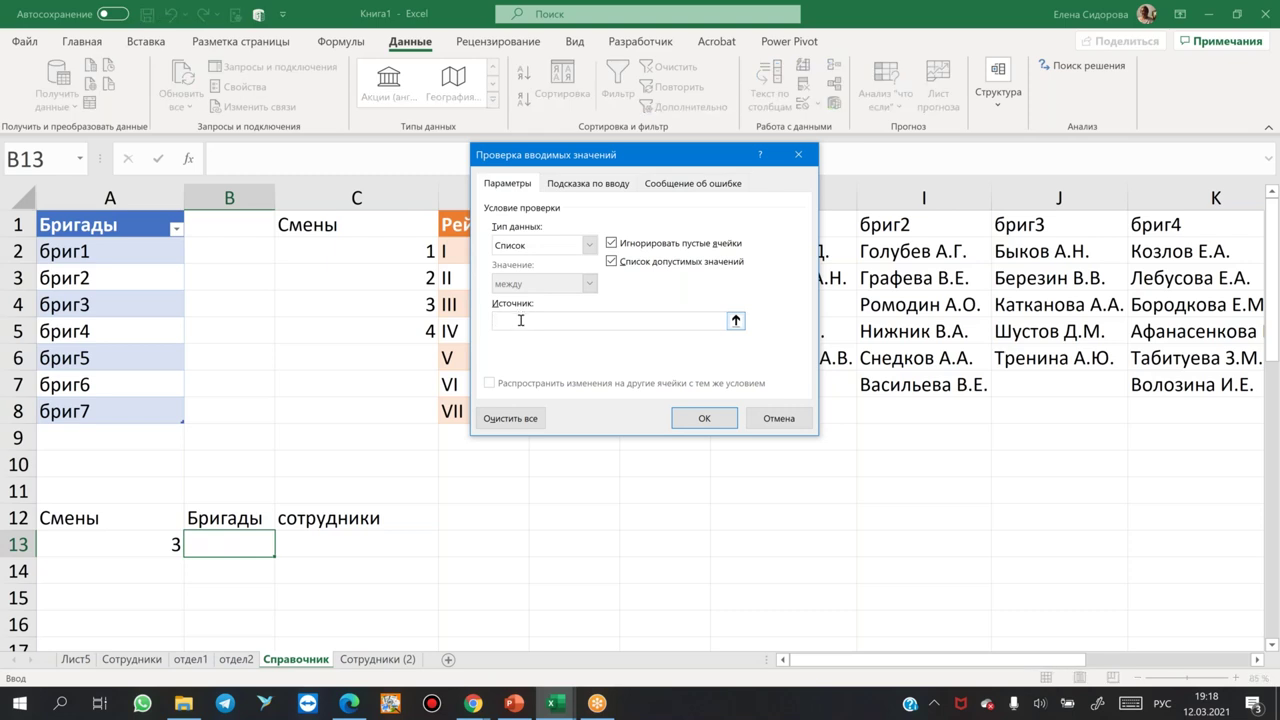
pyautogui.press('F3')
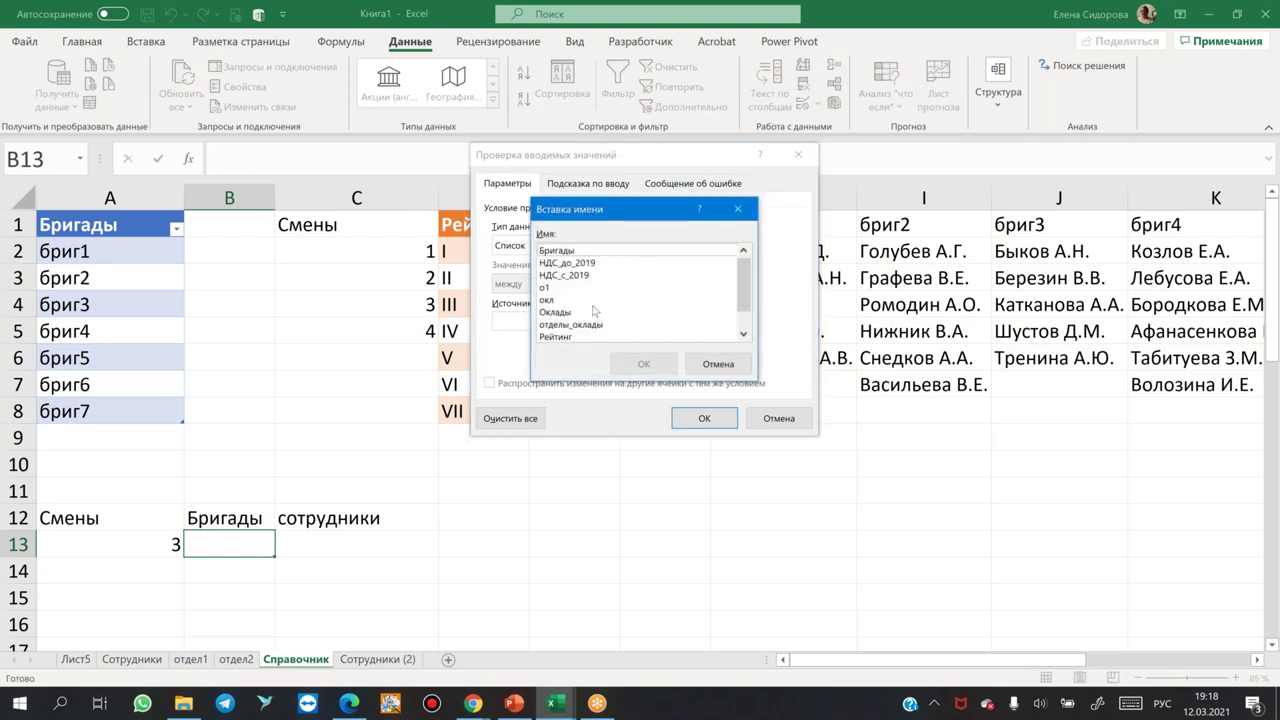
pyautogui.click(560, 250)
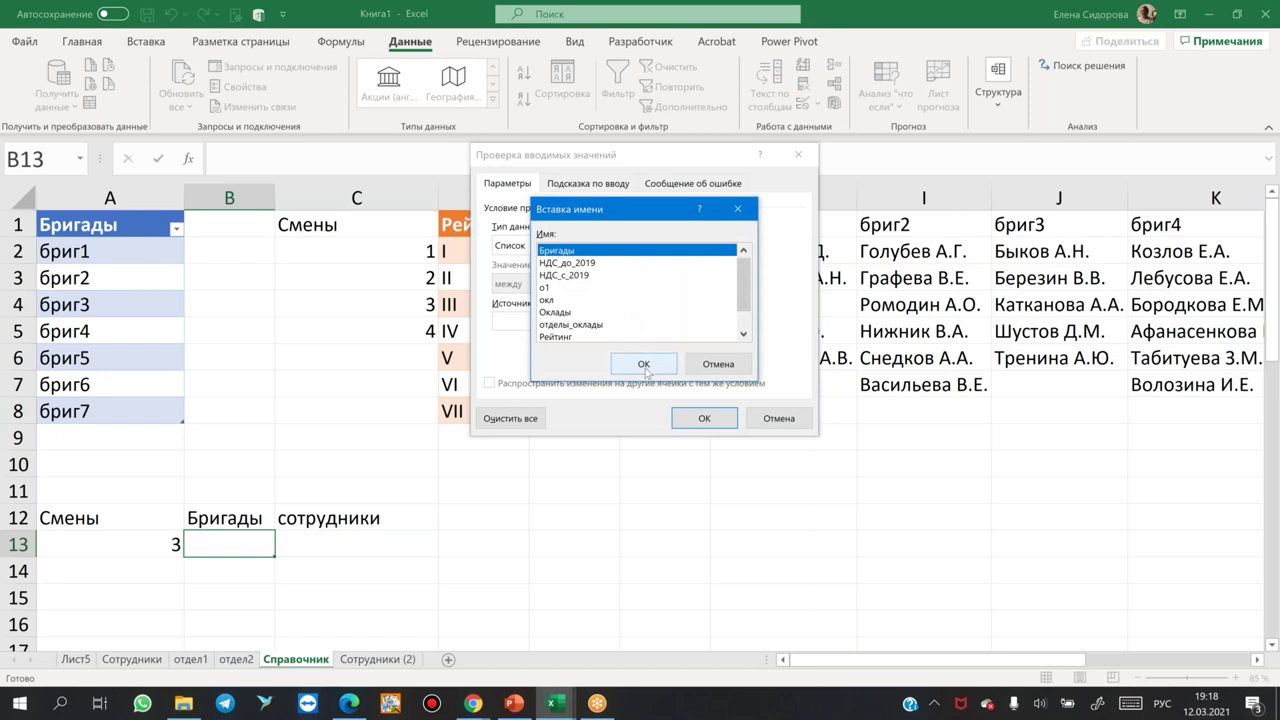
pyautogui.click(644, 364)
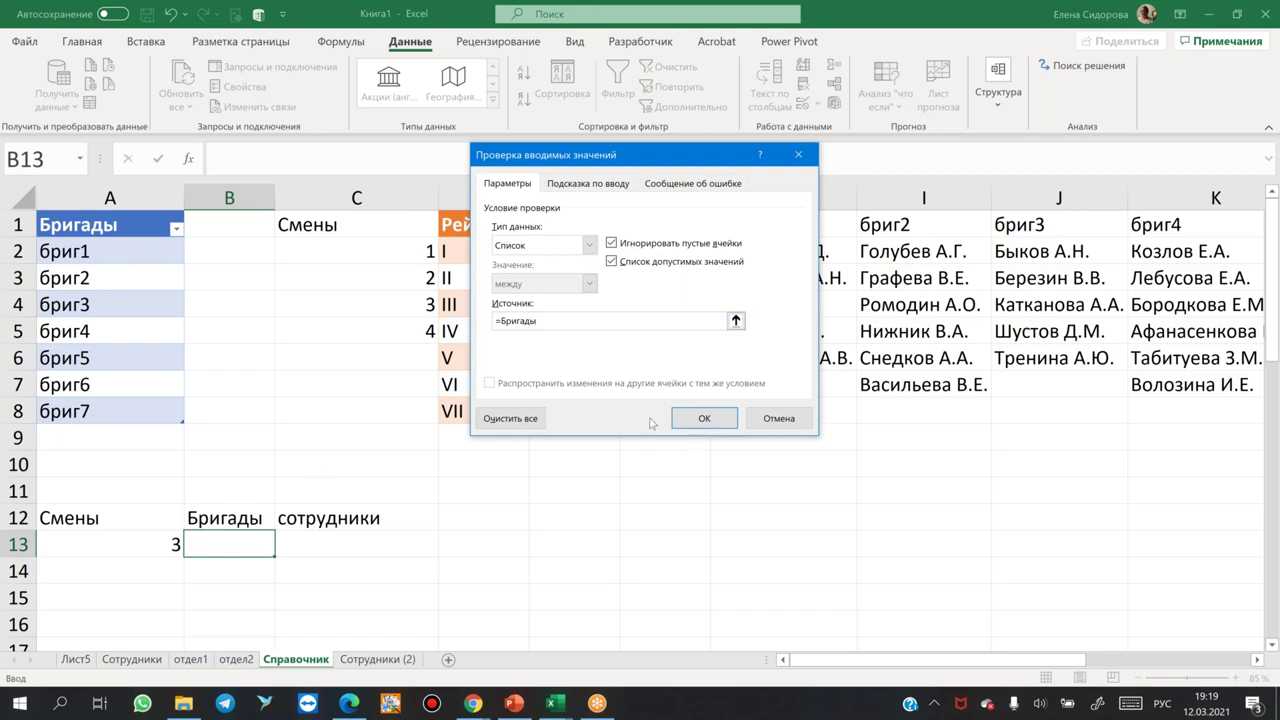
pyautogui.click(704, 418)
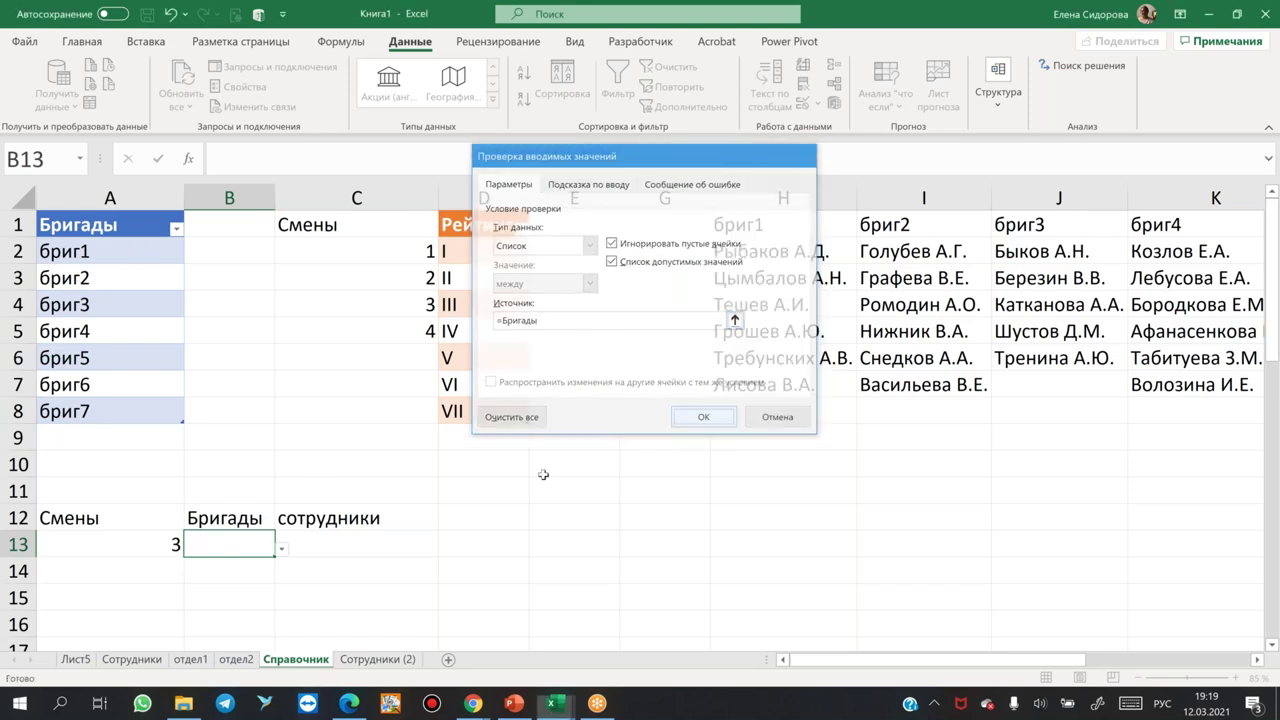
pyautogui.click(283, 548)
pyautogui.click(248, 604)
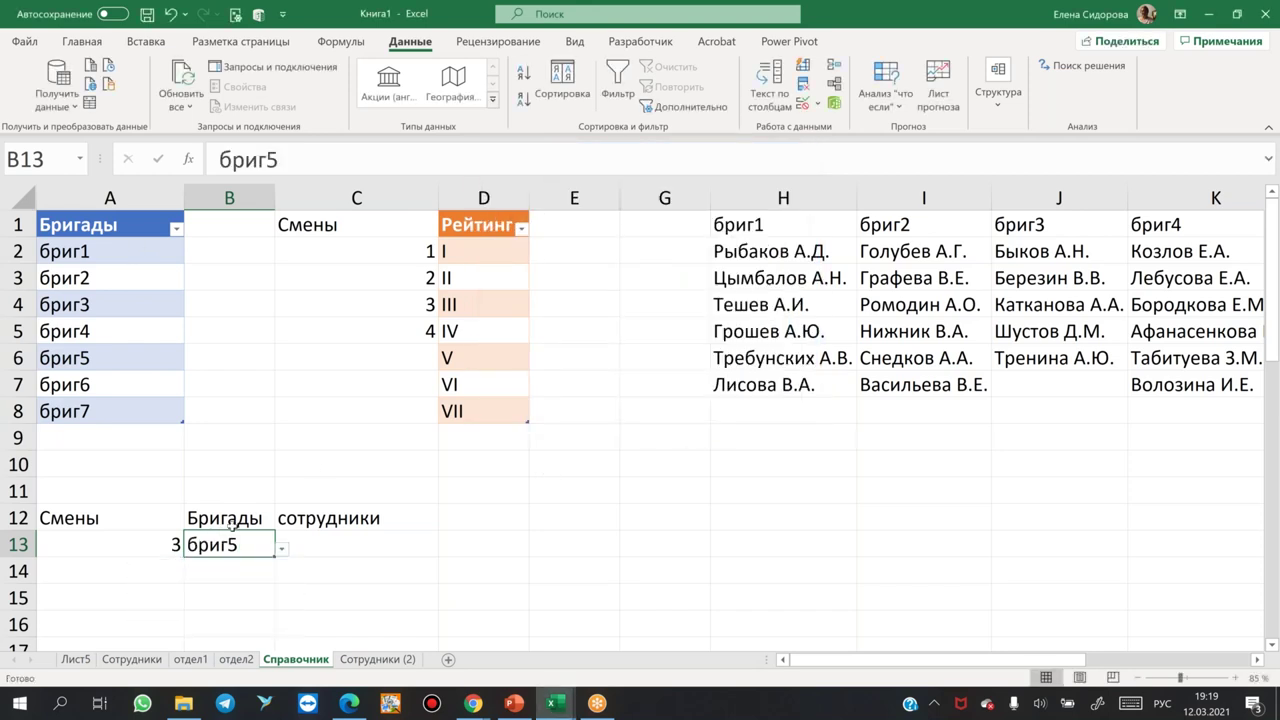
# Add the test entry увук below the Бригады table in A9 and check the dropdown options in B13.
pyautogui.click(109, 432)
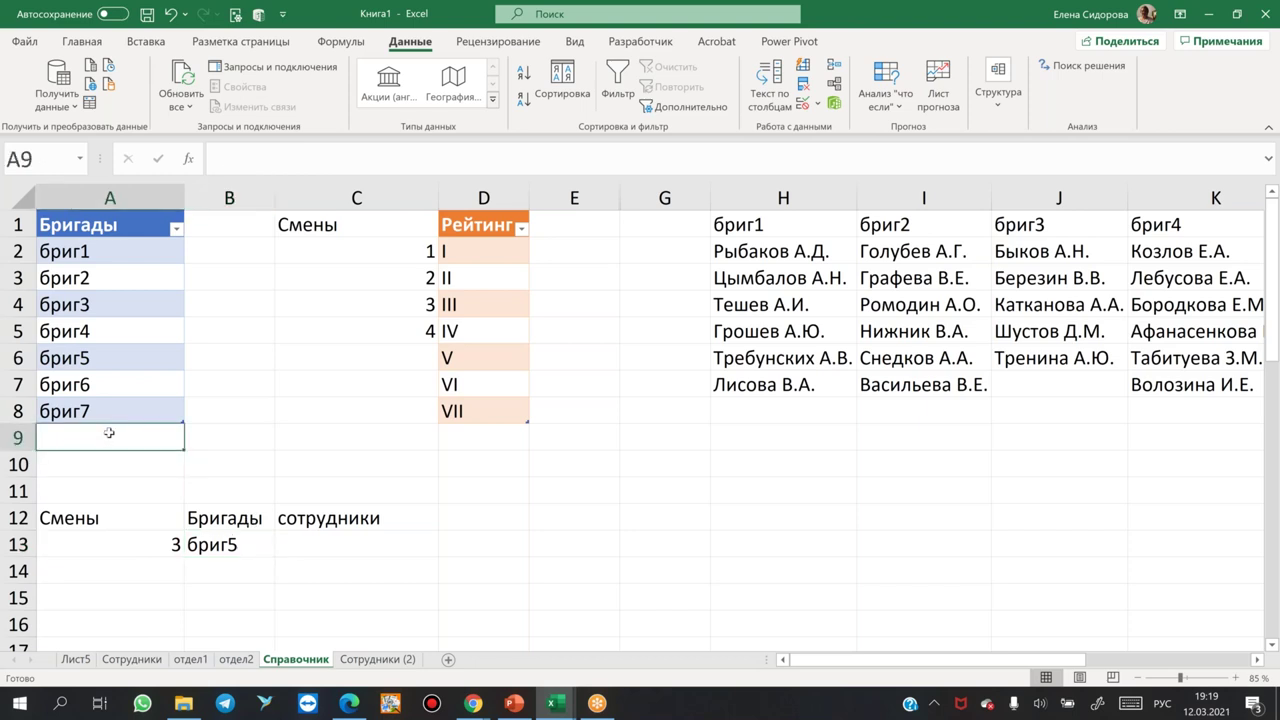
pyautogui.write('увук')
pyautogui.press('Return')
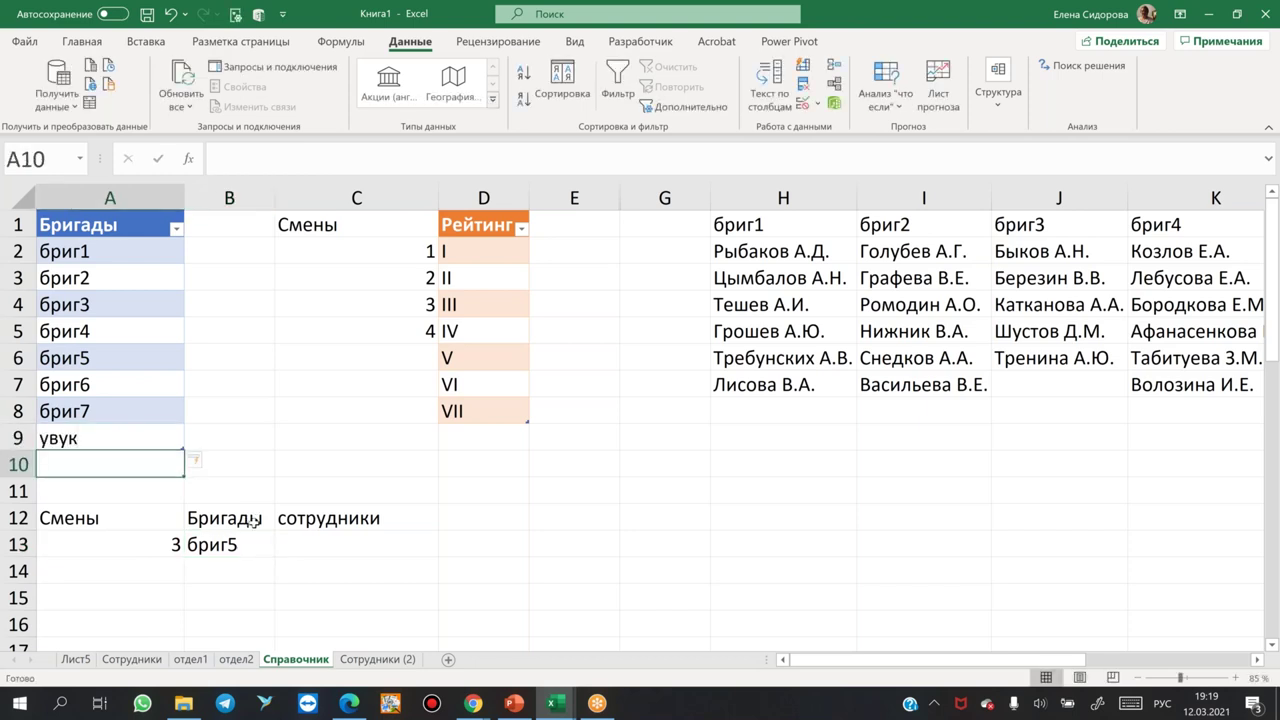
pyautogui.click(235, 545)
pyautogui.click(283, 549)
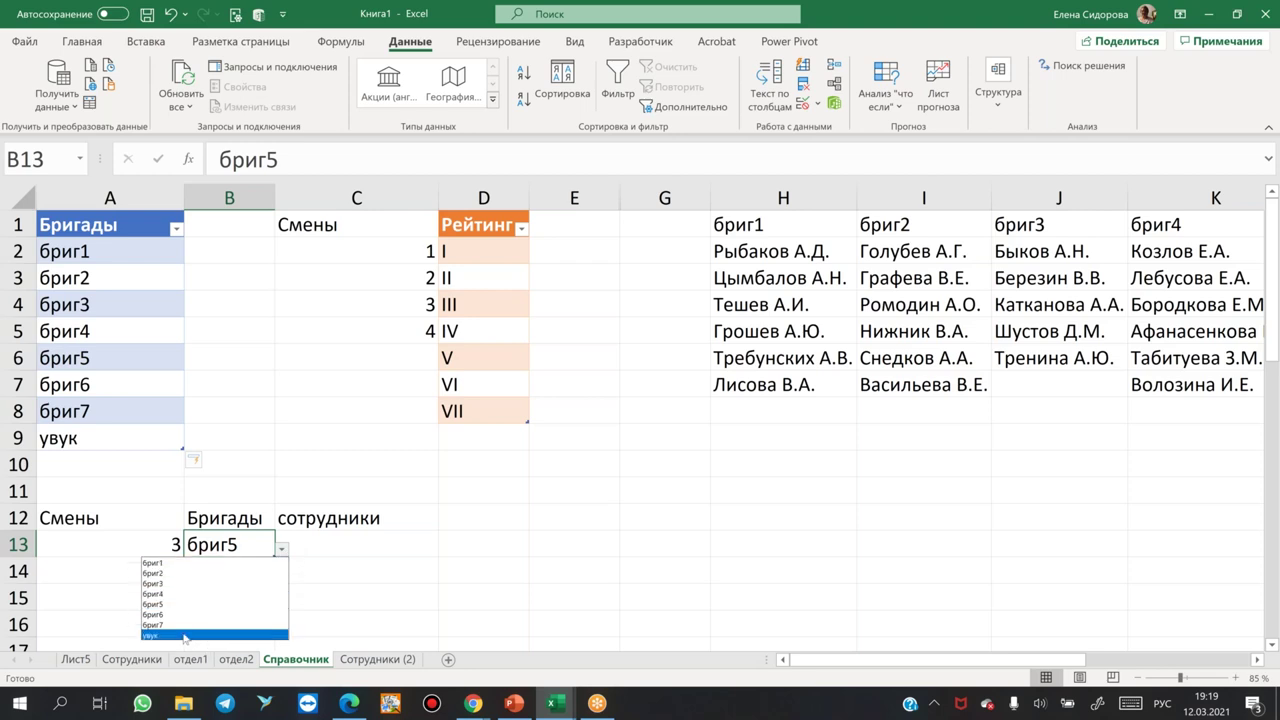
# Delete the test entry увук, shrink the Бригады table to end at row 8, and recheck the dropdown in B13.
pyautogui.click(117, 442)
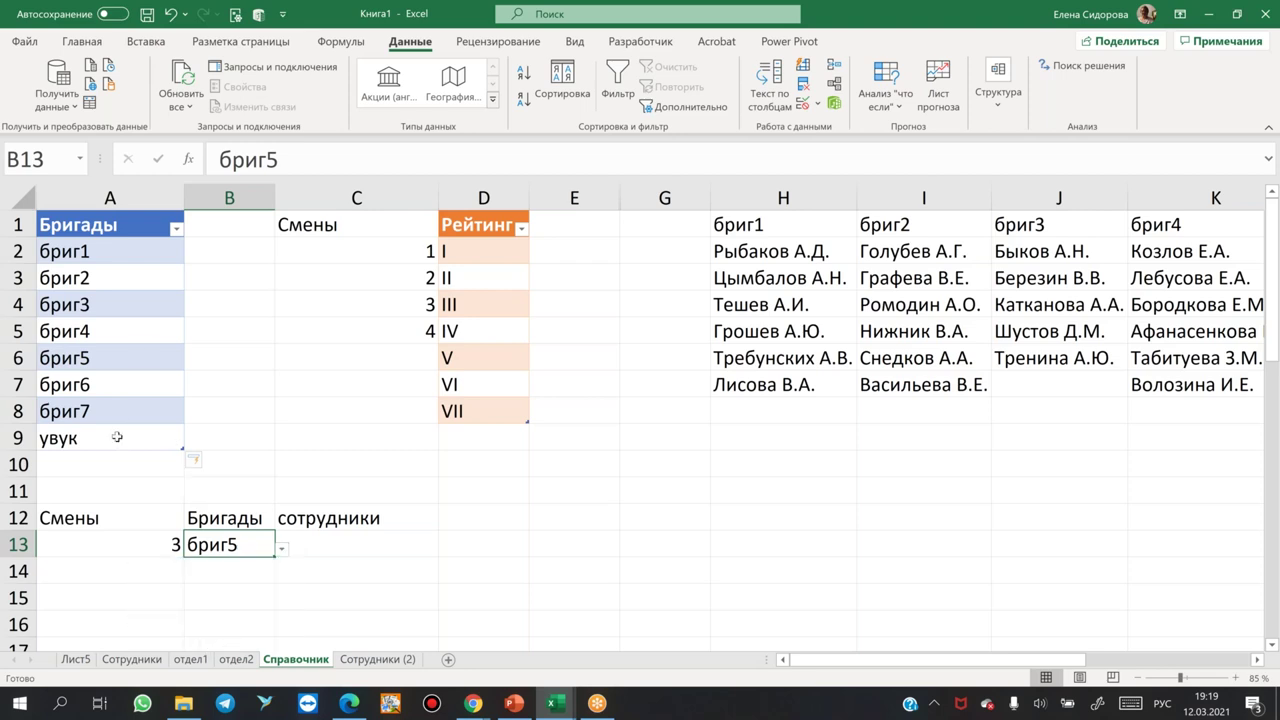
pyautogui.click(118, 438)
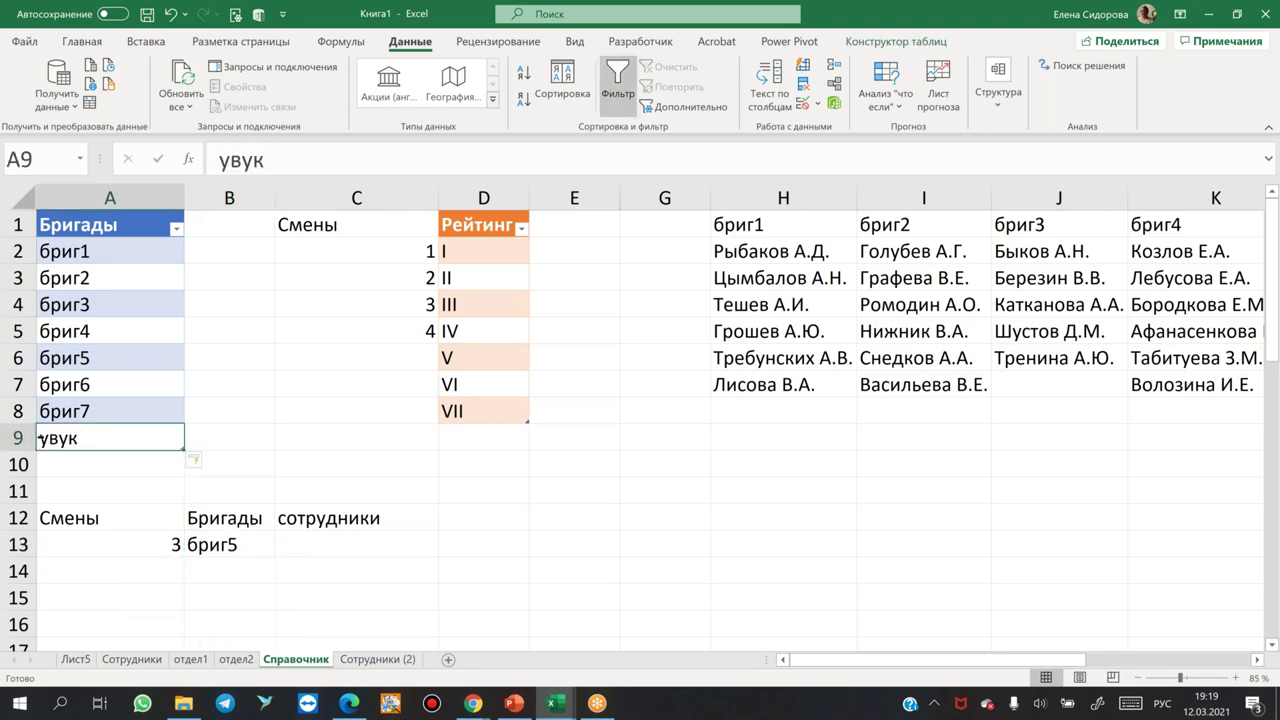
pyautogui.press('Delete')
pyautogui.click(30, 438)
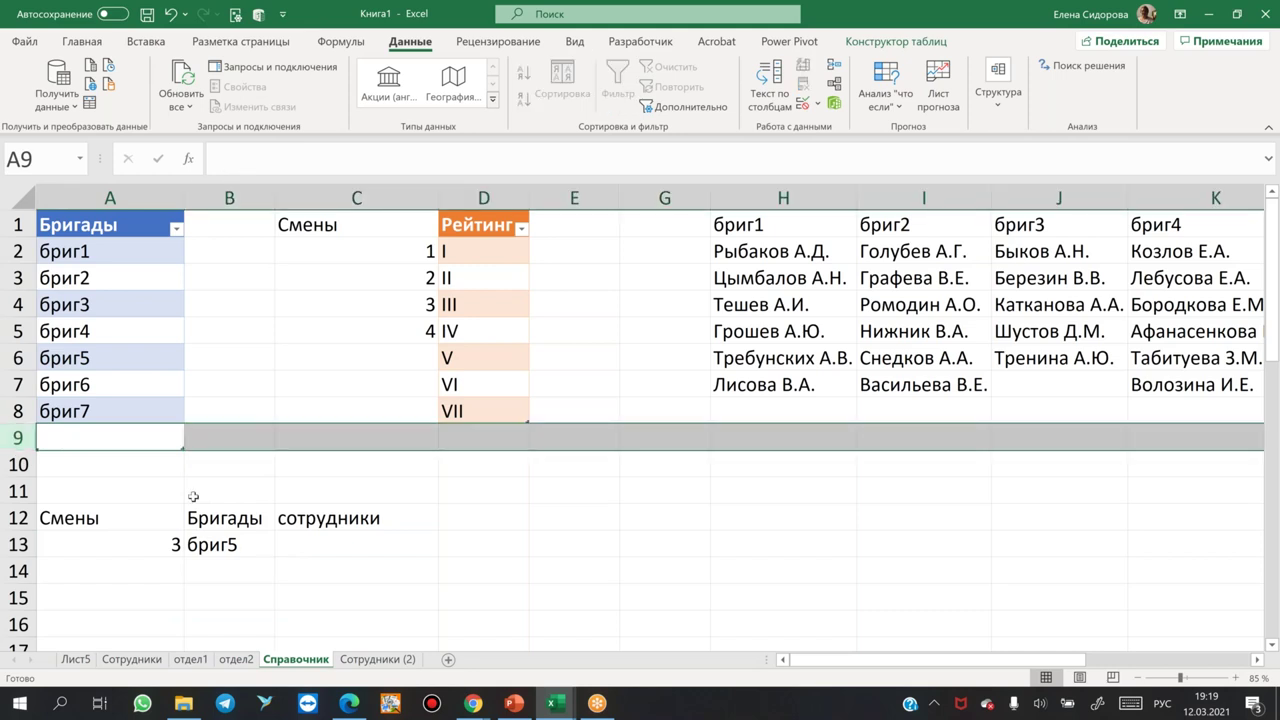
pyautogui.press('Up')
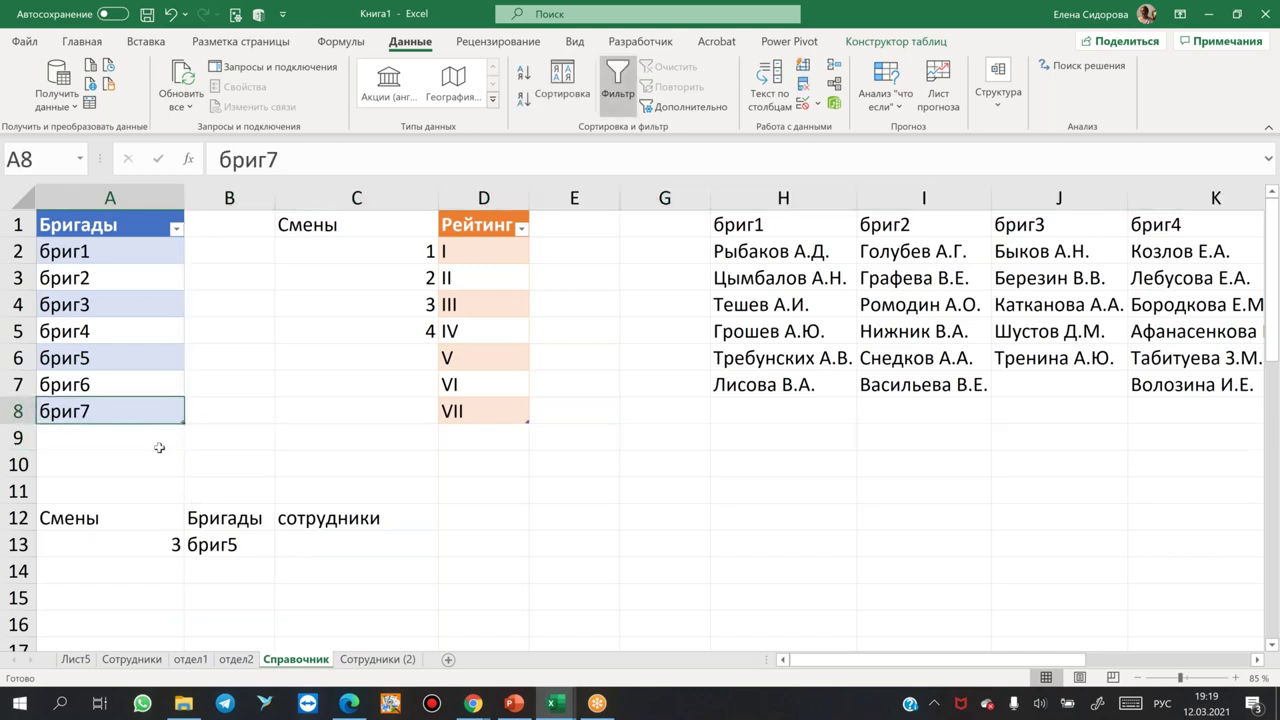
pyautogui.click(258, 548)
pyautogui.click(282, 548)
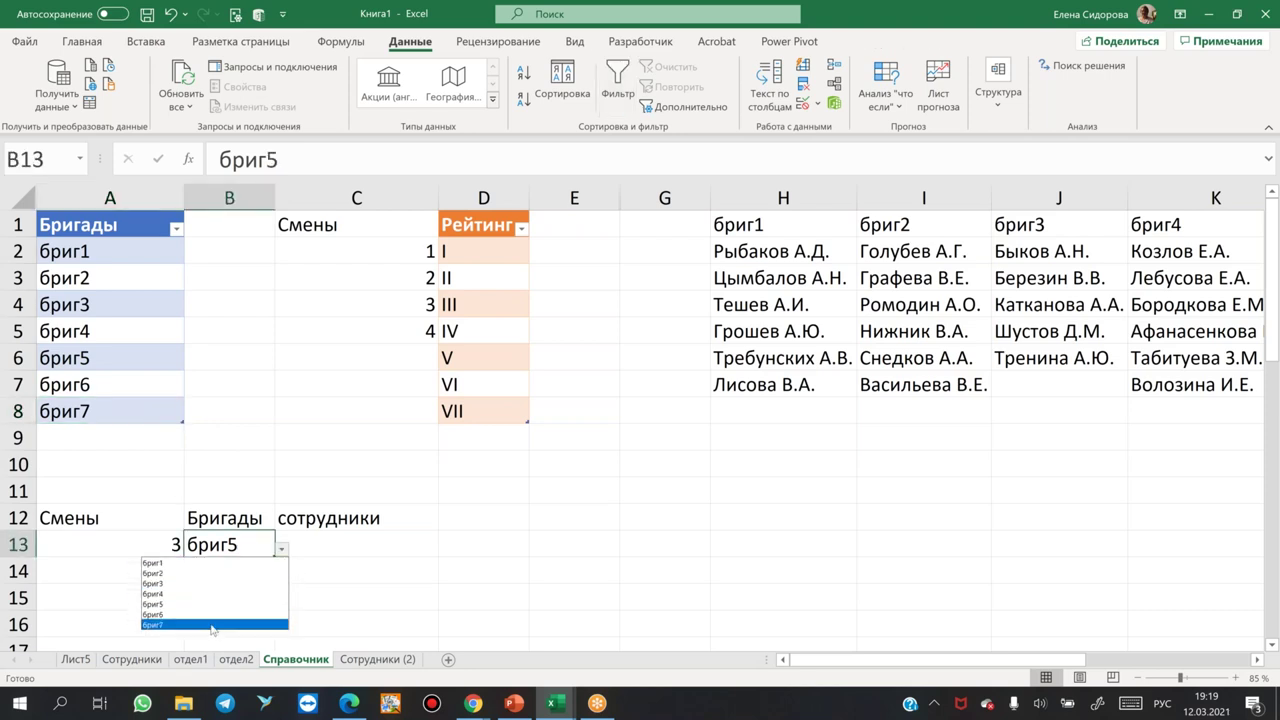
pyautogui.press('Escape')
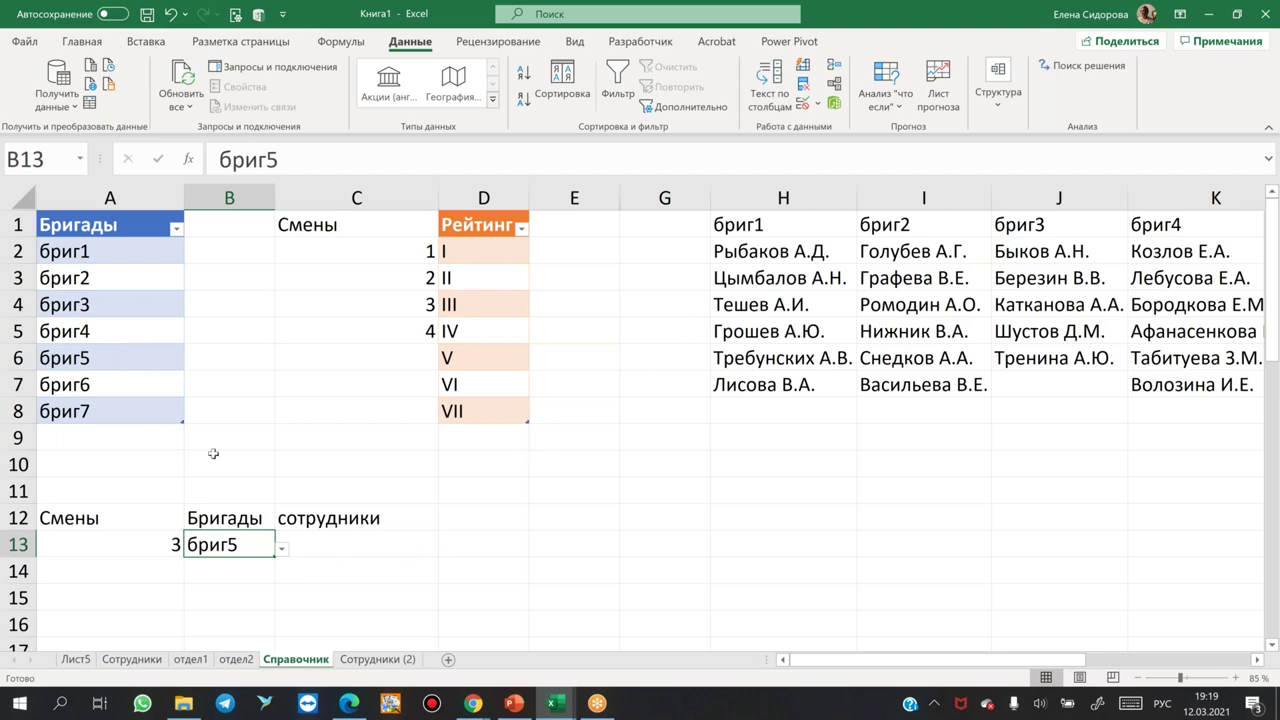
# Choose бриг1 from the dropdown in B13 and select the бриг1 employee names in H2:H7.
pyautogui.click(282, 548)
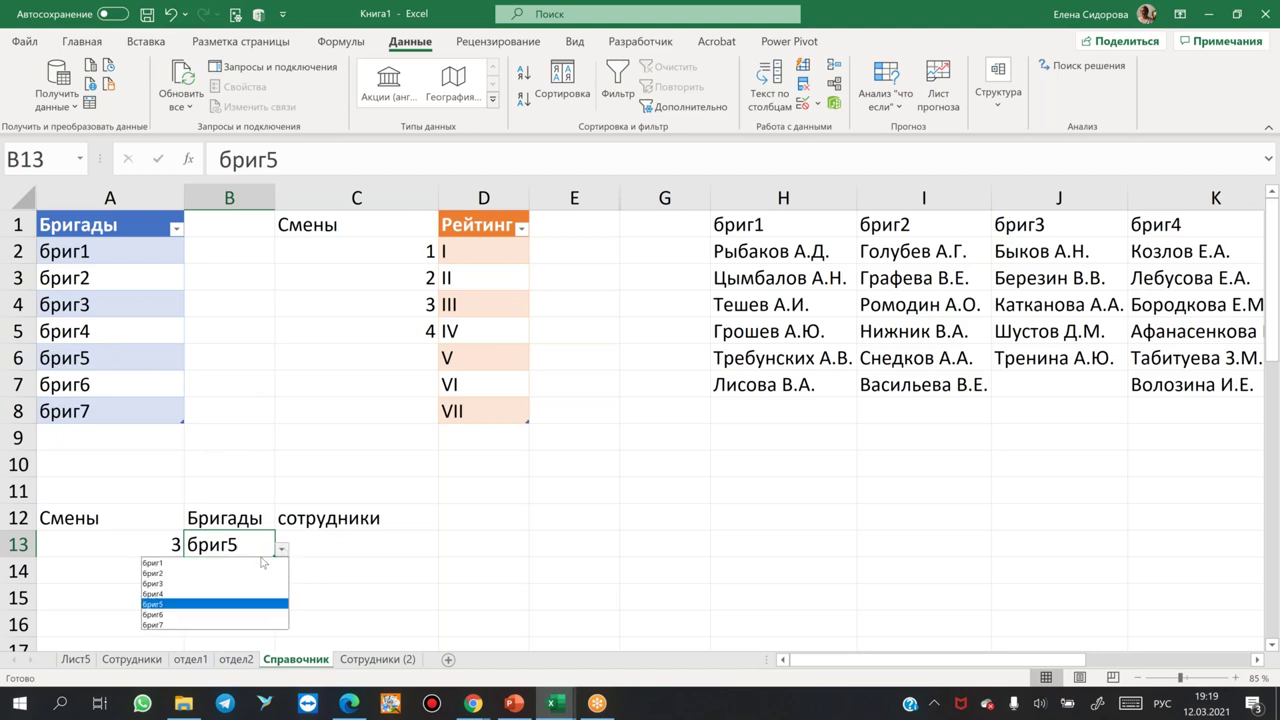
pyautogui.click(190, 563)
pyautogui.click(278, 540)
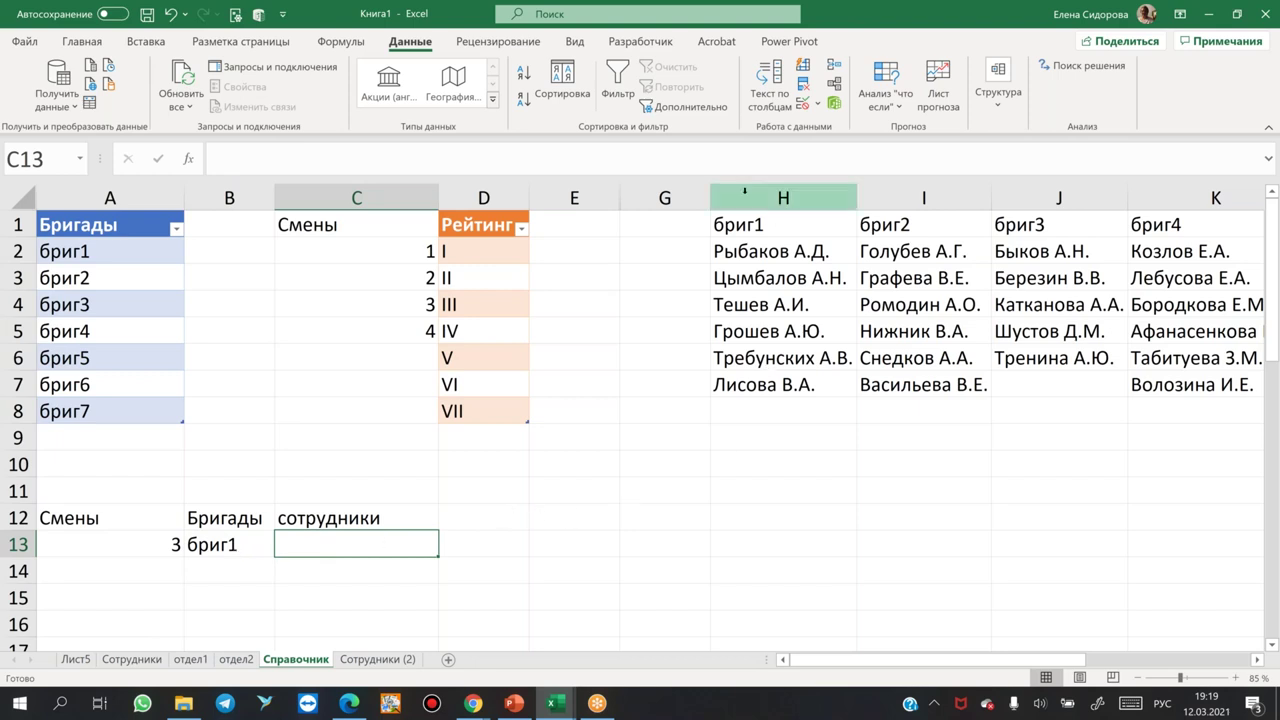
pyautogui.moveTo(770, 248); pyautogui.dragTo(770, 390)
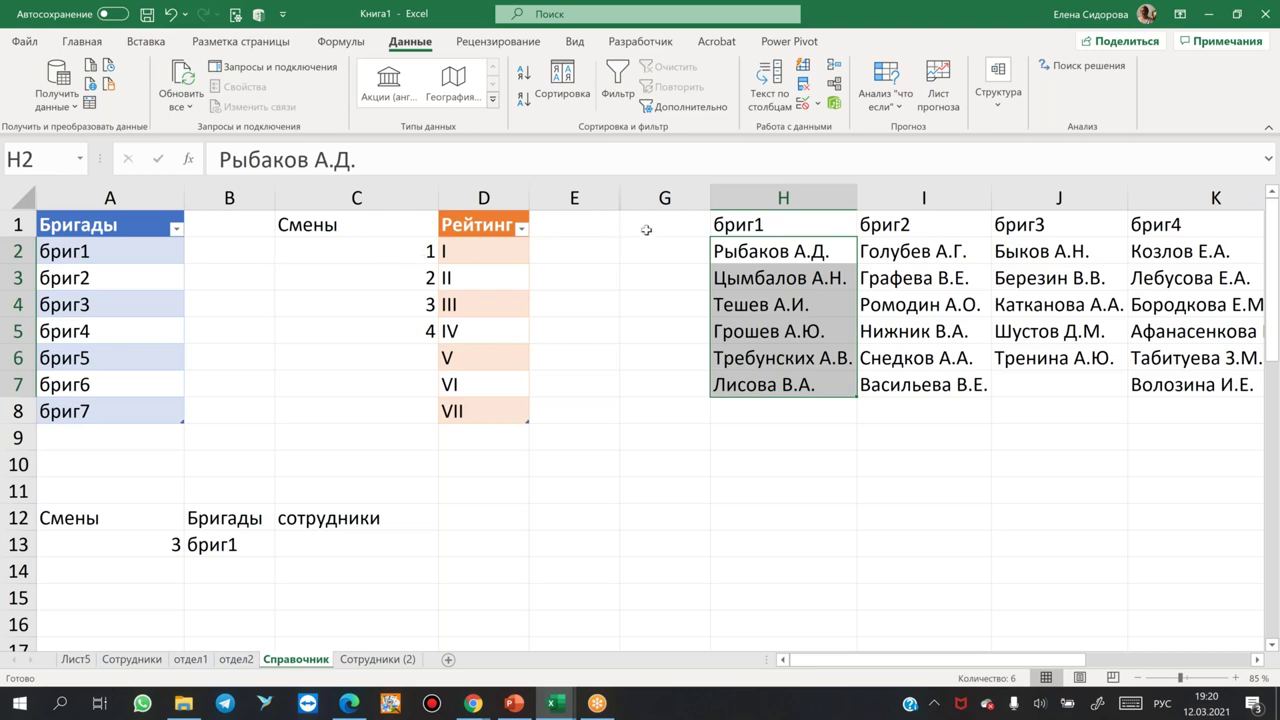
# Review the employee lists under the бриг1 to бриг7 headers in columns H to N and the empty сотрудники cell C13.
pyautogui.moveTo(735, 224); pyautogui.dragTo(1092, 229)
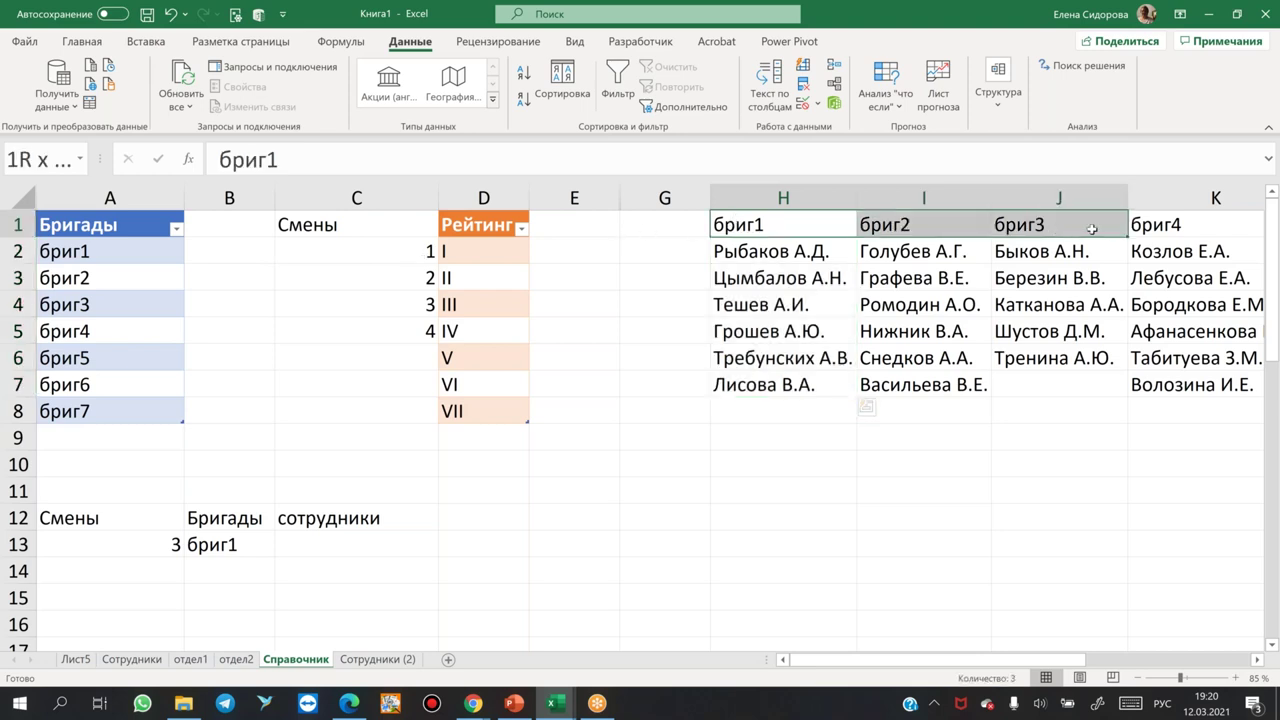
pyautogui.moveTo(745, 252); pyautogui.dragTo(758, 390)
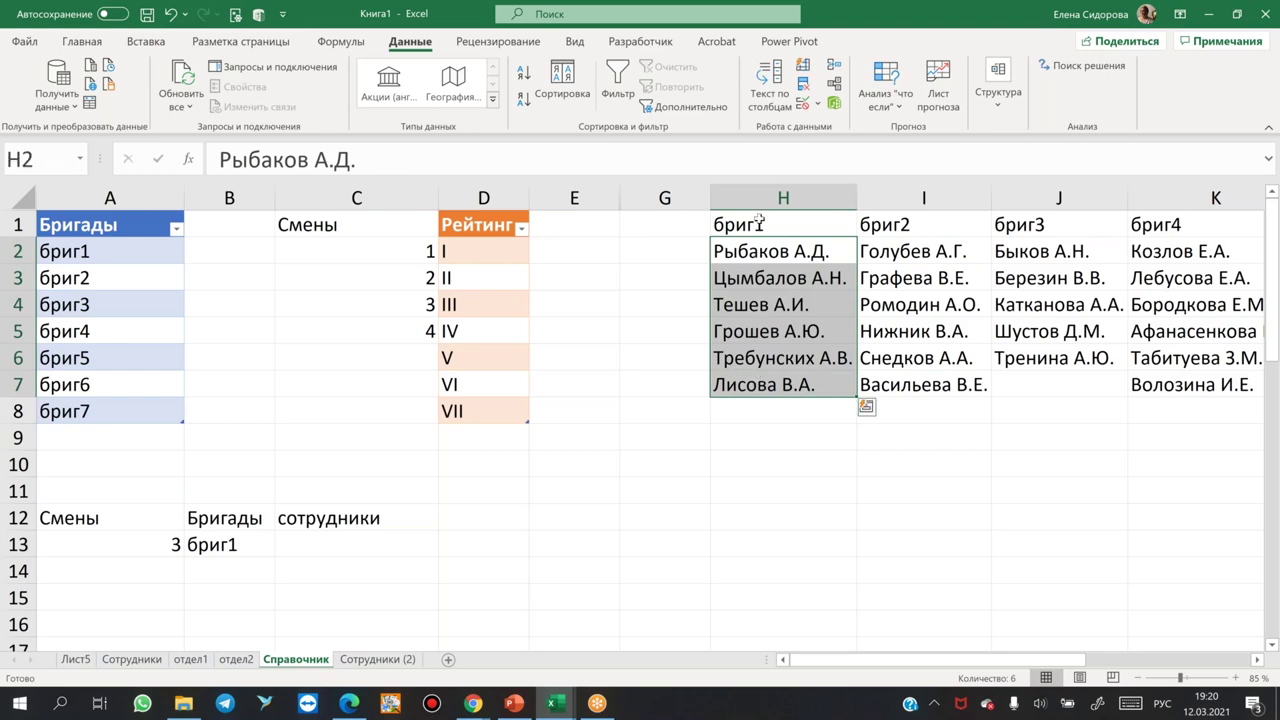
pyautogui.click(755, 220)
pyautogui.moveTo(900, 246); pyautogui.dragTo(904, 386)
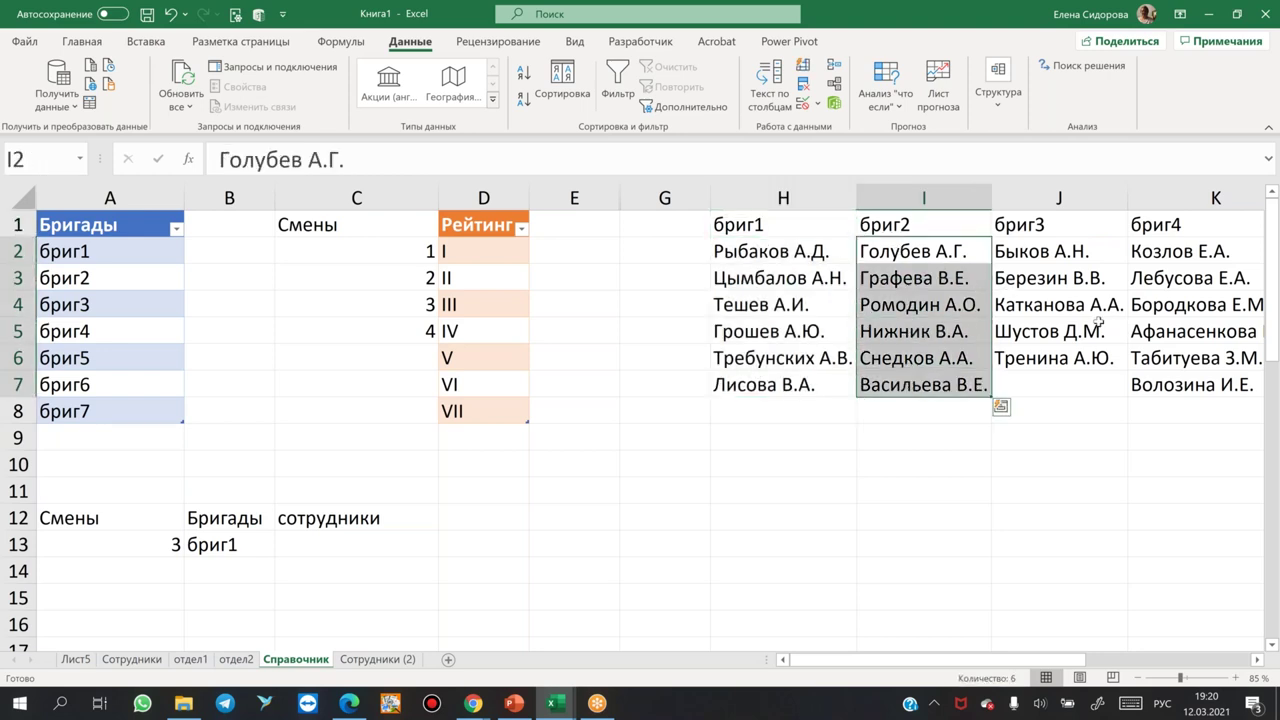
pyautogui.click(334, 549)
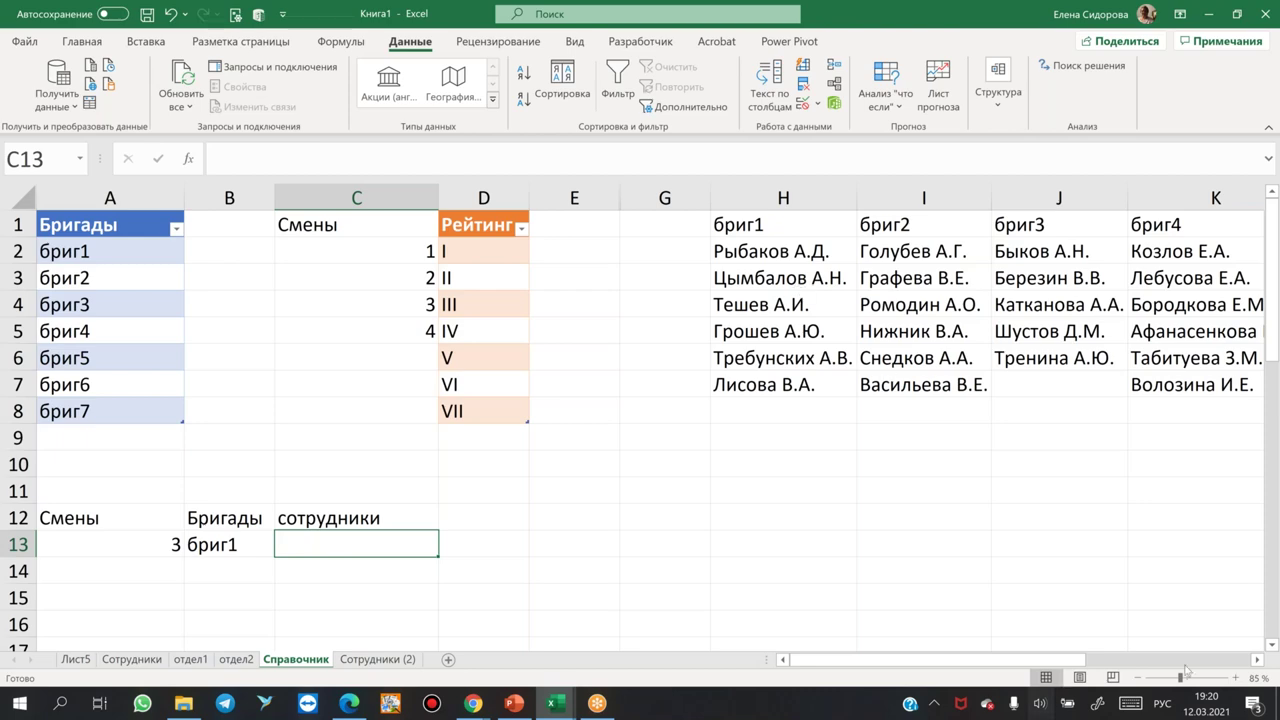
pyautogui.moveTo(1257, 662); pyautogui.dragTo(1257, 664)
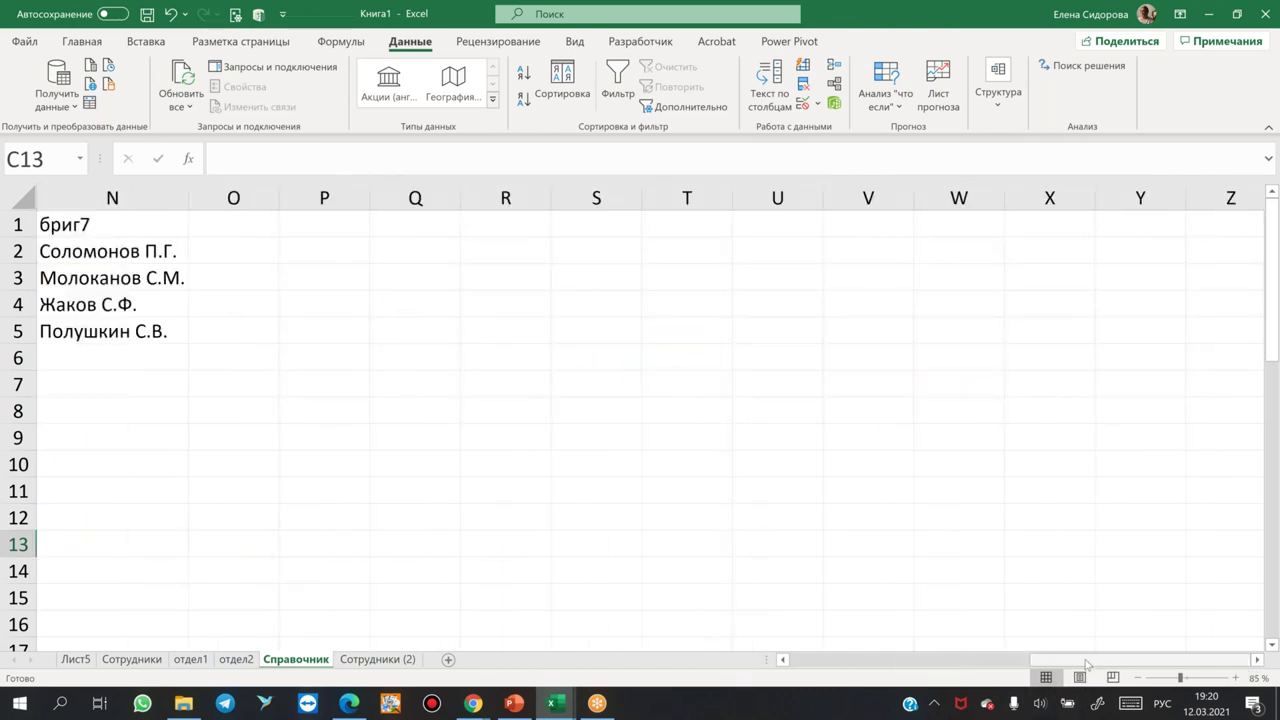
pyautogui.click(818, 660)
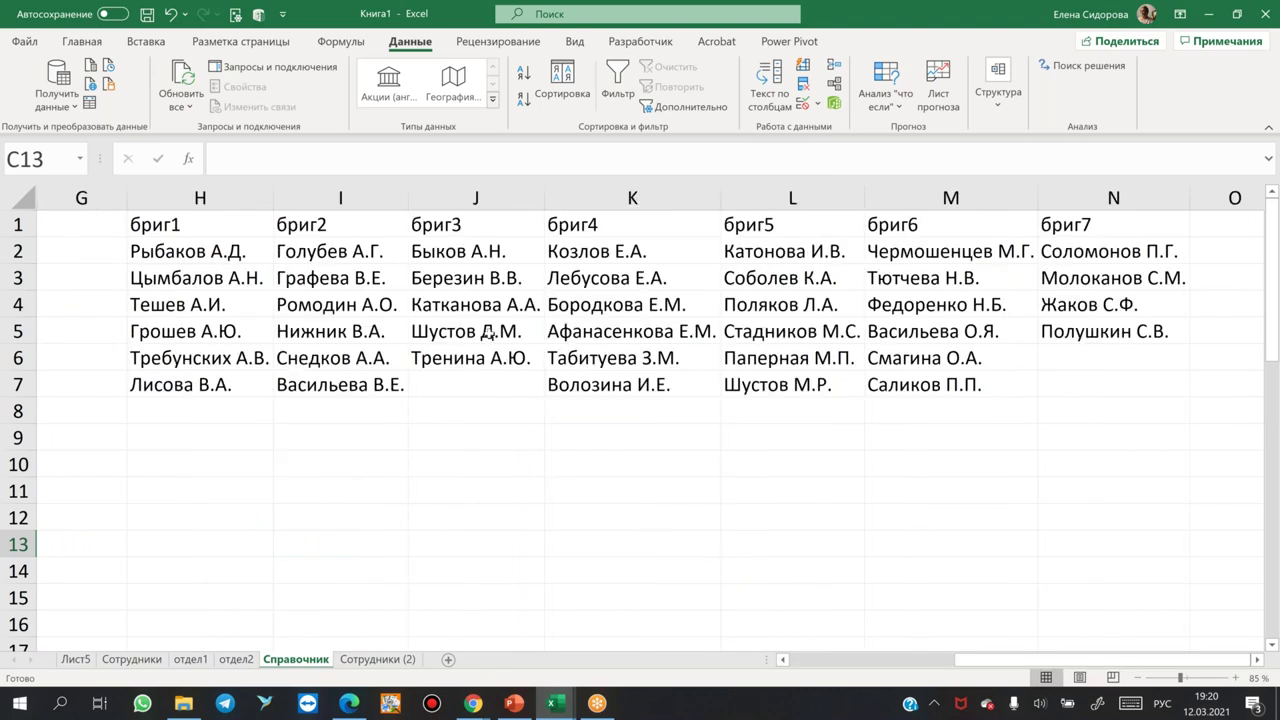
# Select the brigade employee block H1:N7 and restrict the selection to constants so the blank cells are excluded.
pyautogui.click(466, 284)
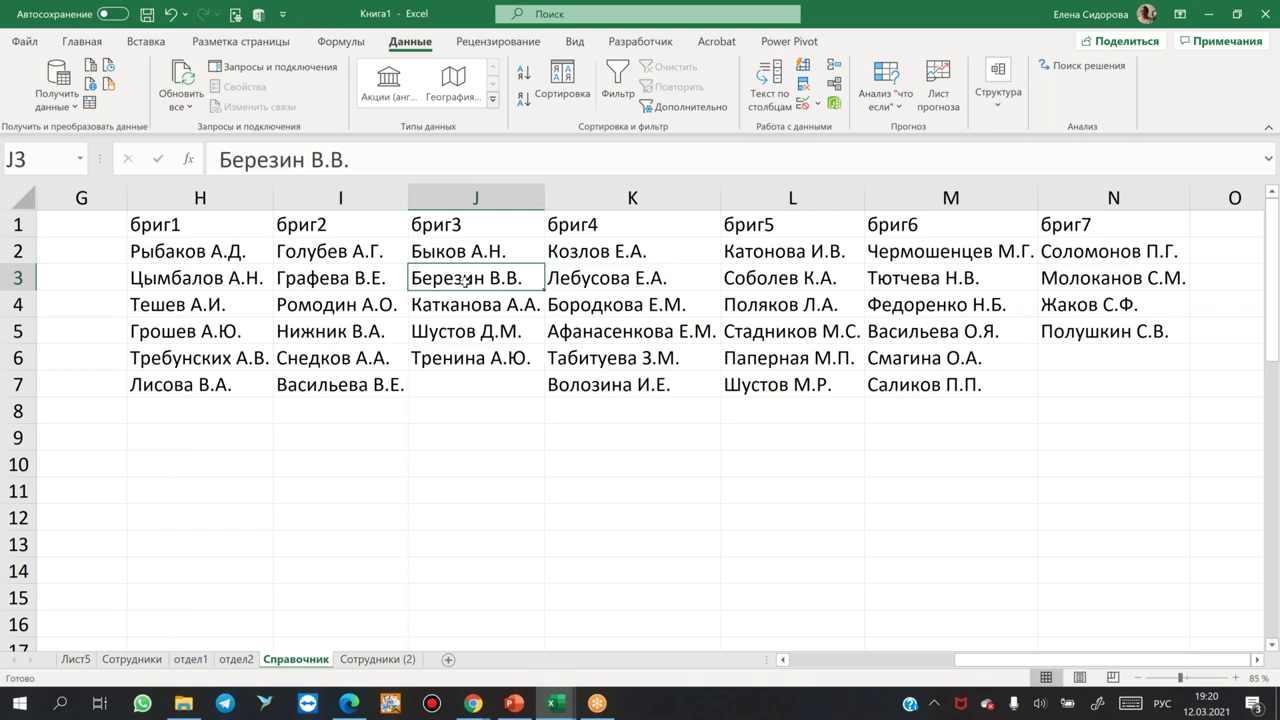
pyautogui.hotkey('ctrl', 'a')
pyautogui.hotkey('ctrl', 'q')
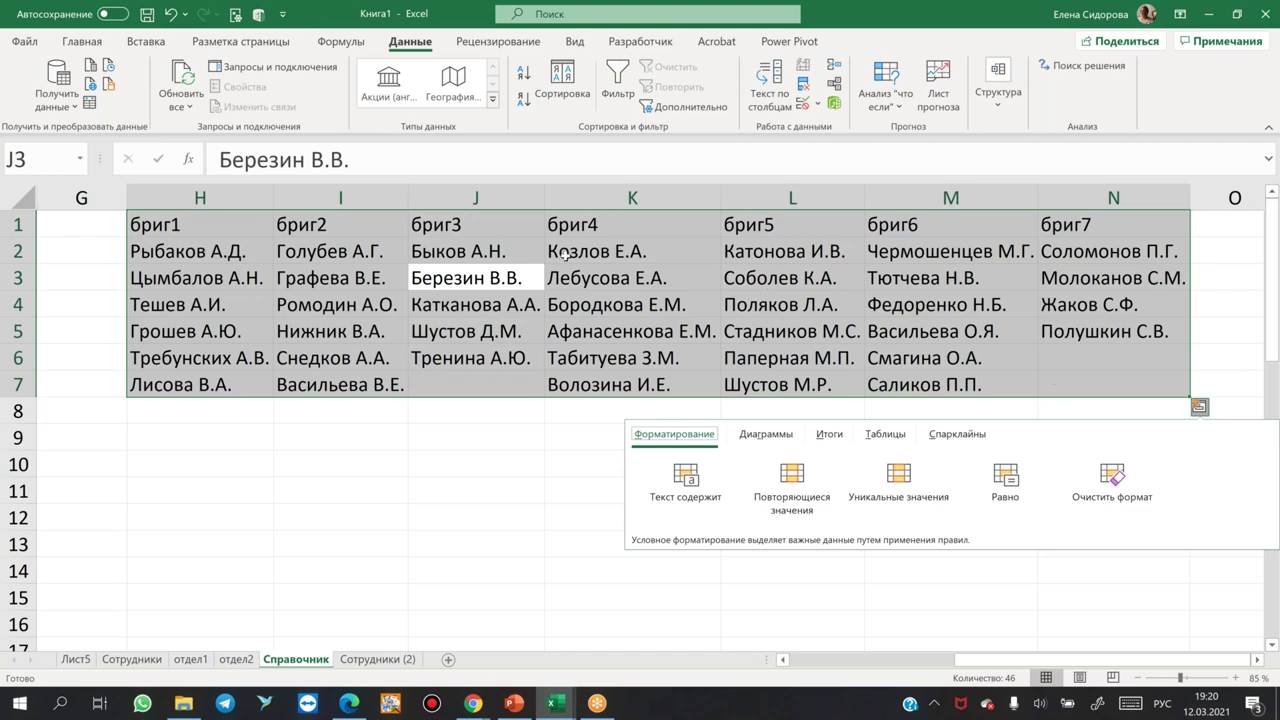
pyautogui.click(81, 42)
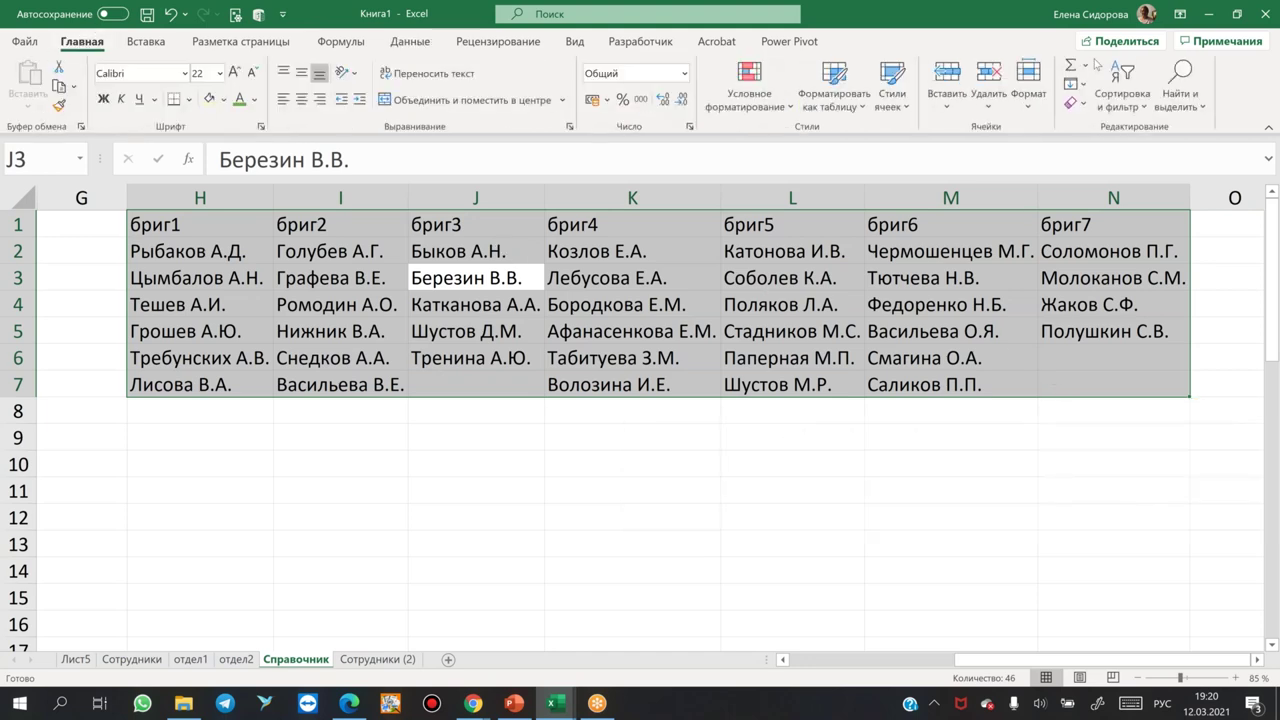
pyautogui.click(1182, 88)
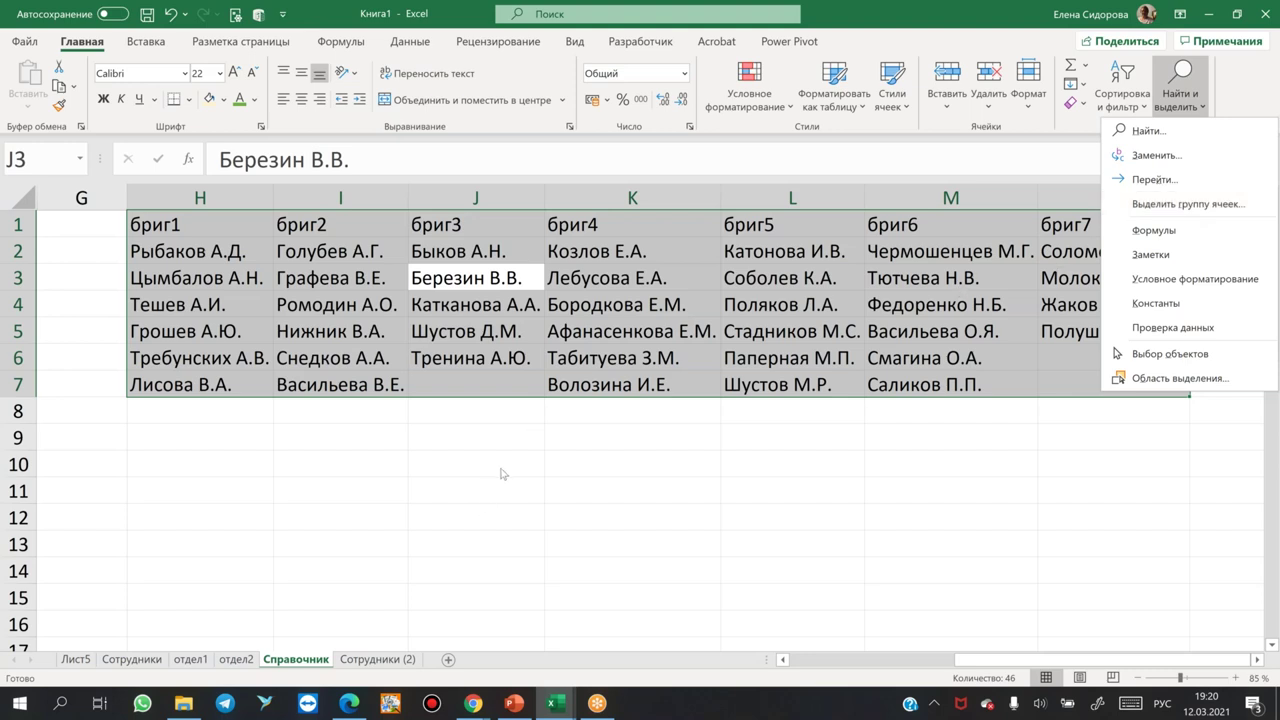
pyautogui.click(527, 367)
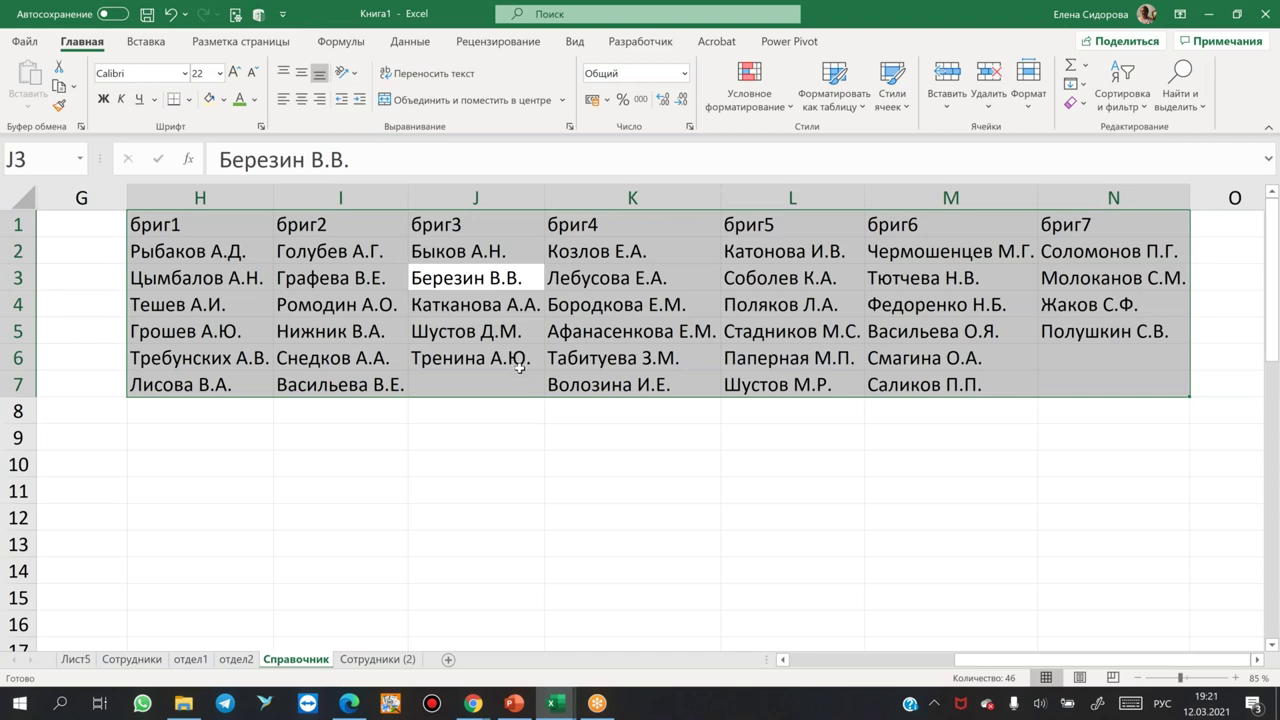
pyautogui.press('F5')
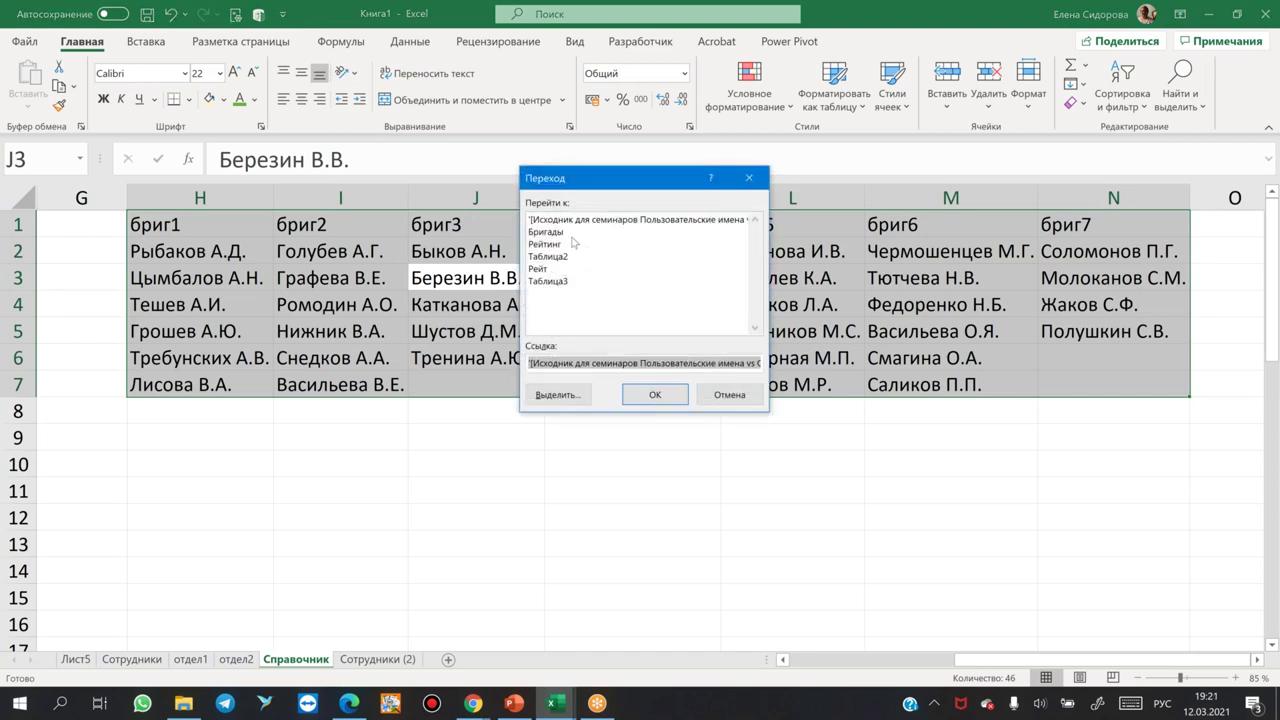
pyautogui.click(553, 396)
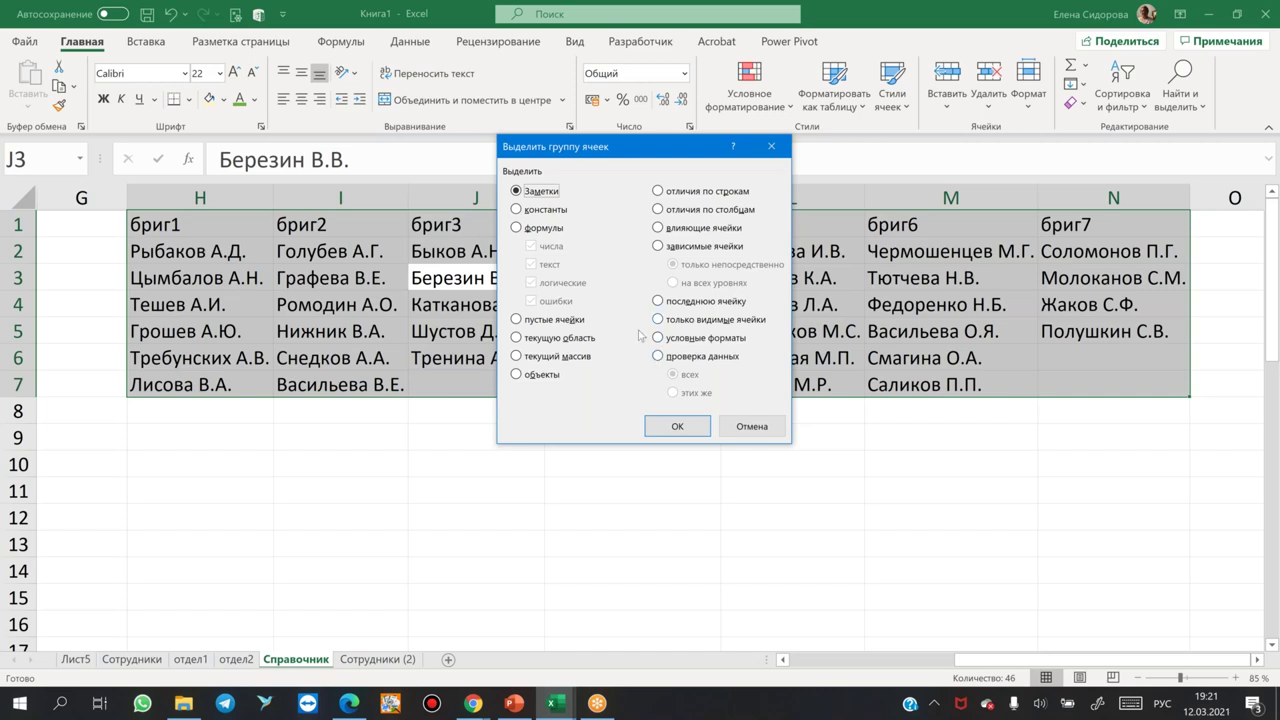
pyautogui.click(517, 210)
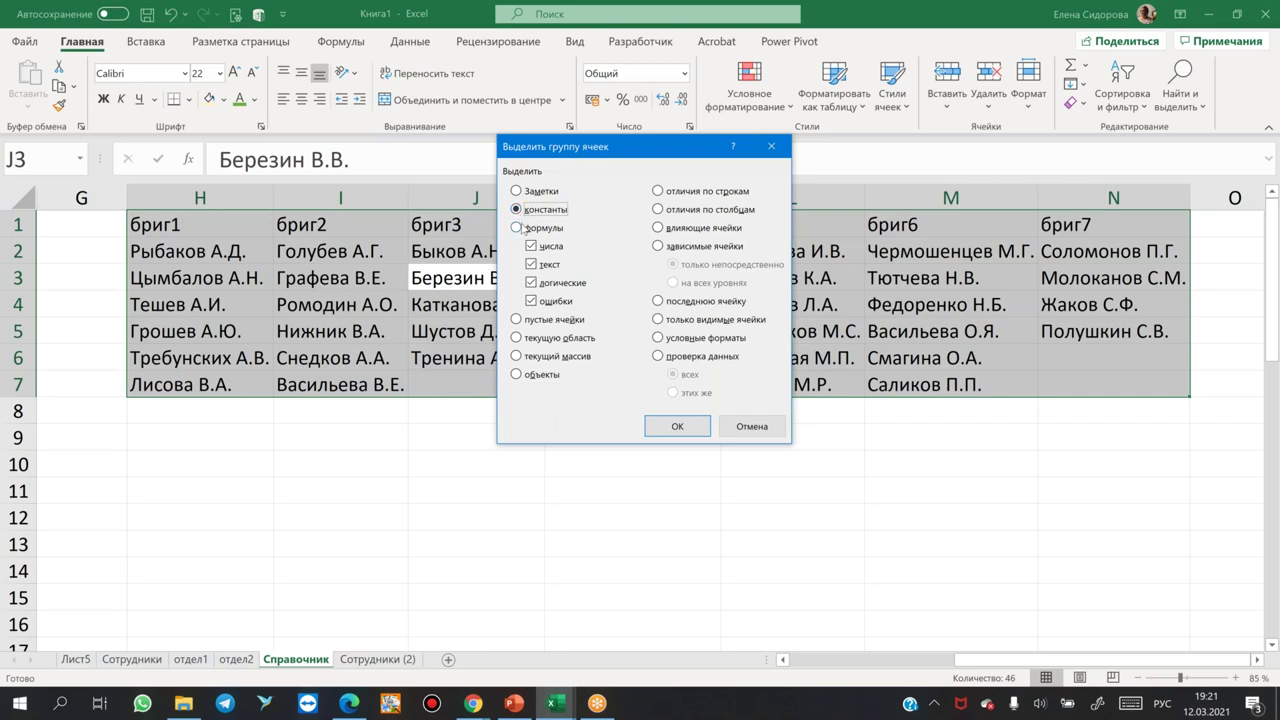
pyautogui.click(676, 426)
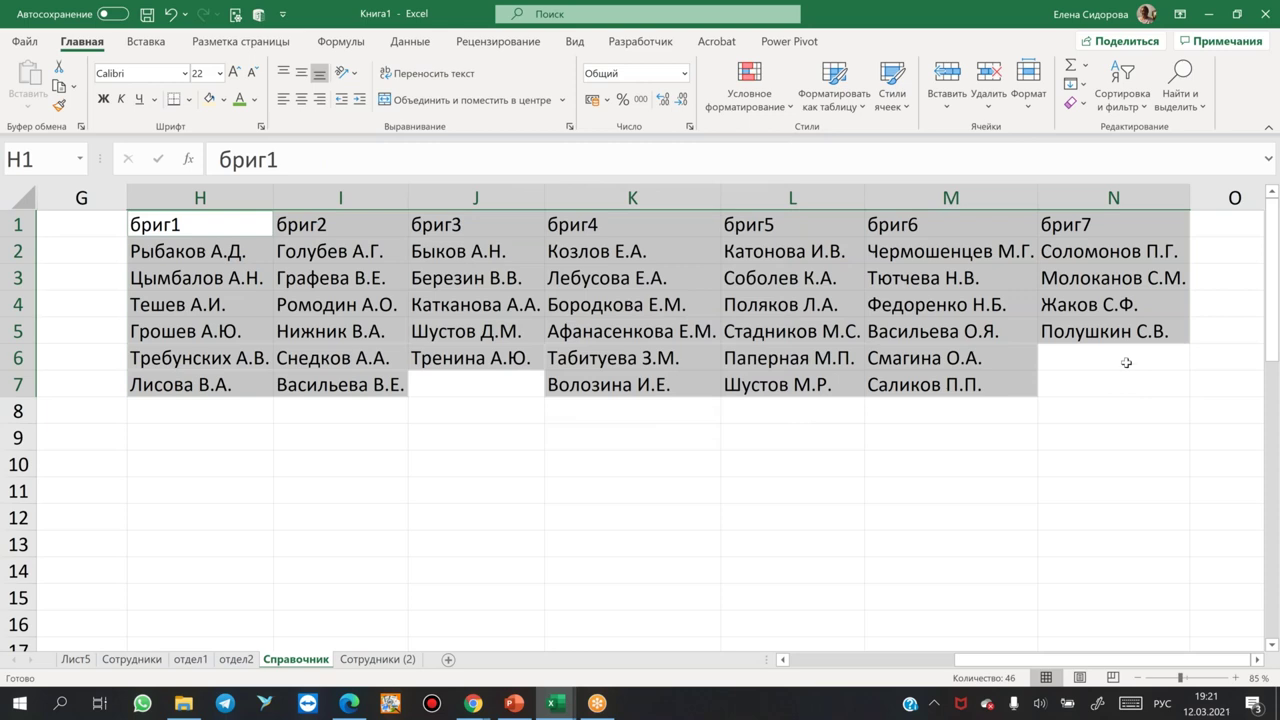
# Try to create range names for the selected brigade lists using only the top row as the source of names.
pyautogui.click(341, 42)
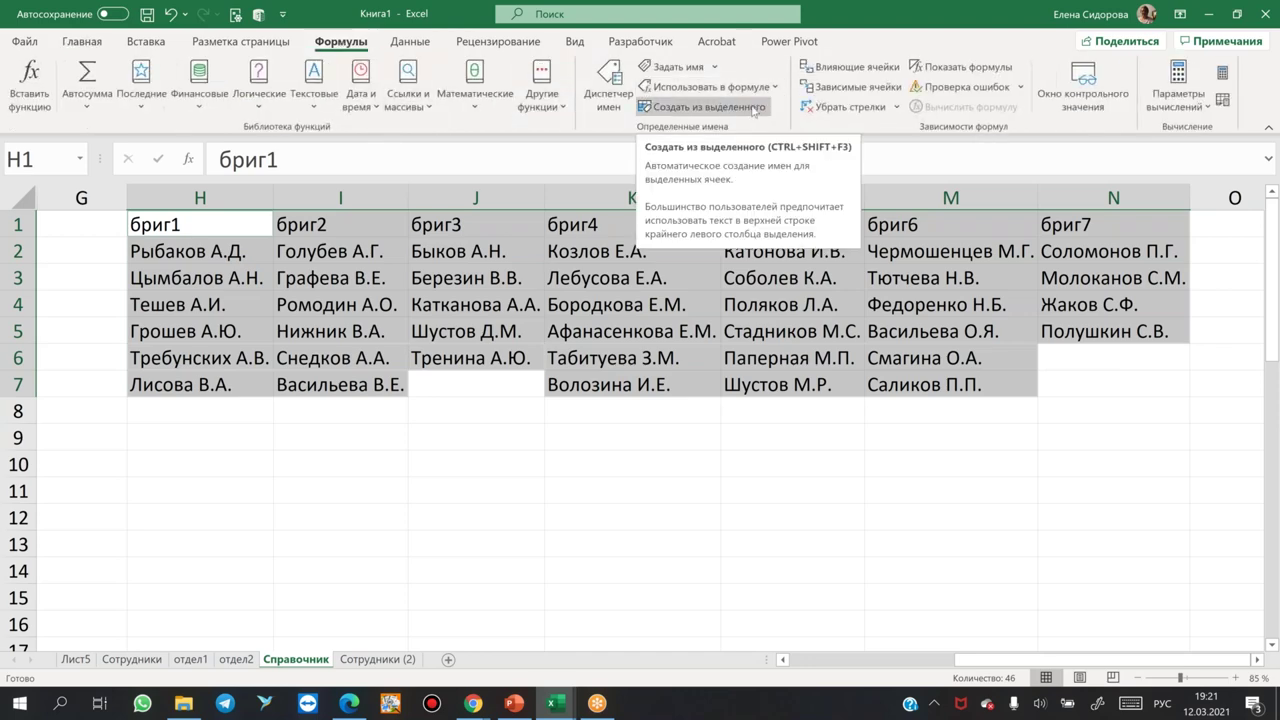
pyautogui.click(753, 108)
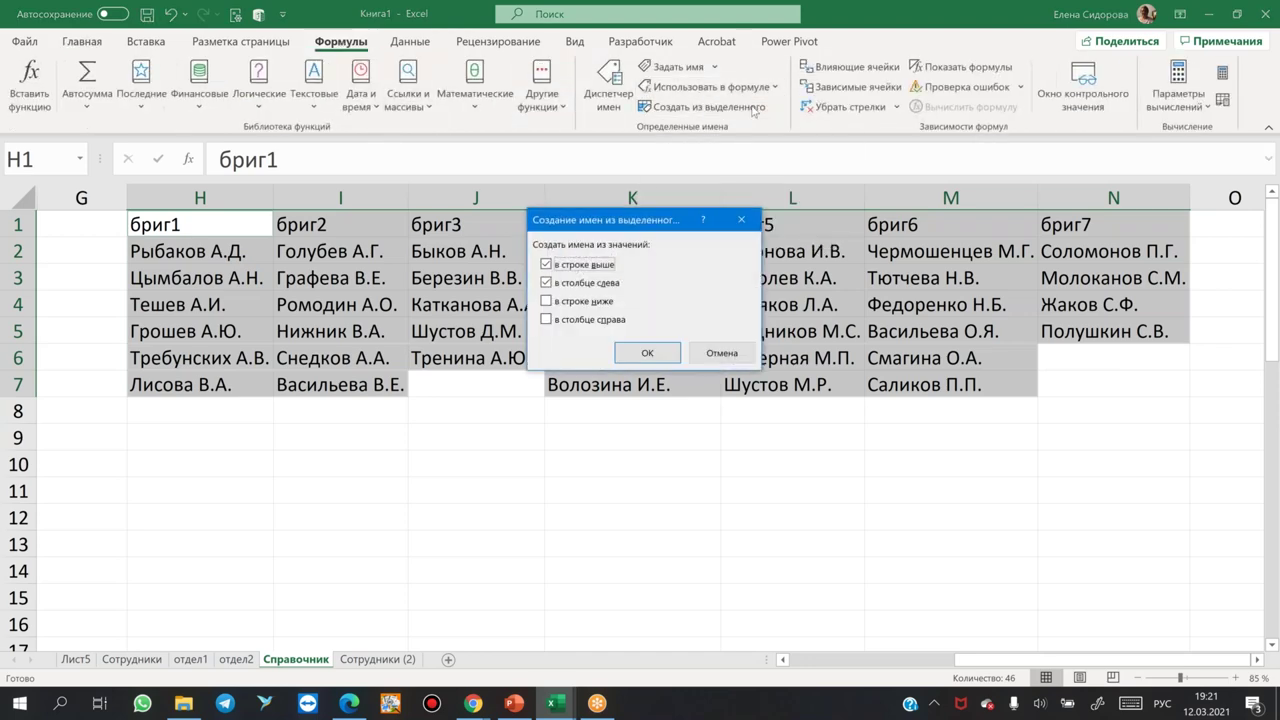
pyautogui.click(546, 283)
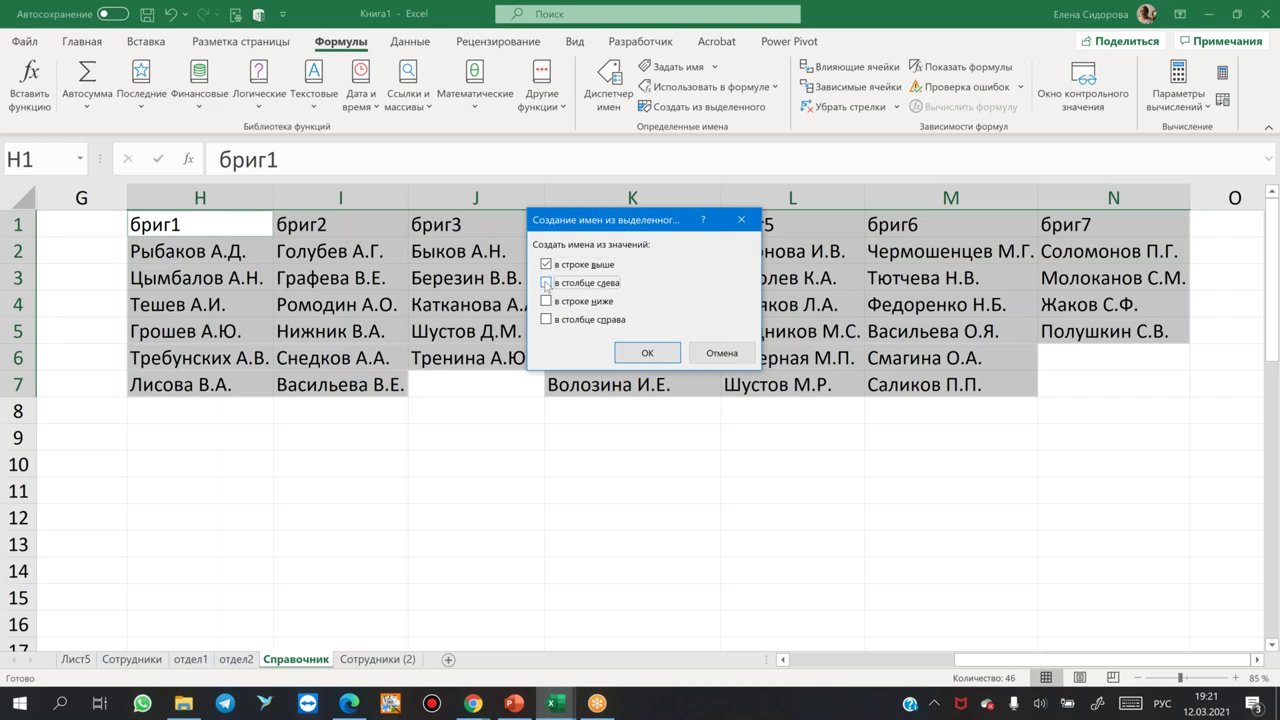
pyautogui.click(659, 356)
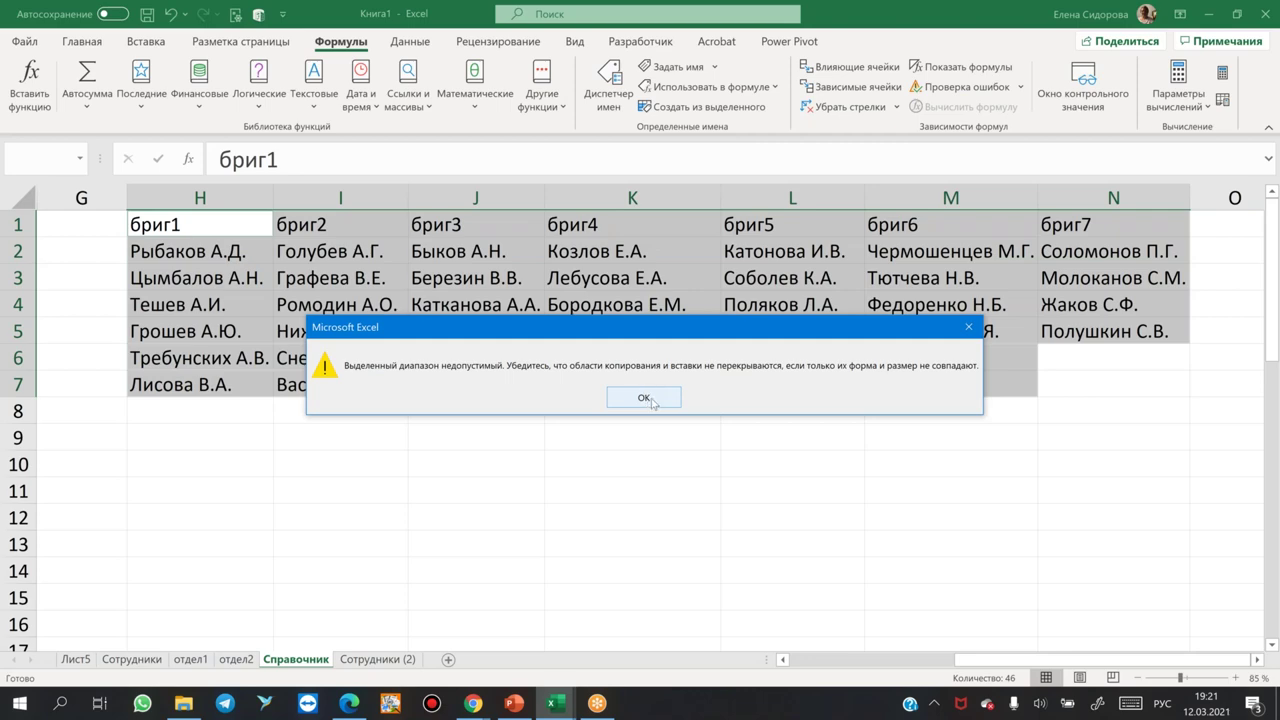
pyautogui.click(643, 397)
pyautogui.click(600, 254)
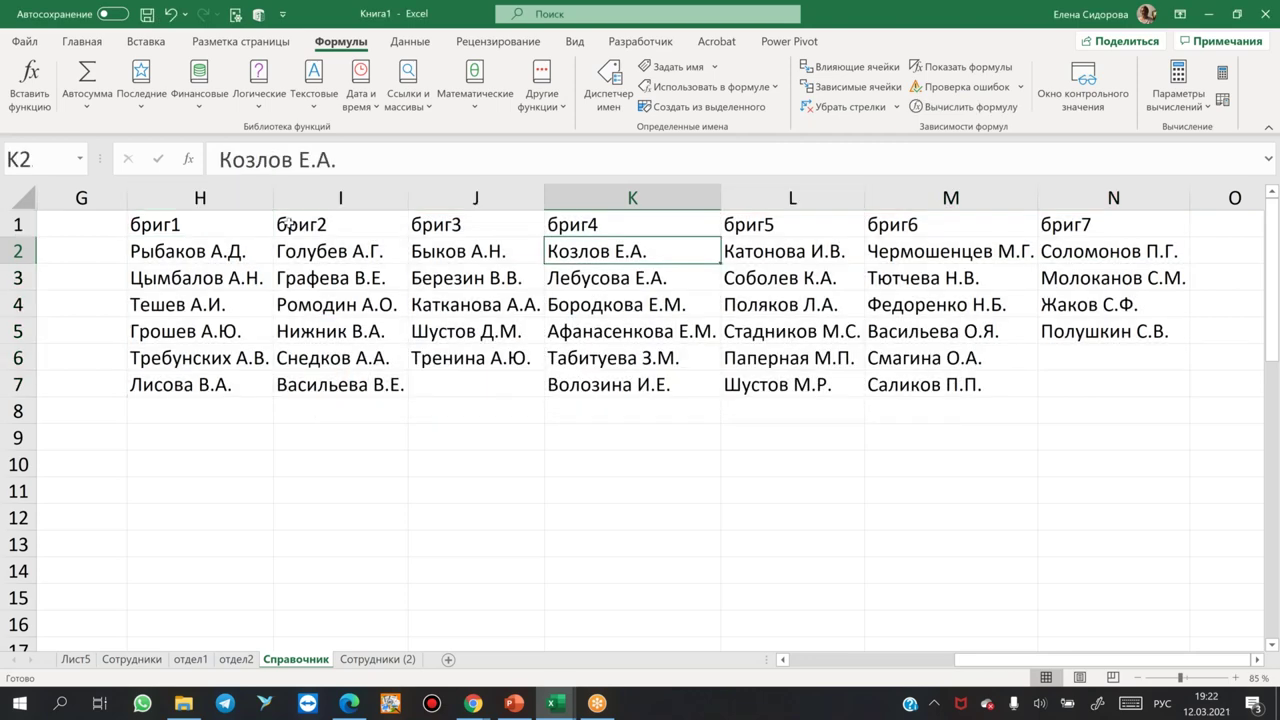
# Reselect the brigade block starting from H1 and limit the selection to constant cells again.
pyautogui.click(218, 230)
pyautogui.hotkey('ctrl', 'a')
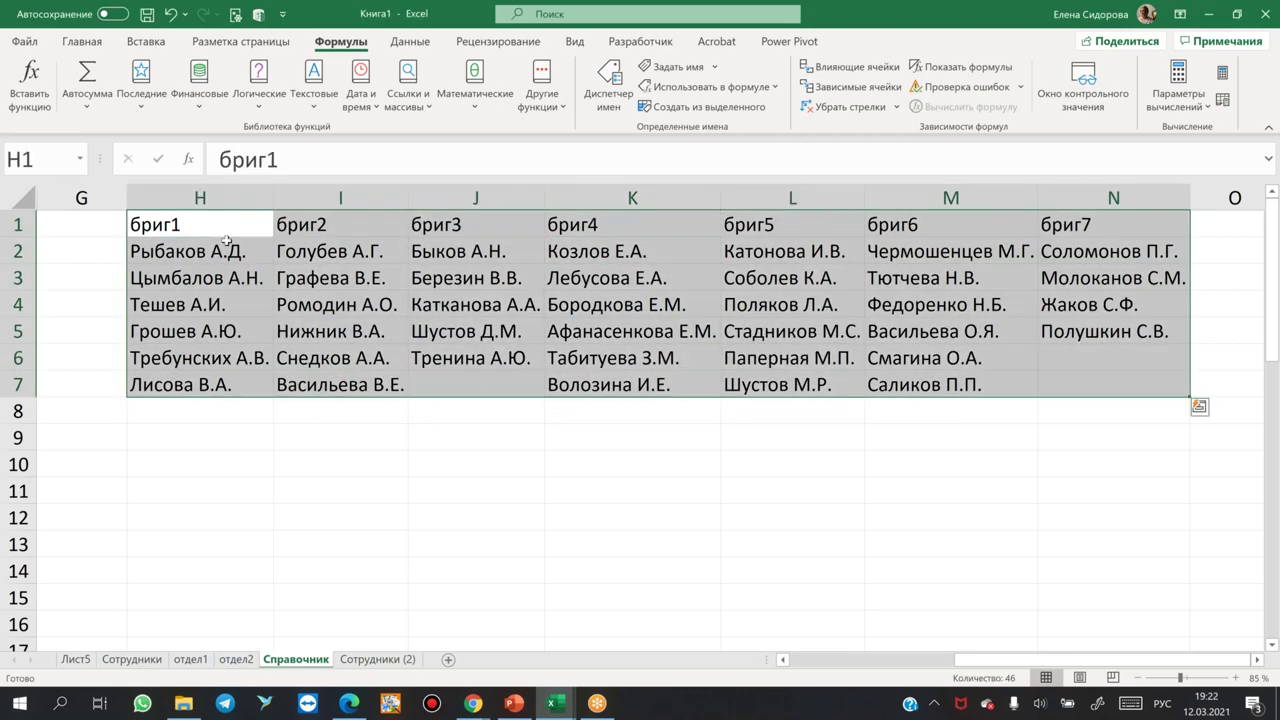
pyautogui.press('F5')
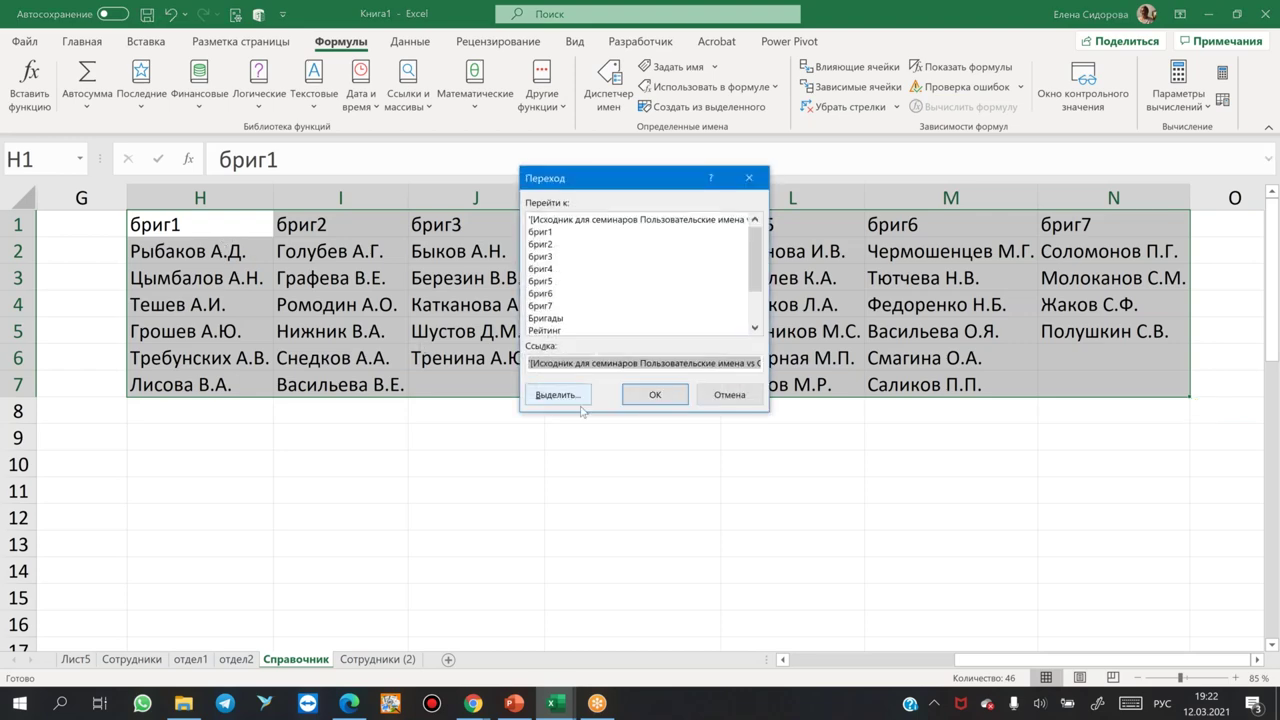
pyautogui.click(558, 396)
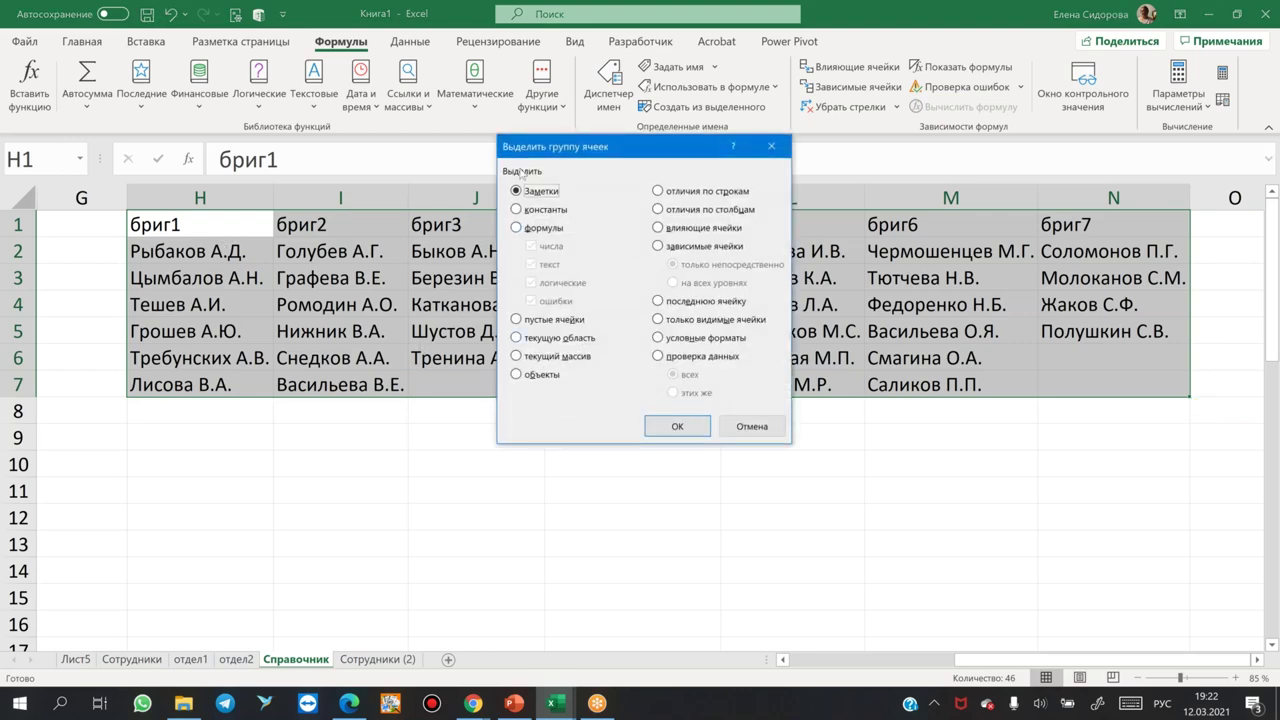
pyautogui.click(517, 209)
pyautogui.click(677, 426)
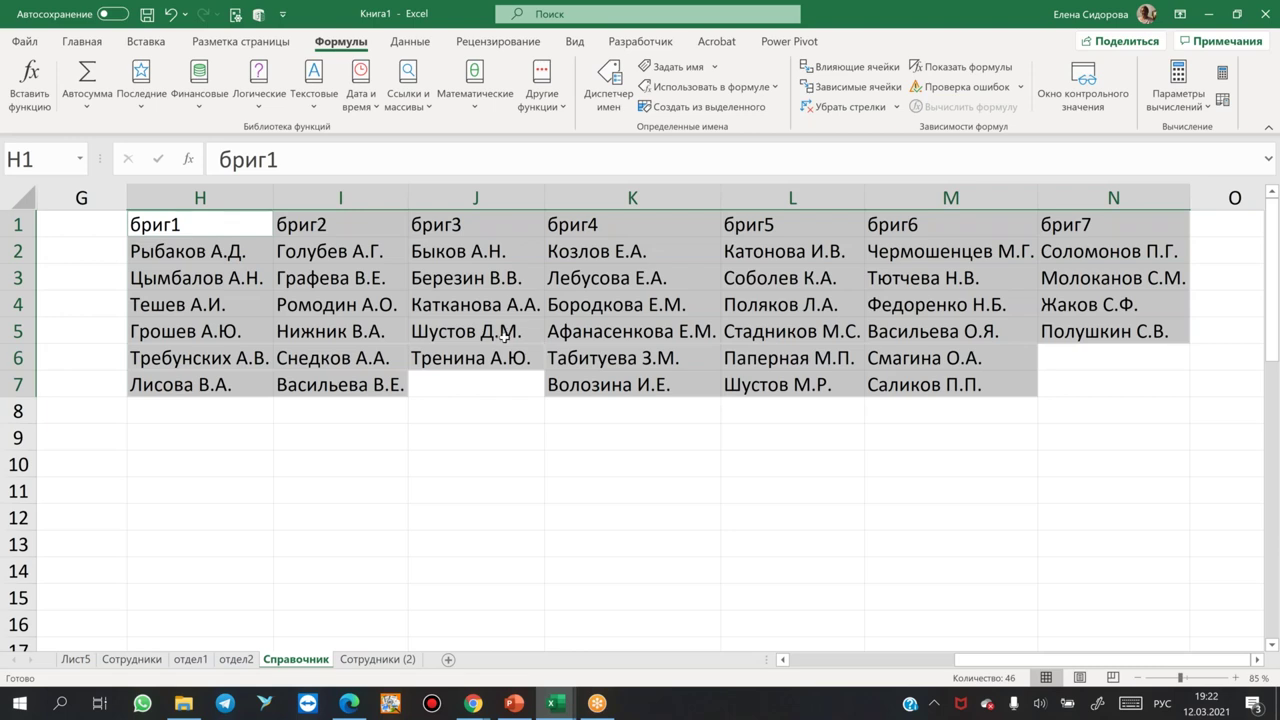
# Try once more to create names from the constants-only selection, changing the left-column option.
pyautogui.hotkey('ctrl', 'shift', 'F3')
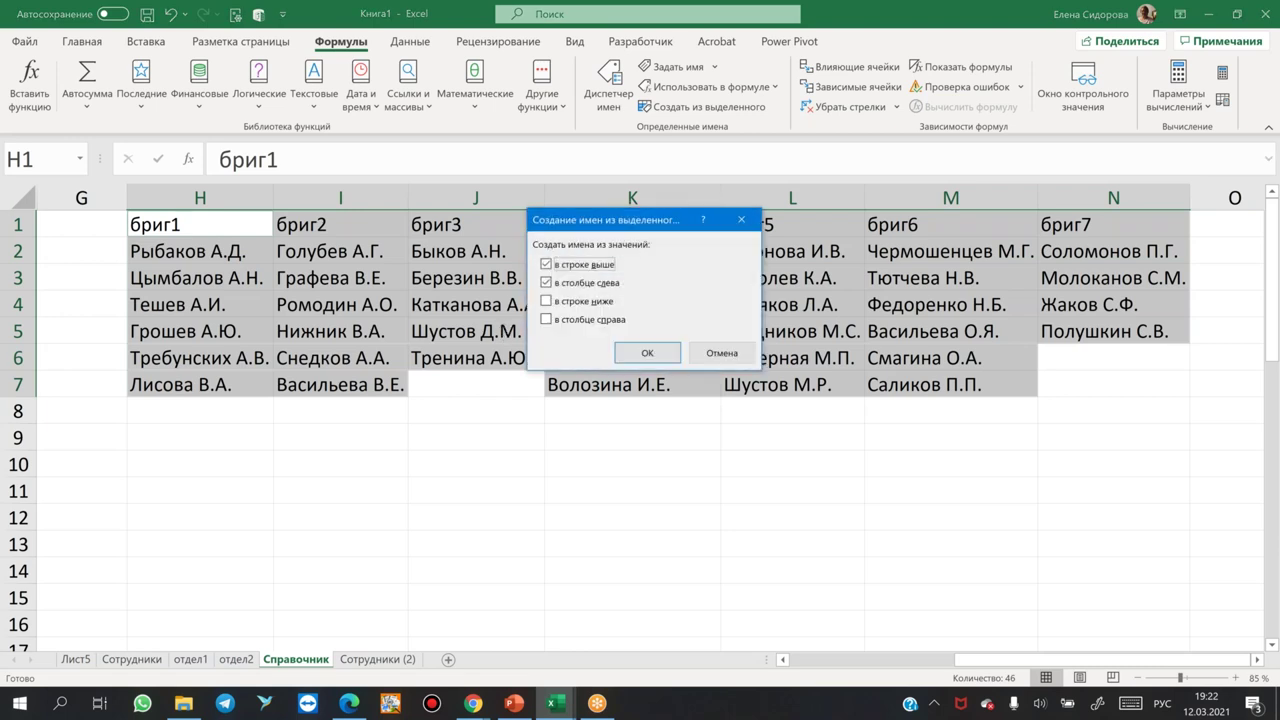
pyautogui.click(546, 282)
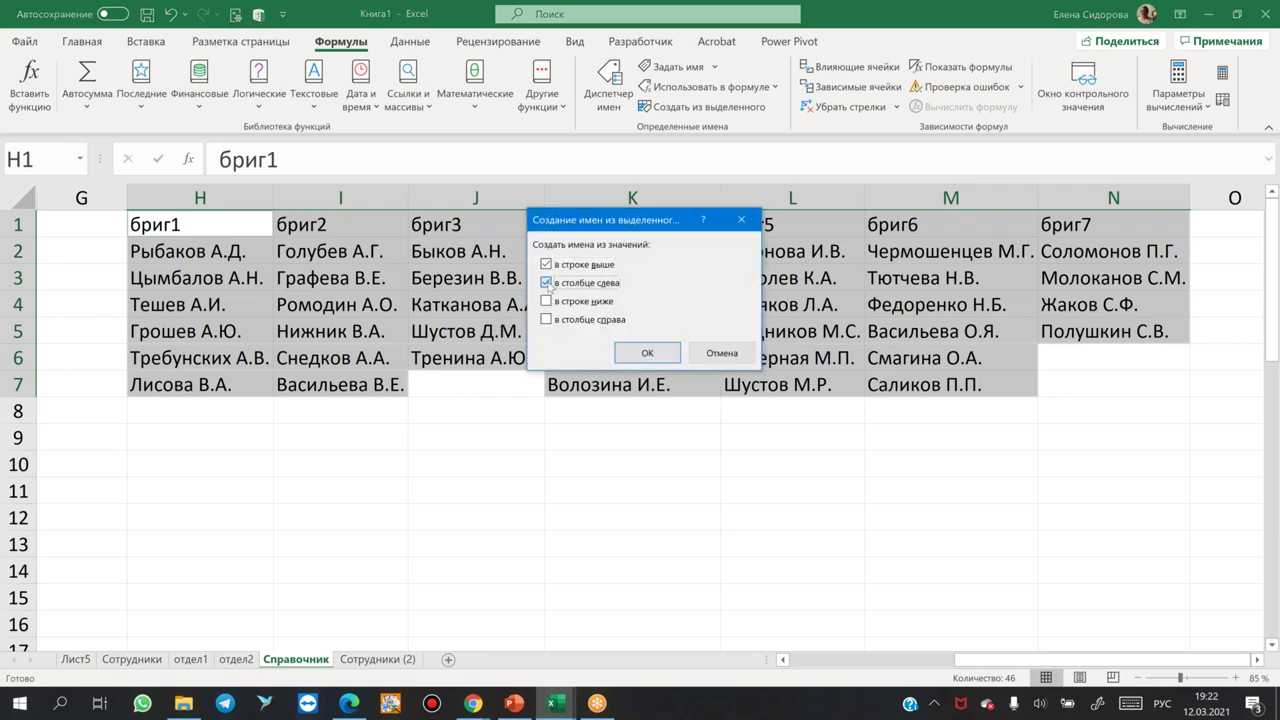
pyautogui.click(642, 356)
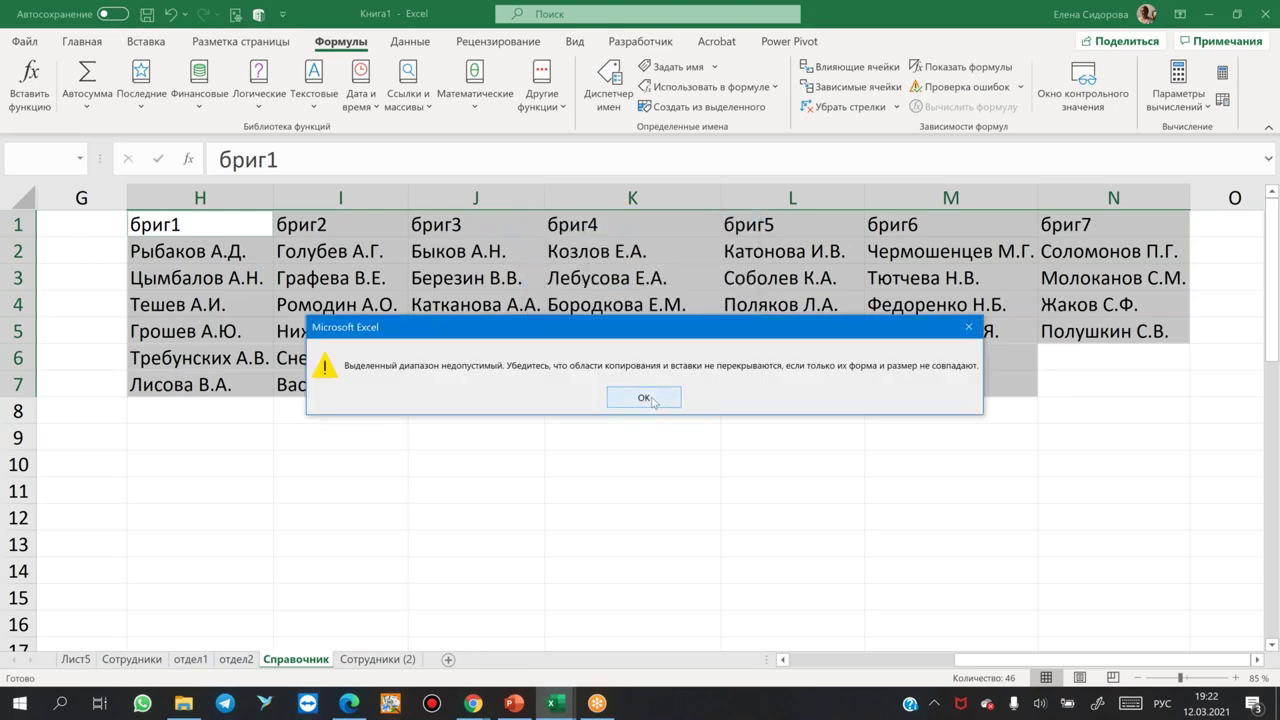
pyautogui.click(653, 400)
pyautogui.click(643, 366)
# Select each brigade list with its header as separate ranges: H1:H7, I1:I7, J1:J6, K1:K7, L1:L7, M1:M7 and N1:N5.
pyautogui.moveTo(210, 222); pyautogui.dragTo(212, 375)
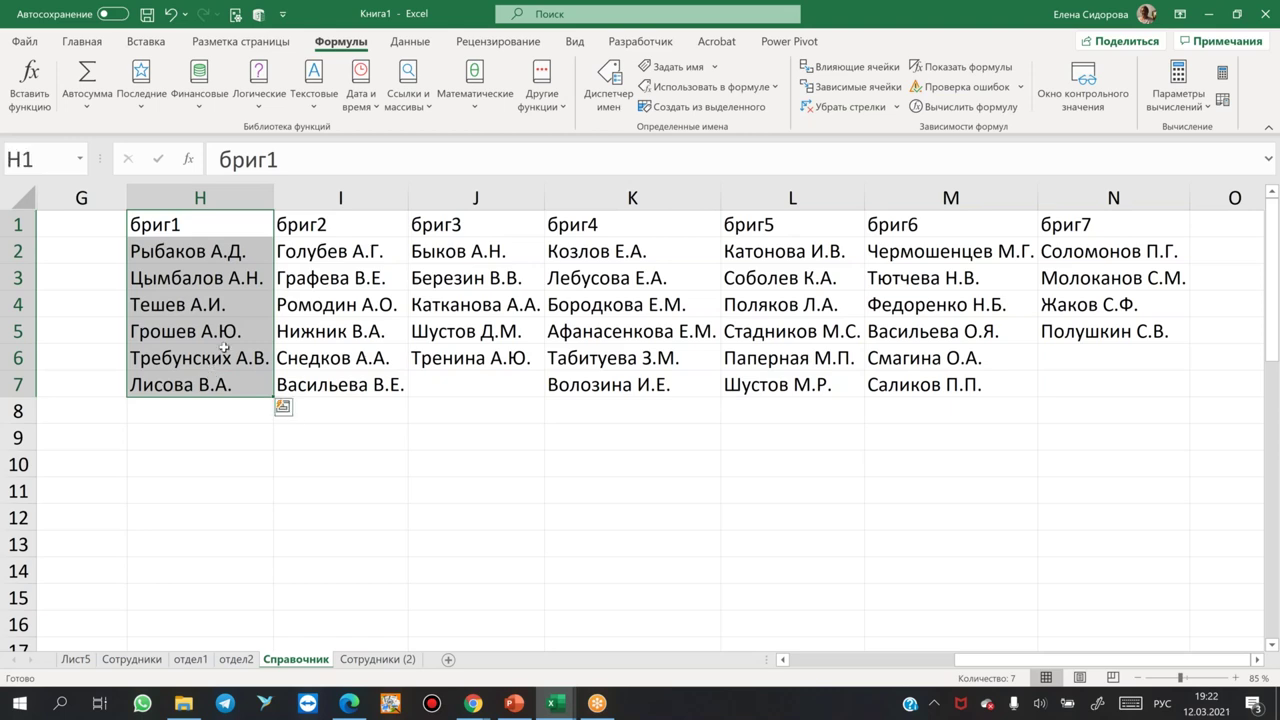
pyautogui.moveTo(354, 225); pyautogui.dragTo(340, 385)
pyautogui.keyDown('ctrl'); pyautogui.click(476, 225); pyautogui.keyUp('ctrl')
pyautogui.moveTo(483, 290); pyautogui.dragTo(478, 360)
pyautogui.moveTo(620, 225); pyautogui.dragTo(632, 380)
pyautogui.moveTo(770, 222); pyautogui.dragTo(782, 385)
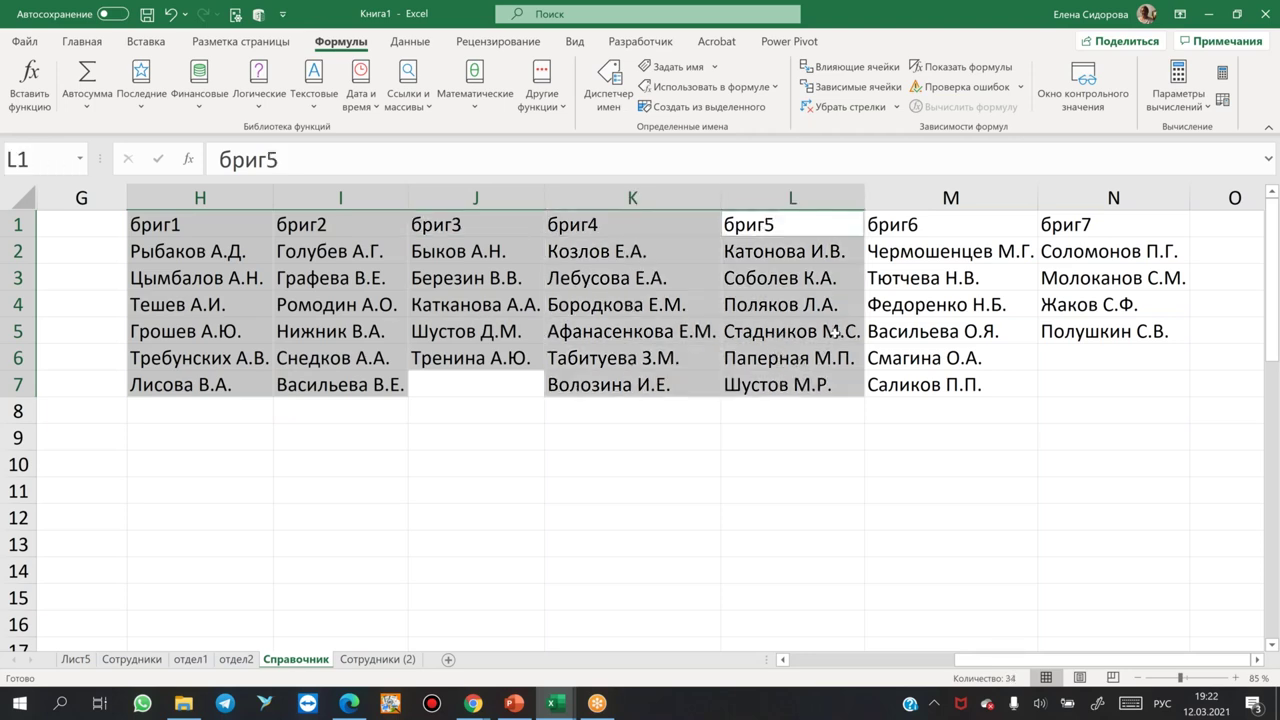
pyautogui.moveTo(898, 224); pyautogui.dragTo(910, 393)
pyautogui.moveTo(1082, 222); pyautogui.dragTo(1081, 328)
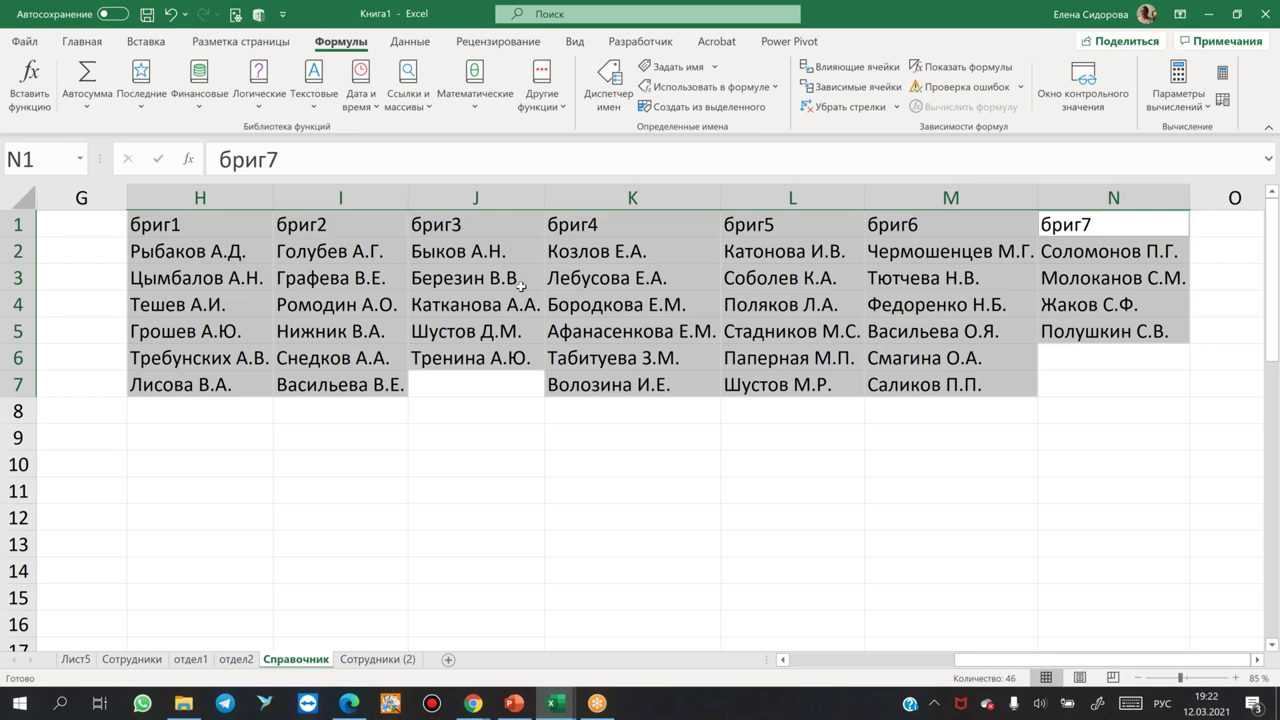
# Create names from the top row of the selected brigade ranges, replacing the existing name definitions.
pyautogui.hotkey('ctrl', 'shift', 'F3')
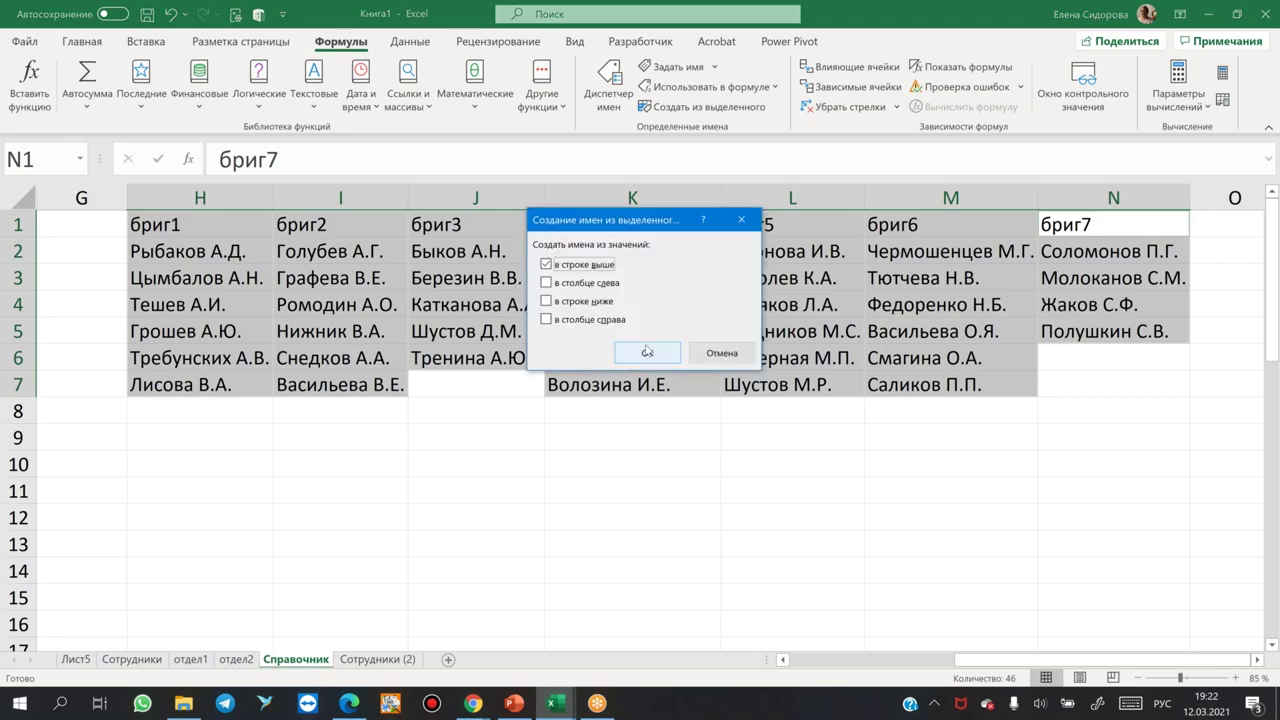
pyautogui.click(647, 353)
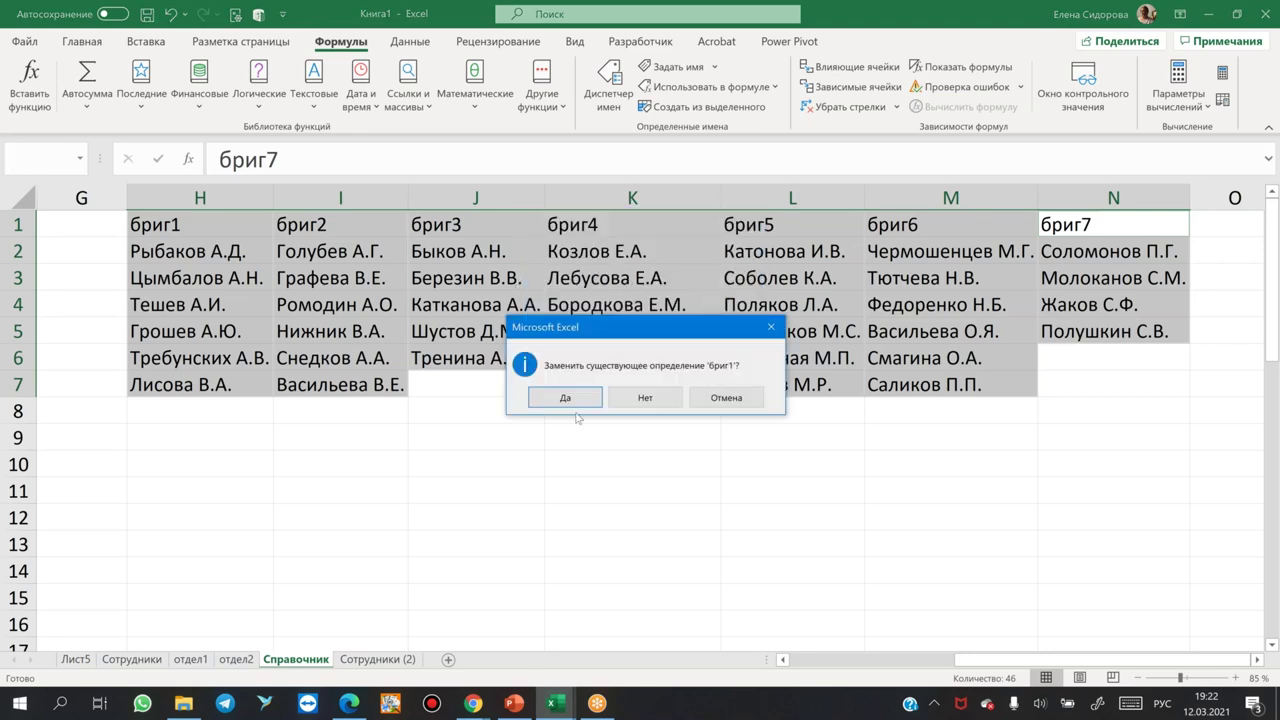
pyautogui.click(563, 400)
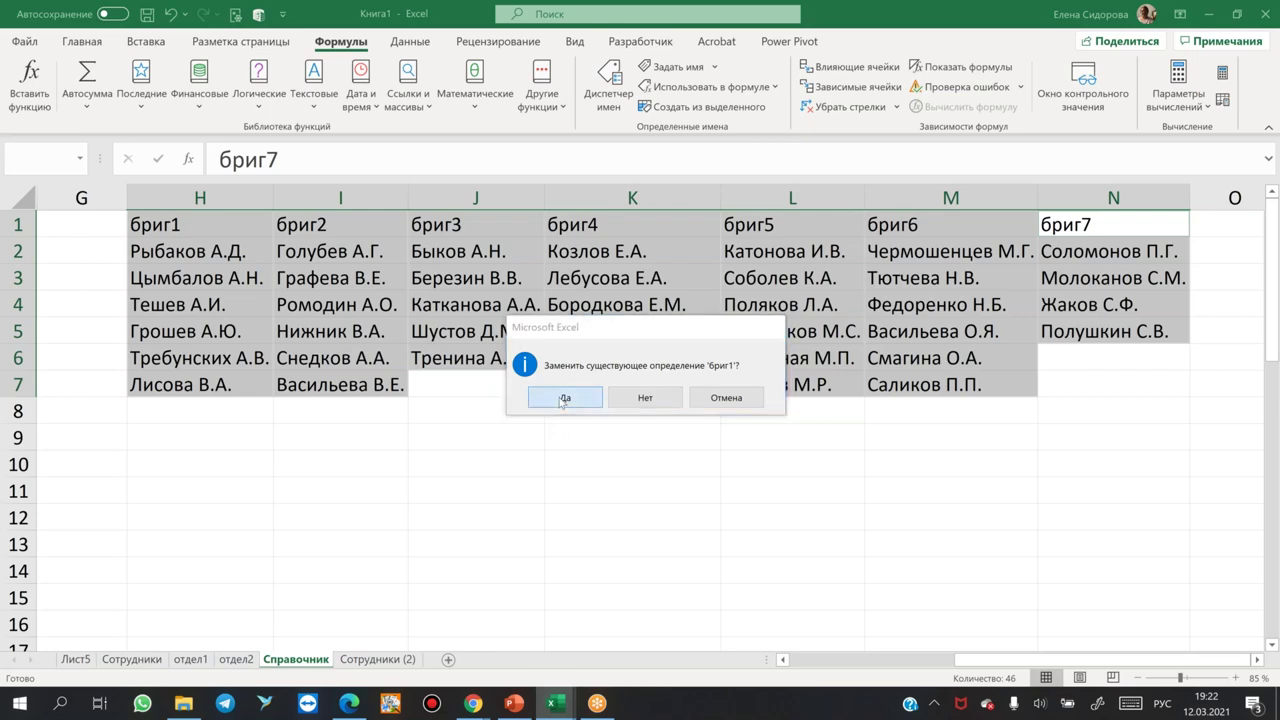
pyautogui.click(565, 398)
pyautogui.click(565, 398)
pyautogui.click(565, 398)
pyautogui.click(565, 405)
pyautogui.click(563, 488)
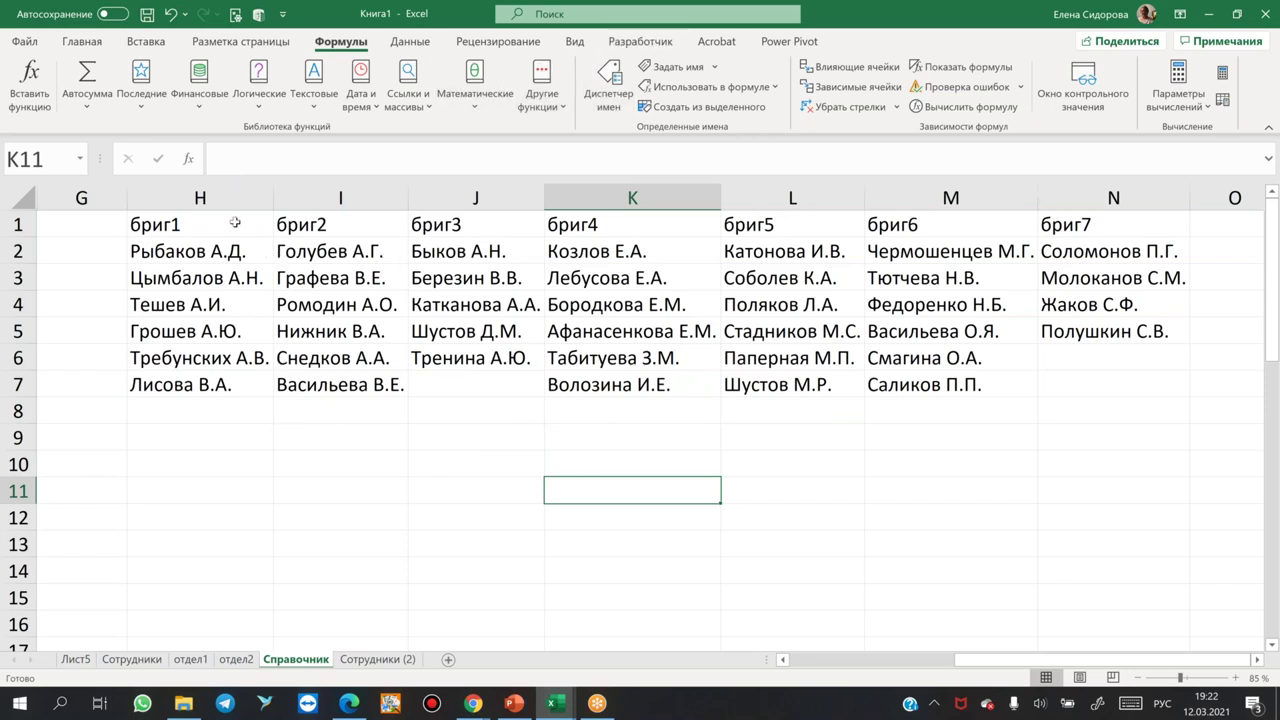
# Widen the Name Box and review the list of names defined in the workbook.
pyautogui.moveTo(98, 156); pyautogui.dragTo(158, 156)
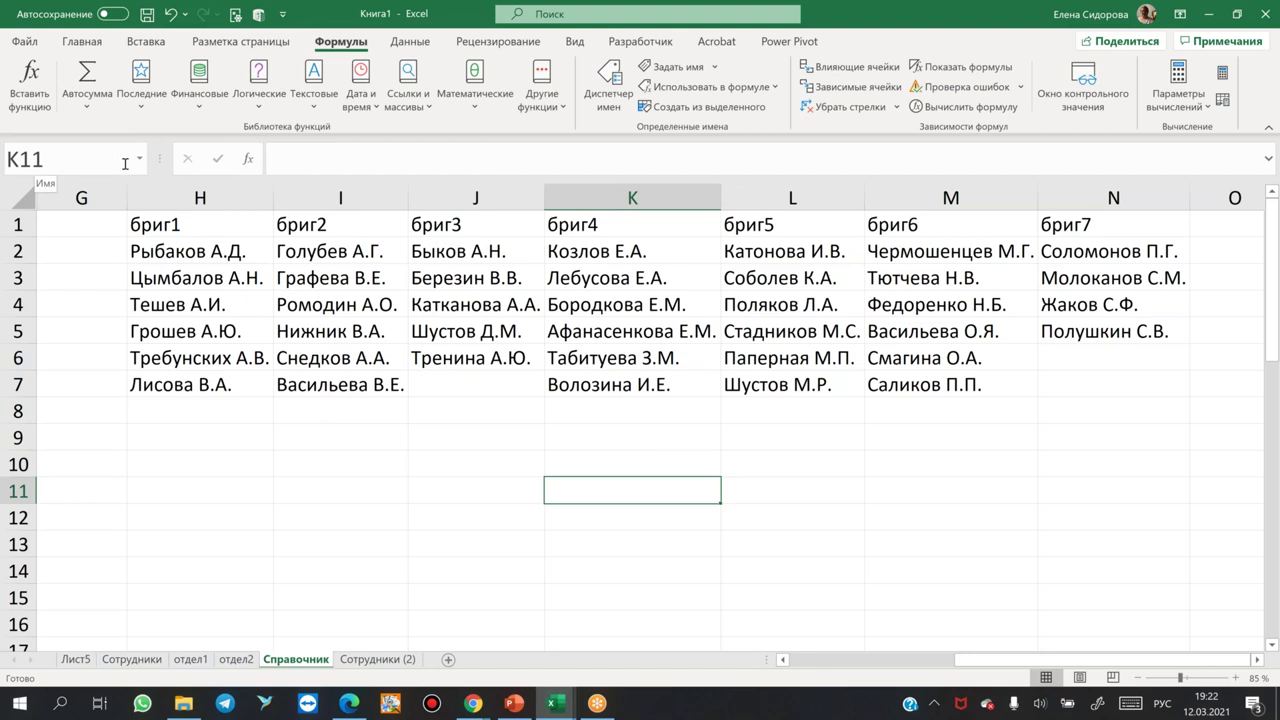
pyautogui.click(141, 160)
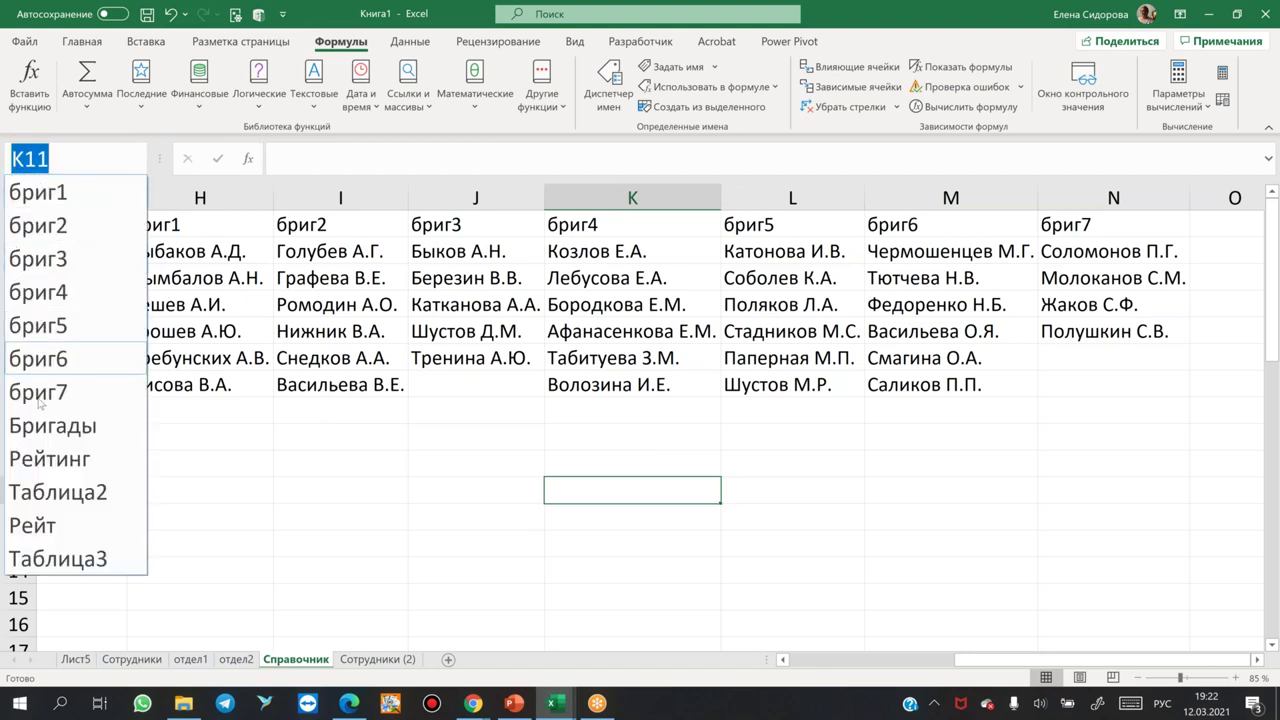
pyautogui.press('Escape')
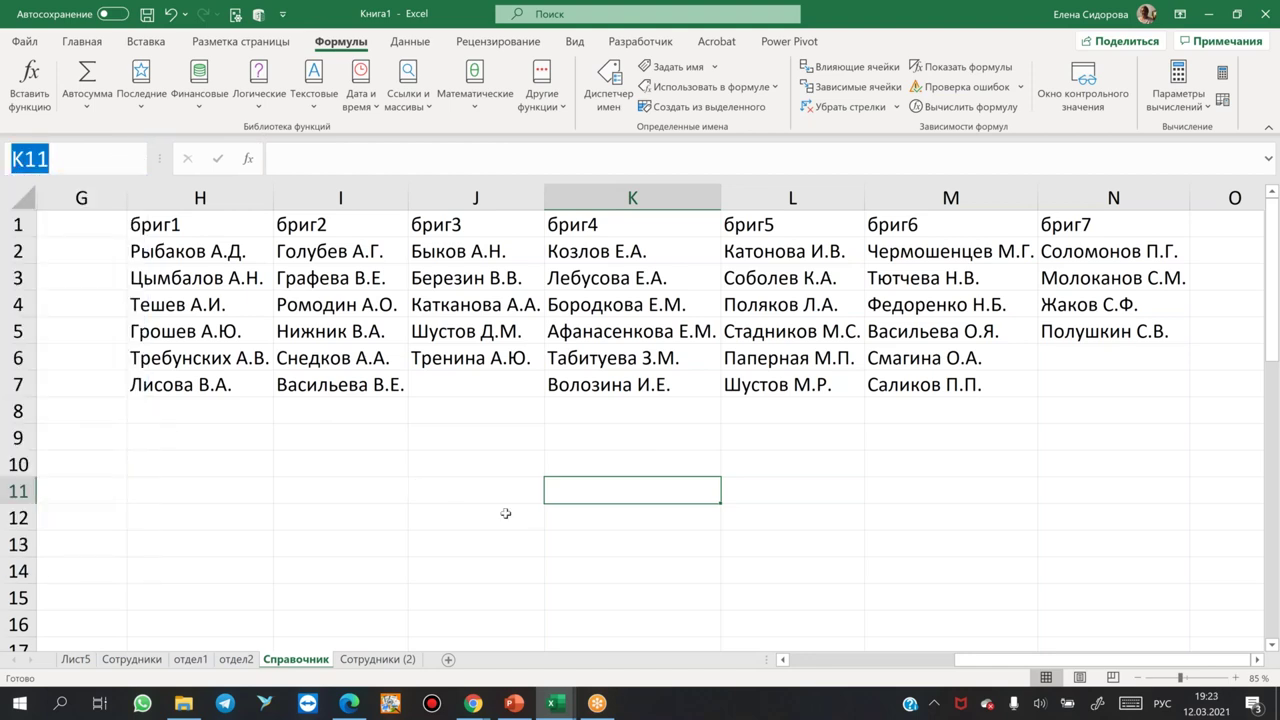
# Set up data validation of type Список for cell C13 under сотрудники, with the source =$B$13.
pyautogui.moveTo(1026, 670); pyautogui.dragTo(770, 656)
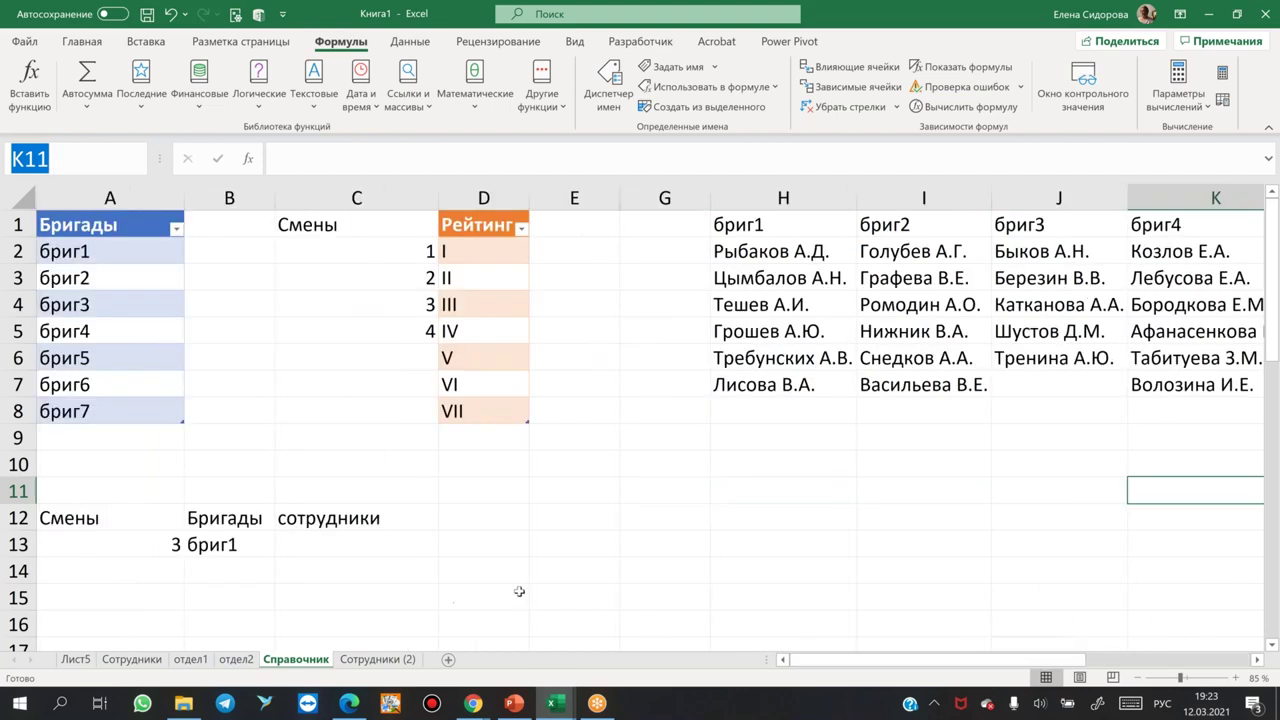
pyautogui.click(232, 544)
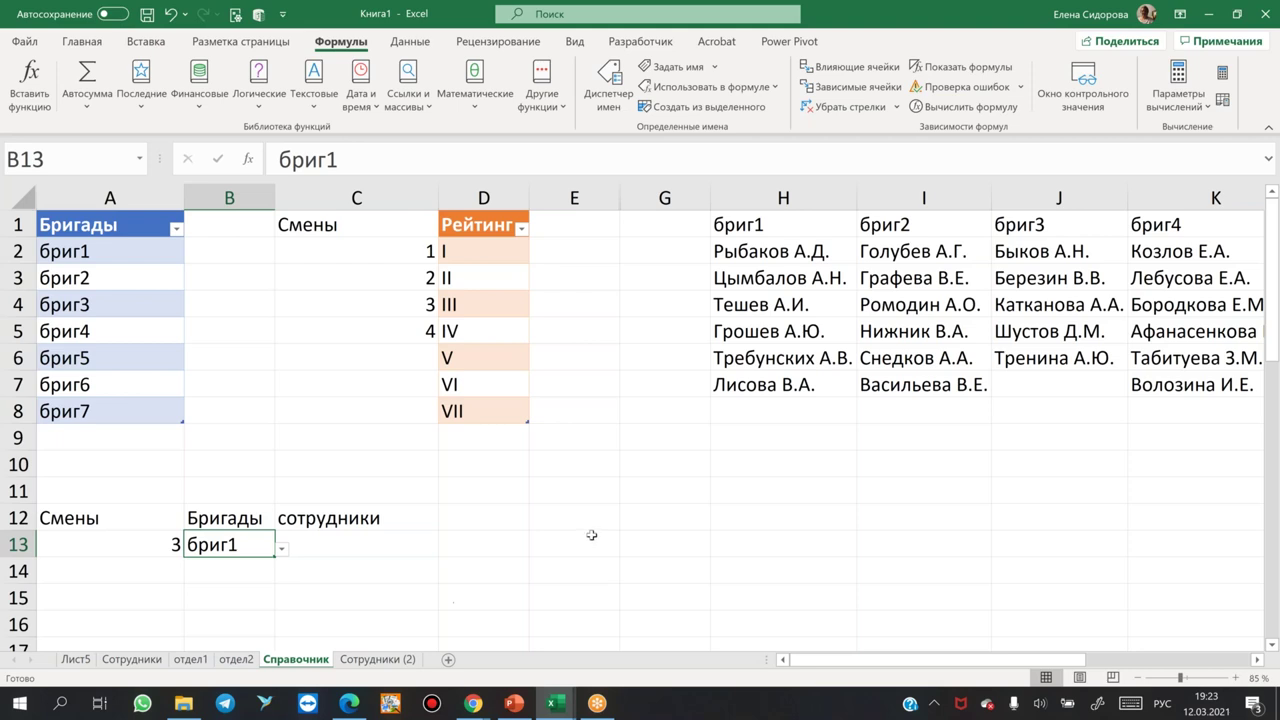
pyautogui.click(385, 545)
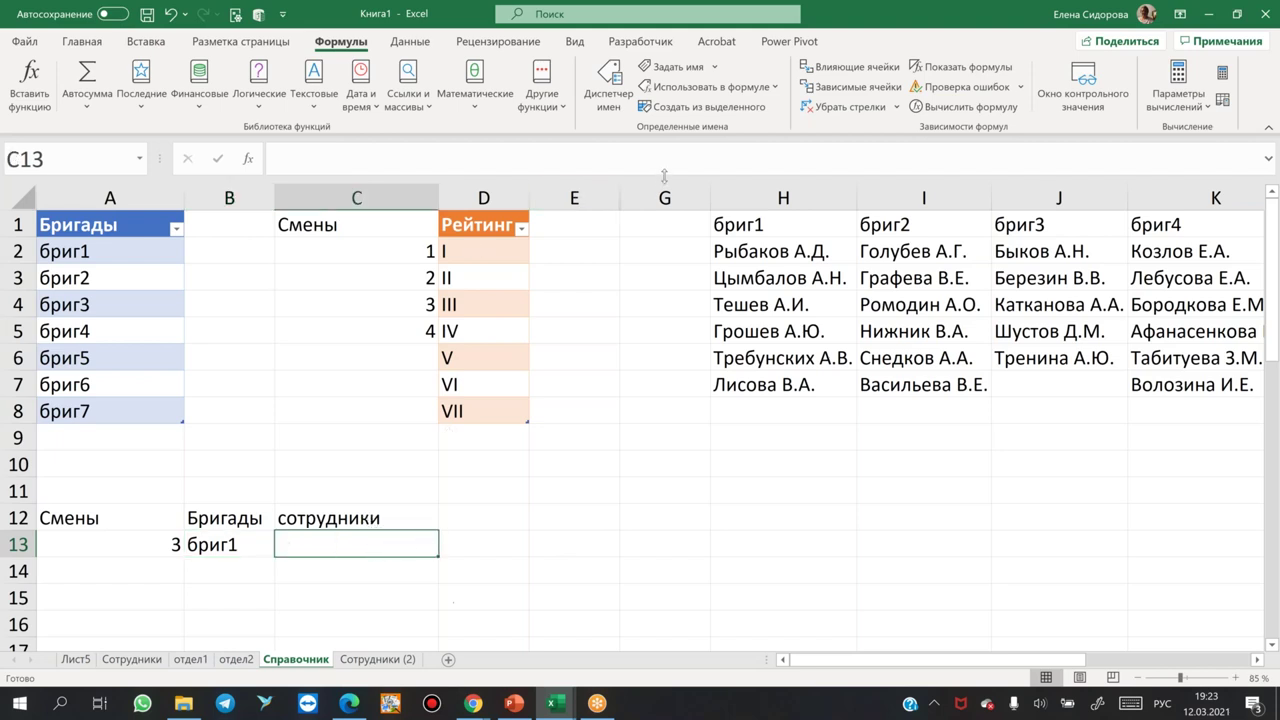
pyautogui.click(406, 40)
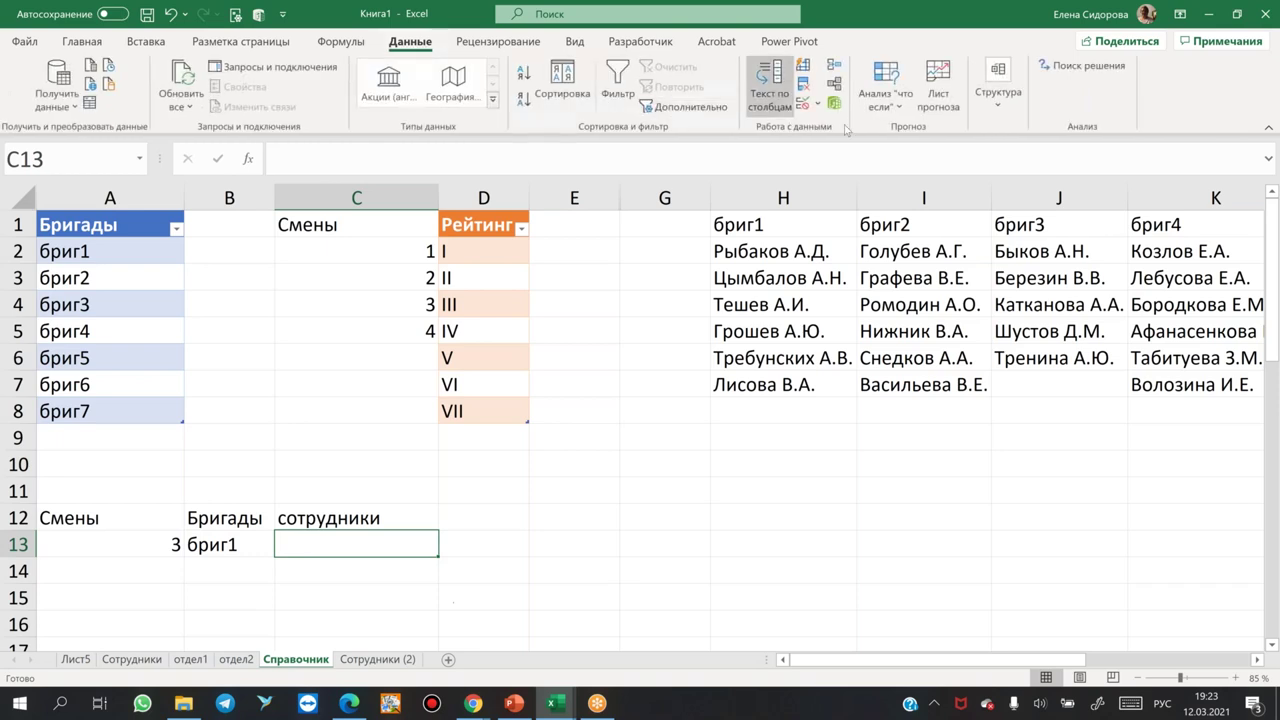
pyautogui.click(803, 103)
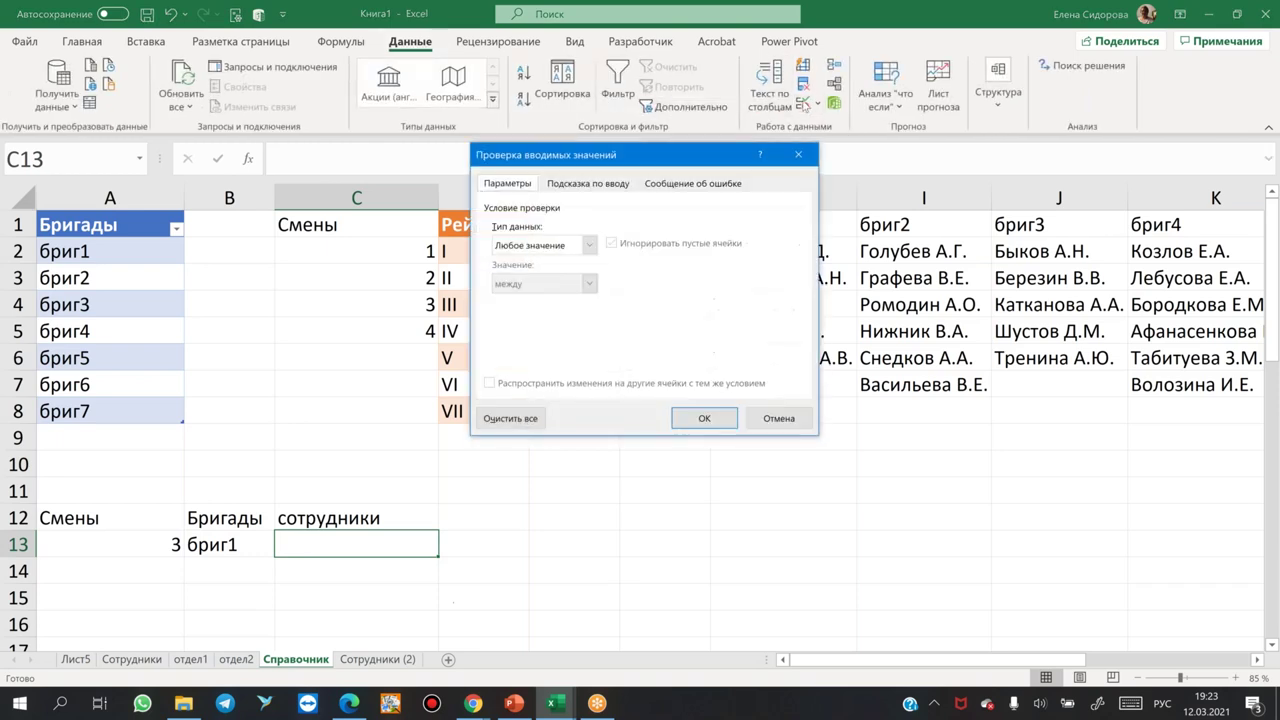
pyautogui.click(591, 248)
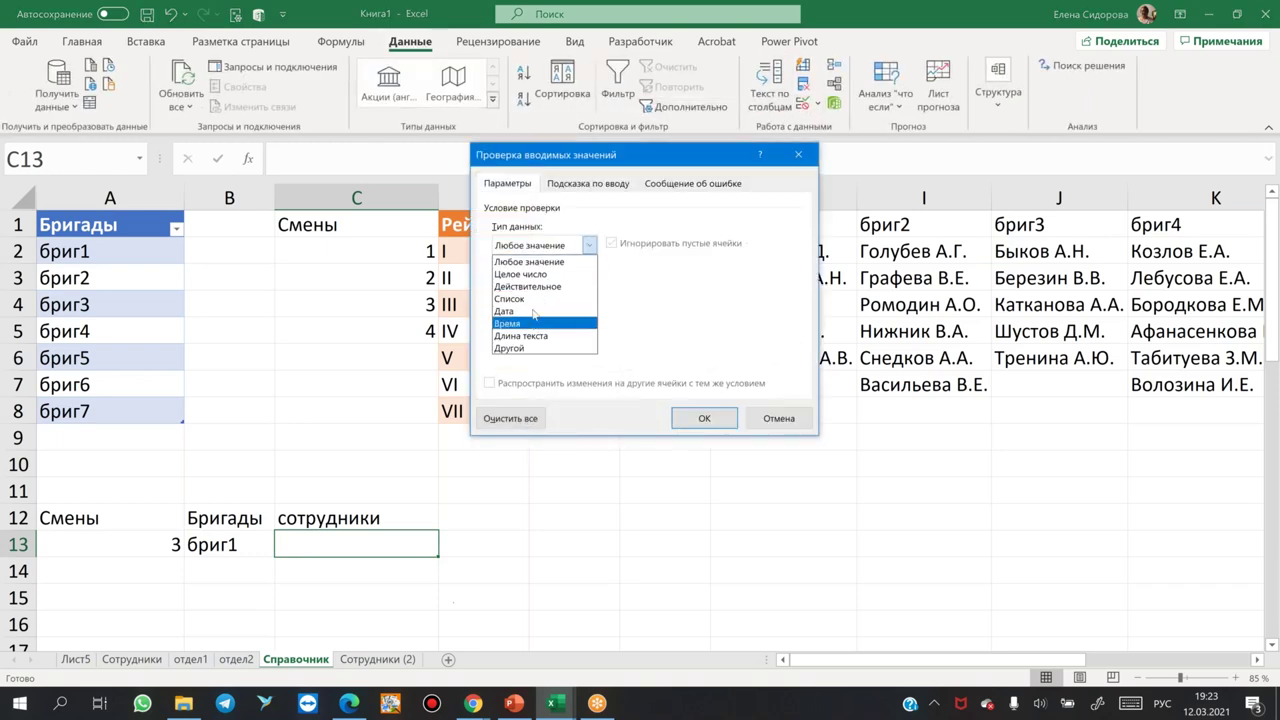
pyautogui.click(530, 299)
pyautogui.click(536, 321)
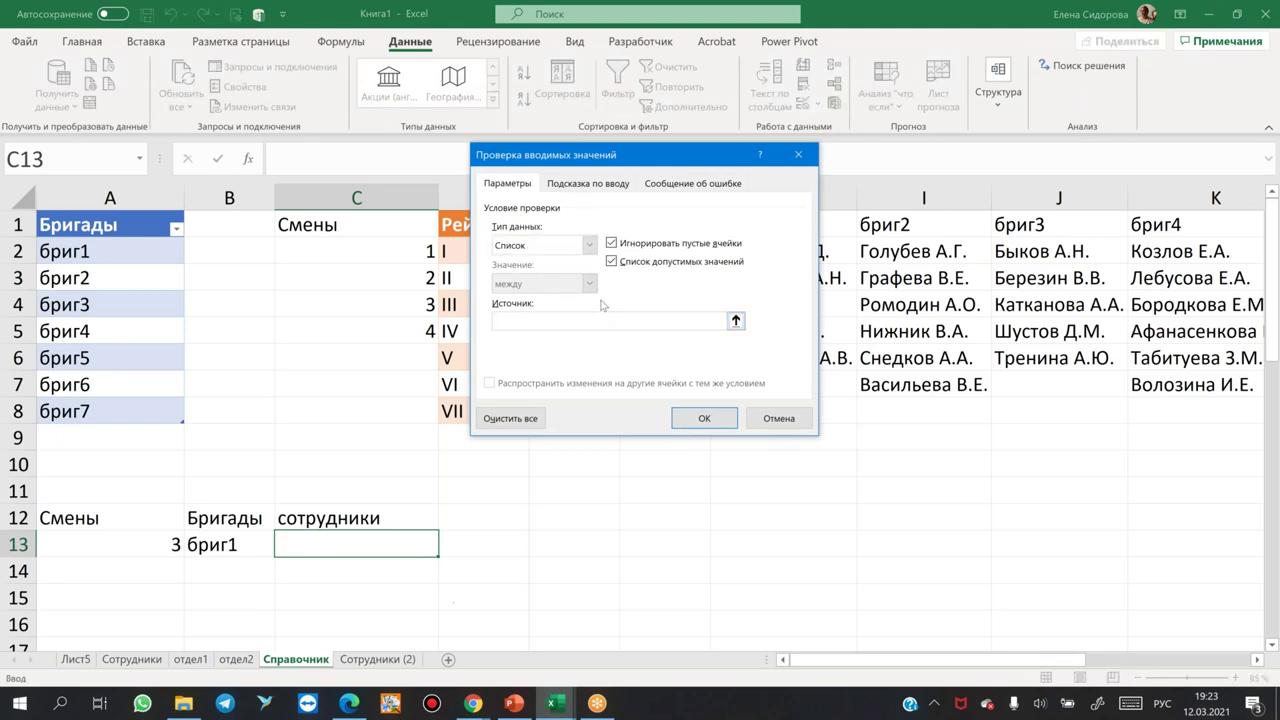
pyautogui.write('=')
pyautogui.click(230, 544)
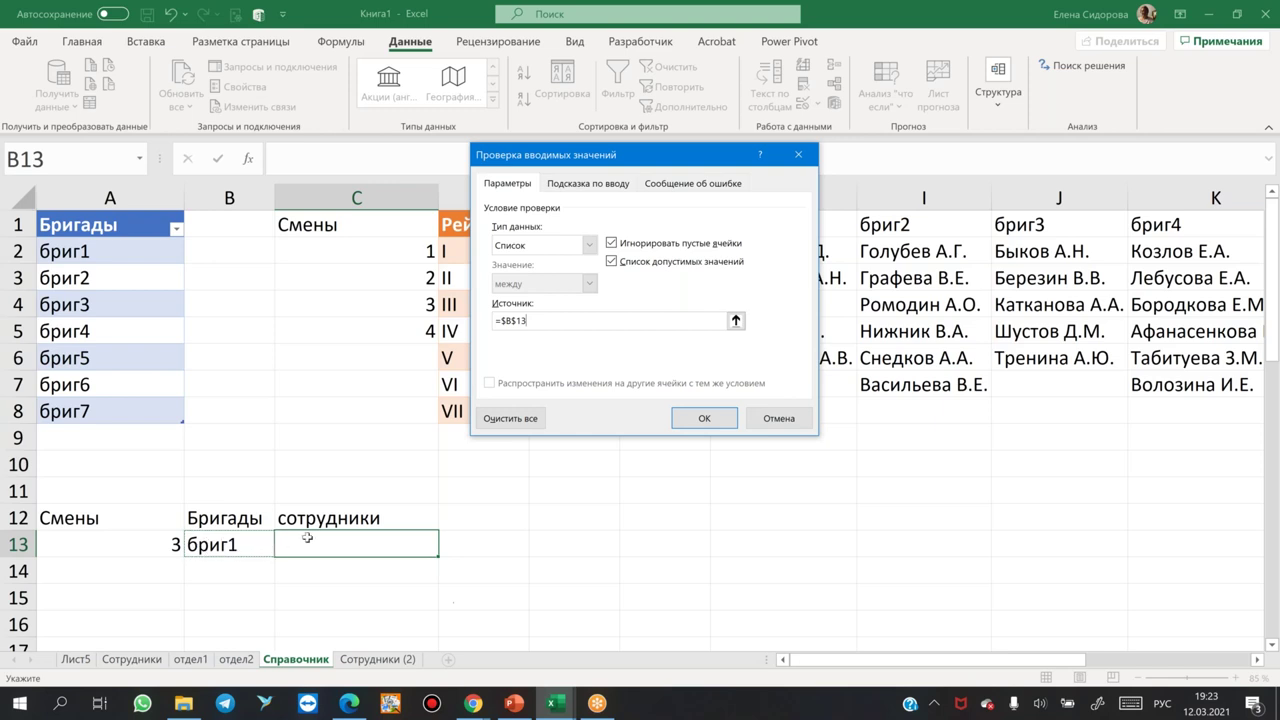
# Wrap the source reference in the ДВССЫЛ function so it reads =двссыл($B$13), and apply the validation to C13.
pyautogui.click(500, 320)
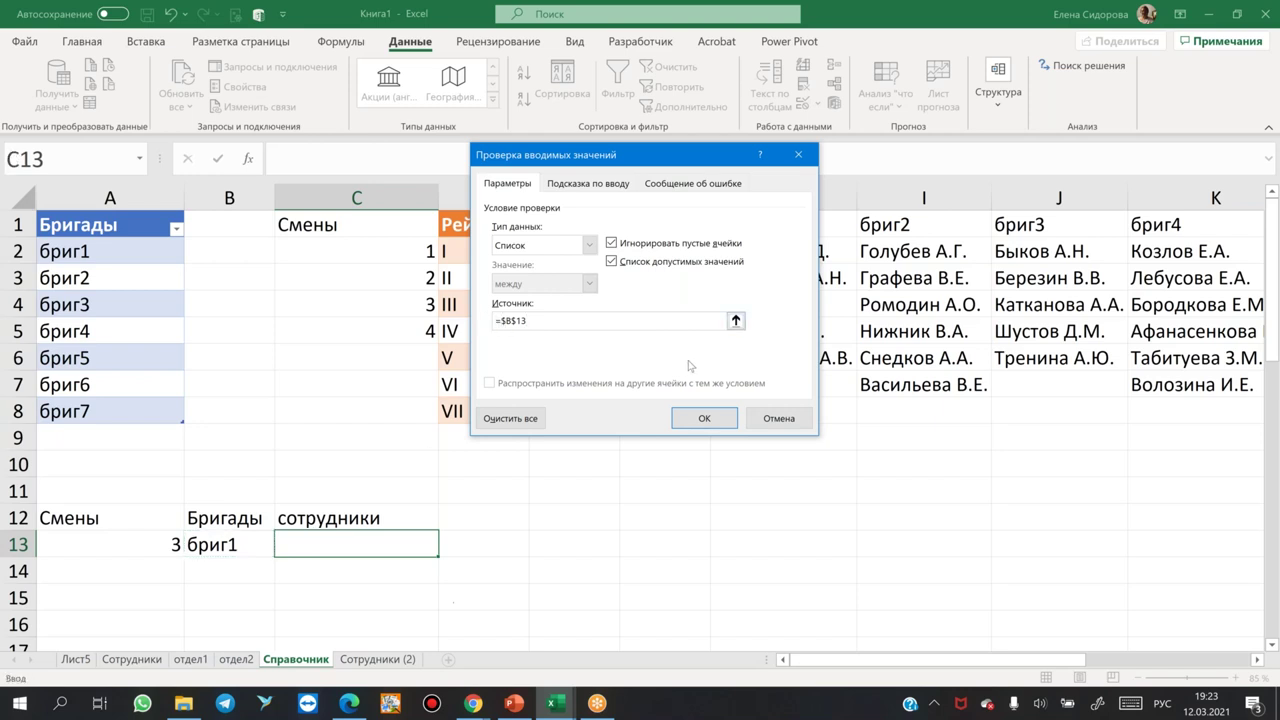
pyautogui.write('двссыл(')
pyautogui.write('(')
pyautogui.click(538, 320)
pyautogui.click(703, 420)
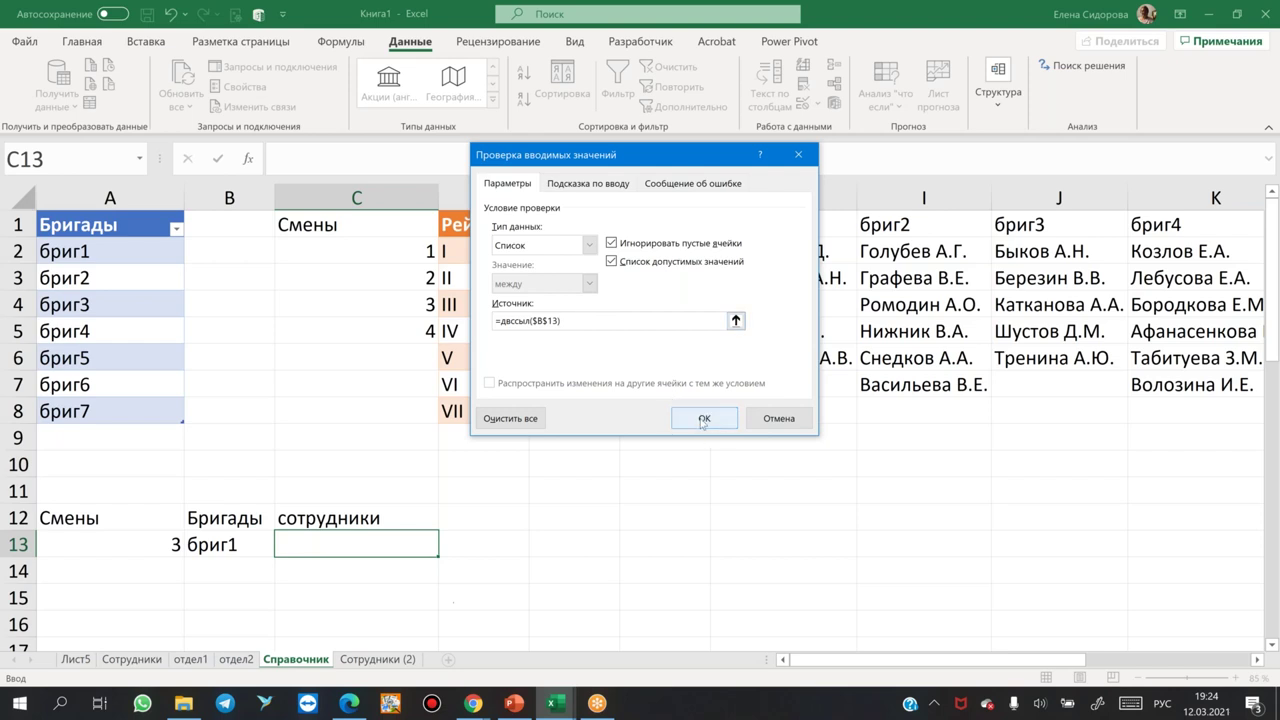
pyautogui.click(703, 420)
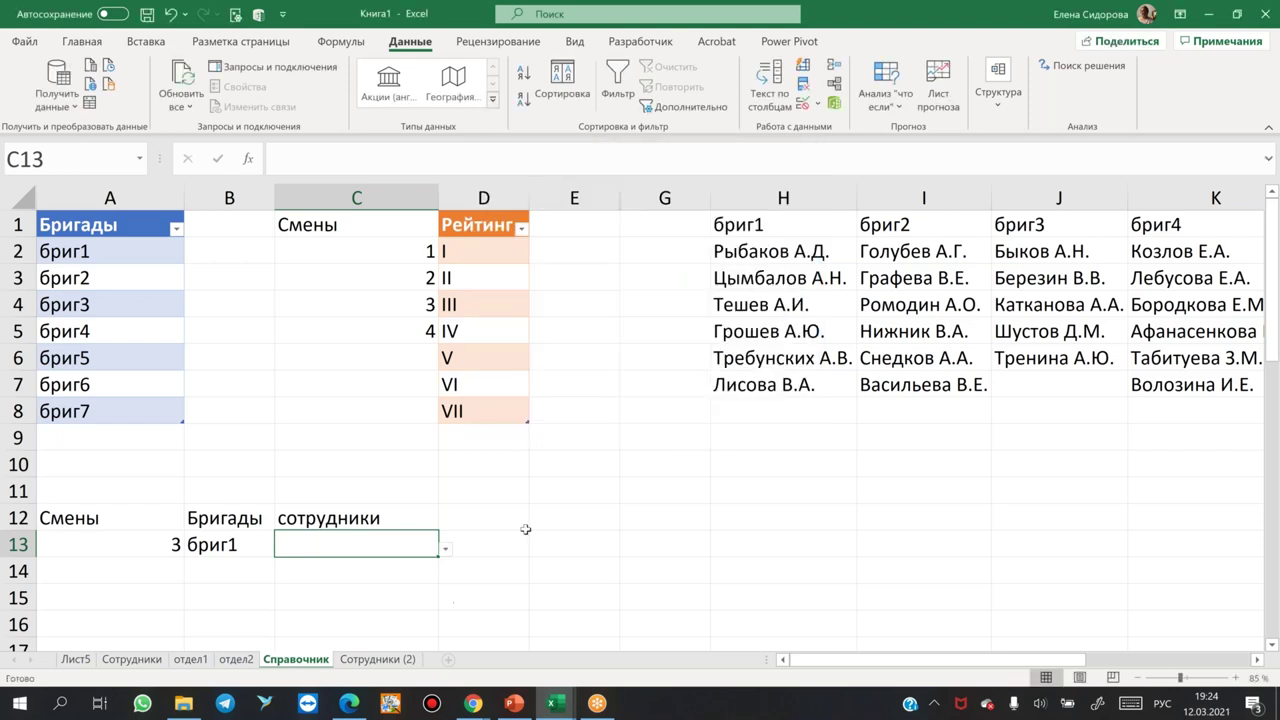
# Test the C13 dropdown by choosing the fourth employee of бриг1, then set B13 to бриг4 and choose its fifth employee.
pyautogui.click(446, 550)
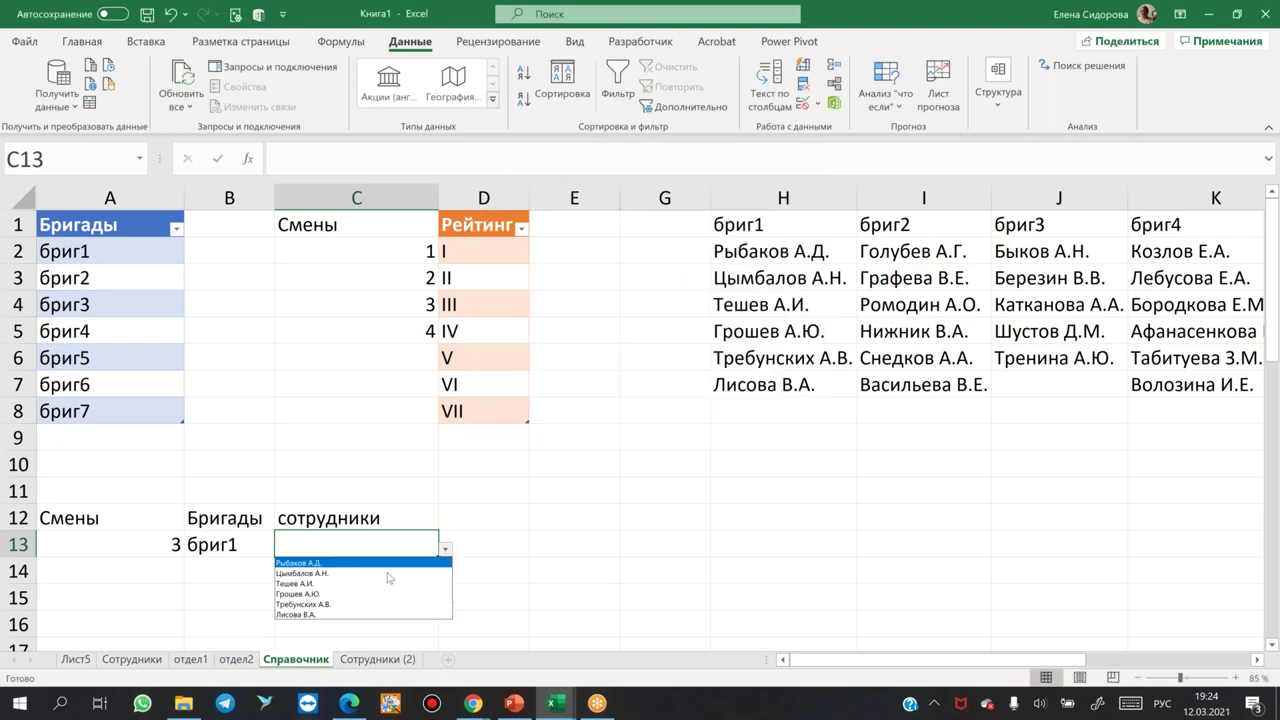
pyautogui.click(320, 596)
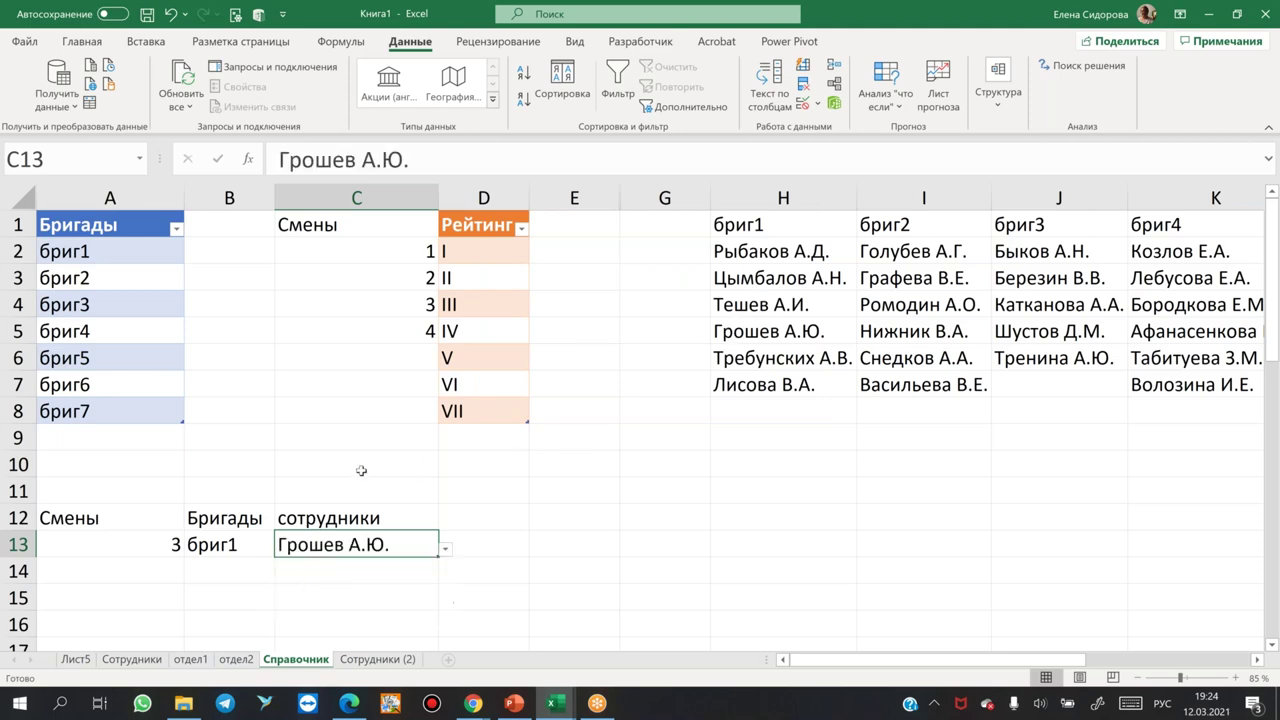
pyautogui.click(245, 544)
pyautogui.click(285, 551)
pyautogui.click(214, 594)
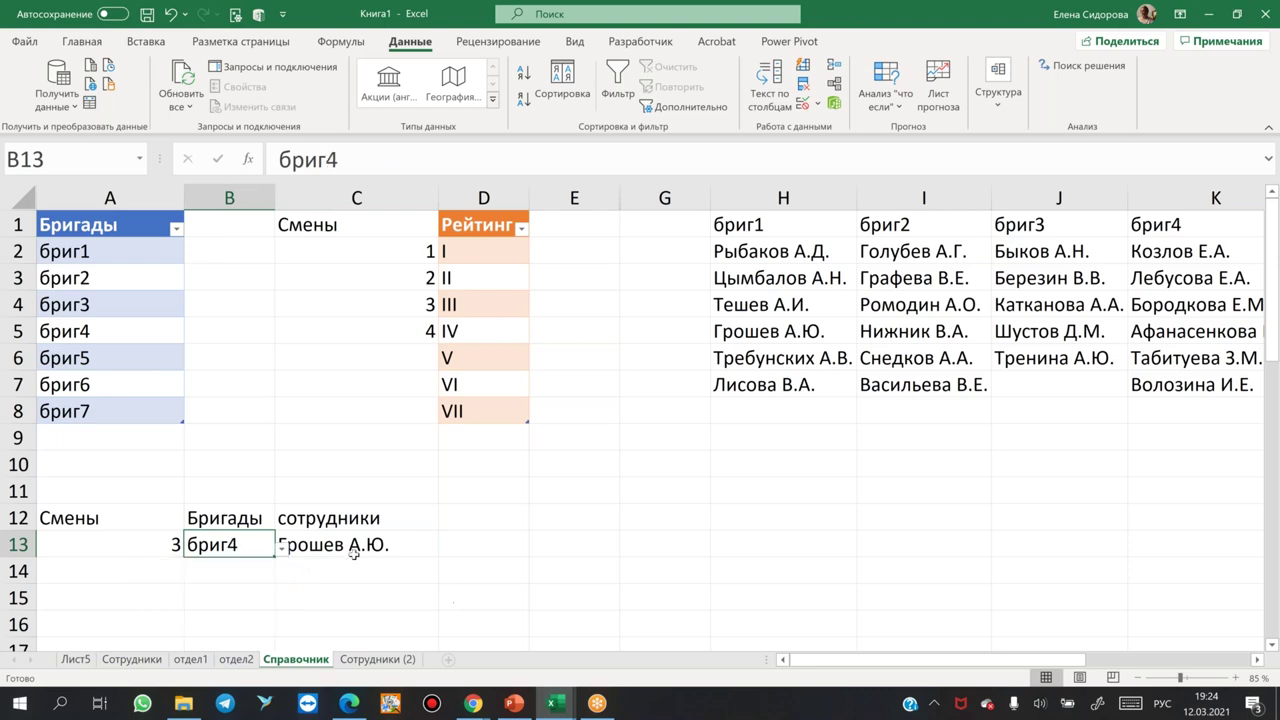
pyautogui.click(410, 542)
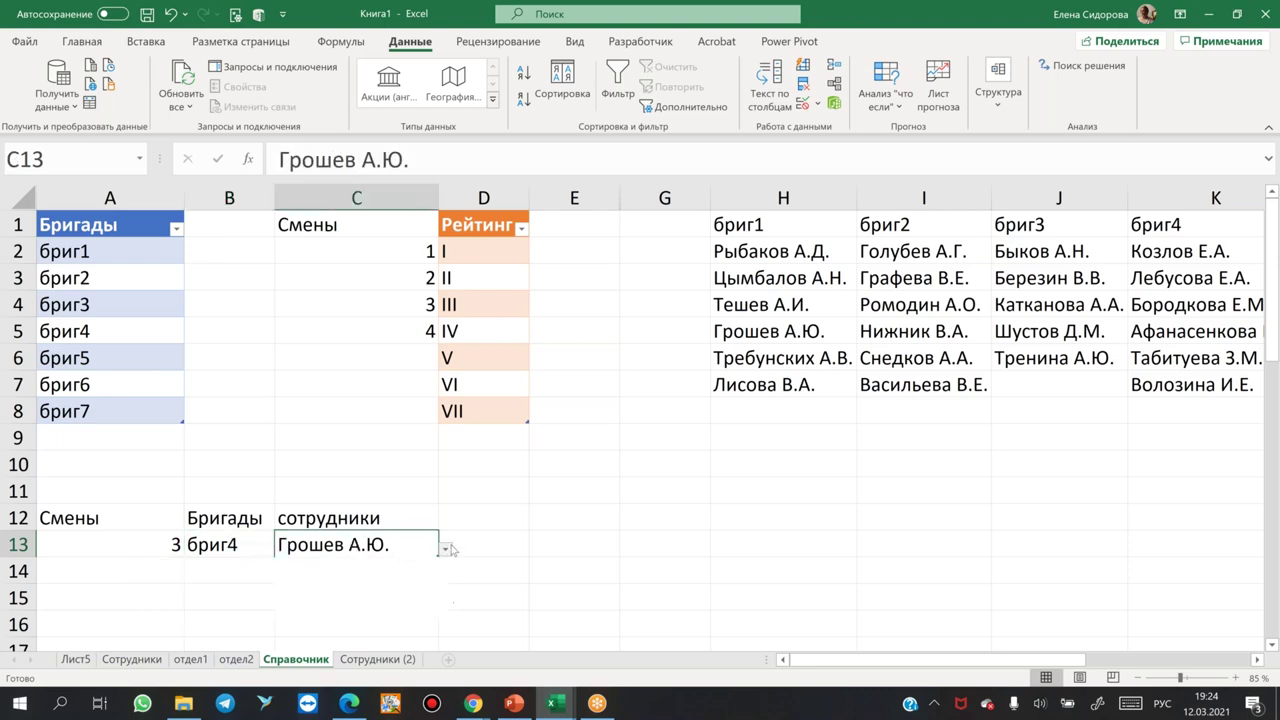
pyautogui.click(446, 549)
pyautogui.click(318, 604)
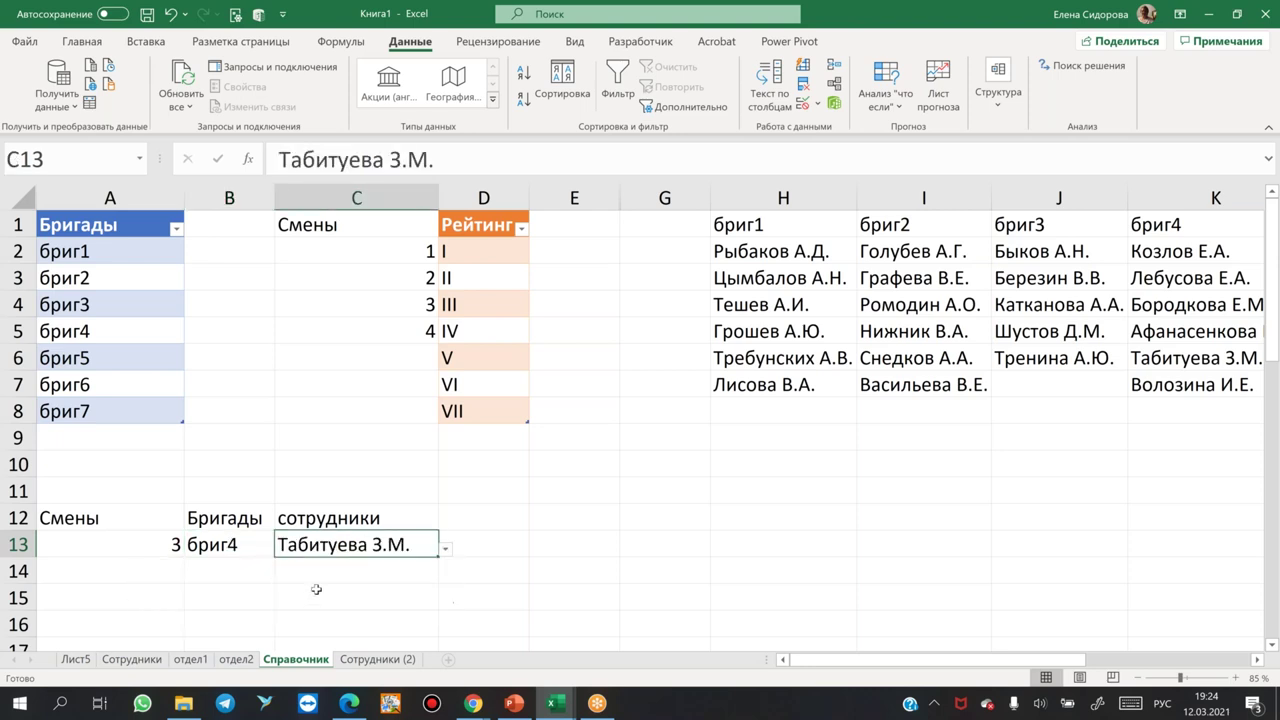
# Set the brigade in B13 to бриг2 and choose that brigade's third employee in C13.
pyautogui.click(227, 544)
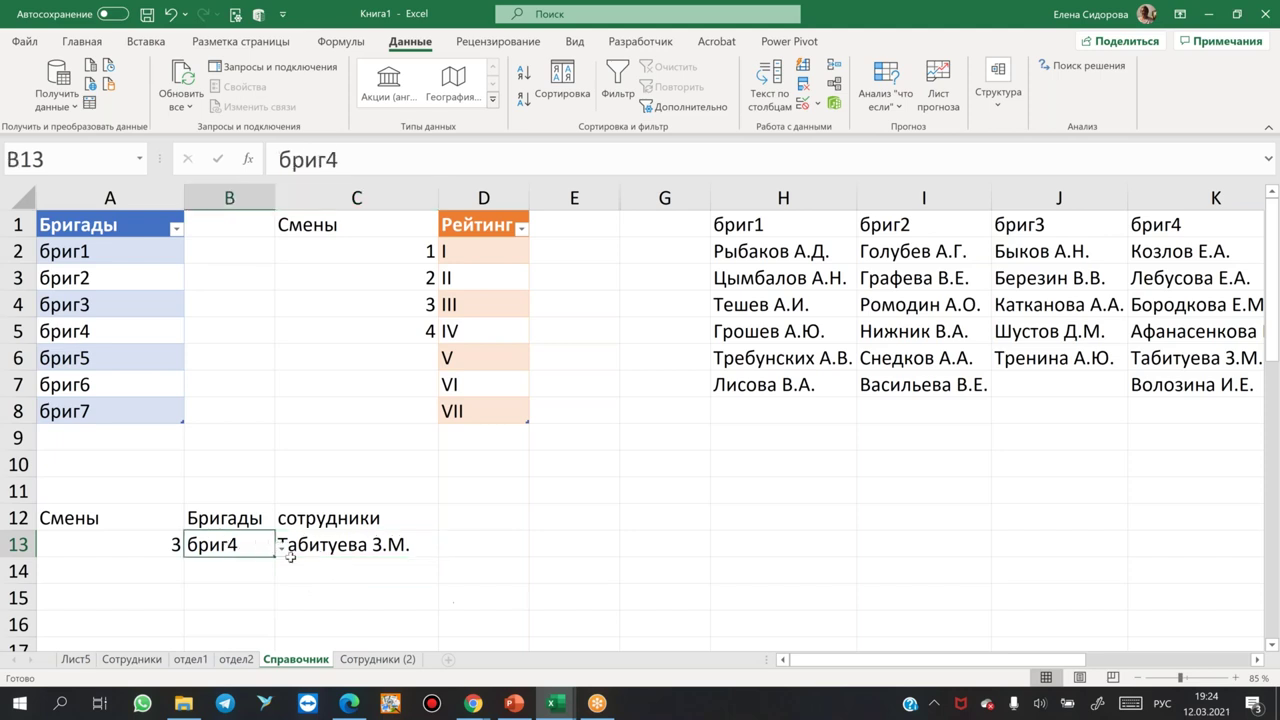
pyautogui.click(283, 554)
pyautogui.click(210, 577)
pyautogui.click(406, 544)
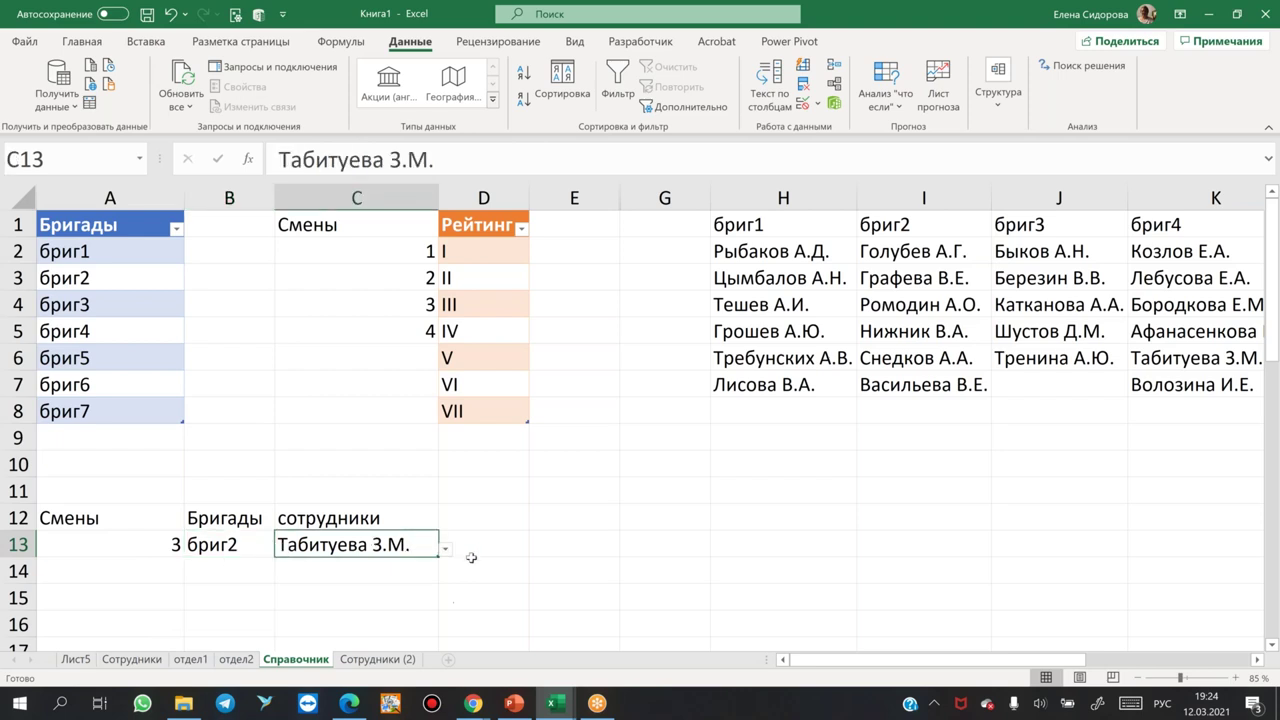
pyautogui.click(445, 549)
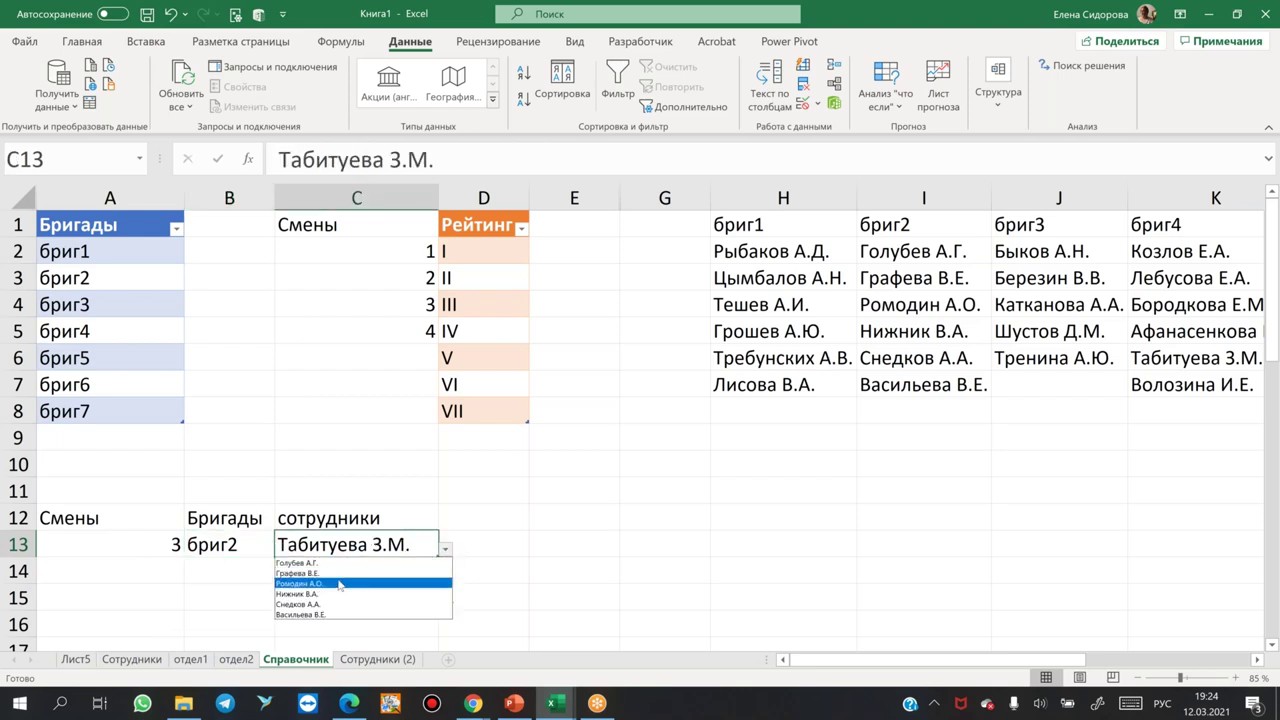
pyautogui.click(341, 584)
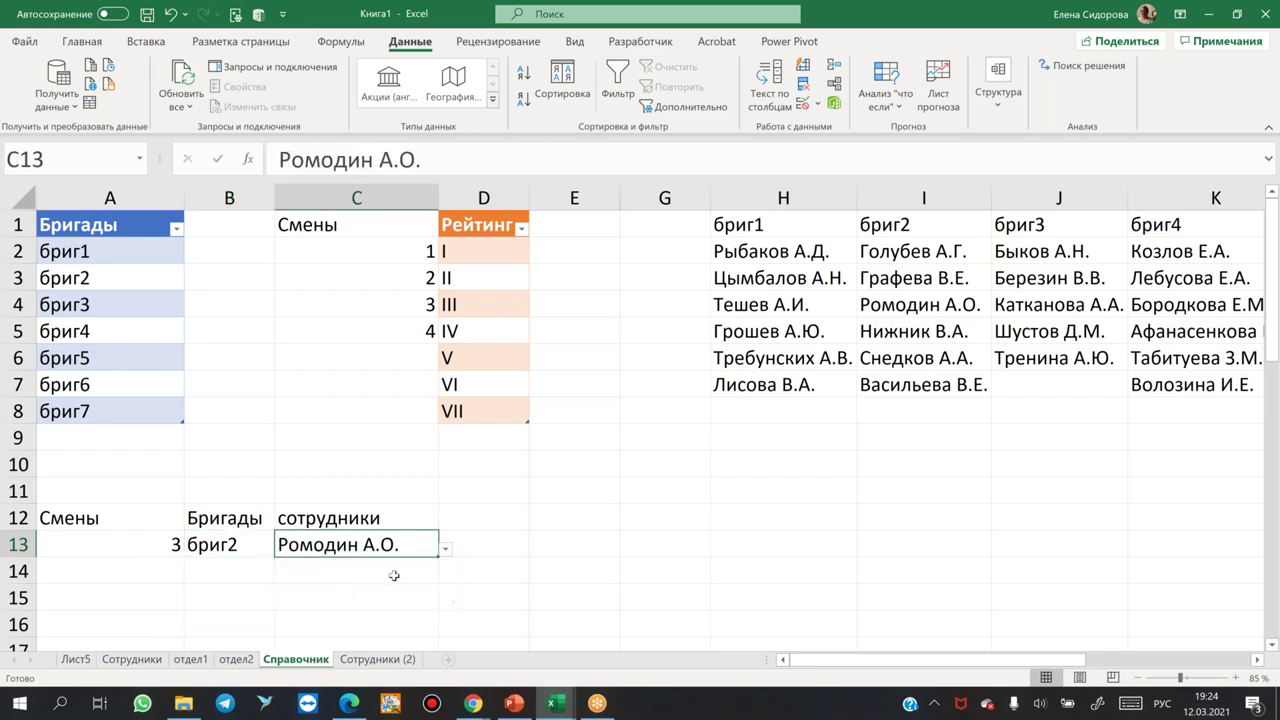
pyautogui.click(475, 541)
pyautogui.click(570, 540)
pyautogui.click(676, 536)
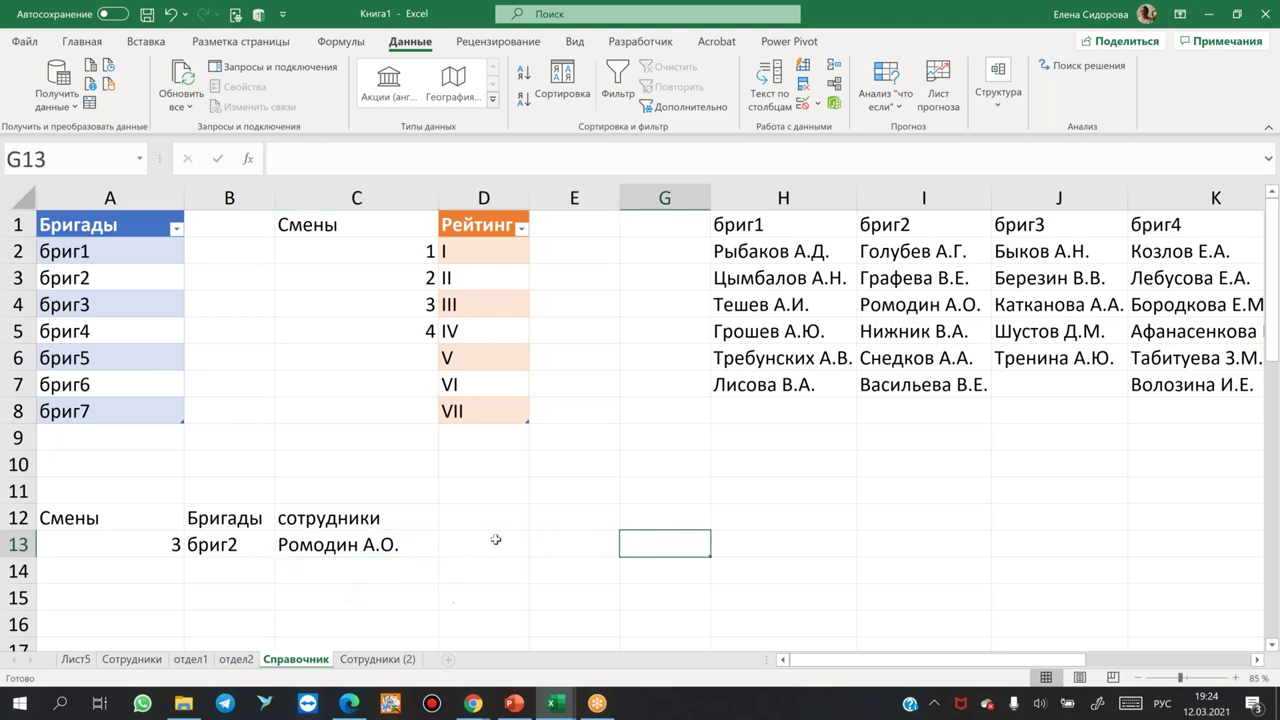
pyautogui.click(342, 546)
pyautogui.click(510, 547)
pyautogui.click(622, 546)
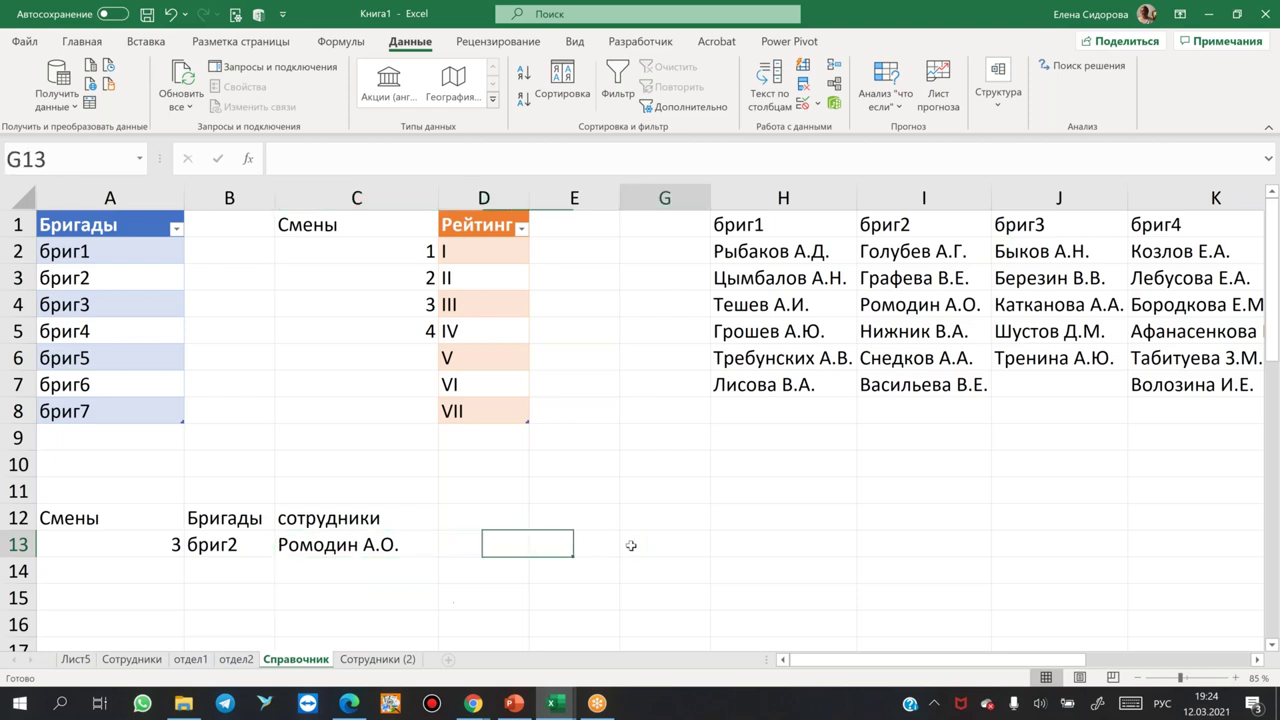
pyautogui.click(755, 548)
pyautogui.click(400, 545)
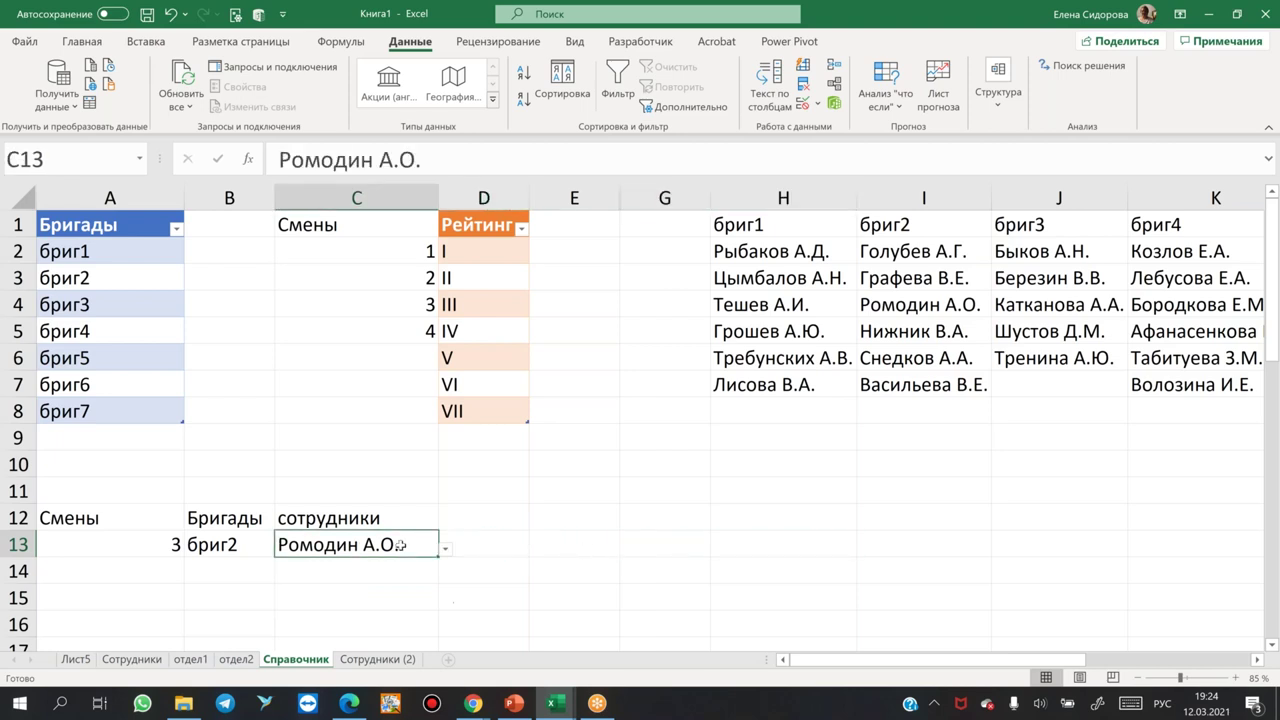
pyautogui.click(490, 547)
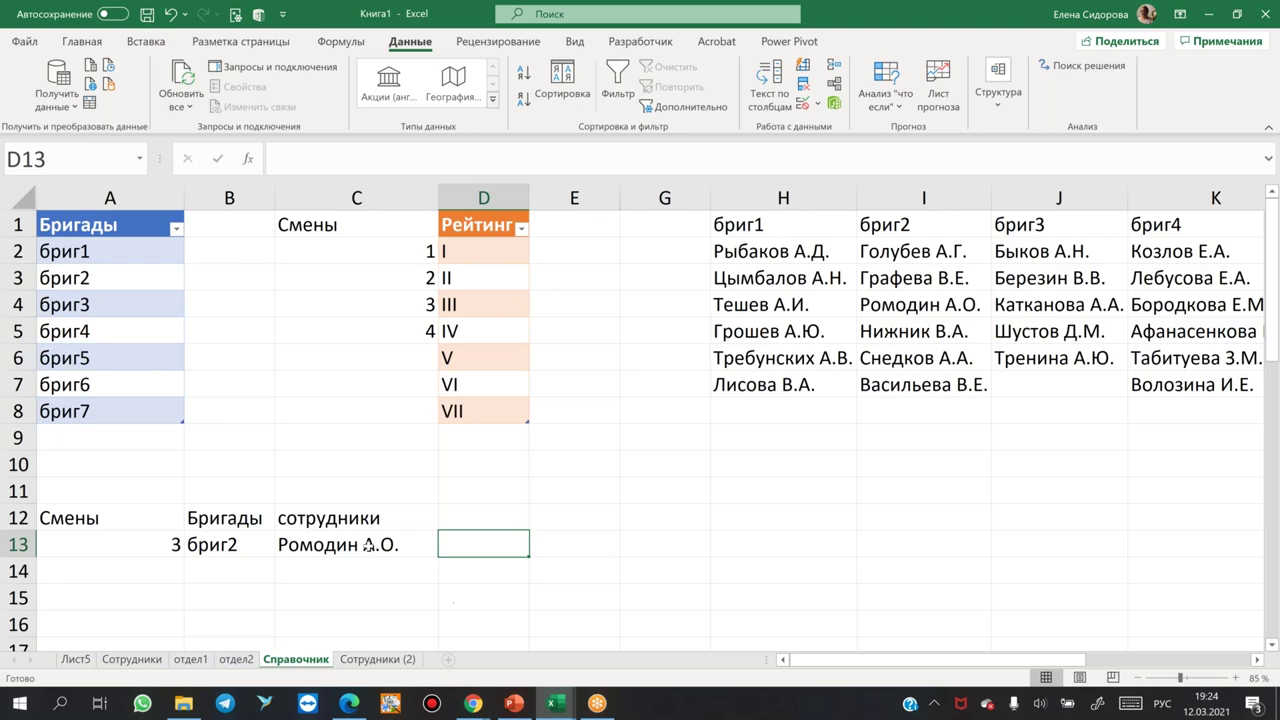
pyautogui.moveTo(349, 258); pyautogui.dragTo(350, 332)
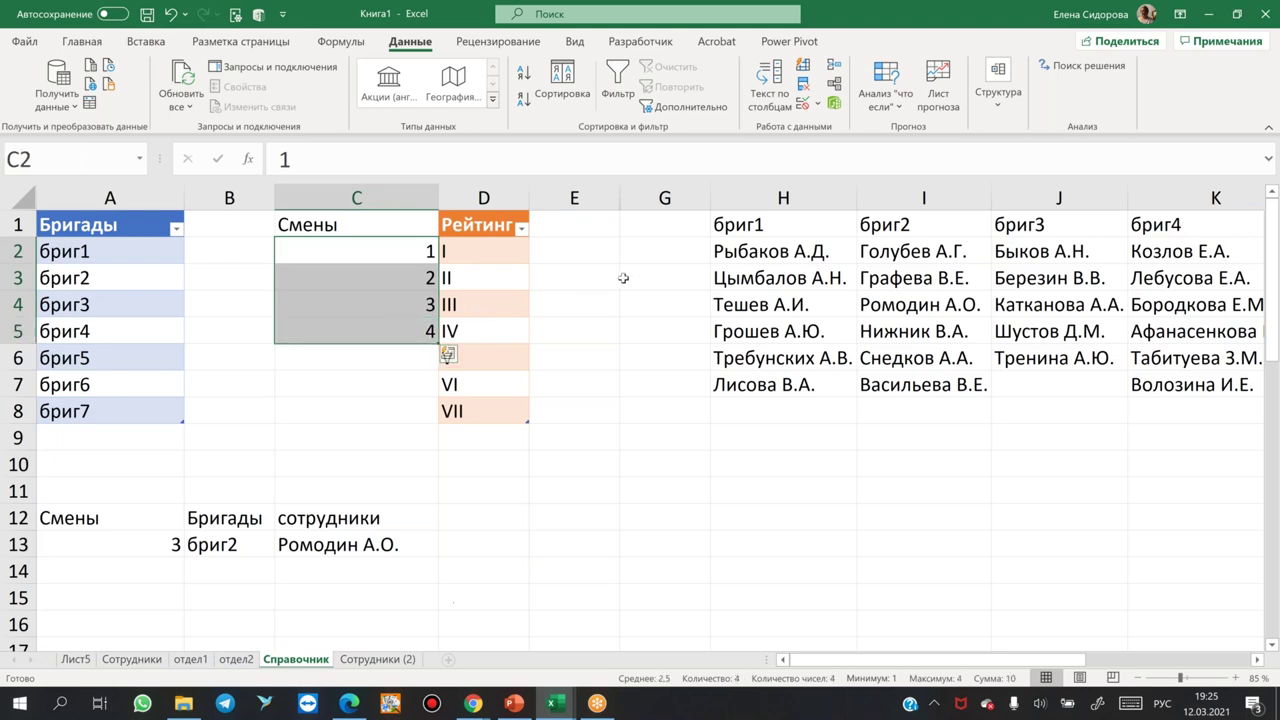
pyautogui.click(806, 250)
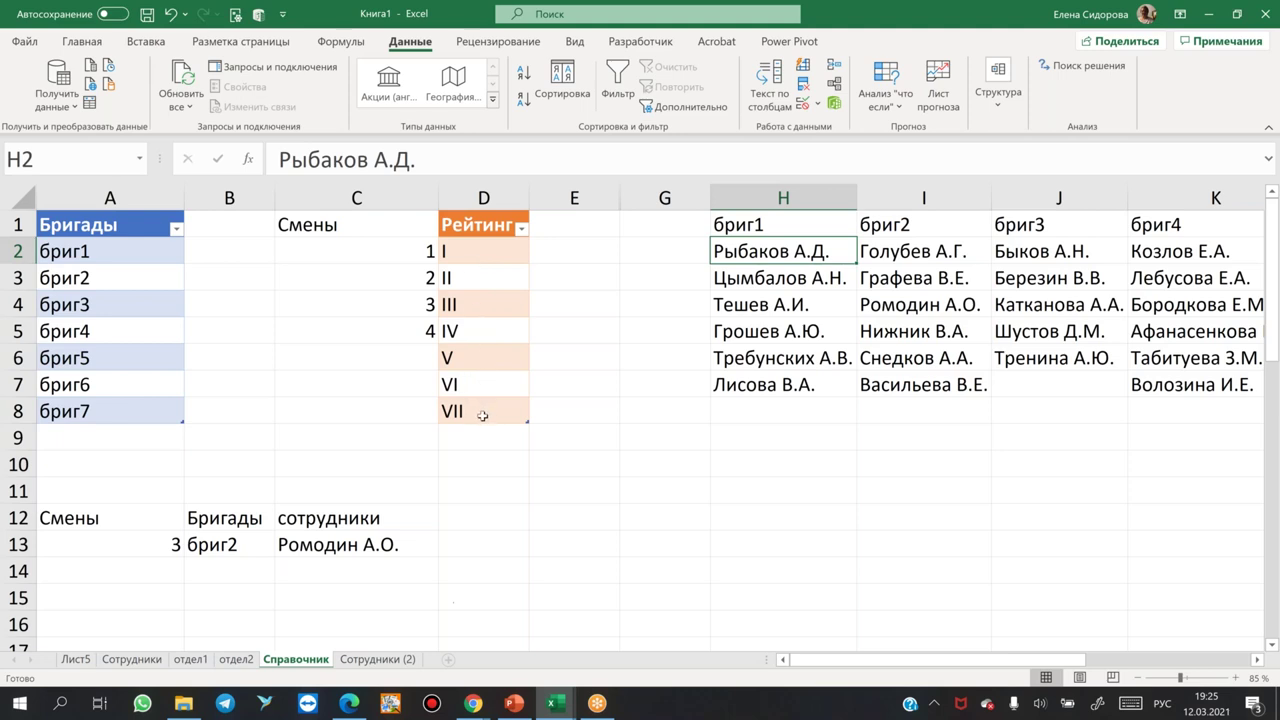
pyautogui.click(379, 538)
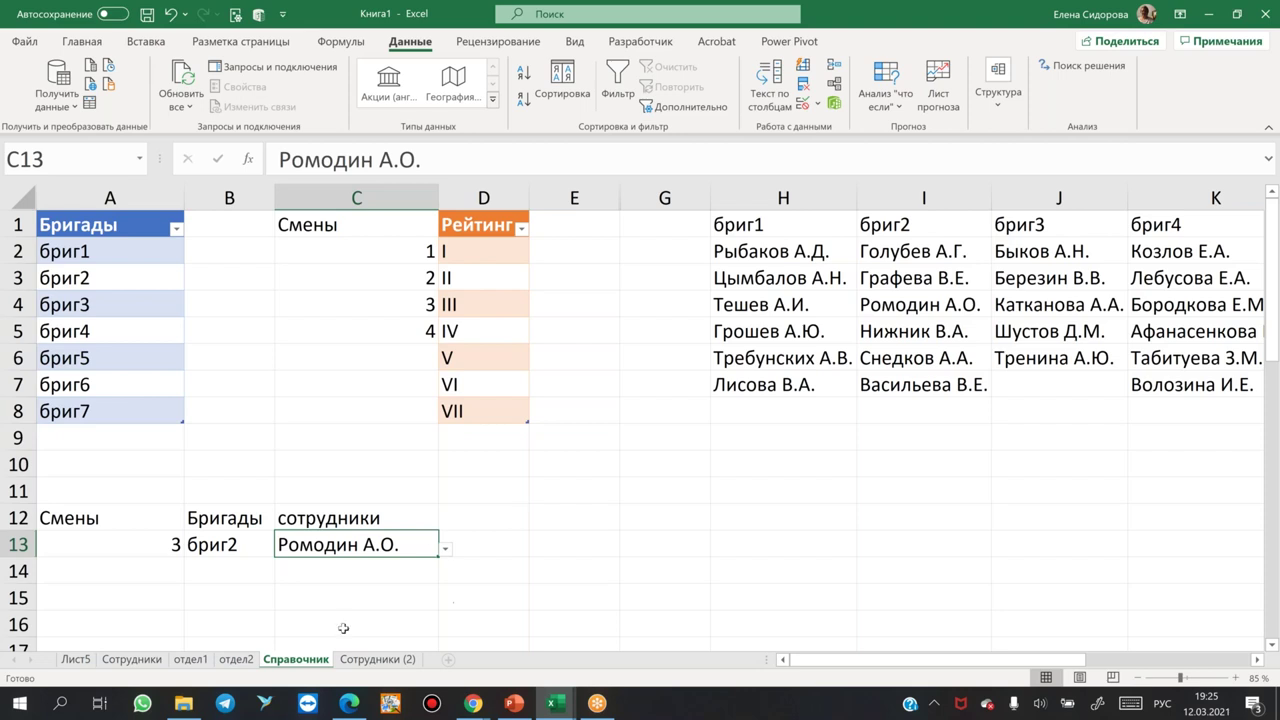
# Review the sheets Сотрудники, Сотрудники (2) and Лист5, inspecting the salary in G2 and the СМЕЩ formula in G8 of Лист5.
pyautogui.click(125, 661)
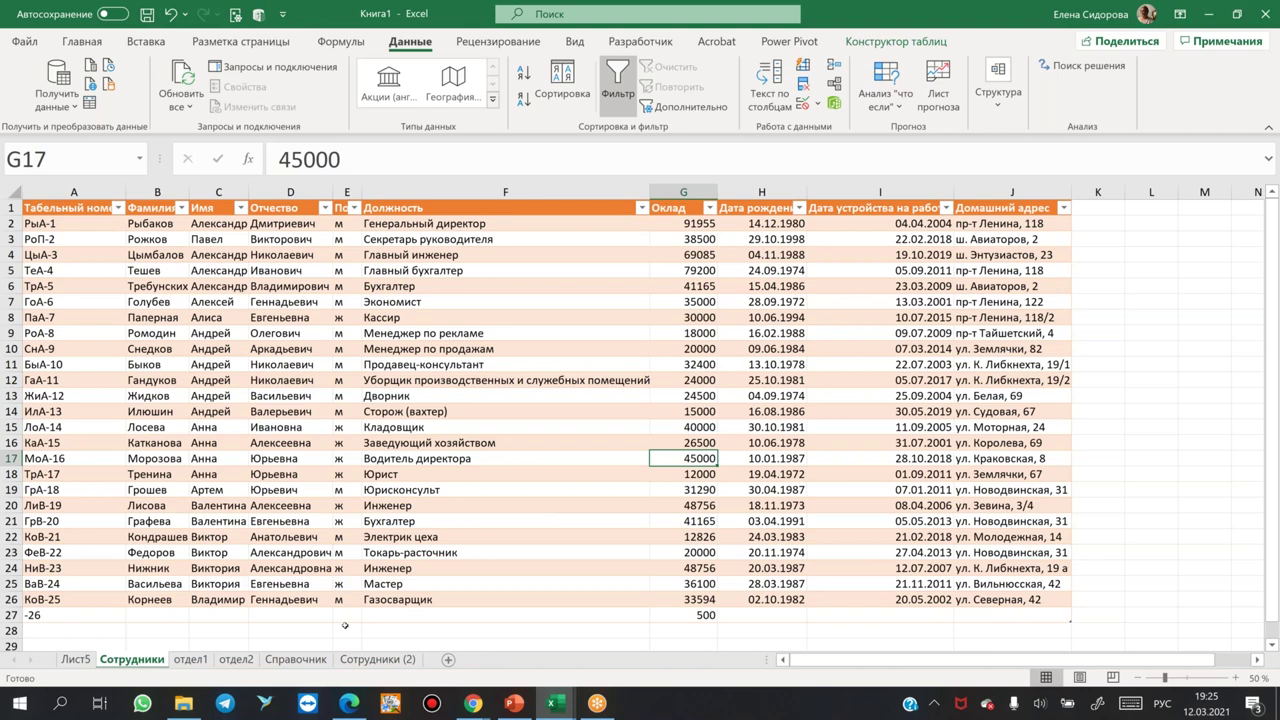
pyautogui.click(380, 660)
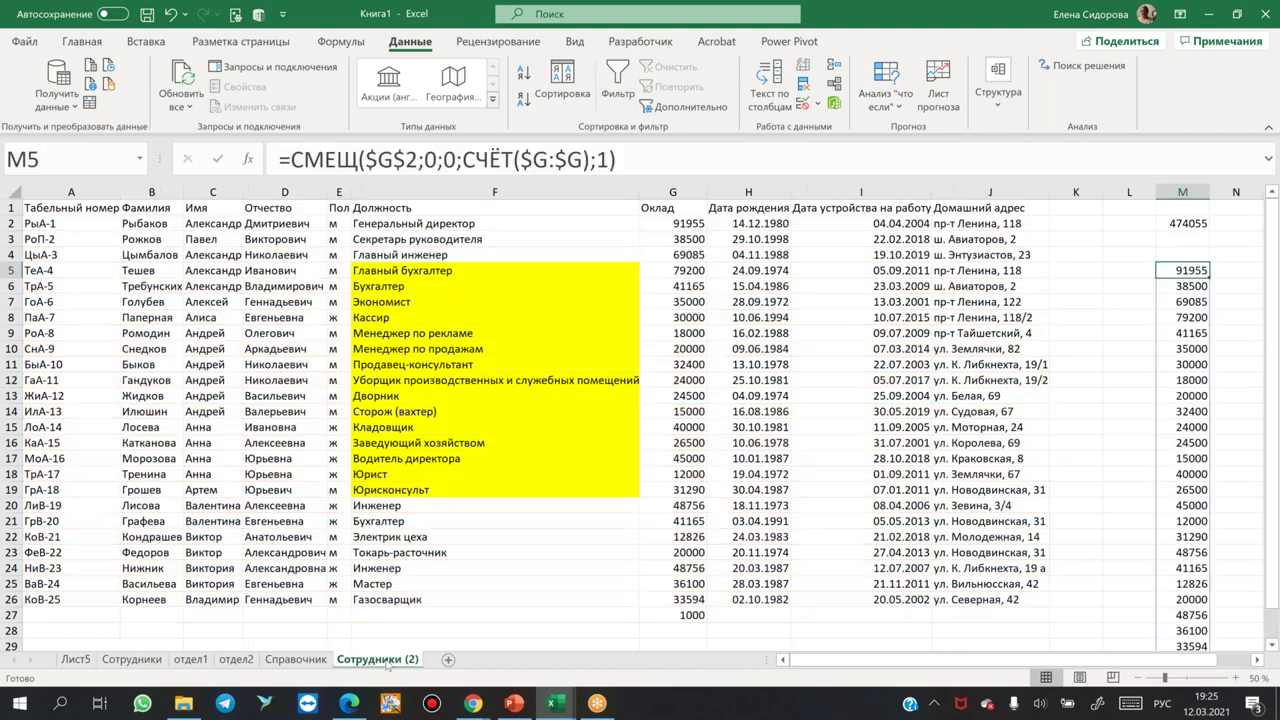
pyautogui.click(660, 222)
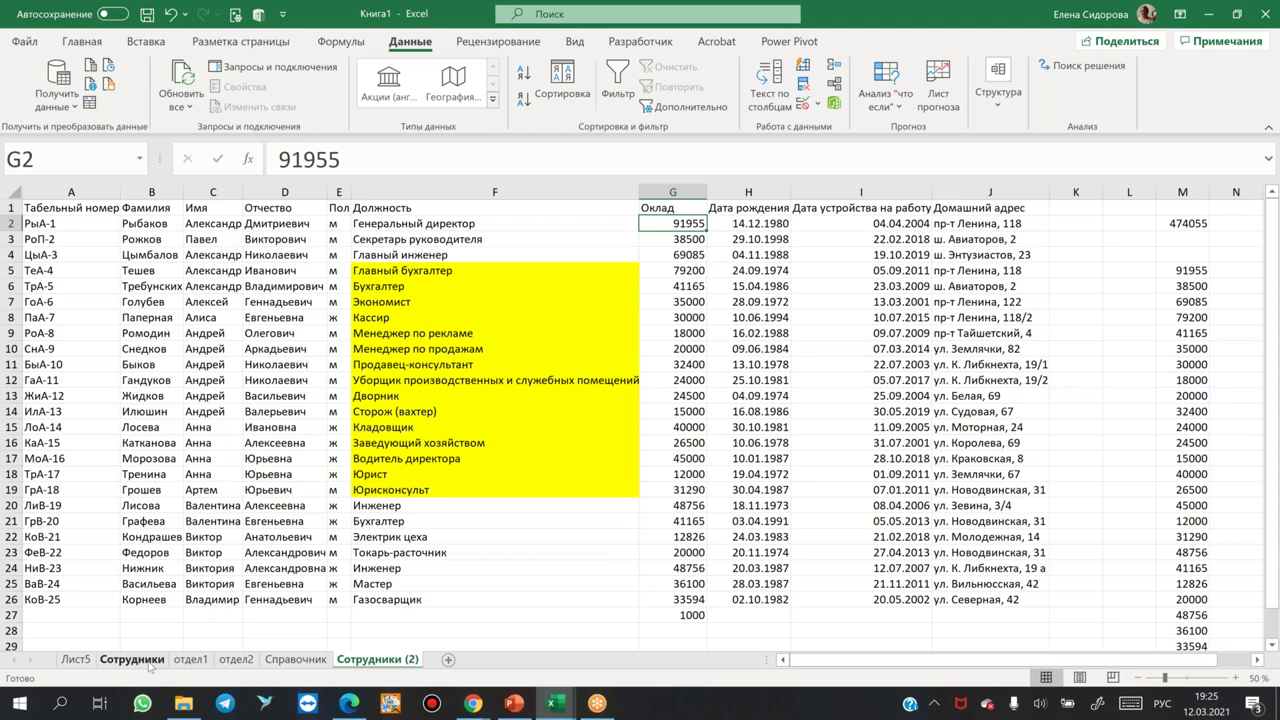
pyautogui.click(84, 660)
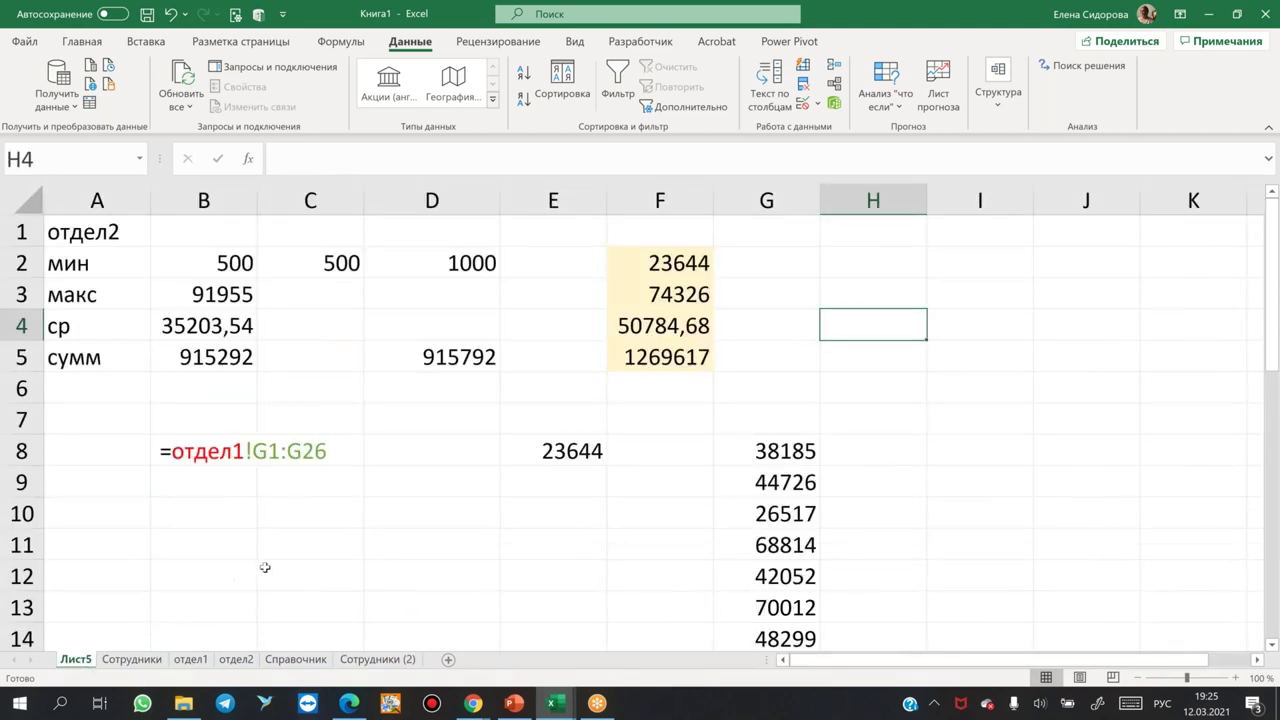
pyautogui.click(728, 452)
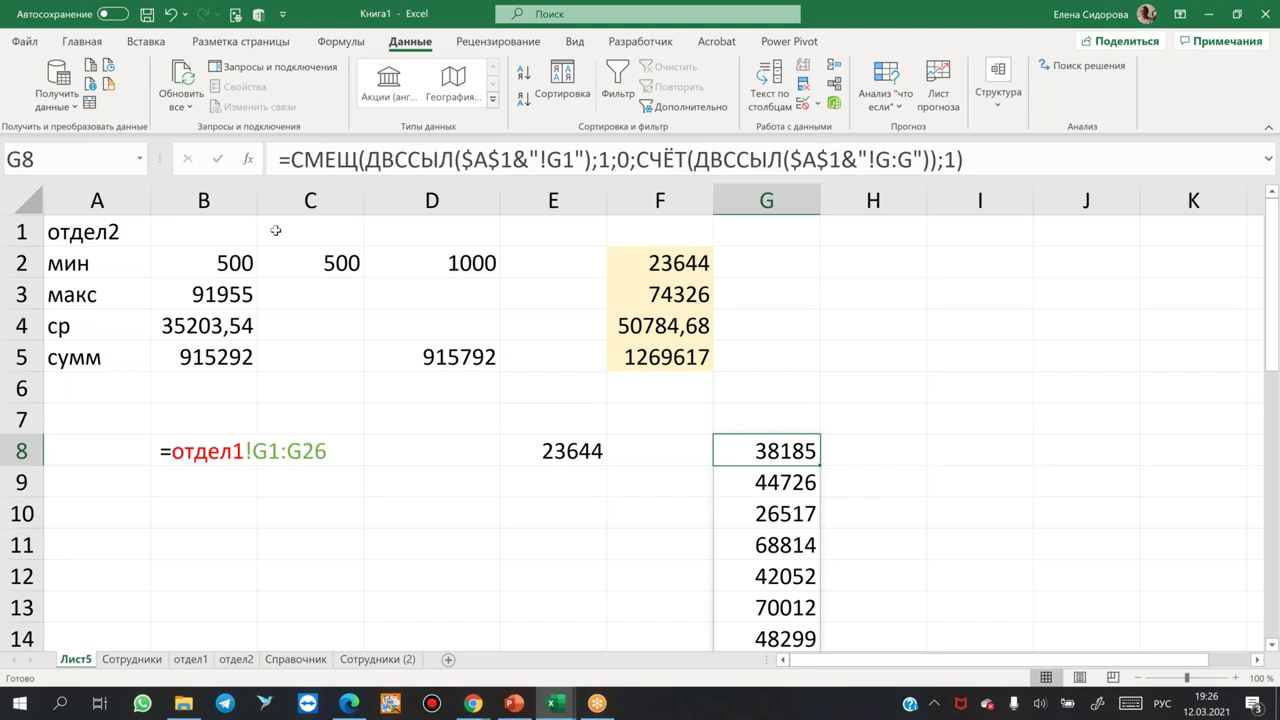
# Choose отдел1 from the department dropdown in A1 of Лист5 to recalculate the summary and the salary list.
pyautogui.click(66, 232)
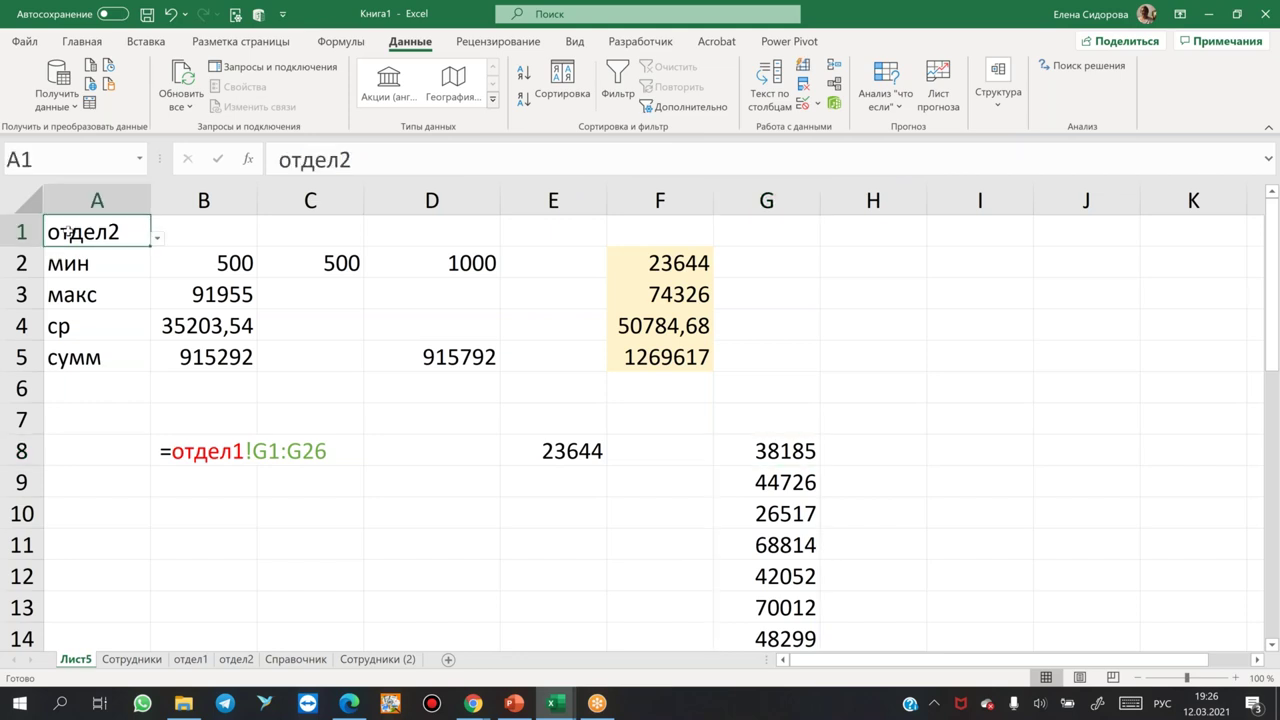
pyautogui.click(157, 238)
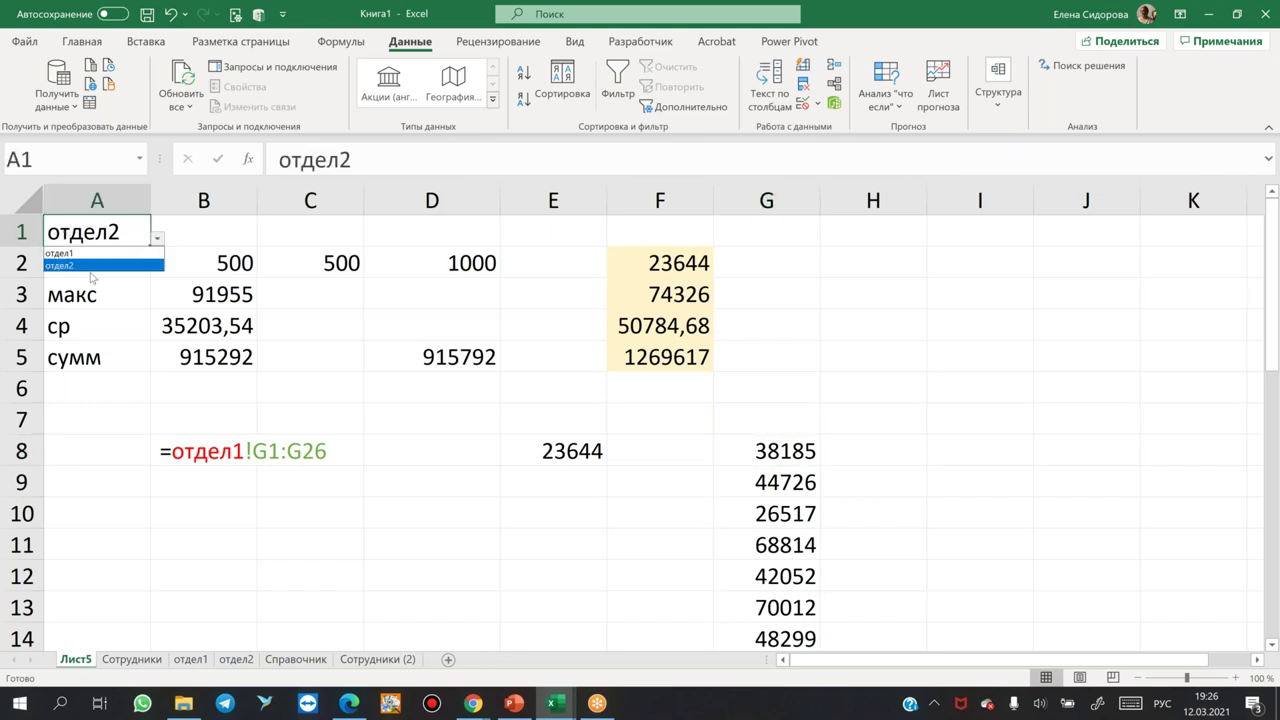
pyautogui.click(92, 262)
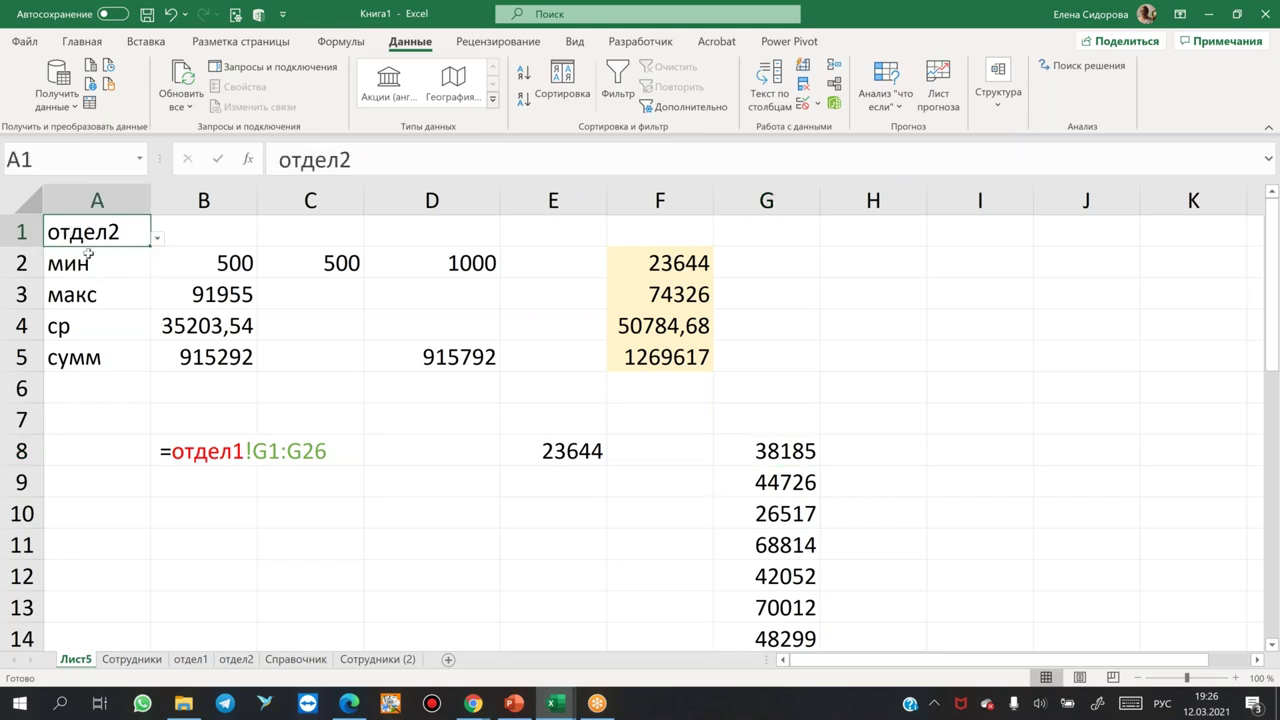
pyautogui.click(900, 410)
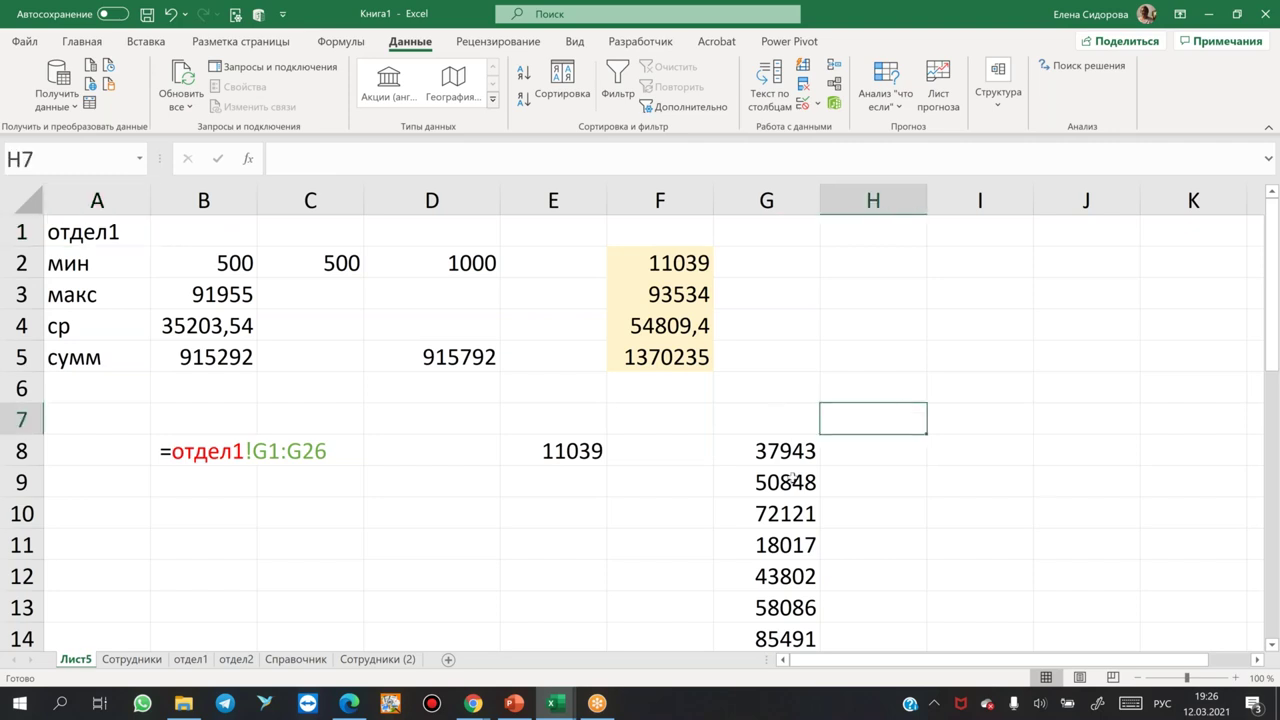
# Switch to the PowerPoint presentation, show slide 7 "Место в цепочке курсов", and narrow the slide thumbnail pane.
pyautogui.click(514, 705)
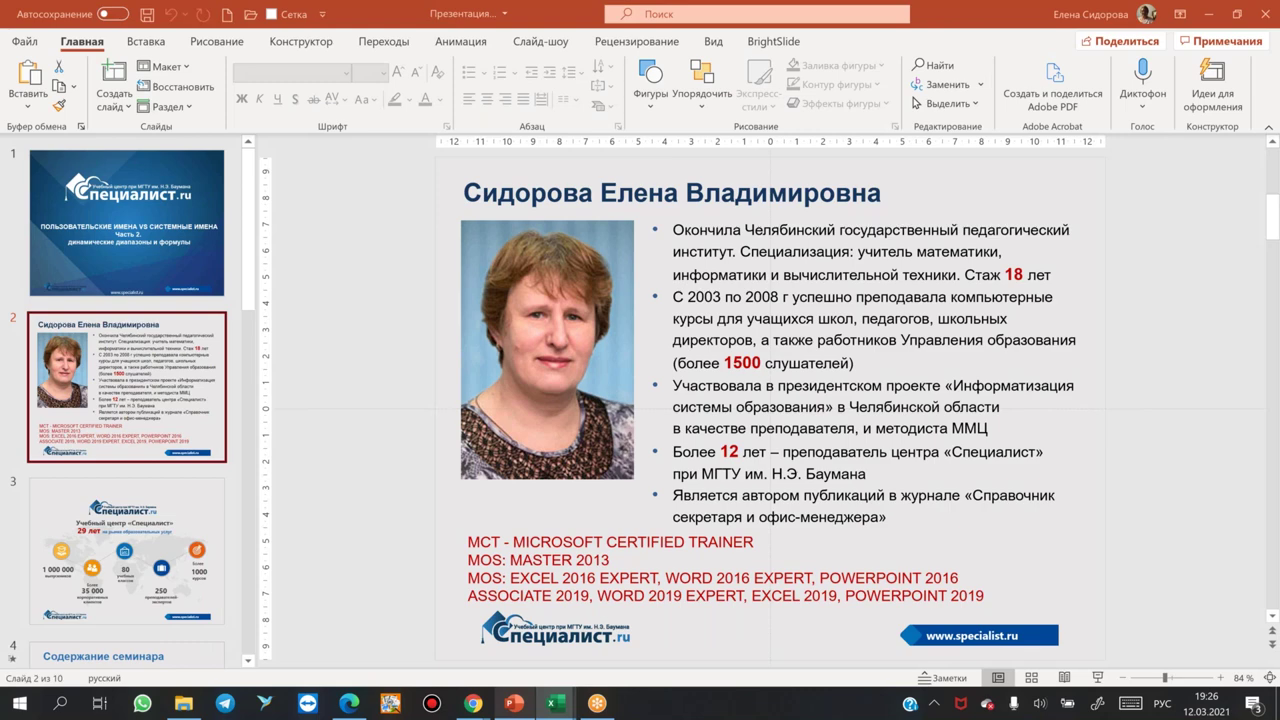
pyautogui.moveTo(252, 225); pyautogui.dragTo(227, 515)
pyautogui.scroll(3, 120, 400)
pyautogui.click(117, 370)
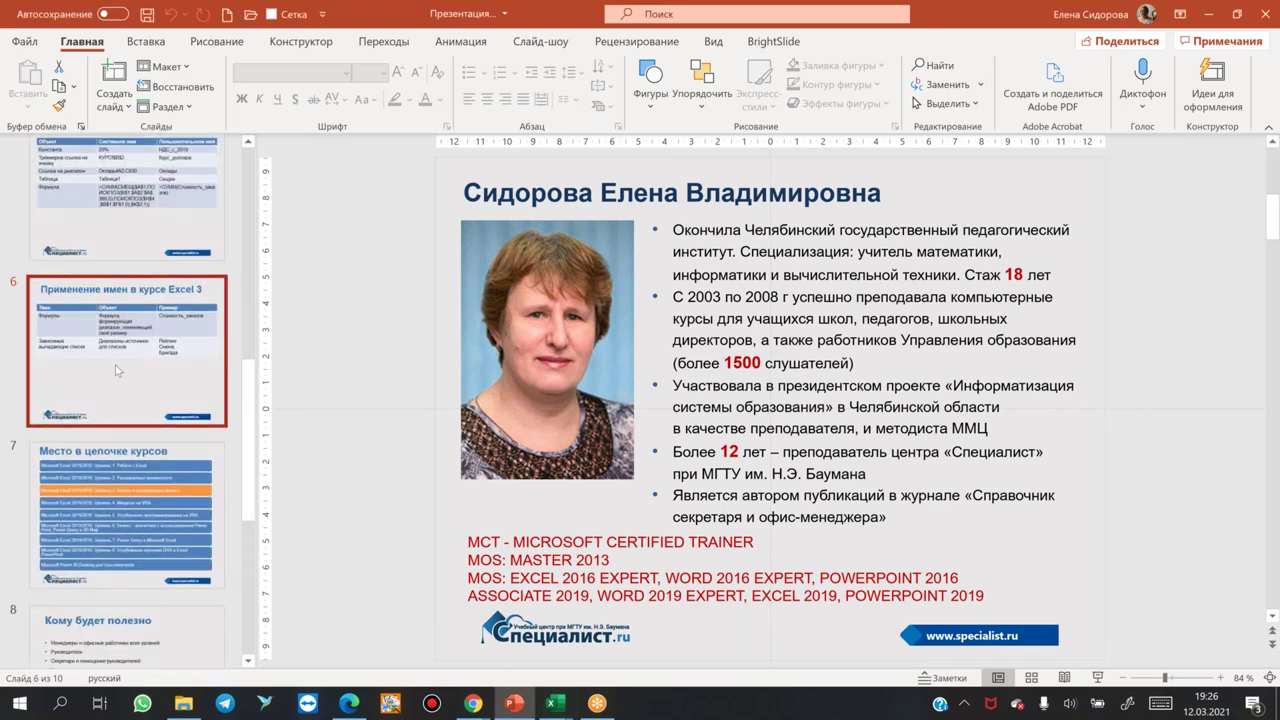
pyautogui.click(103, 472)
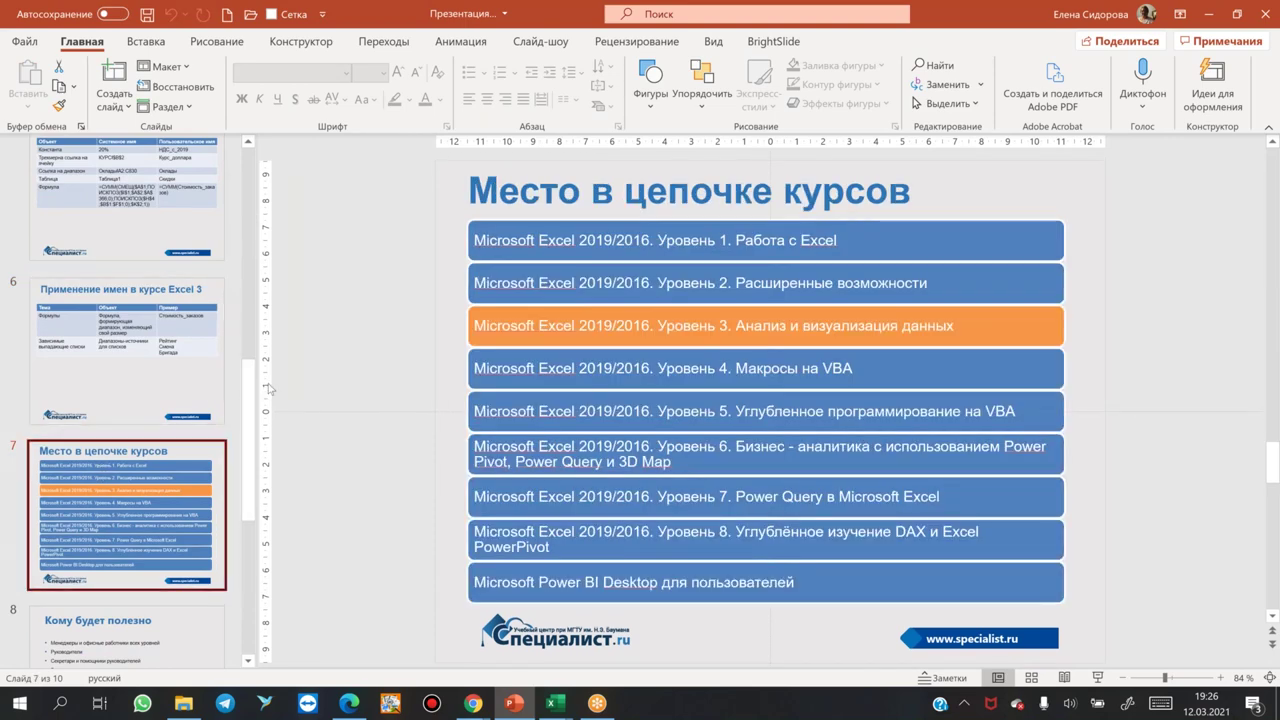
pyautogui.moveTo(240, 379); pyautogui.dragTo(120, 374)
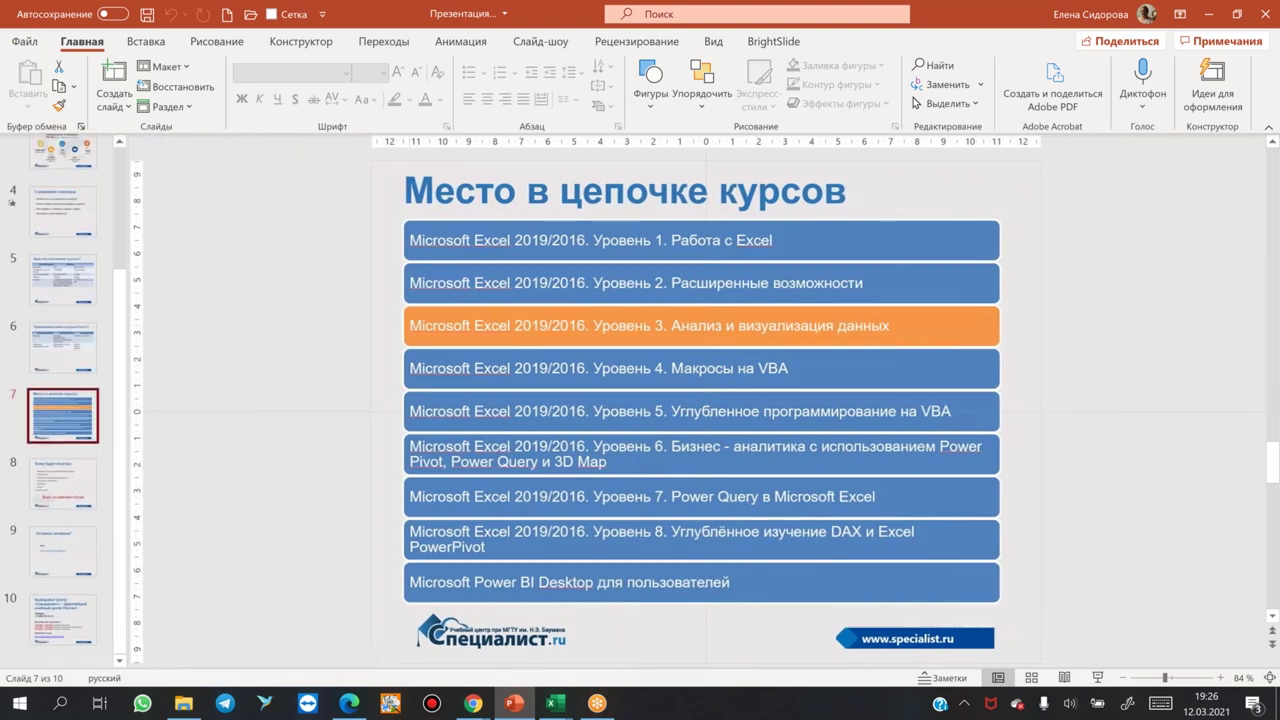